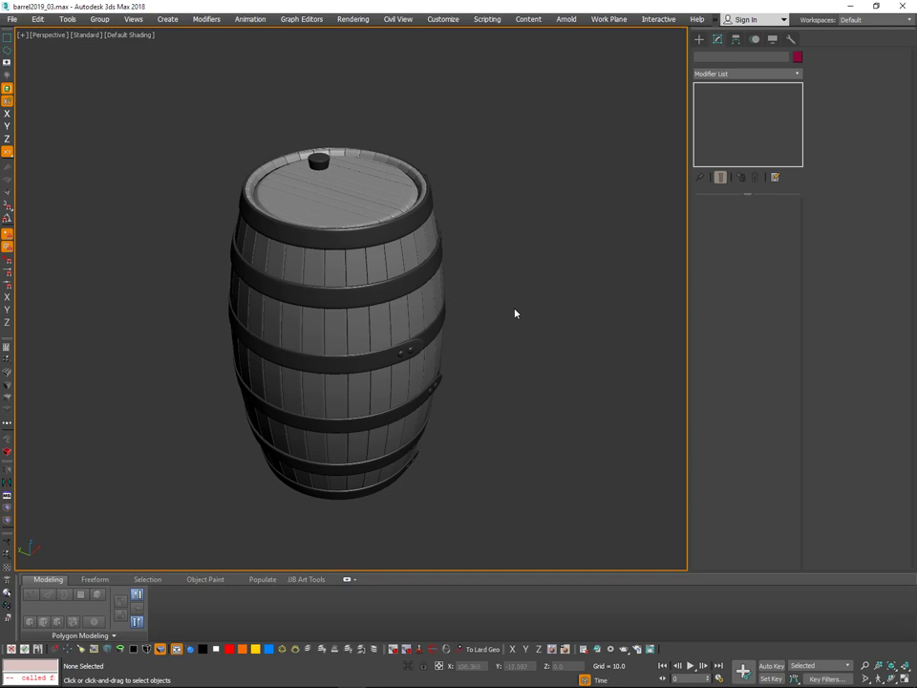
Select the black original base mesh behind the detailed barrel and assign it the blue smart material.
{"action": "middle_click_drag", "start_coordinate": [504, 313], "coordinate": [502, 321]}
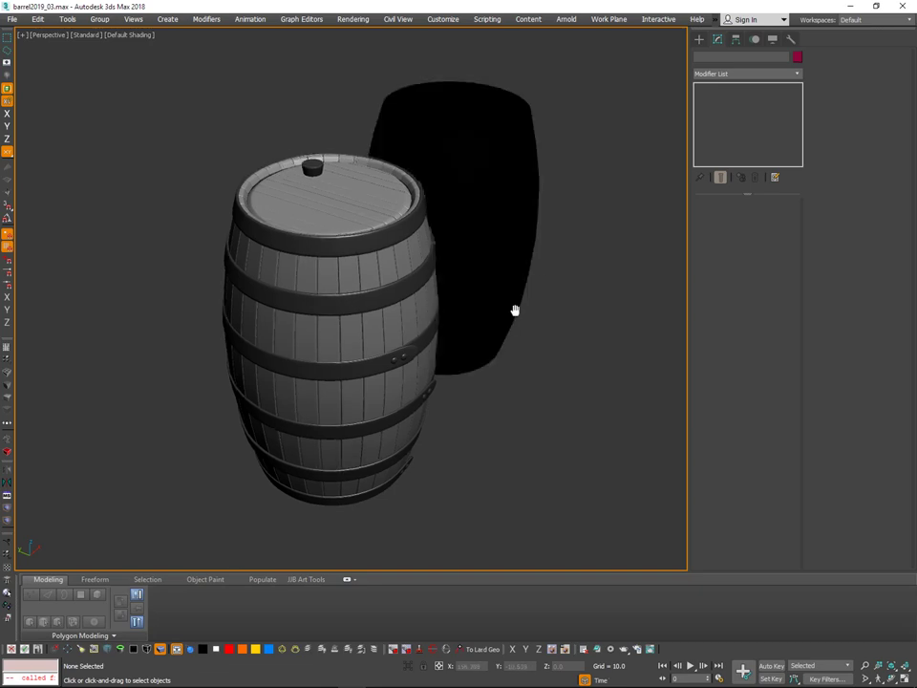
{"action": "left_click", "coordinate": [492, 313]}
{"action": "middle_click_drag", "start_coordinate": [572, 402], "coordinate": [524, 323]}
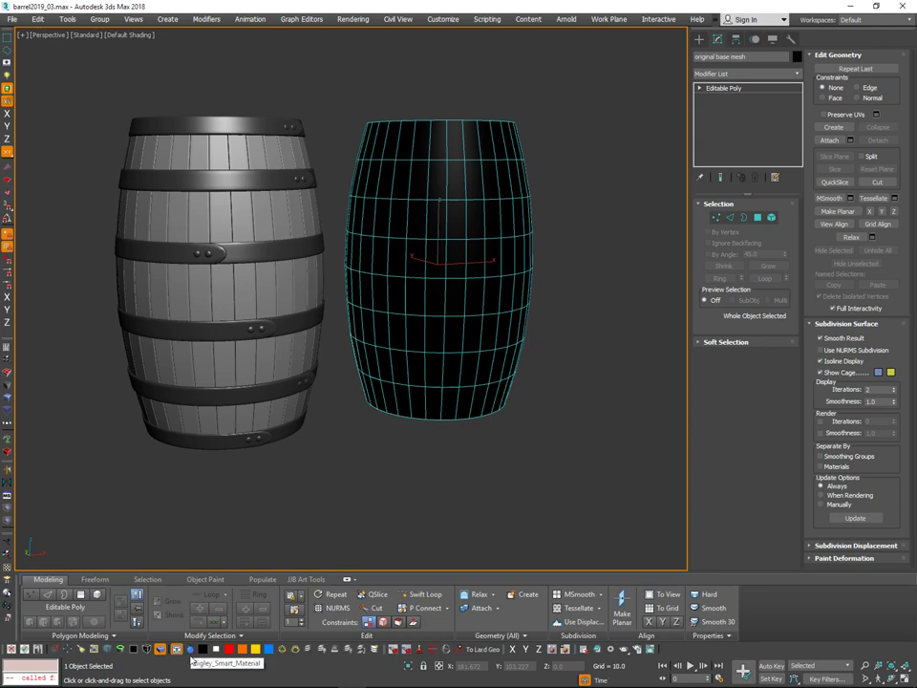
{"action": "left_click", "coordinate": [189, 650]}
{"action": "mouse_move", "coordinate": [544, 271]}
{"action": "middle_mouse_down", "text": "alt"}
{"action": "mouse_move", "coordinate": [546, 301]}
{"action": "mouse_move", "coordinate": [546, 290]}
{"action": "middle_mouse_up", "text": "alt"}
{"action": "mouse_move", "coordinate": [501, 336]}
{"action": "middle_mouse_down", "text": "alt"}
{"action": "mouse_move", "coordinate": [478, 323]}
{"action": "mouse_move", "coordinate": [485, 335]}
{"action": "middle_mouse_up", "text": "alt"}
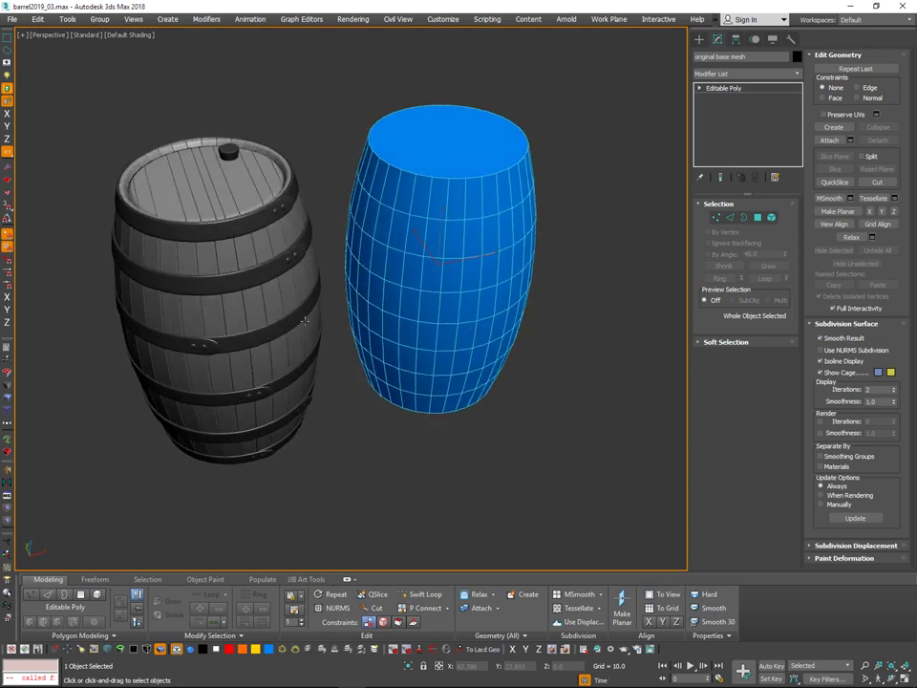
Move the original base mesh along the X axis until it overlaps the detailed barrel.
{"action": "key", "text": "w"}
{"action": "left_click_drag", "start_coordinate": [498, 252], "coordinate": [277, 297]}
{"action": "middle_click_drag", "start_coordinate": [306, 290], "coordinate": [480, 233], "text": "alt"}
{"action": "key", "text": "q"}
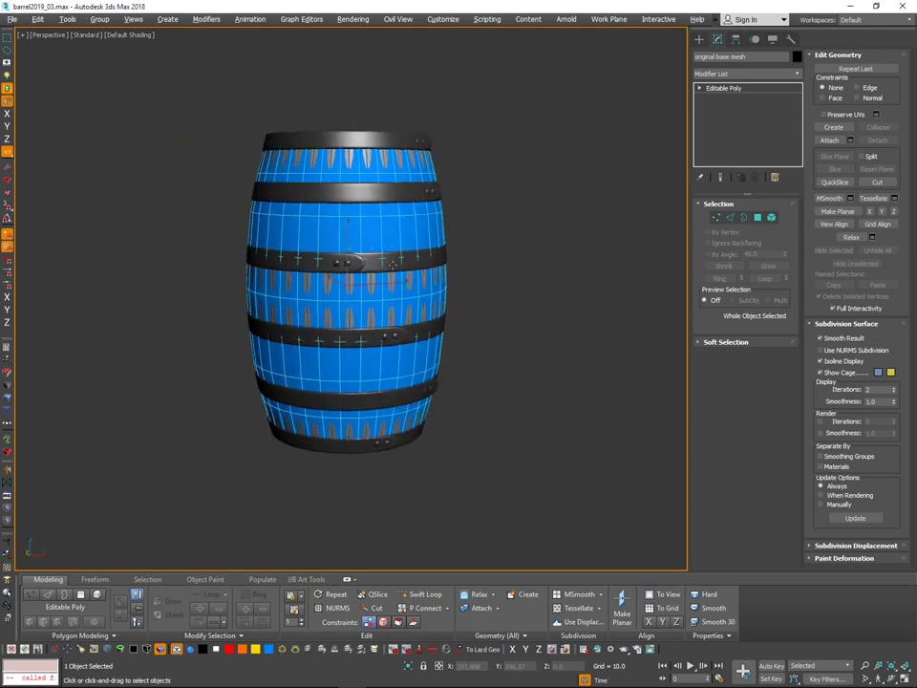
{"action": "middle_click_drag", "start_coordinate": [382, 221], "coordinate": [410, 274], "text": "alt"}
{"action": "scroll", "coordinate": [390, 297], "scroll_direction": "up", "scroll_amount": 1}
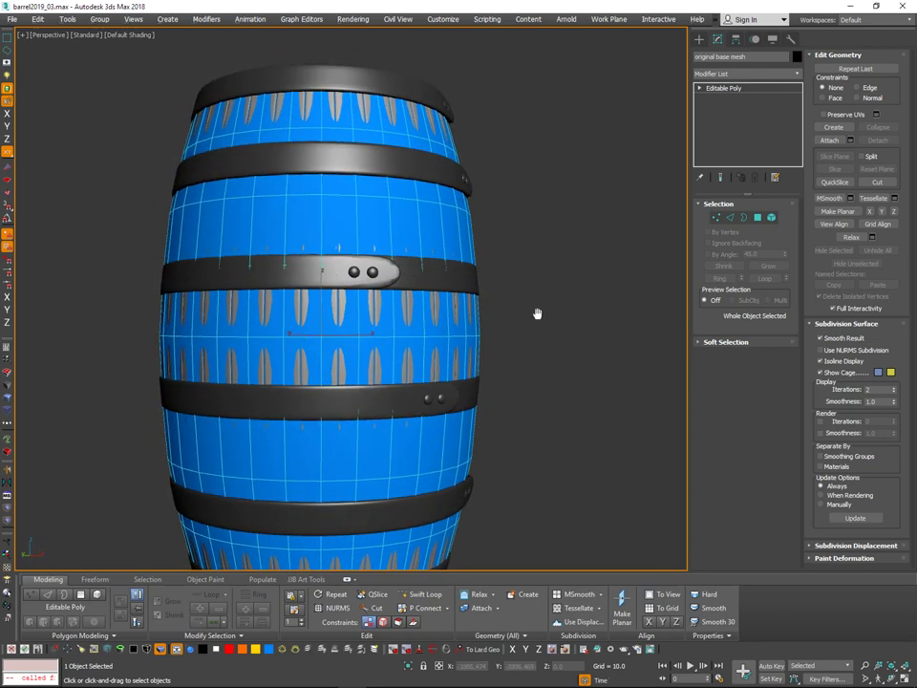
Isolate the base mesh to examine its edge layout, and compare it with the detailed barrel by toggling isolation.
{"action": "middle_click_drag", "start_coordinate": [537, 314], "coordinate": [460, 302]}
{"action": "key", "text": "alt+q"}
{"action": "middle_click_drag", "start_coordinate": [509, 333], "coordinate": [491, 323], "text": "alt"}
{"action": "scroll", "coordinate": [476, 271], "scroll_direction": "up", "scroll_amount": 3}
{"action": "middle_click_drag", "start_coordinate": [478, 272], "coordinate": [474, 268], "text": "alt"}
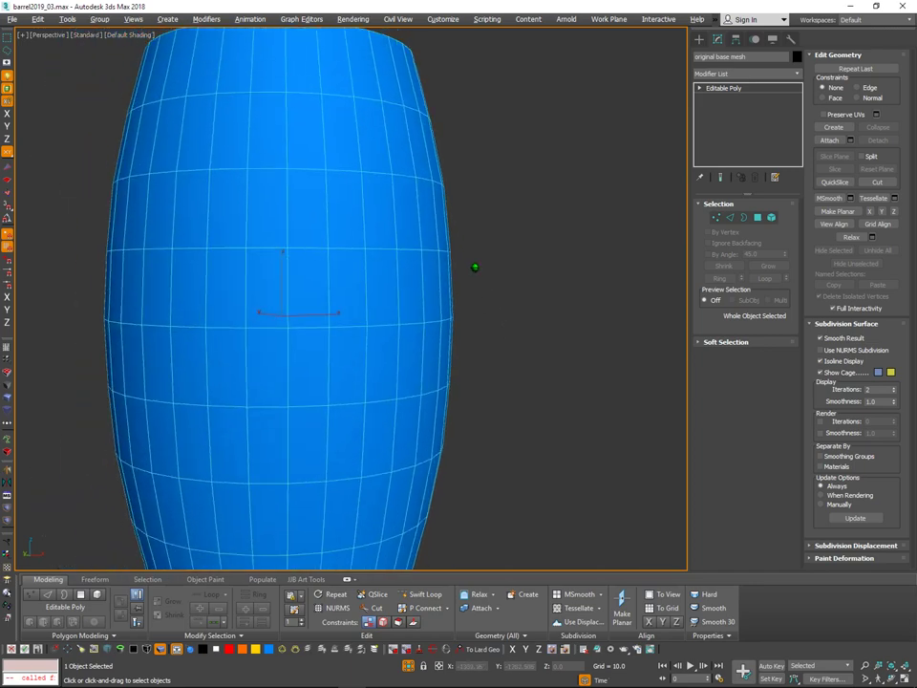
{"action": "scroll", "coordinate": [475, 268], "scroll_direction": "up", "scroll_amount": 1}
{"action": "middle_click_drag", "start_coordinate": [451, 432], "coordinate": [445, 469], "text": "alt"}
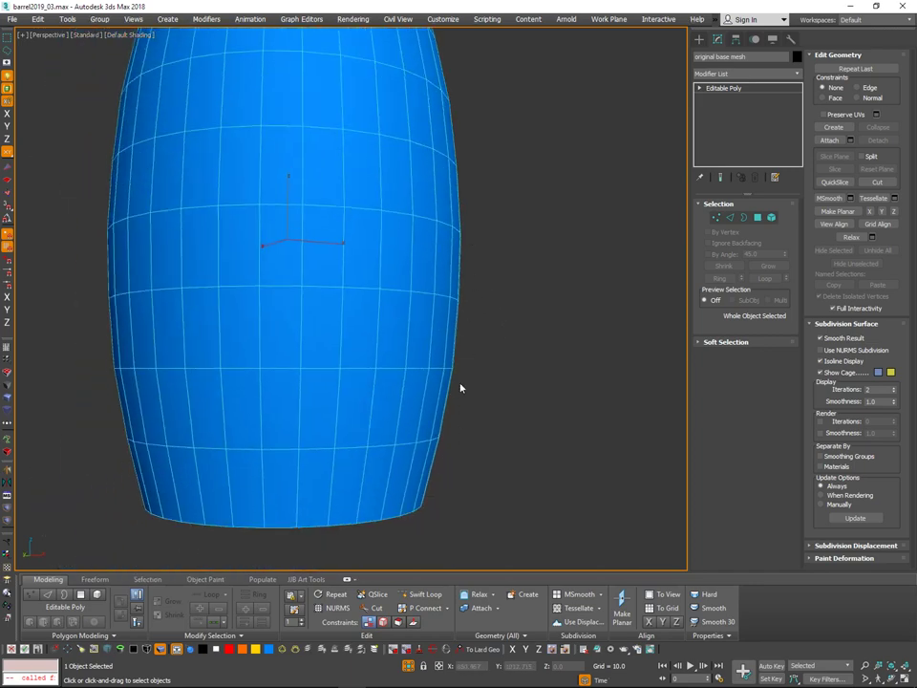
{"action": "key", "text": "alt+q"}
{"action": "key", "text": "alt+q"}
{"action": "key", "text": "alt+q"}
{"action": "middle_click_drag", "start_coordinate": [459, 349], "coordinate": [489, 334]}
Add a Push modifier to the original base mesh with a Push Value of -0.17.
{"action": "left_click", "coordinate": [730, 218]}
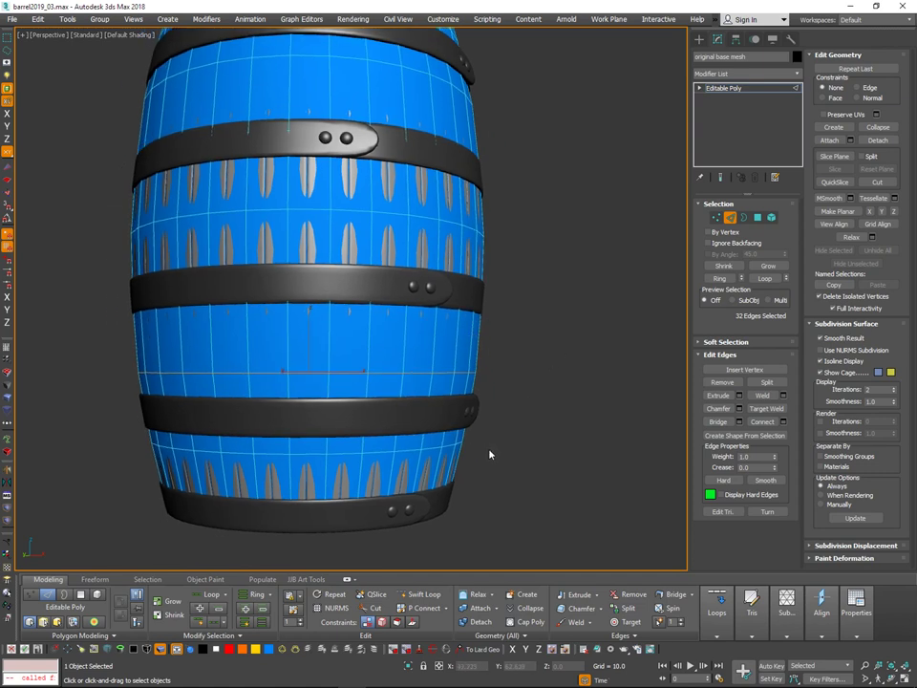
{"action": "left_click", "coordinate": [734, 219]}
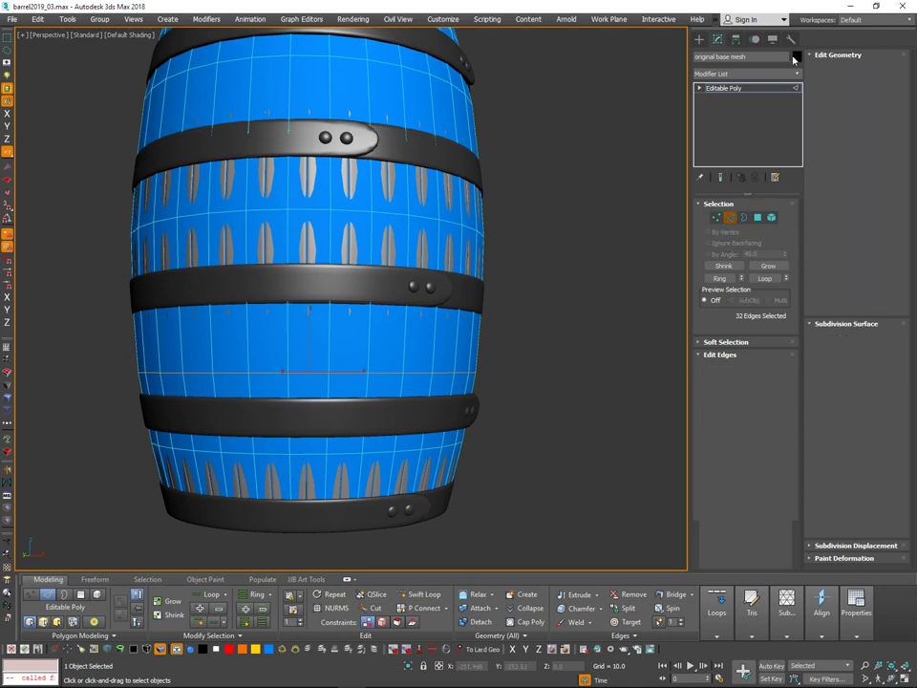
{"action": "left_click", "coordinate": [797, 74]}
{"action": "left_click_drag", "start_coordinate": [798, 111], "coordinate": [802, 175]}
{"action": "scroll", "coordinate": [803, 177], "scroll_direction": "down", "scroll_amount": 6}
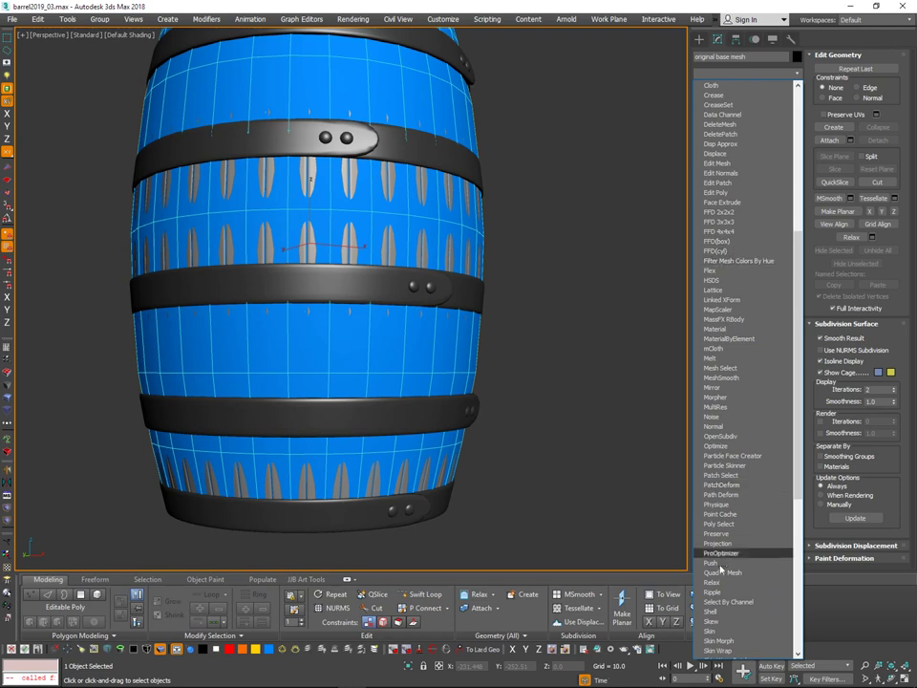
{"action": "left_click", "coordinate": [717, 563]}
{"action": "left_click_drag", "start_coordinate": [784, 212], "coordinate": [785, 229]}
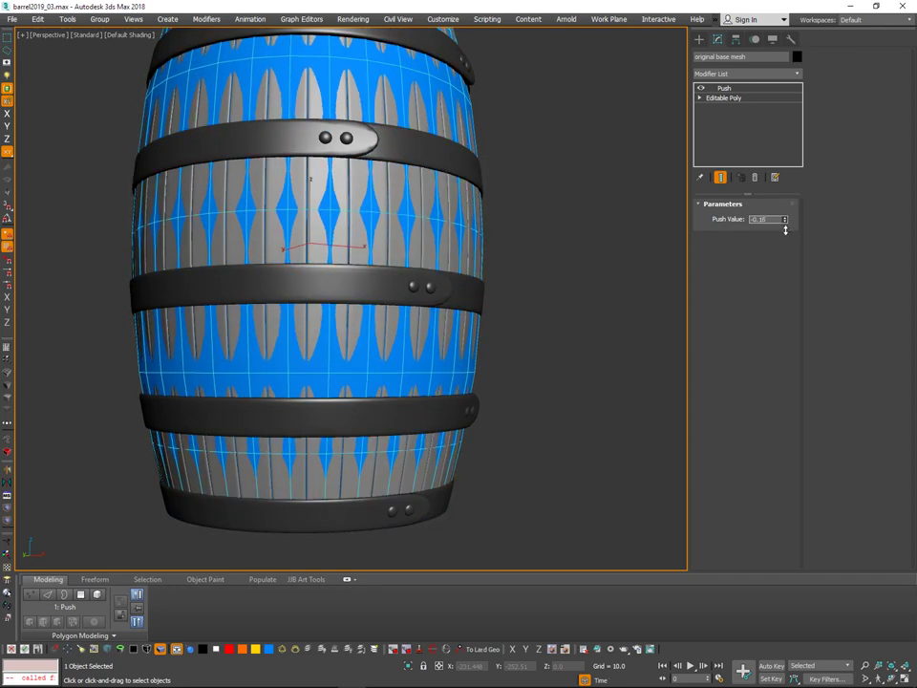
Rotate the base mesh 5 degrees about the Z axis so its vertical edges line up with the stave gaps.
{"action": "middle_click_drag", "start_coordinate": [546, 246], "coordinate": [522, 253], "text": "alt"}
{"action": "scroll", "coordinate": [557, 235], "scroll_direction": "down", "scroll_amount": 3}
{"action": "scroll", "coordinate": [513, 203], "scroll_direction": "up", "scroll_amount": 1}
{"action": "middle_click_drag", "start_coordinate": [513, 204], "coordinate": [482, 224], "text": "alt"}
{"action": "scroll", "coordinate": [516, 215], "scroll_direction": "up", "scroll_amount": 3}
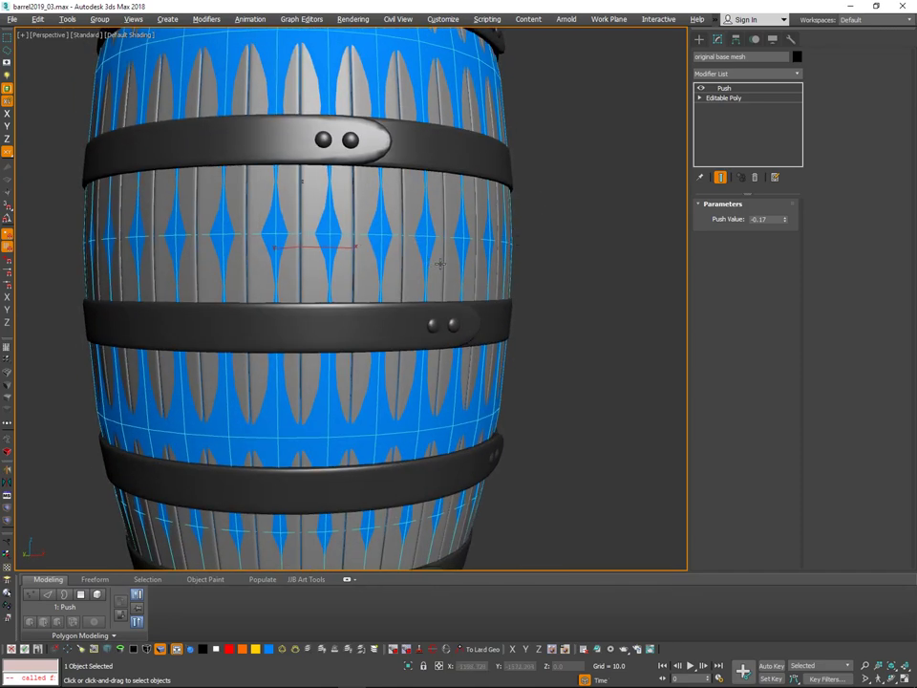
{"action": "key", "text": "e"}
{"action": "middle_click_drag", "start_coordinate": [440, 263], "coordinate": [370, 232], "text": "alt"}
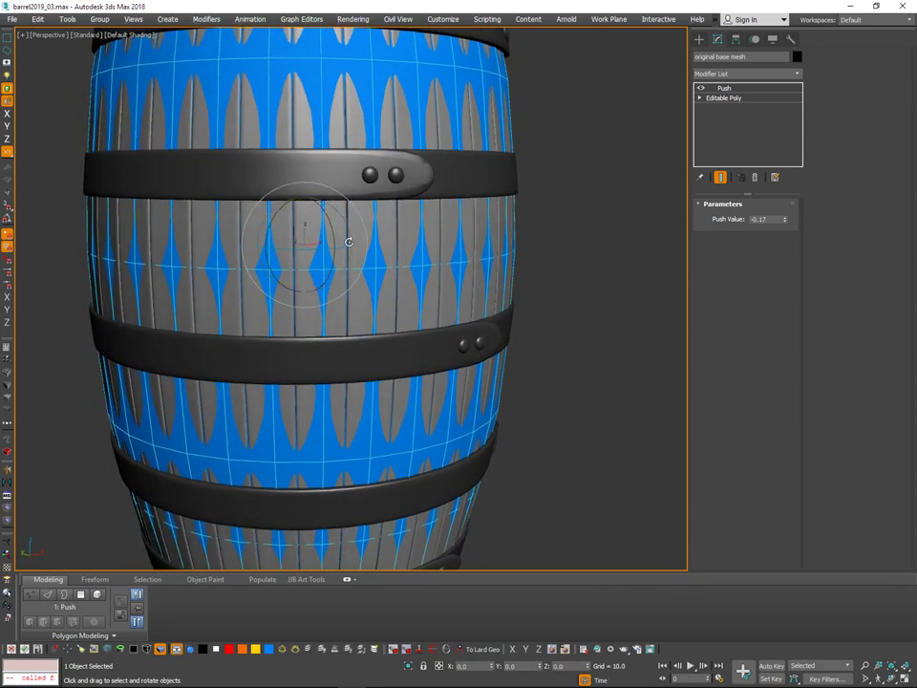
{"action": "left_click_drag", "start_coordinate": [339, 247], "coordinate": [342, 248]}
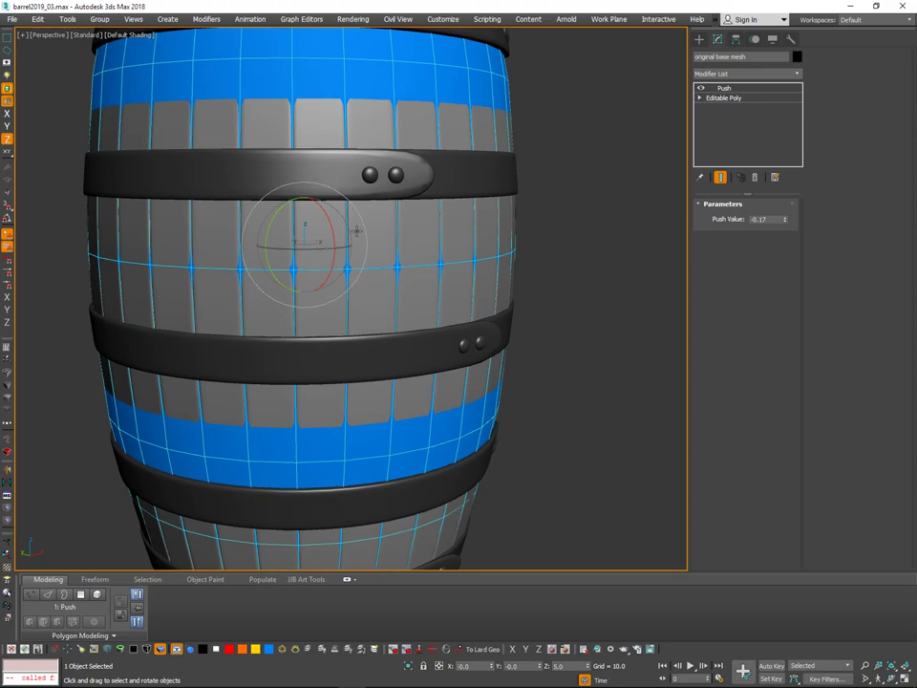
In the Editable Poly level below Push, select the horizontal edge loop between the second and third hoops, and toggle the end result display.
{"action": "middle_click_drag", "start_coordinate": [580, 305], "coordinate": [592, 340], "text": "alt"}
{"action": "scroll", "coordinate": [556, 304], "scroll_direction": "down", "scroll_amount": 3}
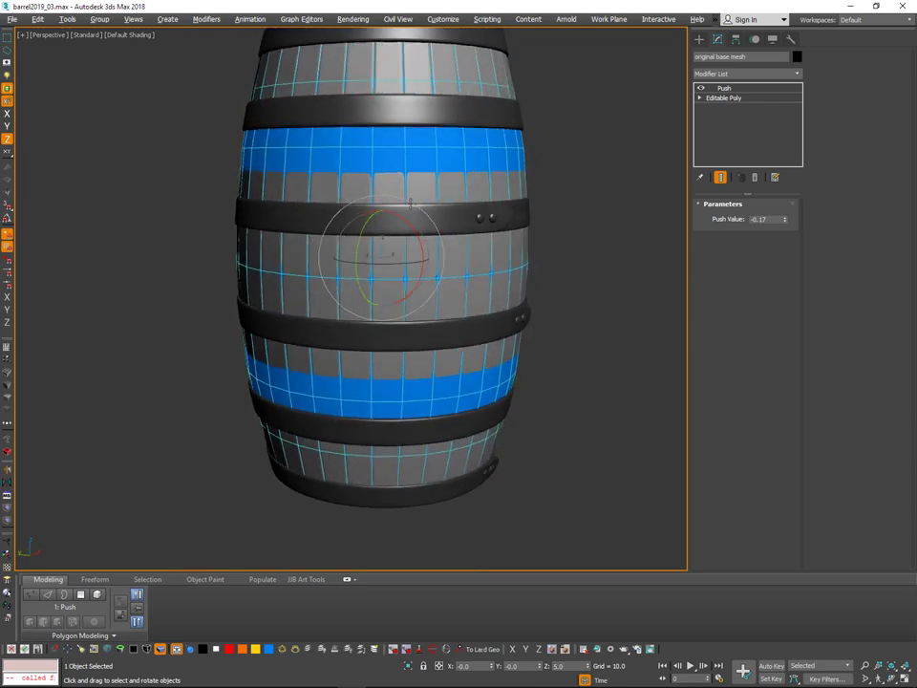
{"action": "scroll", "coordinate": [374, 110], "scroll_direction": "up", "scroll_amount": 2}
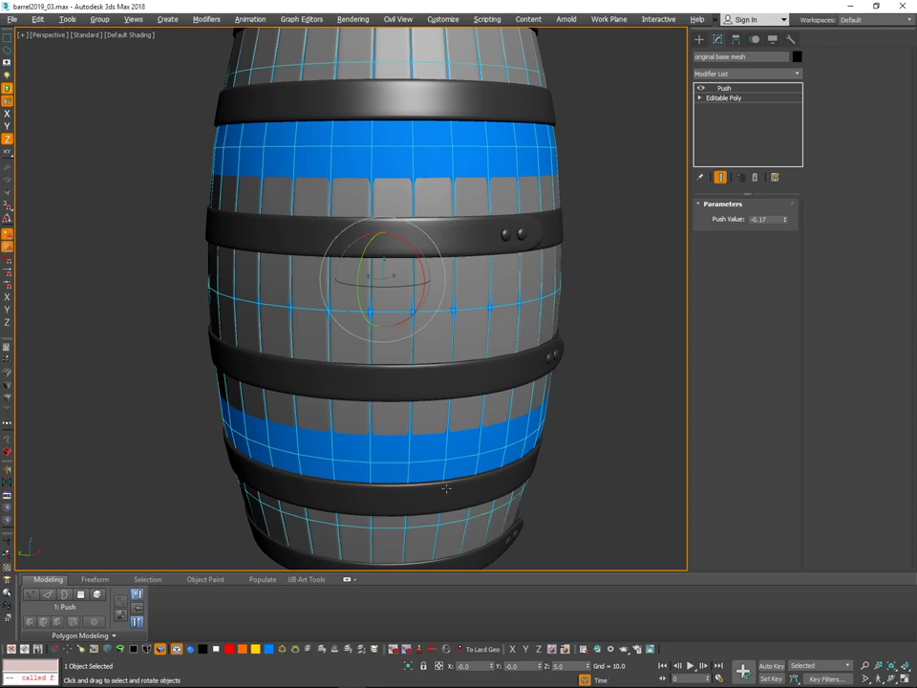
{"action": "middle_click_drag", "start_coordinate": [446, 488], "coordinate": [482, 384], "text": "alt"}
{"action": "mouse_move", "coordinate": [564, 280]}
{"action": "middle_mouse_down", "text": "alt"}
{"action": "mouse_move", "coordinate": [550, 295]}
{"action": "mouse_move", "coordinate": [560, 301]}
{"action": "mouse_move", "coordinate": [555, 284]}
{"action": "middle_mouse_up", "text": "alt"}
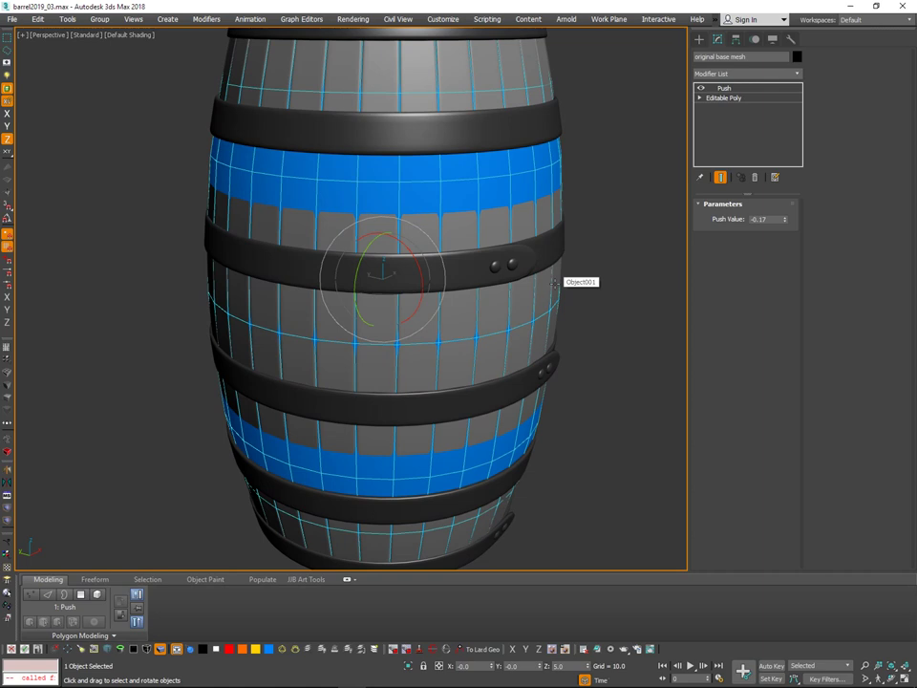
{"action": "left_click", "coordinate": [743, 98]}
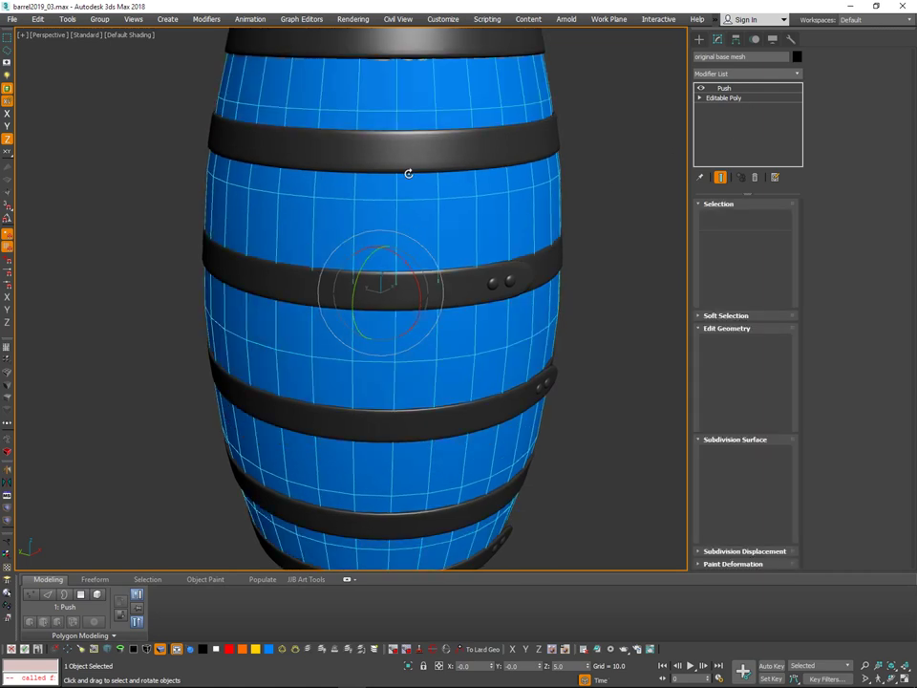
{"action": "left_click", "coordinate": [729, 217]}
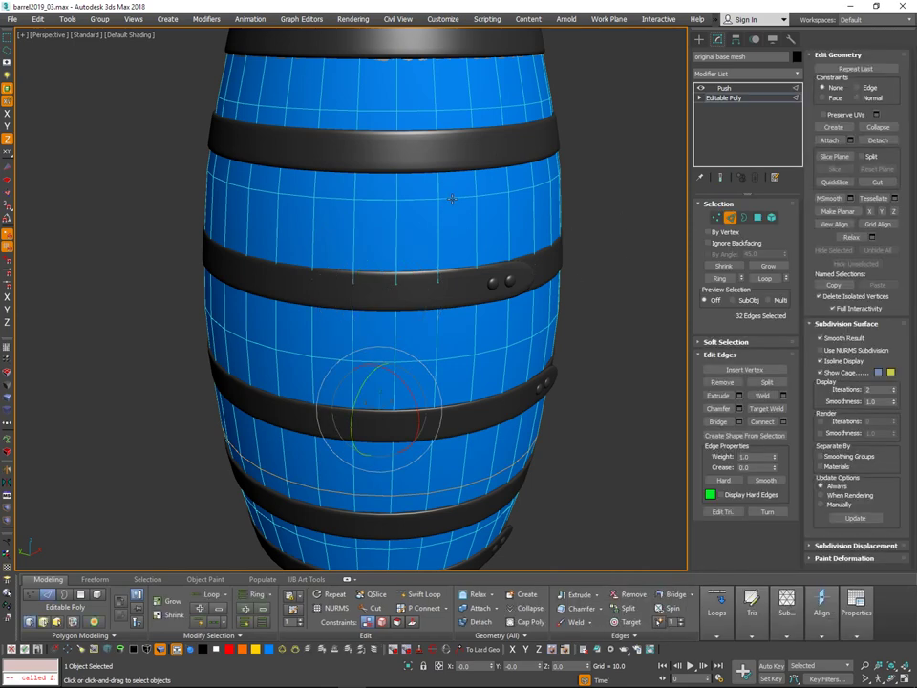
{"action": "double_click", "coordinate": [474, 195]}
{"action": "middle_click_drag", "start_coordinate": [598, 272], "coordinate": [613, 258], "text": "alt"}
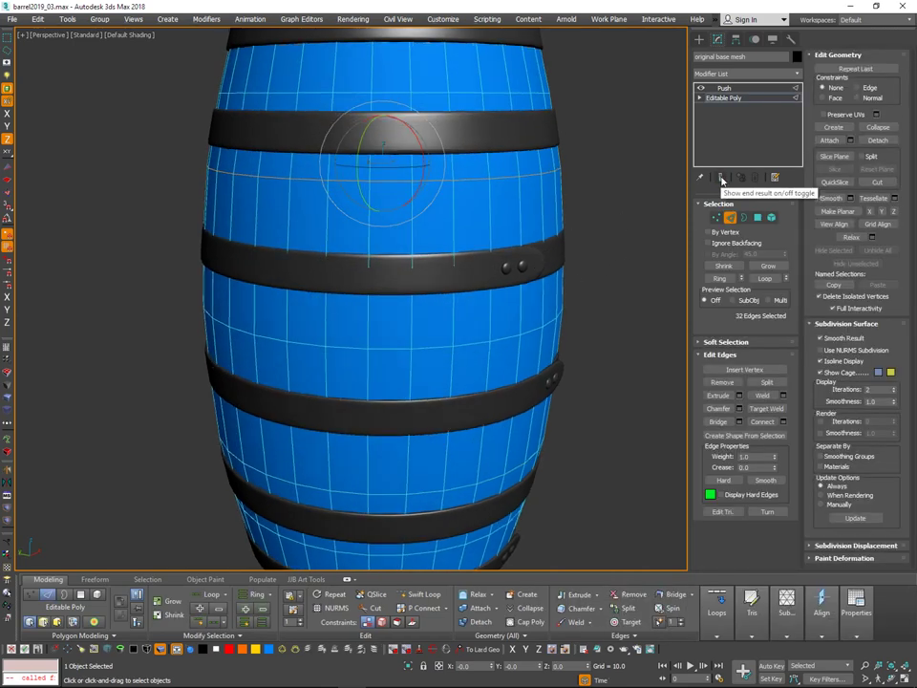
{"action": "left_click", "coordinate": [721, 177]}
{"action": "left_click", "coordinate": [721, 178]}
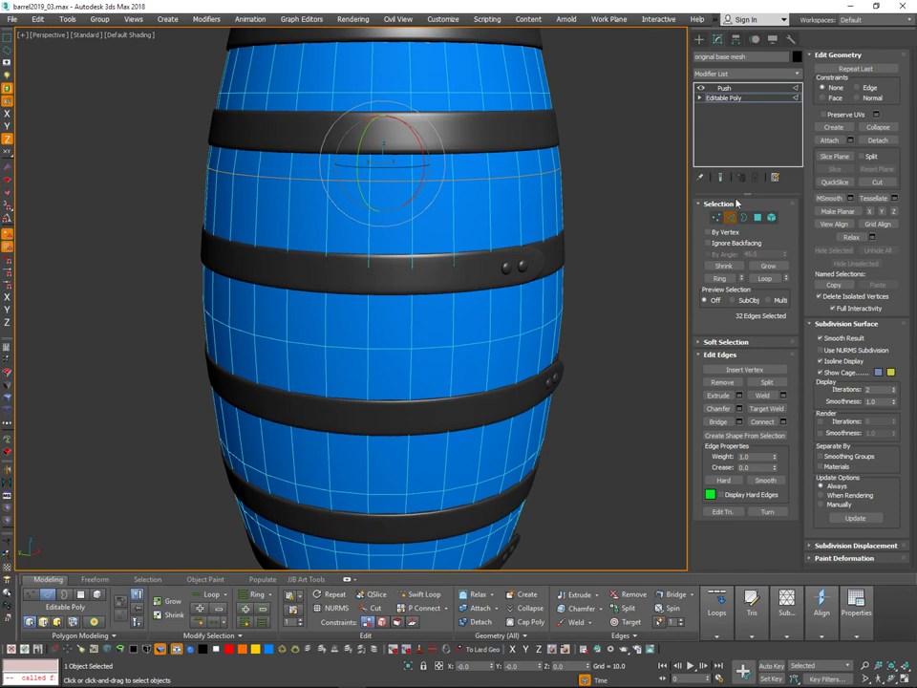
Leave edge editing and convert the base mesh to an Editable Poly to collapse the Push modifier.
{"action": "left_click", "coordinate": [731, 217]}
{"action": "left_click", "coordinate": [589, 256]}
{"action": "left_click", "coordinate": [543, 188]}
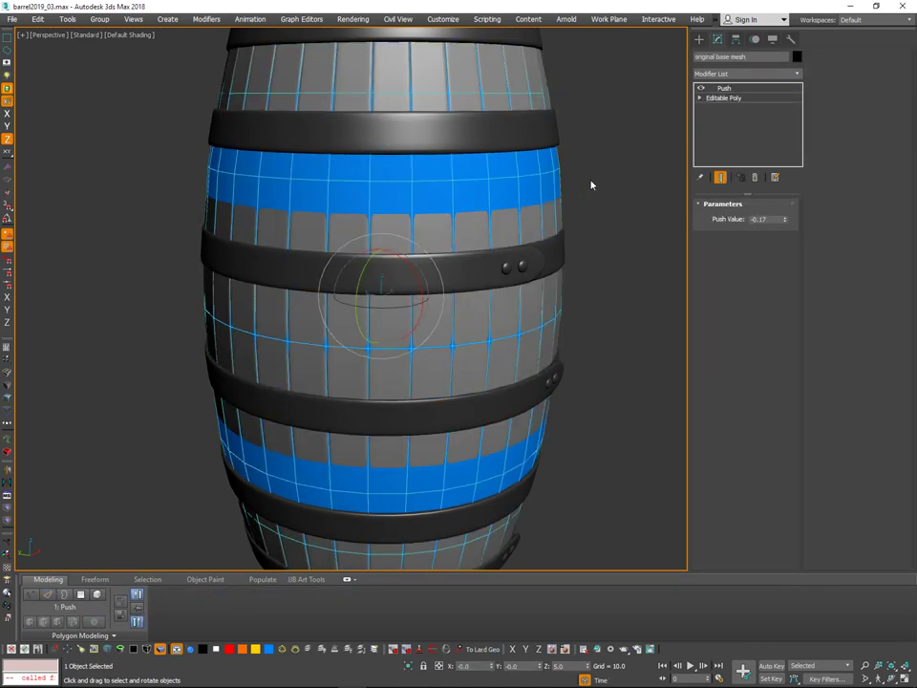
{"action": "right_click", "coordinate": [586, 199]}
{"action": "left_click", "coordinate": [605, 347]}
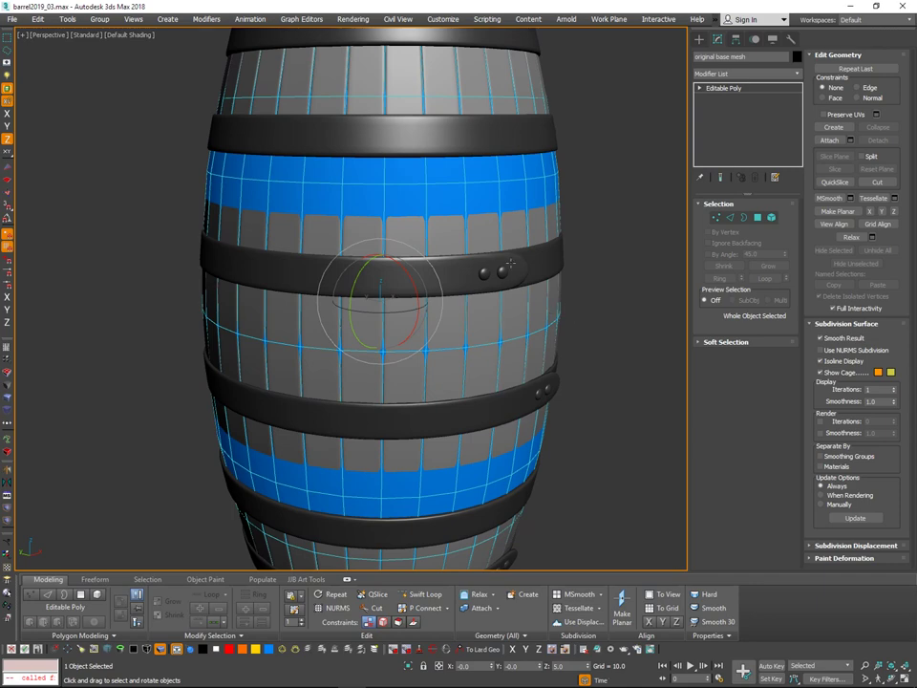
Examine from several angles where the blue base mesh pokes through the barrel's staves.
{"action": "scroll", "coordinate": [567, 172], "scroll_direction": "down", "scroll_amount": 2}
{"action": "middle_click_drag", "start_coordinate": [567, 203], "coordinate": [521, 190], "text": "alt"}
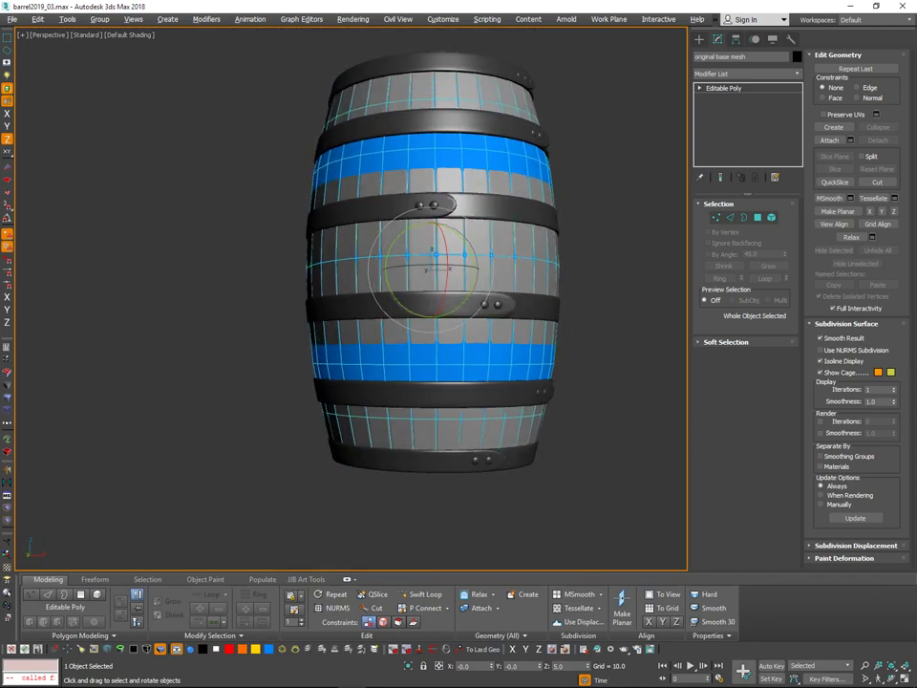
{"action": "scroll", "coordinate": [520, 249], "scroll_direction": "up", "scroll_amount": 1}
{"action": "mouse_move", "coordinate": [520, 249]}
{"action": "middle_mouse_down", "text": "alt"}
{"action": "mouse_move", "coordinate": [530, 202]}
{"action": "mouse_move", "coordinate": [533, 257]}
{"action": "mouse_move", "coordinate": [543, 251]}
{"action": "mouse_move", "coordinate": [533, 240]}
{"action": "middle_mouse_up", "text": "alt"}
{"action": "scroll", "coordinate": [480, 204], "scroll_direction": "up", "scroll_amount": 1}
{"action": "middle_click_drag", "start_coordinate": [475, 216], "coordinate": [479, 192], "text": "alt"}
{"action": "middle_click_drag", "start_coordinate": [480, 192], "coordinate": [478, 203]}
{"action": "scroll", "coordinate": [477, 199], "scroll_direction": "up", "scroll_amount": 1}
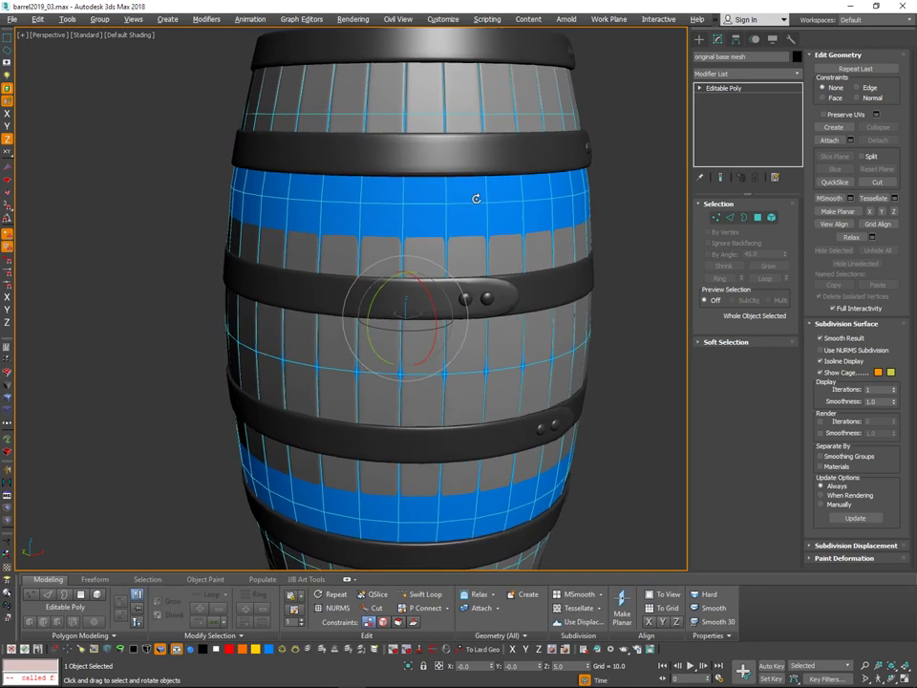
Enter edge editing, enable the Edge constraint, and try sliding the selected upper edge loop downward, undoing the slide.
{"action": "key", "text": "2"}
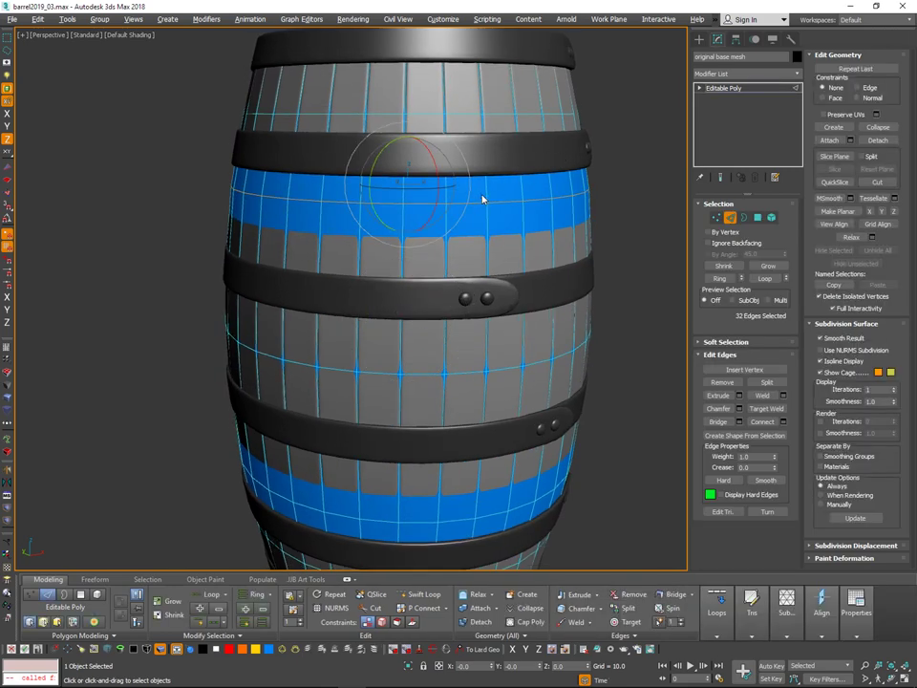
{"action": "key", "text": "4"}
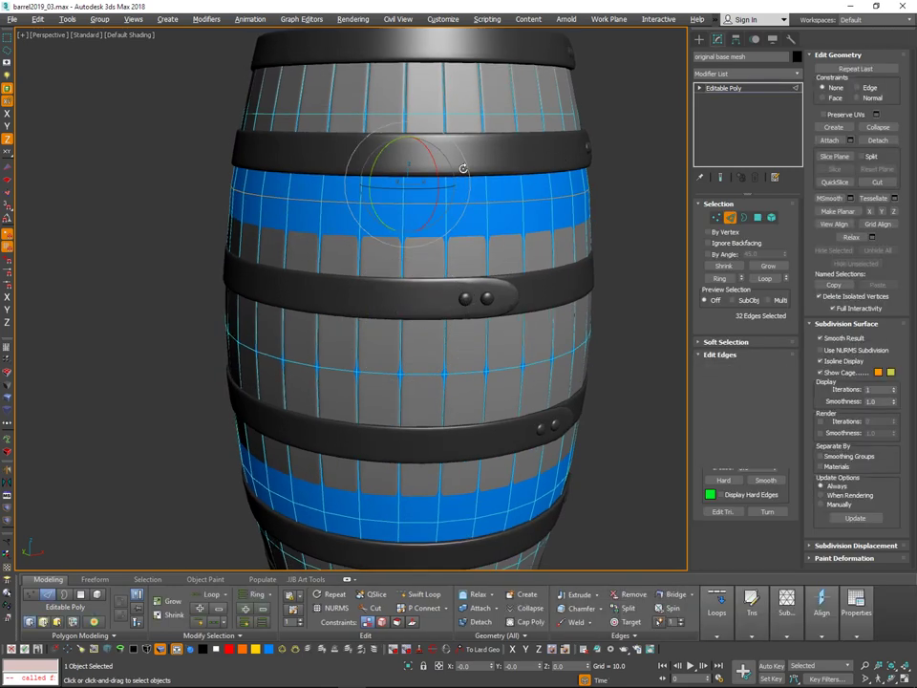
{"action": "key", "text": "2"}
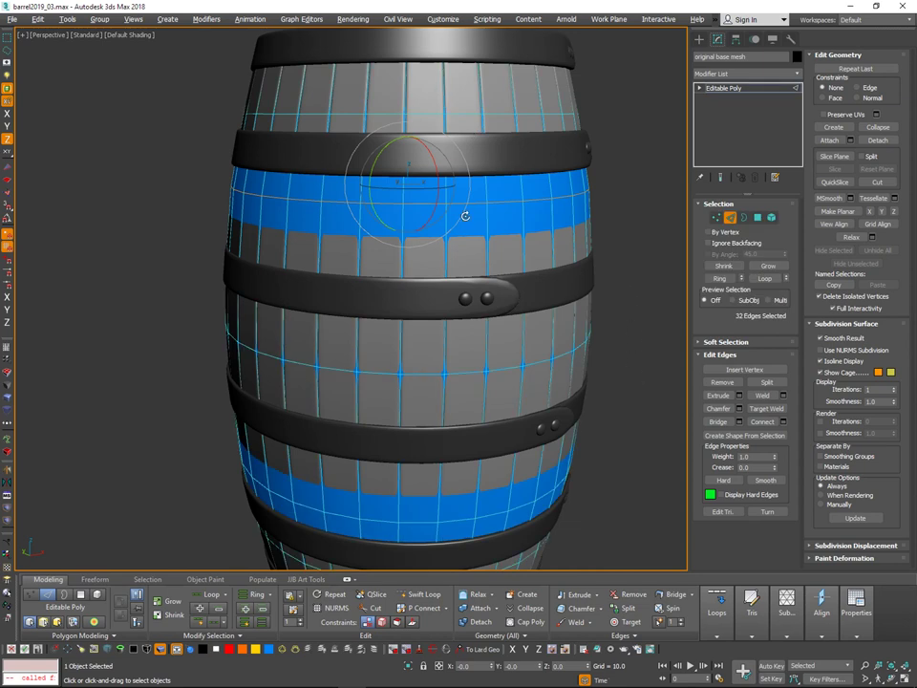
{"action": "key", "text": "alt+s"}
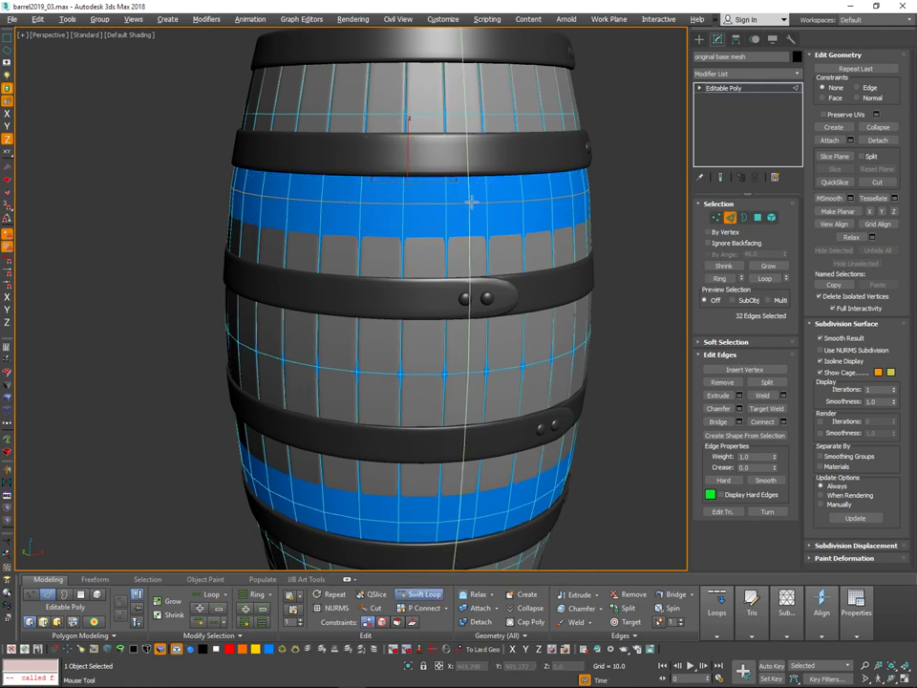
{"action": "right_click", "coordinate": [471, 201]}
{"action": "key", "text": "shift+x"}
{"action": "mouse_move", "coordinate": [408, 141]}
{"action": "left_mouse_down"}
{"action": "mouse_move", "coordinate": [410, 170]}
{"action": "mouse_move", "coordinate": [409, 160]}
{"action": "left_mouse_up"}
{"action": "key", "text": "ctrl+z"}
Add the matching lower edge loop to the selection and scale both loops vertically toward each other along their edges.
{"action": "middle_click_drag", "start_coordinate": [420, 458], "coordinate": [423, 409], "text": "alt"}
{"action": "double_click", "coordinate": [423, 508], "text": "ctrl"}
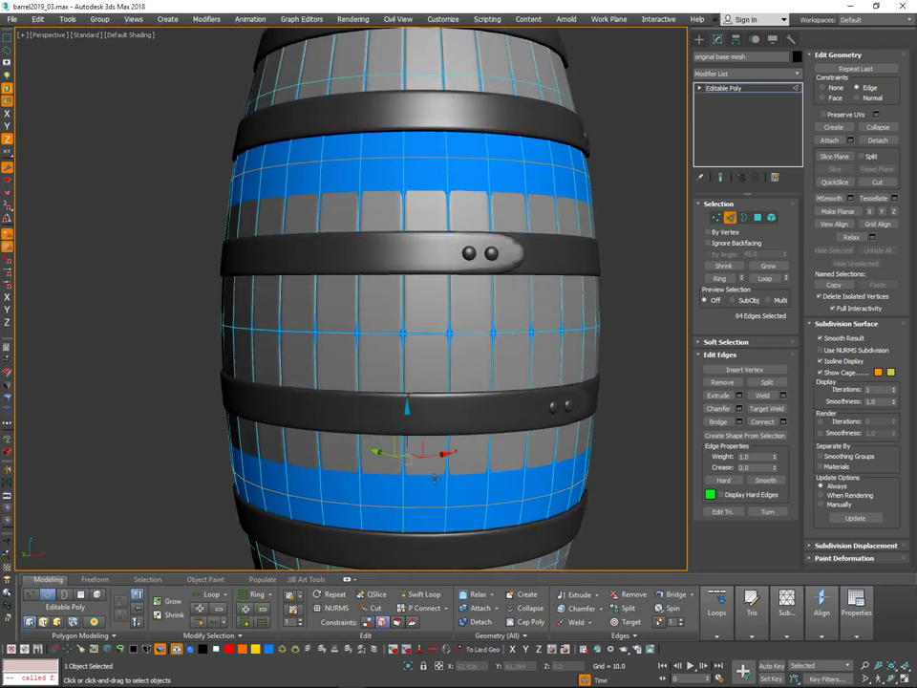
{"action": "key", "text": "r"}
{"action": "key", "text": "r"}
{"action": "left_click_drag", "start_coordinate": [408, 264], "coordinate": [407, 278]}
Select the edge loop around the barrel's middle, activate uniform Scale and open its Transform Type-In dialog beside the barrel.
{"action": "middle_click_drag", "start_coordinate": [616, 272], "coordinate": [584, 302], "text": "alt"}
{"action": "scroll", "coordinate": [569, 278], "scroll_direction": "down", "scroll_amount": 3}
{"action": "scroll", "coordinate": [583, 302], "scroll_direction": "up", "scroll_amount": 1}
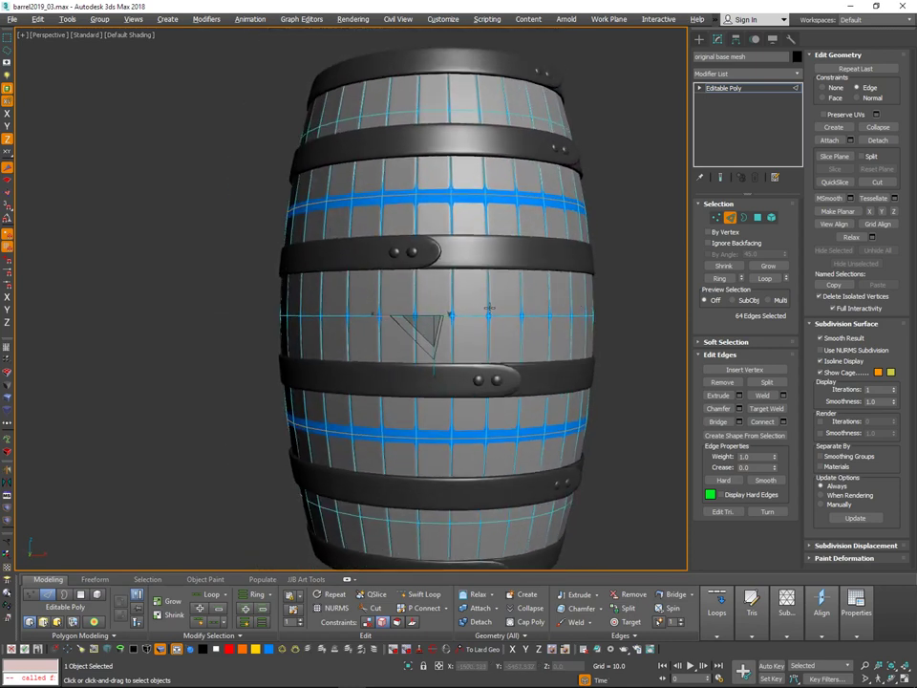
{"action": "middle_click_drag", "start_coordinate": [488, 308], "coordinate": [516, 309], "text": "alt"}
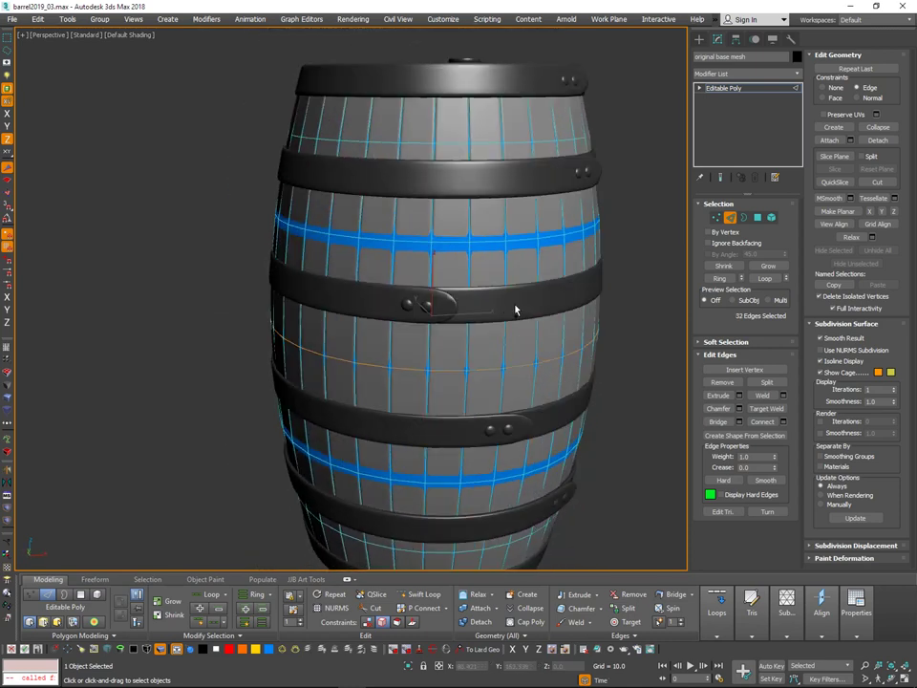
{"action": "key", "text": "F12"}
{"action": "middle_click", "coordinate": [130, 284]}
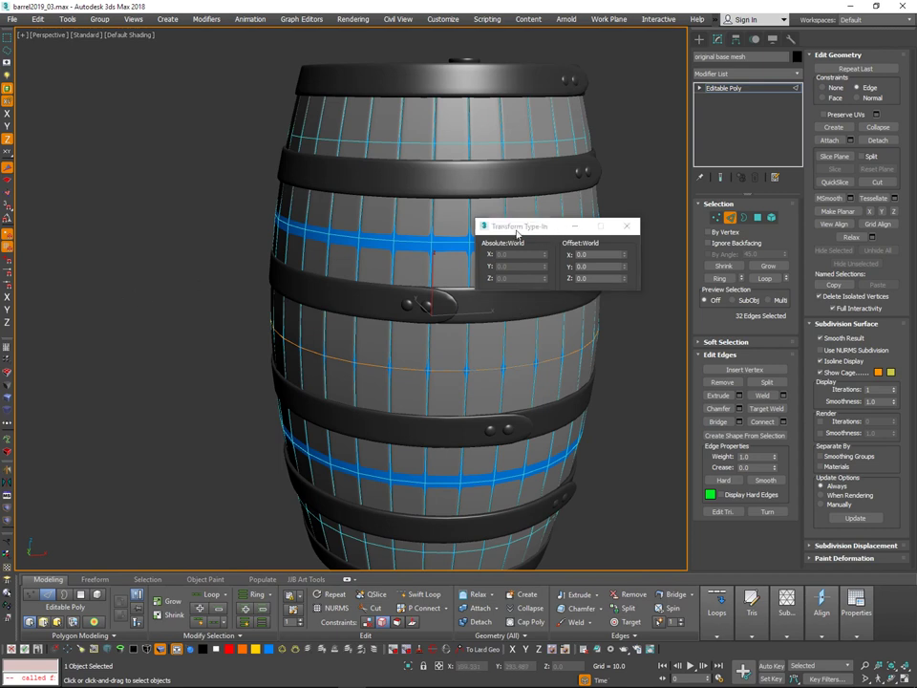
{"action": "left_click_drag", "start_coordinate": [516, 230], "coordinate": [95, 292]}
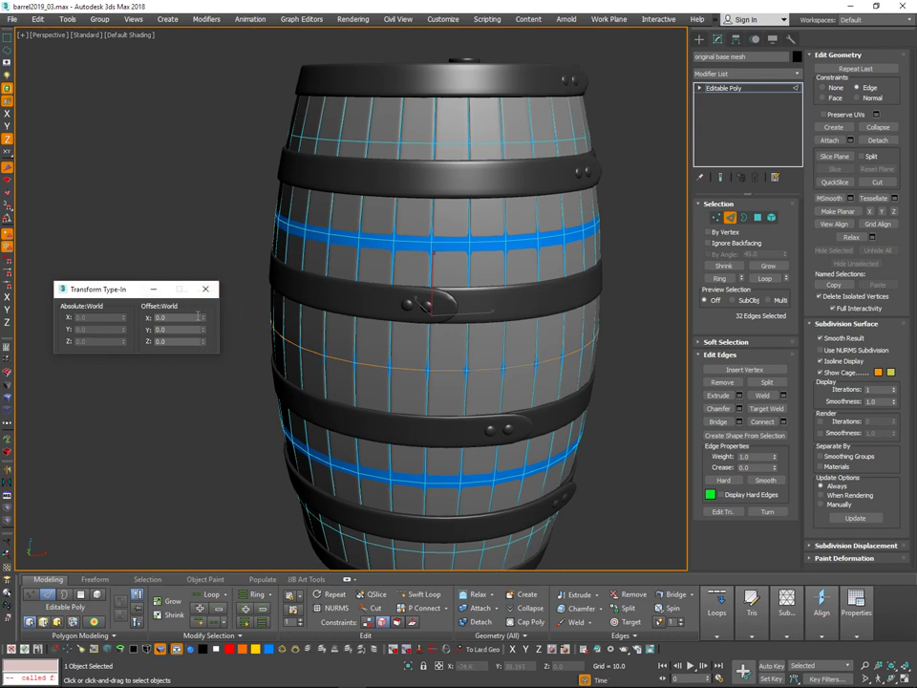
{"action": "key", "text": "w"}
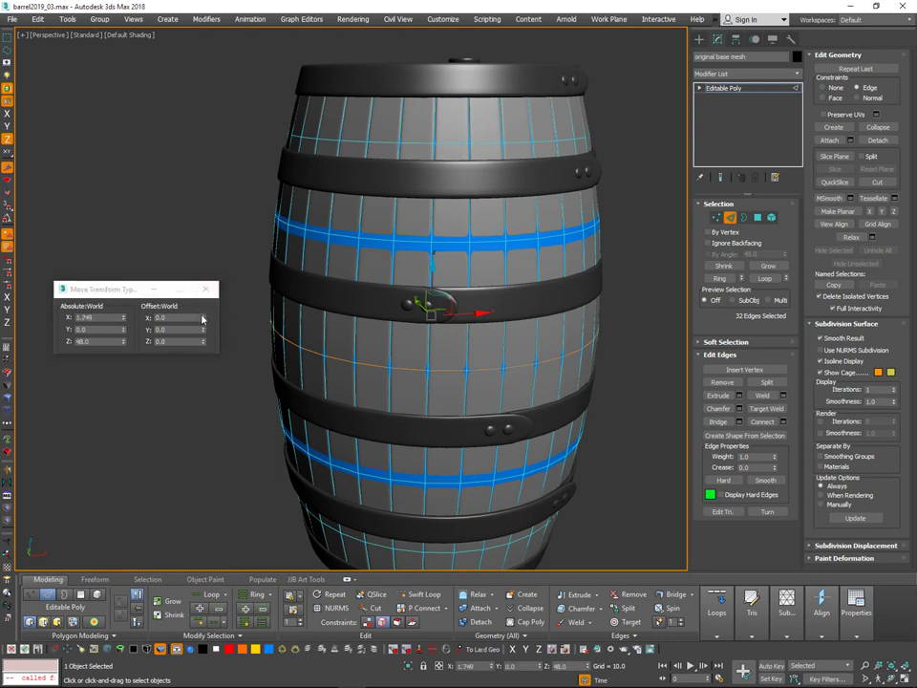
{"action": "key", "text": "r"}
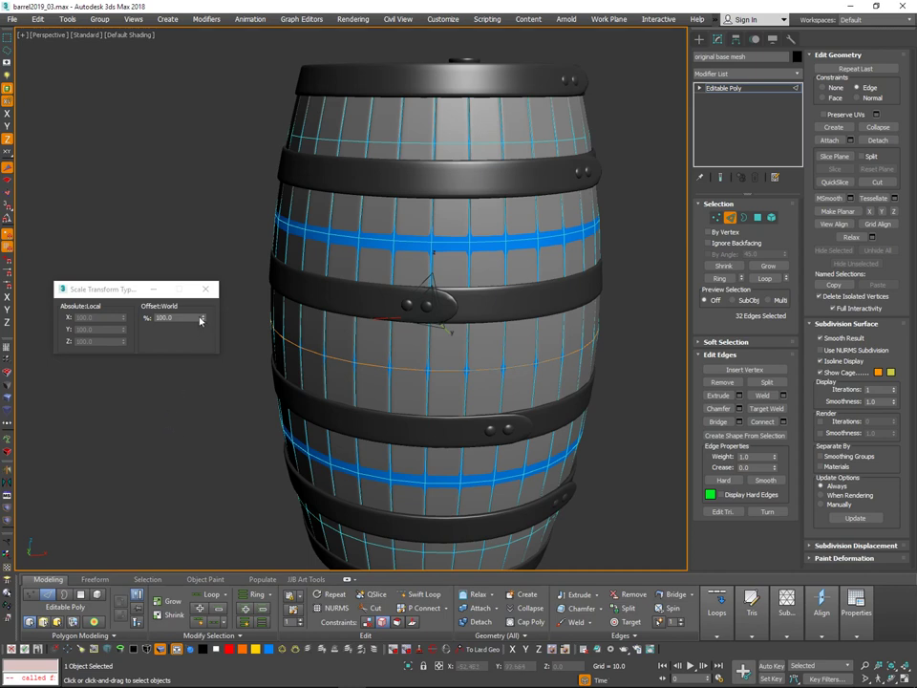
{"action": "left_click_drag", "start_coordinate": [103, 290], "coordinate": [497, 230]}
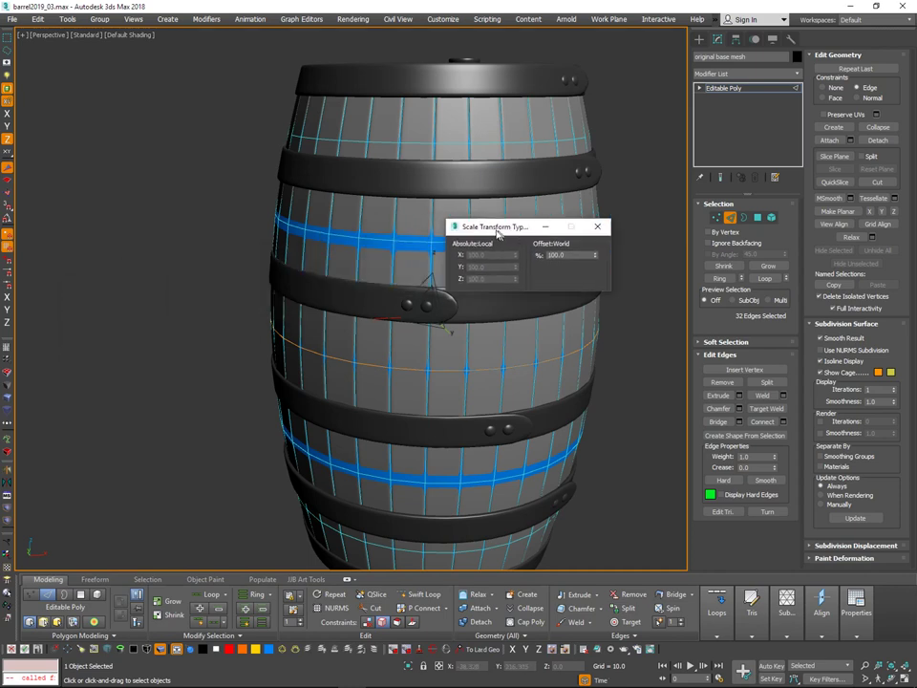
Set the edit constraint to None and scale the middle edge loop uniformly outward so the base mesh covers the central staves.
{"action": "middle_click_drag", "start_coordinate": [374, 402], "coordinate": [217, 376]}
{"action": "middle_click_drag", "start_coordinate": [217, 377], "coordinate": [295, 385], "text": "alt"}
{"action": "scroll", "coordinate": [295, 385], "scroll_direction": "down", "scroll_amount": 2}
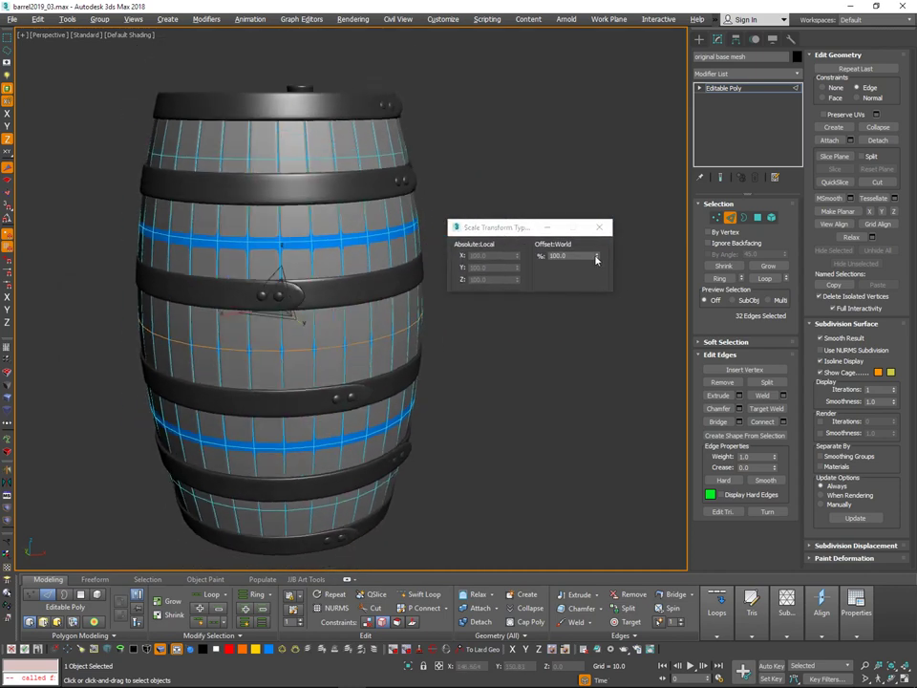
{"action": "left_click_drag", "start_coordinate": [596, 256], "coordinate": [596, 188]}
{"action": "left_click", "coordinate": [837, 87]}
{"action": "key", "text": "ctrl+z"}
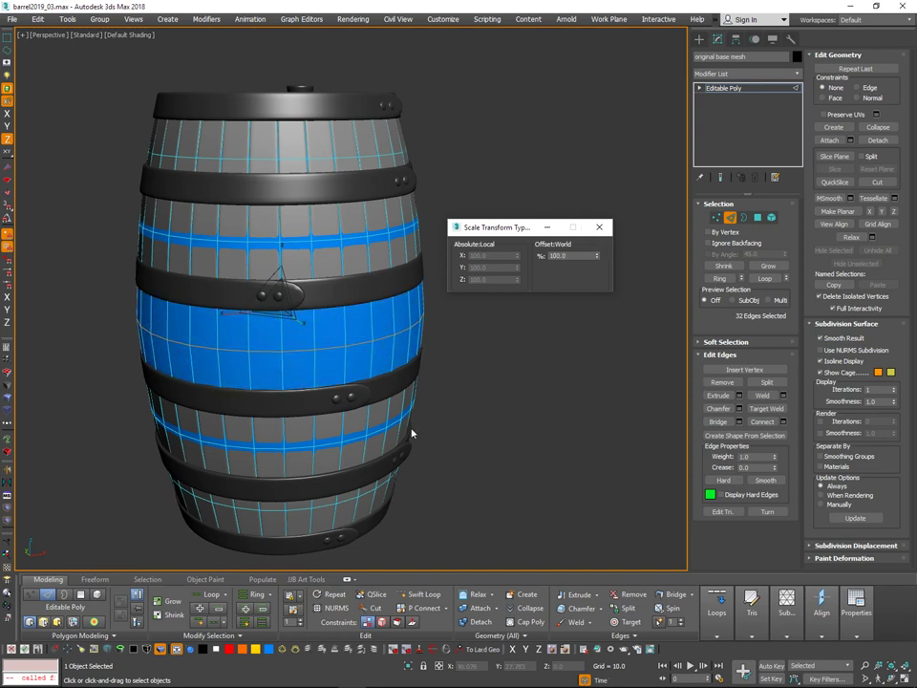
Chamfer the middle edge loop by 3.83 with one segment and scale the resulting pair of loops to about 99.95%.
{"action": "left_click", "coordinate": [739, 409]}
{"action": "mouse_move", "coordinate": [359, 323]}
{"action": "left_mouse_down"}
{"action": "mouse_move", "coordinate": [359, 308]}
{"action": "mouse_move", "coordinate": [359, 316]}
{"action": "left_mouse_up"}
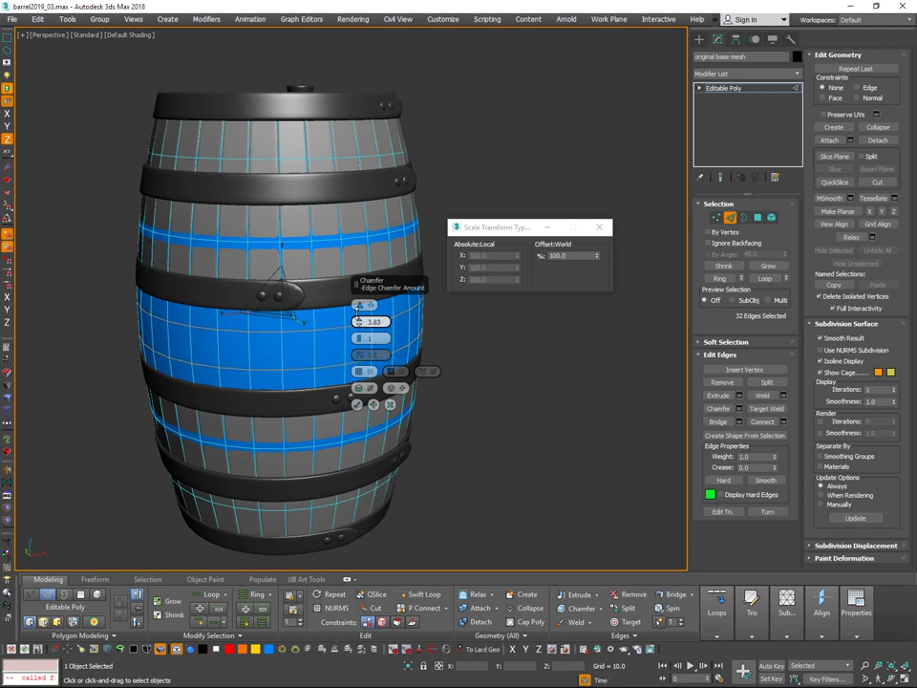
{"action": "left_click", "coordinate": [358, 403]}
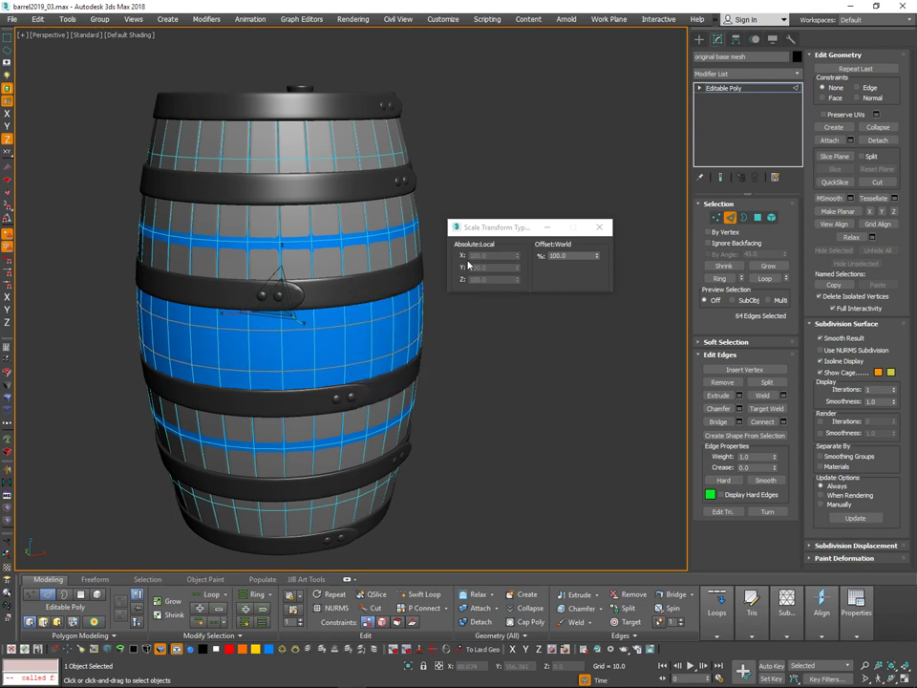
{"action": "left_click_drag", "start_coordinate": [597, 257], "coordinate": [596, 259]}
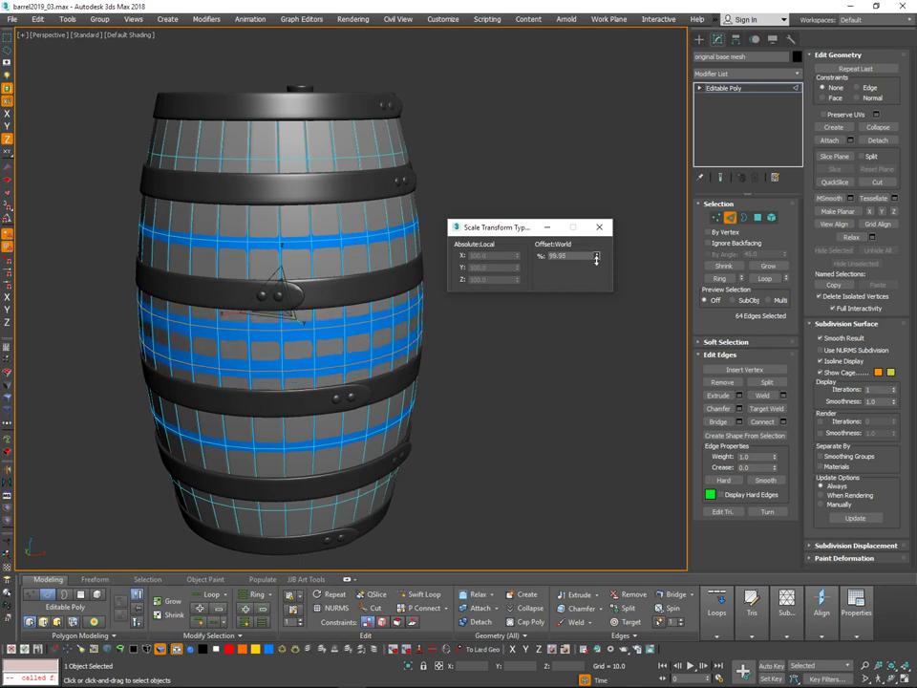
Select the two edge loops beneath the middle pair of hoops and scale them apart vertically to about 115%.
{"action": "middle_click_drag", "start_coordinate": [501, 370], "coordinate": [482, 368], "text": "alt"}
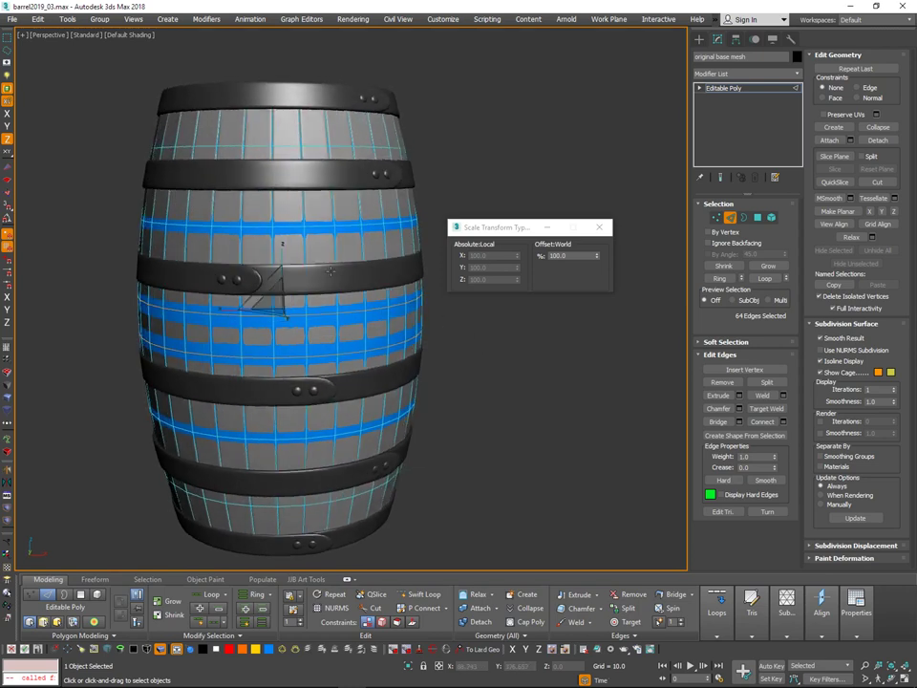
{"action": "double_click", "coordinate": [323, 273]}
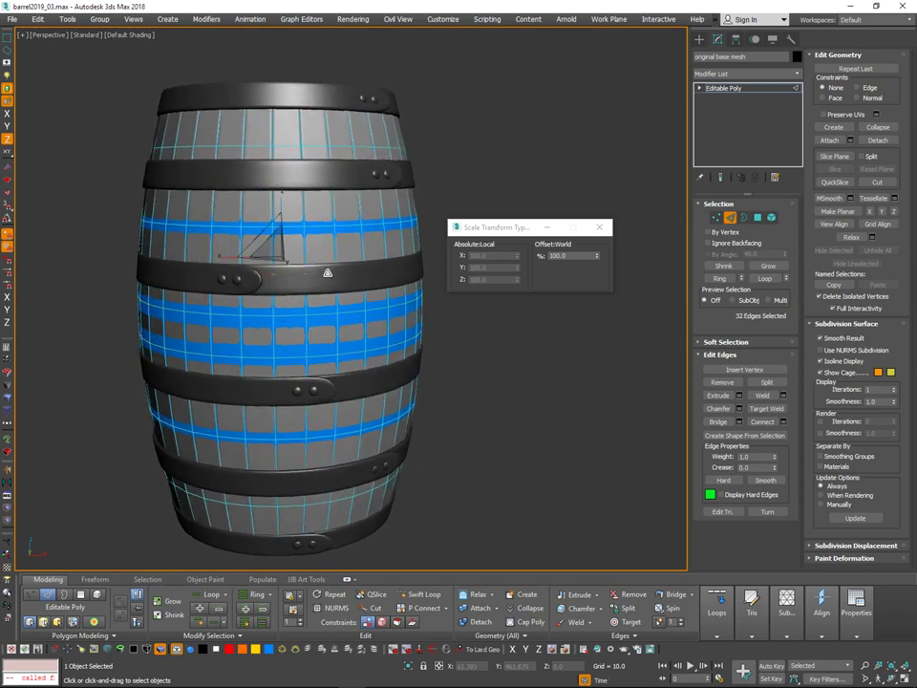
{"action": "key", "text": "q"}
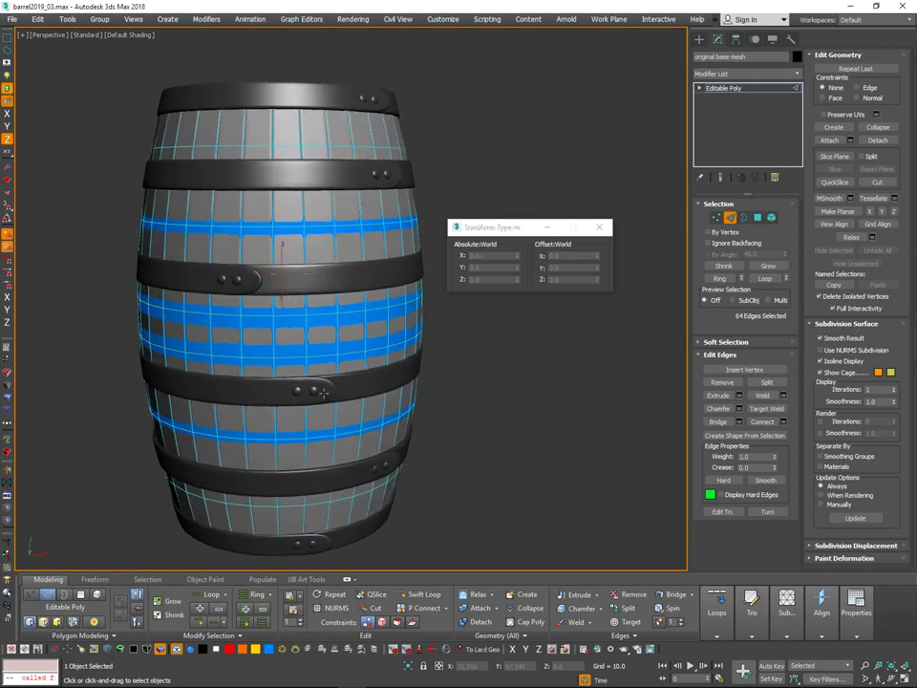
{"action": "middle_click_drag", "start_coordinate": [328, 393], "coordinate": [330, 372], "text": "alt"}
{"action": "key", "text": "w"}
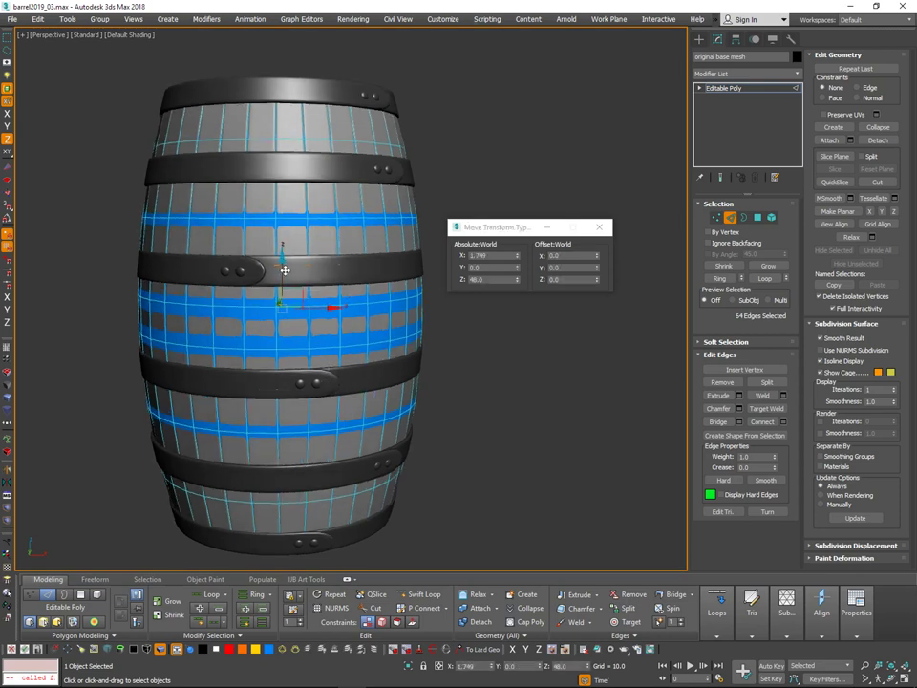
{"action": "key", "text": "r"}
{"action": "left_click_drag", "start_coordinate": [282, 264], "coordinate": [282, 253]}
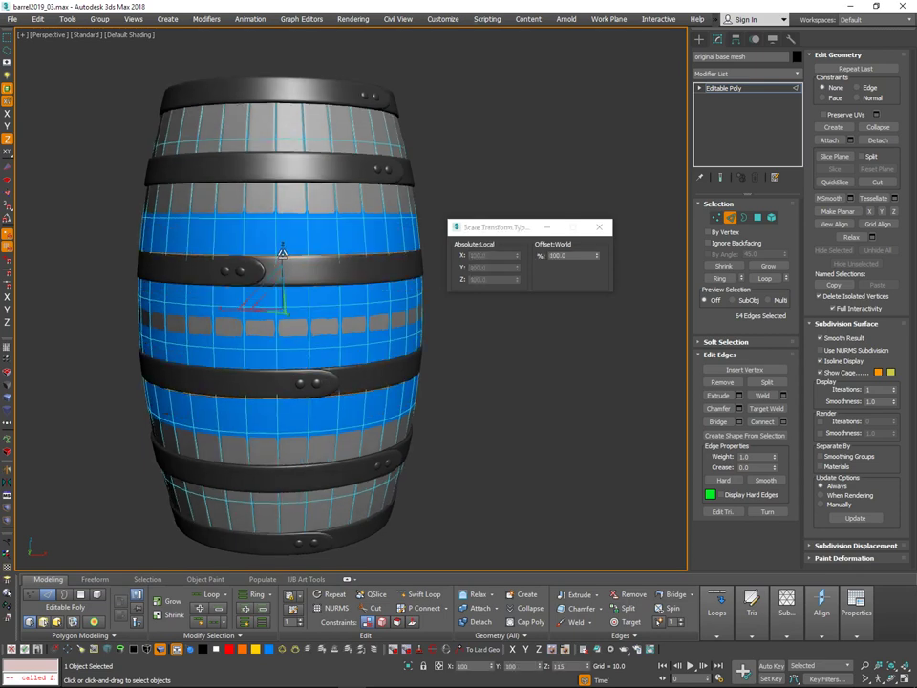
{"action": "middle_click_drag", "start_coordinate": [478, 331], "coordinate": [479, 306], "text": "alt"}
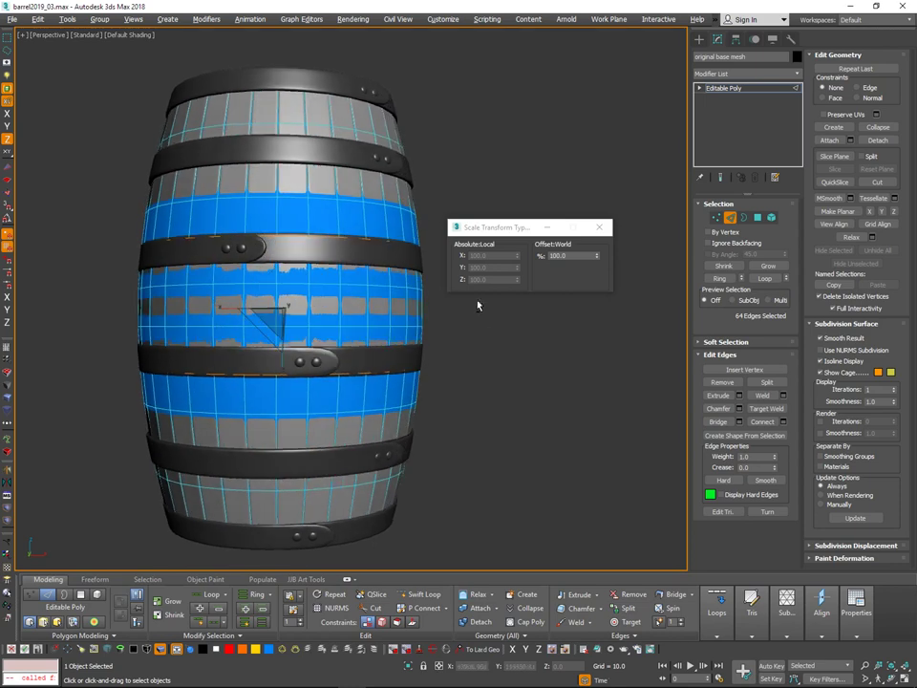
{"action": "left_click_drag", "start_coordinate": [283, 365], "coordinate": [282, 365]}
{"action": "middle_click_drag", "start_coordinate": [539, 326], "coordinate": [527, 361], "text": "alt"}
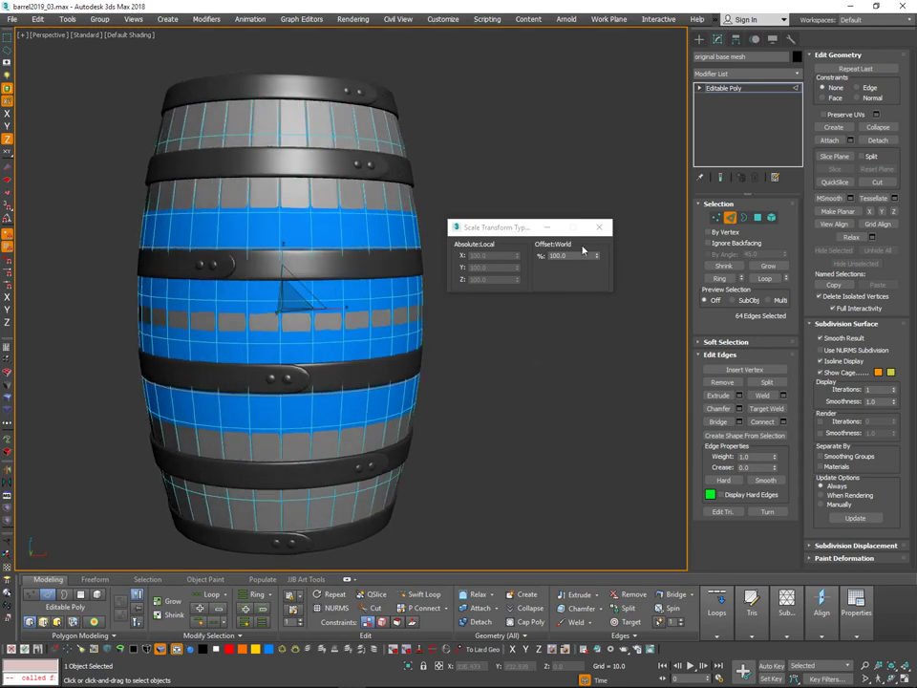
Scale the two loops at the middle hoops slightly inward with a uniform offset.
{"action": "left_click_drag", "start_coordinate": [596, 256], "coordinate": [597, 258]}
{"action": "left_click_drag", "start_coordinate": [594, 266], "coordinate": [589, 282]}
{"action": "middle_click_drag", "start_coordinate": [484, 368], "coordinate": [509, 364], "text": "alt"}
Select the pair of loops between the middle hoops, spread them slightly apart vertically and scale them uniformly inward.
{"action": "key", "text": "q"}
{"action": "middle_click_drag", "start_coordinate": [288, 173], "coordinate": [298, 146], "text": "alt"}
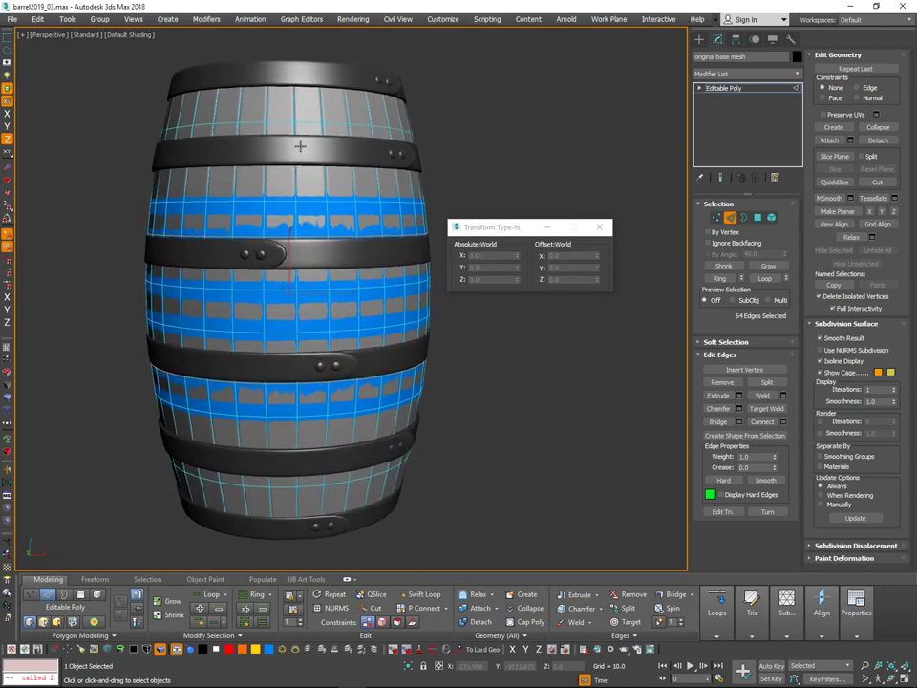
{"action": "key", "text": "alt+q"}
{"action": "middle_click_drag", "start_coordinate": [470, 387], "coordinate": [443, 382], "text": "alt"}
{"action": "key", "text": "alt+q"}
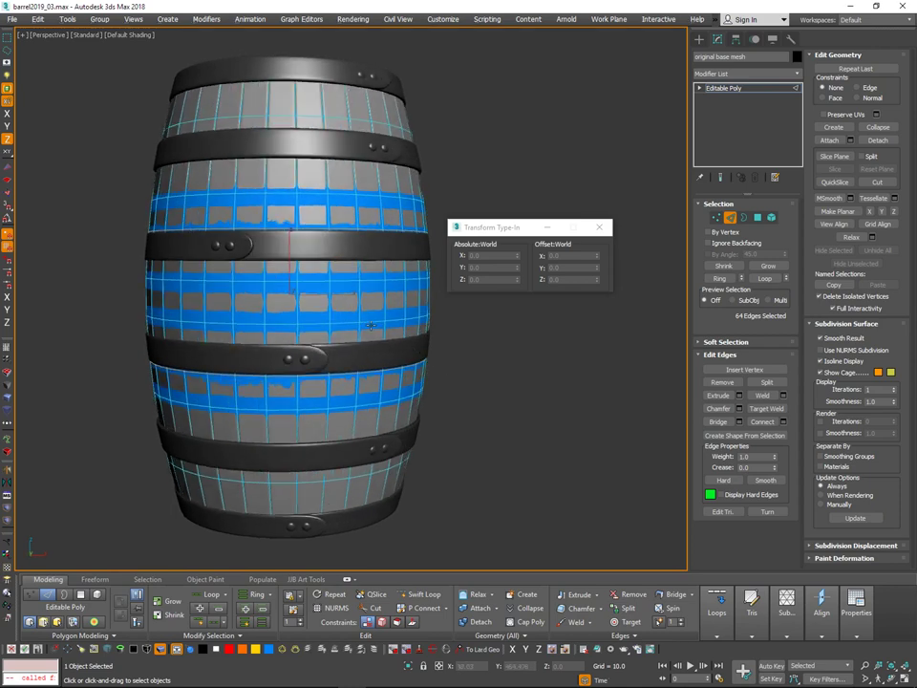
{"action": "left_click", "coordinate": [371, 324]}
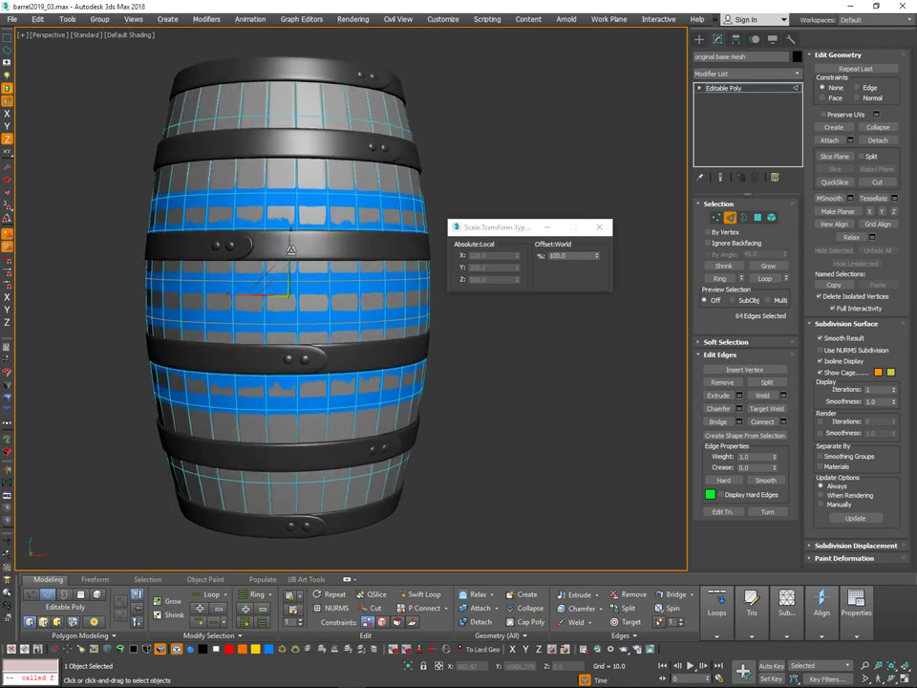
{"action": "key", "text": "r"}
{"action": "left_click_drag", "start_coordinate": [291, 238], "coordinate": [292, 230]}
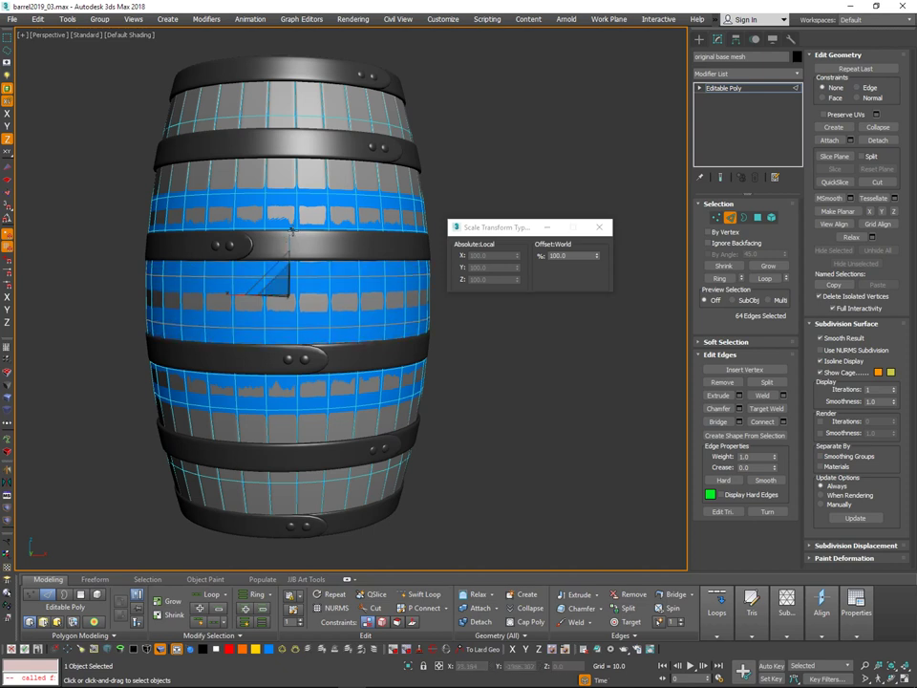
{"action": "left_click_drag", "start_coordinate": [597, 257], "coordinate": [598, 257]}
Insert an edge loop around the barrel's middle with Swift Loop and fine-tune its uniform scale, ending with a 100.01% offset.
{"action": "key", "text": "alt+1"}
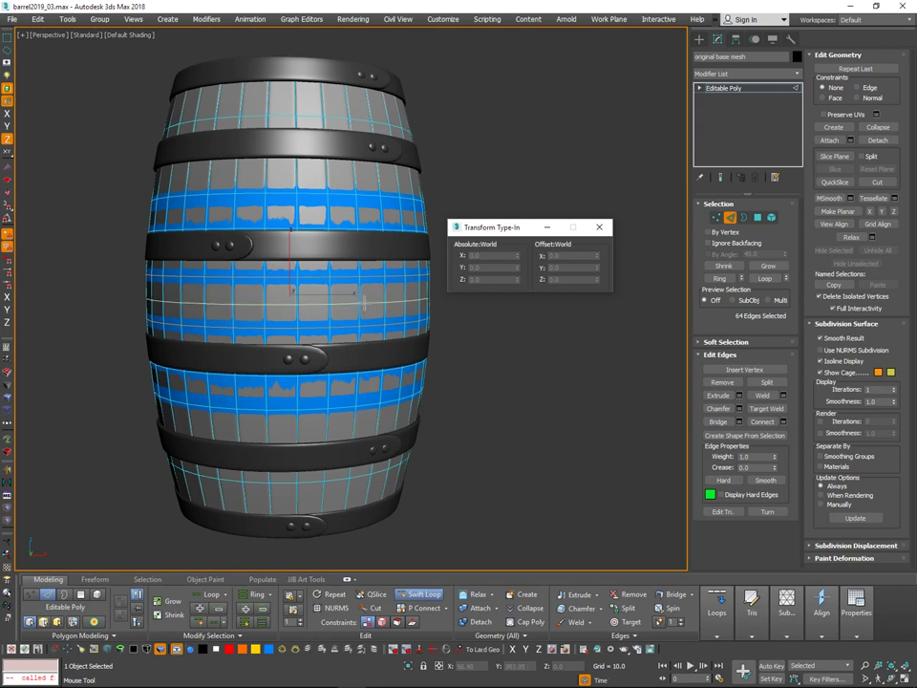
{"action": "left_click", "coordinate": [381, 298]}
{"action": "key", "text": "w"}
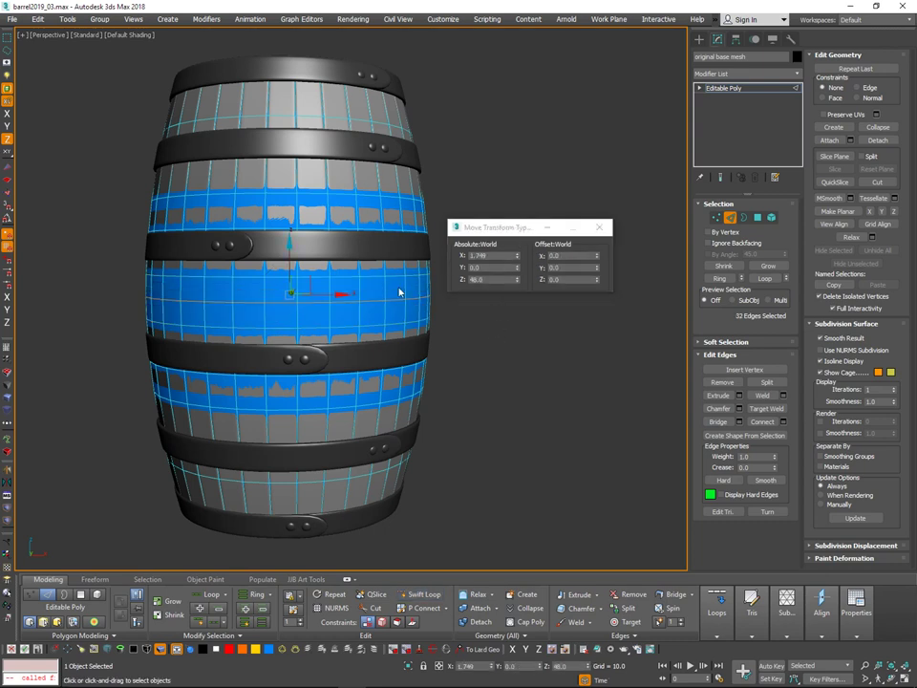
{"action": "key", "text": "r"}
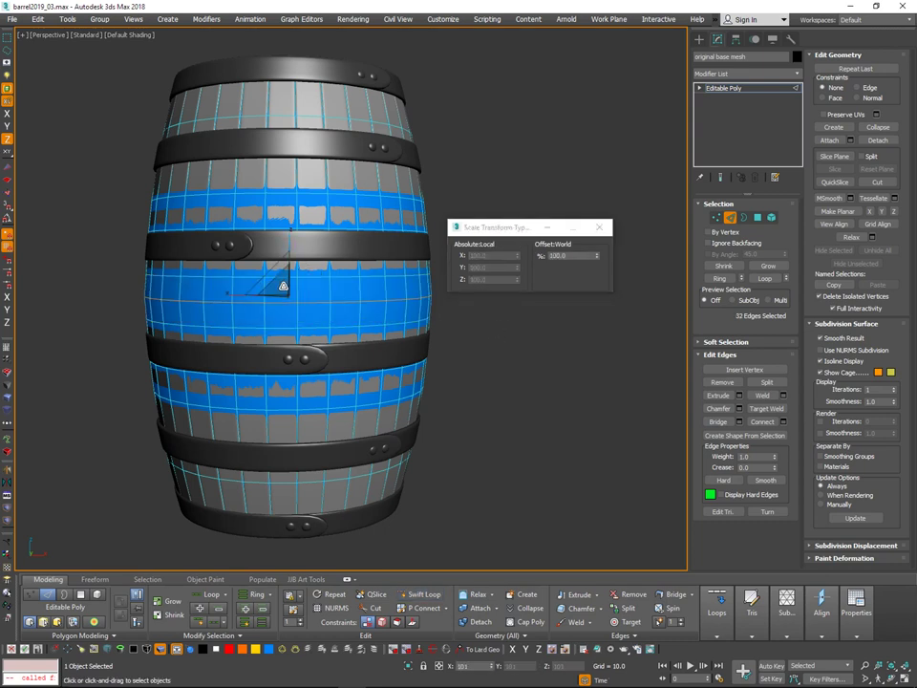
{"action": "left_click_drag", "start_coordinate": [283, 287], "coordinate": [282, 285]}
{"action": "mouse_move", "coordinate": [598, 258]}
{"action": "left_mouse_down"}
{"action": "mouse_move", "coordinate": [595, 267]}
{"action": "mouse_move", "coordinate": [597, 256]}
{"action": "left_mouse_up"}
{"action": "left_click", "coordinate": [598, 255]}
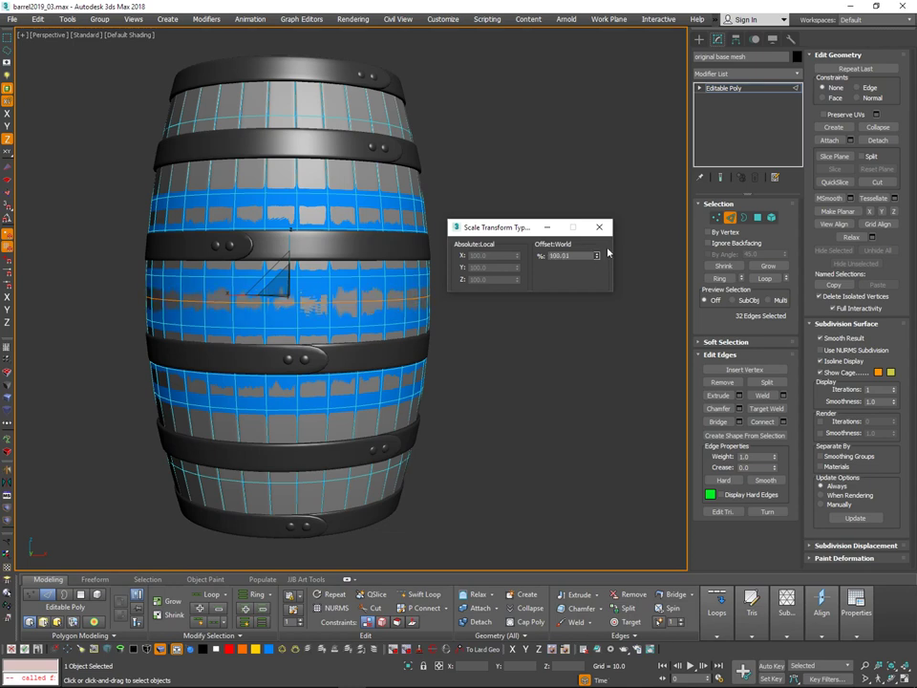
Select the edge loop just below the upper middle hoop and slide it up with the Edge constraint to about Z 53.85.
{"action": "mouse_move", "coordinate": [368, 284]}
{"action": "middle_mouse_down", "text": "alt"}
{"action": "mouse_move", "coordinate": [385, 299]}
{"action": "mouse_move", "coordinate": [363, 298]}
{"action": "middle_mouse_up", "text": "alt"}
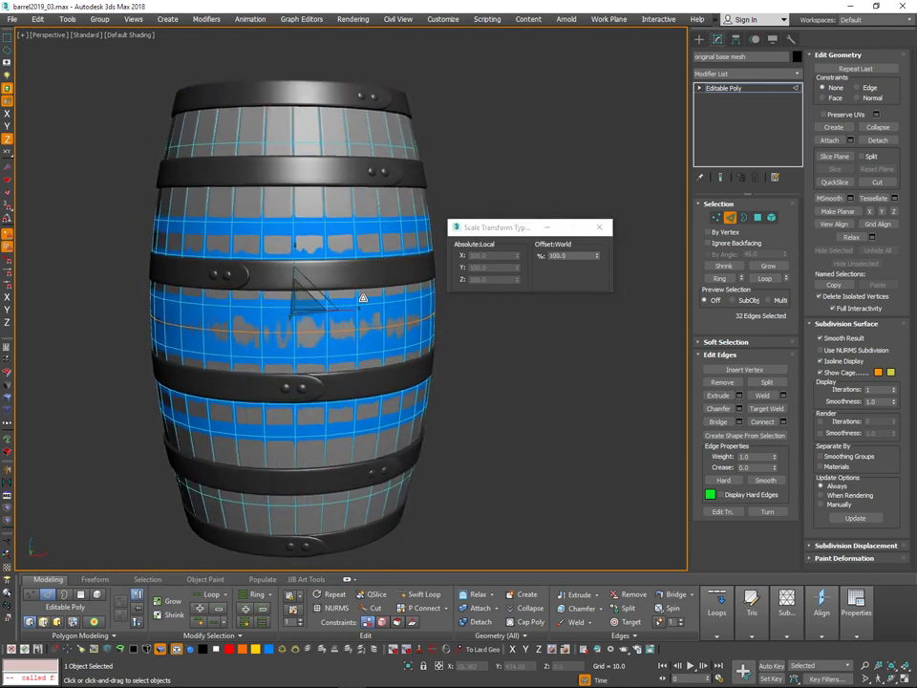
{"action": "scroll", "coordinate": [364, 299], "scroll_direction": "up", "scroll_amount": 1}
{"action": "key", "text": "q"}
{"action": "key", "text": "w"}
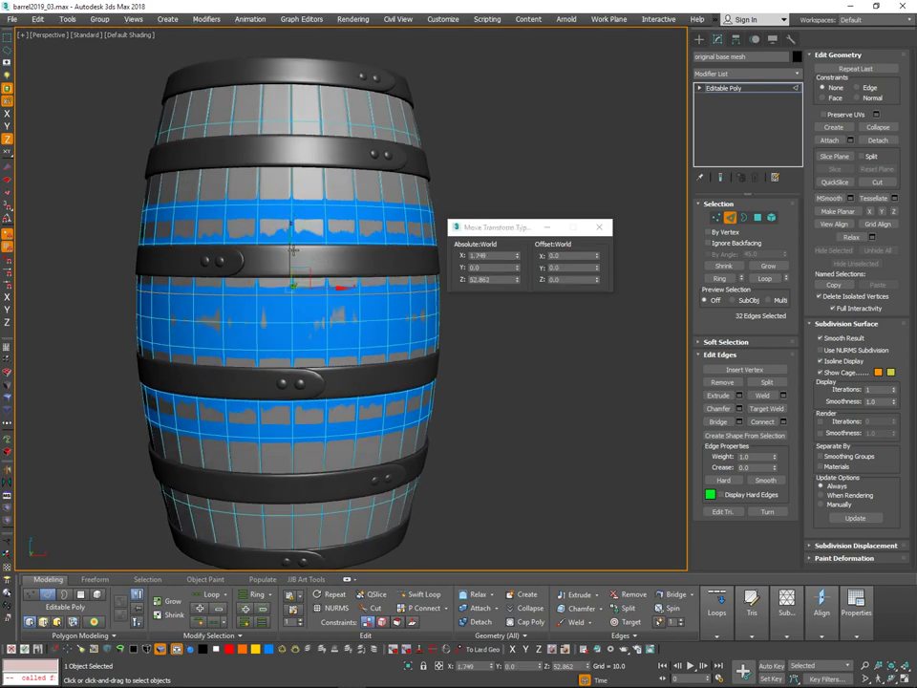
{"action": "key", "text": "shift+x"}
{"action": "mouse_move", "coordinate": [289, 244]}
{"action": "left_mouse_down"}
{"action": "mouse_move", "coordinate": [292, 236]}
{"action": "mouse_move", "coordinate": [289, 260]}
{"action": "mouse_move", "coordinate": [285, 237]}
{"action": "left_mouse_up"}
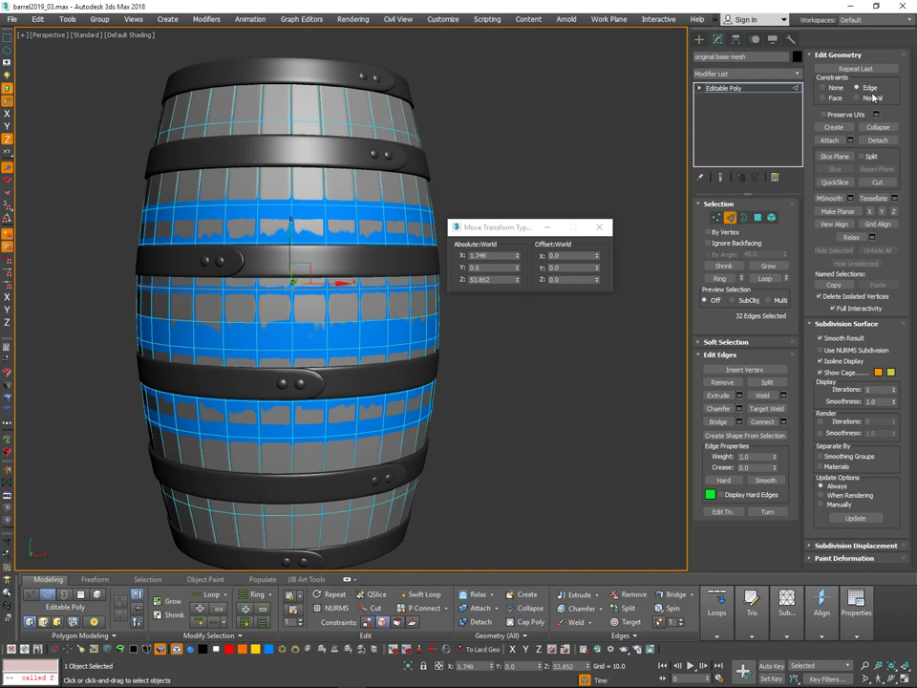
Toggle the Edge constraint off and back on, and slide the selected loop down along its edges to about Z 53.48.
{"action": "left_click", "coordinate": [834, 89]}
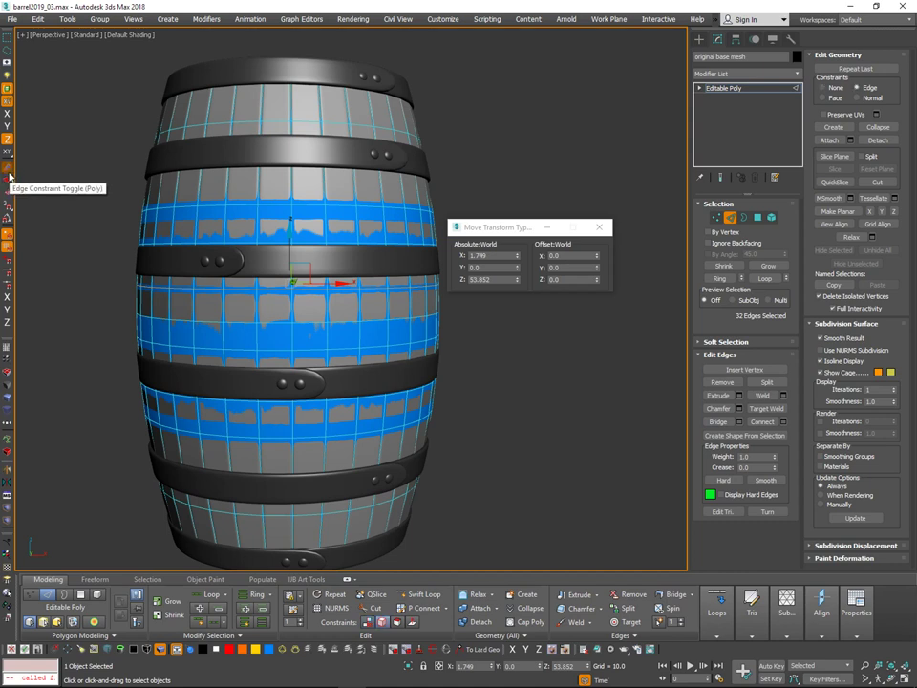
{"action": "left_click", "coordinate": [10, 173]}
{"action": "left_click", "coordinate": [9, 173]}
{"action": "left_click", "coordinate": [10, 172]}
{"action": "left_click", "coordinate": [9, 172]}
{"action": "left_click", "coordinate": [10, 172]}
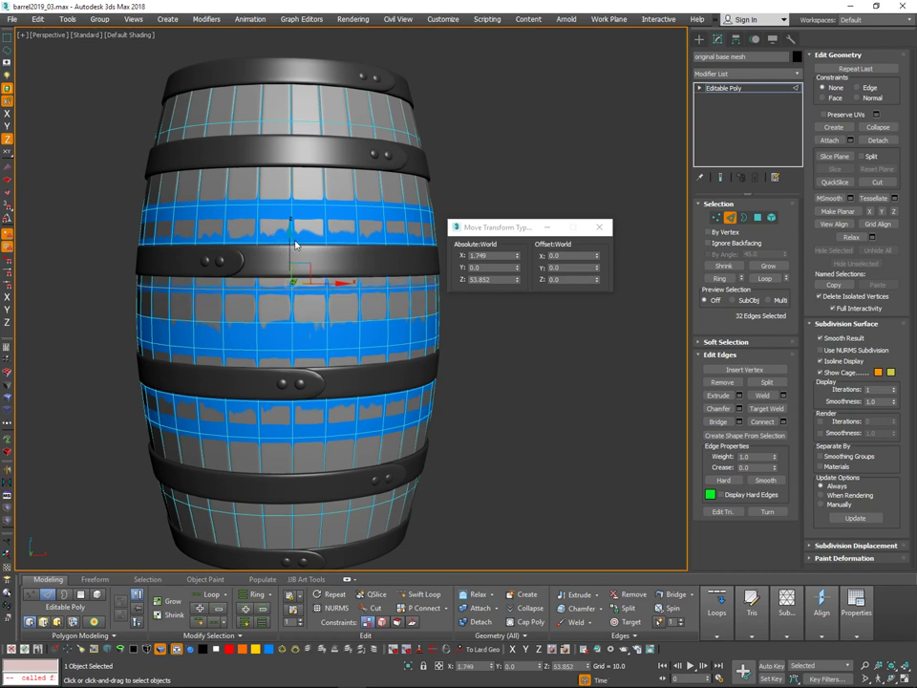
{"action": "key", "text": "shift+x"}
{"action": "left_click_drag", "start_coordinate": [291, 244], "coordinate": [291, 250]}
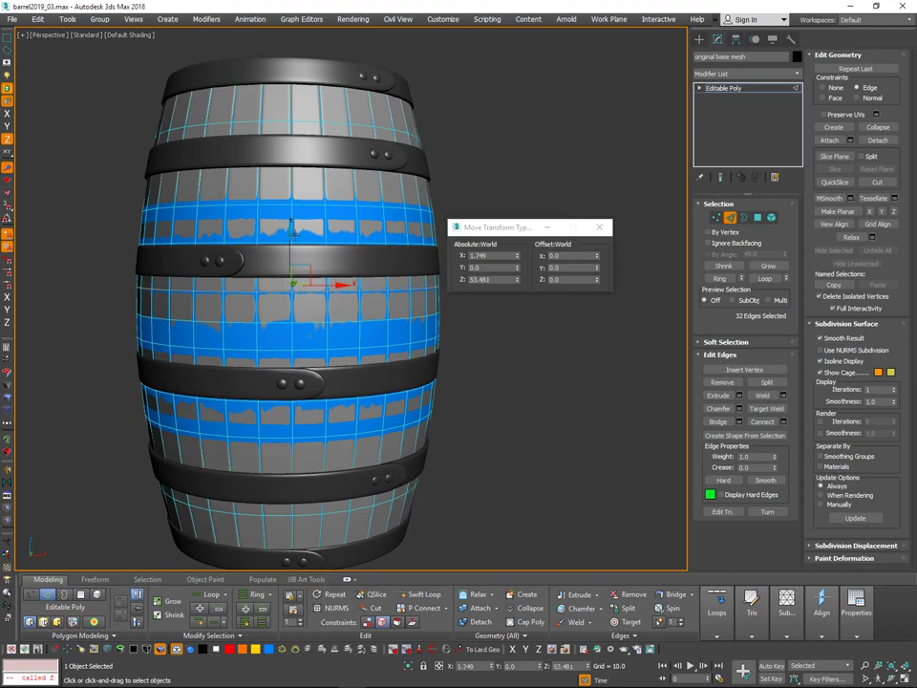
Select the edge loop at the upper edge of the upper middle hoop and slide it along its edges to about Z 61.62.
{"action": "middle_click_drag", "start_coordinate": [441, 308], "coordinate": [392, 291], "text": "alt"}
{"action": "left_click_drag", "start_coordinate": [289, 284], "coordinate": [283, 252]}
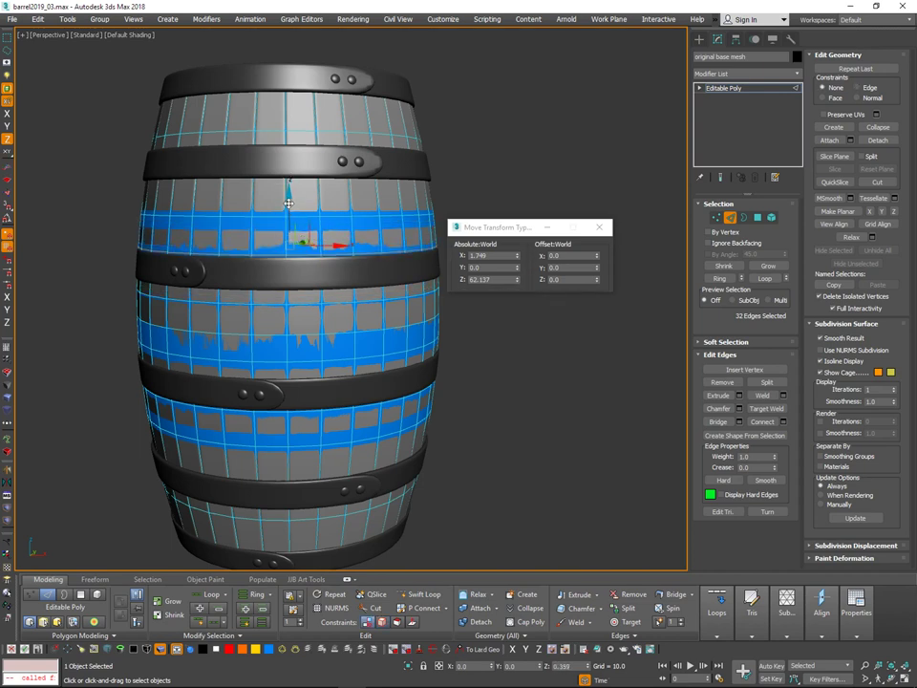
{"action": "left_click_drag", "start_coordinate": [288, 204], "coordinate": [288, 202]}
{"action": "key", "text": "shift+x"}
{"action": "left_click_drag", "start_coordinate": [288, 202], "coordinate": [289, 207]}
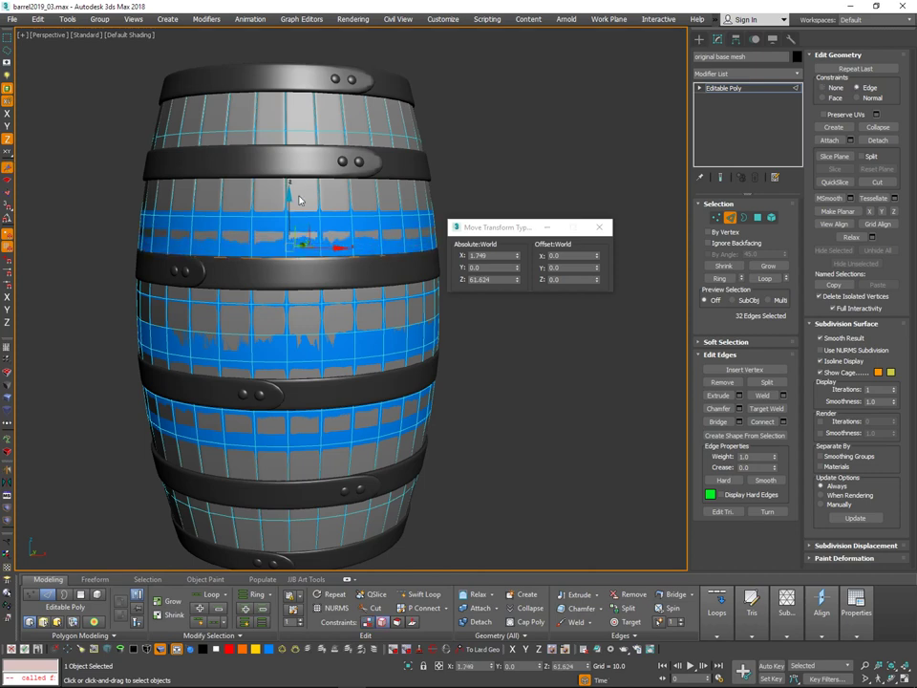
Select the edge loop midway between the upper middle hoop and the hoop above it, and slide it along its edges to about Z 69.22.
{"action": "middle_click_drag", "start_coordinate": [353, 302], "coordinate": [346, 324], "text": "alt"}
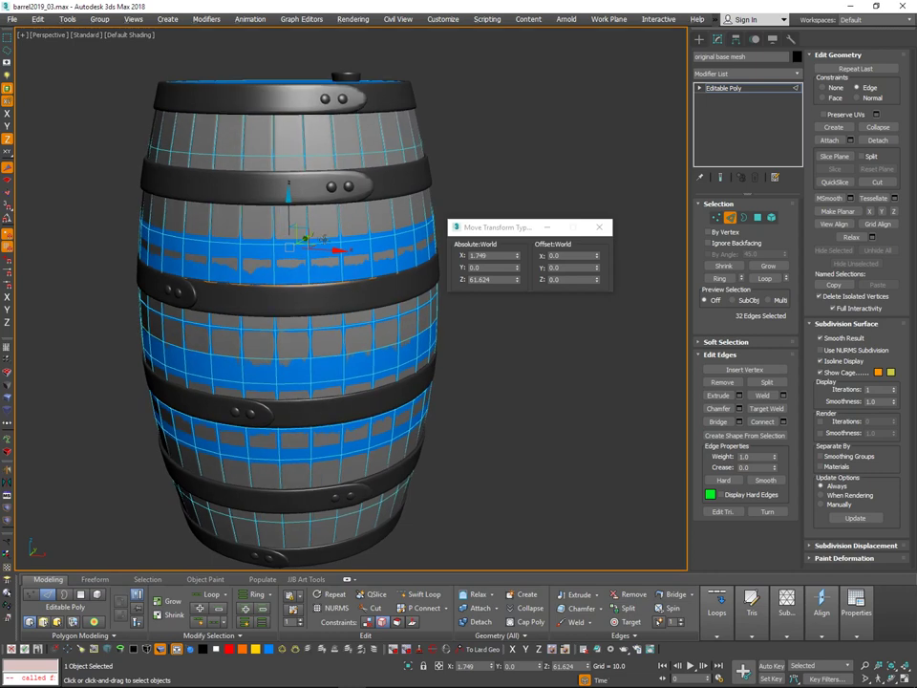
{"action": "left_click", "coordinate": [329, 240]}
{"action": "double_click", "coordinate": [327, 243]}
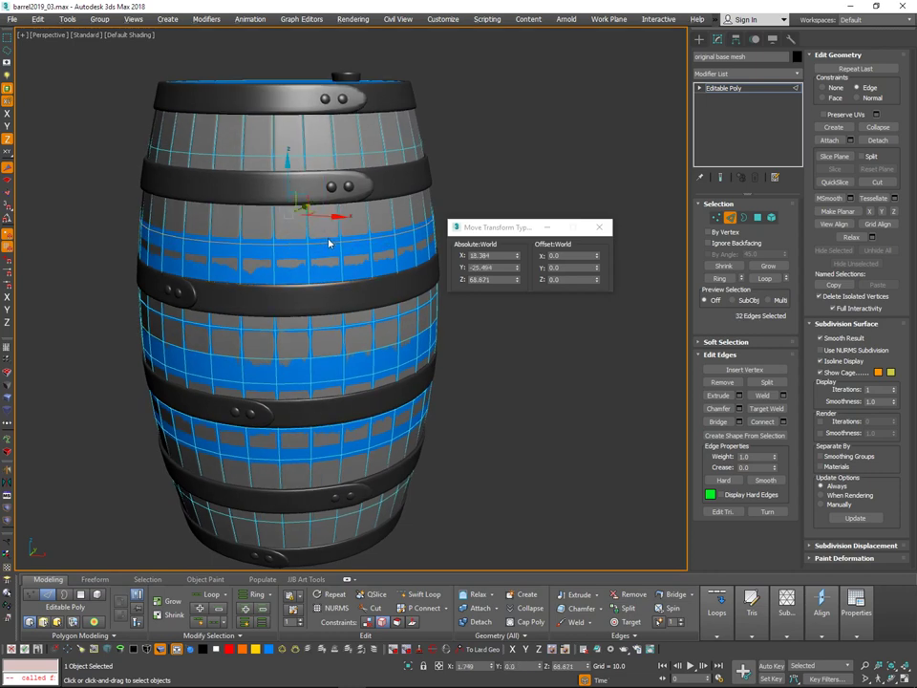
{"action": "middle_click_drag", "start_coordinate": [329, 242], "coordinate": [294, 187], "text": "alt"}
{"action": "left_click_drag", "start_coordinate": [288, 179], "coordinate": [303, 160]}
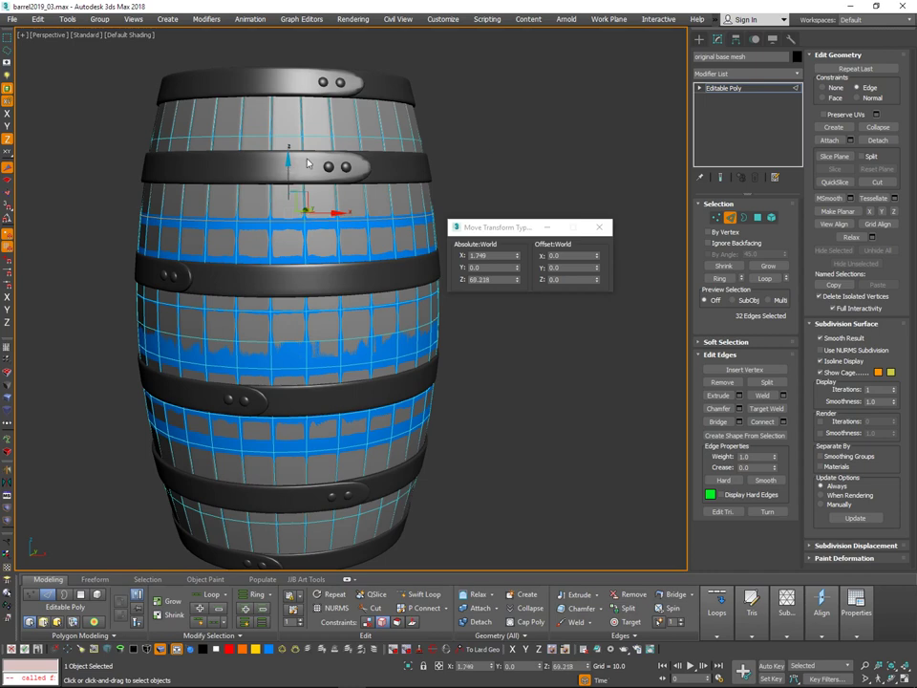
{"action": "mouse_move", "coordinate": [480, 155]}
{"action": "middle_mouse_down", "text": "alt"}
{"action": "mouse_move", "coordinate": [475, 145]}
{"action": "mouse_move", "coordinate": [466, 165]}
{"action": "middle_mouse_up", "text": "alt"}
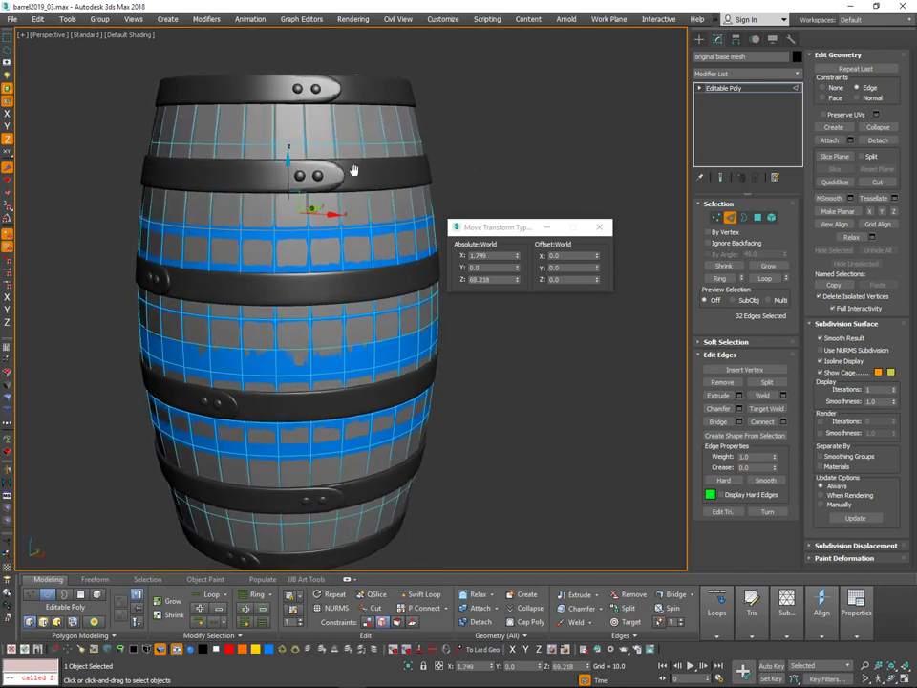
{"action": "middle_click_drag", "start_coordinate": [354, 170], "coordinate": [355, 172]}
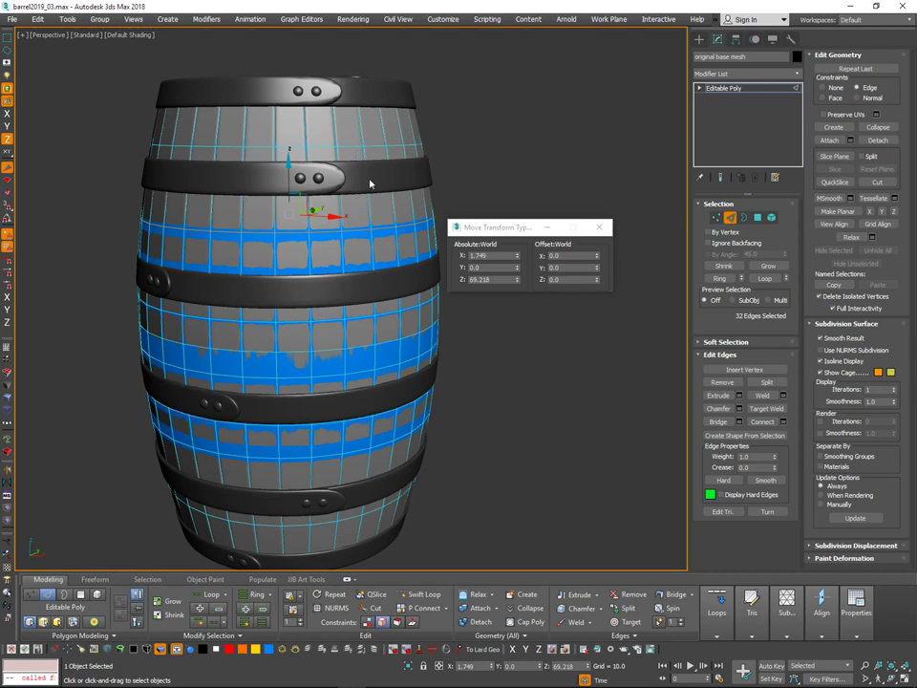
Check the base mesh in isolation and insert a Swift Loop edge loop along the lower edge of the second hoop from the top.
{"action": "middle_click_drag", "start_coordinate": [370, 184], "coordinate": [381, 132], "text": "alt"}
{"action": "key", "text": "alt+q"}
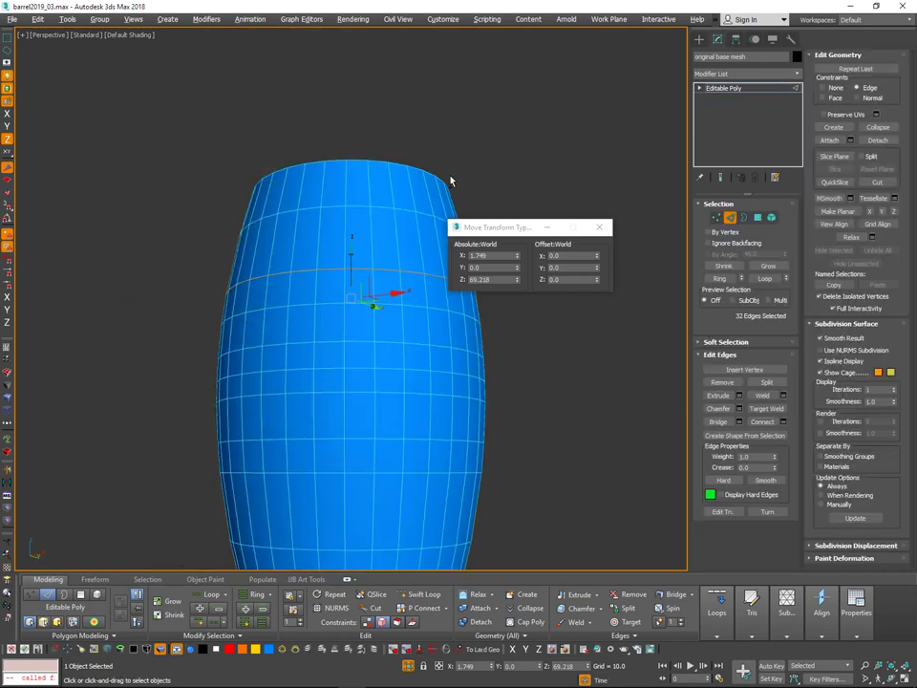
{"action": "key", "text": "alt+q"}
{"action": "middle_click_drag", "start_coordinate": [445, 203], "coordinate": [433, 248], "text": "alt"}
{"action": "key", "text": "alt+s"}
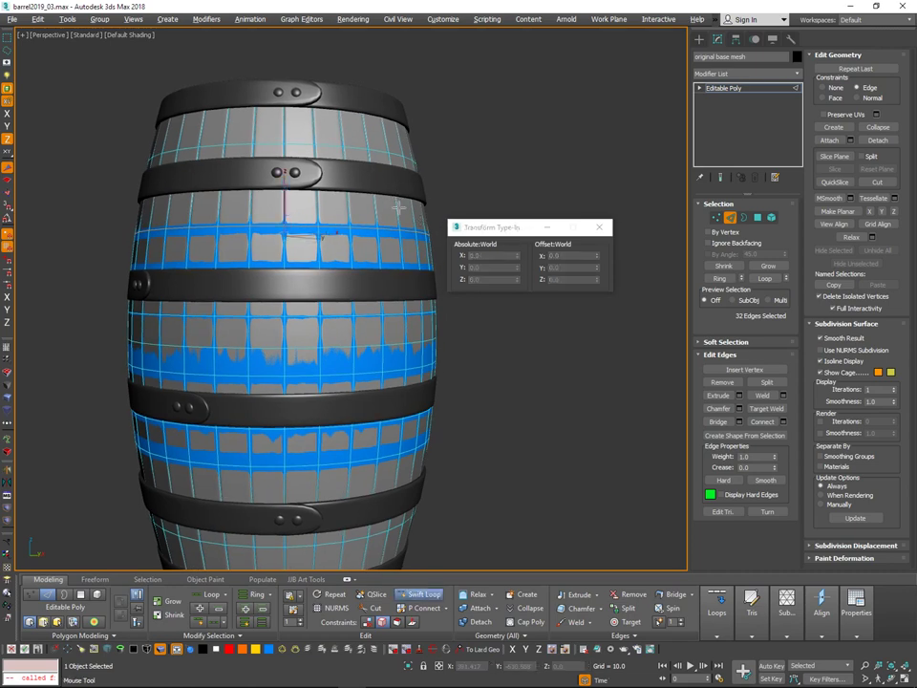
{"action": "middle_click_drag", "start_coordinate": [400, 210], "coordinate": [400, 213], "text": "alt"}
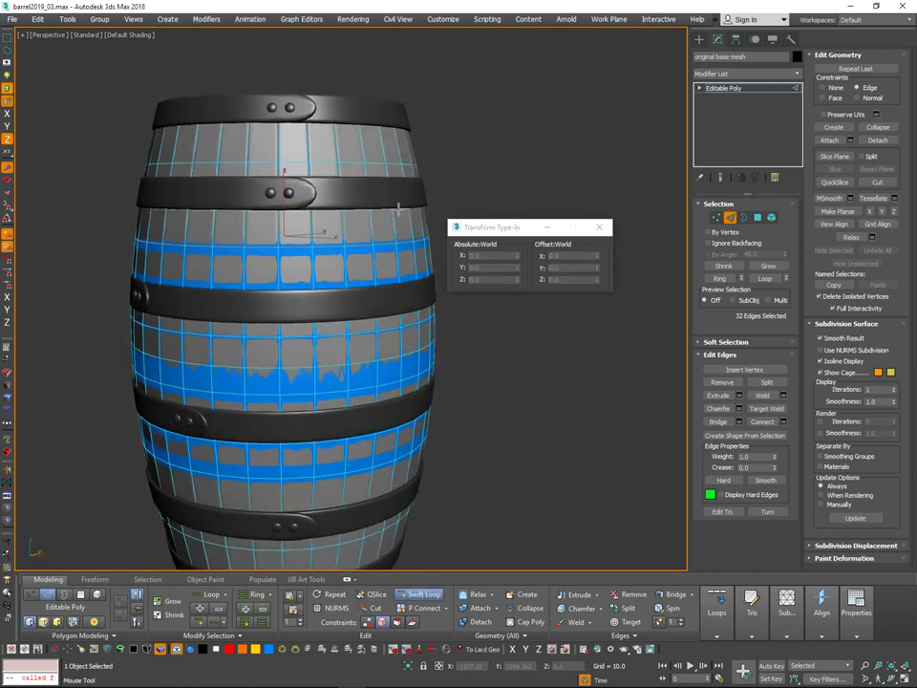
{"action": "left_click", "coordinate": [398, 208]}
{"action": "middle_click_drag", "start_coordinate": [408, 160], "coordinate": [405, 175], "text": "alt"}
{"action": "right_click", "coordinate": [406, 175]}
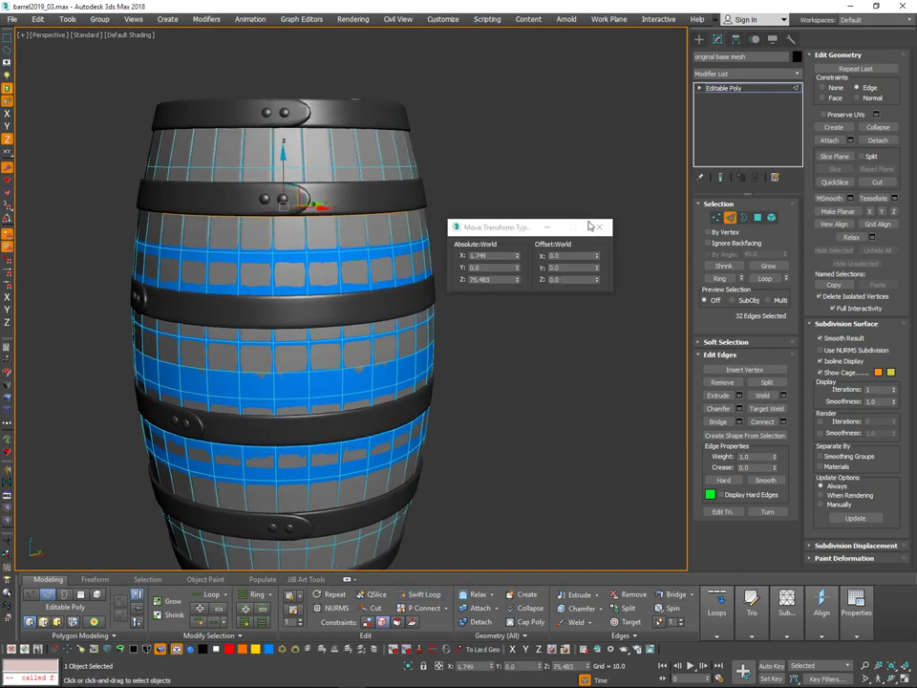
Turn off the Edge constraint and uniformly scale the new loop at the second hoop's lower edge outward to match the staves.
{"action": "key", "text": "r"}
{"action": "mouse_move", "coordinate": [598, 256]}
{"action": "left_mouse_down"}
{"action": "mouse_move", "coordinate": [600, 227]}
{"action": "mouse_move", "coordinate": [596, 256]}
{"action": "left_mouse_up"}
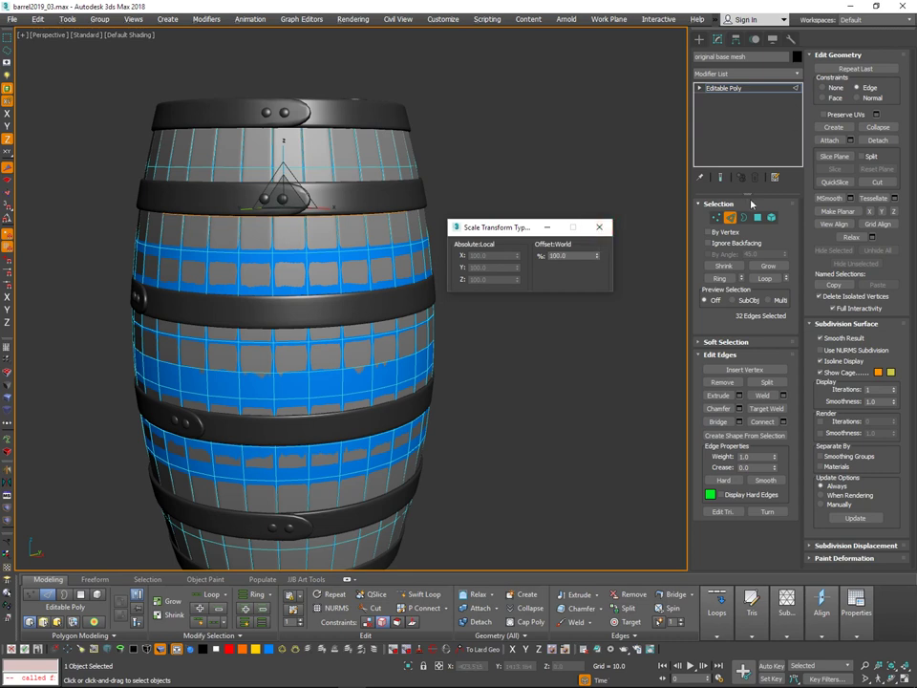
{"action": "key", "text": "shift+x"}
{"action": "left_click_drag", "start_coordinate": [594, 256], "coordinate": [598, 230]}
{"action": "middle_click_drag", "start_coordinate": [589, 304], "coordinate": [590, 232], "text": "alt"}
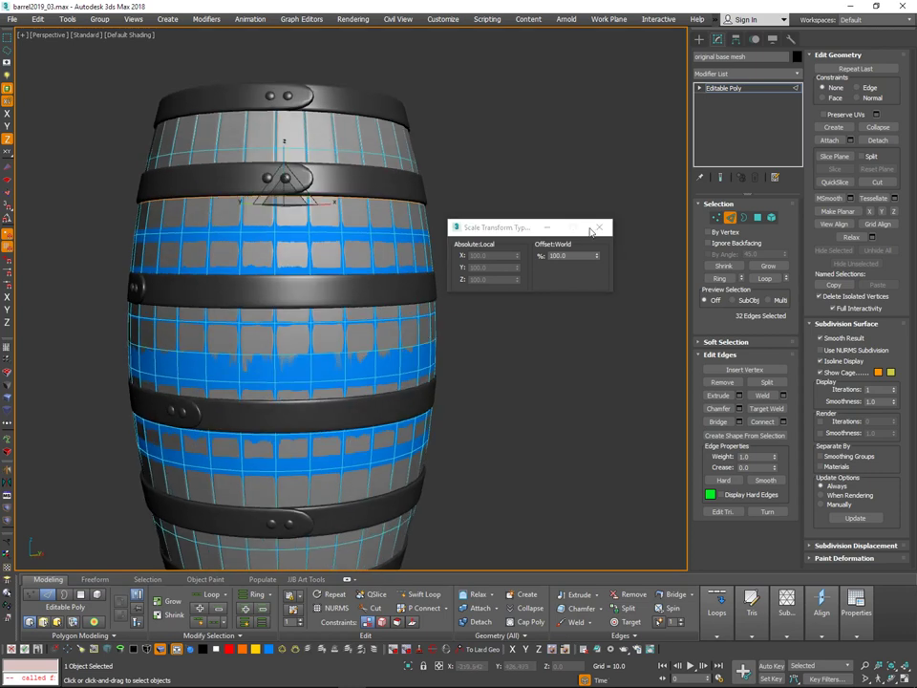
{"action": "left_click_drag", "start_coordinate": [597, 257], "coordinate": [597, 245]}
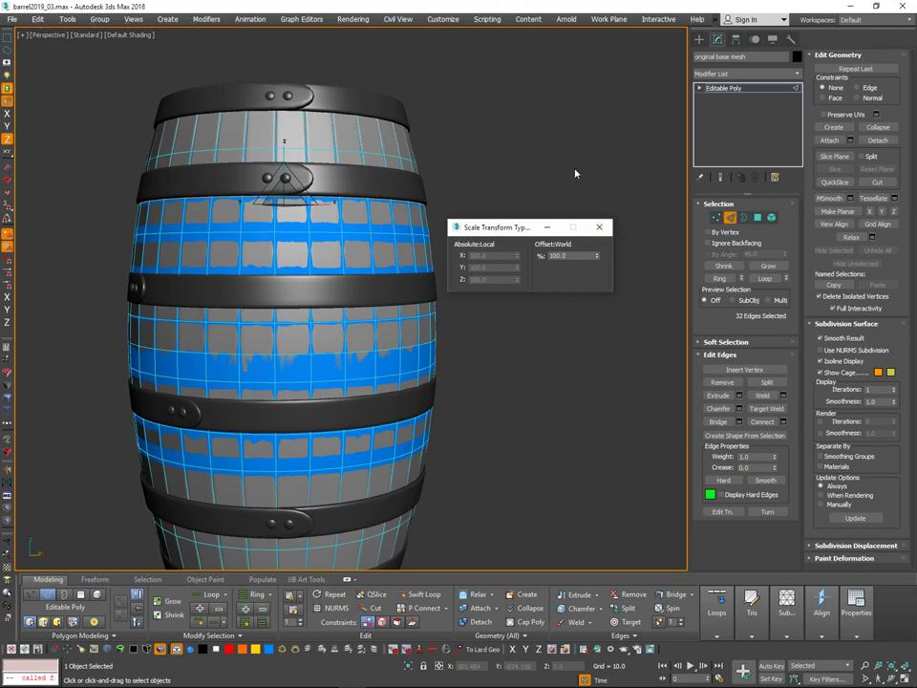
{"action": "middle_click_drag", "start_coordinate": [449, 399], "coordinate": [373, 445], "text": "alt"}
Select the edge loop above the second hoop from the top and slide it down with the Edge constraint to about Z 81.95.
{"action": "middle_click_drag", "start_coordinate": [320, 192], "coordinate": [321, 246]}
{"action": "scroll", "coordinate": [321, 245], "scroll_direction": "up", "scroll_amount": 1}
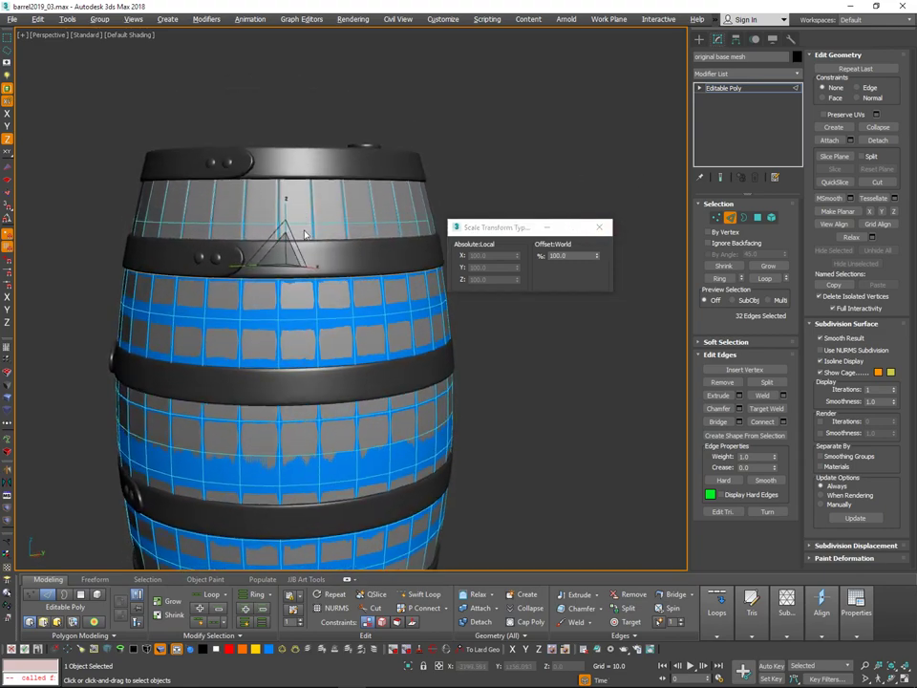
{"action": "key", "text": "q"}
{"action": "key", "text": "w"}
{"action": "left_click_drag", "start_coordinate": [284, 167], "coordinate": [284, 181]}
{"action": "key", "text": "shift+x"}
{"action": "key", "text": "shift+x"}
{"action": "key", "text": "shift+x"}
{"action": "key", "text": "shift+x"}
{"action": "key", "text": "shift+x"}
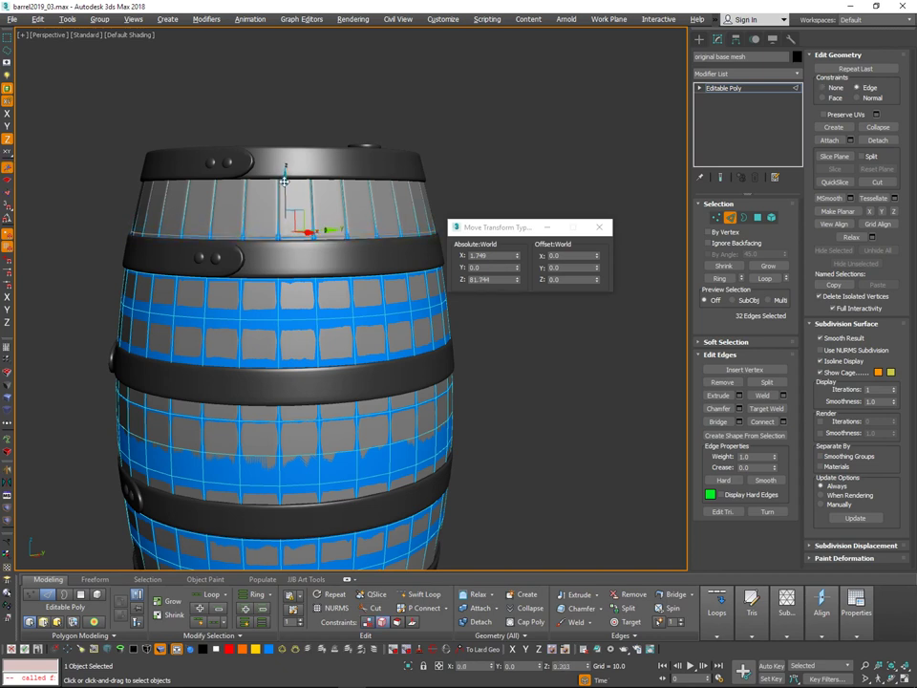
Select the top cap polygon of the base mesh and scale it up uniformly with the constraint set to None.
{"action": "middle_click_drag", "start_coordinate": [451, 391], "coordinate": [386, 445], "text": "alt"}
{"action": "key", "text": "4"}
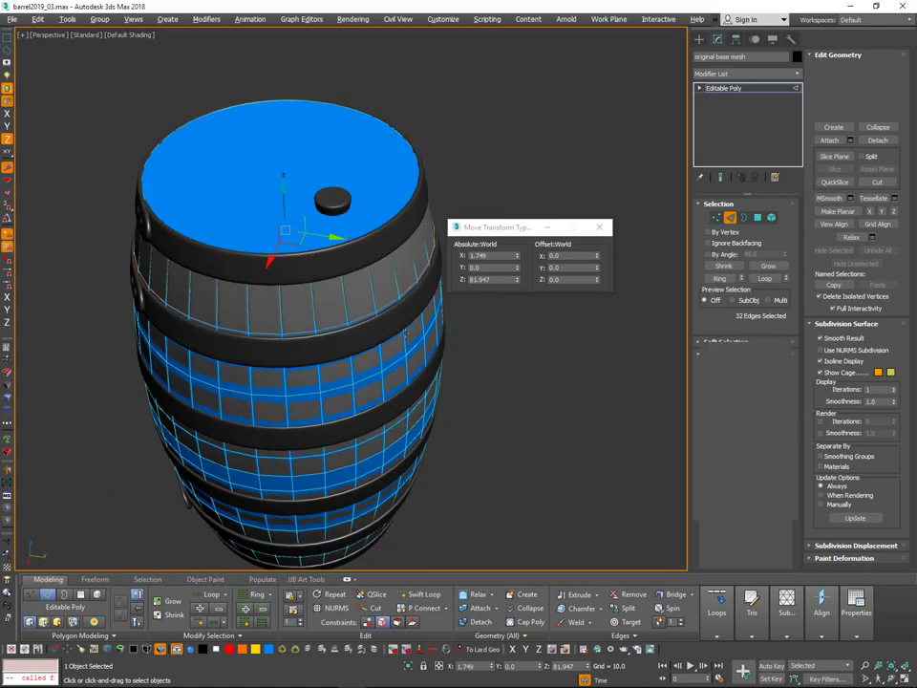
{"action": "key", "text": "q"}
{"action": "left_click", "coordinate": [288, 196]}
{"action": "key", "text": "r"}
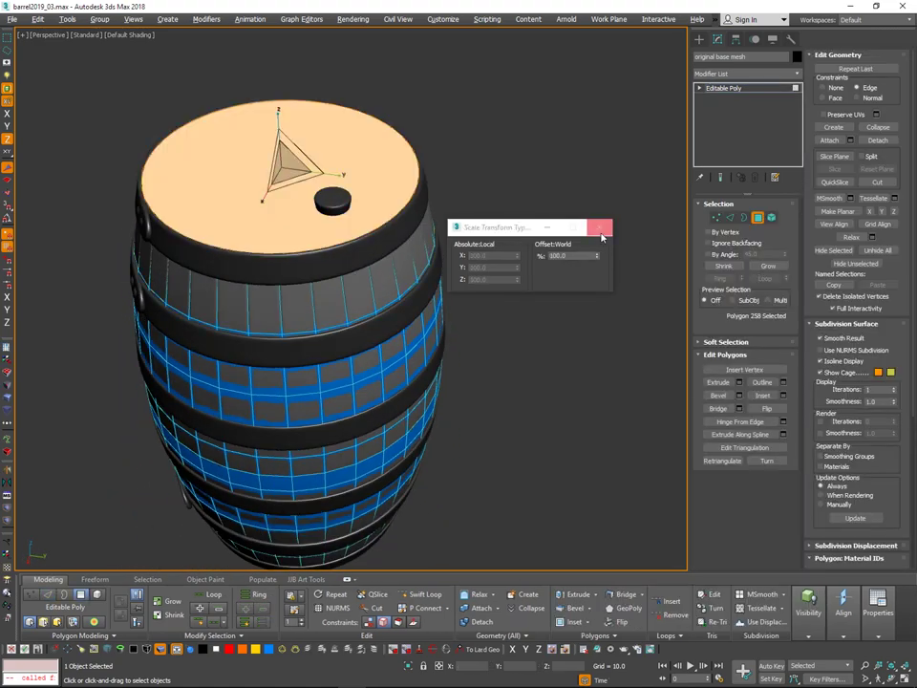
{"action": "left_click_drag", "start_coordinate": [598, 257], "coordinate": [602, 102]}
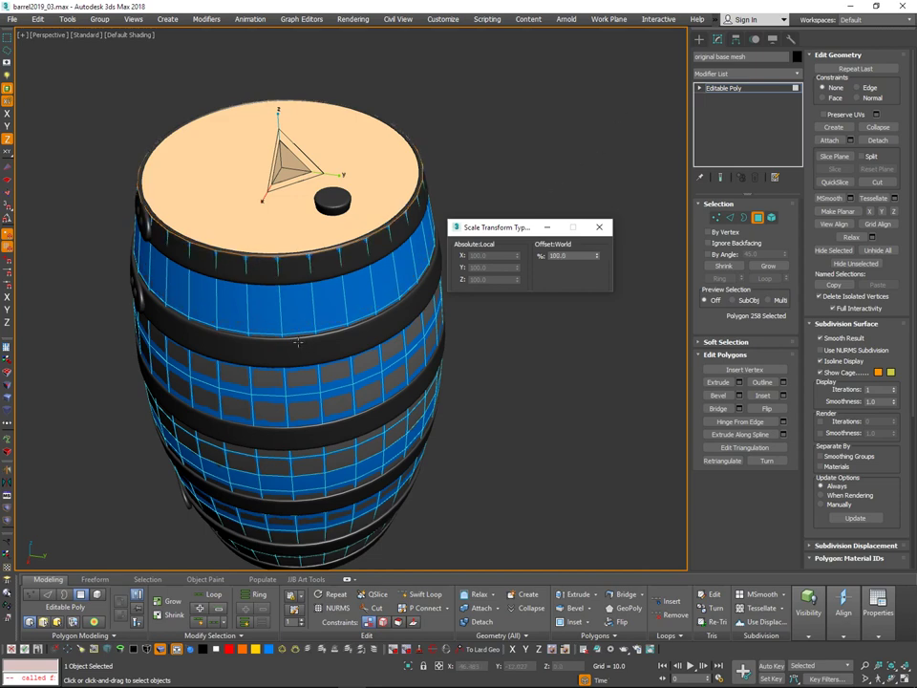
{"action": "key", "text": "4"}
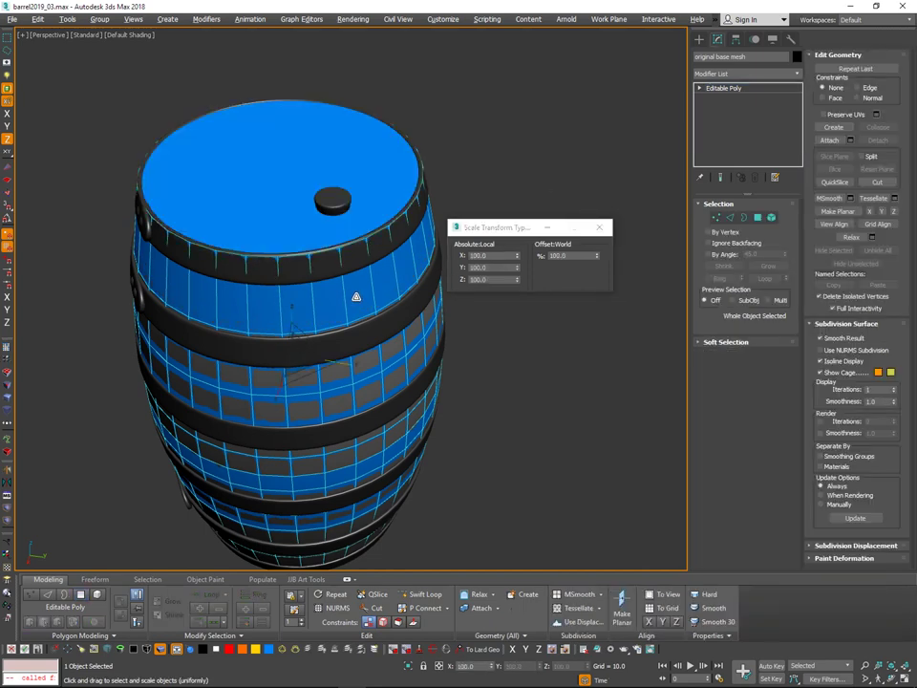
{"action": "key", "text": "4"}
{"action": "key", "text": "q"}
{"action": "left_click", "coordinate": [358, 288]}
{"action": "left_click", "coordinate": [384, 281], "text": "shift"}
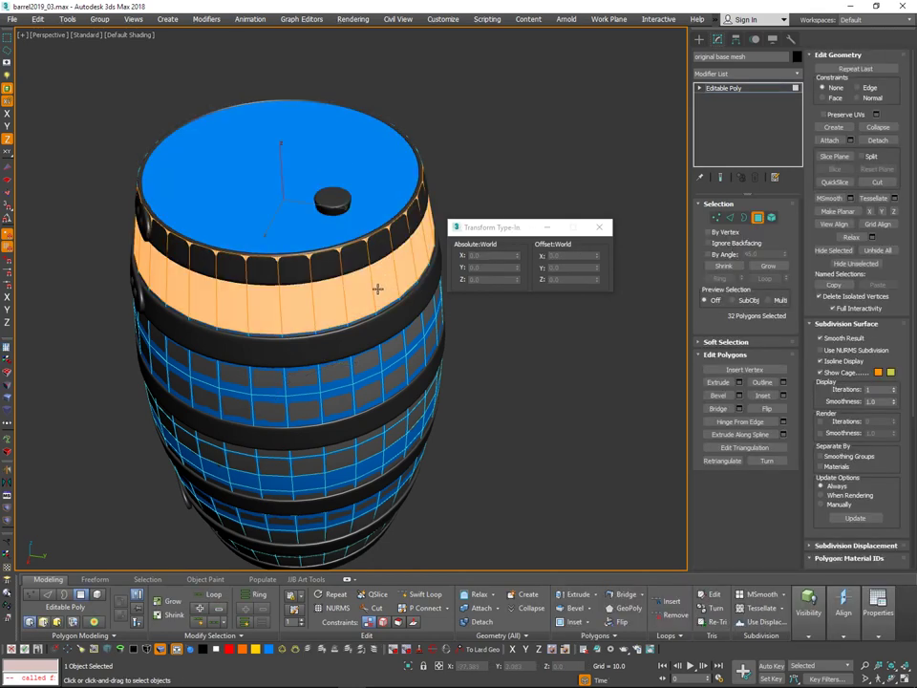
{"action": "middle_click_drag", "start_coordinate": [393, 270], "coordinate": [395, 238], "text": "alt"}
{"action": "key", "text": "w"}
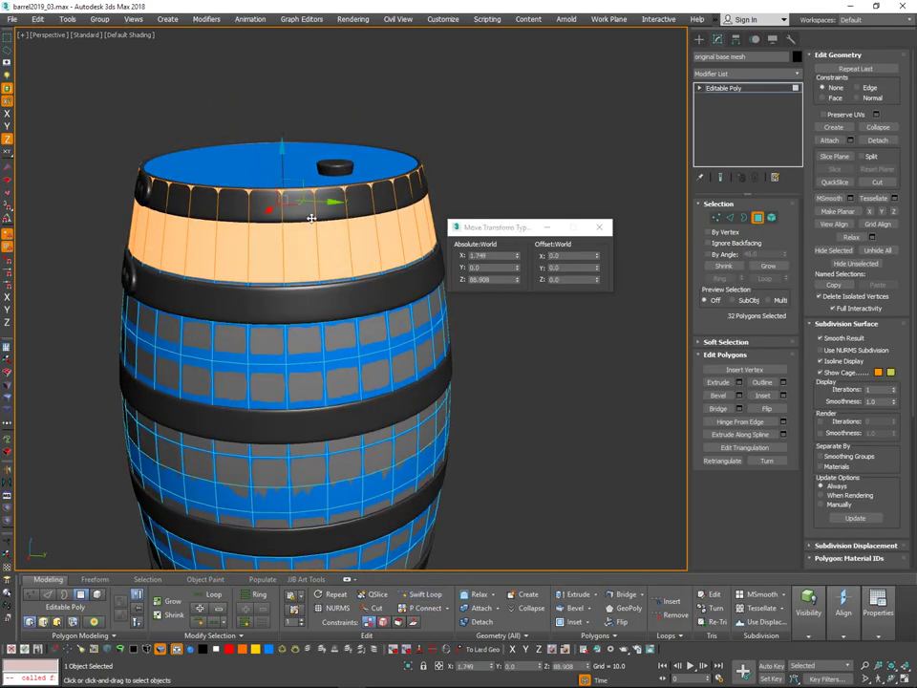
{"action": "key", "text": "alt+s"}
{"action": "middle_click_drag", "start_coordinate": [324, 229], "coordinate": [313, 204], "text": "alt"}
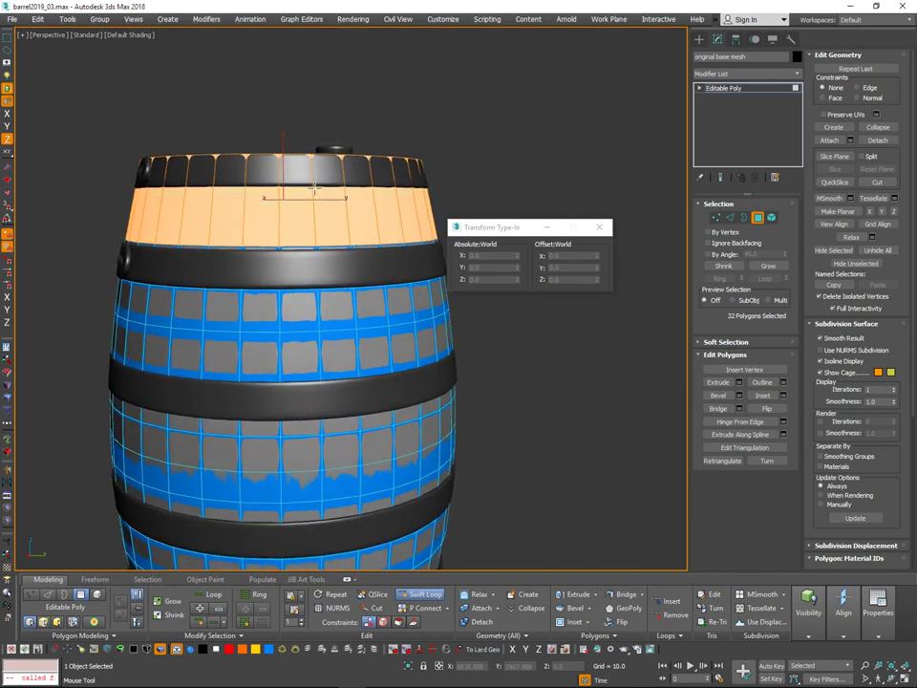
{"action": "key", "text": "w"}
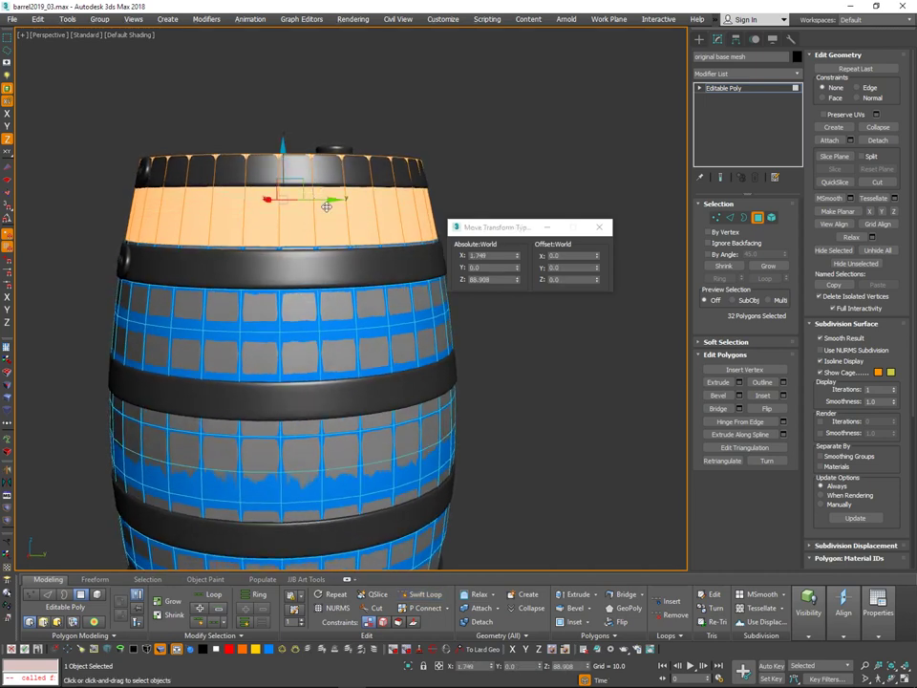
{"action": "left_click", "coordinate": [498, 134]}
Examine how the base mesh covers the lid and the upper staves from several angles.
{"action": "middle_click_drag", "start_coordinate": [497, 135], "coordinate": [498, 176], "text": "alt"}
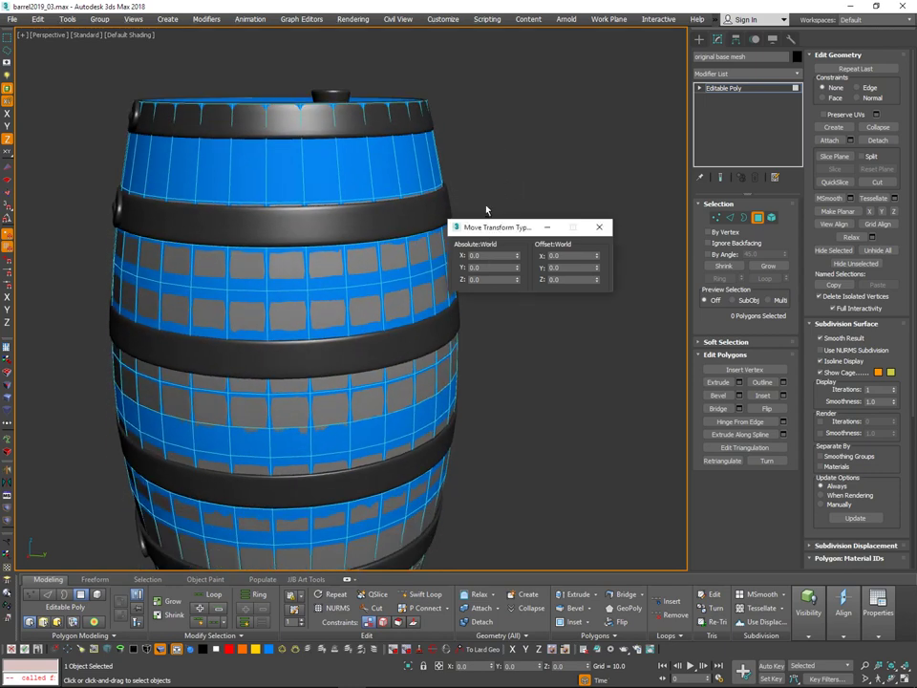
{"action": "middle_click_drag", "start_coordinate": [525, 109], "coordinate": [467, 185], "text": "alt"}
{"action": "scroll", "coordinate": [501, 158], "scroll_direction": "down", "scroll_amount": 5}
{"action": "scroll", "coordinate": [357, 162], "scroll_direction": "up", "scroll_amount": 1}
{"action": "scroll", "coordinate": [356, 162], "scroll_direction": "up", "scroll_amount": 8}
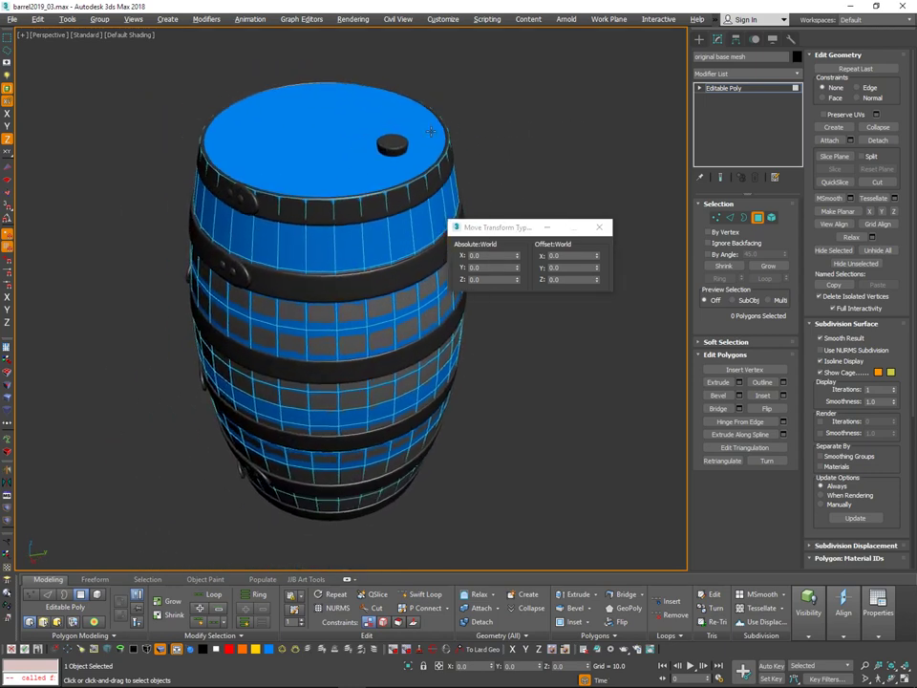
{"action": "middle_click_drag", "start_coordinate": [386, 156], "coordinate": [386, 152], "text": "alt"}
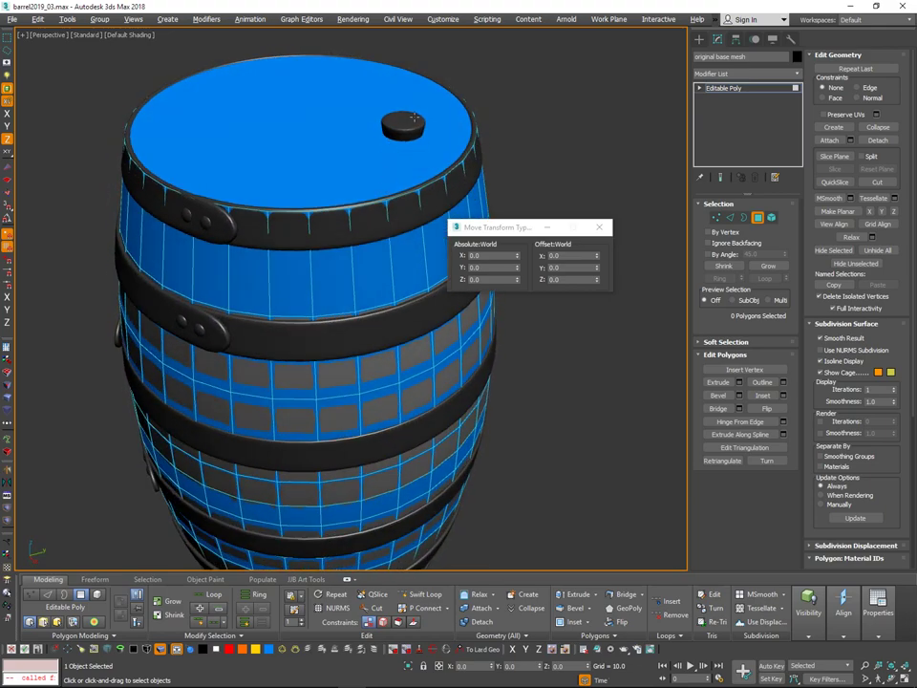
{"action": "middle_click_drag", "start_coordinate": [298, 296], "coordinate": [280, 287], "text": "alt"}
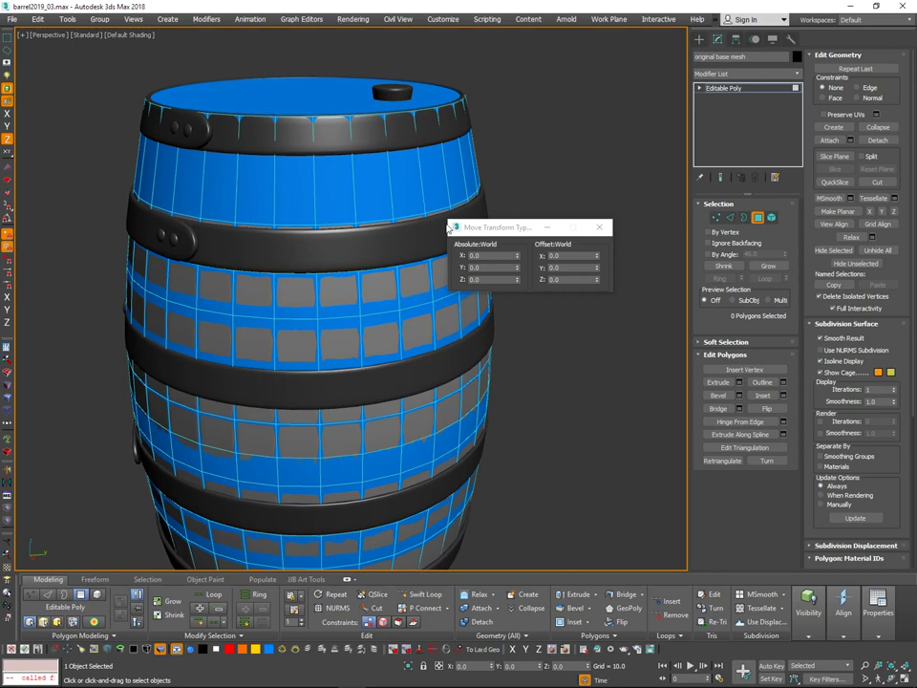
{"action": "mouse_move", "coordinate": [445, 352]}
{"action": "middle_mouse_down", "text": "alt"}
{"action": "mouse_move", "coordinate": [444, 369]}
{"action": "mouse_move", "coordinate": [463, 360]}
{"action": "middle_mouse_up", "text": "alt"}
Select the ring of base mesh polygons behind the second hoop from the top.
{"action": "middle_click_drag", "start_coordinate": [322, 285], "coordinate": [327, 222], "text": "alt"}
{"action": "left_click", "coordinate": [349, 221]}
{"action": "left_click", "coordinate": [377, 219], "text": "shift"}
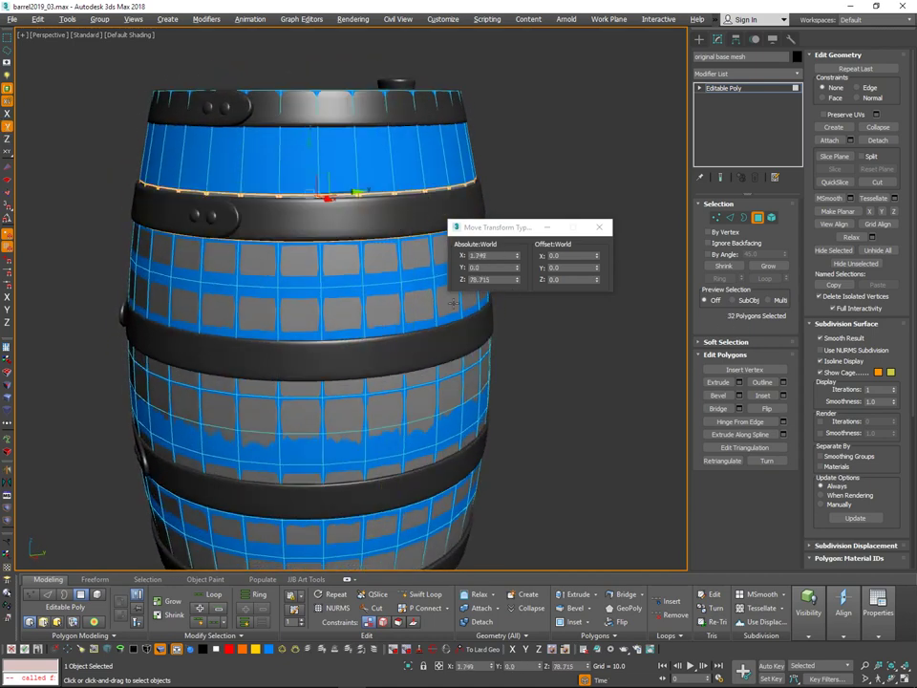
{"action": "middle_click_drag", "start_coordinate": [453, 300], "coordinate": [403, 365], "text": "alt"}
{"action": "left_click", "coordinate": [327, 203]}
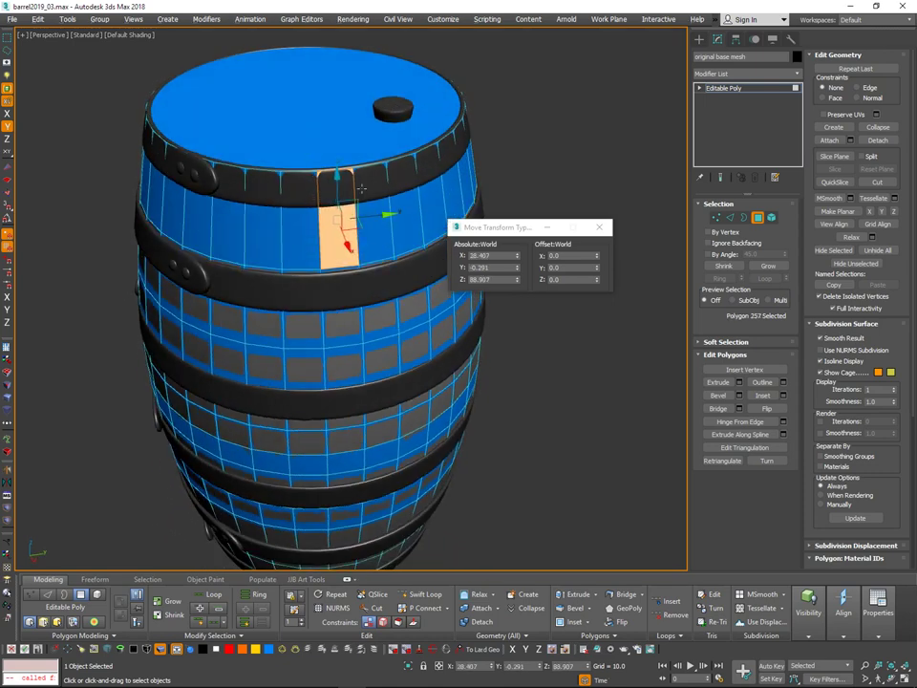
{"action": "key", "text": "ctrl+z"}
Return to edge level and uniformly scale the loop at the second hoop's upper edge inward, using an offset of about 99.97%.
{"action": "middle_click_drag", "start_coordinate": [353, 344], "coordinate": [350, 320], "text": "alt"}
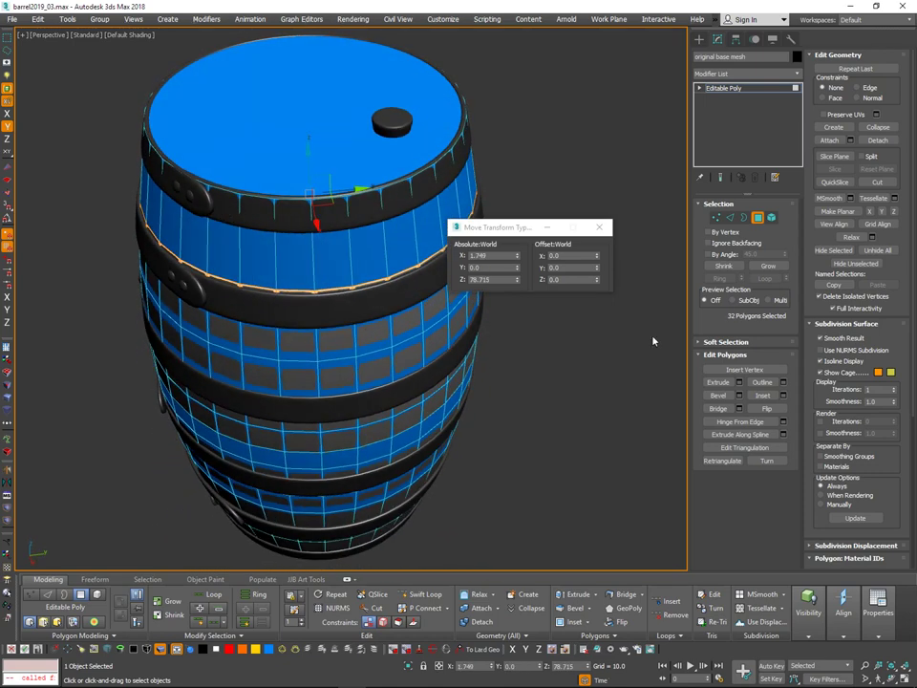
{"action": "middle_click_drag", "start_coordinate": [309, 286], "coordinate": [299, 256], "text": "alt"}
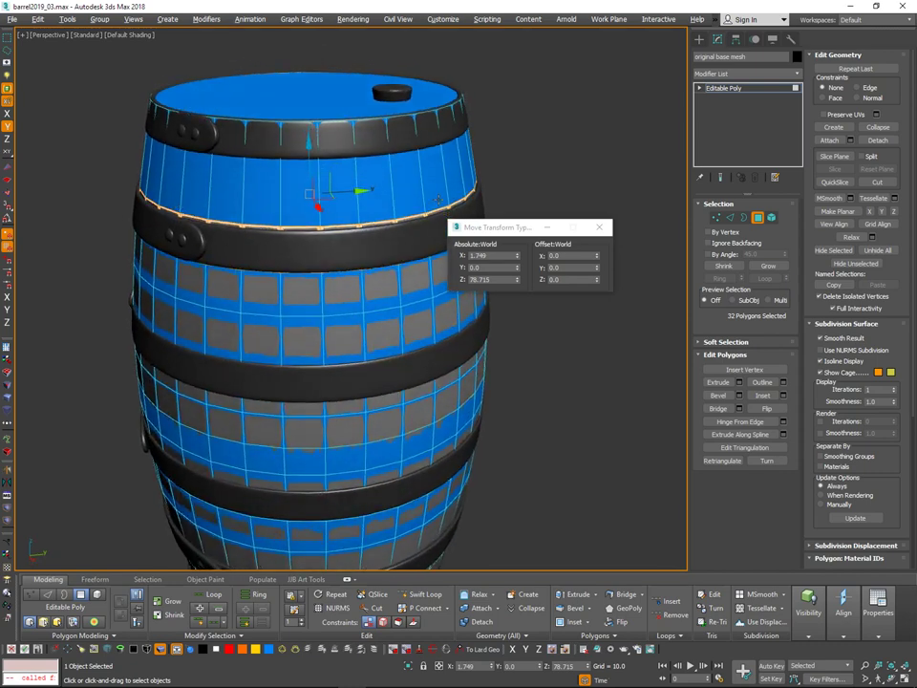
{"action": "middle_click_drag", "start_coordinate": [312, 293], "coordinate": [361, 330], "text": "alt"}
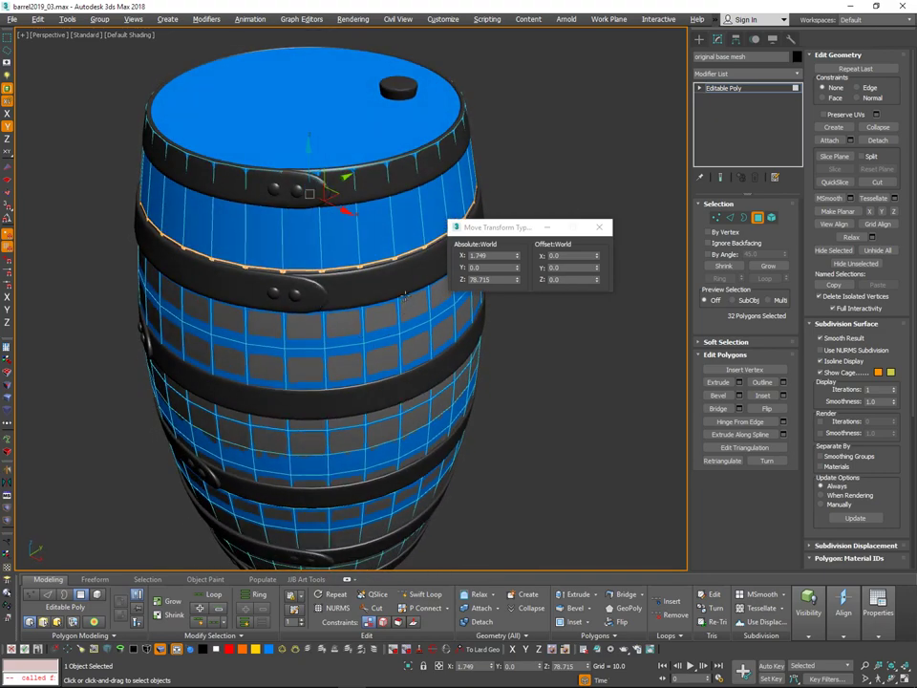
{"action": "middle_click_drag", "start_coordinate": [405, 296], "coordinate": [365, 292], "text": "alt"}
{"action": "key", "text": "r"}
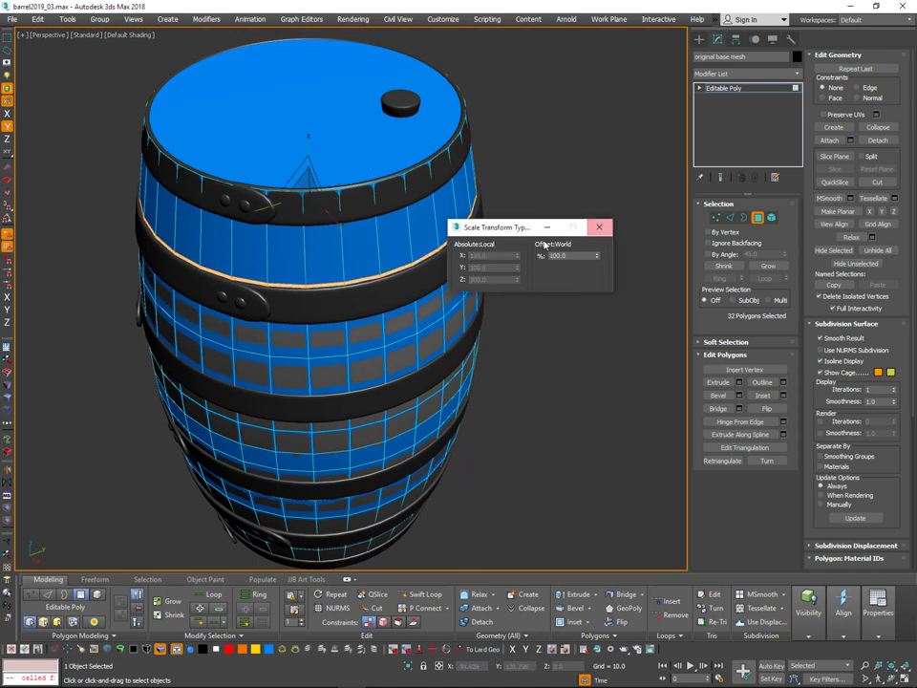
{"action": "scroll", "coordinate": [349, 305], "scroll_direction": "up", "scroll_amount": 3}
{"action": "key", "text": "2"}
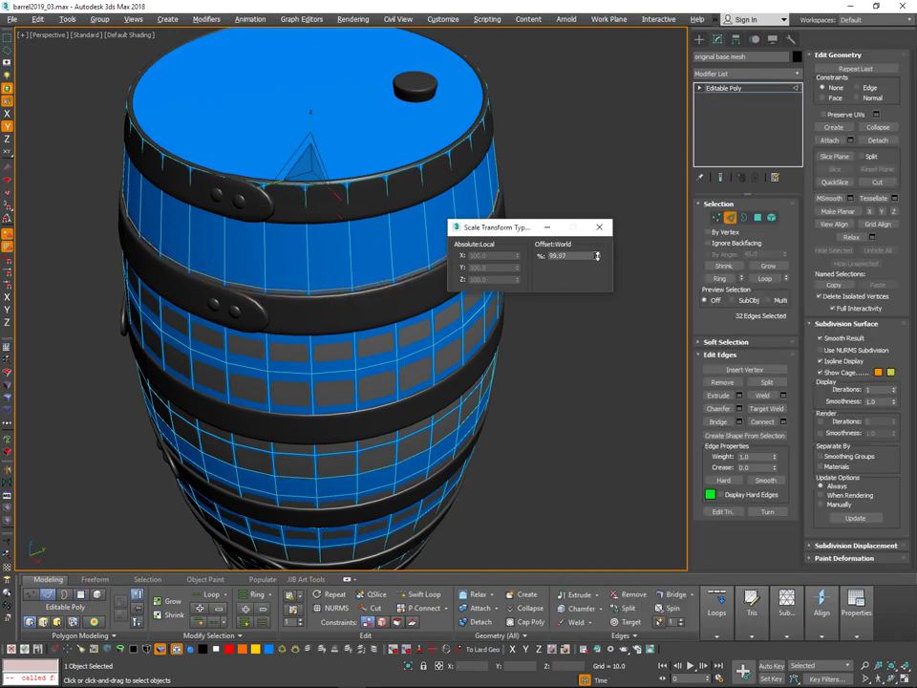
{"action": "middle_click_drag", "start_coordinate": [388, 427], "coordinate": [398, 199], "text": "alt"}
{"action": "middle_click_drag", "start_coordinate": [398, 297], "coordinate": [385, 374], "text": "alt"}
{"action": "scroll", "coordinate": [370, 352], "scroll_direction": "down", "scroll_amount": 3}
{"action": "middle_click_drag", "start_coordinate": [481, 373], "coordinate": [466, 423], "text": "alt"}
{"action": "middle_click_drag", "start_coordinate": [381, 311], "coordinate": [379, 418]}
{"action": "scroll", "coordinate": [379, 418], "scroll_direction": "up", "scroll_amount": 2}
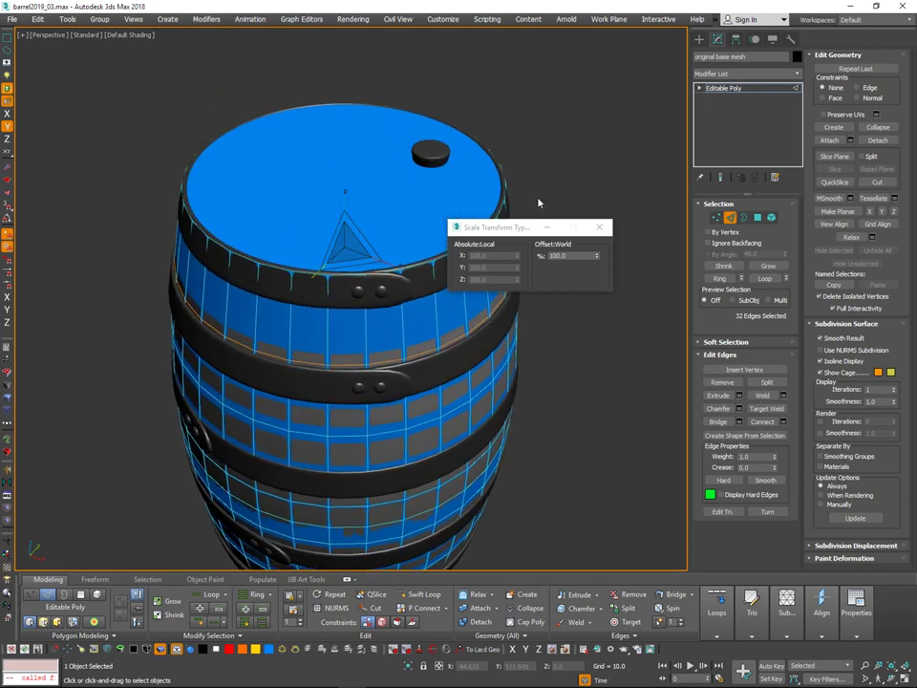
Select the top cap polygon of the base mesh and try to add a loop below its rim with Swift Loop.
{"action": "left_click", "coordinate": [757, 220]}
{"action": "left_click", "coordinate": [336, 220]}
{"action": "middle_click_drag", "start_coordinate": [405, 225], "coordinate": [440, 257]}
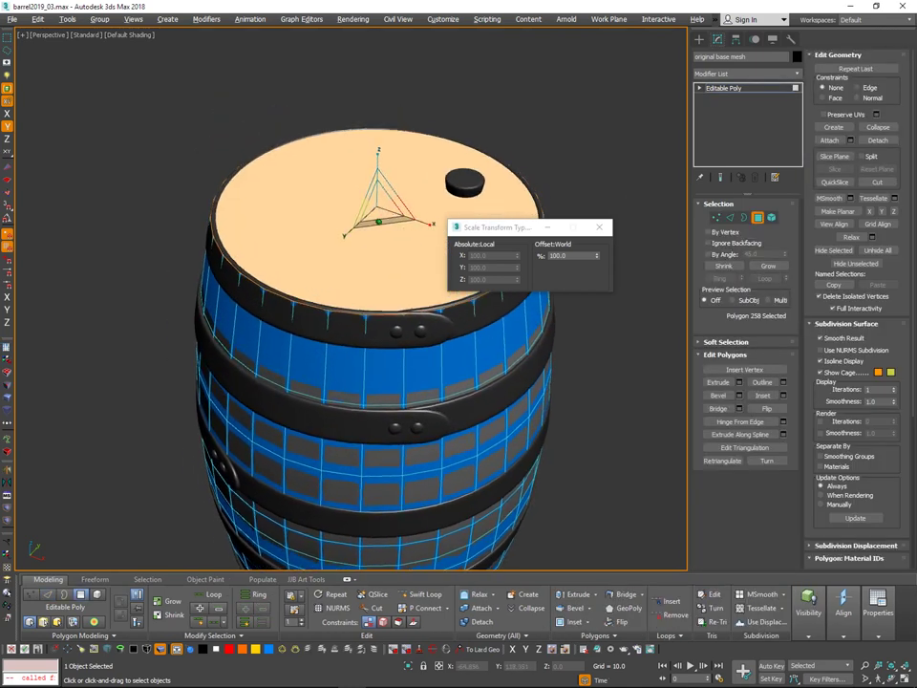
{"action": "scroll", "coordinate": [379, 221], "scroll_direction": "up", "scroll_amount": 1}
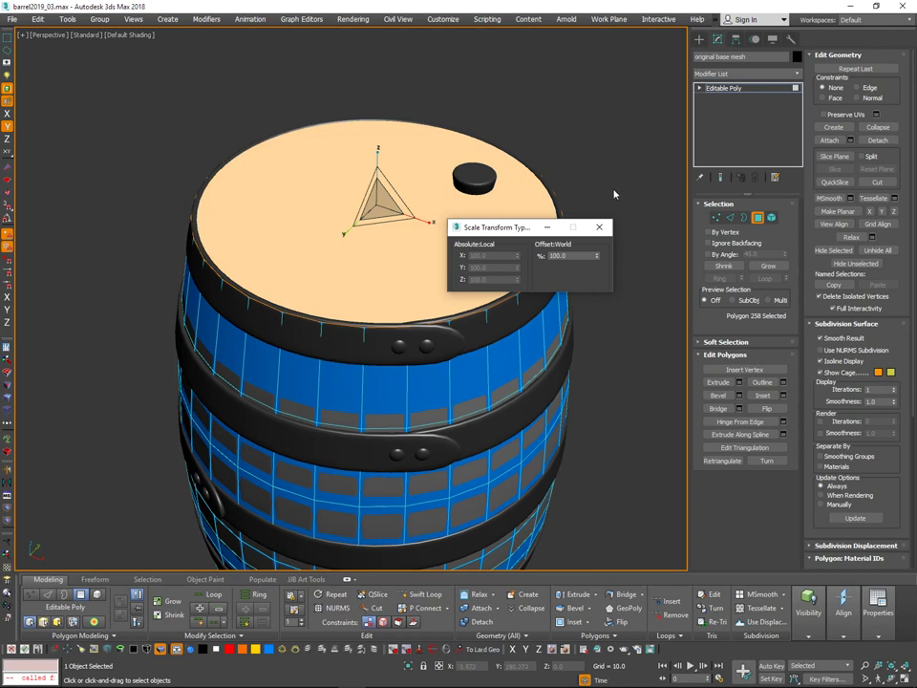
{"action": "middle_click_drag", "start_coordinate": [480, 356], "coordinate": [314, 360]}
{"action": "key", "text": "alt+1"}
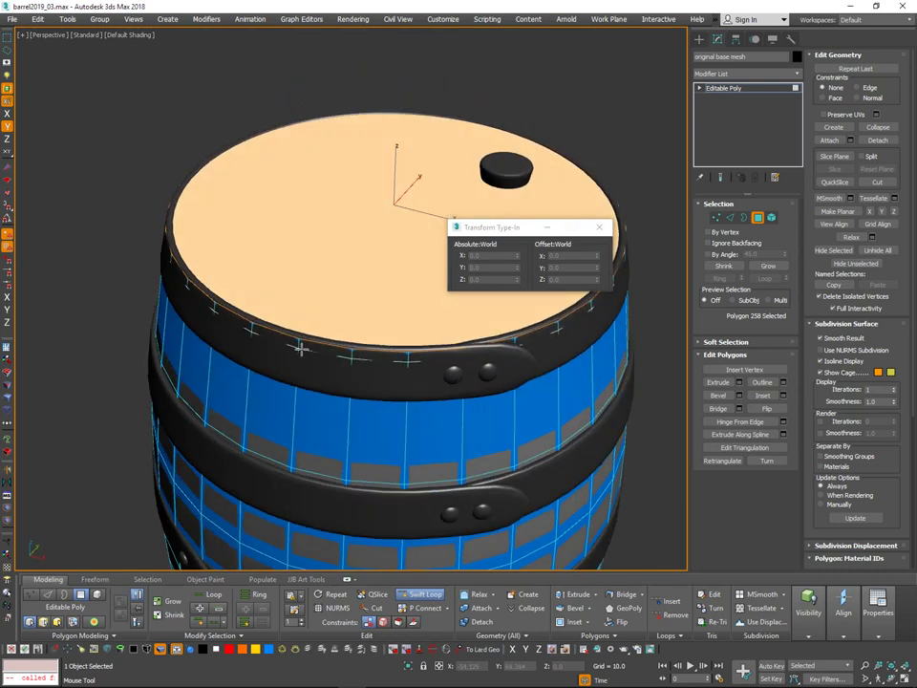
{"action": "key", "text": "w"}
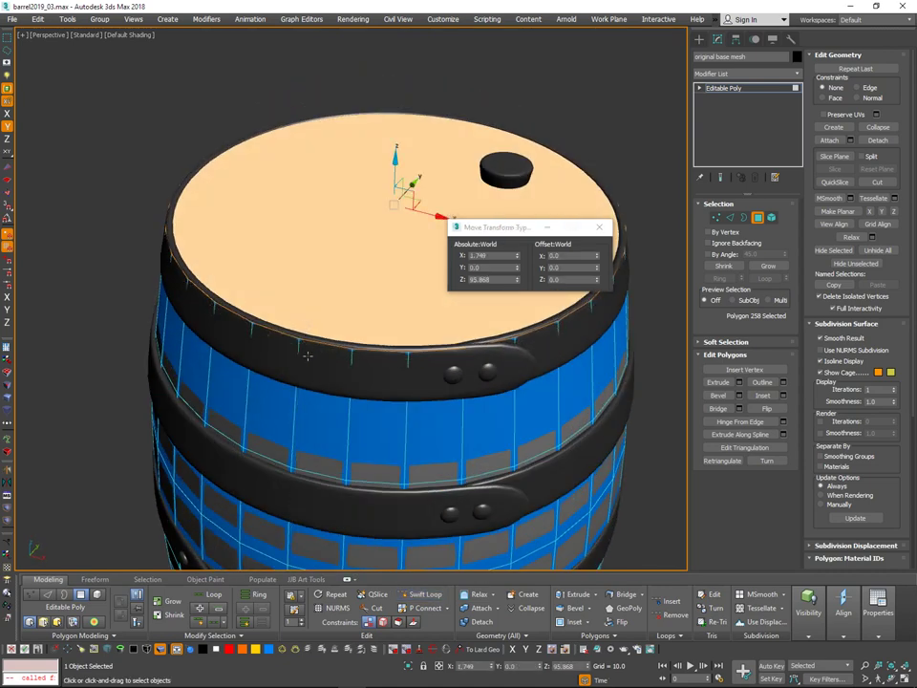
Close the transform value dialog and examine how the base mesh fits the lid and the hoops below it.
{"action": "scroll", "coordinate": [444, 391], "scroll_direction": "down", "scroll_amount": 3}
{"action": "middle_click_drag", "start_coordinate": [439, 384], "coordinate": [421, 413], "text": "alt"}
{"action": "scroll", "coordinate": [444, 392], "scroll_direction": "up", "scroll_amount": 2}
{"action": "scroll", "coordinate": [444, 391], "scroll_direction": "up", "scroll_amount": 1}
{"action": "scroll", "coordinate": [444, 392], "scroll_direction": "down", "scroll_amount": 1}
{"action": "left_click", "coordinate": [598, 228]}
{"action": "middle_click_drag", "start_coordinate": [461, 361], "coordinate": [435, 277]}
{"action": "middle_click_drag", "start_coordinate": [499, 327], "coordinate": [487, 303], "text": "alt"}
{"action": "scroll", "coordinate": [489, 288], "scroll_direction": "down", "scroll_amount": 3}
With the base mesh isolated, select the ring of polygons behind the third hoop from the top and show the whole barrel again.
{"action": "middle_click_drag", "start_coordinate": [558, 458], "coordinate": [562, 475], "text": "alt"}
{"action": "key", "text": "4"}
{"action": "key", "text": "alt+q"}
{"action": "scroll", "coordinate": [568, 353], "scroll_direction": "down", "scroll_amount": 1}
{"action": "mouse_move", "coordinate": [562, 394]}
{"action": "middle_mouse_down", "text": "alt"}
{"action": "mouse_move", "coordinate": [557, 370]}
{"action": "mouse_move", "coordinate": [551, 396]}
{"action": "middle_mouse_up", "text": "alt"}
{"action": "middle_click_drag", "start_coordinate": [551, 396], "coordinate": [545, 321]}
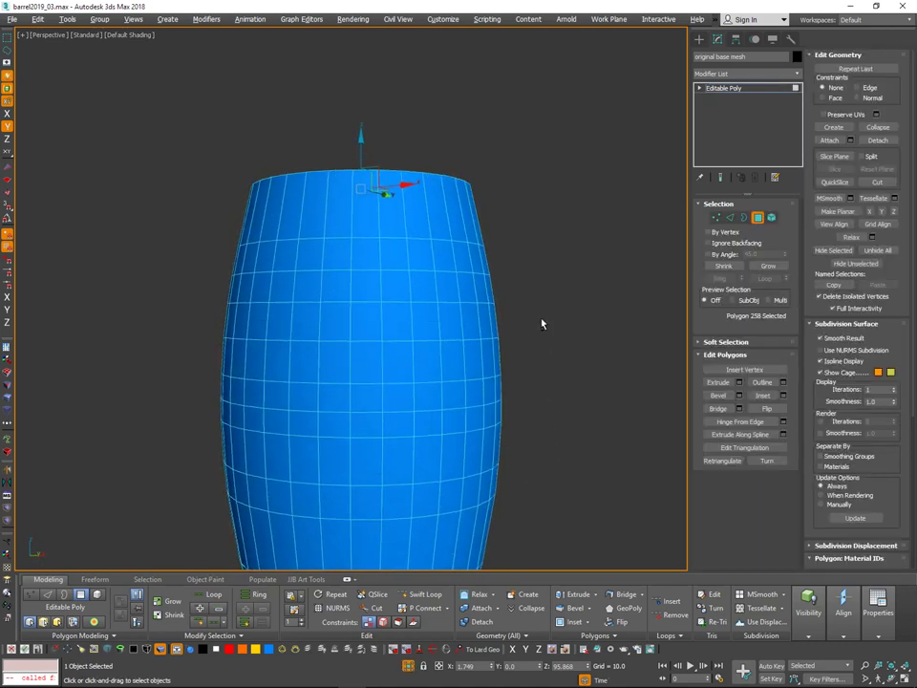
{"action": "key", "text": "alt+q"}
{"action": "middle_click_drag", "start_coordinate": [550, 360], "coordinate": [494, 296], "text": "alt"}
{"action": "scroll", "coordinate": [539, 313], "scroll_direction": "up", "scroll_amount": 1}
{"action": "key", "text": "alt+q"}
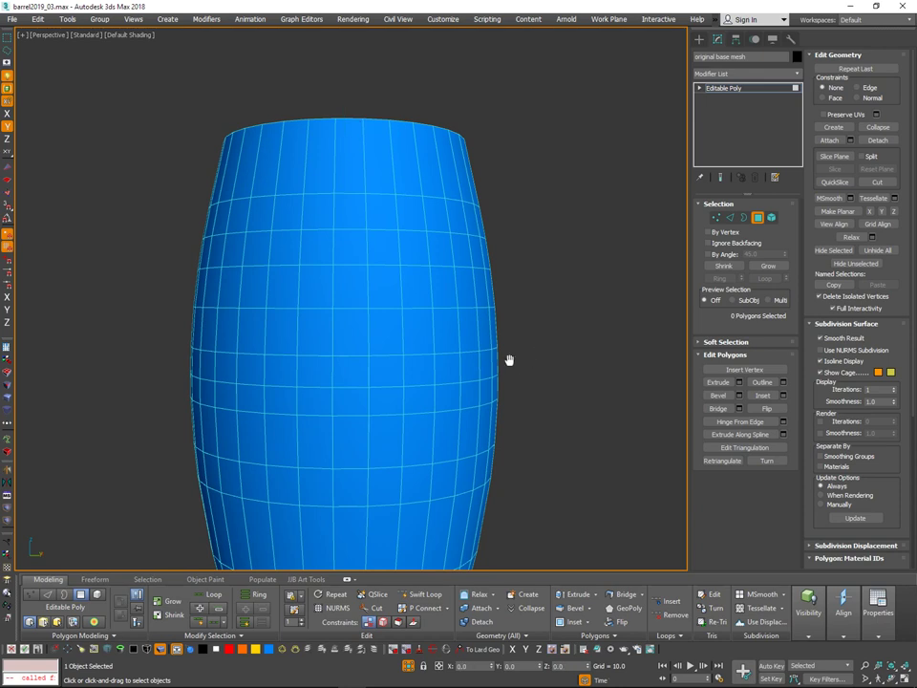
{"action": "middle_click_drag", "start_coordinate": [509, 360], "coordinate": [512, 332]}
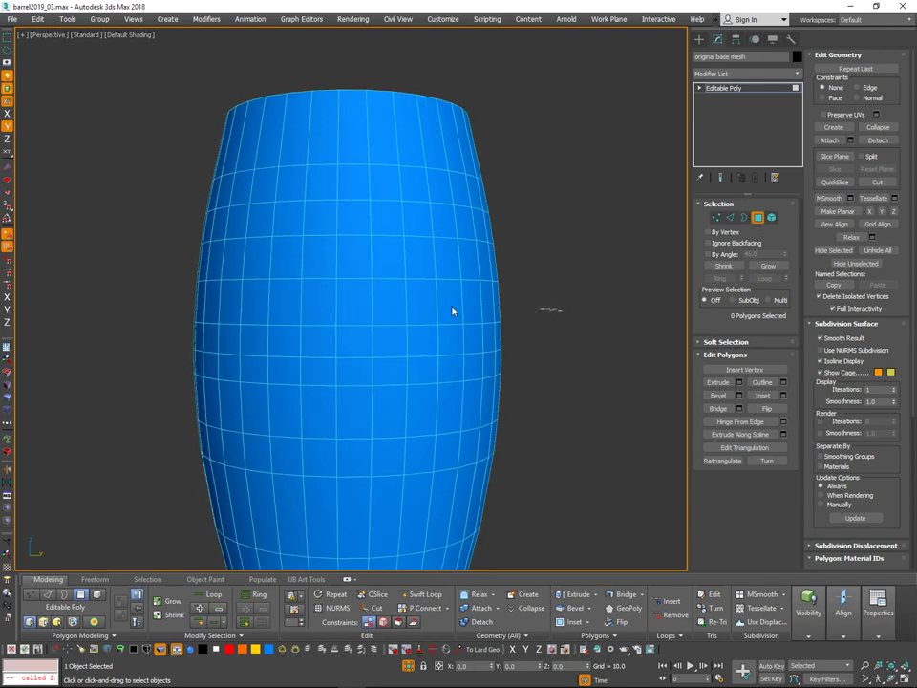
{"action": "left_click_drag", "start_coordinate": [452, 310], "coordinate": [31, 318]}
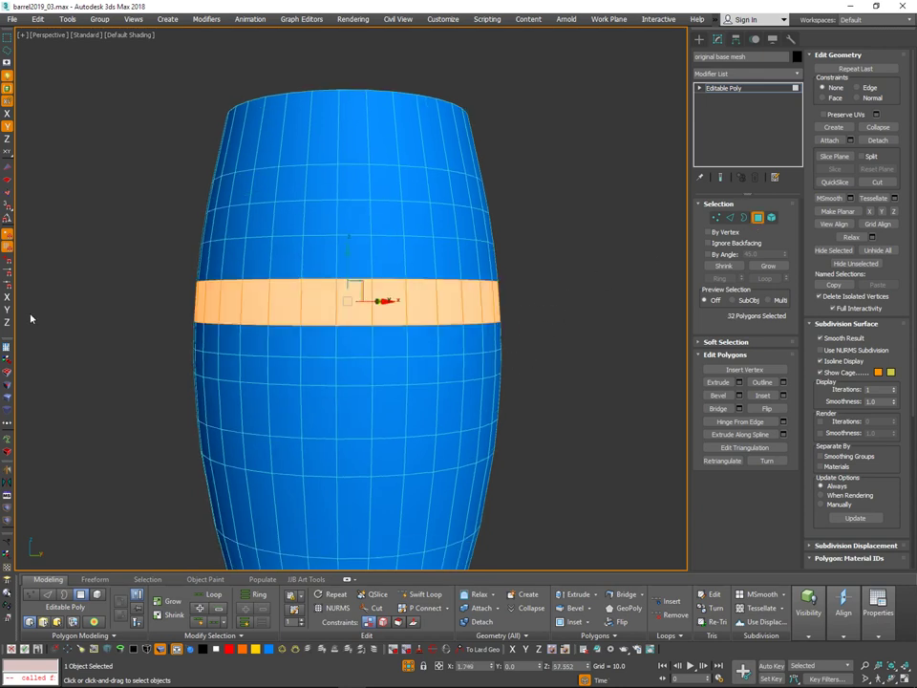
{"action": "key", "text": "alt+q"}
At edge level, select the edge loop below the third hoop and raise it toward the hoop, to a Z of about 54.06.
{"action": "middle_click_drag", "start_coordinate": [548, 388], "coordinate": [576, 392], "text": "alt"}
{"action": "scroll", "coordinate": [463, 297], "scroll_direction": "up", "scroll_amount": 3}
{"action": "middle_click_drag", "start_coordinate": [476, 285], "coordinate": [485, 307], "text": "alt"}
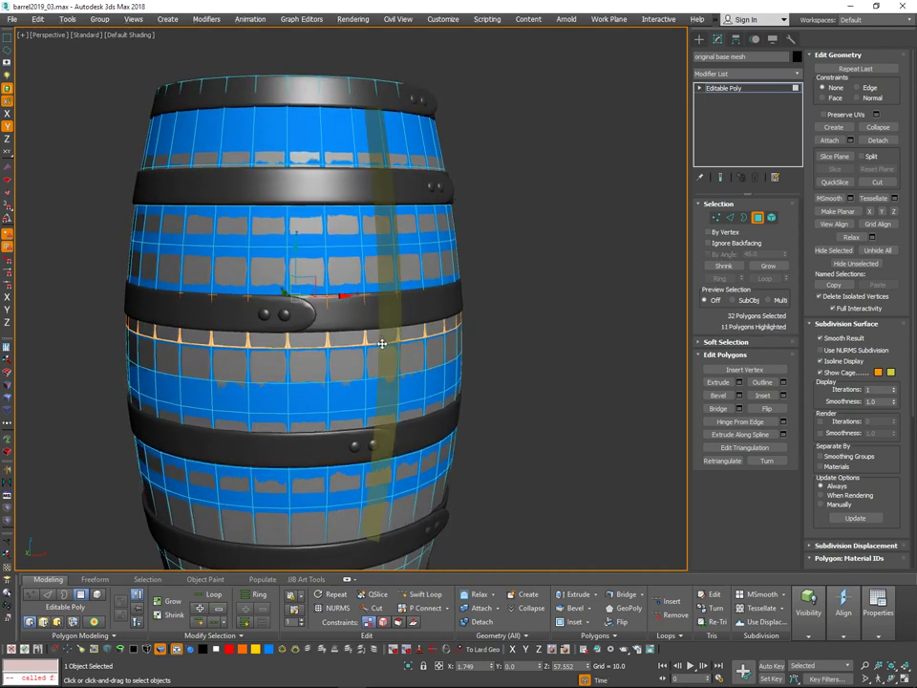
{"action": "key", "text": "2"}
{"action": "left_click", "coordinate": [379, 342]}
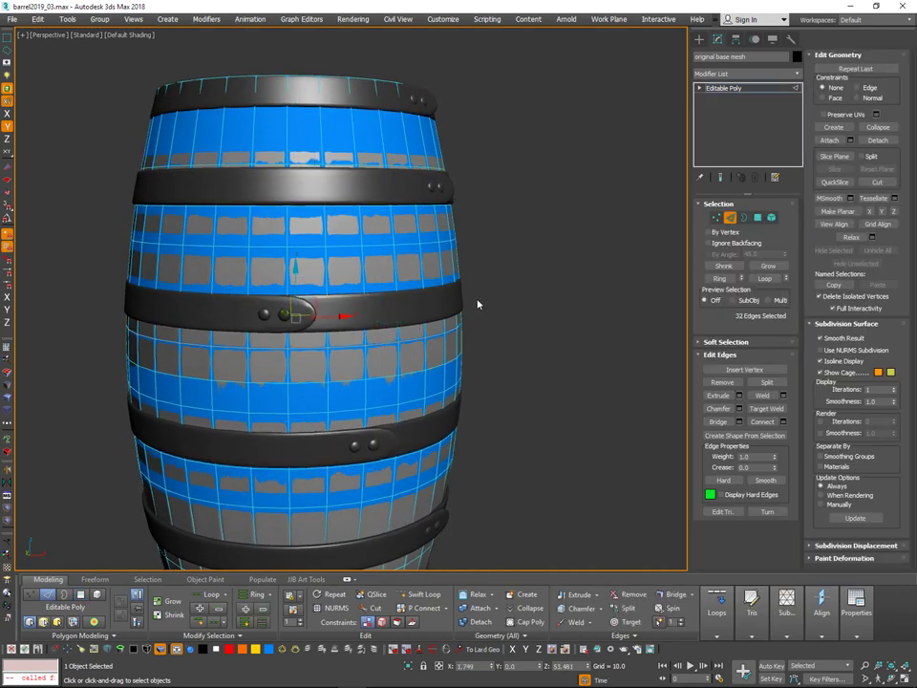
{"action": "middle_click_drag", "start_coordinate": [477, 304], "coordinate": [337, 289], "text": "alt"}
{"action": "left_click_drag", "start_coordinate": [296, 278], "coordinate": [297, 275]}
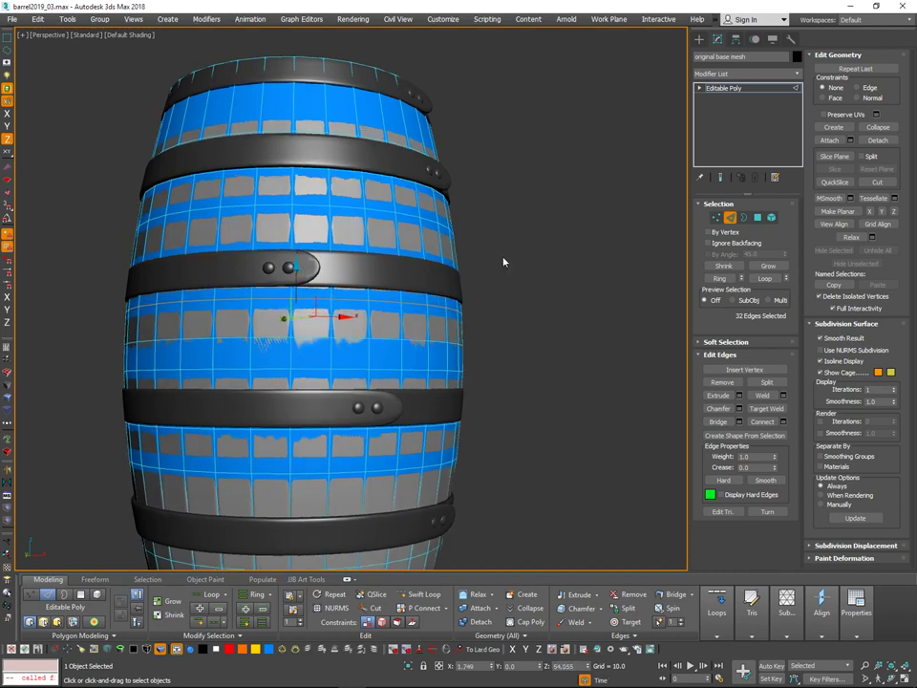
Scale the raised loop uniformly inward with an offset of about 99.94%.
{"action": "key", "text": "F12"}
{"action": "key", "text": "r"}
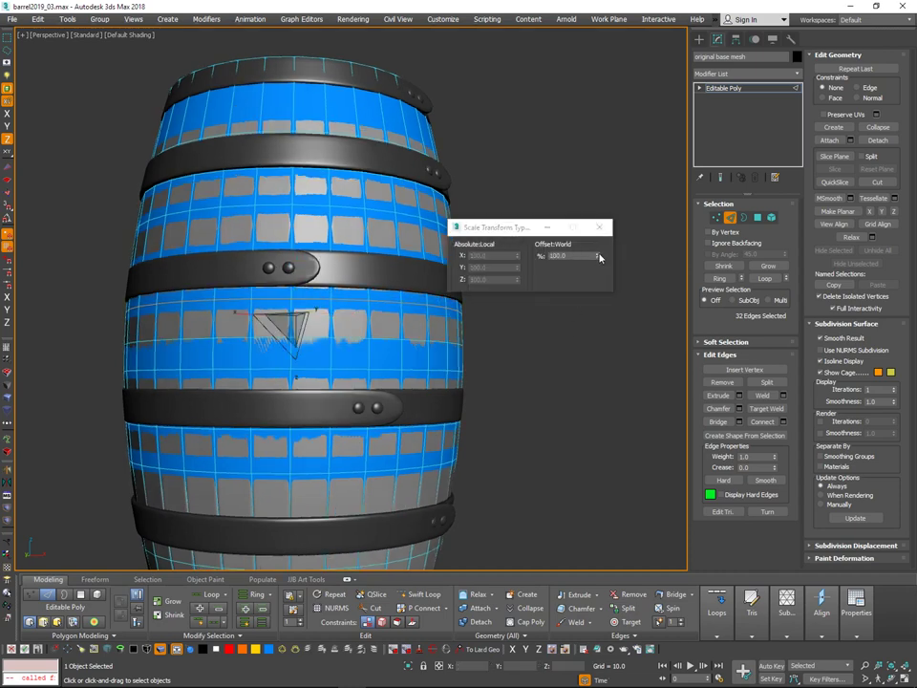
{"action": "left_click_drag", "start_coordinate": [596, 256], "coordinate": [595, 268]}
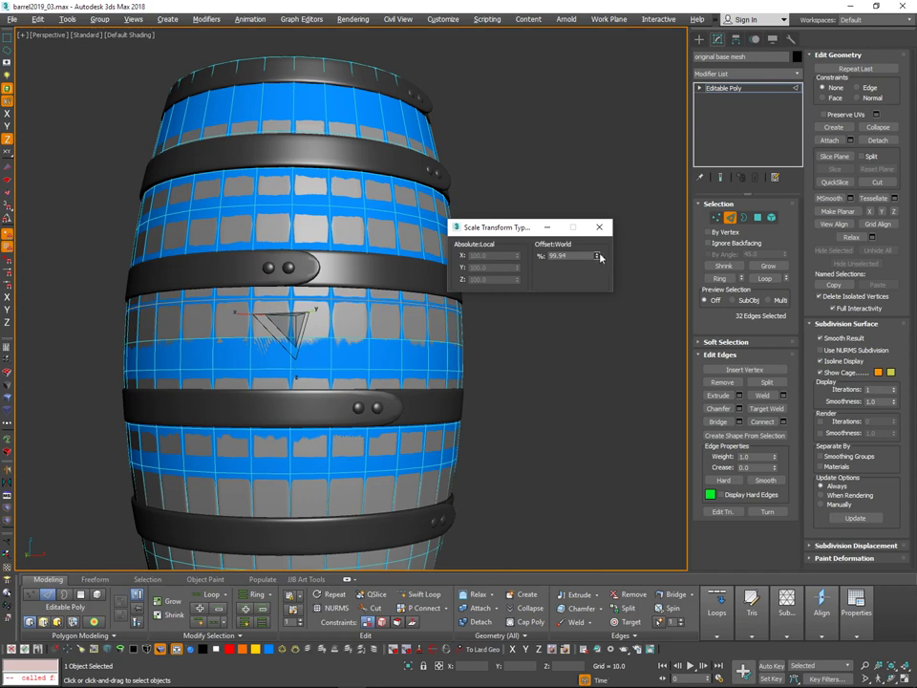
Raise the loop under the third hoop by about another 0.45 along Z and scale it uniformly with an offset of about 99.98%.
{"action": "key", "text": "w"}
{"action": "middle_click_drag", "start_coordinate": [299, 284], "coordinate": [297, 285], "text": "alt"}
{"action": "left_click_drag", "start_coordinate": [297, 278], "coordinate": [297, 274]}
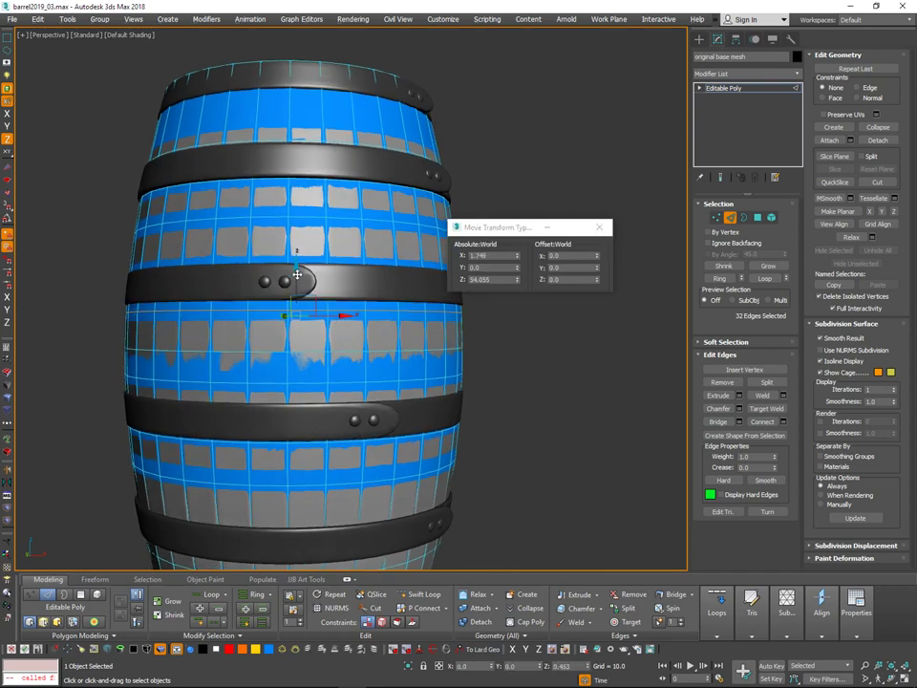
{"action": "key", "text": "r"}
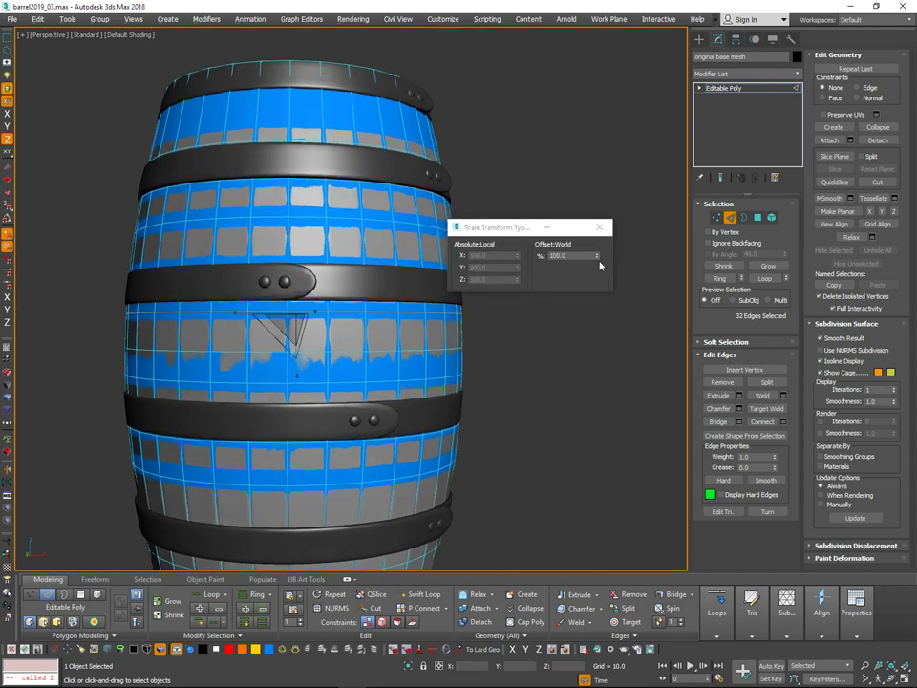
{"action": "left_click_drag", "start_coordinate": [596, 256], "coordinate": [595, 259]}
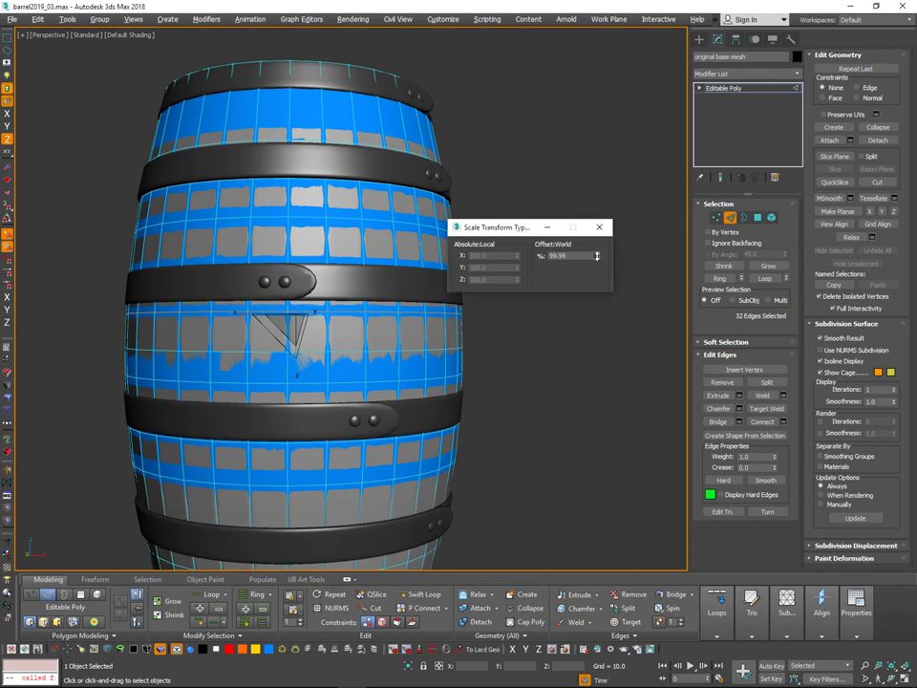
Select the edge loop midway between the third and fourth hoops and scale it uniformly with an offset of about 100.01%.
{"action": "key", "text": "q"}
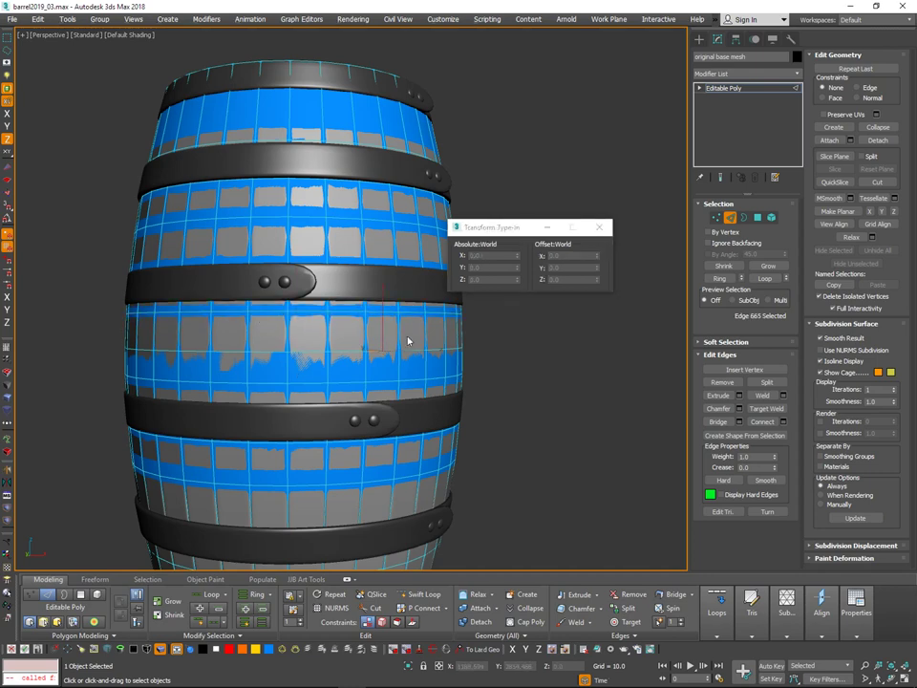
{"action": "middle_click_drag", "start_coordinate": [407, 340], "coordinate": [372, 350], "text": "alt"}
{"action": "key", "text": "alt+l"}
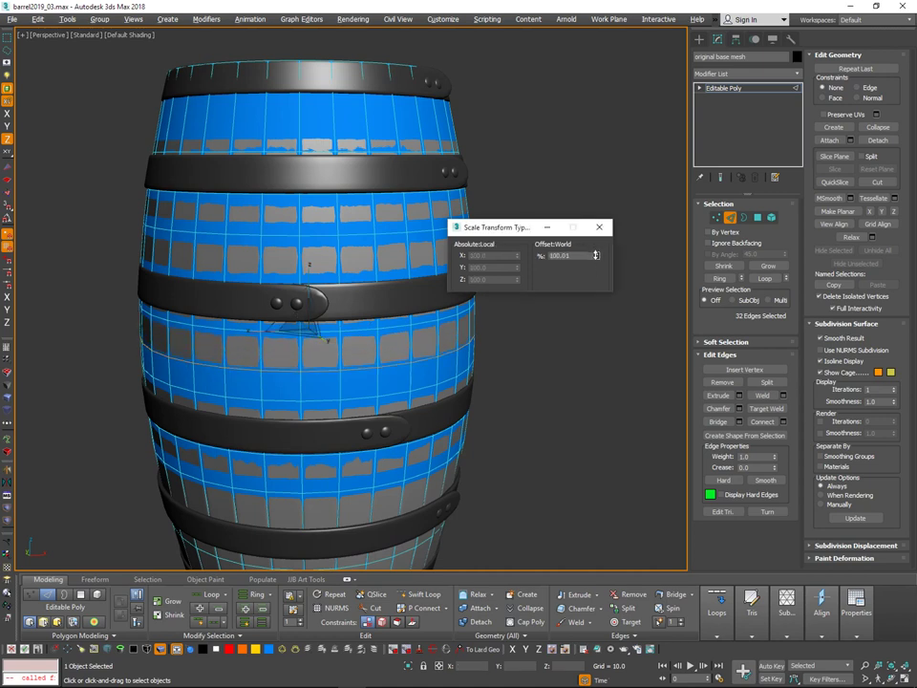
{"action": "left_click_drag", "start_coordinate": [596, 255], "coordinate": [594, 255]}
{"action": "mouse_move", "coordinate": [575, 362]}
{"action": "middle_mouse_down", "text": "alt"}
{"action": "mouse_move", "coordinate": [556, 391]}
{"action": "mouse_move", "coordinate": [560, 372]}
{"action": "middle_mouse_up", "text": "alt"}
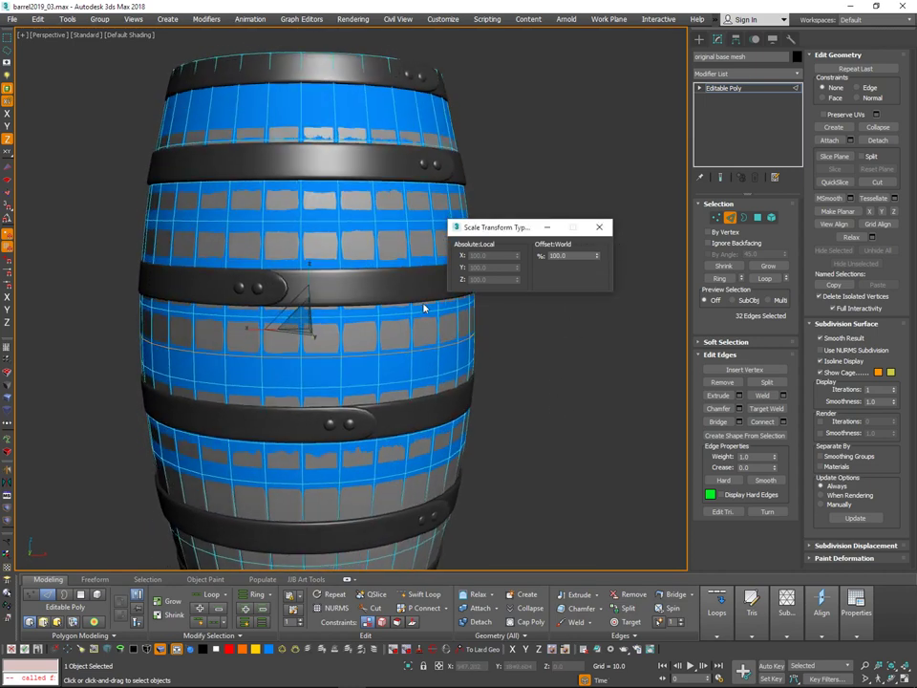
{"action": "middle_click_drag", "start_coordinate": [568, 311], "coordinate": [559, 331], "text": "alt"}
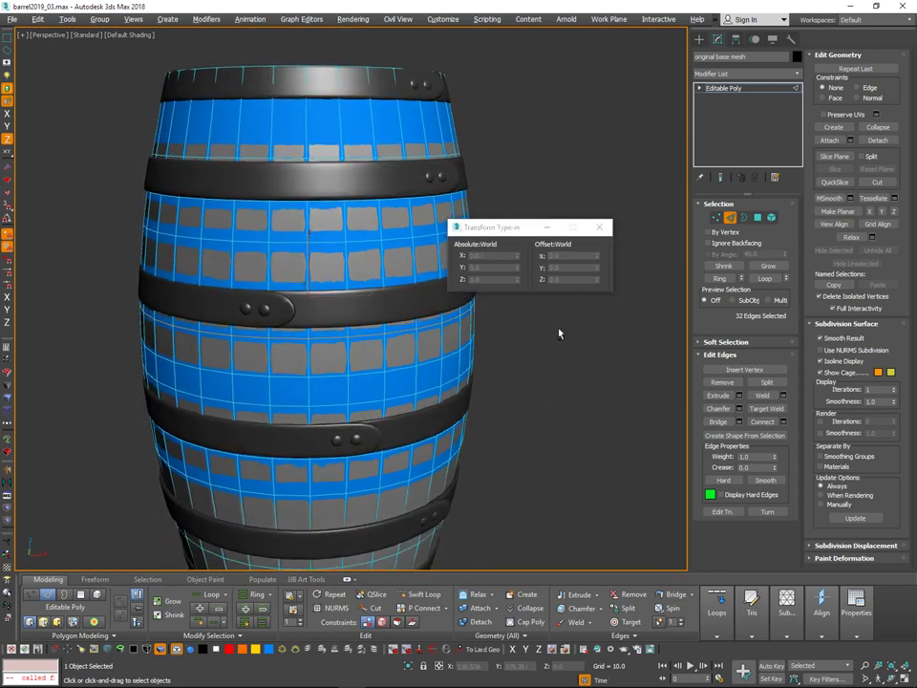
Examine how the edited base mesh follows the barrel's staves, both isolated and together with the detailed barrel.
{"action": "scroll", "coordinate": [561, 334], "scroll_direction": "down", "scroll_amount": 4}
{"action": "middle_click_drag", "start_coordinate": [564, 387], "coordinate": [541, 385], "text": "alt"}
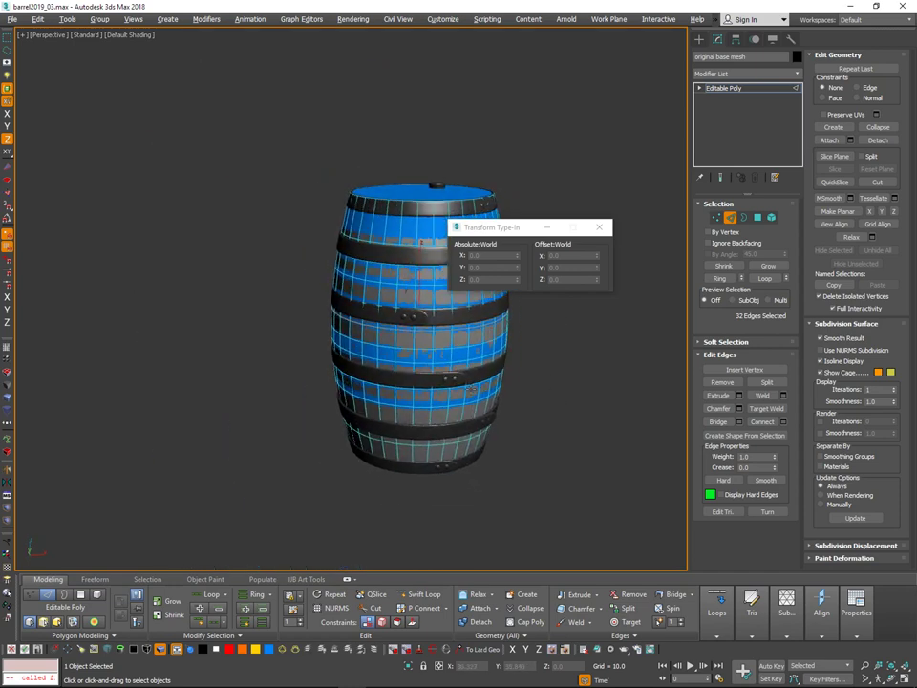
{"action": "middle_click_drag", "start_coordinate": [462, 383], "coordinate": [434, 377], "text": "alt"}
{"action": "scroll", "coordinate": [441, 373], "scroll_direction": "up", "scroll_amount": 3}
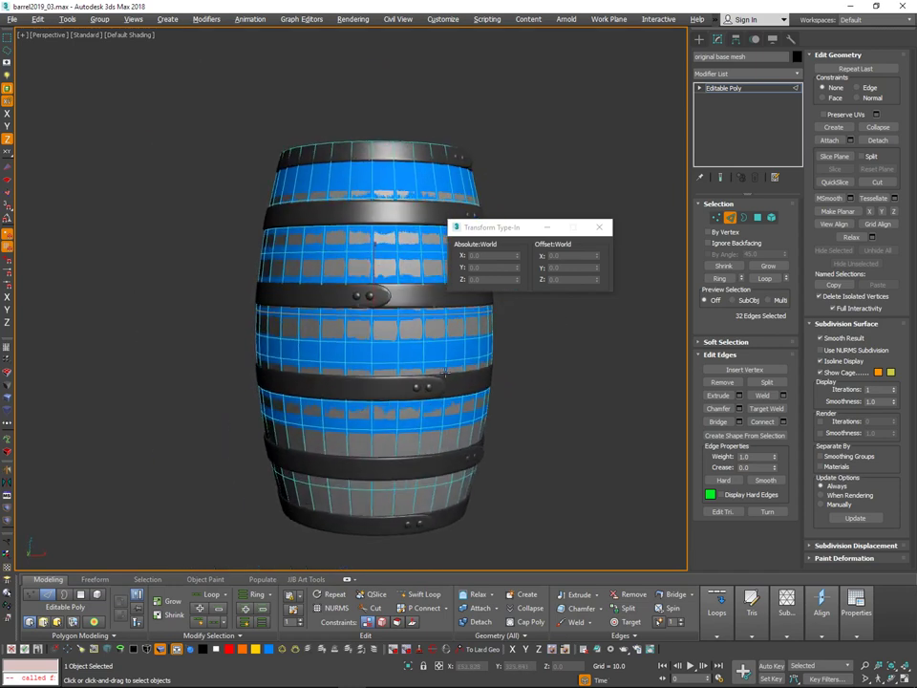
{"action": "left_click", "coordinate": [604, 230]}
{"action": "left_click", "coordinate": [732, 219]}
{"action": "key", "text": "alt+q"}
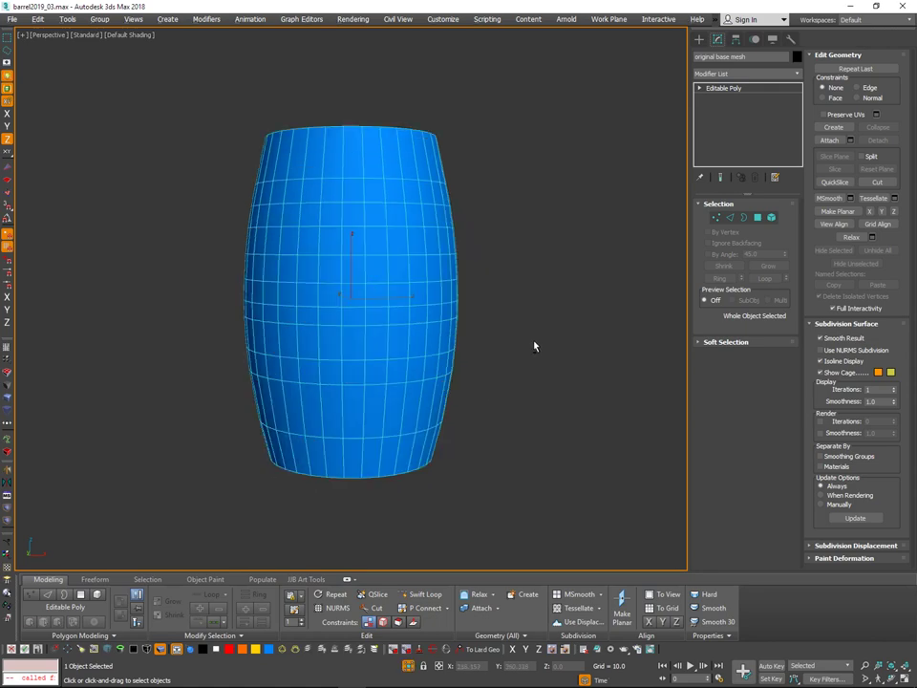
{"action": "middle_click_drag", "start_coordinate": [534, 346], "coordinate": [506, 351], "text": "alt"}
{"action": "key", "text": "alt+q"}
{"action": "scroll", "coordinate": [497, 353], "scroll_direction": "up", "scroll_amount": 3}
{"action": "middle_click_drag", "start_coordinate": [552, 418], "coordinate": [574, 427], "text": "alt"}
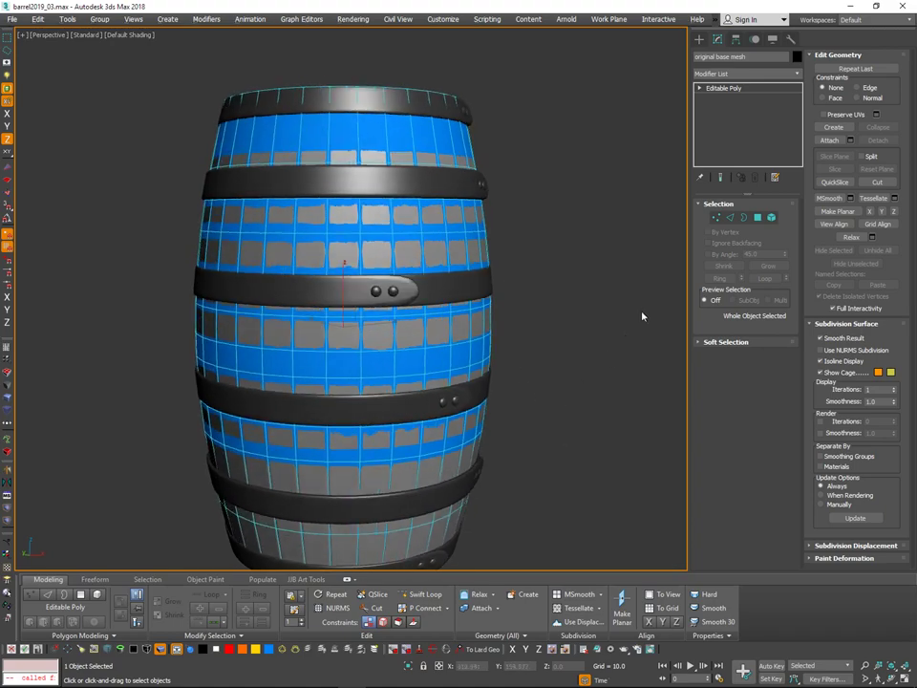
{"action": "left_click", "coordinate": [411, 348]}
{"action": "middle_click_drag", "start_coordinate": [499, 327], "coordinate": [528, 312], "text": "alt"}
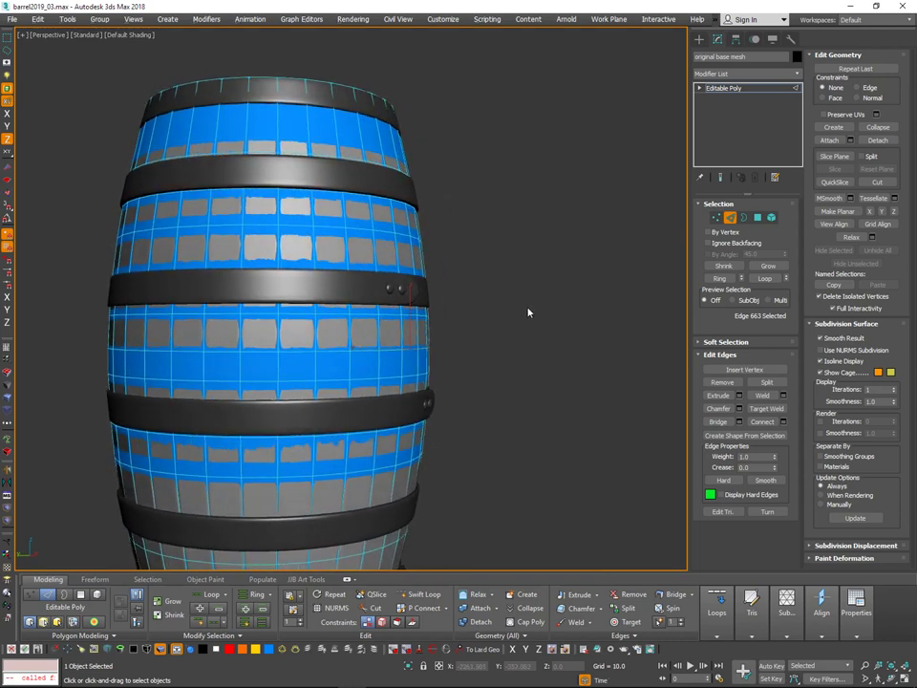
Add a Symmetry modifier to the base mesh and set its mirror axis to Z.
{"action": "left_click", "coordinate": [798, 72]}
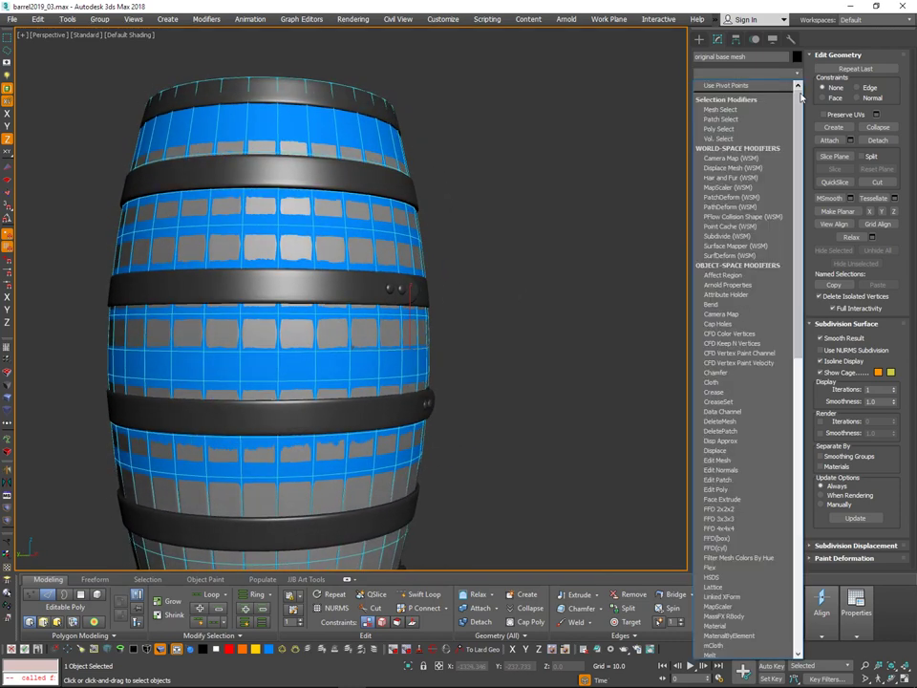
{"action": "left_click_drag", "start_coordinate": [799, 119], "coordinate": [788, 363]}
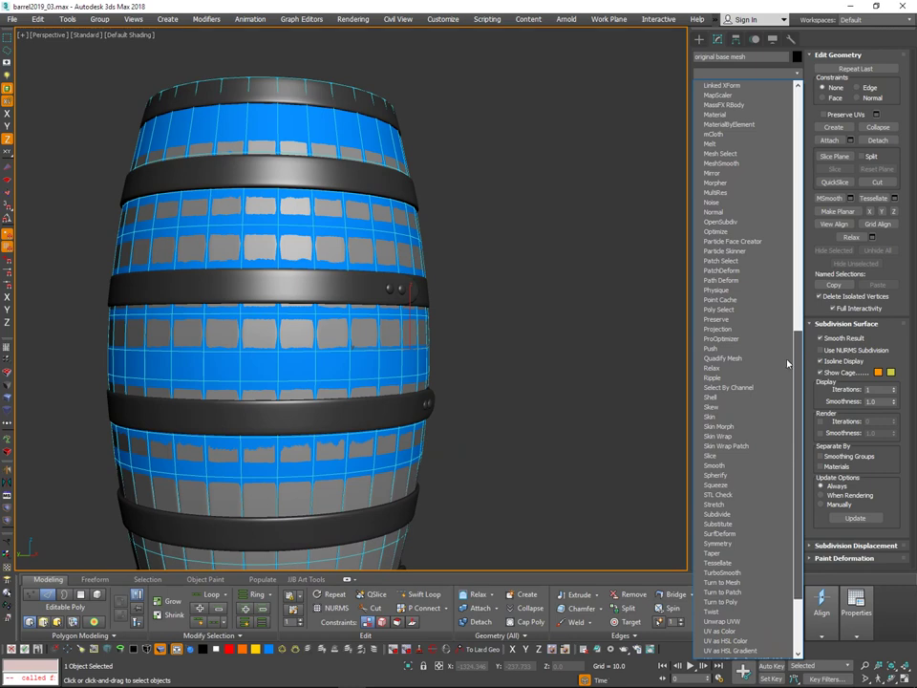
{"action": "left_click", "coordinate": [718, 543]}
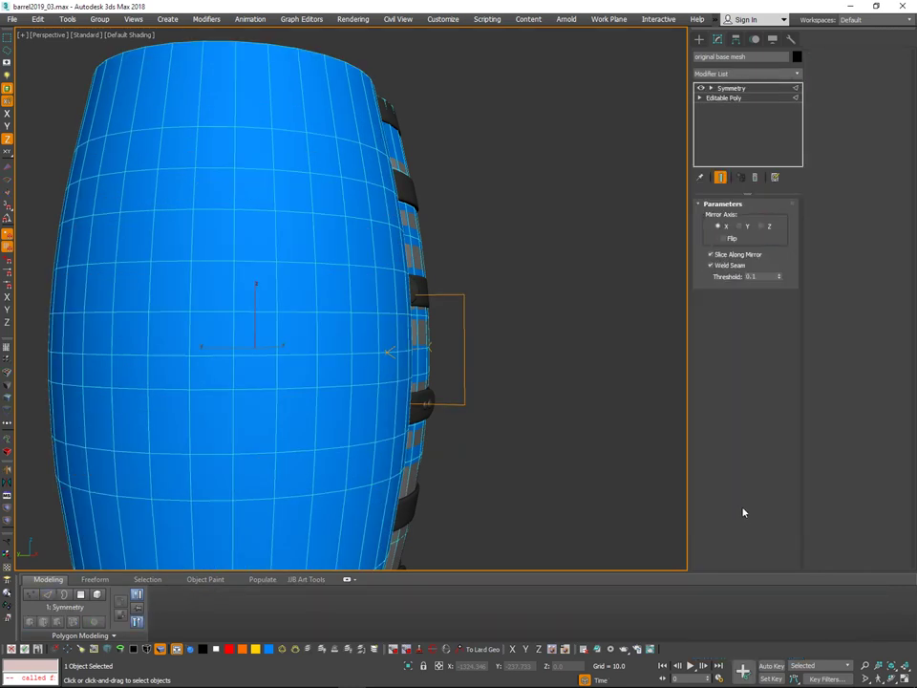
{"action": "left_click", "coordinate": [743, 227]}
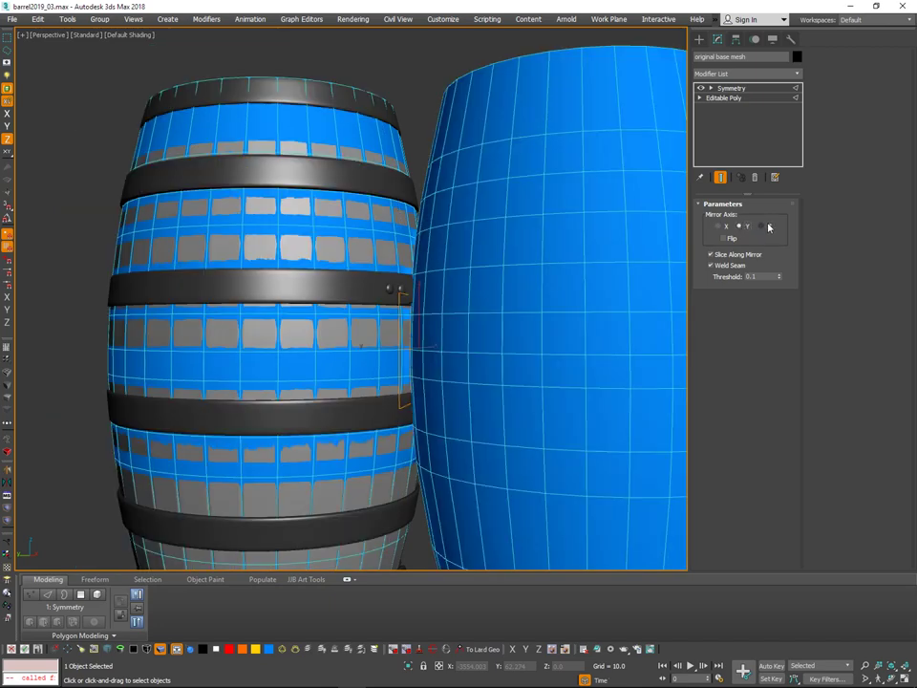
{"action": "left_click", "coordinate": [768, 227]}
Examine the mirrored base mesh from several angles, both isolated and over the detailed barrel.
{"action": "middle_click_drag", "start_coordinate": [473, 308], "coordinate": [527, 250]}
{"action": "middle_click_drag", "start_coordinate": [527, 250], "coordinate": [510, 286], "text": "alt"}
{"action": "scroll", "coordinate": [520, 255], "scroll_direction": "down", "scroll_amount": 6}
{"action": "key", "text": "alt+q"}
{"action": "key", "text": "alt+q"}
{"action": "scroll", "coordinate": [433, 187], "scroll_direction": "up", "scroll_amount": 3}
{"action": "mouse_move", "coordinate": [434, 195]}
{"action": "middle_mouse_down", "text": "alt"}
{"action": "mouse_move", "coordinate": [419, 217]}
{"action": "mouse_move", "coordinate": [423, 170]}
{"action": "mouse_move", "coordinate": [518, 172]}
{"action": "mouse_move", "coordinate": [435, 226]}
{"action": "mouse_move", "coordinate": [427, 213]}
{"action": "middle_mouse_up", "text": "alt"}
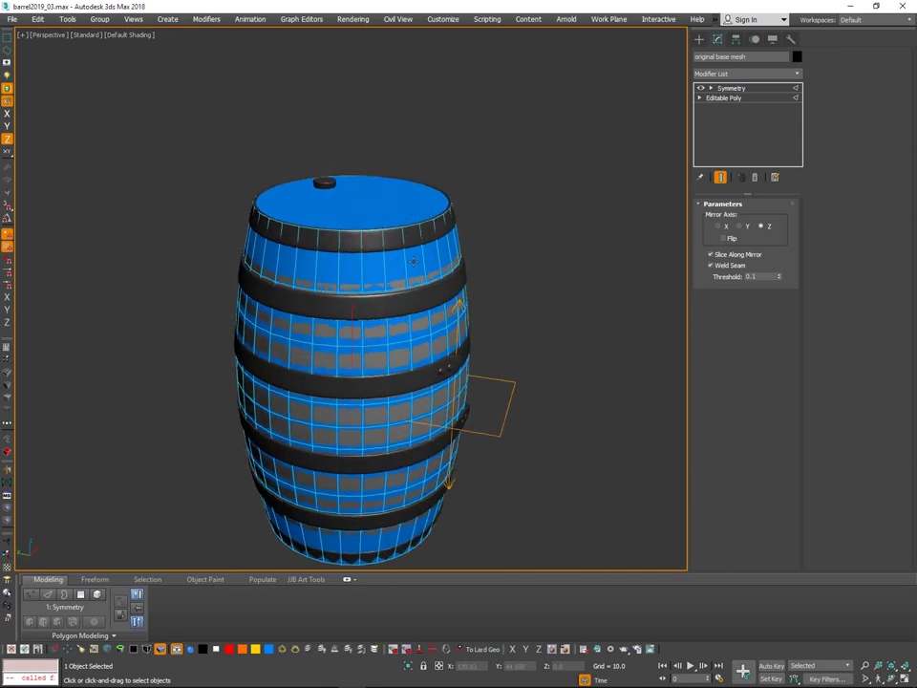
{"action": "scroll", "coordinate": [402, 225], "scroll_direction": "up", "scroll_amount": 5}
{"action": "middle_click_drag", "start_coordinate": [502, 245], "coordinate": [497, 199]}
Try to convert the mirrored base mesh to an Editable Poly and work at edge level.
{"action": "right_click", "coordinate": [614, 180]}
{"action": "left_click", "coordinate": [592, 329]}
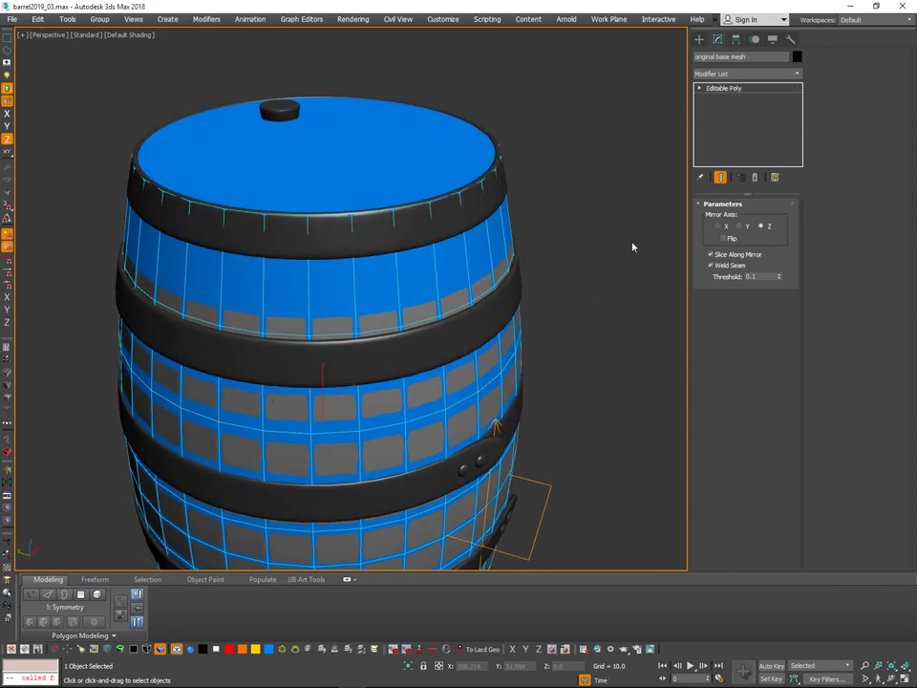
{"action": "middle_click_drag", "start_coordinate": [632, 246], "coordinate": [651, 222], "text": "alt"}
{"action": "left_click", "coordinate": [730, 219]}
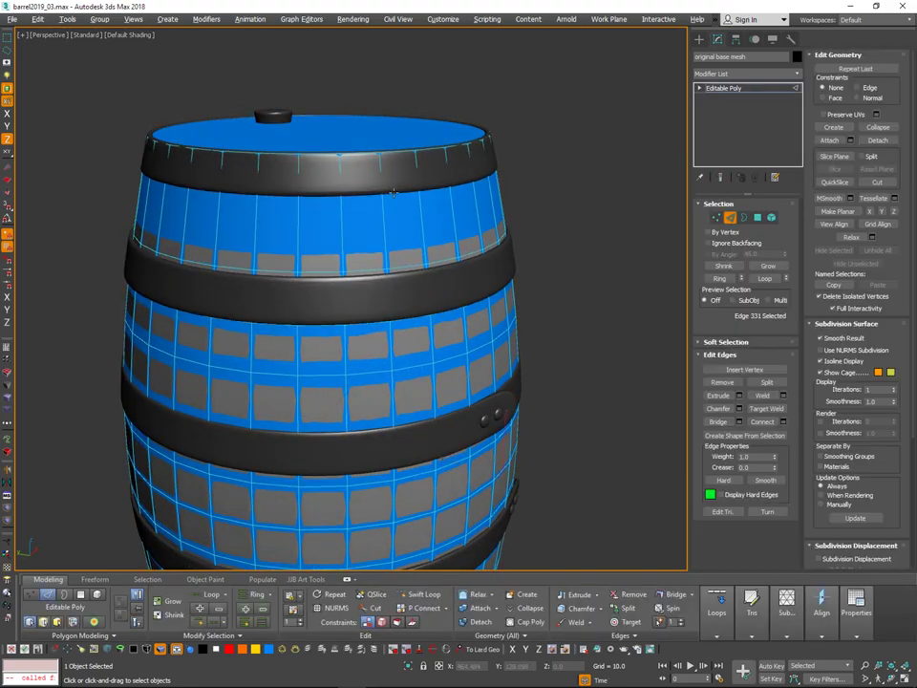
{"action": "middle_click_drag", "start_coordinate": [393, 215], "coordinate": [387, 257], "text": "alt"}
{"action": "key", "text": "ctrl+z"}
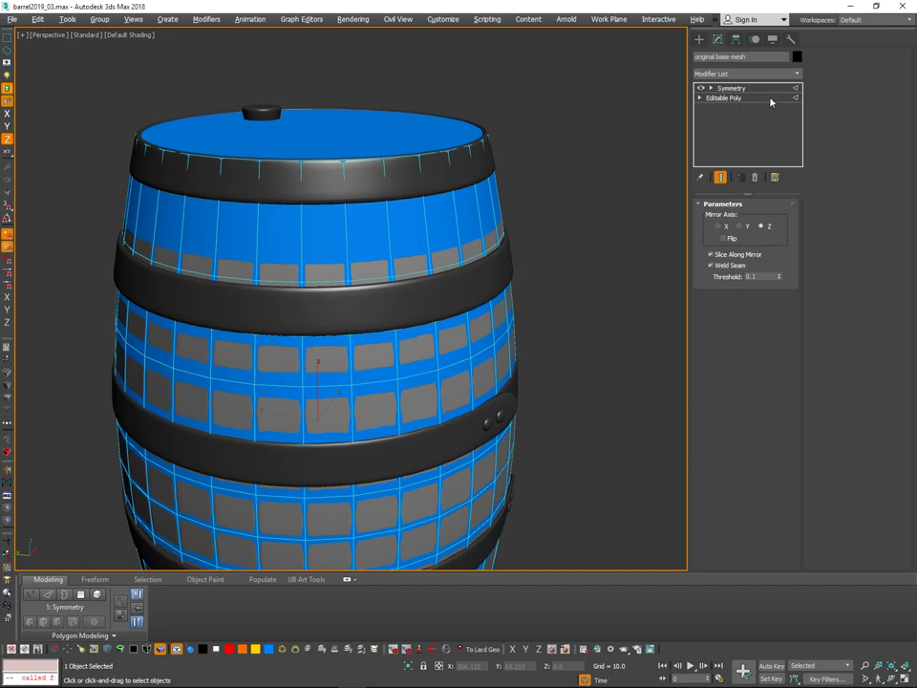
Return to the Editable Poly level beneath Symmetry and select the base mesh's top cap polygon.
{"action": "left_click", "coordinate": [771, 99]}
{"action": "left_click", "coordinate": [758, 219]}
{"action": "mouse_move", "coordinate": [322, 177]}
{"action": "middle_mouse_down", "text": "alt"}
{"action": "mouse_move", "coordinate": [324, 162]}
{"action": "mouse_move", "coordinate": [337, 183]}
{"action": "mouse_move", "coordinate": [327, 198]}
{"action": "middle_mouse_up", "text": "alt"}
{"action": "left_click", "coordinate": [329, 132]}
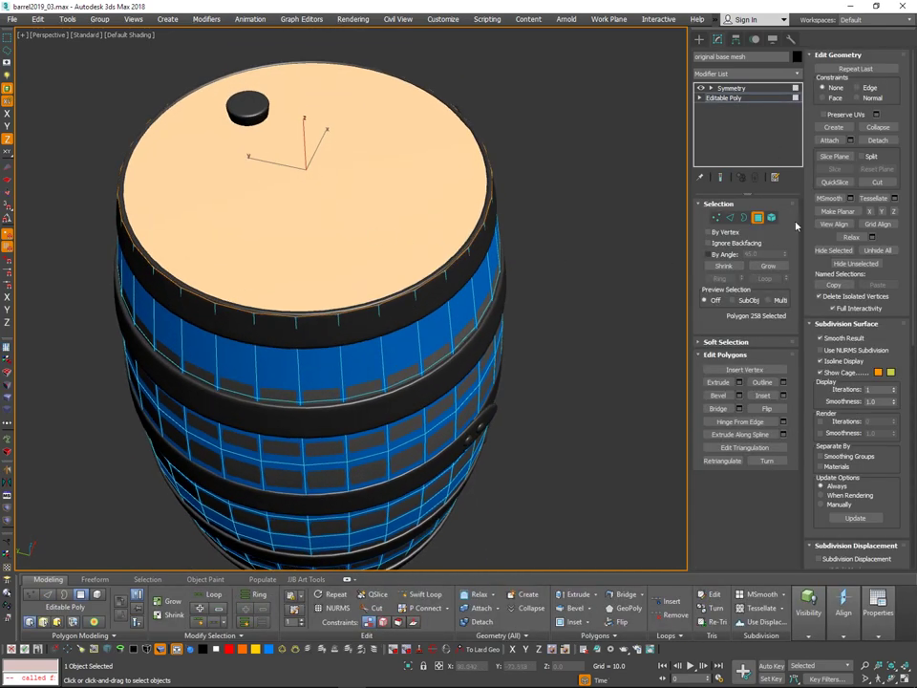
Try to inset the selected top cap polygon.
{"action": "left_click", "coordinate": [783, 395]}
{"action": "middle_click_drag", "start_coordinate": [388, 258], "coordinate": [443, 294]}
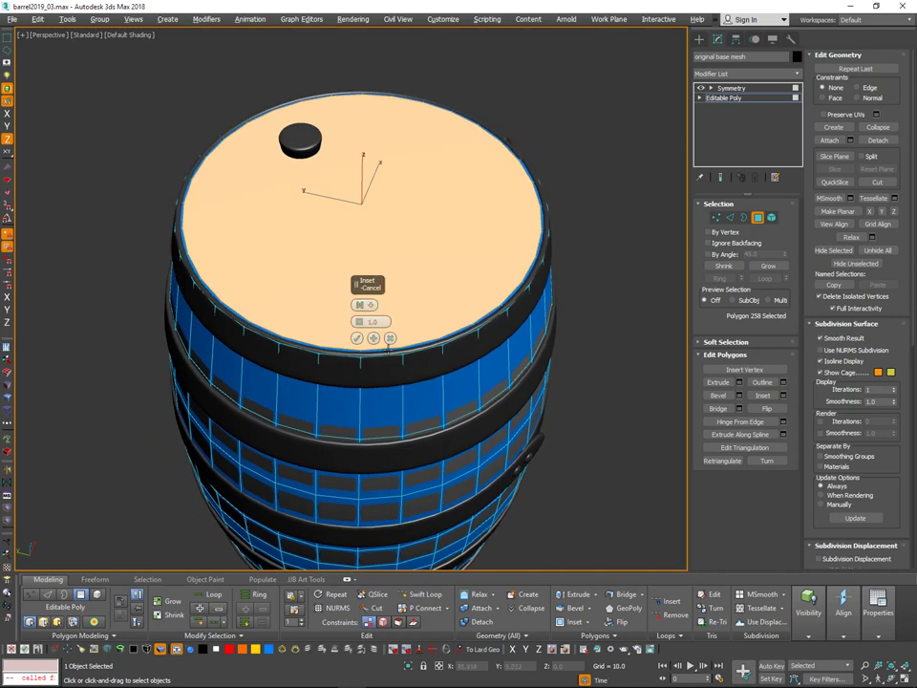
{"action": "left_click", "coordinate": [389, 338]}
{"action": "scroll", "coordinate": [373, 284], "scroll_direction": "up", "scroll_amount": 2}
{"action": "key", "text": "shift+i"}
{"action": "left_click_drag", "start_coordinate": [371, 272], "coordinate": [371, 277]}
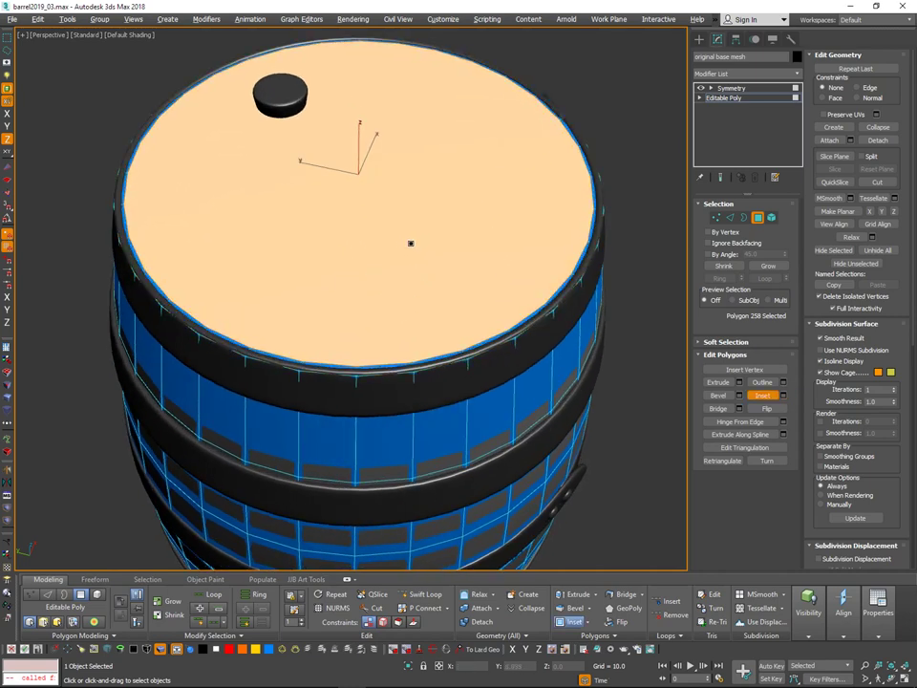
{"action": "key", "text": "ctrl+z"}
{"action": "middle_click_drag", "start_coordinate": [333, 219], "coordinate": [343, 256]}
{"action": "scroll", "coordinate": [331, 258], "scroll_direction": "up", "scroll_amount": 3}
{"action": "left_click_drag", "start_coordinate": [333, 254], "coordinate": [333, 256]}
{"action": "key", "text": "ctrl+z"}
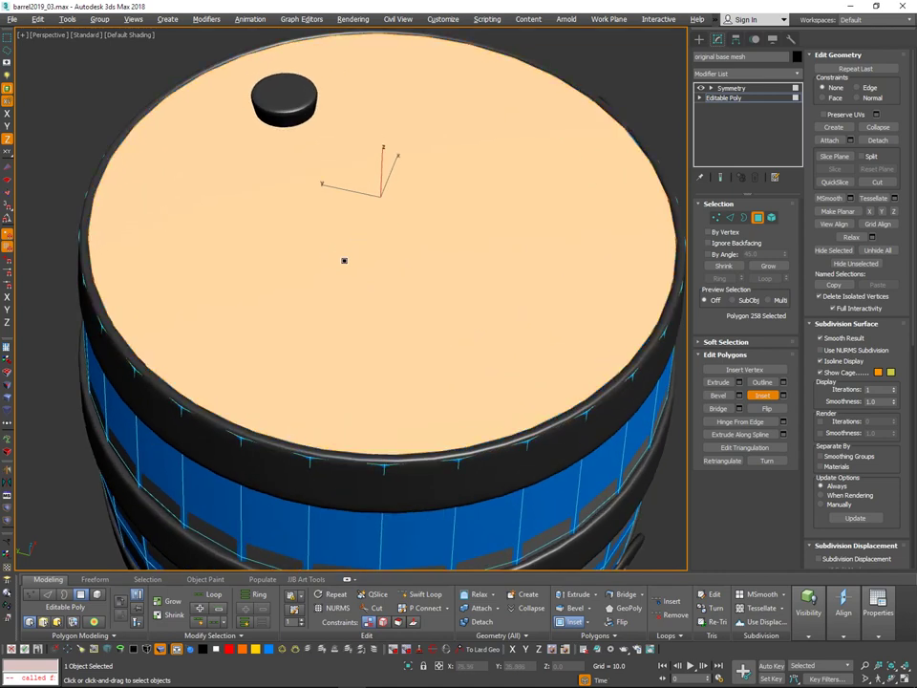
Inset the top cap polygon to form a narrow rim ring and lower it slightly to match the detailed barrel's rim.
{"action": "middle_click_drag", "start_coordinate": [343, 260], "coordinate": [343, 258], "text": "alt"}
{"action": "left_click_drag", "start_coordinate": [349, 231], "coordinate": [349, 238]}
{"action": "key", "text": "w"}
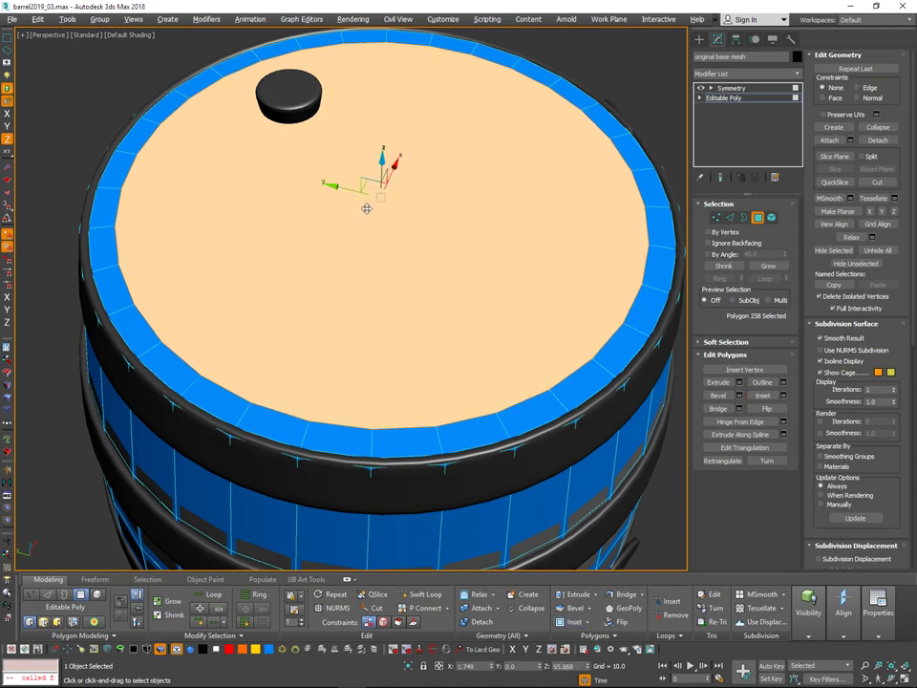
{"action": "middle_click_drag", "start_coordinate": [367, 208], "coordinate": [371, 179], "text": "alt"}
{"action": "mouse_move", "coordinate": [383, 161]}
{"action": "left_mouse_down"}
{"action": "mouse_move", "coordinate": [389, 188]}
{"action": "mouse_move", "coordinate": [382, 172]}
{"action": "left_mouse_up"}
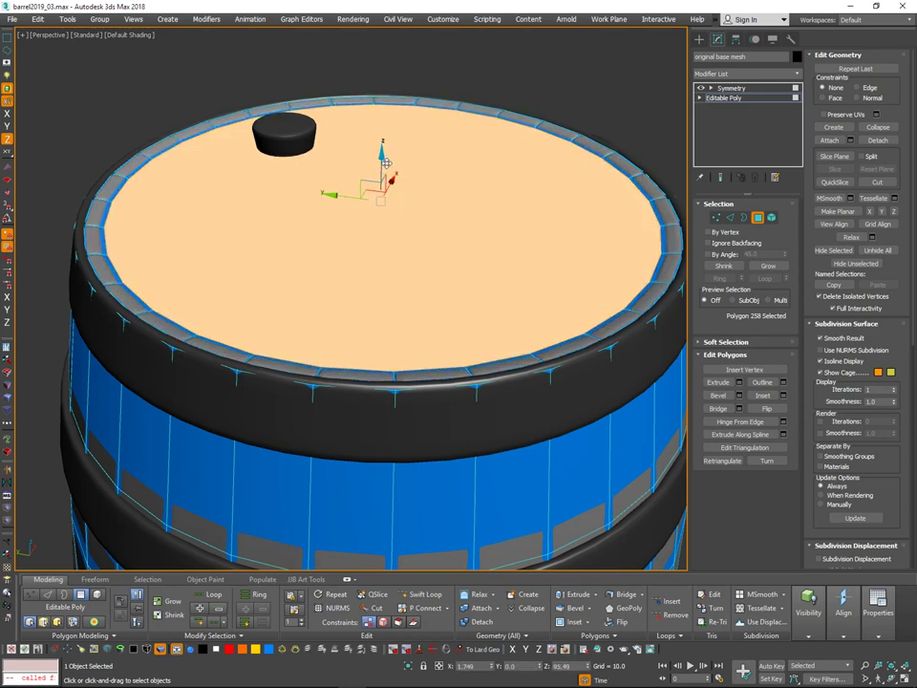
With see-through display, scale the inset cap polygon to about 101% and fine-tune its height against the barrel's rim.
{"action": "key", "text": "alt+x"}
{"action": "middle_click_drag", "start_coordinate": [391, 179], "coordinate": [370, 199], "text": "alt"}
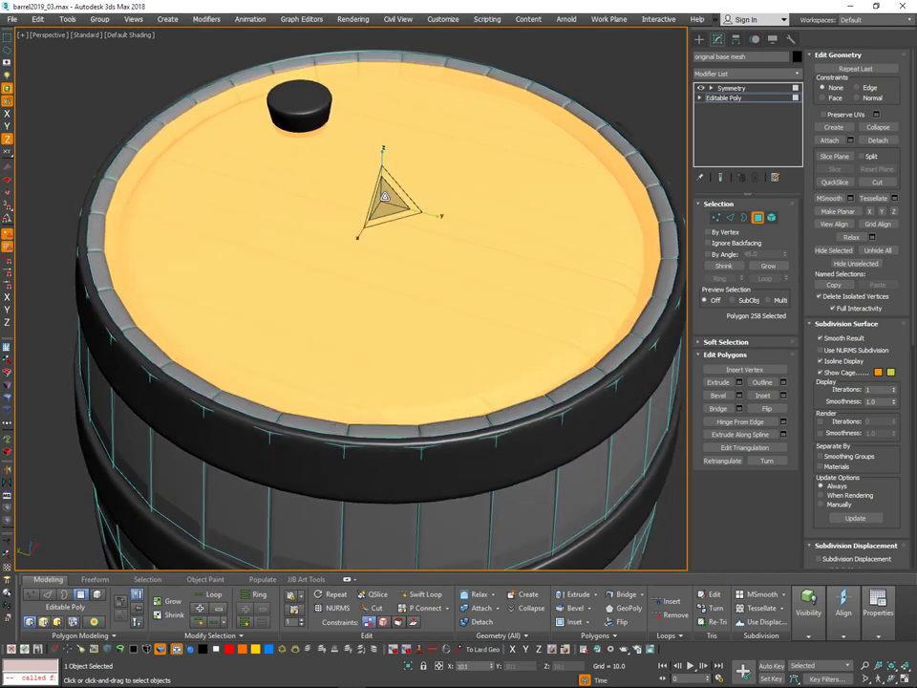
{"action": "mouse_move", "coordinate": [398, 181]}
{"action": "middle_mouse_down", "text": "alt"}
{"action": "mouse_move", "coordinate": [398, 204]}
{"action": "mouse_move", "coordinate": [405, 163]}
{"action": "middle_mouse_up", "text": "alt"}
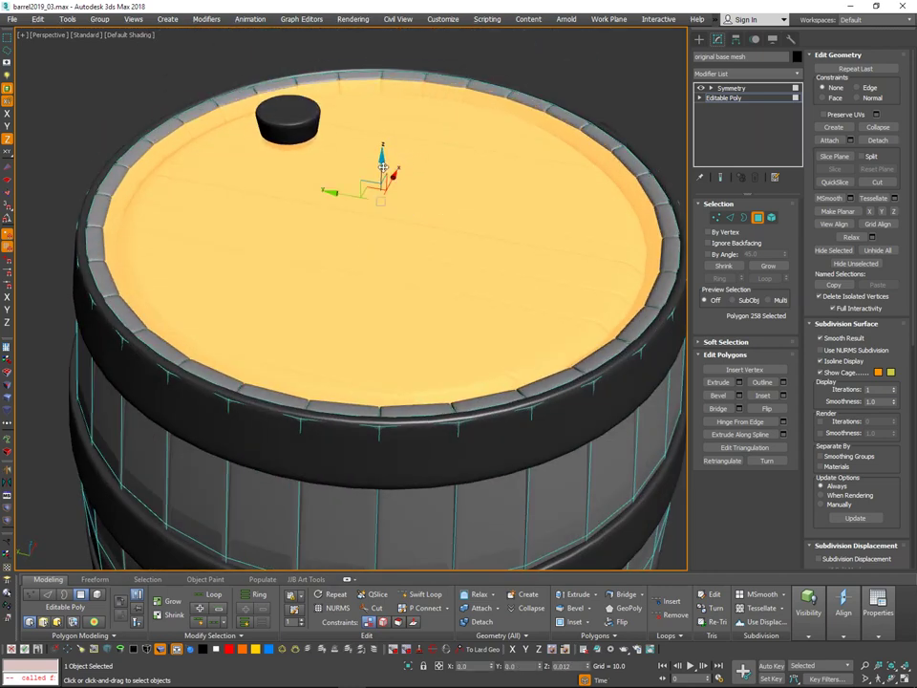
{"action": "left_click_drag", "start_coordinate": [383, 161], "coordinate": [383, 156]}
{"action": "key", "text": "alt+x"}
{"action": "middle_click_drag", "start_coordinate": [437, 147], "coordinate": [403, 153], "text": "alt"}
Inset the top cap polygon again and scale it up to leave a thin second ring inside the rim.
{"action": "key", "text": "i"}
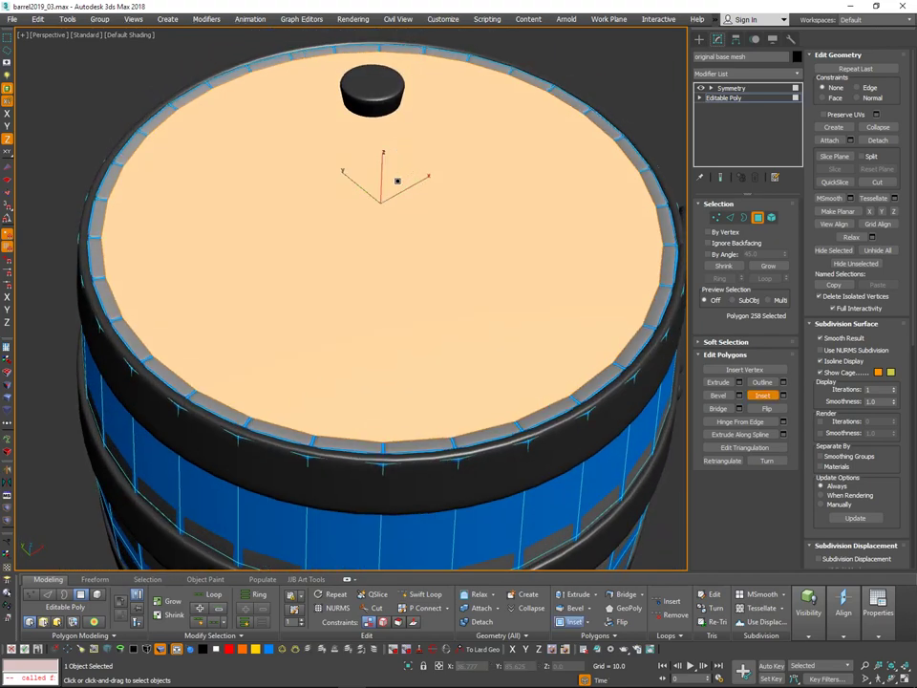
{"action": "left_click_drag", "start_coordinate": [399, 180], "coordinate": [401, 179]}
{"action": "key", "text": "v"}
{"action": "mouse_move", "coordinate": [404, 175]}
{"action": "middle_mouse_down", "text": "alt"}
{"action": "mouse_move", "coordinate": [401, 188]}
{"action": "mouse_move", "coordinate": [399, 168]}
{"action": "mouse_move", "coordinate": [397, 180]}
{"action": "middle_mouse_up", "text": "alt"}
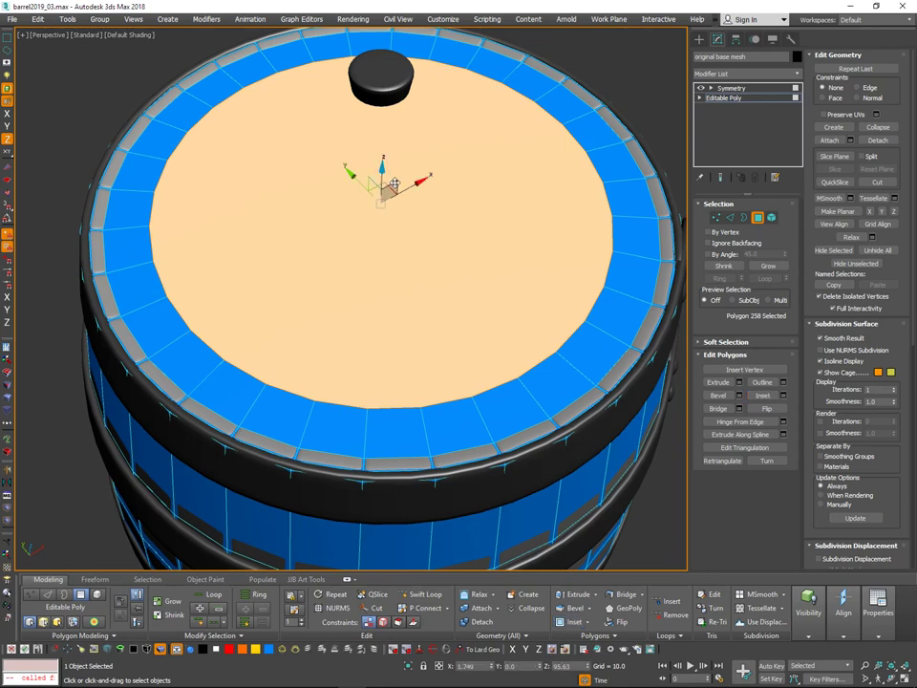
{"action": "key", "text": "r"}
{"action": "left_click_drag", "start_coordinate": [386, 197], "coordinate": [388, 183]}
{"action": "key", "text": "v"}
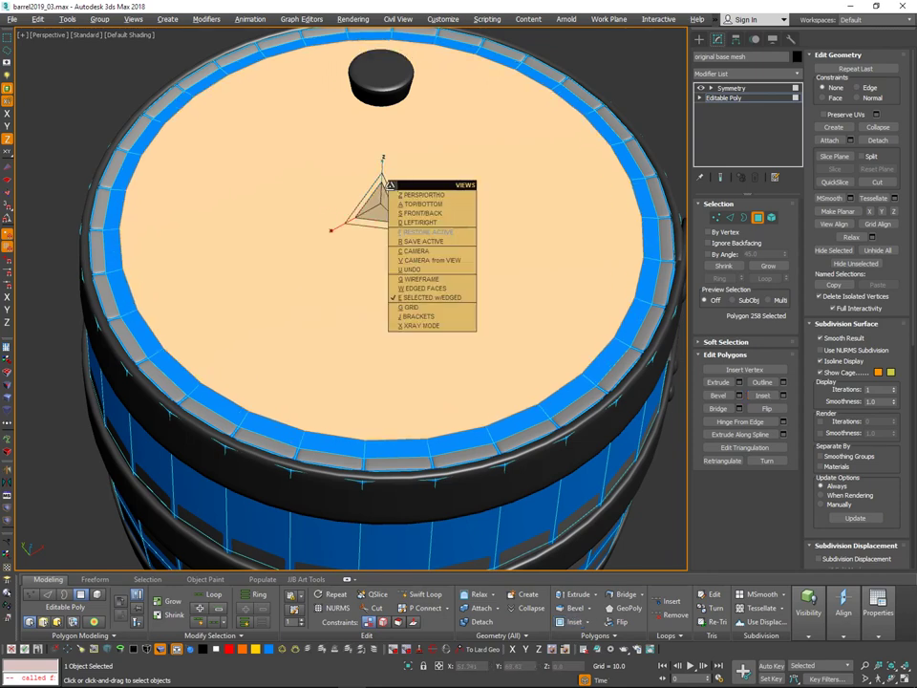
Lower the inner cap polygon to the recessed lid planks in see-through display and scale it to about 95%.
{"action": "middle_click_drag", "start_coordinate": [389, 180], "coordinate": [386, 174], "text": "alt"}
{"action": "left_click_drag", "start_coordinate": [382, 177], "coordinate": [385, 177]}
{"action": "middle_click_drag", "start_coordinate": [429, 154], "coordinate": [392, 169], "text": "alt"}
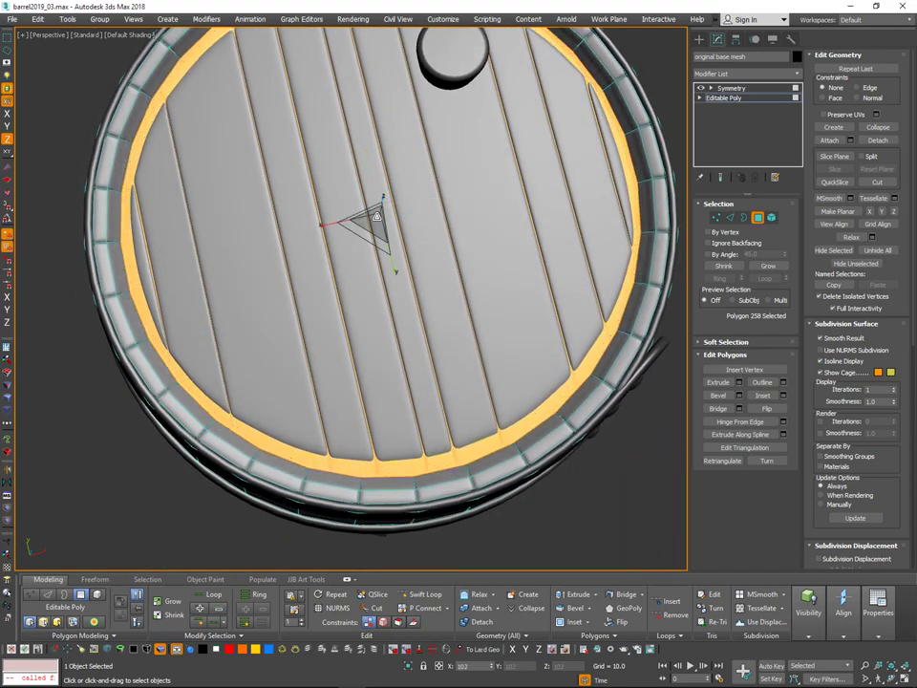
{"action": "mouse_move", "coordinate": [376, 217]}
{"action": "middle_mouse_down", "text": "alt"}
{"action": "mouse_move", "coordinate": [392, 149]}
{"action": "mouse_move", "coordinate": [388, 231]}
{"action": "mouse_move", "coordinate": [418, 180]}
{"action": "mouse_move", "coordinate": [415, 199]}
{"action": "mouse_move", "coordinate": [382, 212]}
{"action": "middle_mouse_up", "text": "alt"}
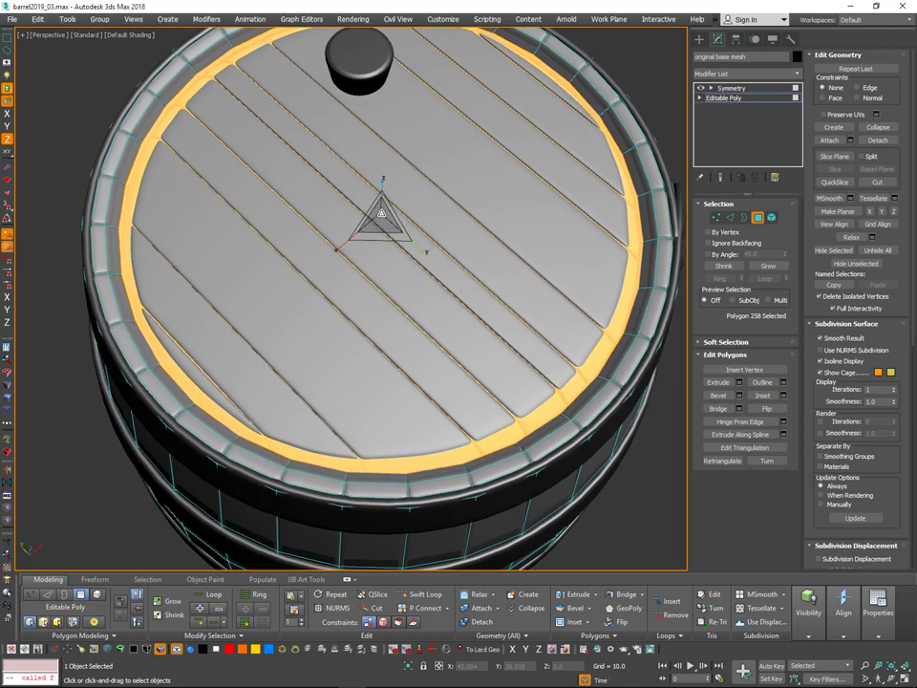
{"action": "left_click_drag", "start_coordinate": [381, 213], "coordinate": [382, 216]}
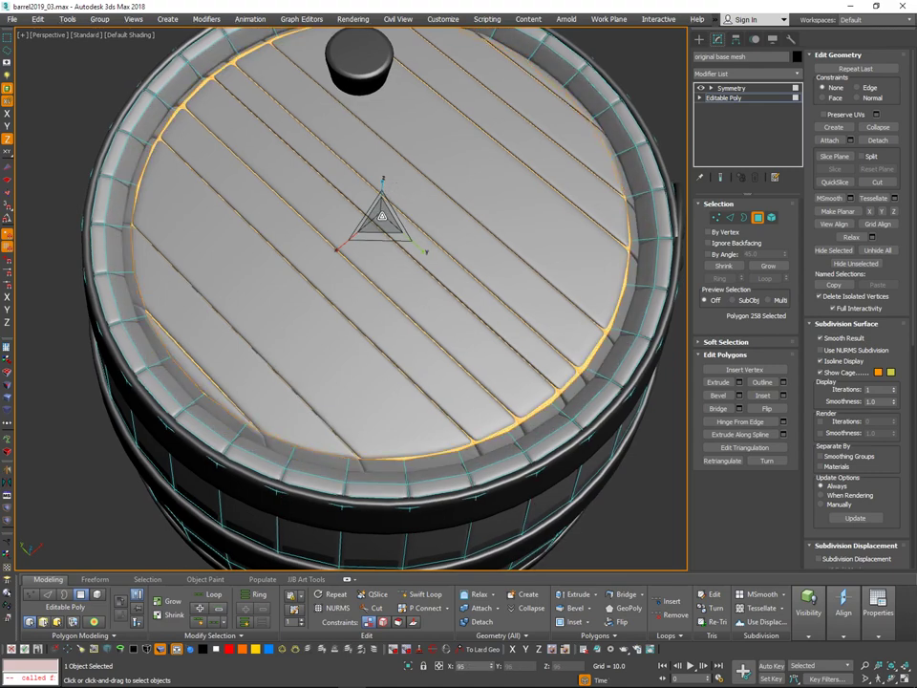
Examine from several angles how the recessed cap polygon and inner wall follow the detailed barrel's lid and rim.
{"action": "middle_click_drag", "start_coordinate": [401, 201], "coordinate": [401, 231], "text": "alt"}
{"action": "middle_click_drag", "start_coordinate": [548, 152], "coordinate": [552, 251]}
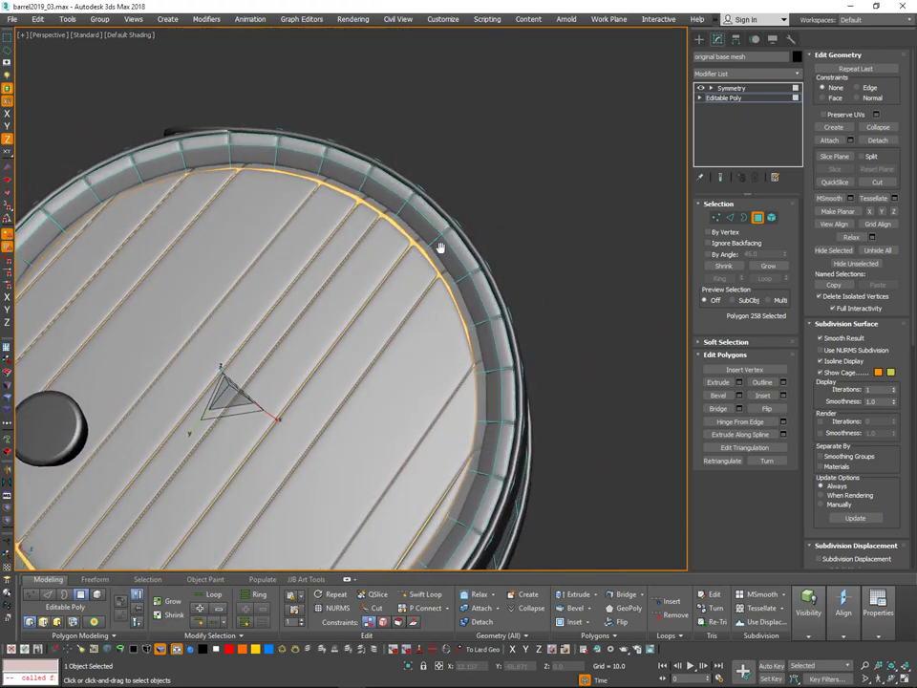
{"action": "middle_click_drag", "start_coordinate": [441, 247], "coordinate": [503, 291]}
{"action": "scroll", "coordinate": [360, 230], "scroll_direction": "up", "scroll_amount": 6}
{"action": "scroll", "coordinate": [365, 215], "scroll_direction": "down", "scroll_amount": 10}
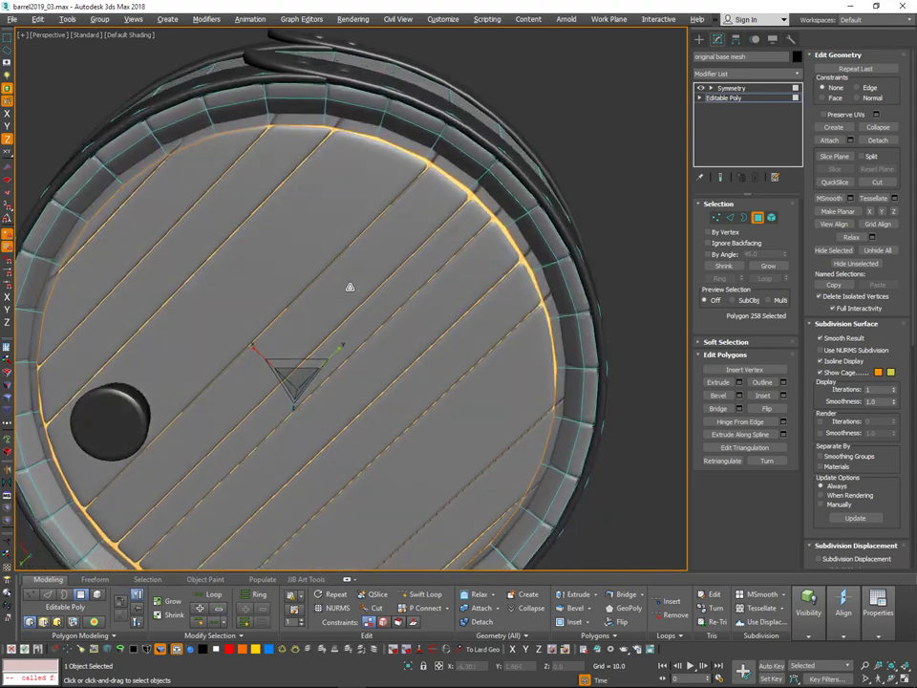
{"action": "middle_click_drag", "start_coordinate": [349, 287], "coordinate": [299, 208], "text": "alt"}
{"action": "middle_click_drag", "start_coordinate": [101, 320], "coordinate": [268, 376]}
{"action": "scroll", "coordinate": [316, 353], "scroll_direction": "up", "scroll_amount": 8}
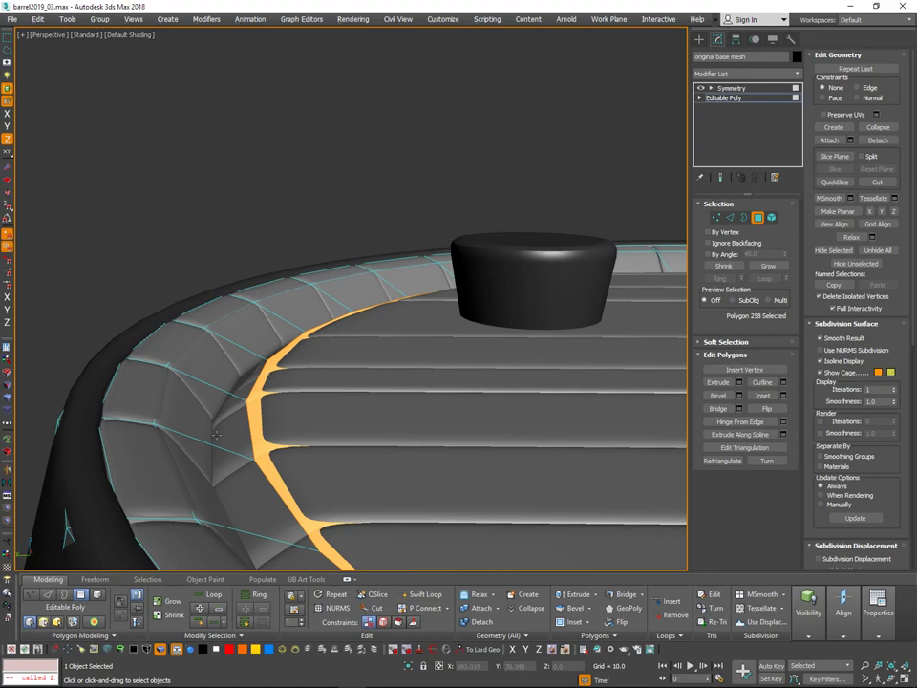
{"action": "middle_click_drag", "start_coordinate": [217, 434], "coordinate": [282, 517], "text": "alt"}
{"action": "scroll", "coordinate": [229, 507], "scroll_direction": "down", "scroll_amount": 6}
{"action": "middle_click_drag", "start_coordinate": [468, 414], "coordinate": [175, 426]}
{"action": "scroll", "coordinate": [404, 410], "scroll_direction": "down", "scroll_amount": 3}
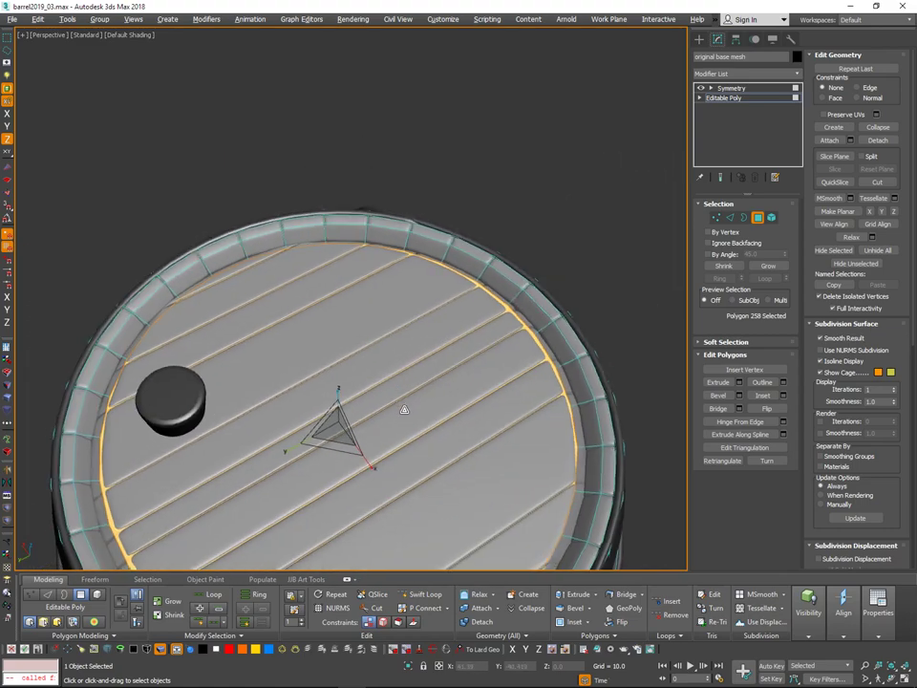
{"action": "middle_click_drag", "start_coordinate": [404, 409], "coordinate": [559, 279], "text": "alt"}
{"action": "middle_click_drag", "start_coordinate": [169, 393], "coordinate": [220, 317], "text": "alt"}
{"action": "scroll", "coordinate": [109, 414], "scroll_direction": "up", "scroll_amount": 5}
{"action": "scroll", "coordinate": [109, 414], "scroll_direction": "up", "scroll_amount": 5}
{"action": "scroll", "coordinate": [119, 389], "scroll_direction": "down", "scroll_amount": 5}
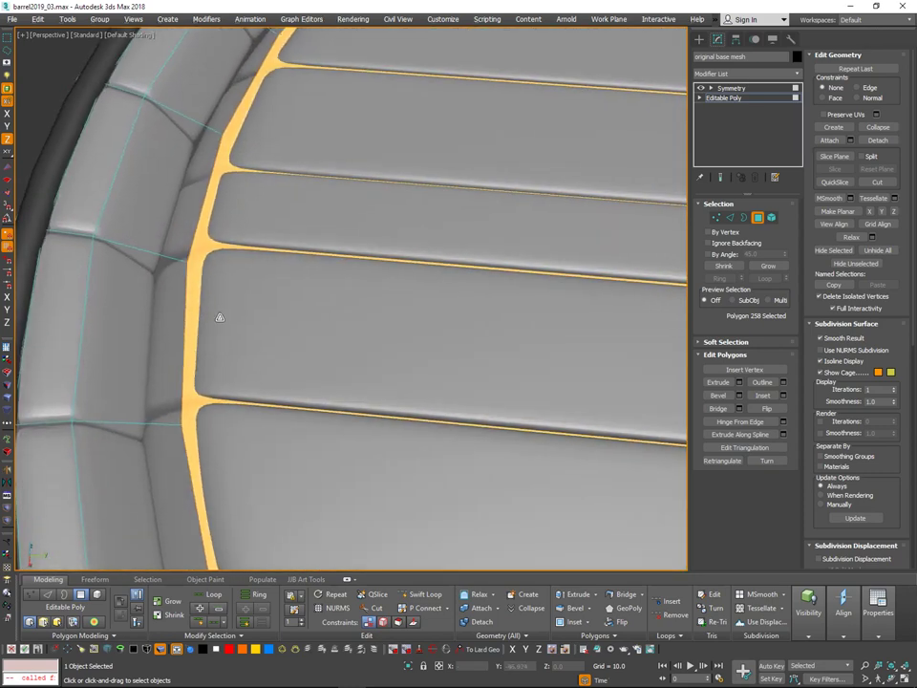
Select one polygon of the rim's inner wall and examine its slope against the detailed staves.
{"action": "left_click", "coordinate": [139, 340]}
{"action": "middle_click_drag", "start_coordinate": [141, 340], "coordinate": [201, 282], "text": "alt"}
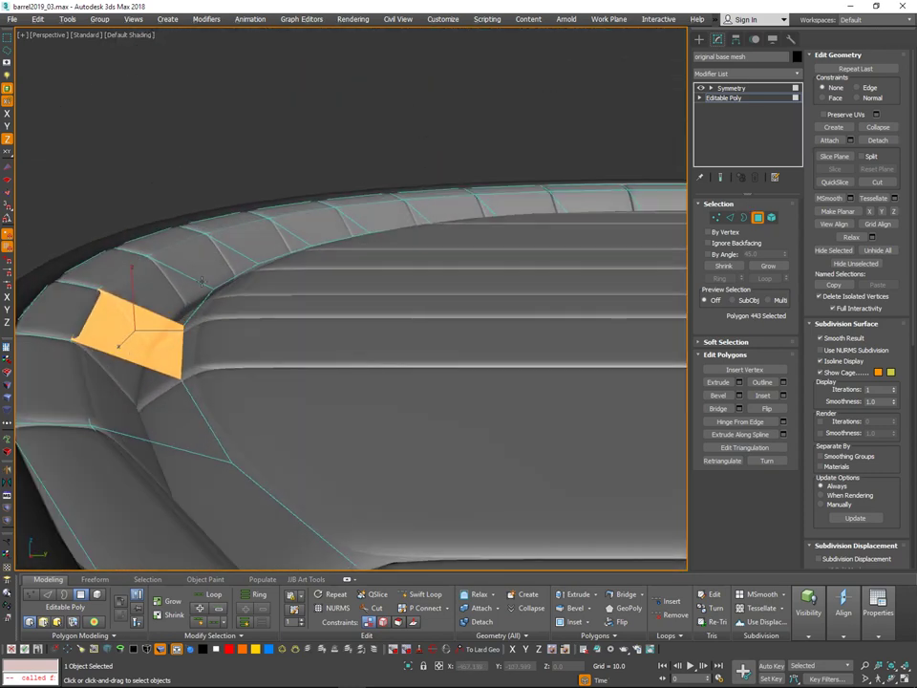
{"action": "left_click", "coordinate": [243, 326]}
{"action": "mouse_move", "coordinate": [141, 372]}
{"action": "middle_mouse_down", "text": "alt"}
{"action": "mouse_move", "coordinate": [144, 347]}
{"action": "mouse_move", "coordinate": [142, 359]}
{"action": "middle_mouse_up", "text": "alt"}
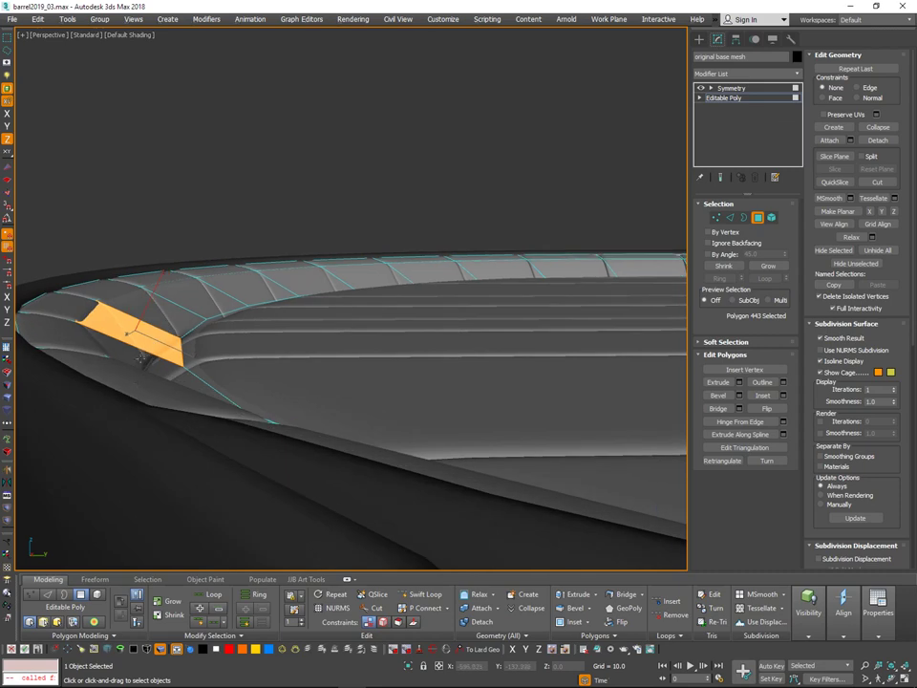
{"action": "middle_click_drag", "start_coordinate": [237, 288], "coordinate": [249, 314], "text": "alt"}
{"action": "right_click", "coordinate": [250, 314]}
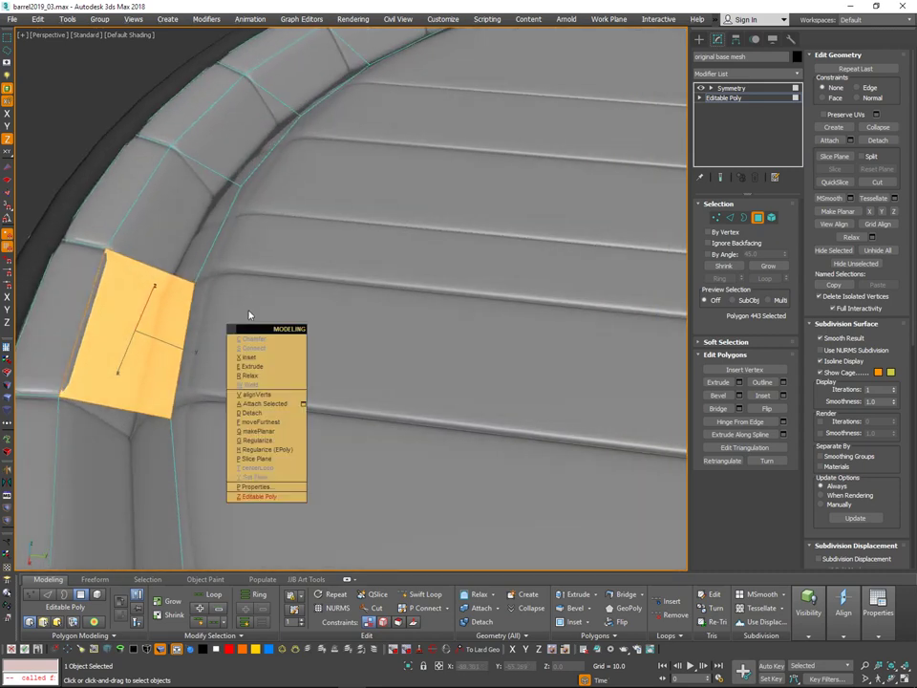
{"action": "left_click", "coordinate": [174, 373]}
{"action": "right_click", "coordinate": [275, 304], "text": "alt"}
{"action": "left_click", "coordinate": [295, 317]}
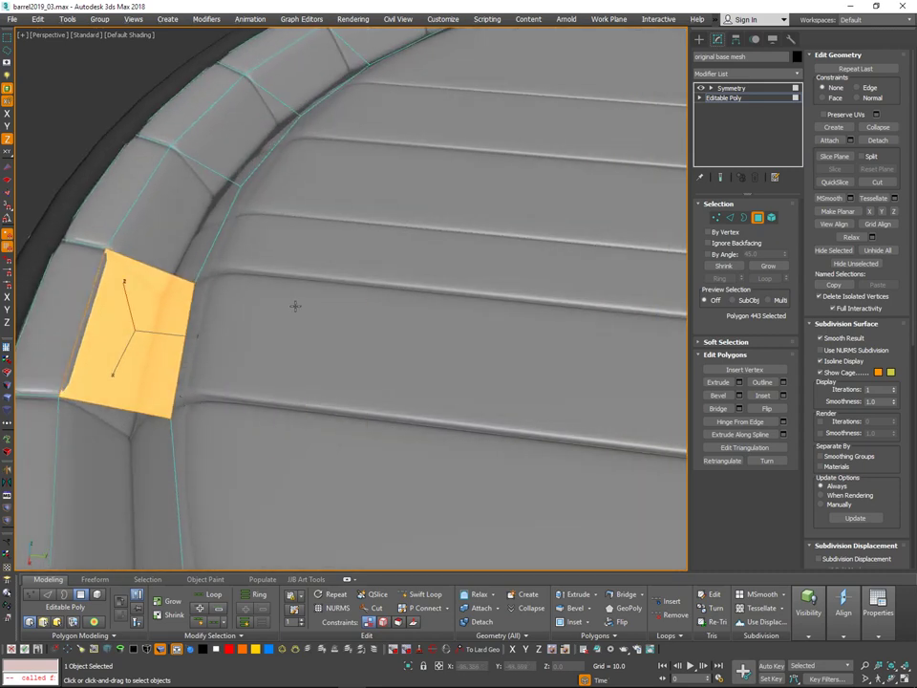
Select the recessed cap polygon again and check its outline against the lid planks.
{"action": "scroll", "coordinate": [287, 301], "scroll_direction": "down", "scroll_amount": 5}
{"action": "scroll", "coordinate": [285, 300], "scroll_direction": "down", "scroll_amount": 5}
{"action": "middle_click_drag", "start_coordinate": [272, 344], "coordinate": [258, 336], "text": "alt"}
{"action": "middle_click_drag", "start_coordinate": [387, 317], "coordinate": [225, 354]}
{"action": "middle_click_drag", "start_coordinate": [363, 346], "coordinate": [373, 401], "text": "alt"}
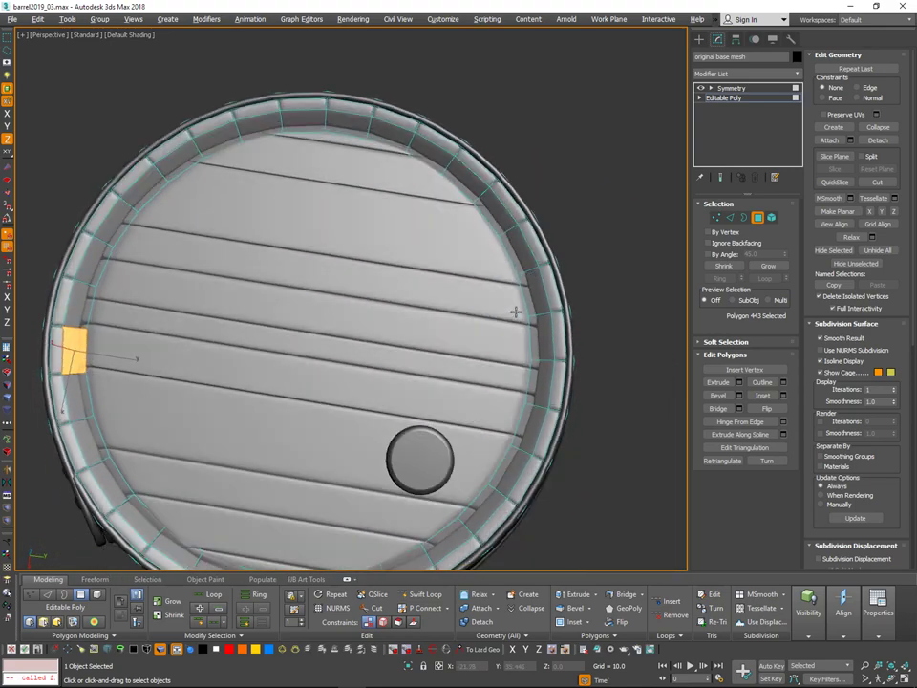
{"action": "middle_click_drag", "start_coordinate": [515, 313], "coordinate": [530, 289], "text": "alt"}
{"action": "left_click", "coordinate": [509, 303]}
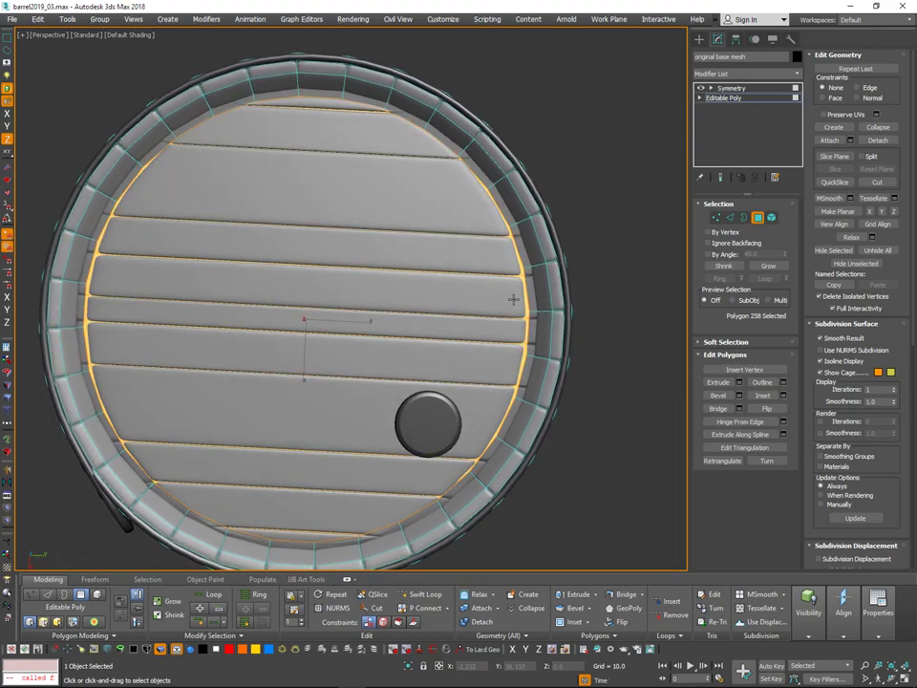
{"action": "middle_click_drag", "start_coordinate": [349, 311], "coordinate": [346, 328], "text": "alt"}
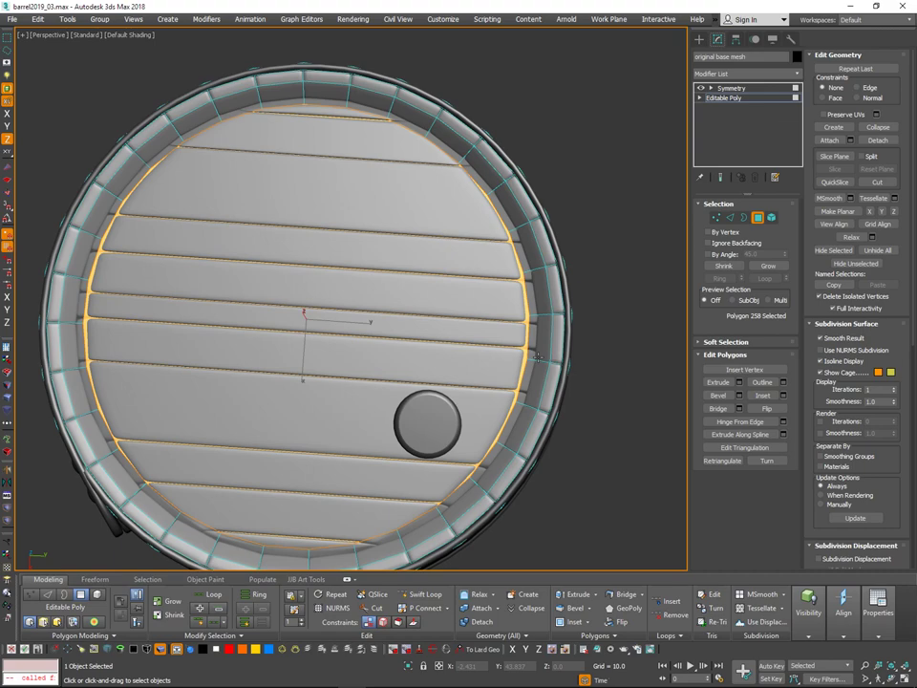
Try scaling the recessed cap polygon to about 104%, check the fit, and undo the change.
{"action": "middle_click_drag", "start_coordinate": [449, 336], "coordinate": [445, 276], "text": "alt"}
{"action": "left_click_drag", "start_coordinate": [298, 314], "coordinate": [300, 309]}
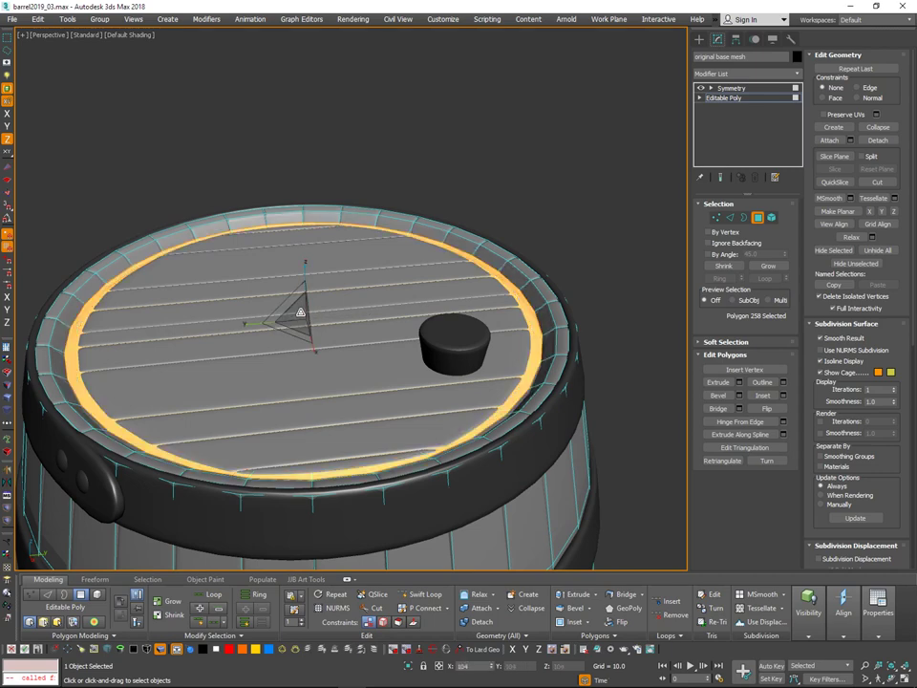
{"action": "middle_click_drag", "start_coordinate": [328, 287], "coordinate": [332, 263], "text": "alt"}
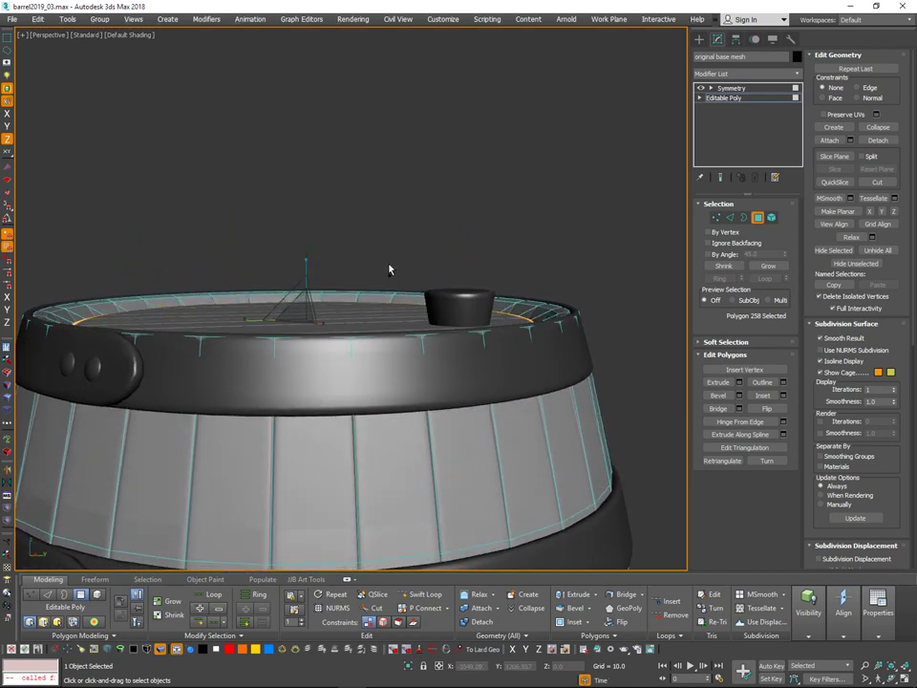
{"action": "middle_click_drag", "start_coordinate": [389, 267], "coordinate": [386, 329], "text": "alt"}
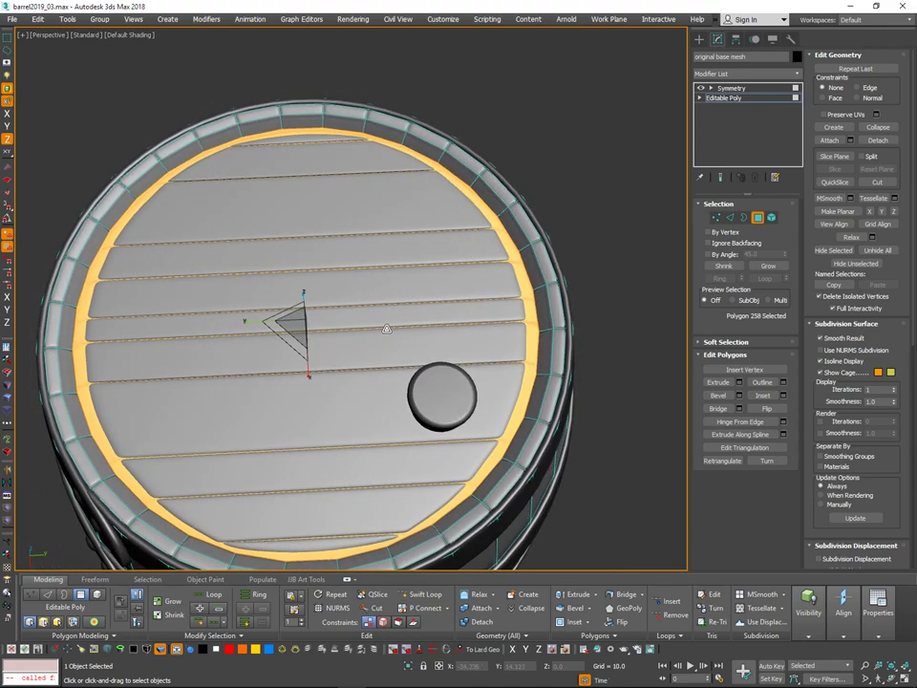
{"action": "left_click", "coordinate": [587, 259]}
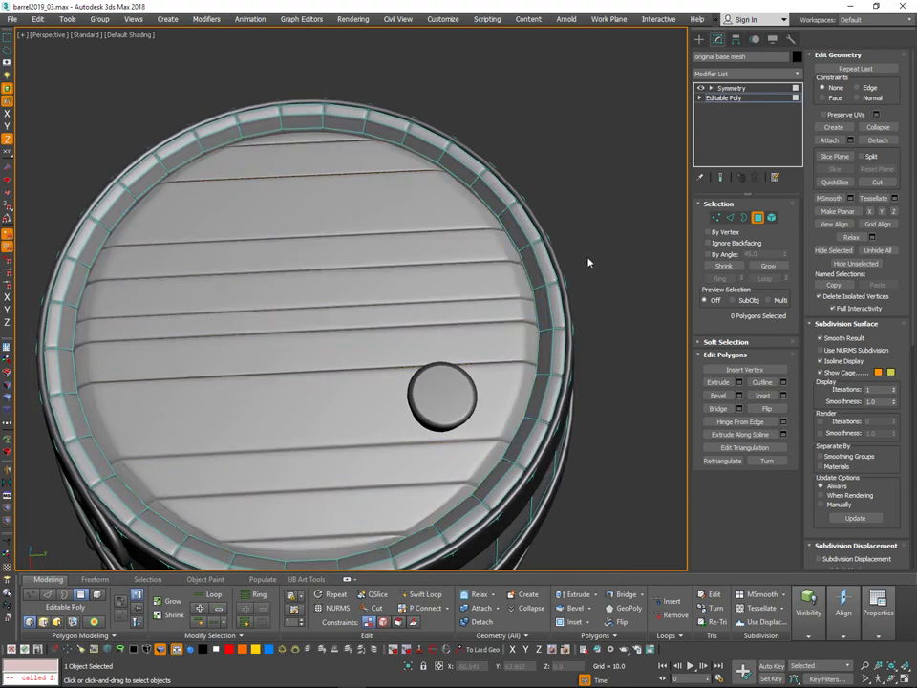
{"action": "middle_click_drag", "start_coordinate": [587, 260], "coordinate": [564, 303], "text": "alt"}
{"action": "key", "text": "ctrl+z"}
{"action": "key", "text": "ctrl+z"}
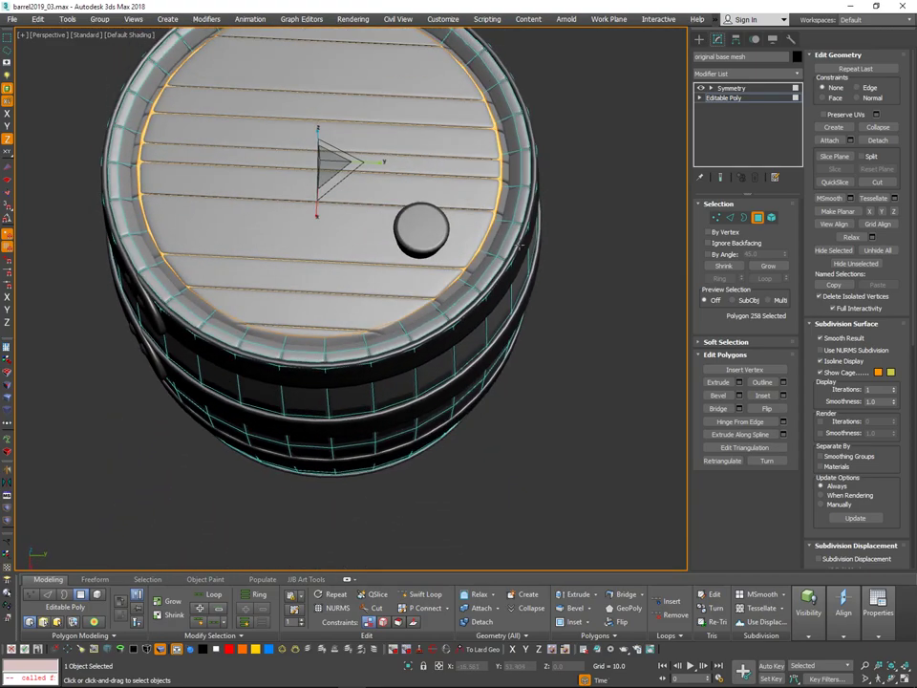
Scale the recessed cap polygon to about 98% to fit the edge of the lid planks.
{"action": "middle_click_drag", "start_coordinate": [343, 140], "coordinate": [335, 107]}
{"action": "middle_click_drag", "start_coordinate": [340, 186], "coordinate": [334, 230]}
{"action": "middle_click_drag", "start_coordinate": [335, 229], "coordinate": [346, 226], "text": "alt"}
{"action": "scroll", "coordinate": [345, 225], "scroll_direction": "up", "scroll_amount": 3}
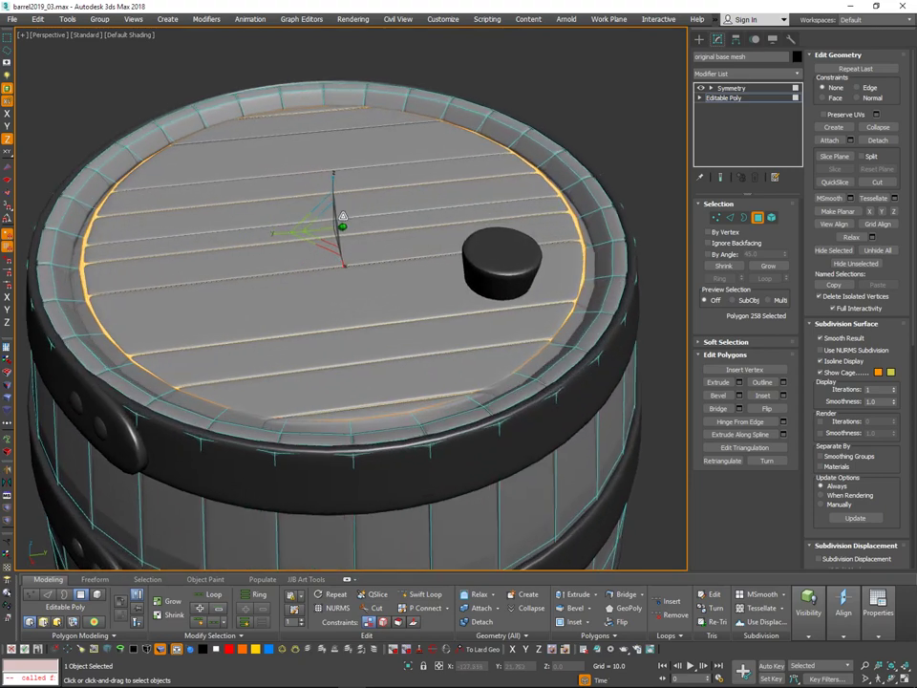
{"action": "left_click_drag", "start_coordinate": [323, 225], "coordinate": [324, 226]}
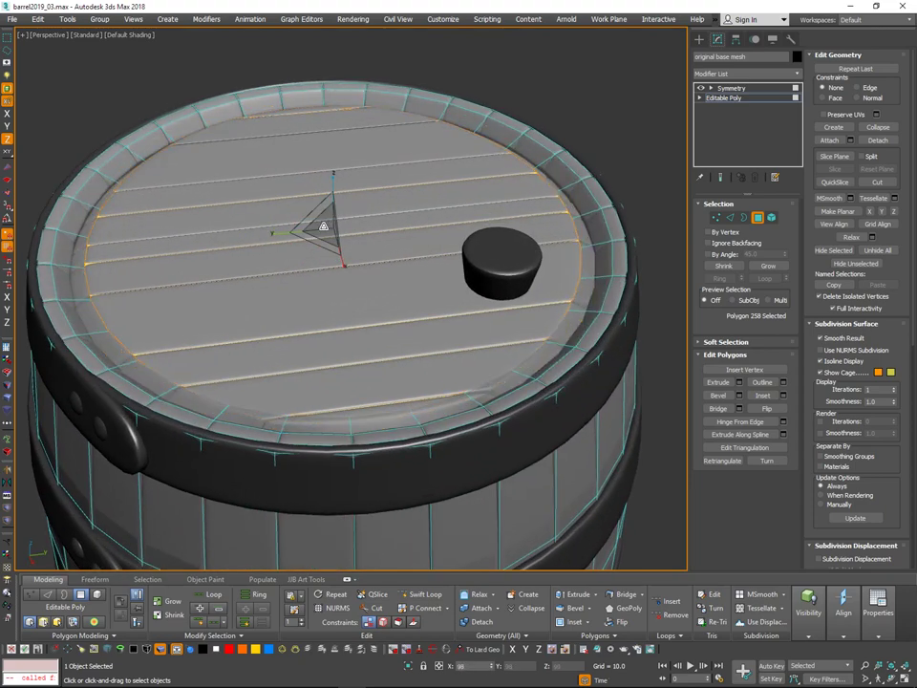
{"action": "middle_click_drag", "start_coordinate": [590, 305], "coordinate": [611, 278], "text": "alt"}
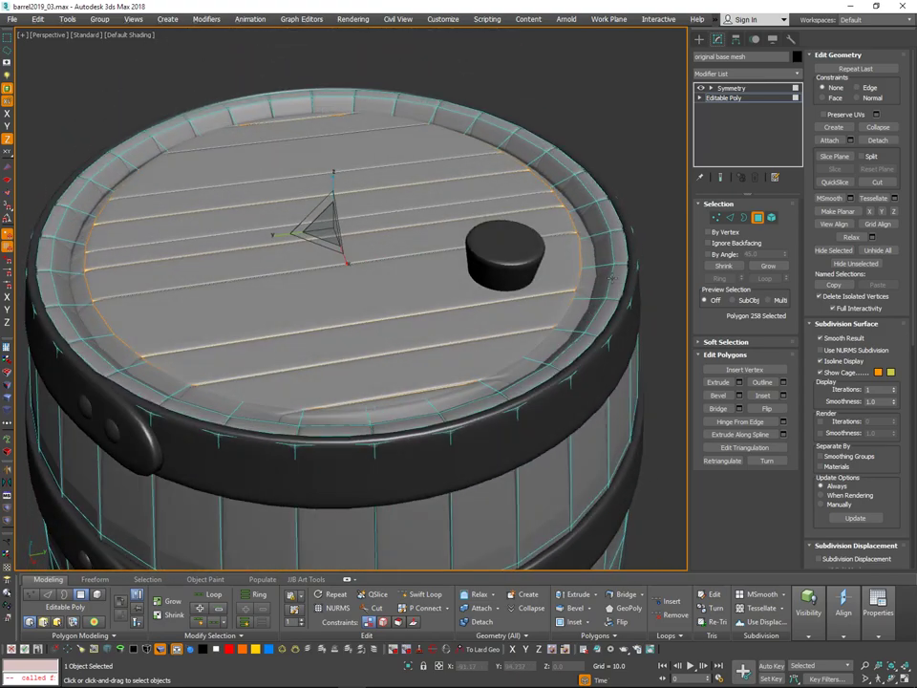
Lower the recessed cap polygon slightly into the detailed lid's planks.
{"action": "middle_click_drag", "start_coordinate": [420, 284], "coordinate": [362, 230], "text": "alt"}
{"action": "key", "text": "w"}
{"action": "left_click_drag", "start_coordinate": [334, 194], "coordinate": [331, 203]}
{"action": "middle_click_drag", "start_coordinate": [458, 411], "coordinate": [456, 461], "text": "alt"}
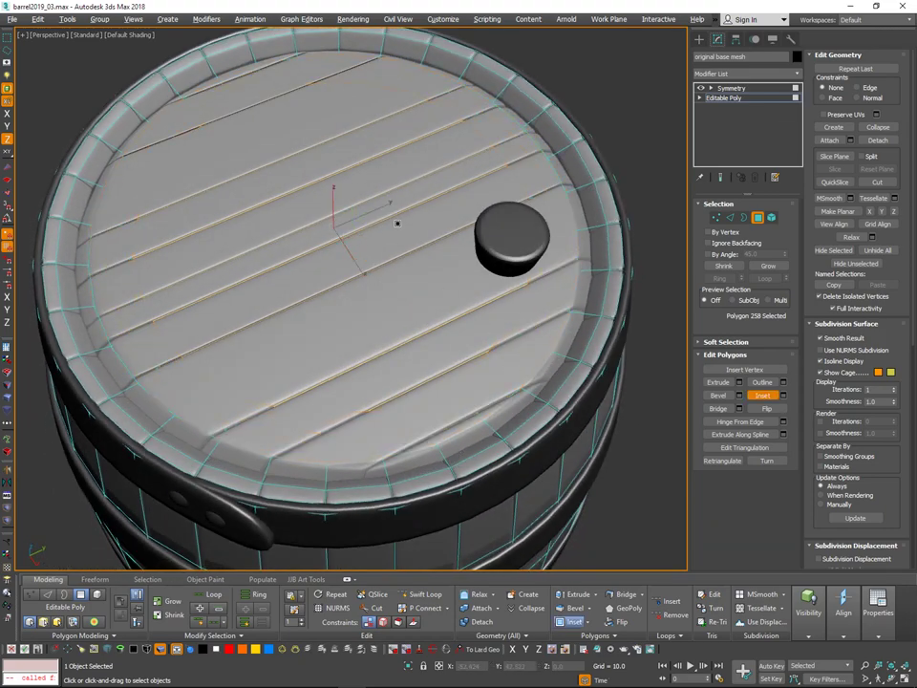
Isolate the base mesh, delete its recessed cap polygon and select the border around the open top.
{"action": "key", "text": "alt+q"}
{"action": "middle_click_drag", "start_coordinate": [435, 226], "coordinate": [406, 229], "text": "alt"}
{"action": "key", "text": "alt+q"}
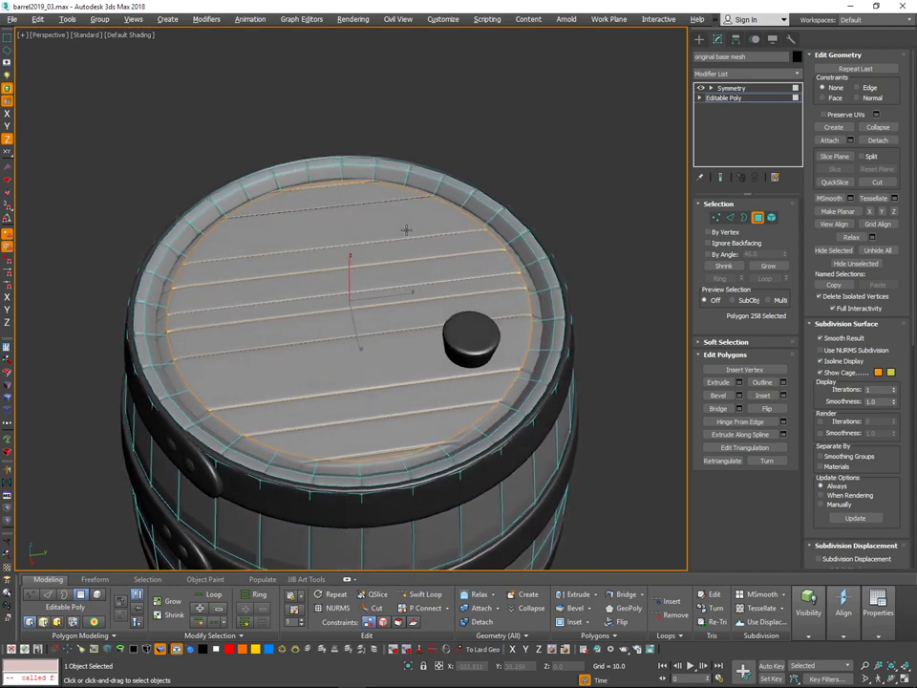
{"action": "key", "text": "ctrl+d"}
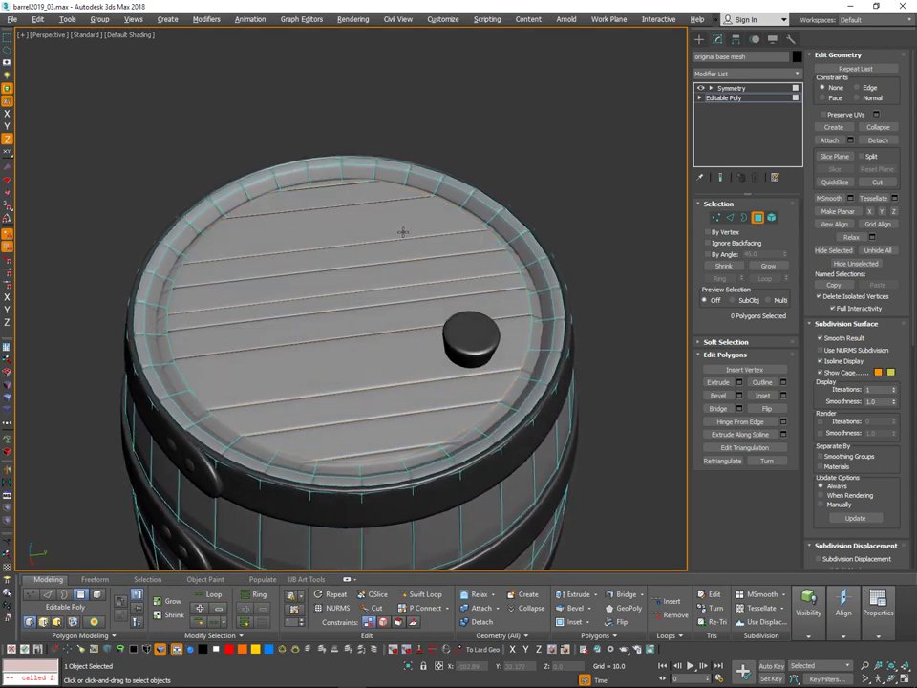
{"action": "left_click", "coordinate": [743, 218]}
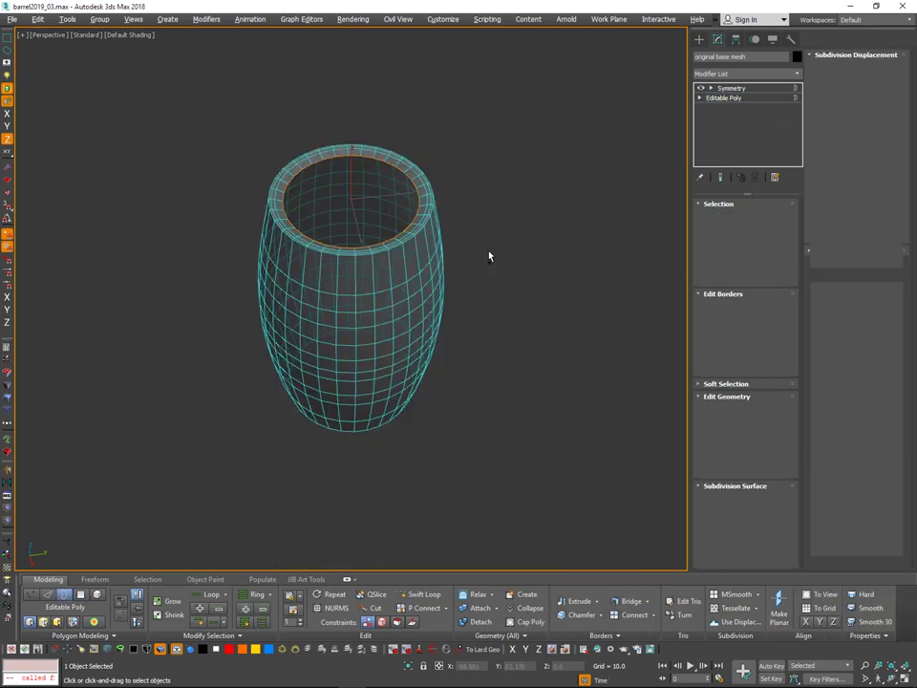
{"action": "middle_click_drag", "start_coordinate": [489, 256], "coordinate": [482, 277], "text": "alt"}
{"action": "middle_click_drag", "start_coordinate": [368, 203], "coordinate": [369, 238]}
{"action": "scroll", "coordinate": [373, 228], "scroll_direction": "up", "scroll_amount": 3}
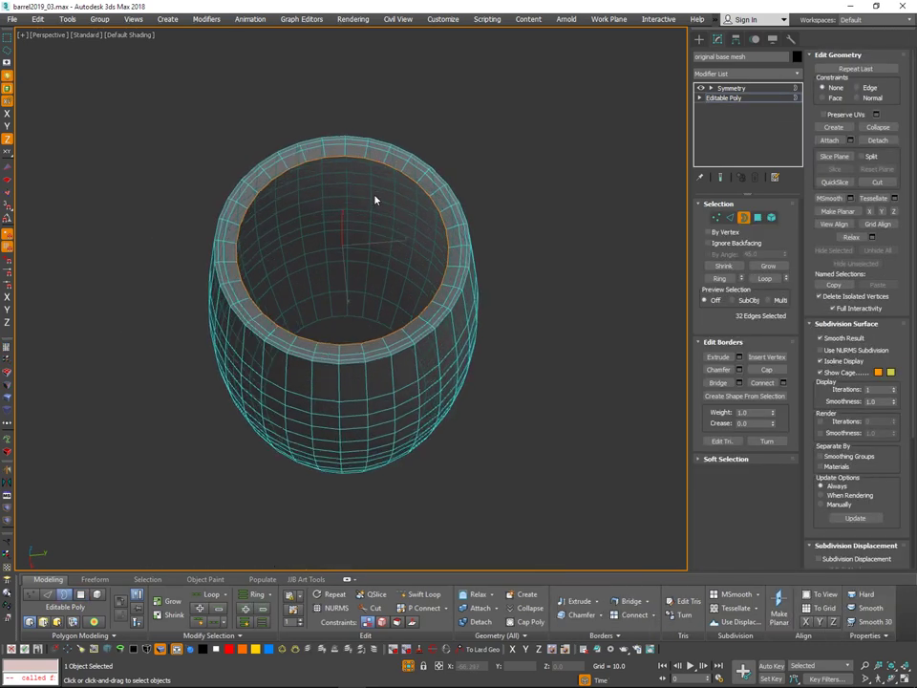
{"action": "middle_click_drag", "start_coordinate": [373, 196], "coordinate": [372, 210]}
{"action": "middle_click_drag", "start_coordinate": [372, 210], "coordinate": [373, 223], "text": "alt"}
Try filling the open top by extruding the border inward and flattening it along the Y axis, and undo it.
{"action": "key", "text": "r"}
{"action": "left_click_drag", "start_coordinate": [289, 264], "coordinate": [478, 246], "text": "shift"}
{"action": "scroll", "coordinate": [346, 277], "scroll_direction": "up", "scroll_amount": 2}
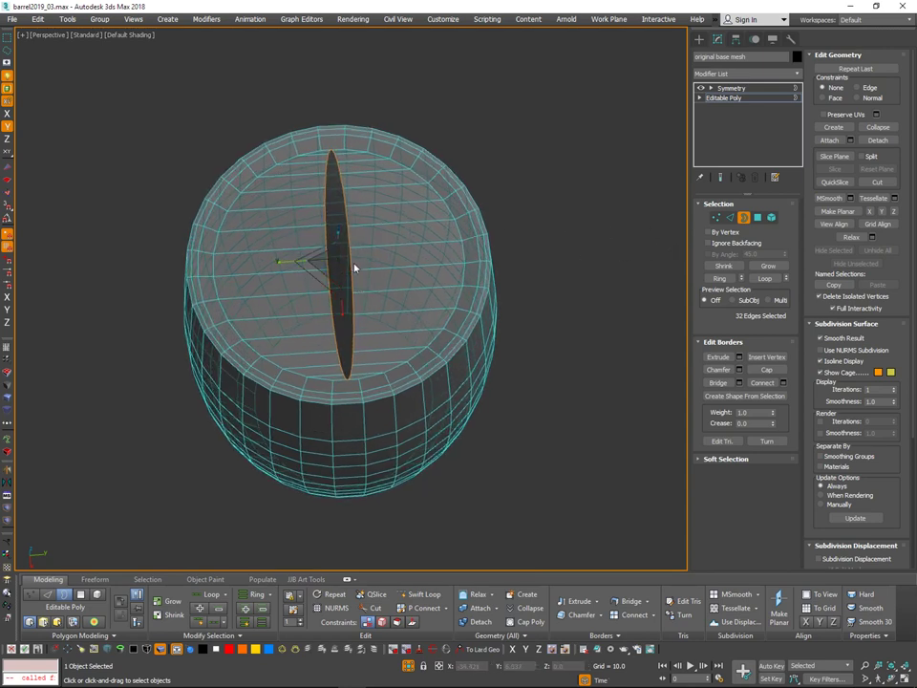
{"action": "left_click_drag", "start_coordinate": [287, 261], "coordinate": [683, 221]}
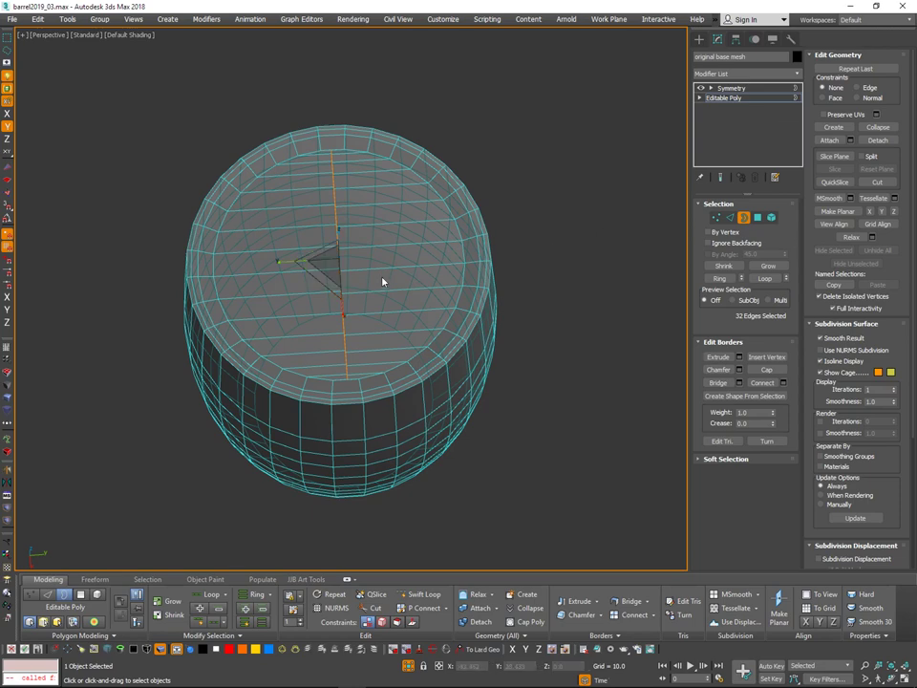
{"action": "scroll", "coordinate": [383, 280], "scroll_direction": "up", "scroll_amount": 3}
{"action": "key", "text": "ctrl+z"}
{"action": "key", "text": "ctrl+z"}
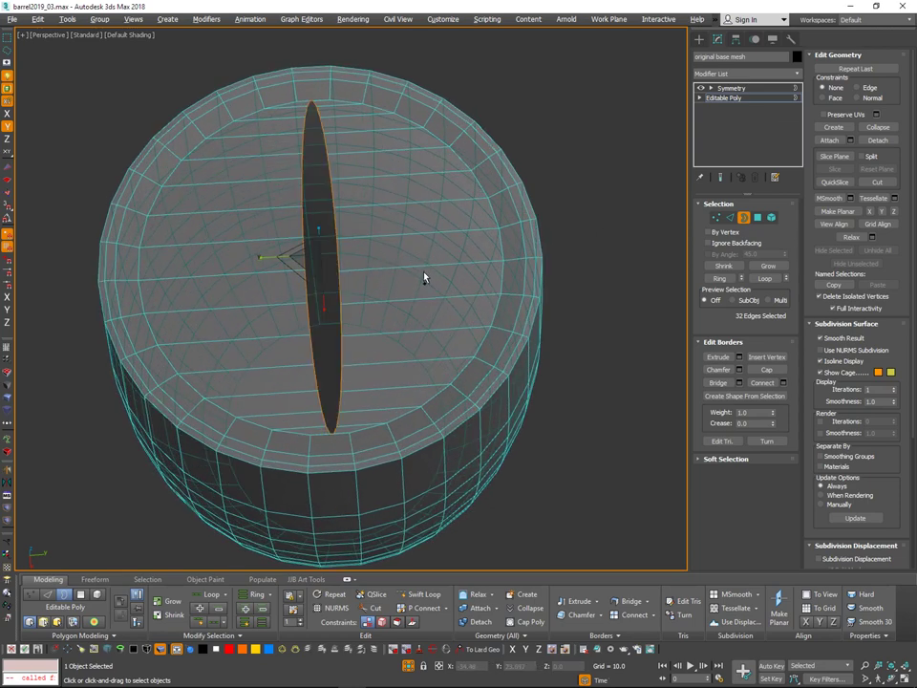
Extrude the open border inward by scaling it flat along the X axis, and shorten the resulting centre line slightly along Y.
{"action": "left_click_drag", "start_coordinate": [322, 315], "coordinate": [331, 23]}
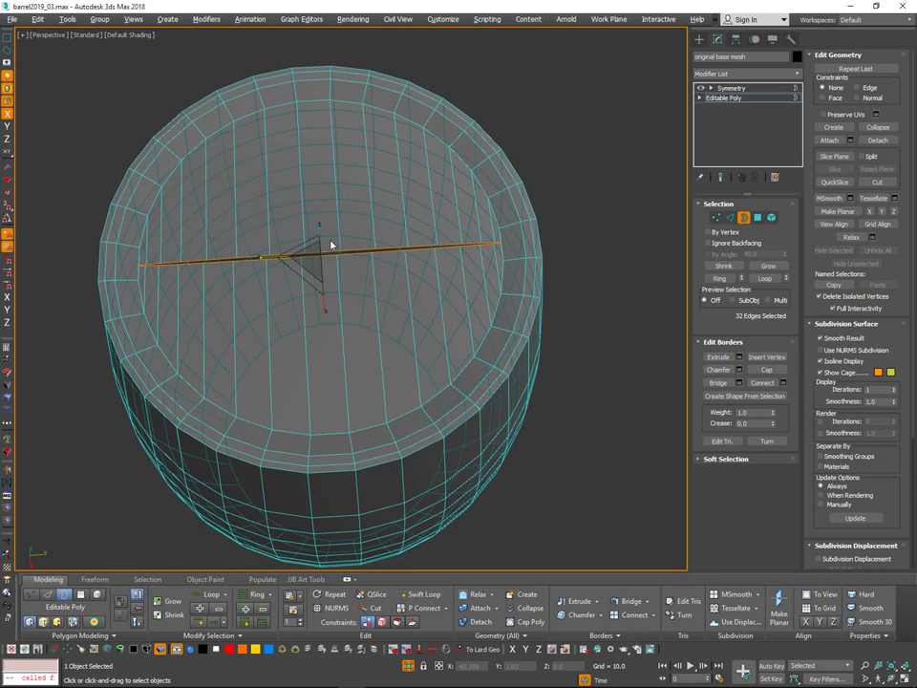
{"action": "scroll", "coordinate": [334, 277], "scroll_direction": "up", "scroll_amount": 3}
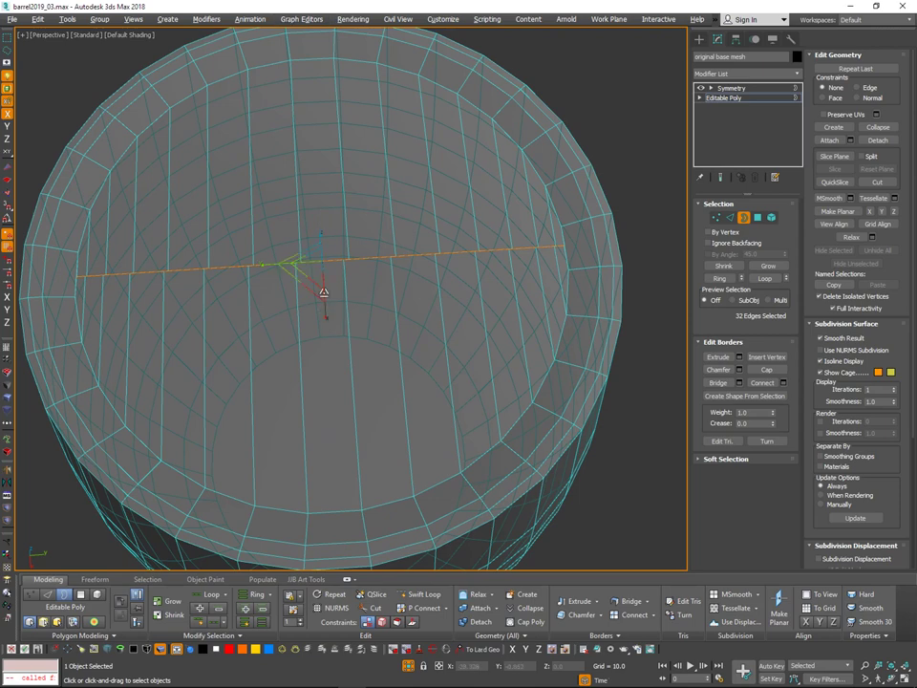
{"action": "left_click_drag", "start_coordinate": [268, 262], "coordinate": [269, 266]}
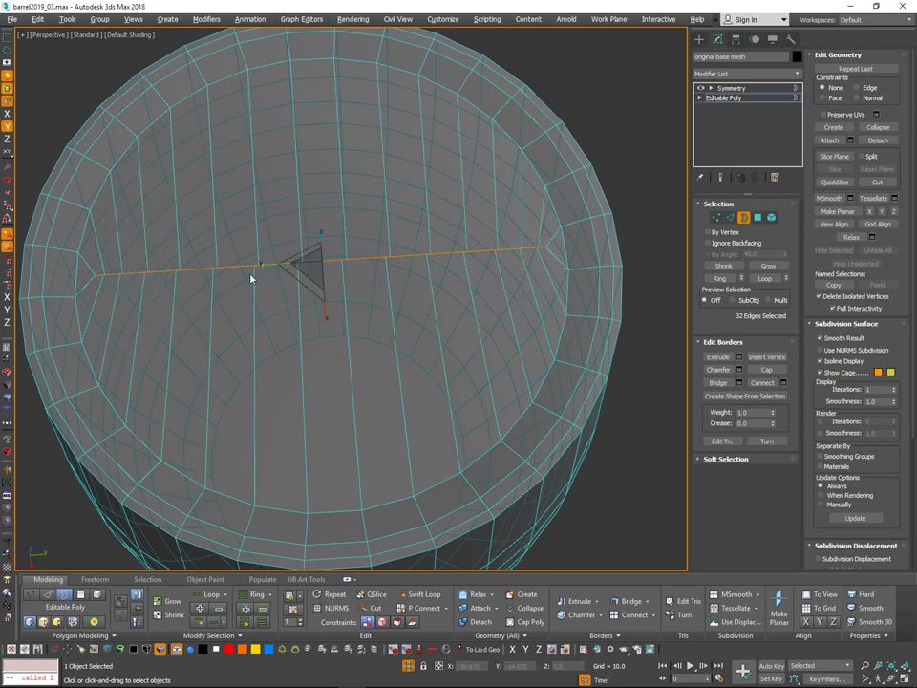
Weld the overlapping vertices along the cap's centre line with a weld threshold of 0.595.
{"action": "mouse_move", "coordinate": [563, 232]}
{"action": "middle_mouse_down", "text": "alt"}
{"action": "mouse_move", "coordinate": [550, 240]}
{"action": "mouse_move", "coordinate": [563, 209]}
{"action": "middle_mouse_up", "text": "alt"}
{"action": "left_click", "coordinate": [718, 218], "text": "ctrl"}
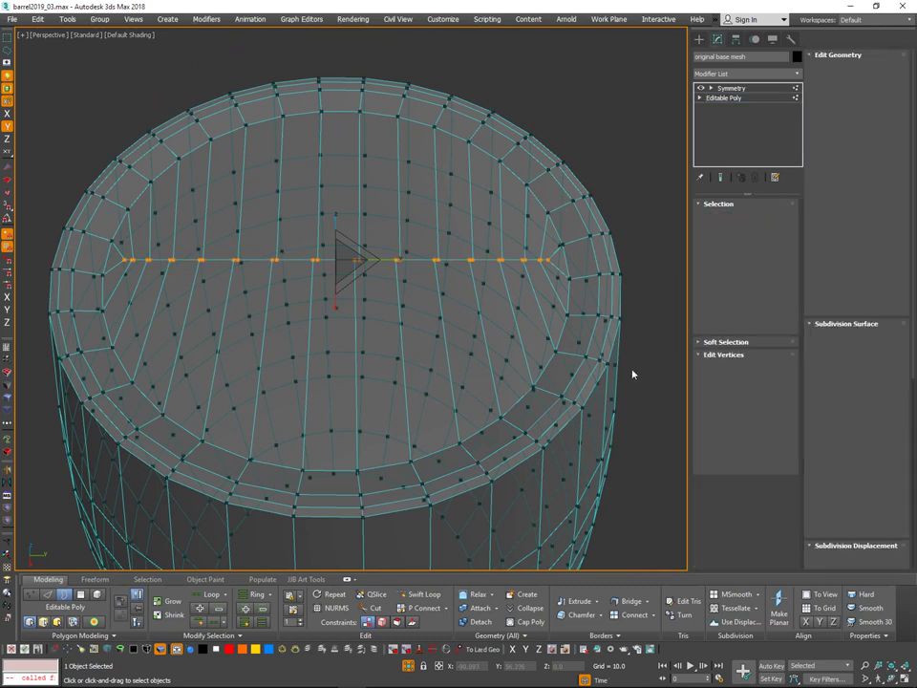
{"action": "left_click", "coordinate": [785, 382]}
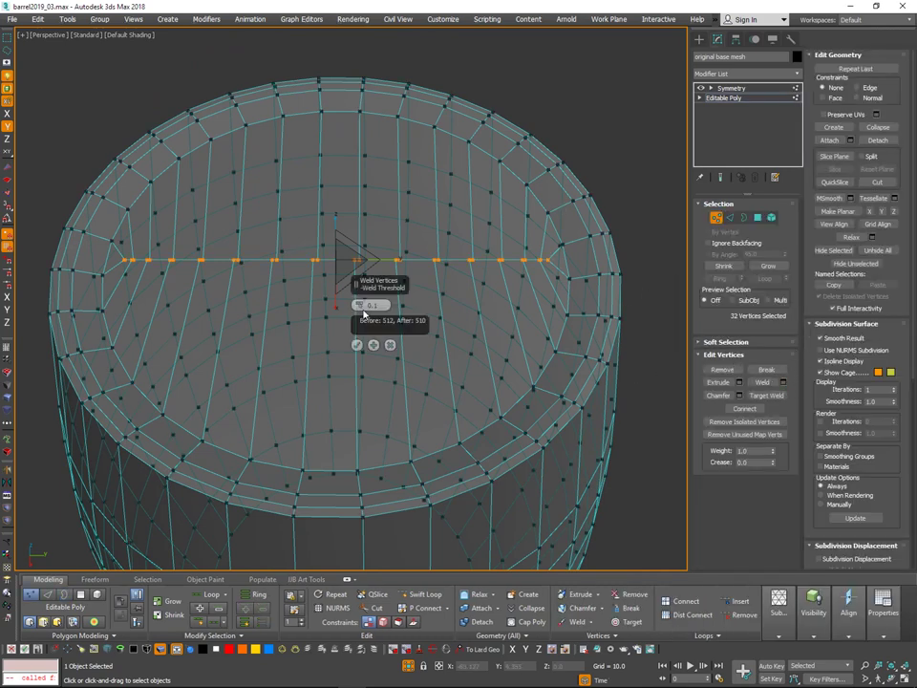
{"action": "left_click_drag", "start_coordinate": [361, 292], "coordinate": [362, 288]}
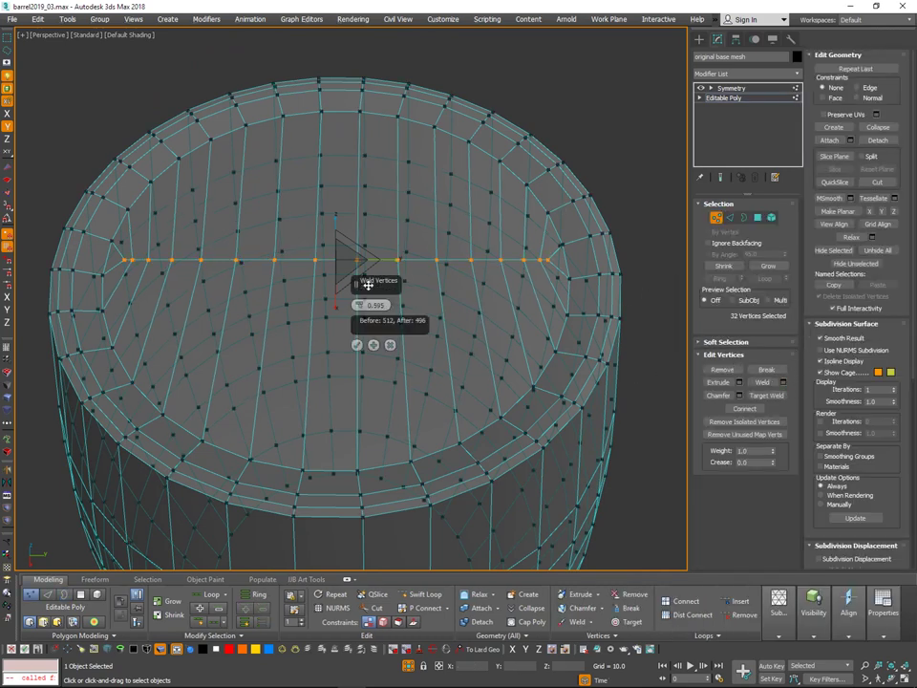
{"action": "left_click", "coordinate": [358, 344]}
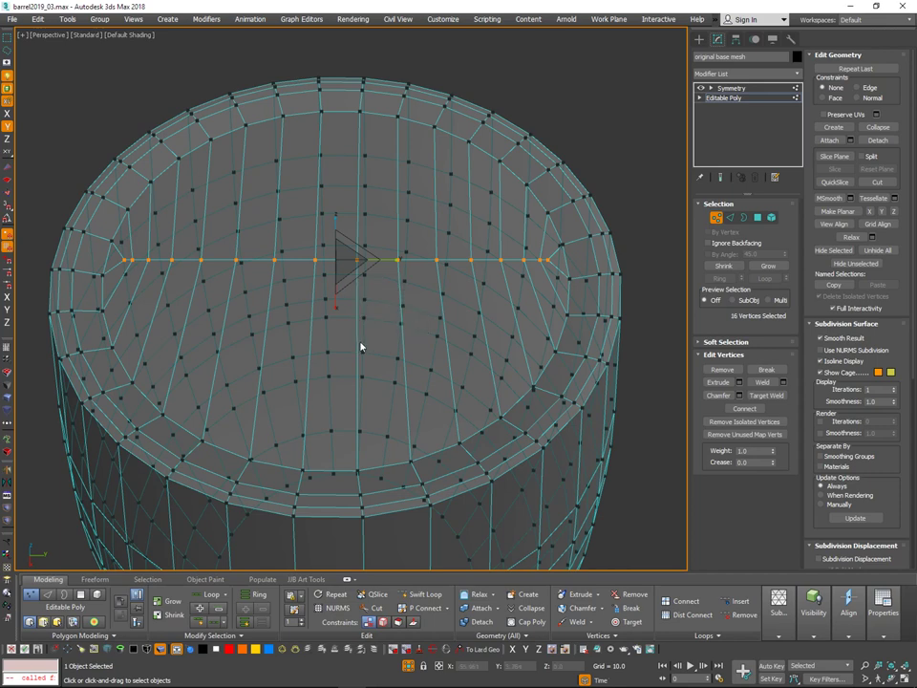
Remove the centre-line edges together with their vertices so the cap strips run straight across the top.
{"action": "left_click", "coordinate": [729, 220]}
{"action": "middle_click_drag", "start_coordinate": [461, 297], "coordinate": [399, 334], "text": "alt"}
{"action": "key", "text": "ctrl+BackSpace"}
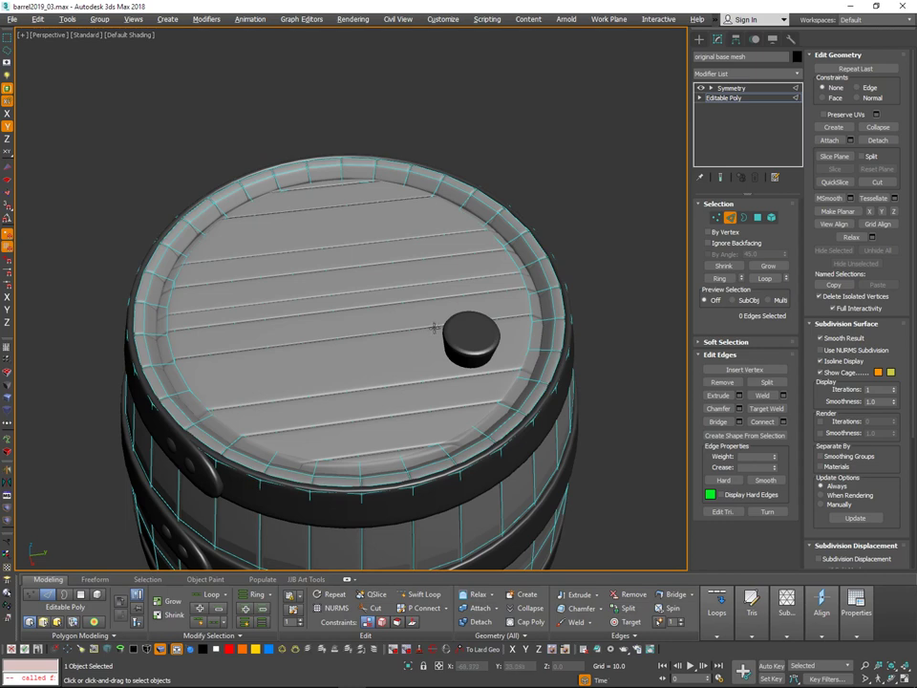
Insert an edge loop around the recess wall with SwiftLoop and lower it by about 1.04 units to the lid.
{"action": "middle_click_drag", "start_coordinate": [435, 327], "coordinate": [429, 329], "text": "alt"}
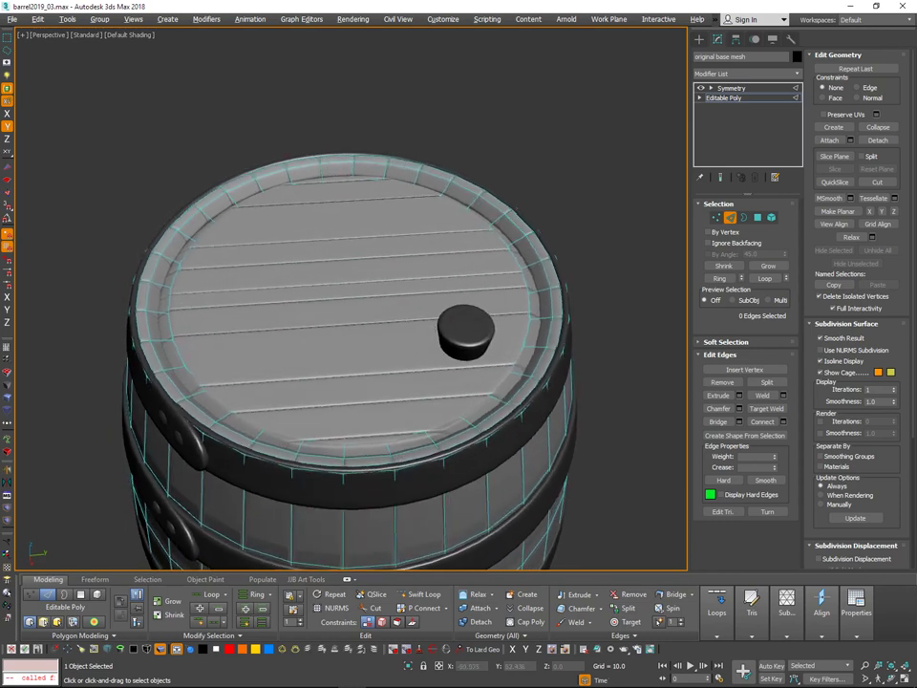
{"action": "middle_click_drag", "start_coordinate": [542, 386], "coordinate": [574, 375], "text": "alt"}
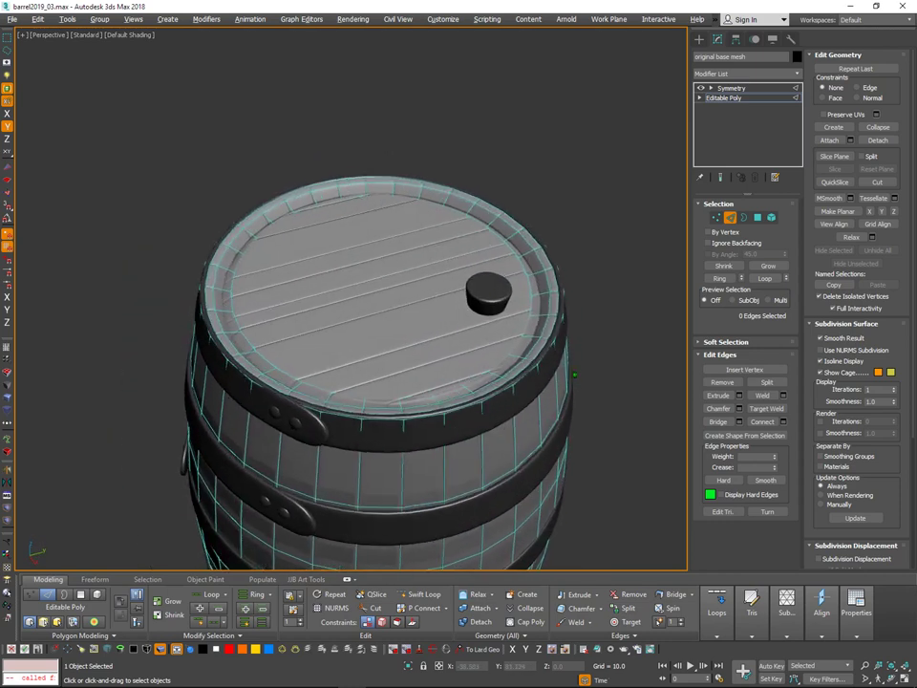
{"action": "scroll", "coordinate": [574, 371], "scroll_direction": "up", "scroll_amount": 2}
{"action": "scroll", "coordinate": [527, 265], "scroll_direction": "up", "scroll_amount": 4}
{"action": "key", "text": "alt+s"}
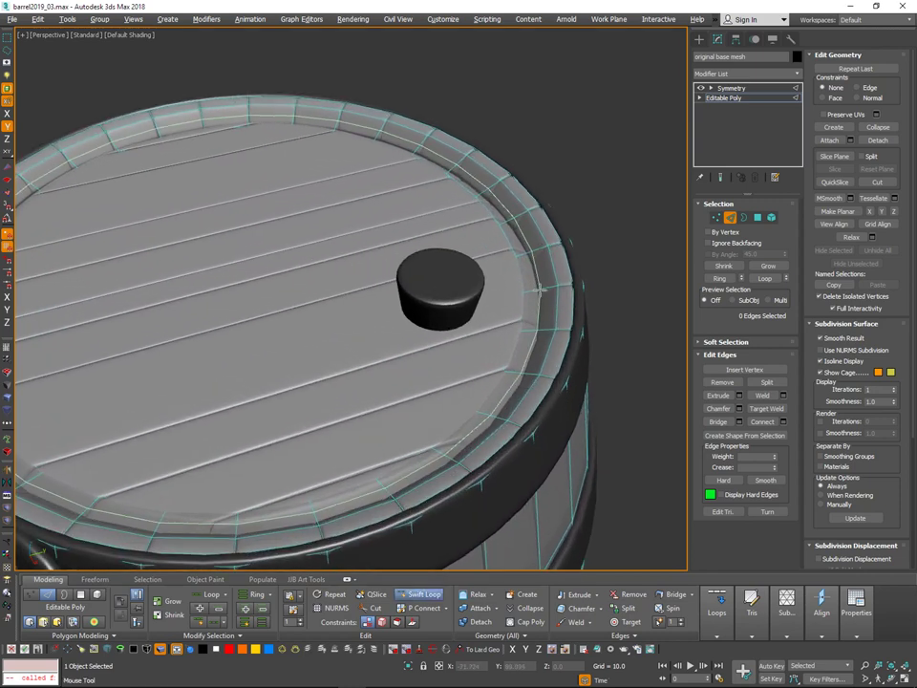
{"action": "left_click", "coordinate": [540, 290]}
{"action": "middle_click_drag", "start_coordinate": [541, 290], "coordinate": [528, 235], "text": "alt"}
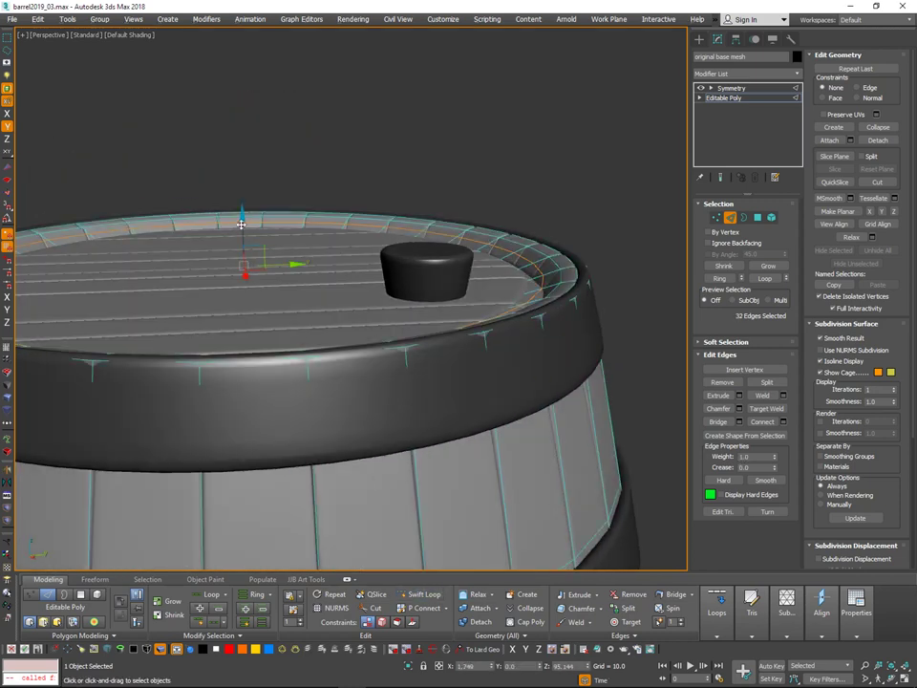
{"action": "left_click_drag", "start_coordinate": [241, 225], "coordinate": [244, 236]}
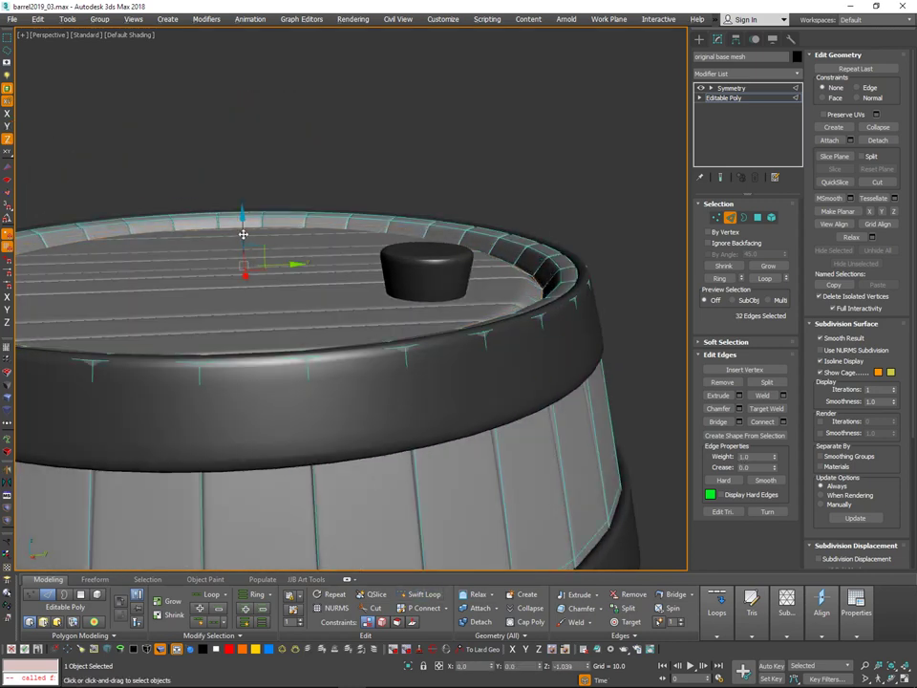
Isolate the base mesh and select all 15 strip polygons of the recessed cap.
{"action": "mouse_move", "coordinate": [552, 277]}
{"action": "middle_mouse_down", "text": "alt"}
{"action": "mouse_move", "coordinate": [557, 293]}
{"action": "mouse_move", "coordinate": [575, 281]}
{"action": "mouse_move", "coordinate": [569, 254]}
{"action": "mouse_move", "coordinate": [567, 302]}
{"action": "mouse_move", "coordinate": [529, 377]}
{"action": "mouse_move", "coordinate": [559, 287]}
{"action": "middle_mouse_up", "text": "alt"}
{"action": "scroll", "coordinate": [554, 308], "scroll_direction": "down", "scroll_amount": 2}
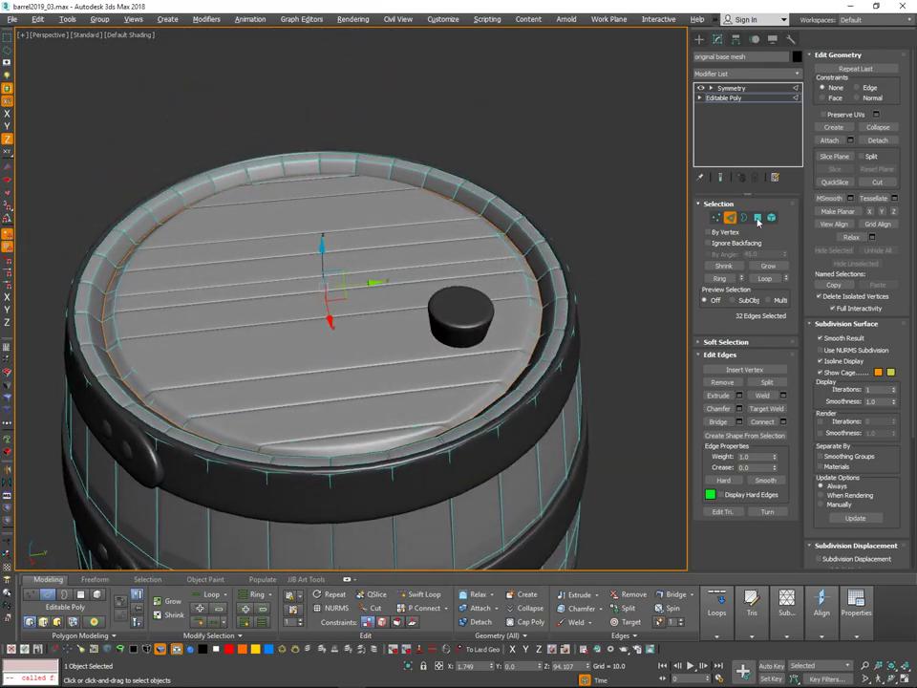
{"action": "left_click", "coordinate": [757, 221]}
{"action": "scroll", "coordinate": [516, 316], "scroll_direction": "up", "scroll_amount": 1}
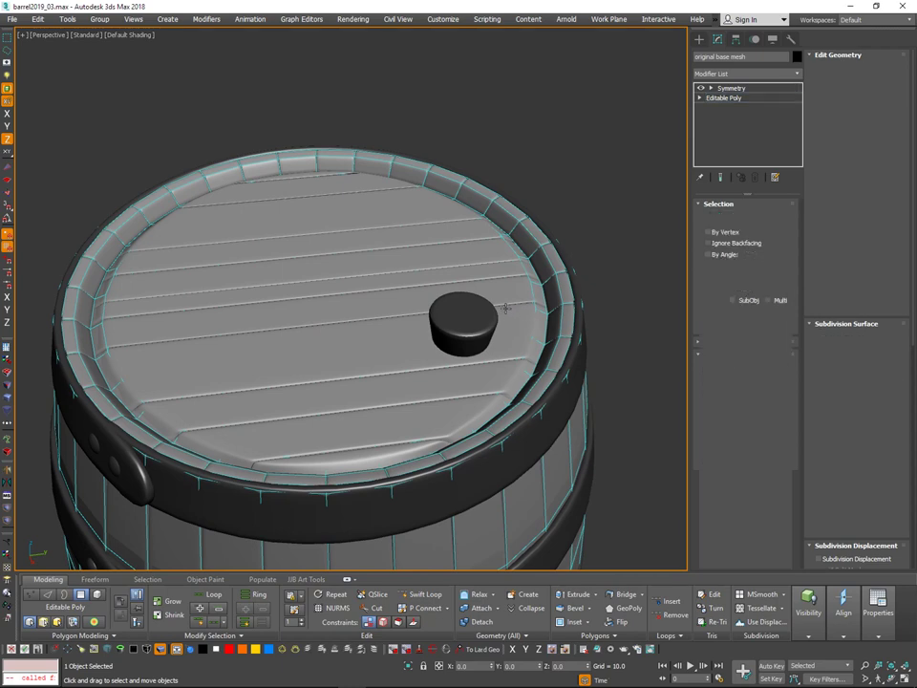
{"action": "key", "text": "alt+q"}
{"action": "scroll", "coordinate": [497, 307], "scroll_direction": "down", "scroll_amount": 1}
{"action": "scroll", "coordinate": [354, 210], "scroll_direction": "up", "scroll_amount": 5}
{"action": "middle_click_drag", "start_coordinate": [354, 210], "coordinate": [374, 262]}
{"action": "scroll", "coordinate": [276, 256], "scroll_direction": "up", "scroll_amount": 2}
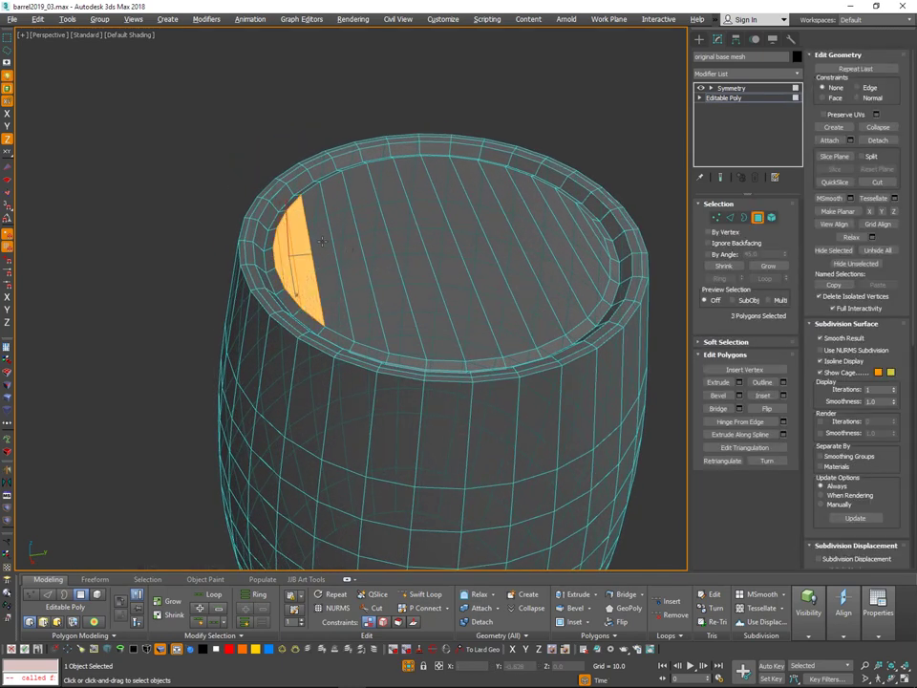
{"action": "left_click", "coordinate": [414, 226], "text": "ctrl"}
{"action": "left_click", "coordinate": [438, 226], "text": "ctrl"}
{"action": "left_click", "coordinate": [468, 225], "text": "ctrl"}
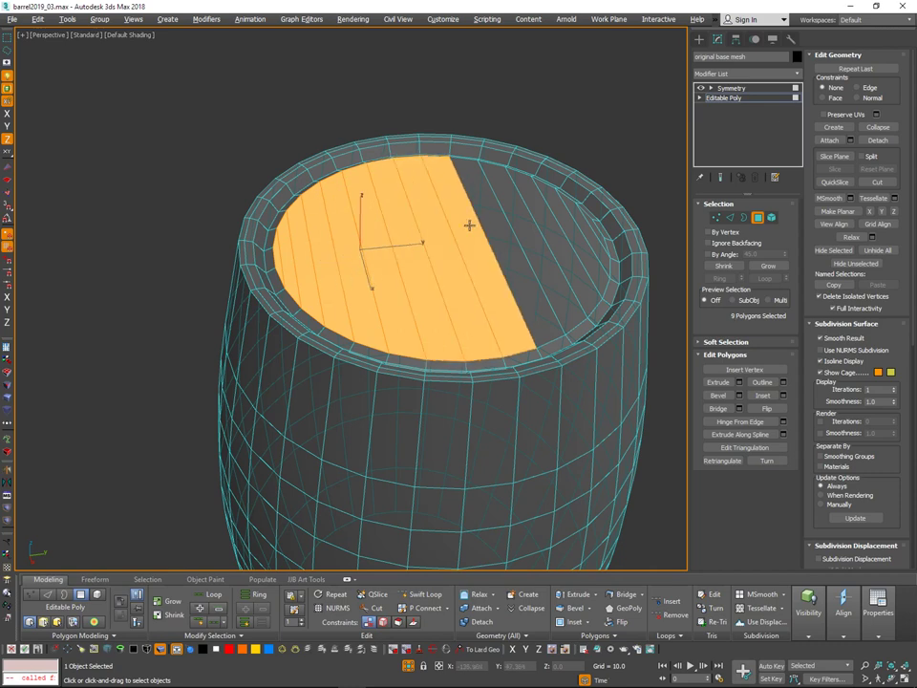
{"action": "left_click", "coordinate": [511, 224], "text": "ctrl"}
{"action": "left_click", "coordinate": [530, 228], "text": "ctrl"}
{"action": "left_click", "coordinate": [562, 239], "text": "ctrl"}
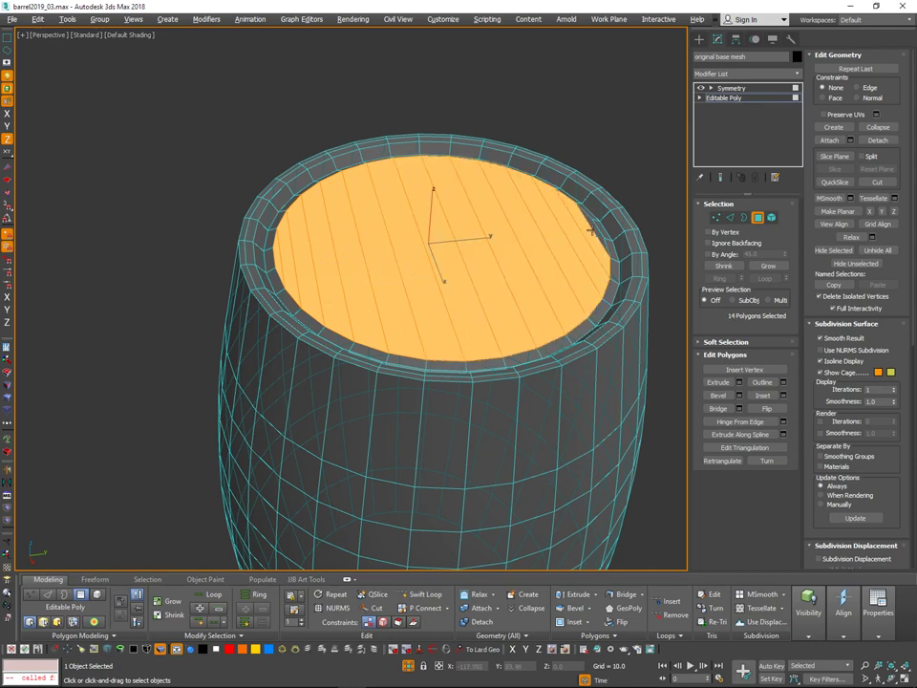
{"action": "scroll", "coordinate": [591, 230], "scroll_direction": "up", "scroll_amount": 3}
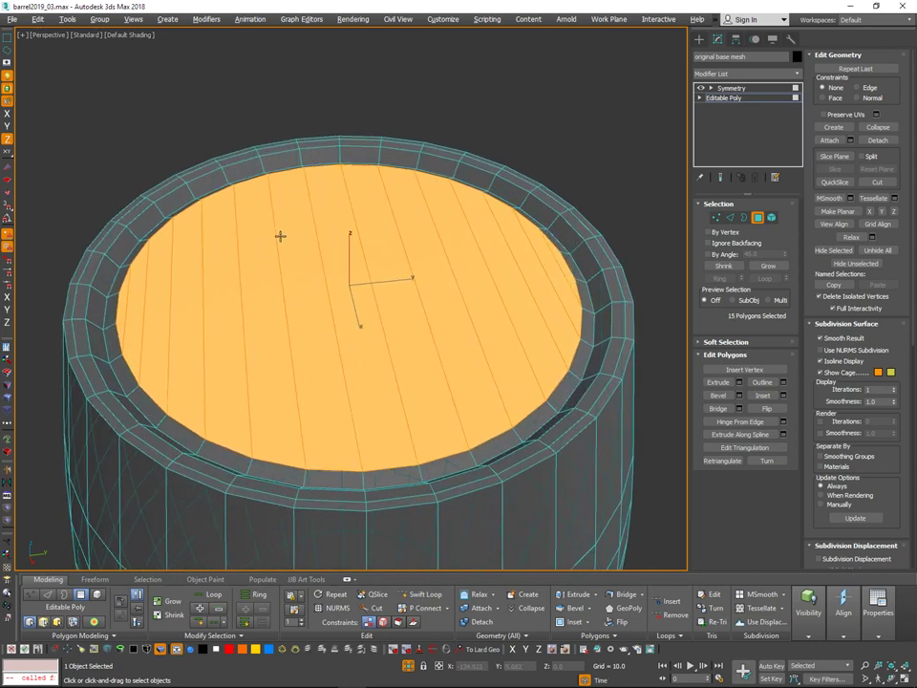
Examine the selected cap polygons and the recess around them from several angles.
{"action": "middle_click_drag", "start_coordinate": [280, 236], "coordinate": [568, 355], "text": "alt"}
{"action": "scroll", "coordinate": [602, 282], "scroll_direction": "down", "scroll_amount": 5}
{"action": "scroll", "coordinate": [581, 325], "scroll_direction": "up", "scroll_amount": 3}
{"action": "scroll", "coordinate": [573, 340], "scroll_direction": "down", "scroll_amount": 5}
{"action": "middle_click_drag", "start_coordinate": [568, 355], "coordinate": [591, 338]}
{"action": "scroll", "coordinate": [552, 356], "scroll_direction": "up", "scroll_amount": 5}
{"action": "scroll", "coordinate": [579, 311], "scroll_direction": "down", "scroll_amount": 1}
{"action": "scroll", "coordinate": [581, 299], "scroll_direction": "up", "scroll_amount": 6}
{"action": "middle_click_drag", "start_coordinate": [583, 336], "coordinate": [557, 332], "text": "alt"}
{"action": "middle_click_drag", "start_coordinate": [624, 250], "coordinate": [539, 300]}
Bring back the detailed barrel and set the selected cap polygons' absolute Z position to 94.769.
{"action": "key", "text": "alt+q"}
{"action": "scroll", "coordinate": [570, 298], "scroll_direction": "up", "scroll_amount": 2}
{"action": "scroll", "coordinate": [565, 319], "scroll_direction": "down", "scroll_amount": 1}
{"action": "scroll", "coordinate": [538, 300], "scroll_direction": "up", "scroll_amount": 1}
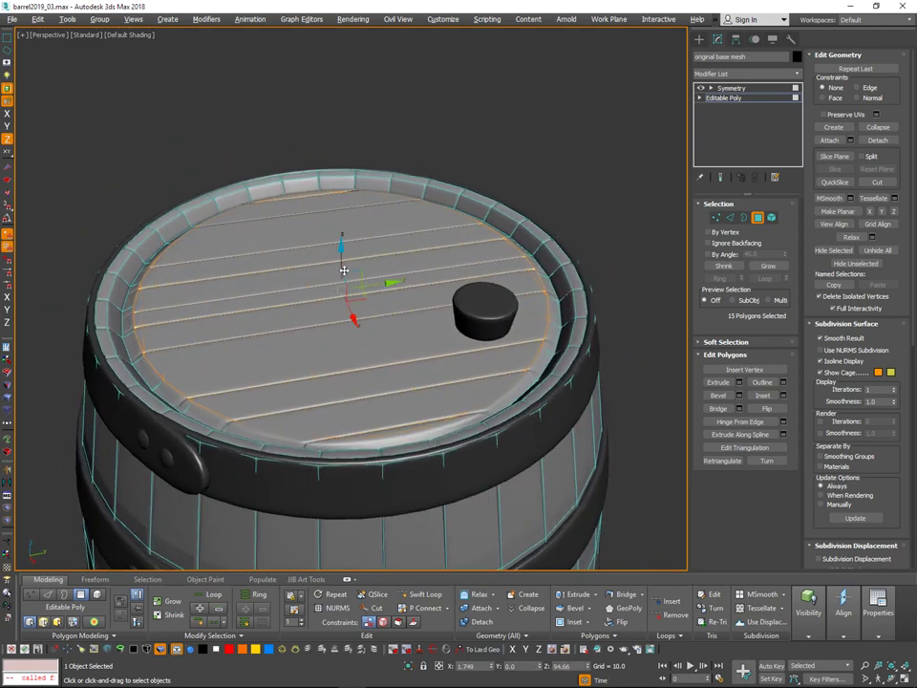
{"action": "middle_click_drag", "start_coordinate": [344, 270], "coordinate": [342, 257], "text": "alt"}
{"action": "left_click_drag", "start_coordinate": [342, 257], "coordinate": [342, 253]}
{"action": "key", "text": "F12"}
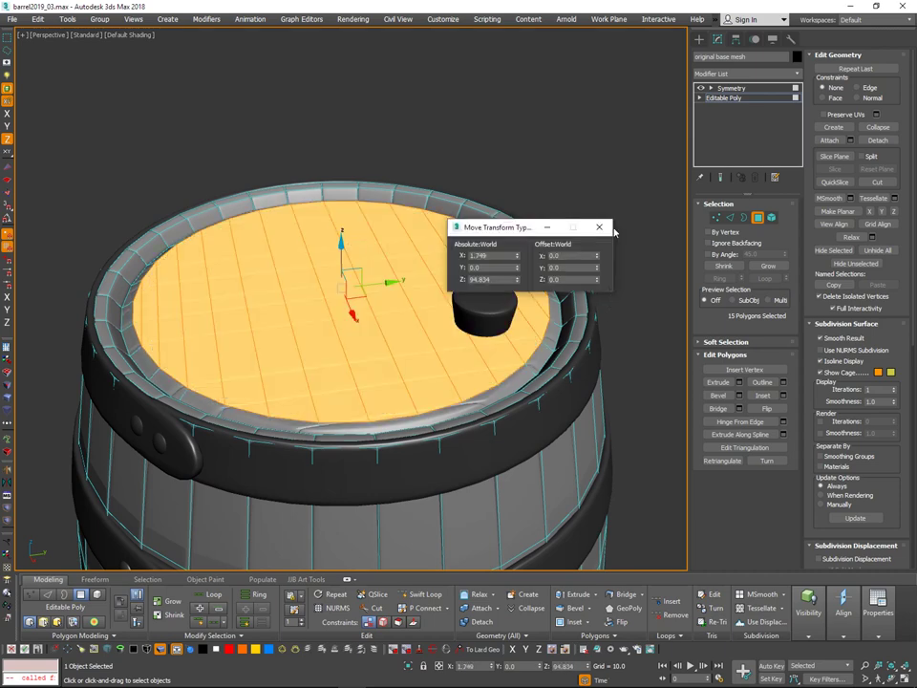
{"action": "left_click_drag", "start_coordinate": [519, 279], "coordinate": [517, 283]}
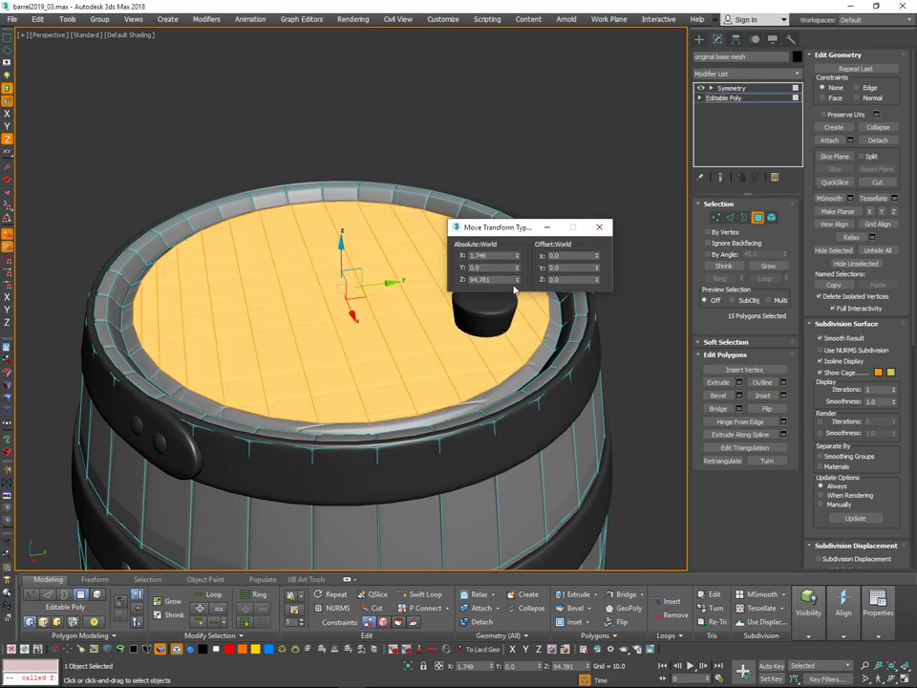
{"action": "middle_click_drag", "start_coordinate": [474, 329], "coordinate": [479, 423], "text": "alt"}
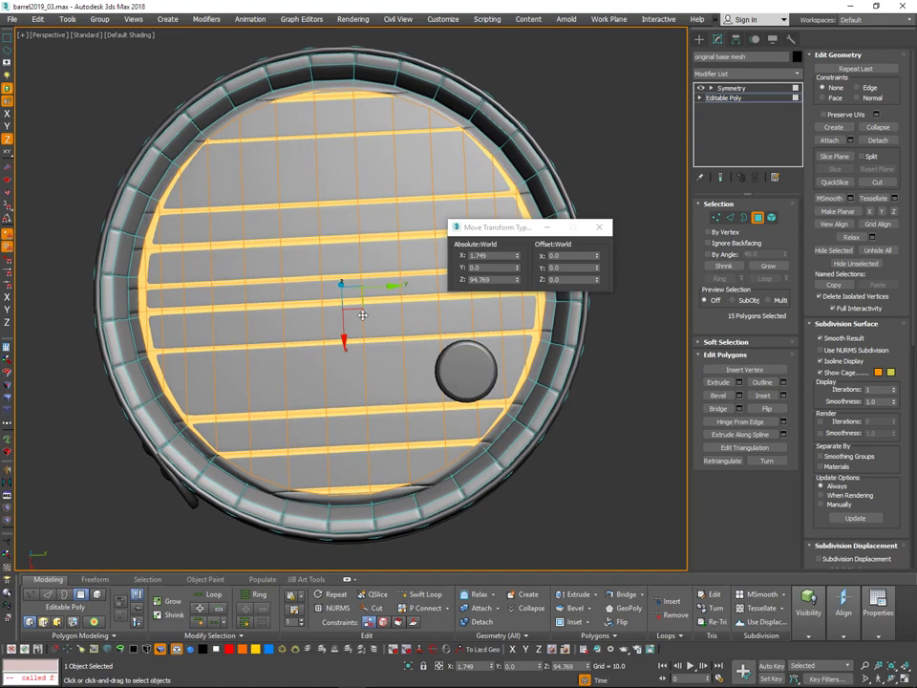
{"action": "left_click", "coordinate": [599, 226]}
Deselect the cap polygons and compare the base mesh with the detailed lid's wireframe using edged faces.
{"action": "middle_click_drag", "start_coordinate": [469, 284], "coordinate": [516, 276], "text": "alt"}
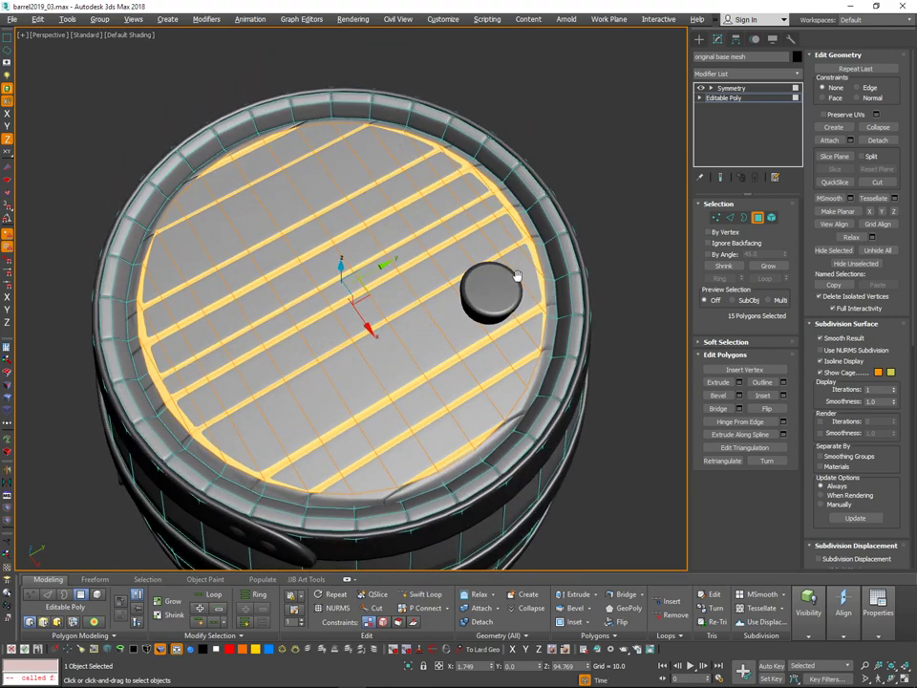
{"action": "key", "text": "F4"}
{"action": "key", "text": "F4"}
{"action": "key", "text": "F4"}
{"action": "left_click", "coordinate": [607, 198]}
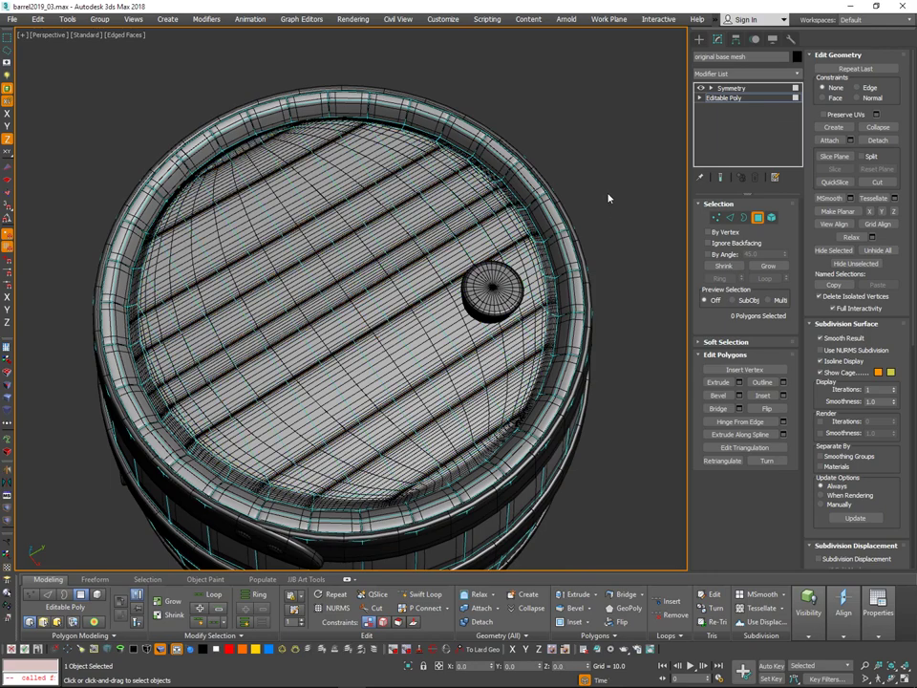
{"action": "middle_click_drag", "start_coordinate": [602, 204], "coordinate": [571, 239], "text": "alt"}
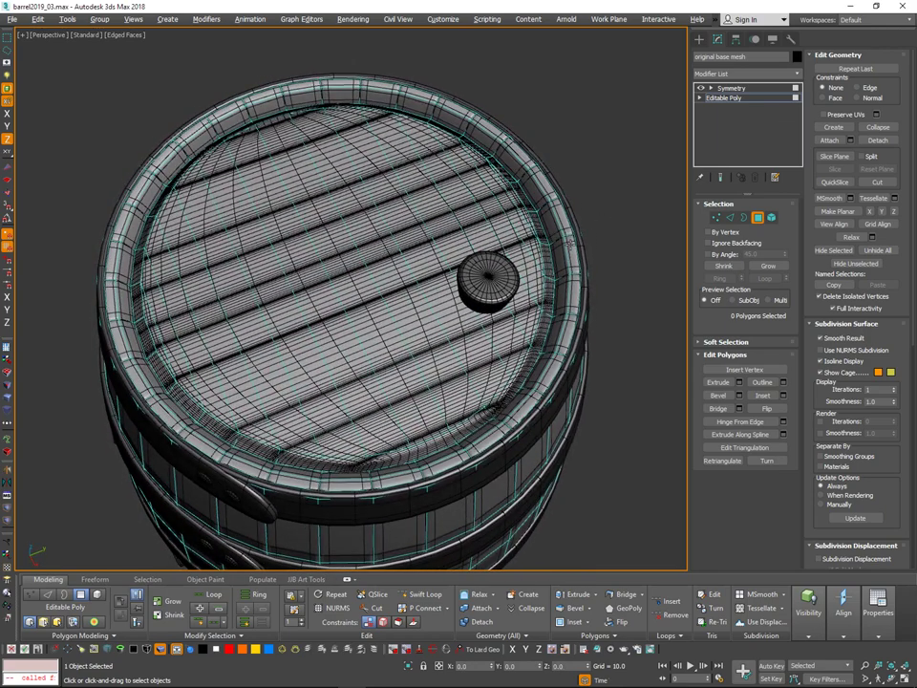
{"action": "mouse_move", "coordinate": [571, 232]}
{"action": "middle_mouse_down", "text": "alt"}
{"action": "mouse_move", "coordinate": [568, 279]}
{"action": "mouse_move", "coordinate": [567, 229]}
{"action": "middle_mouse_up", "text": "alt"}
{"action": "key", "text": "F4"}
Leave polygon editing and deselect the base mesh to check its fit on the whole barrel.
{"action": "key", "text": "4"}
{"action": "left_click", "coordinate": [613, 241]}
{"action": "scroll", "coordinate": [567, 229], "scroll_direction": "down", "scroll_amount": 1}
{"action": "left_click", "coordinate": [350, 203]}
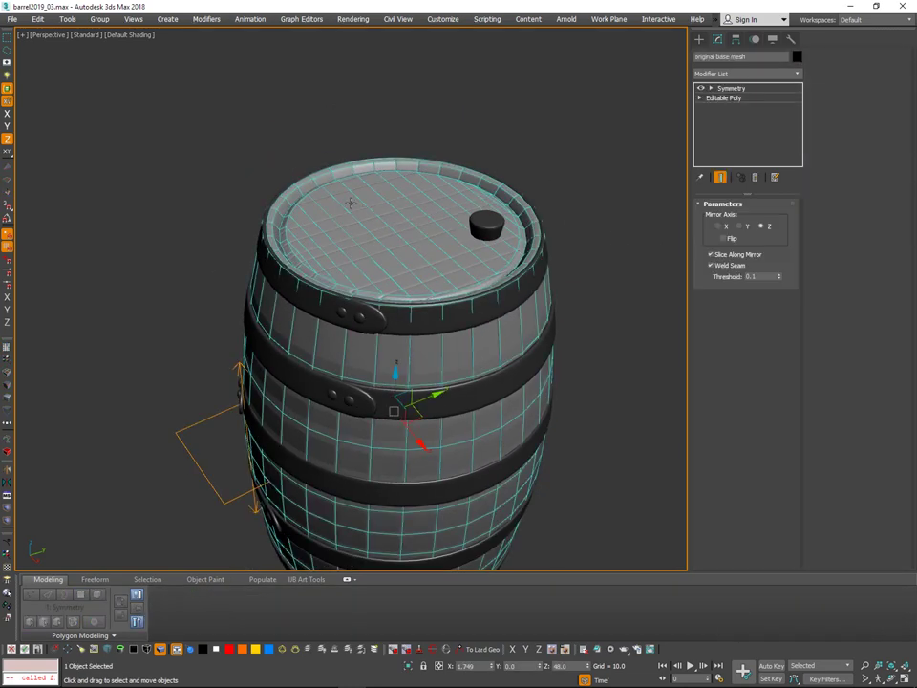
{"action": "mouse_move", "coordinate": [565, 177]}
{"action": "middle_mouse_down"}
{"action": "mouse_move", "coordinate": [561, 156]}
{"action": "mouse_move", "coordinate": [560, 167]}
{"action": "middle_mouse_up"}
{"action": "left_click", "coordinate": [567, 165]}
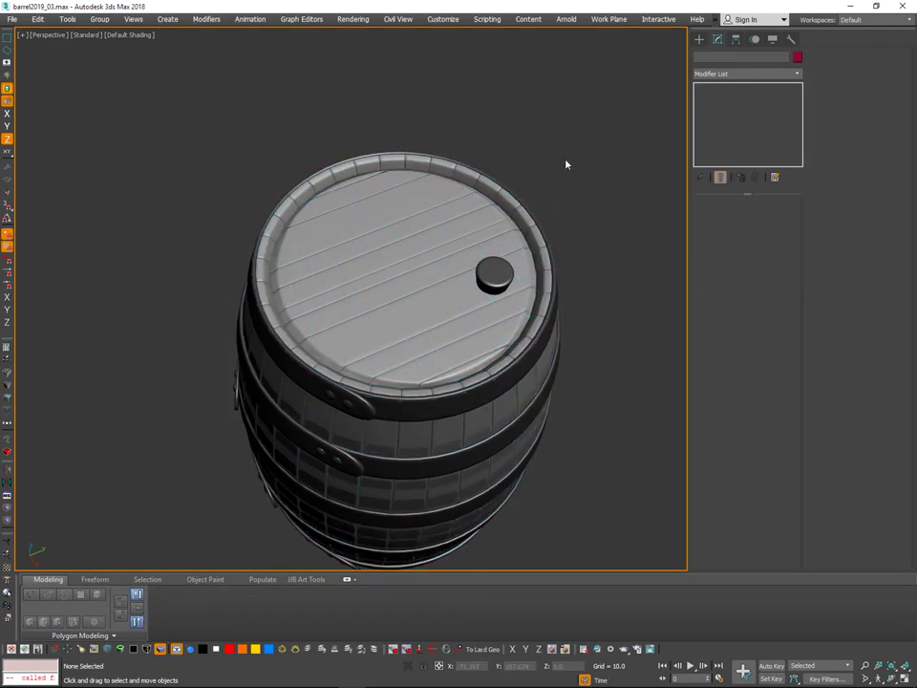
Give the base mesh the blue material so it stands out from the detailed barrel, and deselect it.
{"action": "middle_click_drag", "start_coordinate": [525, 208], "coordinate": [549, 241], "text": "alt"}
{"action": "left_click", "coordinate": [277, 348]}
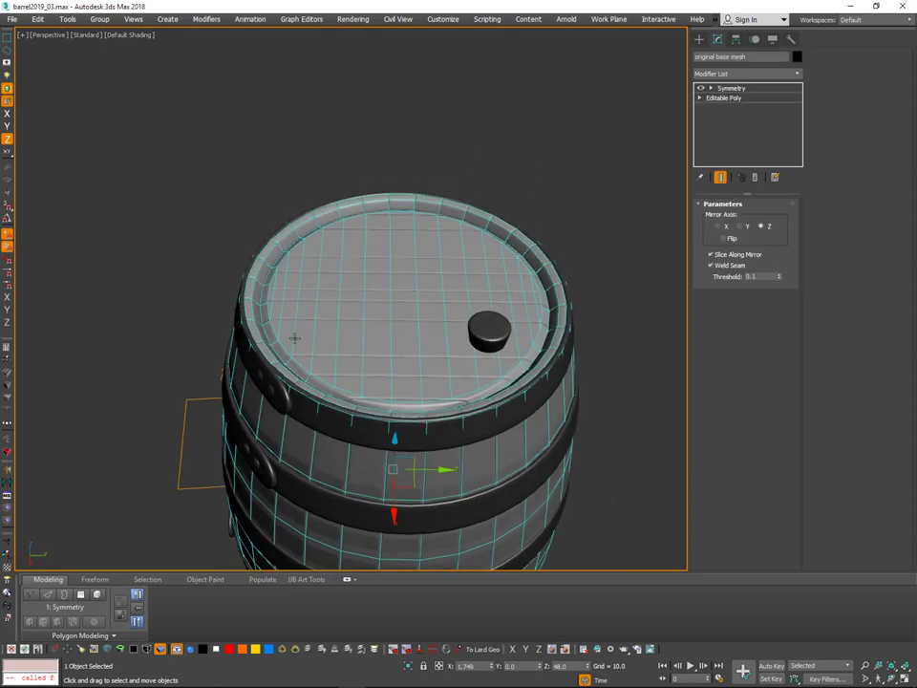
{"action": "key", "text": "v"}
{"action": "left_click", "coordinate": [497, 338]}
{"action": "middle_click_drag", "start_coordinate": [598, 170], "coordinate": [593, 208], "text": "alt"}
{"action": "scroll", "coordinate": [616, 187], "scroll_direction": "down", "scroll_amount": 4}
{"action": "left_click", "coordinate": [634, 172]}
Try rotating the detailed lid planks 90 degrees about Z to line them up with the base mesh.
{"action": "left_click", "coordinate": [441, 314]}
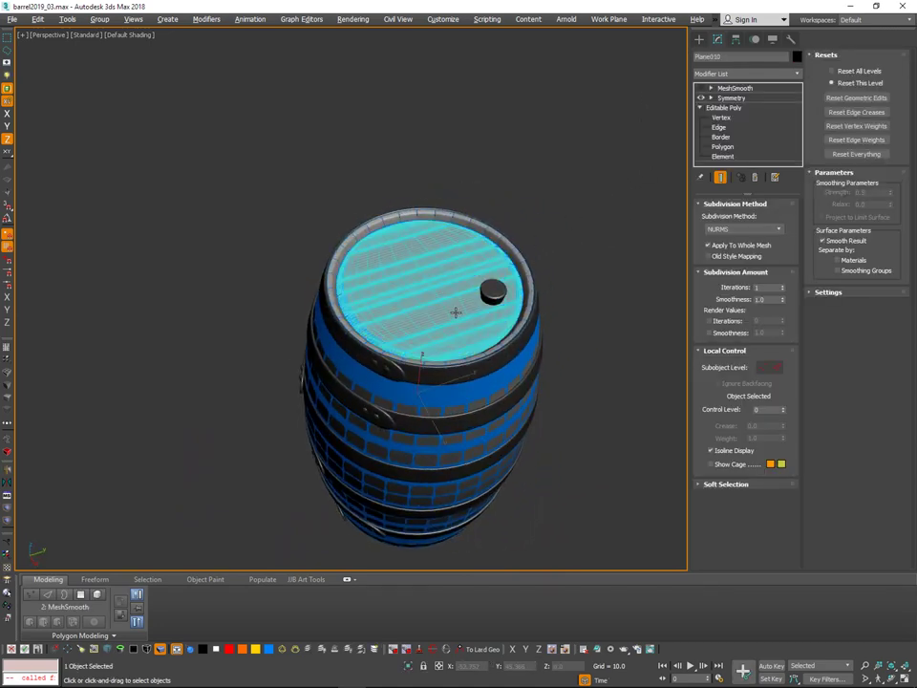
{"action": "scroll", "coordinate": [448, 304], "scroll_direction": "up", "scroll_amount": 2}
{"action": "mouse_move", "coordinate": [412, 457]}
{"action": "left_mouse_down"}
{"action": "mouse_move", "coordinate": [462, 424]}
{"action": "mouse_move", "coordinate": [410, 458]}
{"action": "mouse_move", "coordinate": [423, 439]}
{"action": "mouse_move", "coordinate": [414, 448]}
{"action": "left_mouse_up"}
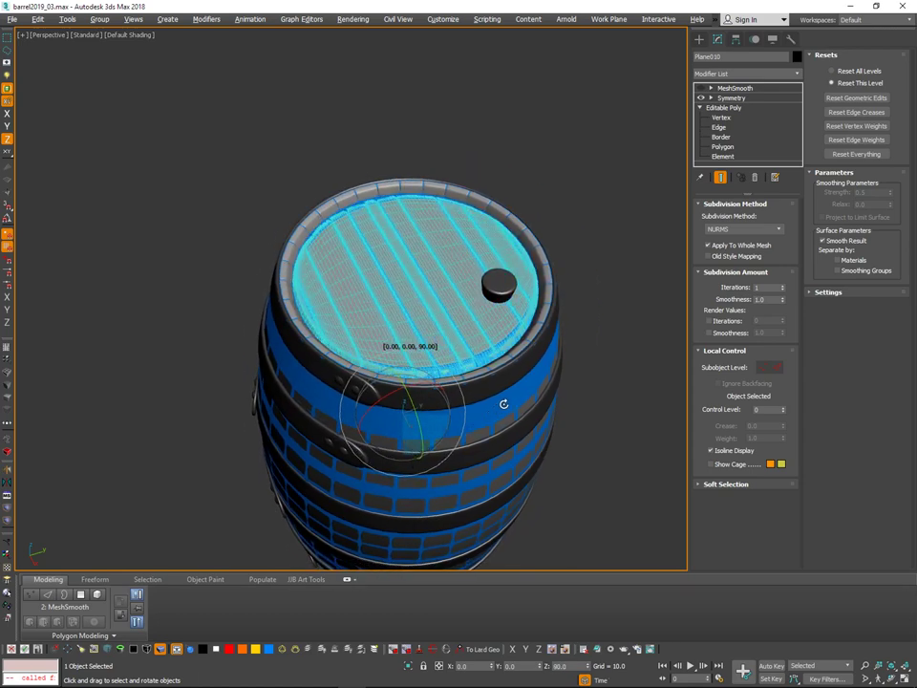
{"action": "left_click", "coordinate": [625, 259]}
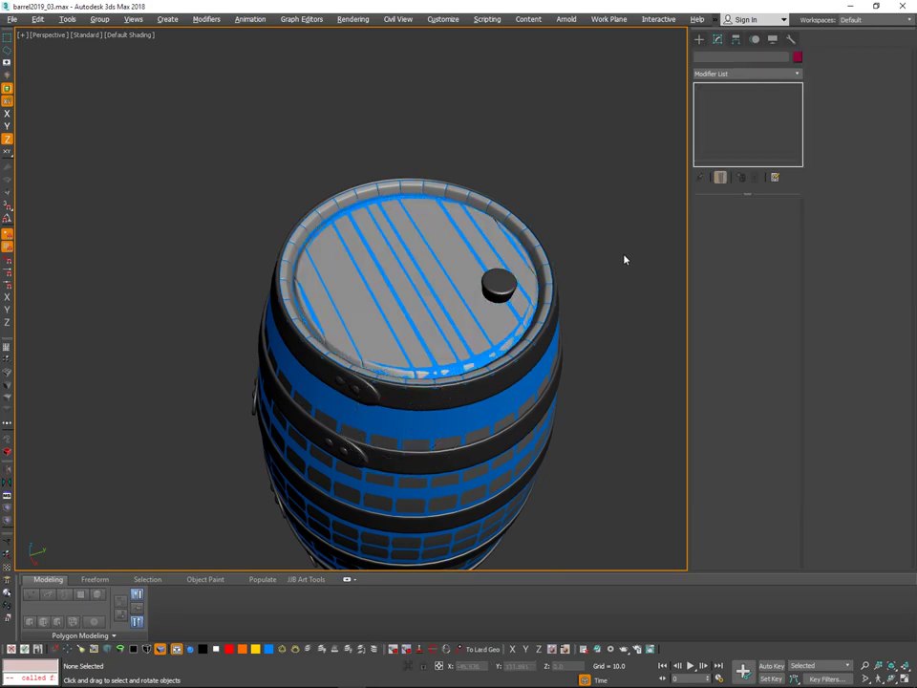
{"action": "middle_click_drag", "start_coordinate": [624, 259], "coordinate": [604, 230], "text": "alt"}
{"action": "left_click", "coordinate": [390, 181]}
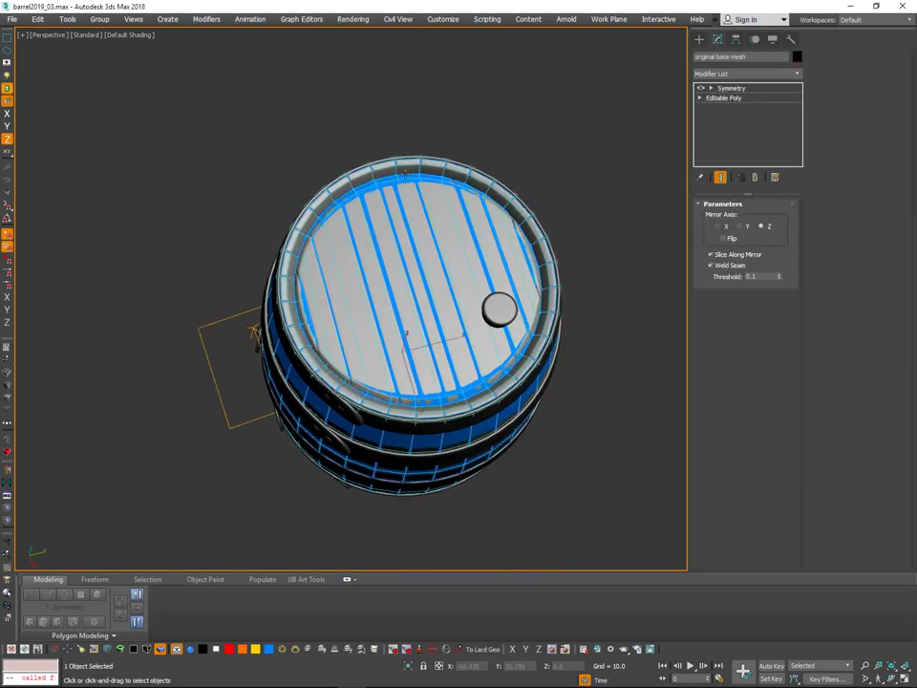
{"action": "mouse_move", "coordinate": [569, 162]}
{"action": "middle_mouse_down", "text": "alt"}
{"action": "mouse_move", "coordinate": [562, 128]}
{"action": "mouse_move", "coordinate": [557, 147]}
{"action": "mouse_move", "coordinate": [567, 178]}
{"action": "mouse_move", "coordinate": [577, 168]}
{"action": "mouse_move", "coordinate": [632, 182]}
{"action": "mouse_move", "coordinate": [659, 168]}
{"action": "middle_mouse_up", "text": "alt"}
{"action": "left_click", "coordinate": [604, 159]}
{"action": "key", "text": "ctrl+z"}
{"action": "key", "text": "ctrl+z"}
{"action": "key", "text": "ctrl+z"}
{"action": "key", "text": "ctrl+z"}
Copy the bung straight up above the original, to a height of about Z 100.5.
{"action": "left_click", "coordinate": [574, 163]}
{"action": "scroll", "coordinate": [448, 160], "scroll_direction": "up", "scroll_amount": 2}
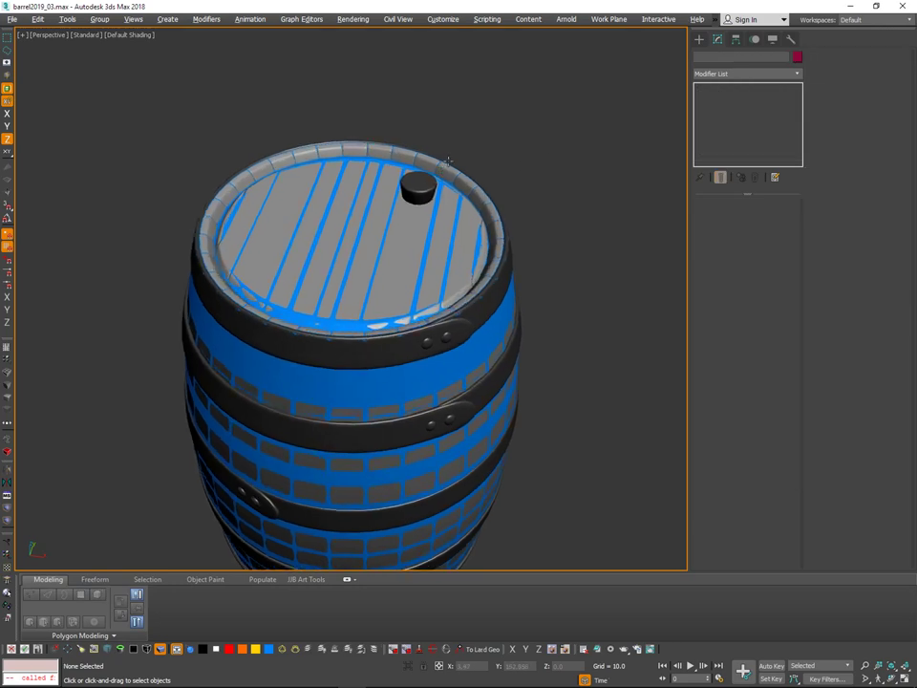
{"action": "left_click", "coordinate": [436, 185]}
{"action": "scroll", "coordinate": [439, 229], "scroll_direction": "up", "scroll_amount": 3}
{"action": "middle_click_drag", "start_coordinate": [436, 185], "coordinate": [474, 206]}
{"action": "left_click", "coordinate": [462, 145]}
{"action": "left_click", "coordinate": [409, 250]}
{"action": "key", "text": "w"}
{"action": "scroll", "coordinate": [407, 219], "scroll_direction": "up", "scroll_amount": 2}
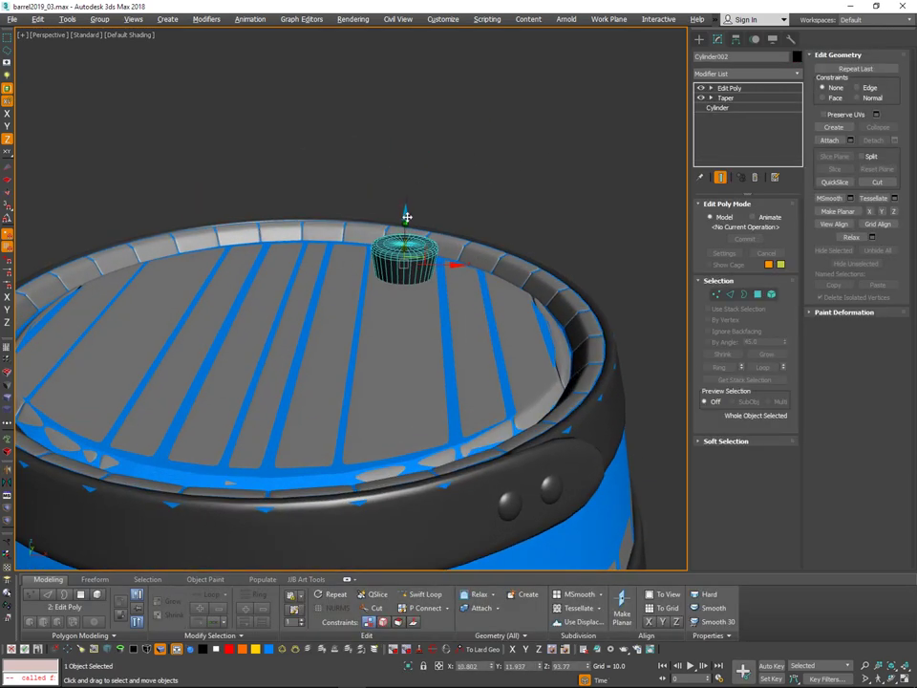
{"action": "left_click_drag", "start_coordinate": [411, 254], "coordinate": [446, 203], "text": "shift"}
{"action": "left_click", "coordinate": [463, 400]}
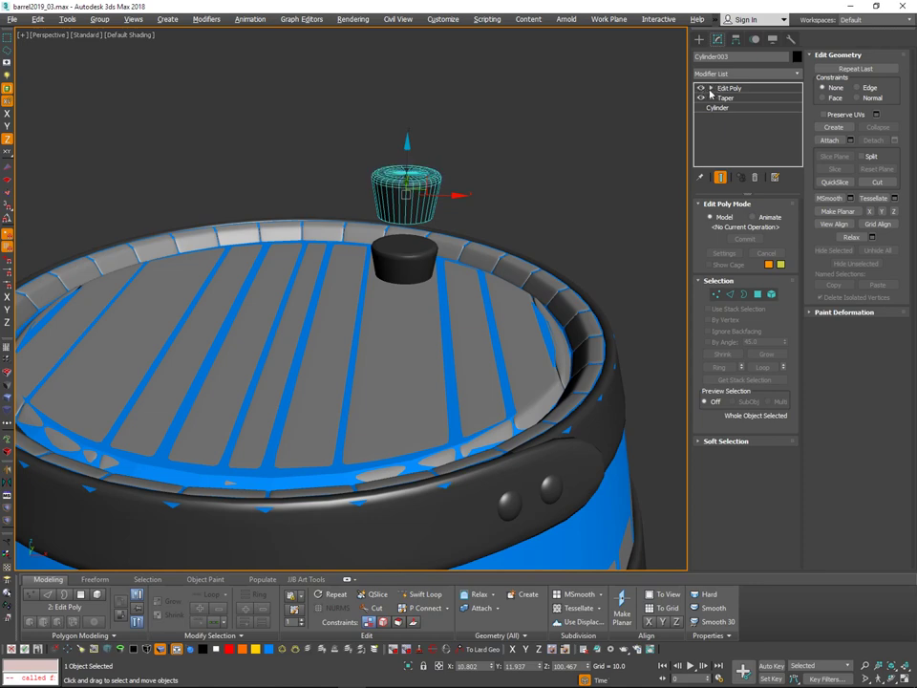
Disable the copied bung's Edit Poly modifier and convert the simplified tapered cylinder to an Editable Poly.
{"action": "mouse_move", "coordinate": [480, 181]}
{"action": "middle_mouse_down", "text": "alt"}
{"action": "mouse_move", "coordinate": [478, 212]}
{"action": "mouse_move", "coordinate": [480, 176]}
{"action": "middle_mouse_up", "text": "alt"}
{"action": "scroll", "coordinate": [472, 196], "scroll_direction": "up", "scroll_amount": 2}
{"action": "right_click", "coordinate": [480, 175]}
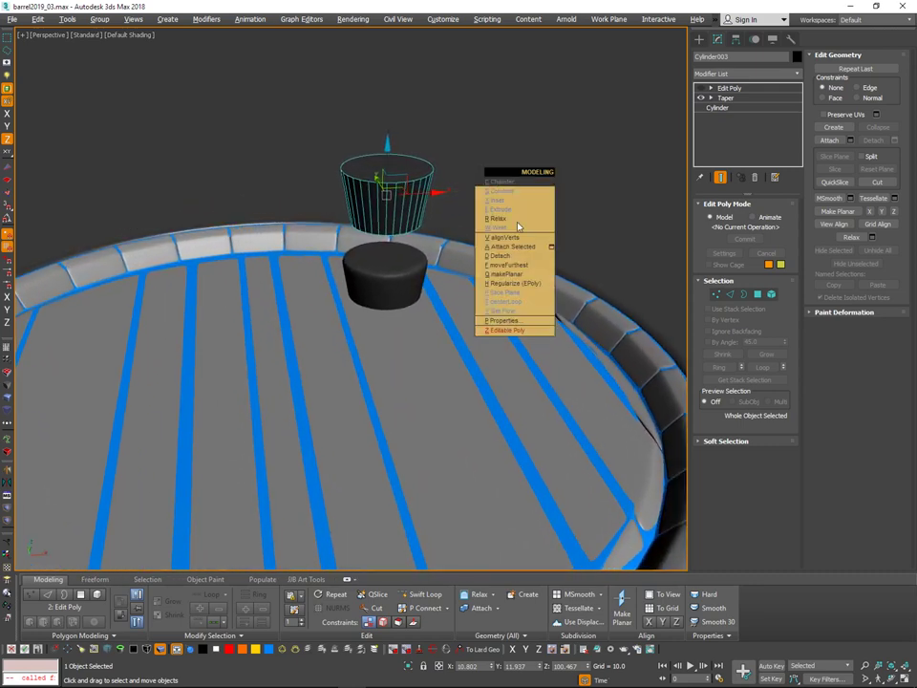
{"action": "left_click", "coordinate": [548, 332]}
{"action": "scroll", "coordinate": [390, 194], "scroll_direction": "up", "scroll_amount": 1}
Select the full ring of side polygons on the copied bung to check the number of sides.
{"action": "key", "text": "2"}
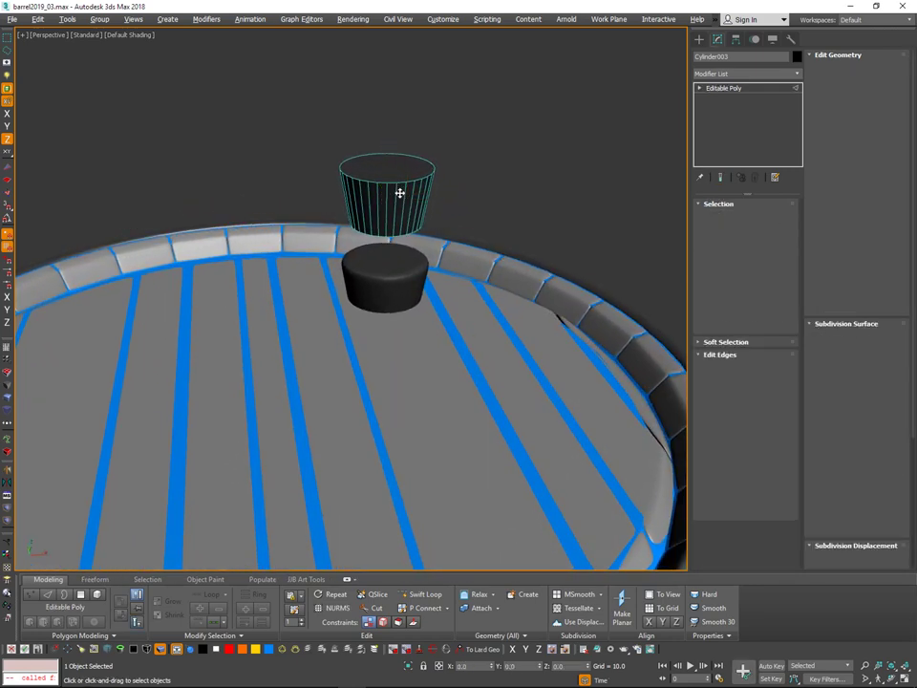
{"action": "scroll", "coordinate": [399, 192], "scroll_direction": "up", "scroll_amount": 1}
{"action": "key", "text": "4"}
{"action": "left_click", "coordinate": [399, 203]}
{"action": "left_click", "coordinate": [410, 203], "text": "shift"}
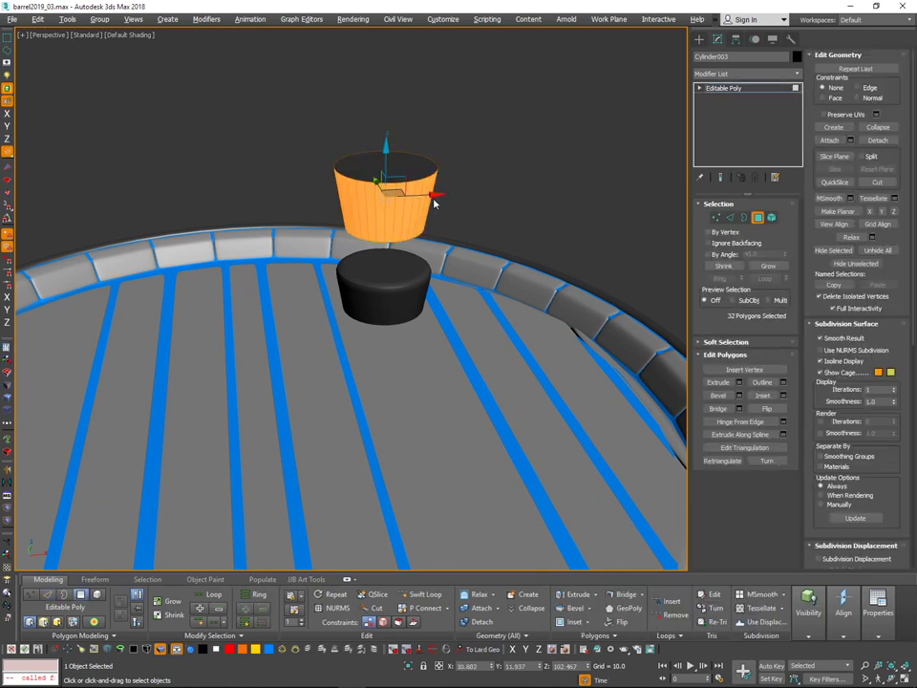
{"action": "scroll", "coordinate": [410, 196], "scroll_direction": "up", "scroll_amount": 2}
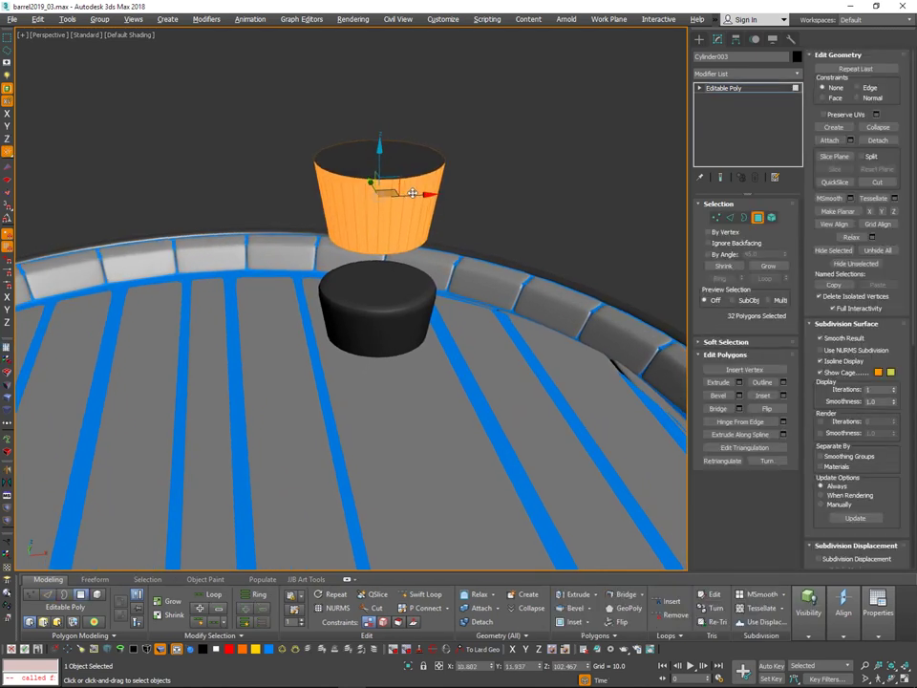
Remove every other vertical side edge of the copied bung to halve its number of sides.
{"action": "key", "text": "2"}
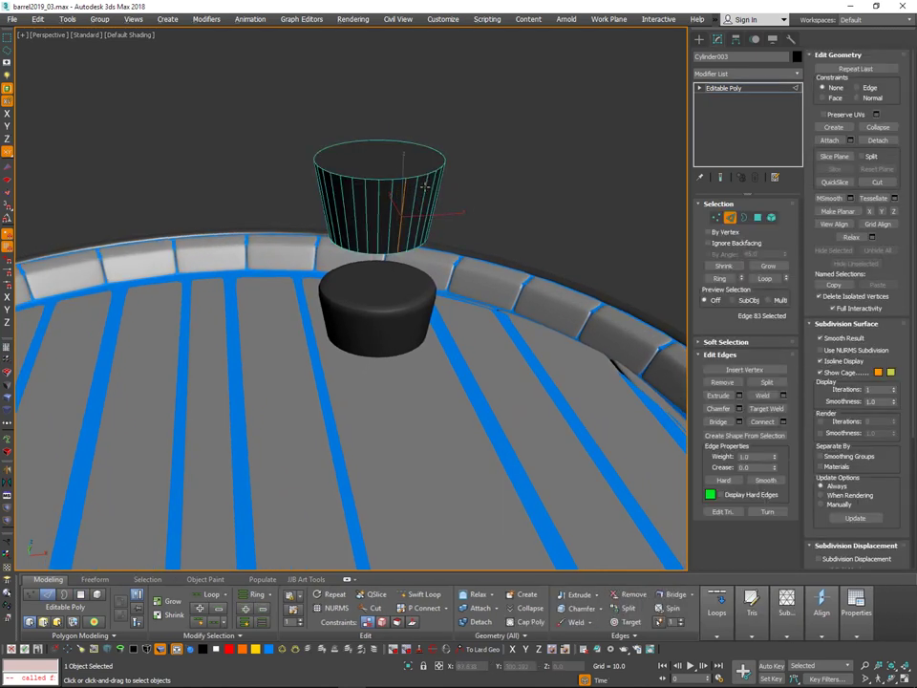
{"action": "left_click", "coordinate": [425, 187], "text": "ctrl"}
{"action": "middle_click_drag", "start_coordinate": [425, 186], "coordinate": [457, 170], "text": "alt"}
{"action": "key", "text": "2"}
{"action": "left_click", "coordinate": [503, 199]}
{"action": "key", "text": "ctrl+z"}
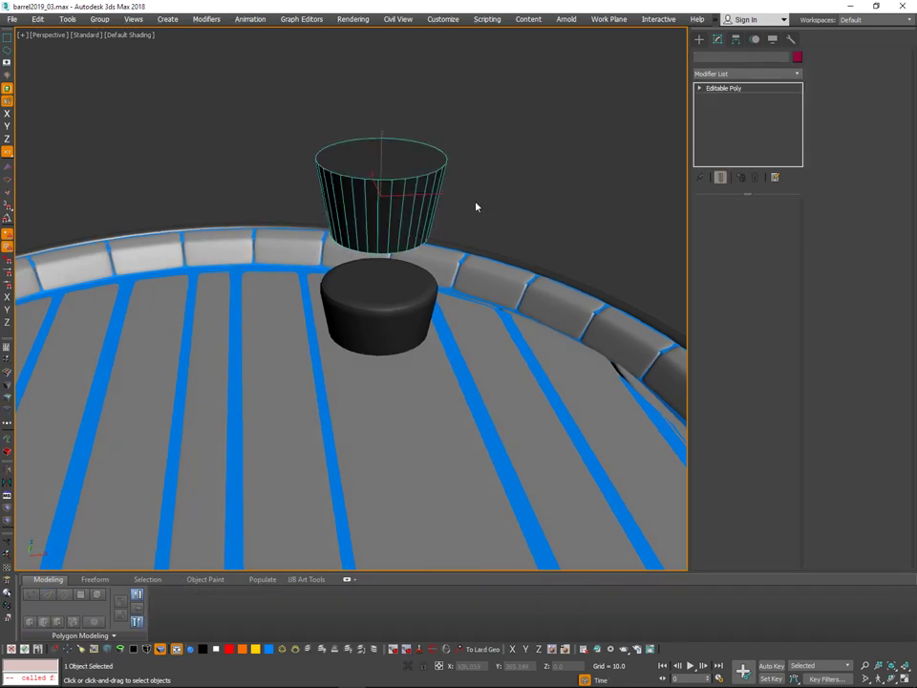
{"action": "key", "text": "2"}
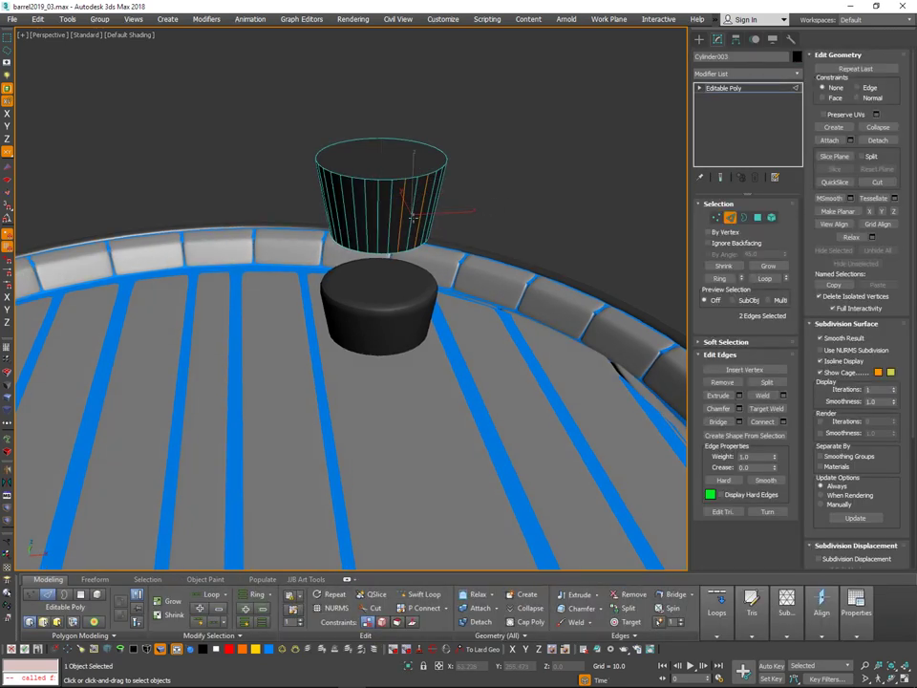
{"action": "left_click", "coordinate": [264, 623]}
{"action": "mouse_move", "coordinate": [468, 178]}
{"action": "middle_mouse_down", "text": "alt"}
{"action": "mouse_move", "coordinate": [547, 168]}
{"action": "mouse_move", "coordinate": [524, 177]}
{"action": "mouse_move", "coordinate": [498, 241]}
{"action": "mouse_move", "coordinate": [489, 191]}
{"action": "mouse_move", "coordinate": [481, 250]}
{"action": "mouse_move", "coordinate": [468, 201]}
{"action": "mouse_move", "coordinate": [471, 248]}
{"action": "mouse_move", "coordinate": [469, 199]}
{"action": "mouse_move", "coordinate": [483, 176]}
{"action": "middle_mouse_up", "text": "alt"}
{"action": "left_click", "coordinate": [527, 178]}
{"action": "scroll", "coordinate": [487, 196], "scroll_direction": "down", "scroll_amount": 2}
{"action": "scroll", "coordinate": [468, 201], "scroll_direction": "down", "scroll_amount": 3}
{"action": "left_click", "coordinate": [730, 218]}
{"action": "scroll", "coordinate": [460, 251], "scroll_direction": "down", "scroll_amount": 3}
{"action": "middle_click_drag", "start_coordinate": [460, 250], "coordinate": [455, 329], "text": "alt"}
{"action": "scroll", "coordinate": [460, 236], "scroll_direction": "up", "scroll_amount": 5}
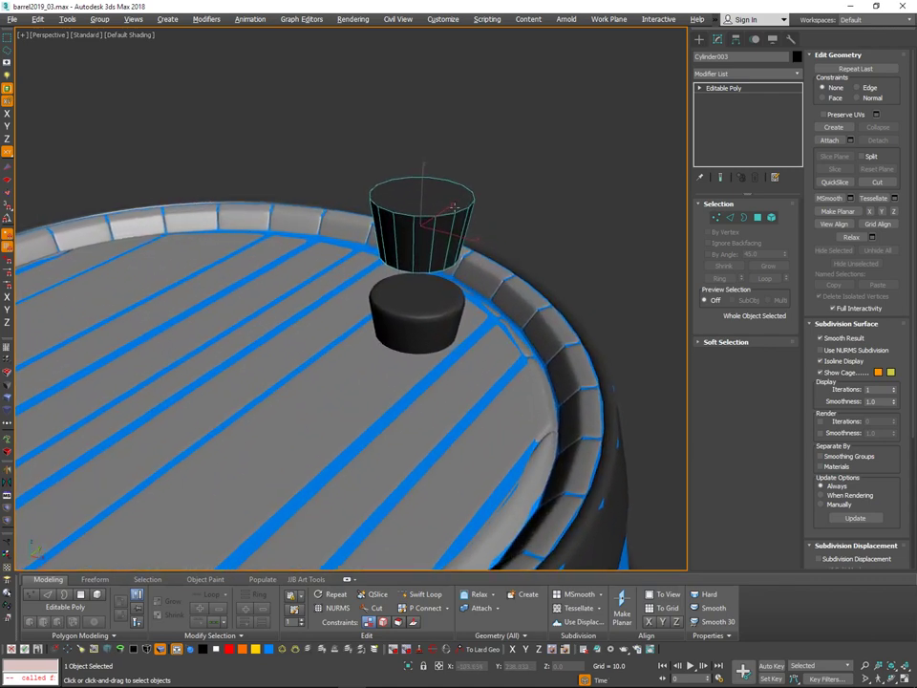
{"action": "middle_click_drag", "start_coordinate": [459, 220], "coordinate": [457, 204], "text": "alt"}
Inset the copied bung's top polygon and collapse the inset to a single centre vertex.
{"action": "left_click", "coordinate": [730, 217]}
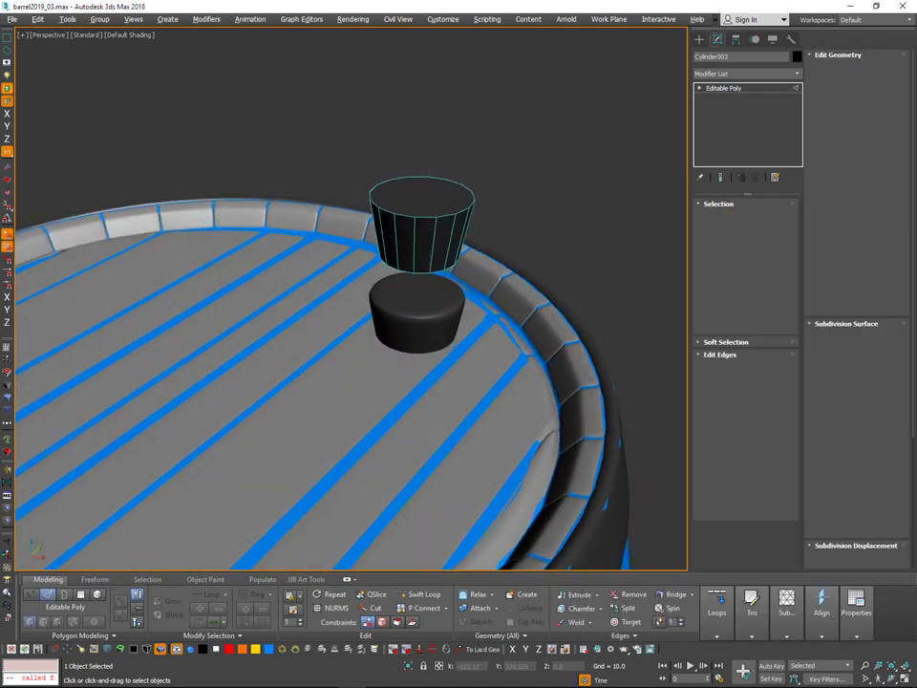
{"action": "scroll", "coordinate": [418, 190], "scroll_direction": "up", "scroll_amount": 5}
{"action": "key", "text": "4"}
{"action": "left_click", "coordinate": [437, 204]}
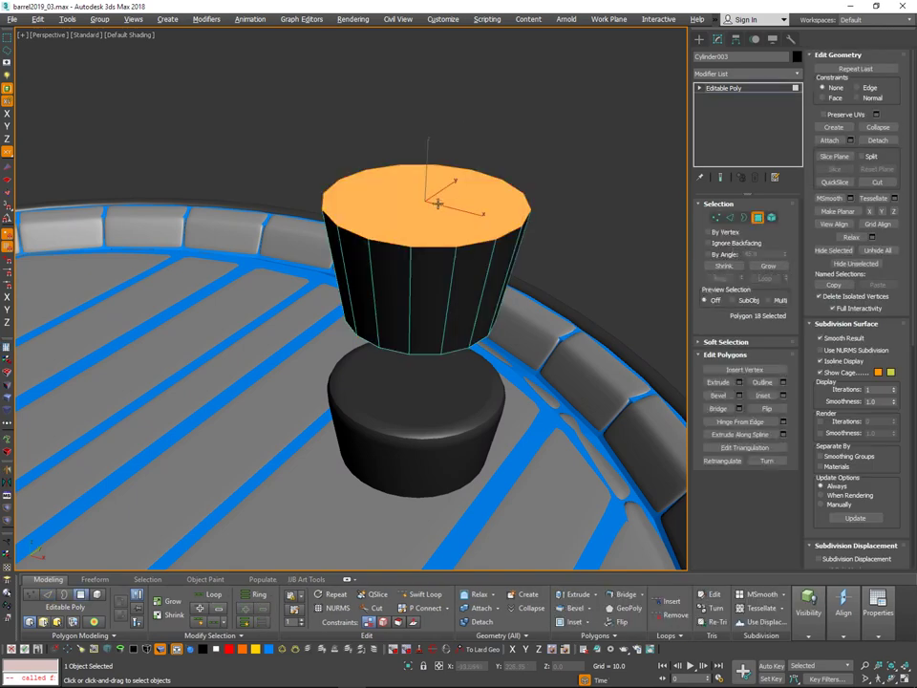
{"action": "left_click_drag", "start_coordinate": [436, 216], "coordinate": [435, 214]}
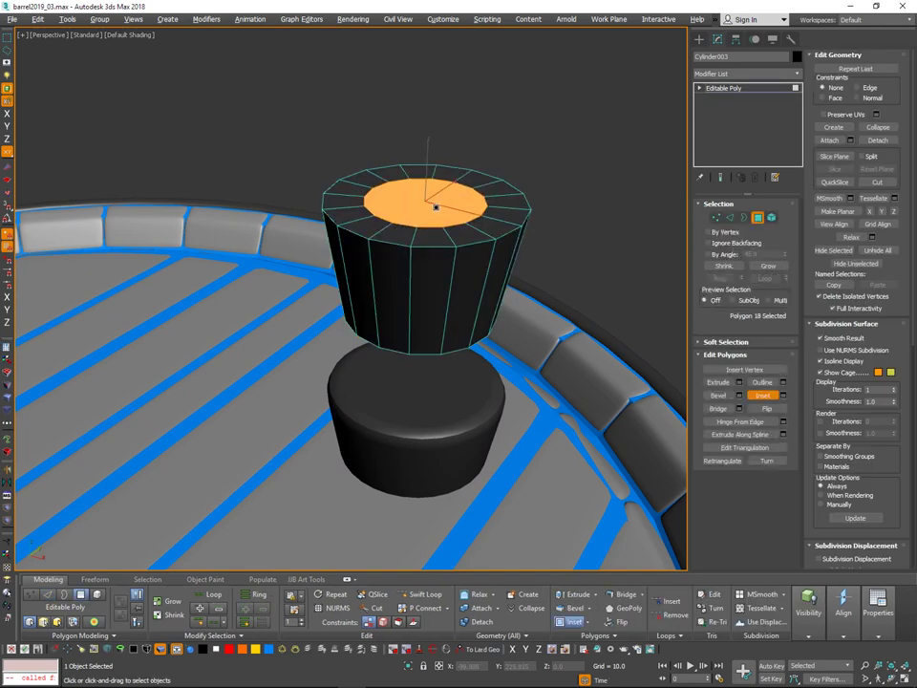
{"action": "key", "text": "ctrl+alt+c"}
{"action": "middle_click_drag", "start_coordinate": [436, 206], "coordinate": [459, 206], "text": "alt"}
Try chamfering the top rim edge loop of the copied bung.
{"action": "left_click", "coordinate": [732, 219]}
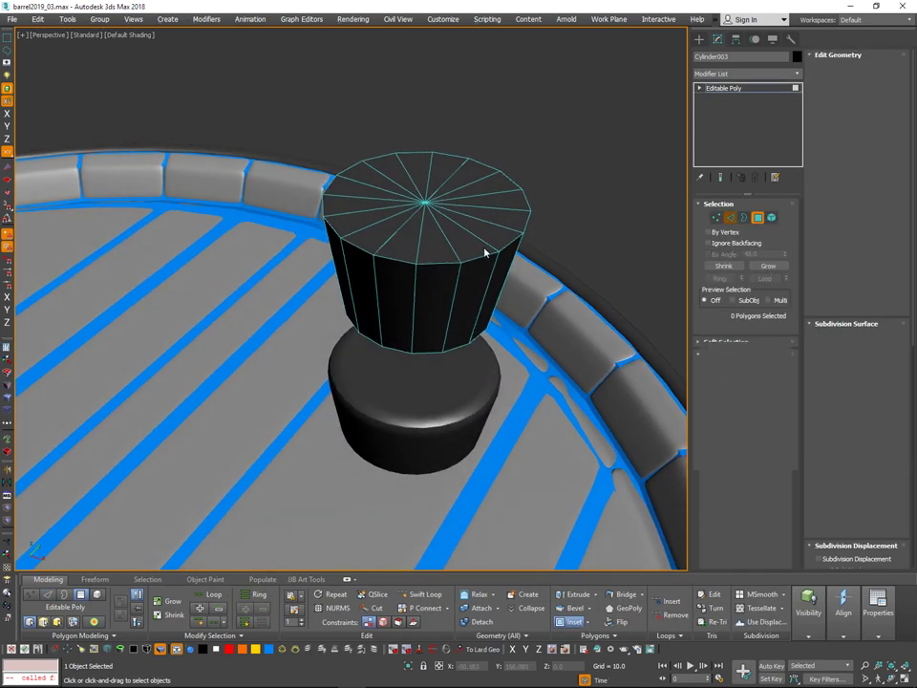
{"action": "left_click", "coordinate": [483, 255]}
{"action": "key", "text": "ctrl+shift+c"}
{"action": "left_click_drag", "start_coordinate": [480, 258], "coordinate": [481, 256]}
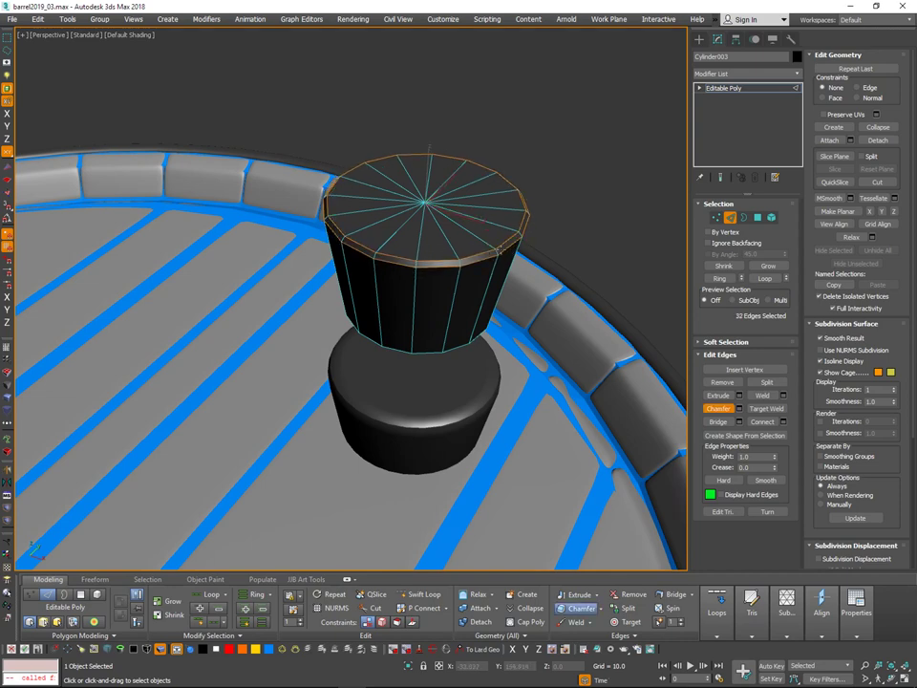
{"action": "key", "text": "2"}
{"action": "key", "text": "ctrl+d"}
{"action": "key", "text": "ctrl+z"}
{"action": "key", "text": "ctrl+z"}
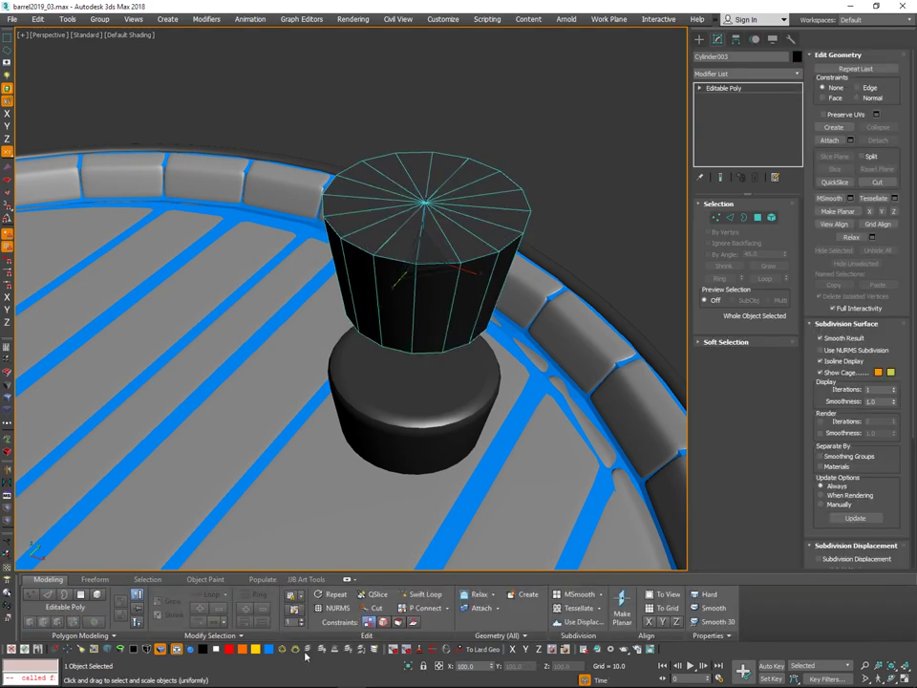
Give the copied bung the blue material and align it to the original bung's position.
{"action": "middle_click_drag", "start_coordinate": [593, 312], "coordinate": [566, 294]}
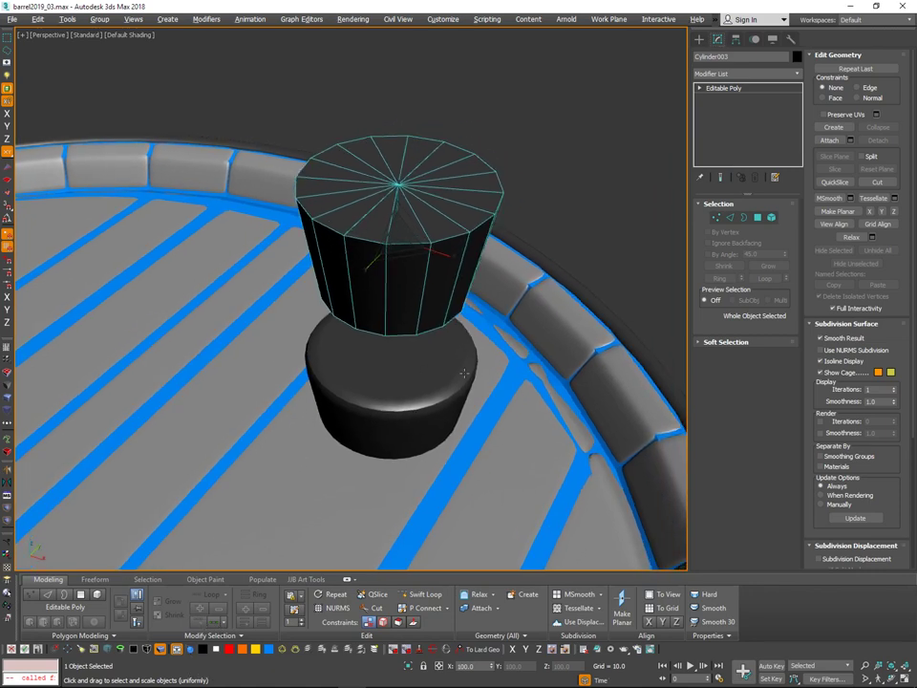
{"action": "left_click", "coordinate": [191, 652]}
{"action": "middle_click_drag", "start_coordinate": [414, 367], "coordinate": [411, 342], "text": "alt"}
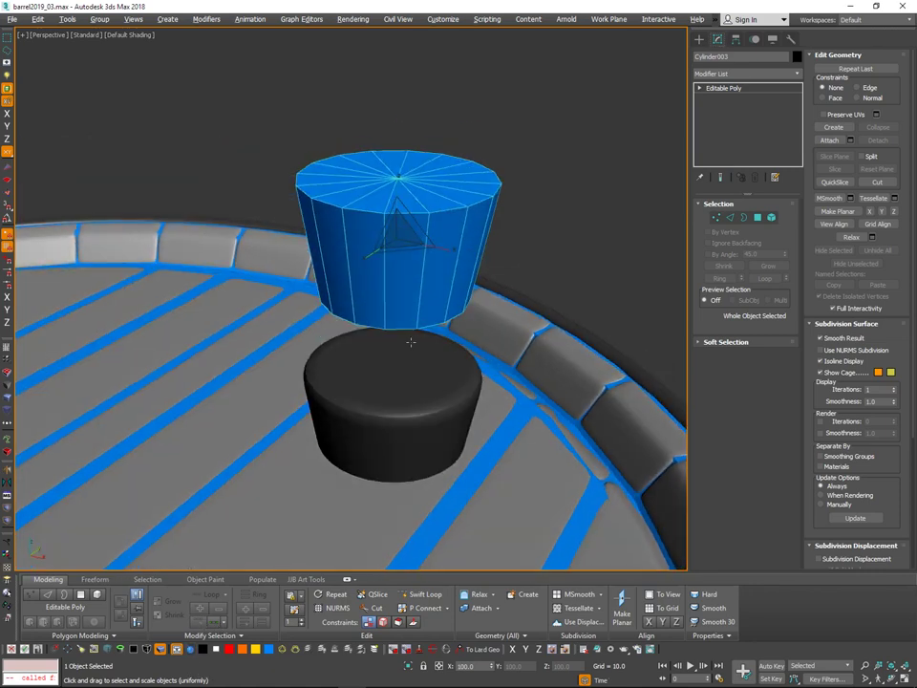
{"action": "left_click", "coordinate": [406, 397]}
{"action": "middle_click_drag", "start_coordinate": [485, 328], "coordinate": [512, 271]}
{"action": "scroll", "coordinate": [436, 359], "scroll_direction": "down", "scroll_amount": 1}
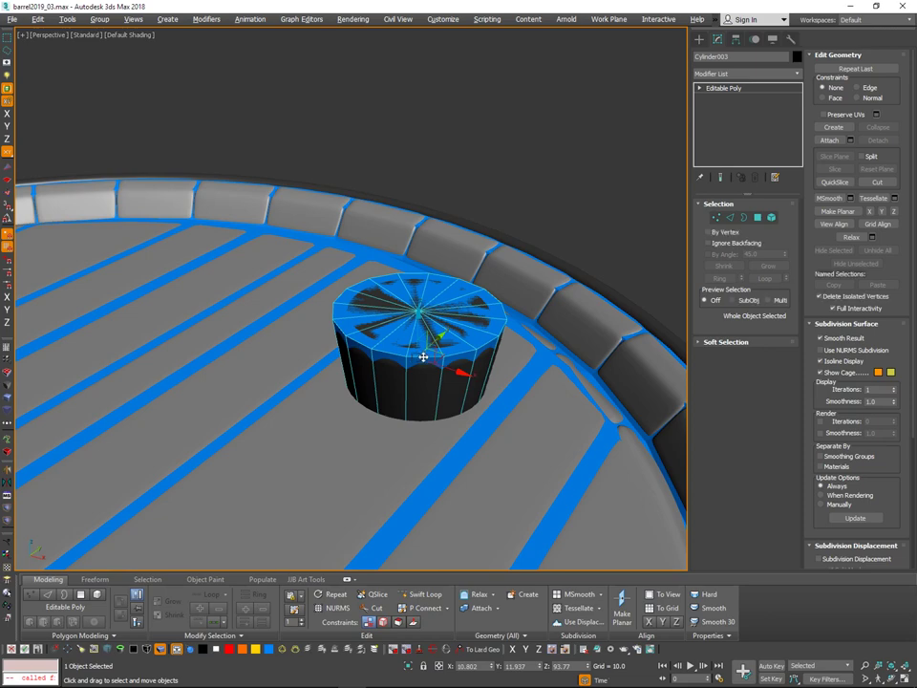
Chamfer the copied bung's top and bottom rim edges to follow the original bung's rounded edge.
{"action": "key", "text": "2"}
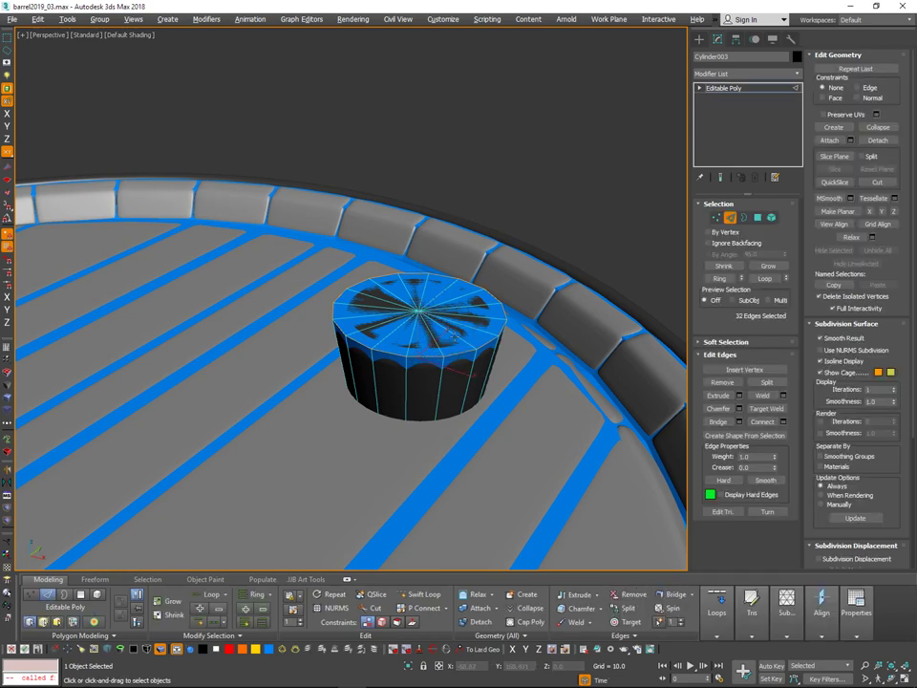
{"action": "middle_click_drag", "start_coordinate": [452, 334], "coordinate": [432, 352], "text": "alt"}
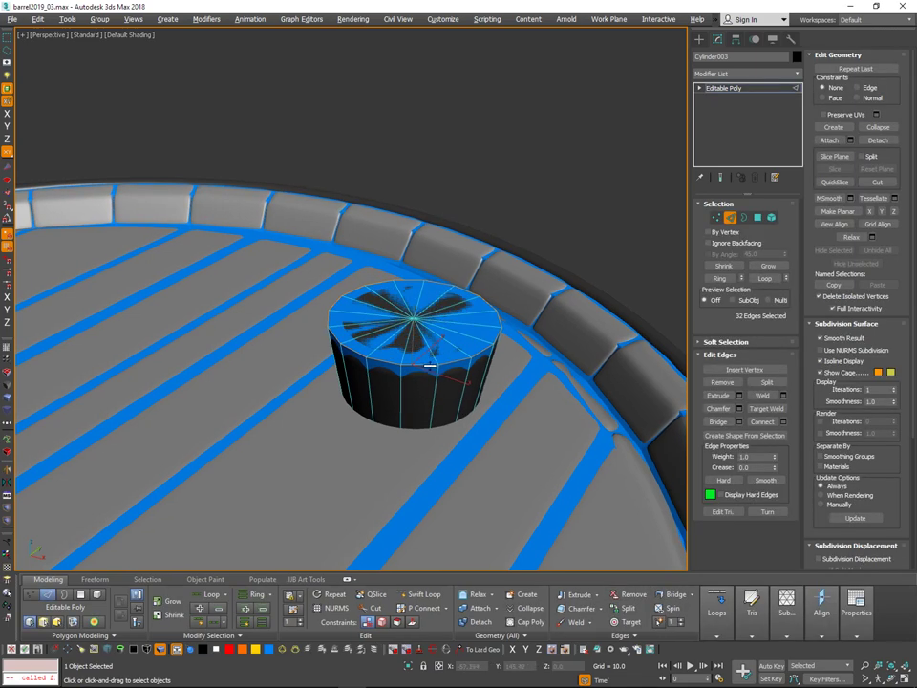
{"action": "left_click_drag", "start_coordinate": [426, 363], "coordinate": [428, 363]}
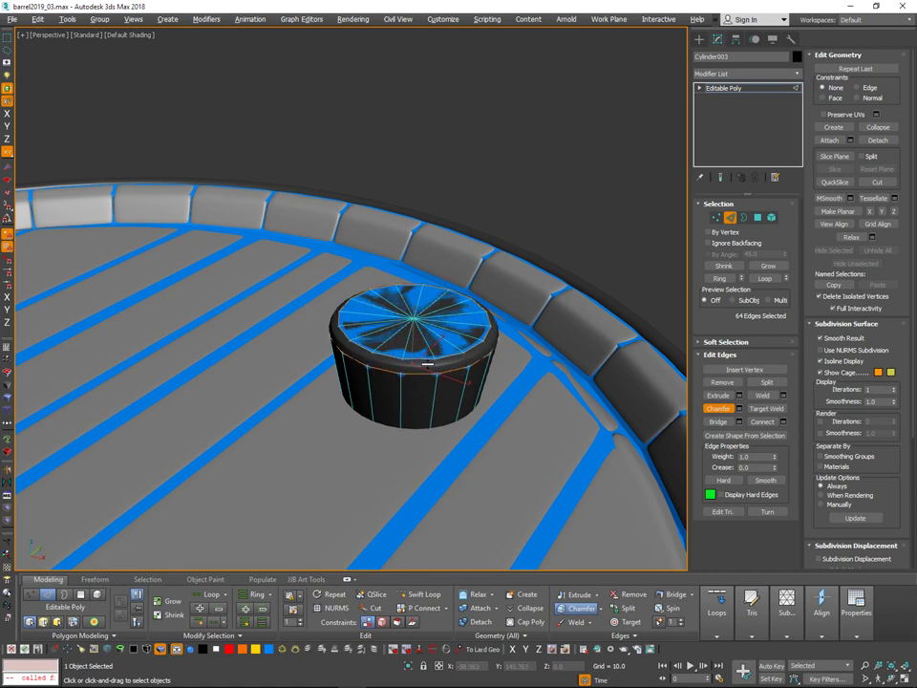
{"action": "middle_click_drag", "start_coordinate": [554, 277], "coordinate": [534, 283], "text": "alt"}
{"action": "key", "text": "2"}
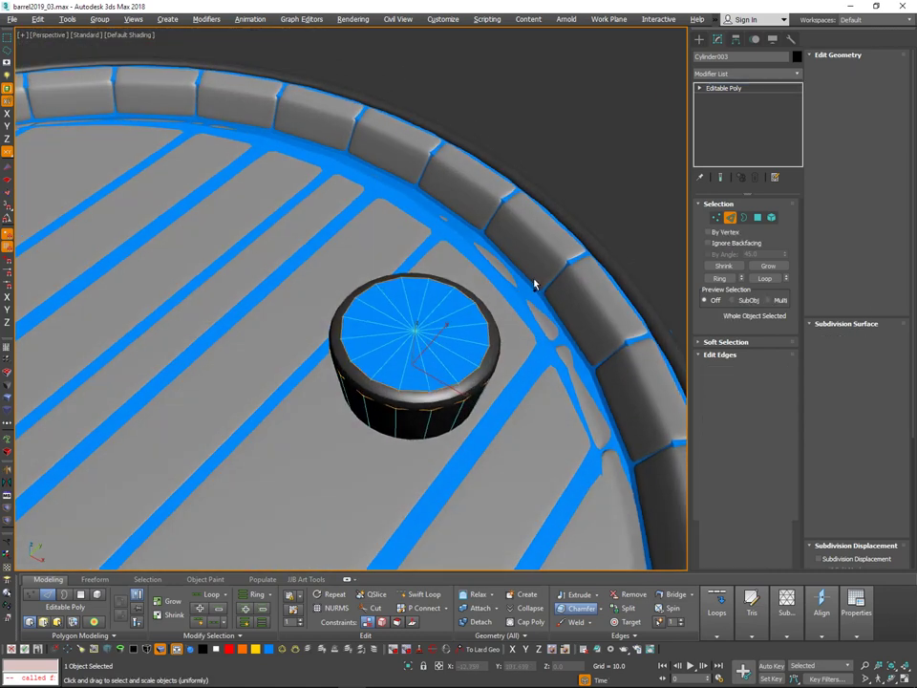
Isolate the copied bung and delete its bottom cap polygon together with the surrounding chamfer polygons.
{"action": "key", "text": "alt+q"}
{"action": "scroll", "coordinate": [500, 221], "scroll_direction": "down", "scroll_amount": 3}
{"action": "middle_click_drag", "start_coordinate": [499, 220], "coordinate": [507, 197], "text": "alt"}
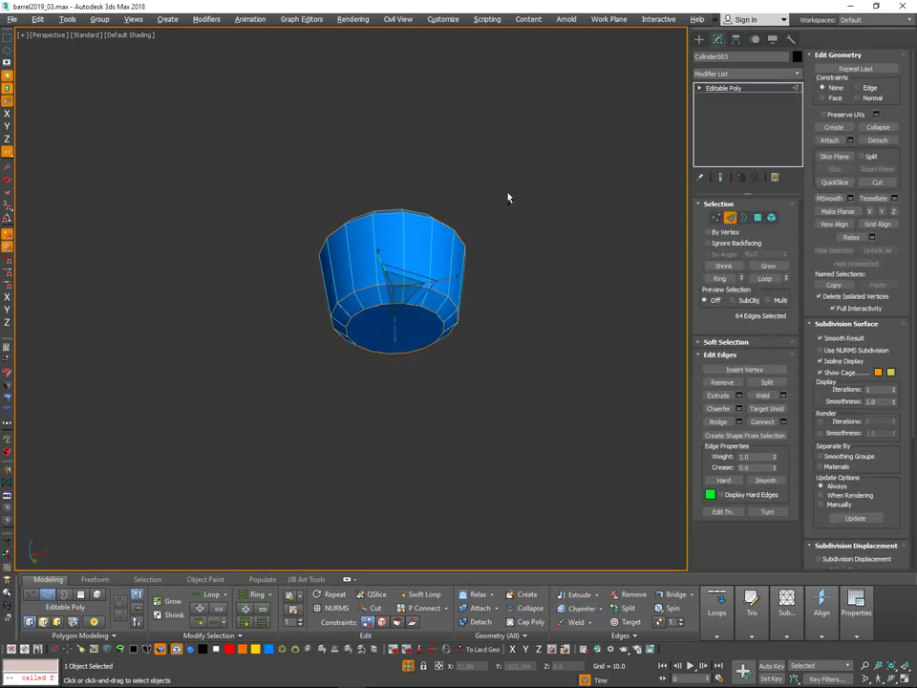
{"action": "key", "text": "4"}
{"action": "left_click", "coordinate": [406, 321]}
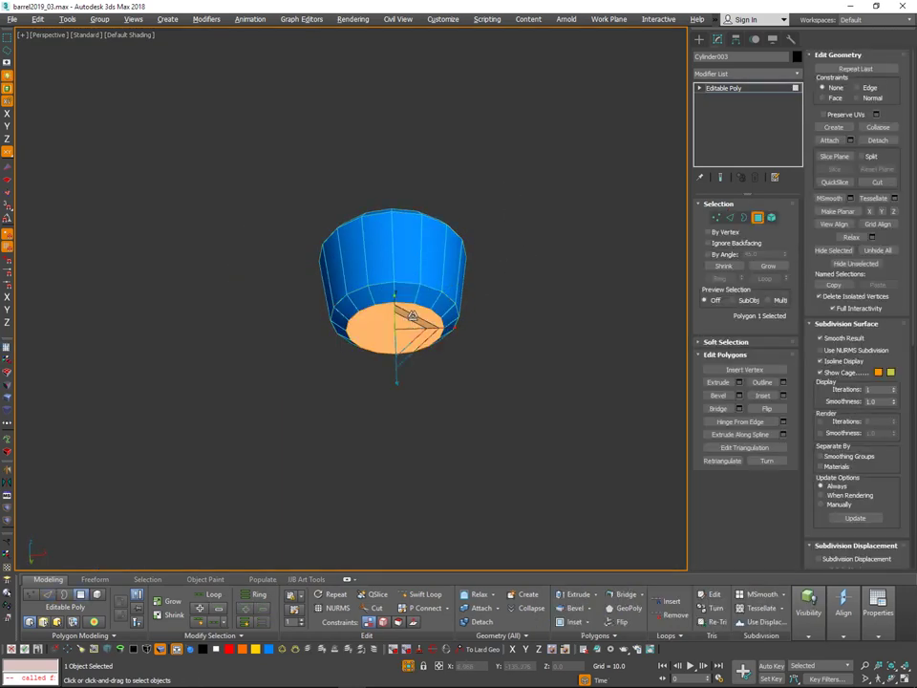
{"action": "key", "text": "ctrl+Page_Up"}
{"action": "key", "text": "Delete"}
{"action": "middle_click_drag", "start_coordinate": [428, 297], "coordinate": [424, 314], "text": "alt"}
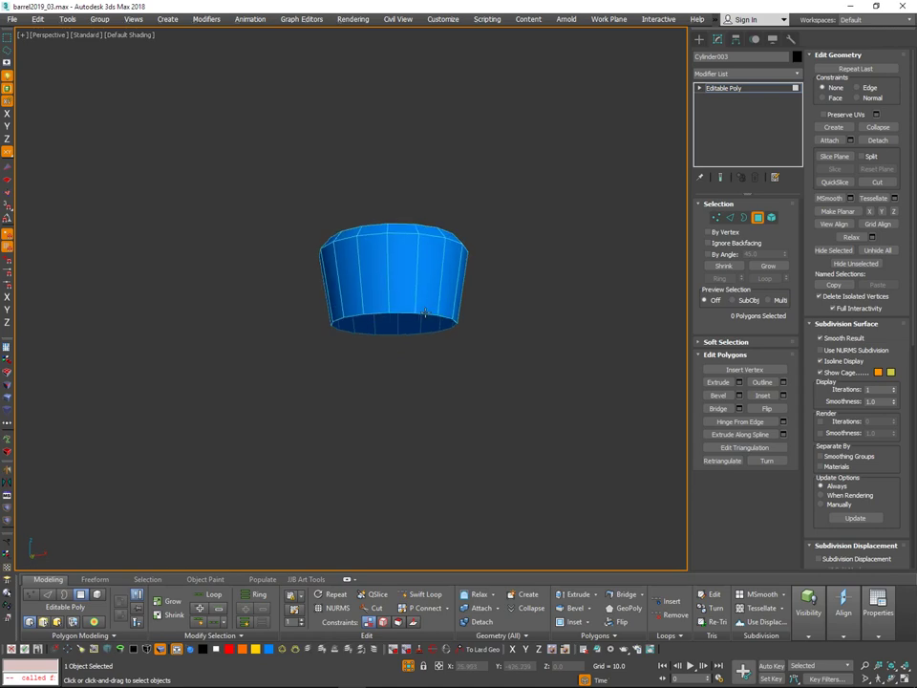
Raise the bottom border edges of the copied bung about 0.2 units, constrained along its side edges.
{"action": "key", "text": "2"}
{"action": "left_click", "coordinate": [426, 315]}
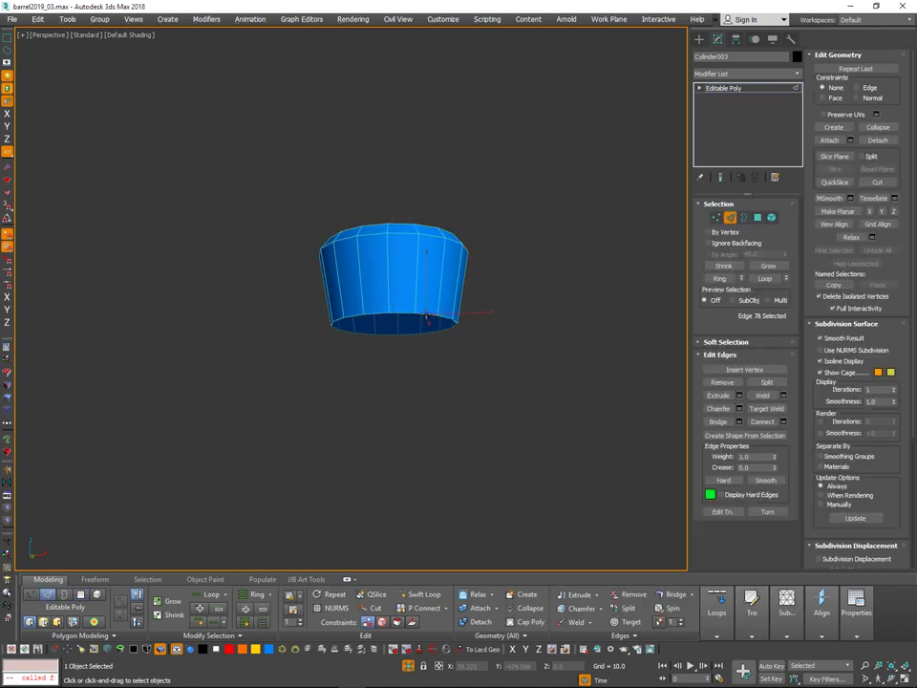
{"action": "middle_click_drag", "start_coordinate": [432, 315], "coordinate": [449, 258], "text": "alt"}
{"action": "key", "text": "alt+q"}
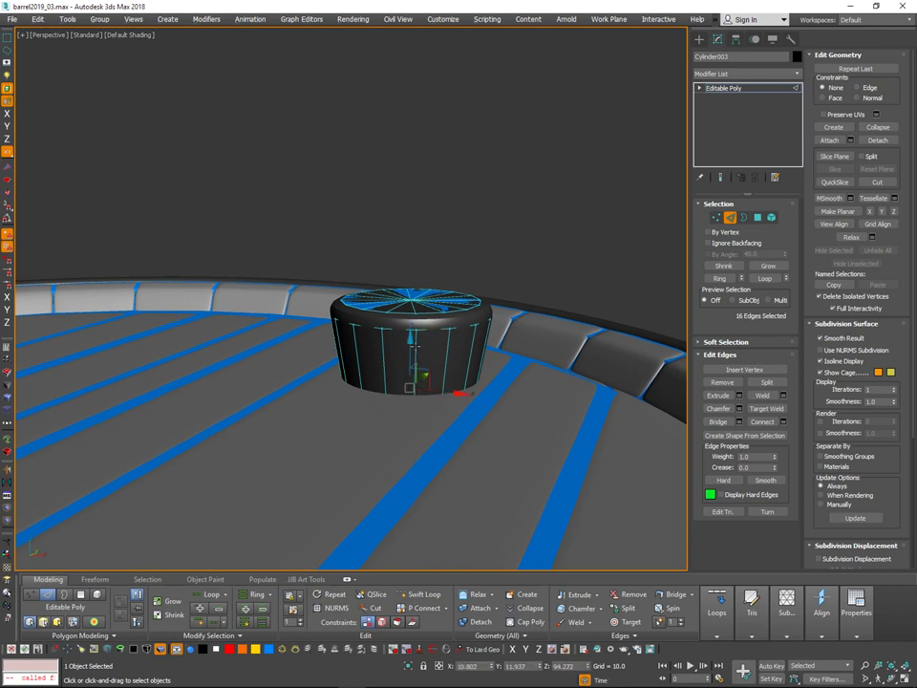
{"action": "left_click_drag", "start_coordinate": [414, 334], "coordinate": [415, 342]}
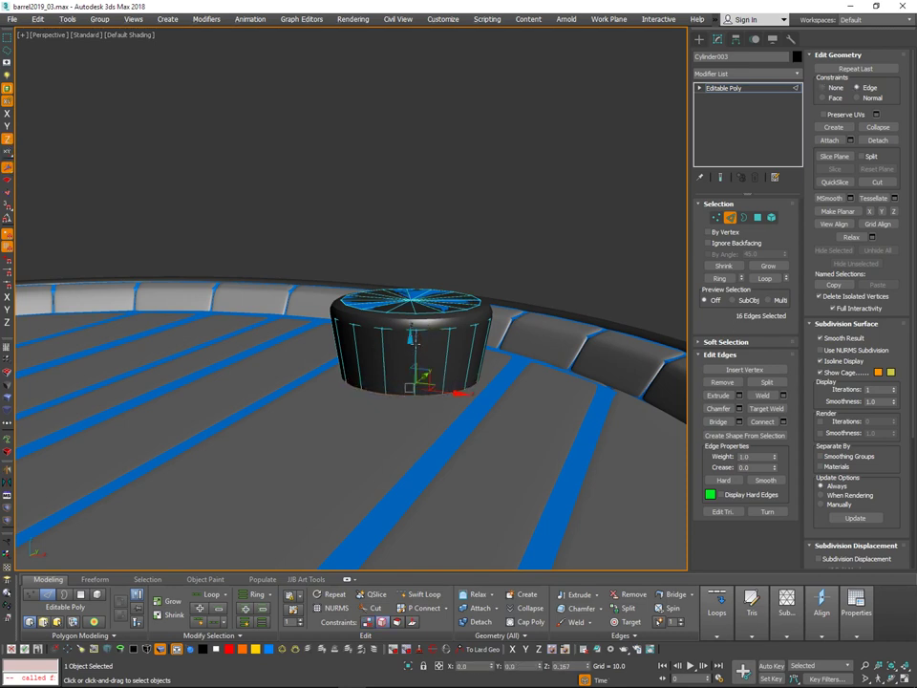
{"action": "middle_click_drag", "start_coordinate": [567, 257], "coordinate": [567, 296], "text": "alt"}
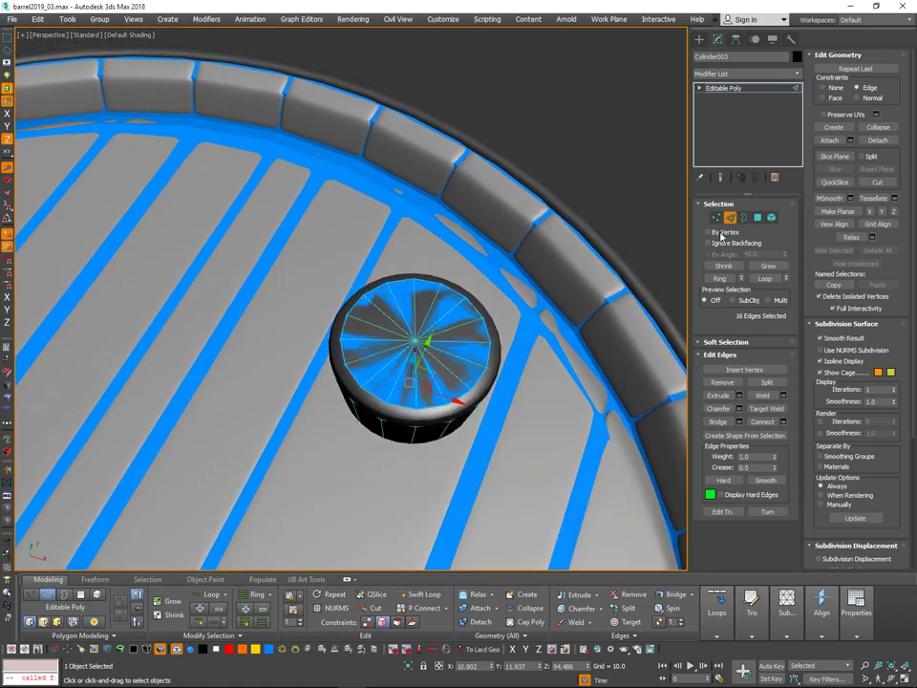
Scale the copied bung's top cap polygons up to about 105% without the edge constraint.
{"action": "left_click", "coordinate": [716, 217]}
{"action": "left_click", "coordinate": [416, 342]}
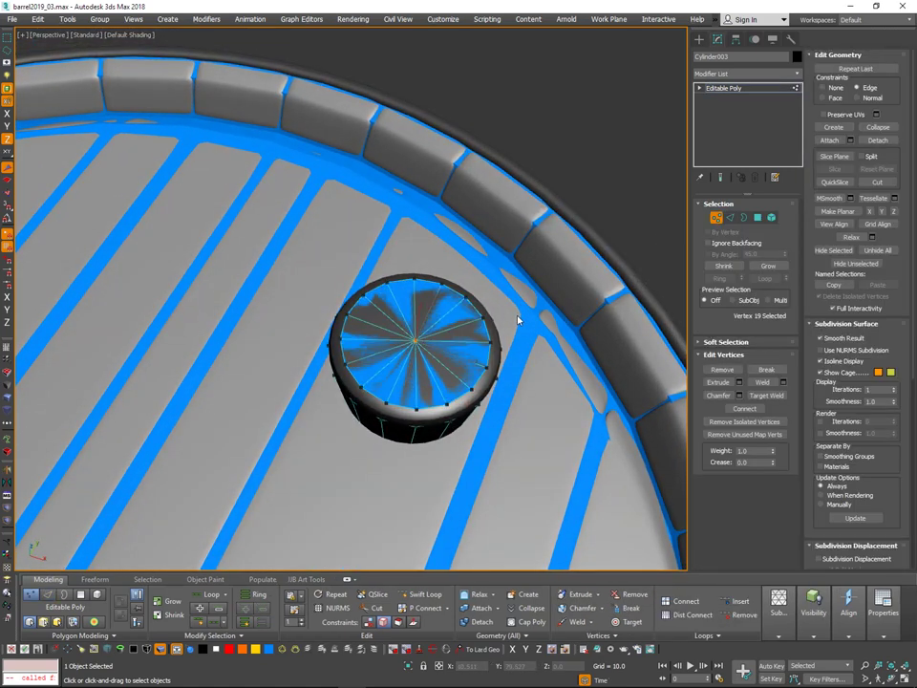
{"action": "key", "text": "4"}
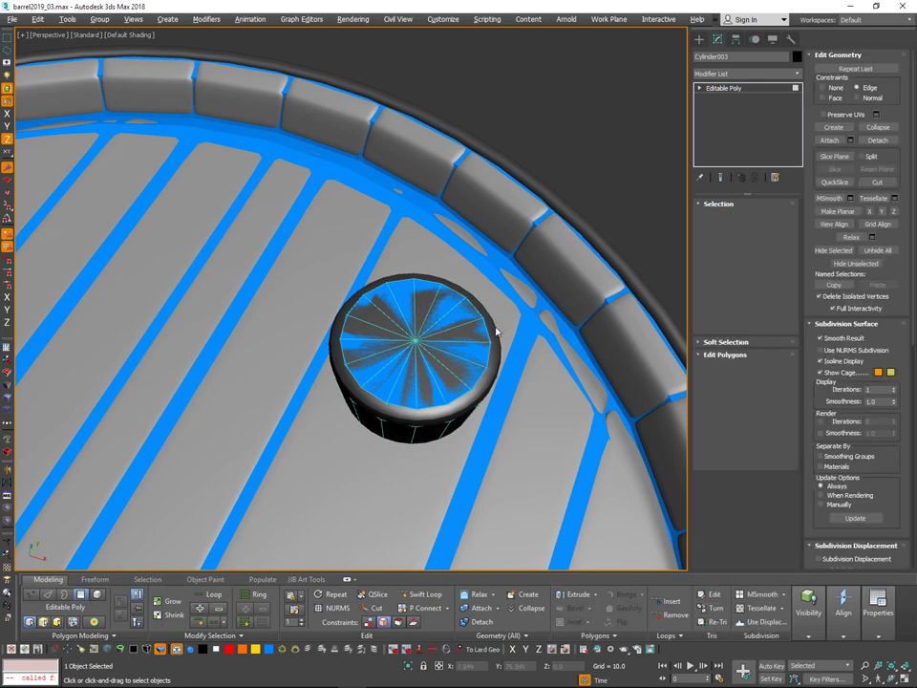
{"action": "key", "text": "1"}
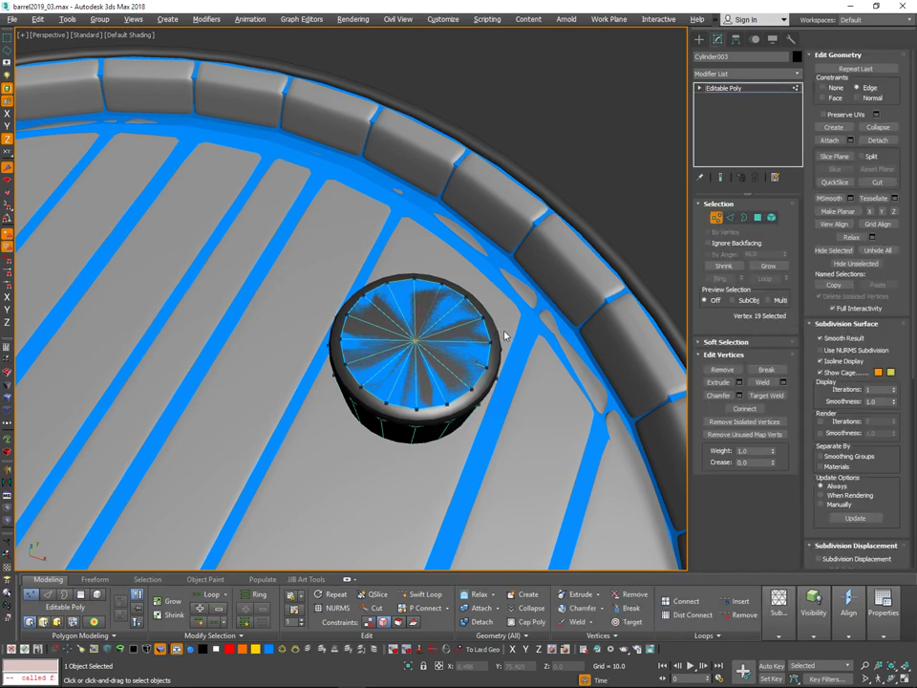
{"action": "key", "text": "ctrl+4"}
{"action": "middle_click_drag", "start_coordinate": [473, 394], "coordinate": [438, 308], "text": "alt"}
{"action": "key", "text": "r"}
{"action": "left_click_drag", "start_coordinate": [425, 339], "coordinate": [424, 349]}
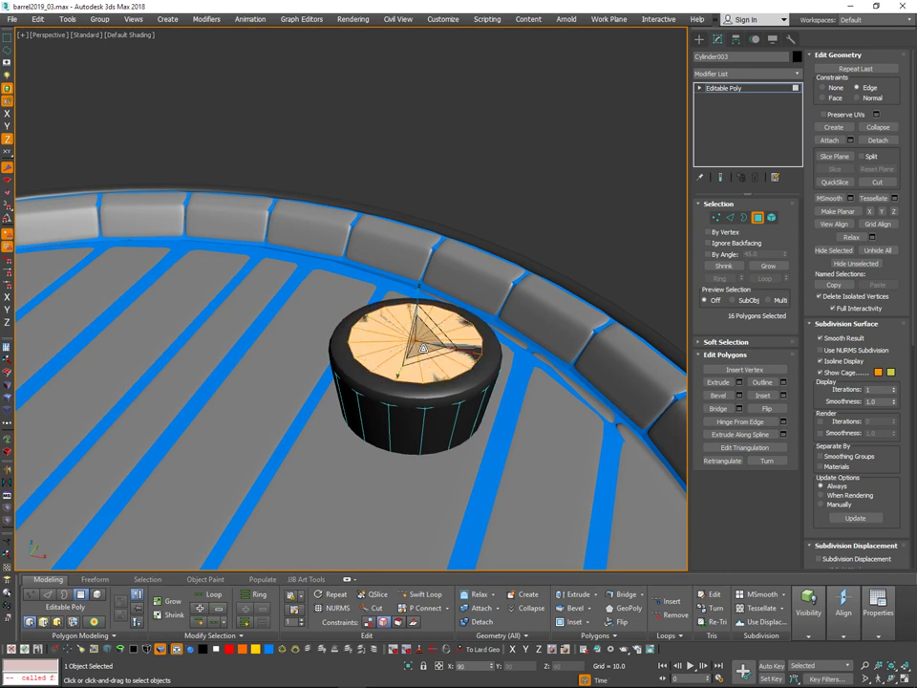
{"action": "key", "text": "ctrl+z"}
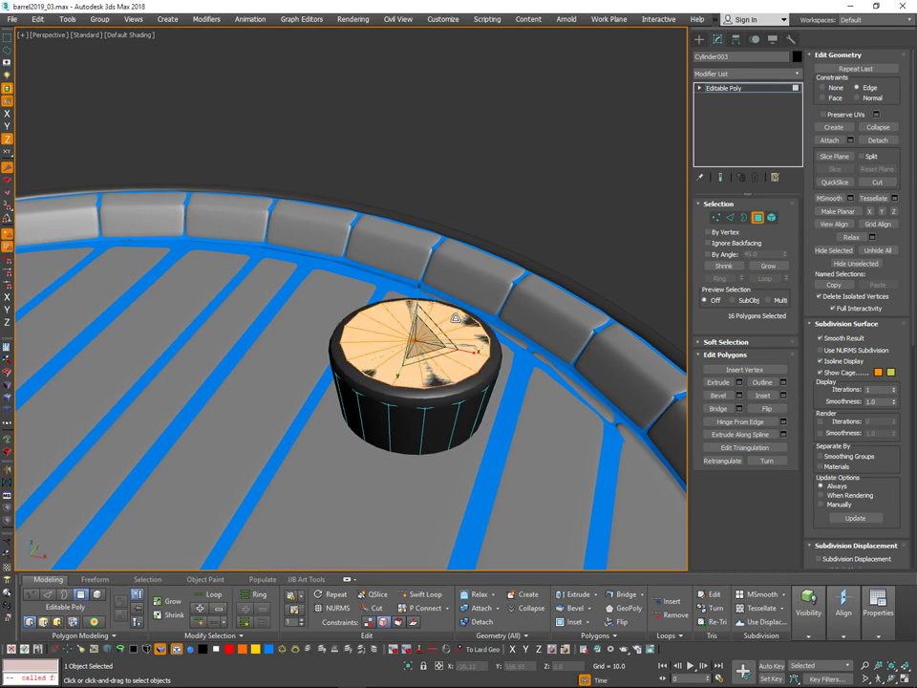
{"action": "key", "text": "shift+x"}
{"action": "left_click_drag", "start_coordinate": [424, 340], "coordinate": [424, 336]}
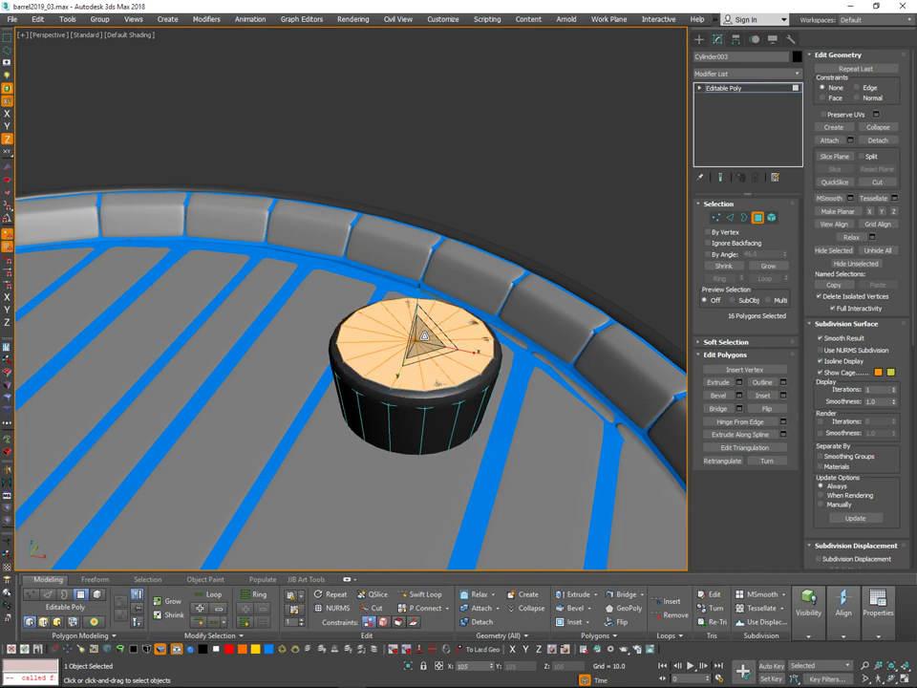
{"action": "middle_click_drag", "start_coordinate": [445, 311], "coordinate": [419, 341], "text": "alt"}
Remove the centre vertex of the copied bung's top cap together with its radiating edges.
{"action": "key", "text": "Caps_Lock"}
{"action": "key", "text": "1"}
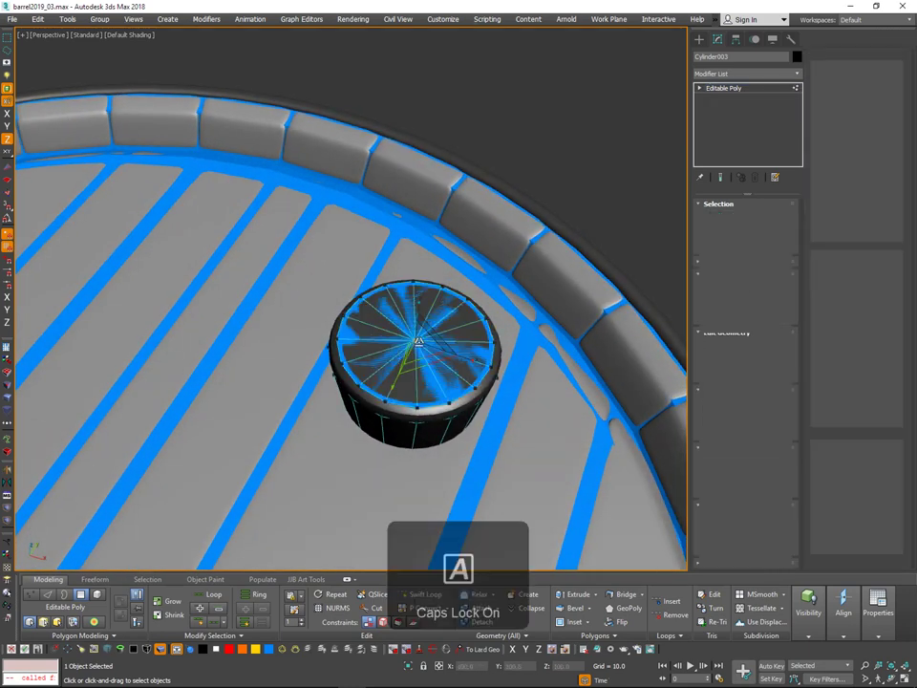
{"action": "mouse_move", "coordinate": [468, 300]}
{"action": "middle_mouse_down", "text": "alt"}
{"action": "mouse_move", "coordinate": [453, 315]}
{"action": "mouse_move", "coordinate": [538, 274]}
{"action": "mouse_move", "coordinate": [534, 282]}
{"action": "middle_mouse_up", "text": "alt"}
{"action": "key", "text": "BackSpace"}
{"action": "key", "text": "r"}
{"action": "key", "text": "1"}
{"action": "scroll", "coordinate": [462, 312], "scroll_direction": "down", "scroll_amount": 5}
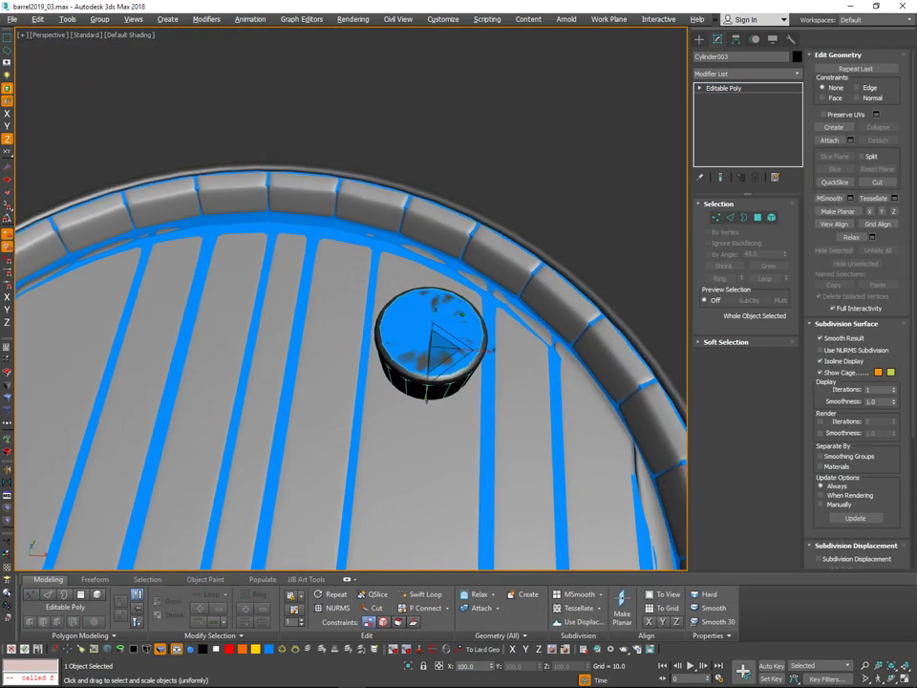
Reselect the copied bung and connect the first pair of opposite rim vertices across its top cap.
{"action": "key", "text": "q"}
{"action": "left_click", "coordinate": [458, 285]}
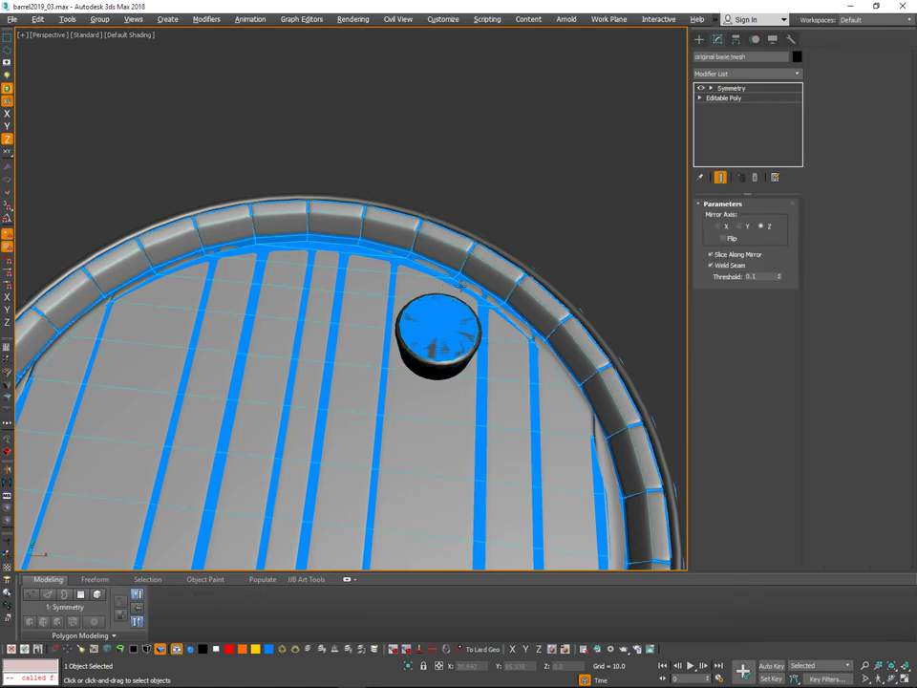
{"action": "left_click", "coordinate": [442, 325]}
{"action": "middle_click_drag", "start_coordinate": [442, 324], "coordinate": [441, 353]}
{"action": "scroll", "coordinate": [446, 336], "scroll_direction": "up", "scroll_amount": 3}
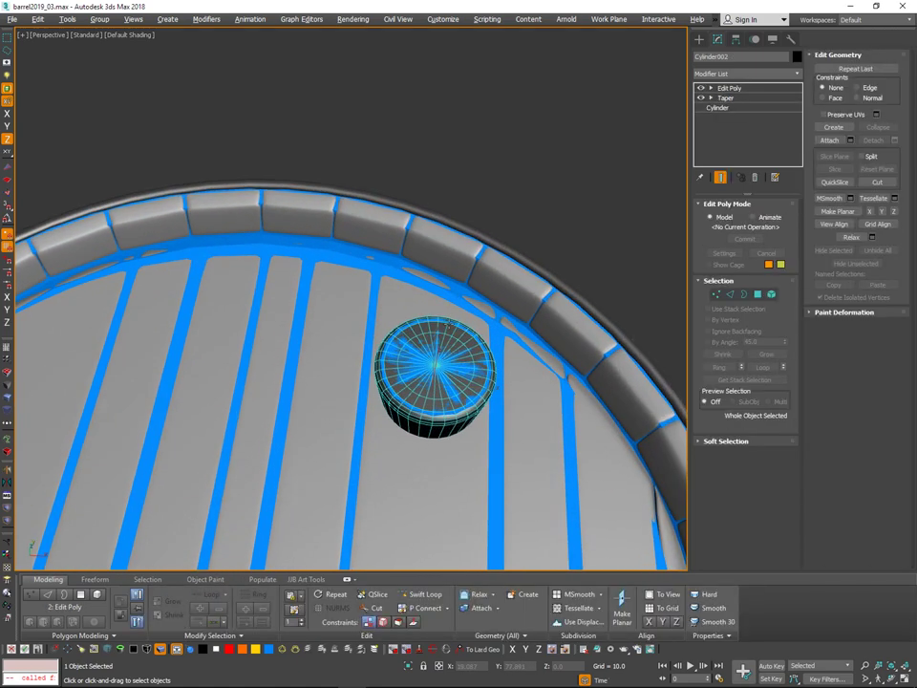
{"action": "left_click", "coordinate": [452, 322]}
{"action": "scroll", "coordinate": [456, 320], "scroll_direction": "up", "scroll_amount": 2}
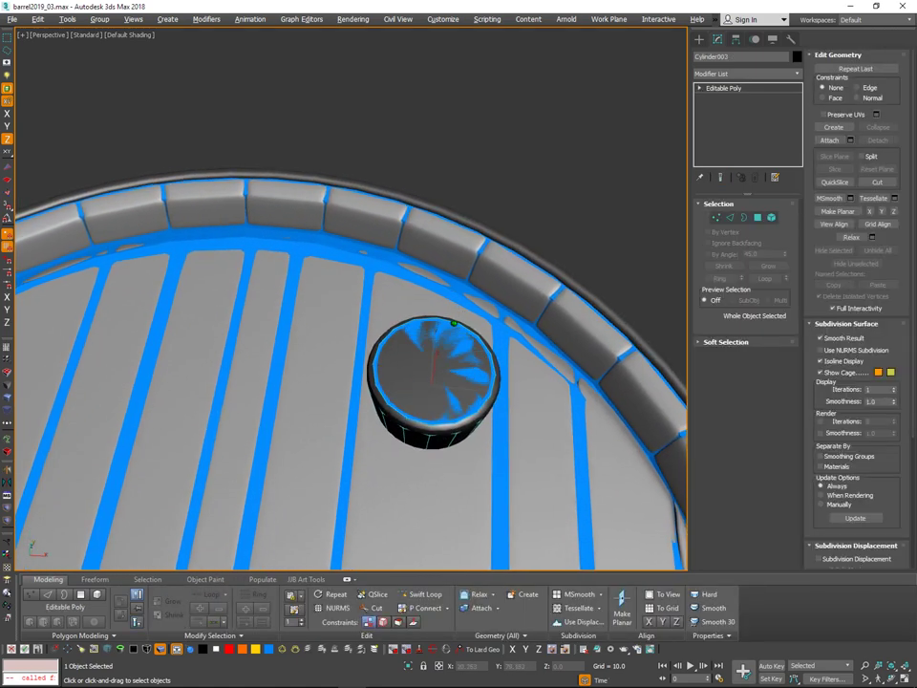
{"action": "key", "text": "1"}
{"action": "left_click", "coordinate": [460, 322]}
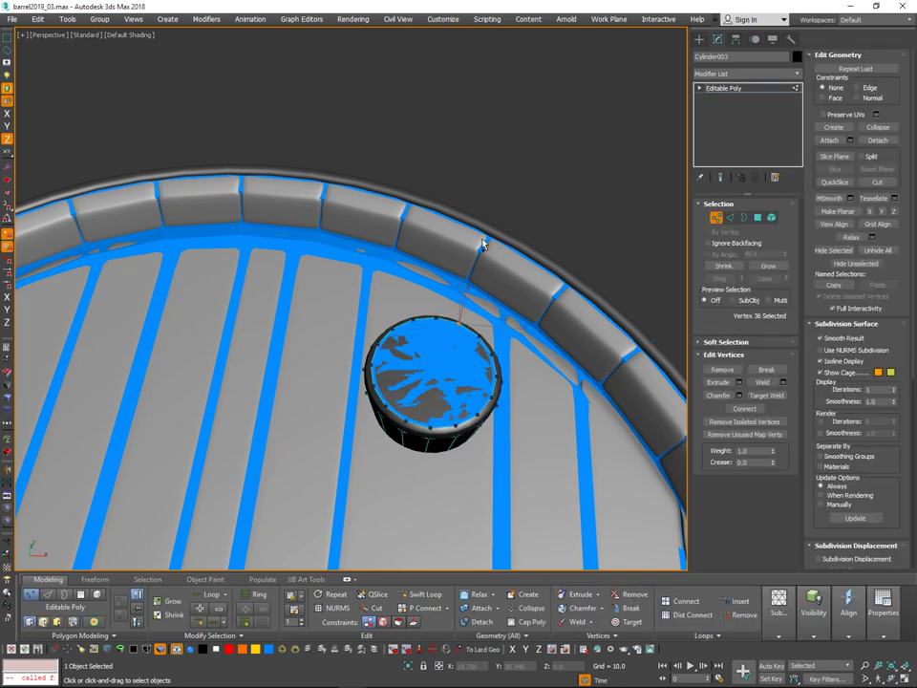
{"action": "left_click", "coordinate": [440, 316]}
{"action": "scroll", "coordinate": [460, 331], "scroll_direction": "up", "scroll_amount": 2}
{"action": "middle_click_drag", "start_coordinate": [466, 321], "coordinate": [497, 366]}
{"action": "left_click", "coordinate": [476, 352]}
{"action": "left_click", "coordinate": [379, 341], "text": "ctrl"}
{"action": "key", "text": "ctrl+shift+e"}
Connect the remaining opposite pairs of rim vertices with parallel edges across the bung's top cap.
{"action": "left_click", "coordinate": [493, 364]}
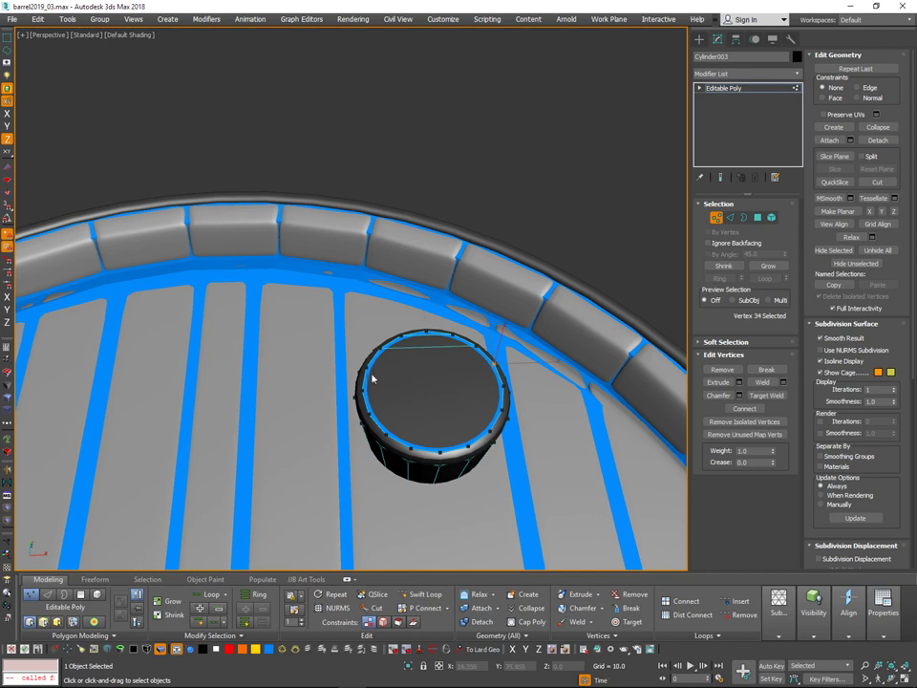
{"action": "left_click", "coordinate": [367, 368], "text": "ctrl"}
{"action": "key", "text": "ctrl+shift+e"}
{"action": "left_click", "coordinate": [502, 386]}
{"action": "left_click", "coordinate": [364, 390], "text": "ctrl"}
{"action": "key", "text": "ctrl+shift+e"}
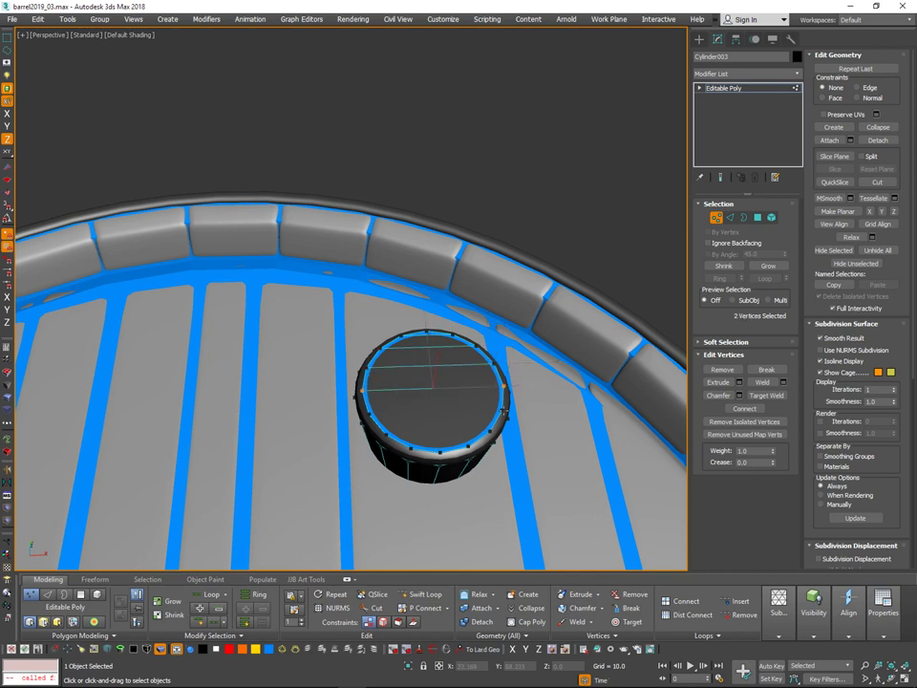
{"action": "left_click", "coordinate": [503, 411]}
{"action": "left_click", "coordinate": [498, 427]}
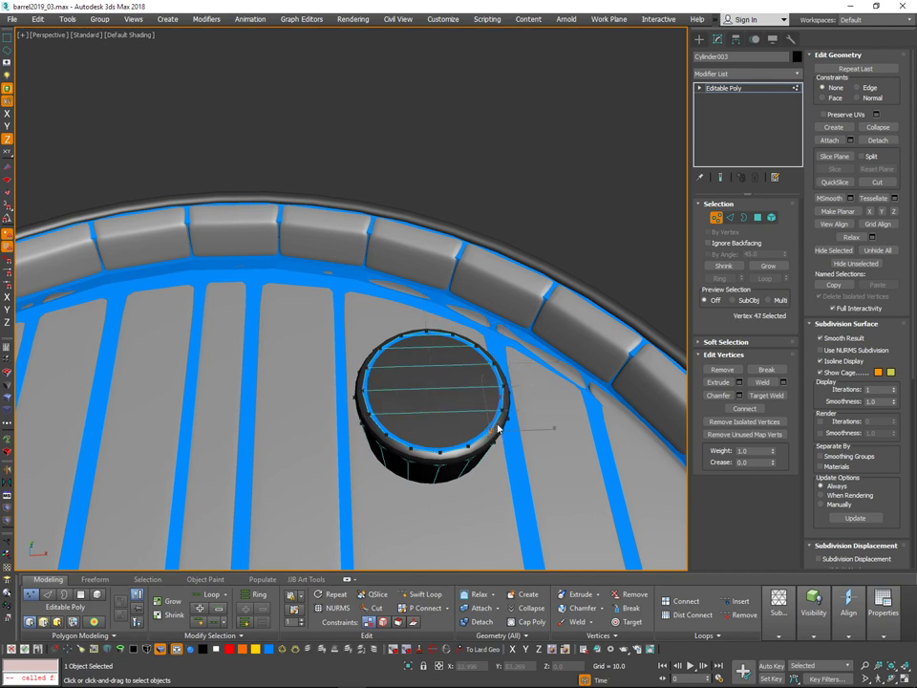
{"action": "left_click", "coordinate": [477, 442]}
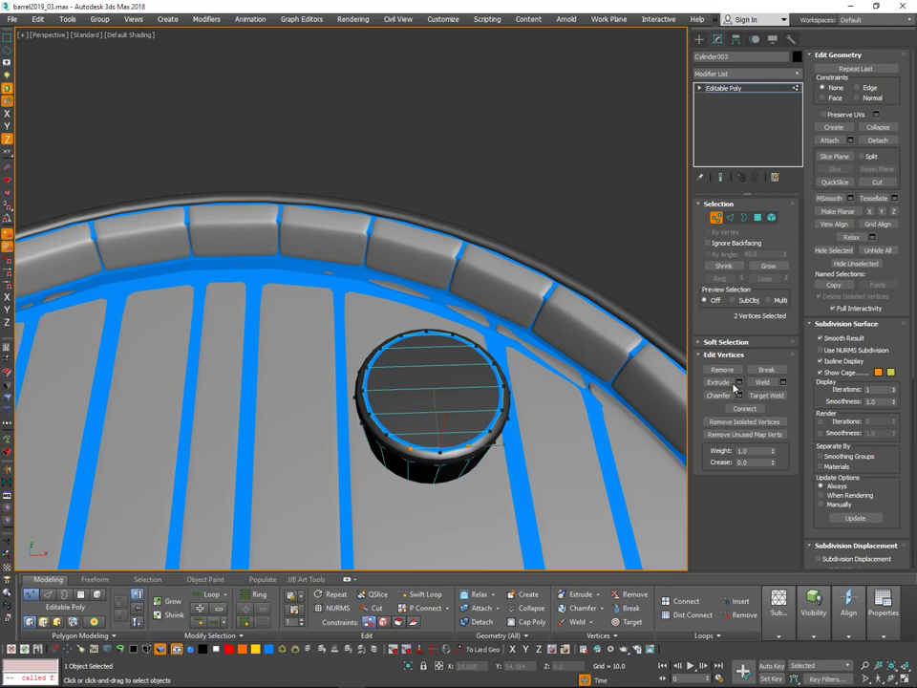
Leave vertex editing and select the whole copied bung as an object.
{"action": "middle_click_drag", "start_coordinate": [600, 361], "coordinate": [531, 342]}
{"action": "middle_click_drag", "start_coordinate": [435, 459], "coordinate": [443, 370], "text": "alt"}
{"action": "scroll", "coordinate": [478, 387], "scroll_direction": "down", "scroll_amount": 4}
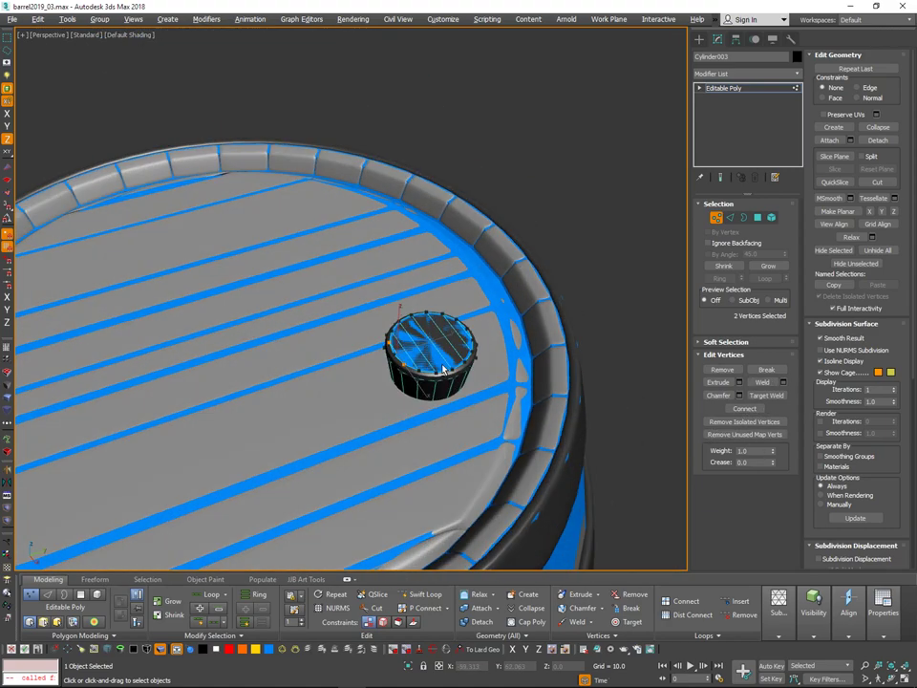
{"action": "scroll", "coordinate": [442, 369], "scroll_direction": "down", "scroll_amount": 2}
{"action": "left_click", "coordinate": [715, 219]}
{"action": "left_click", "coordinate": [602, 215]}
{"action": "middle_click_drag", "start_coordinate": [474, 228], "coordinate": [468, 313]}
{"action": "scroll", "coordinate": [485, 202], "scroll_direction": "down", "scroll_amount": 2}
{"action": "left_click", "coordinate": [471, 259]}
{"action": "scroll", "coordinate": [471, 260], "scroll_direction": "up", "scroll_amount": 3}
Add a Push modifier to the copied bung with a Push Value of about 0.032 and inspect it against the original.
{"action": "left_click", "coordinate": [797, 74]}
{"action": "left_click_drag", "start_coordinate": [798, 107], "coordinate": [769, 271]}
{"action": "left_click", "coordinate": [672, 108]}
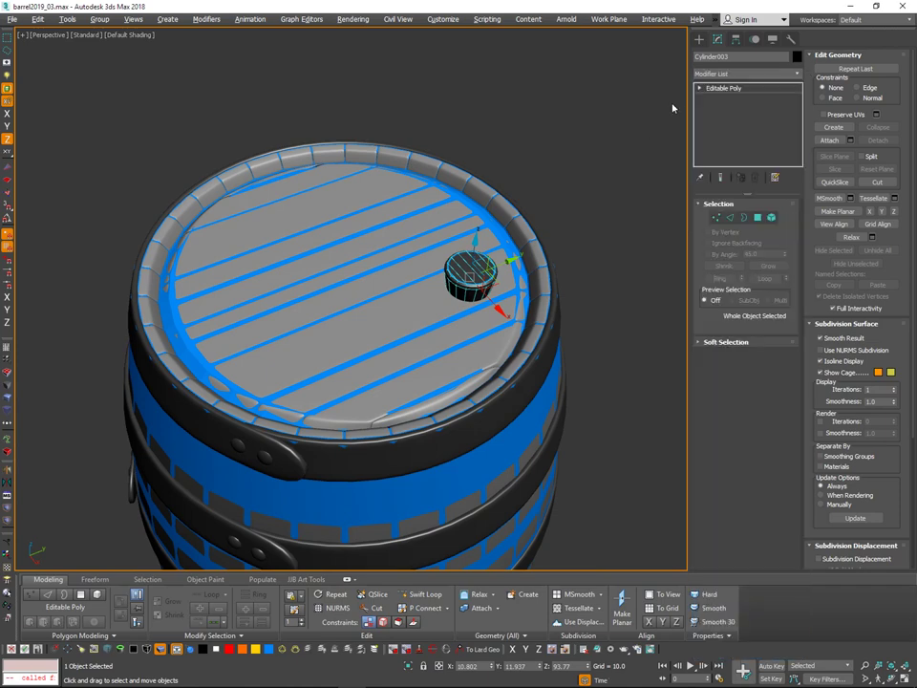
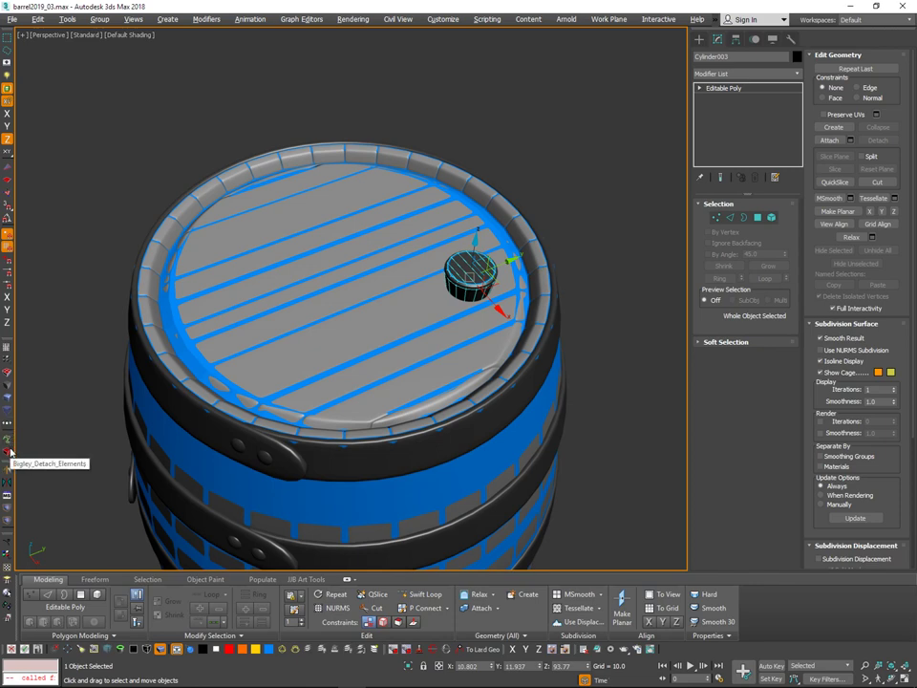
{"action": "left_click", "coordinate": [745, 73]}
{"action": "scroll", "coordinate": [779, 370], "scroll_direction": "down", "scroll_amount": 10}
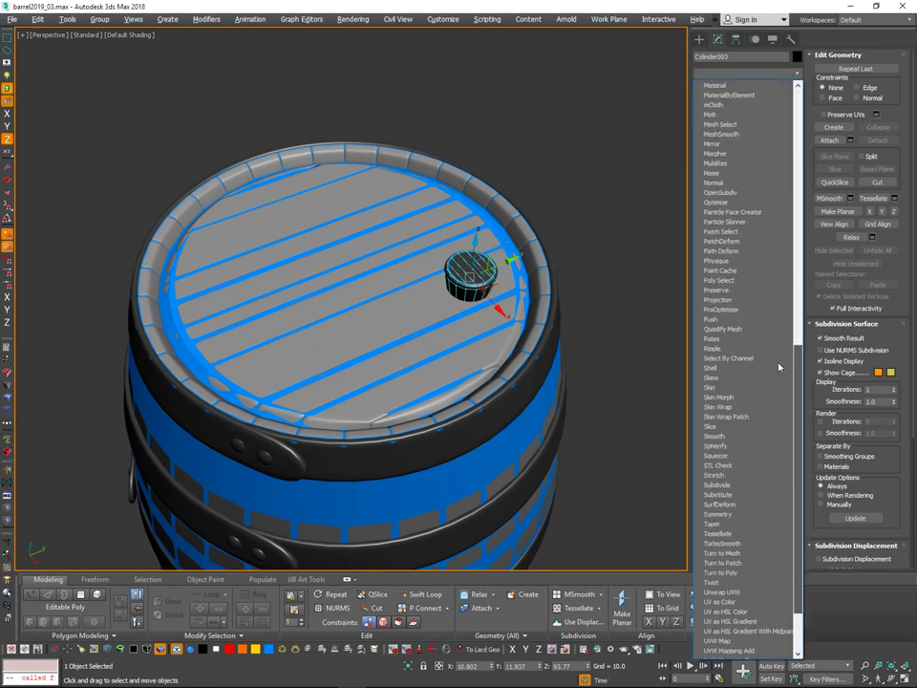
{"action": "left_click_drag", "start_coordinate": [779, 371], "coordinate": [777, 364]}
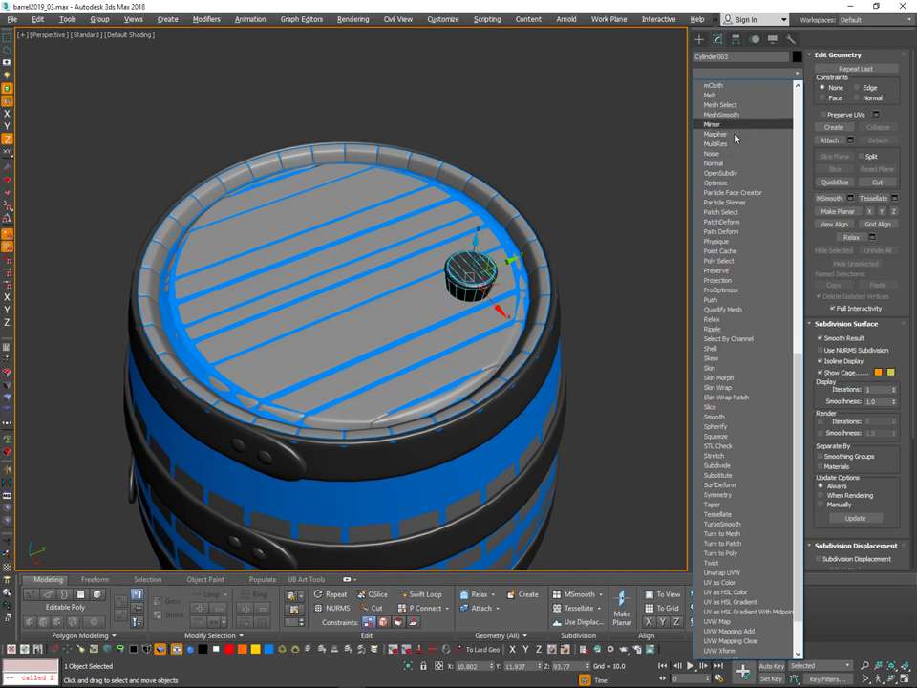
{"action": "left_click", "coordinate": [712, 299]}
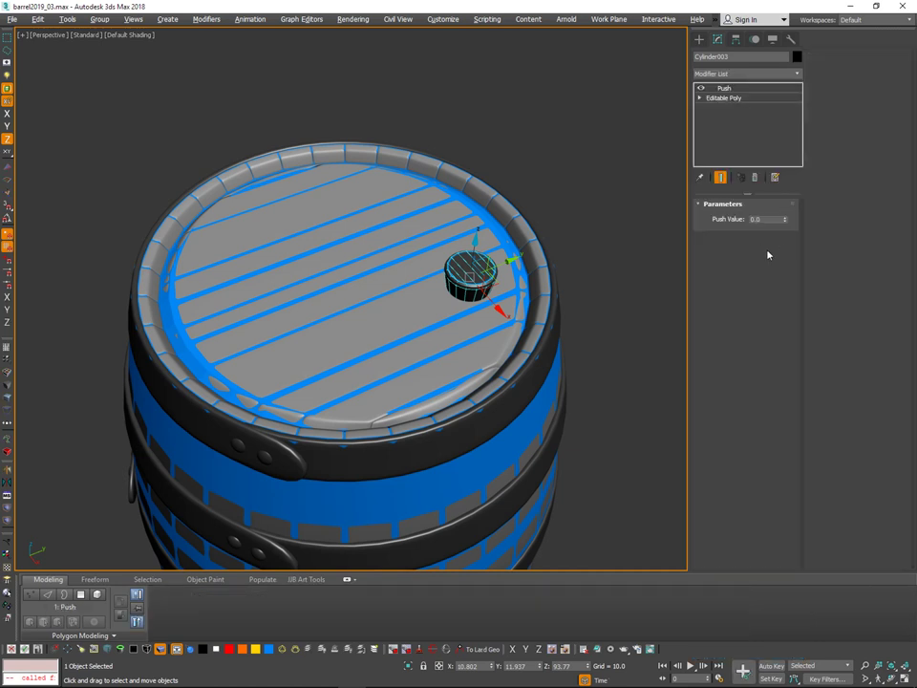
{"action": "left_click_drag", "start_coordinate": [785, 219], "coordinate": [783, 185]}
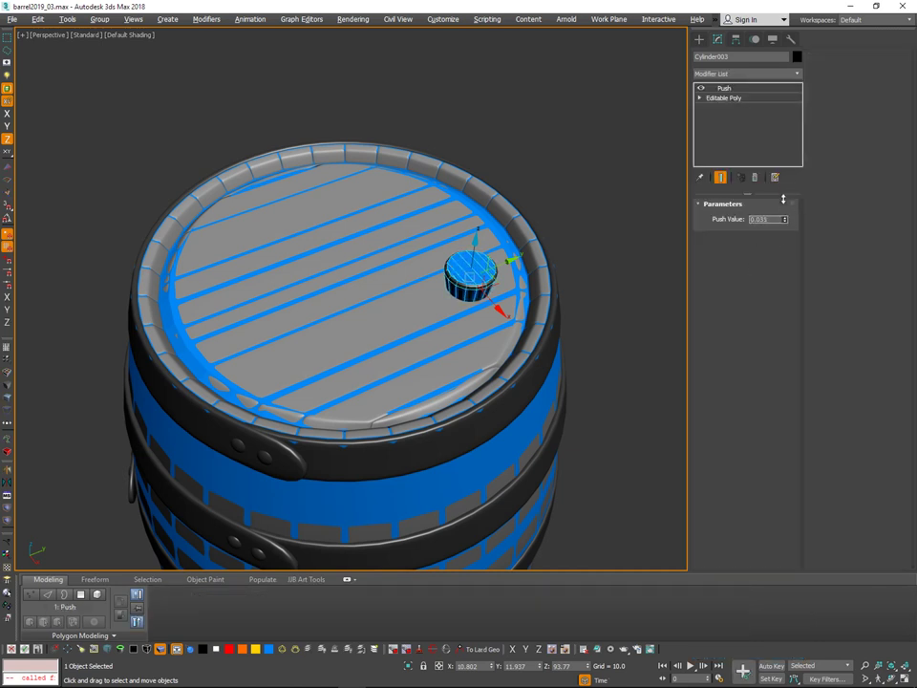
{"action": "scroll", "coordinate": [490, 232], "scroll_direction": "up", "scroll_amount": 4}
{"action": "middle_click_drag", "start_coordinate": [491, 231], "coordinate": [505, 297], "text": "alt"}
{"action": "scroll", "coordinate": [500, 217], "scroll_direction": "down", "scroll_amount": 3}
{"action": "left_click", "coordinate": [616, 200]}
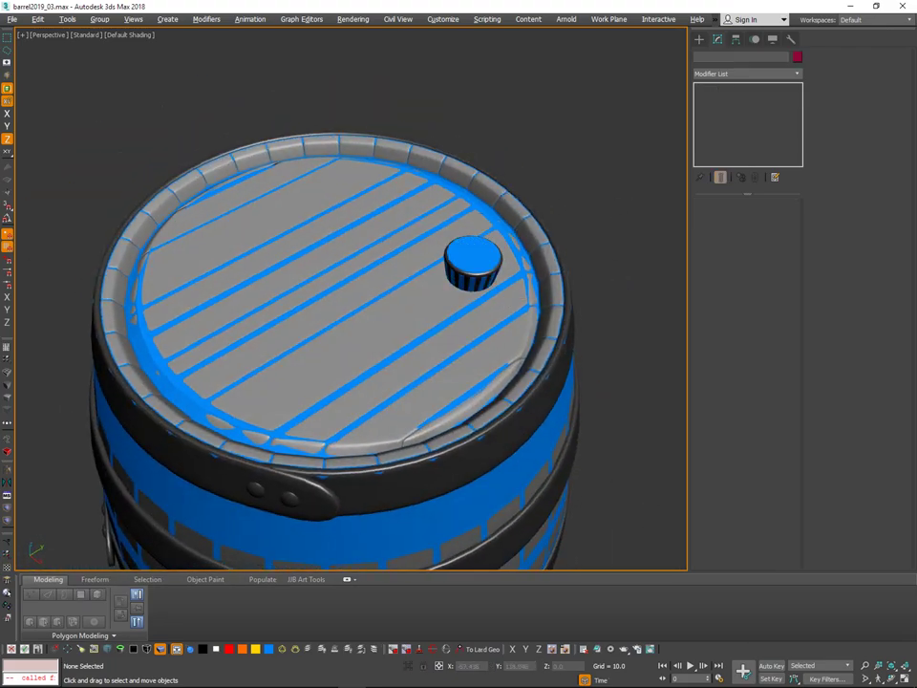
{"action": "scroll", "coordinate": [531, 190], "scroll_direction": "down", "scroll_amount": 2}
Select the copied bung together with the barrel base mesh, isolate them and inspect both ends.
{"action": "key", "text": "q"}
{"action": "left_click", "coordinate": [477, 240]}
{"action": "middle_click_drag", "start_coordinate": [506, 205], "coordinate": [465, 162], "text": "alt"}
{"action": "scroll", "coordinate": [475, 262], "scroll_direction": "down", "scroll_amount": 1}
{"action": "key", "text": "Caps_Lock"}
{"action": "key", "text": "Caps_Lock"}
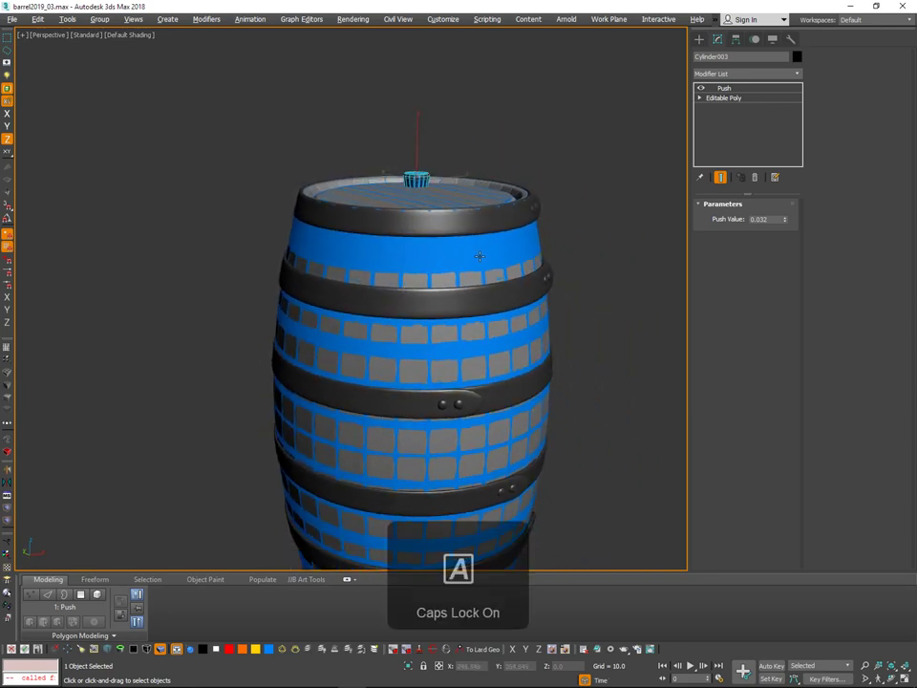
{"action": "key", "text": "Caps_Lock"}
{"action": "left_click", "coordinate": [480, 252], "text": "ctrl"}
{"action": "middle_click_drag", "start_coordinate": [542, 200], "coordinate": [485, 199]}
{"action": "scroll", "coordinate": [527, 281], "scroll_direction": "down", "scroll_amount": 3}
{"action": "key", "text": "alt+q"}
{"action": "middle_click_drag", "start_coordinate": [485, 199], "coordinate": [464, 262], "text": "alt"}
{"action": "middle_click_drag", "start_coordinate": [457, 425], "coordinate": [450, 352]}
{"action": "scroll", "coordinate": [478, 304], "scroll_direction": "up", "scroll_amount": 4}
{"action": "scroll", "coordinate": [450, 352], "scroll_direction": "down", "scroll_amount": 4}
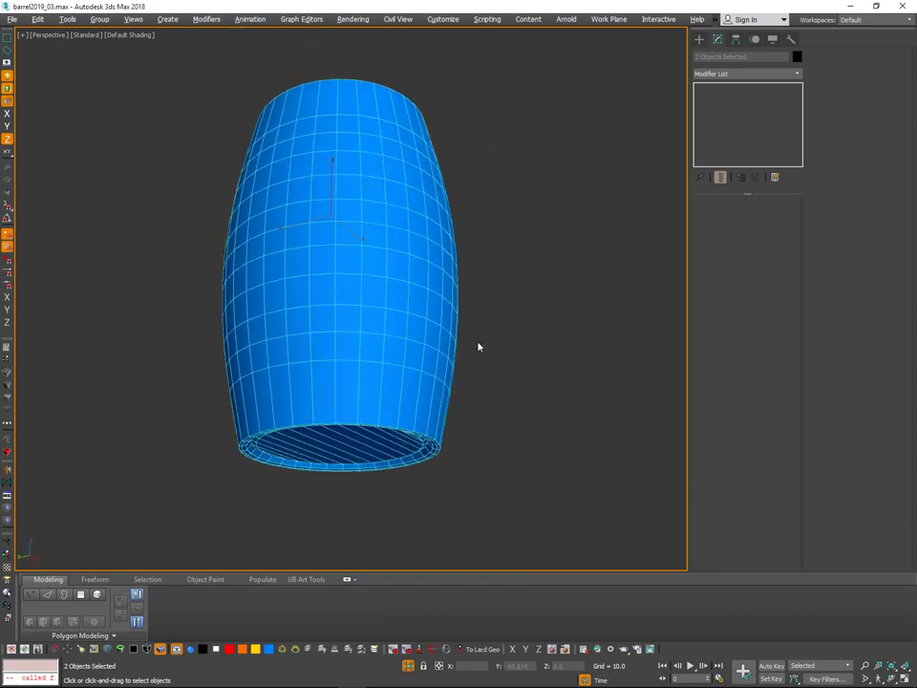
Select the barrel base mesh and collapse its Symmetry modifier into an Editable Poly.
{"action": "left_click", "coordinate": [480, 344]}
{"action": "left_click", "coordinate": [440, 344]}
{"action": "middle_click_drag", "start_coordinate": [510, 344], "coordinate": [508, 366], "text": "alt"}
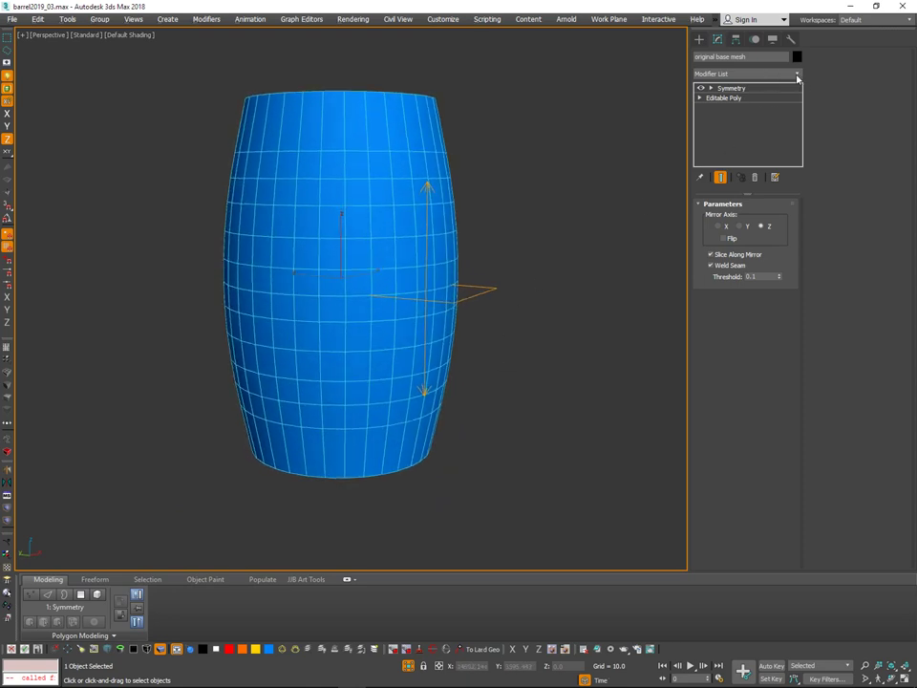
{"action": "middle_click_drag", "start_coordinate": [506, 181], "coordinate": [489, 207], "text": "alt"}
{"action": "left_click", "coordinate": [495, 209]}
{"action": "key", "text": "ctrl+z"}
{"action": "right_click", "coordinate": [491, 207], "text": "alt"}
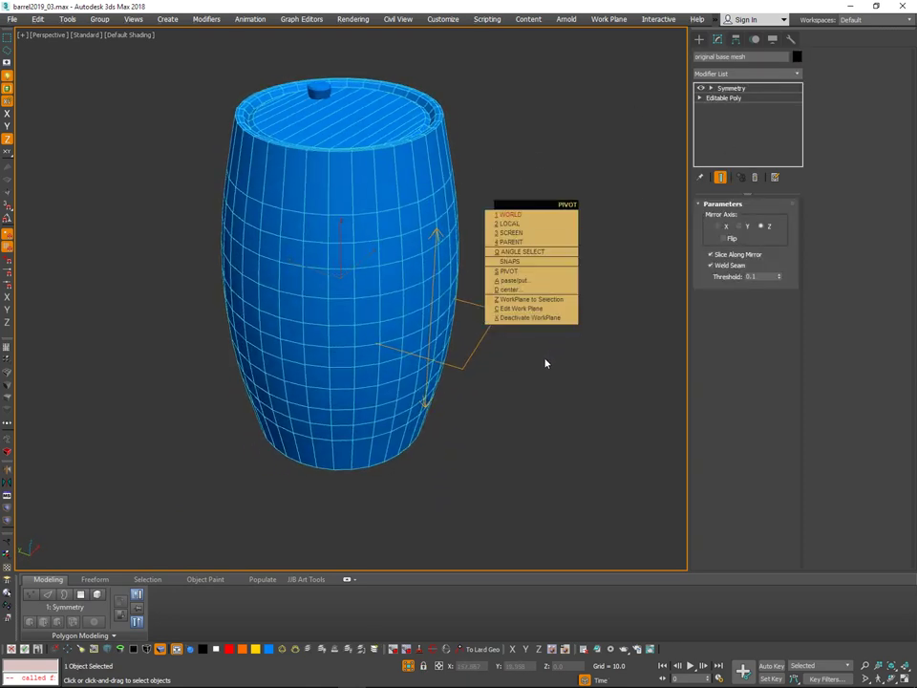
{"action": "right_click", "coordinate": [560, 278]}
{"action": "left_click", "coordinate": [513, 317]}
{"action": "key", "text": "ctrl+r"}
{"action": "right_click", "coordinate": [519, 239]}
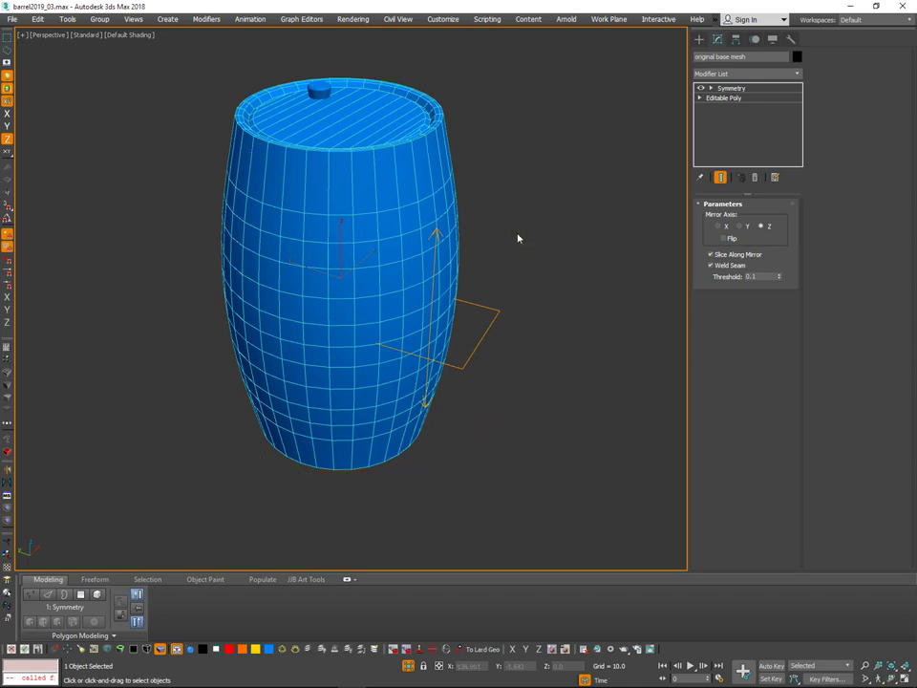
{"action": "right_click", "coordinate": [524, 235]}
{"action": "key", "text": "z"}
{"action": "left_click", "coordinate": [796, 75]}
{"action": "left_click_drag", "start_coordinate": [798, 114], "coordinate": [781, 364]}
{"action": "scroll", "coordinate": [781, 365], "scroll_direction": "down", "scroll_amount": 1}
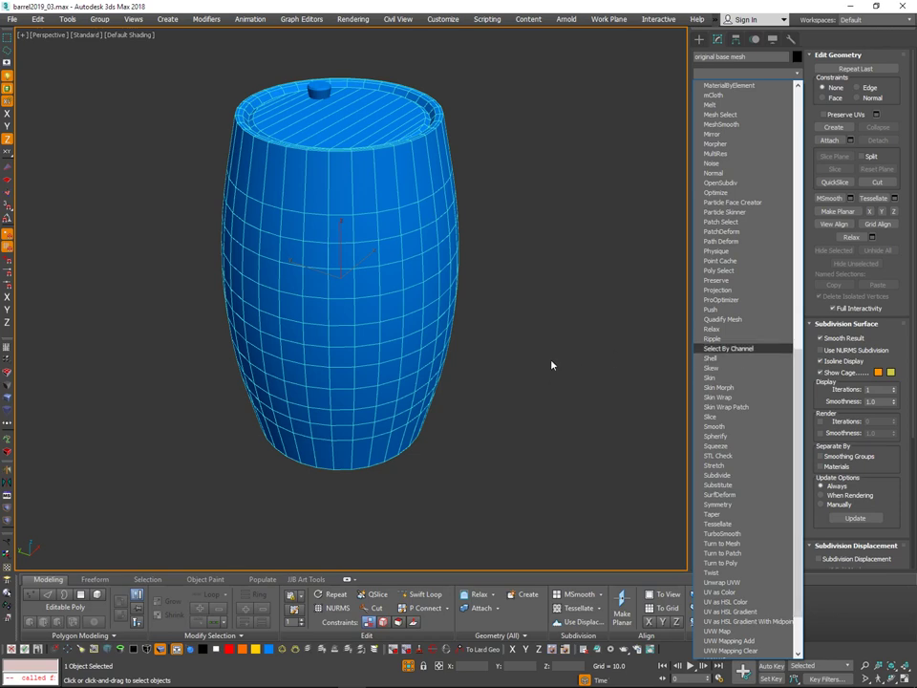
{"action": "left_click", "coordinate": [551, 364]}
Select the whole barrel element, clear its smoothing groups, assign smoothing group 1 to it and deselect it.
{"action": "left_click", "coordinate": [774, 215]}
{"action": "left_click", "coordinate": [426, 307]}
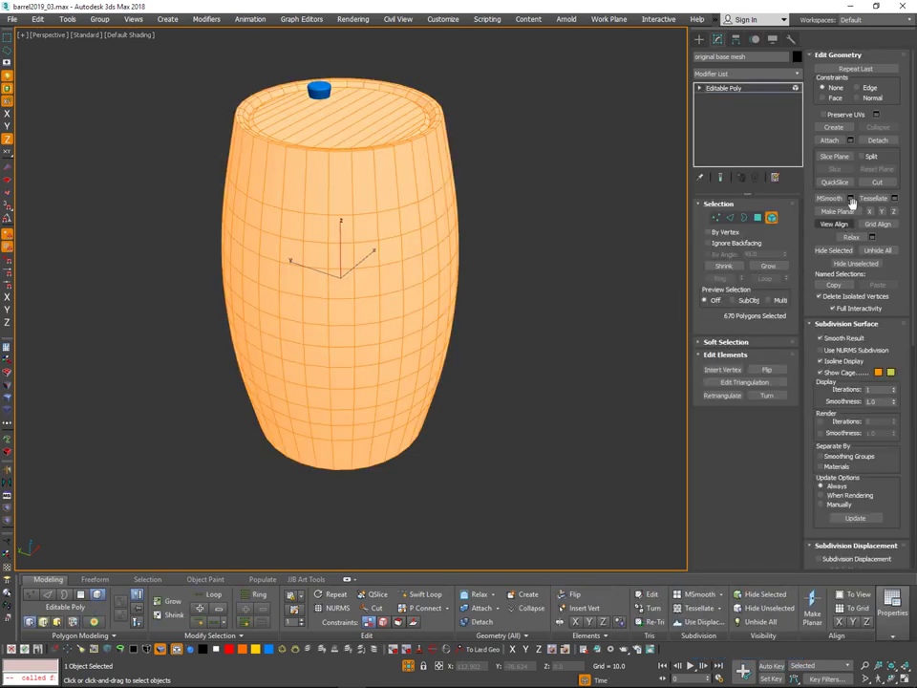
{"action": "mouse_move", "coordinate": [879, 477]}
{"action": "left_mouse_down"}
{"action": "mouse_move", "coordinate": [851, 244]}
{"action": "mouse_move", "coordinate": [850, 105]}
{"action": "left_mouse_up"}
{"action": "left_click", "coordinate": [886, 519]}
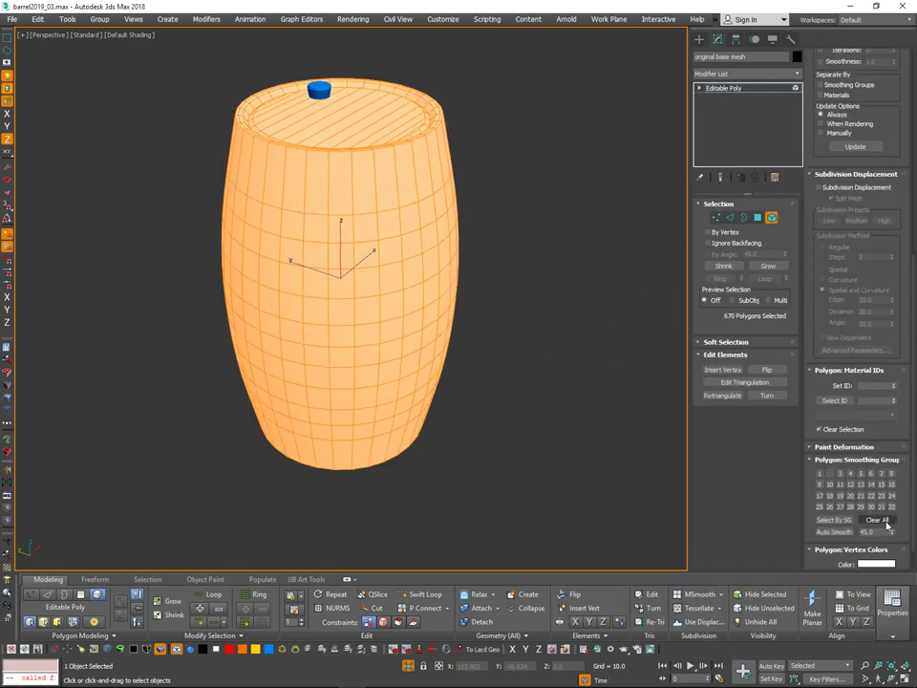
{"action": "left_click", "coordinate": [820, 473]}
{"action": "left_click", "coordinate": [575, 418]}
Leave element editing, deselect the barrel and inspect its shading at the ends.
{"action": "middle_click_drag", "start_coordinate": [496, 334], "coordinate": [483, 256], "text": "alt"}
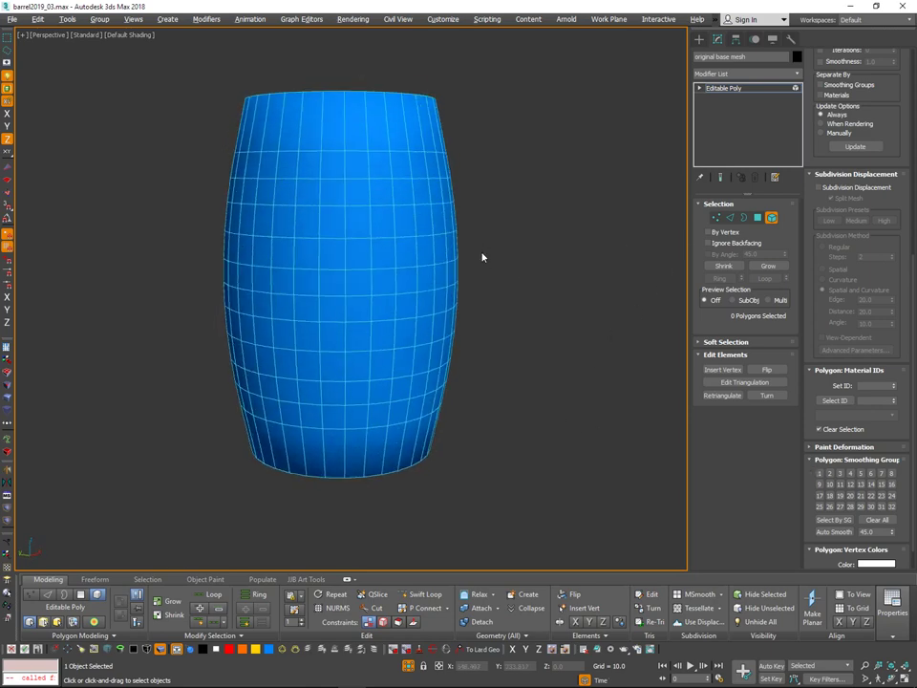
{"action": "key", "text": "5"}
{"action": "left_click", "coordinate": [502, 266]}
{"action": "middle_click_drag", "start_coordinate": [505, 210], "coordinate": [464, 182], "text": "alt"}
Select the base mesh's top lid polygons by angle at 45 degrees and add the raised rim around the lid.
{"action": "left_click", "coordinate": [425, 233]}
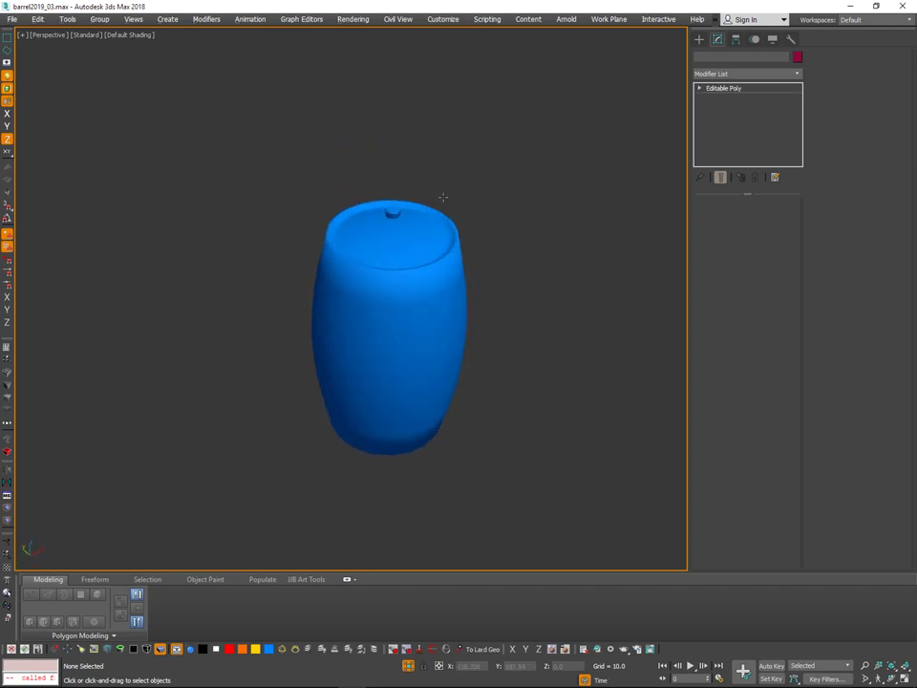
{"action": "scroll", "coordinate": [443, 200], "scroll_direction": "up", "scroll_amount": 2}
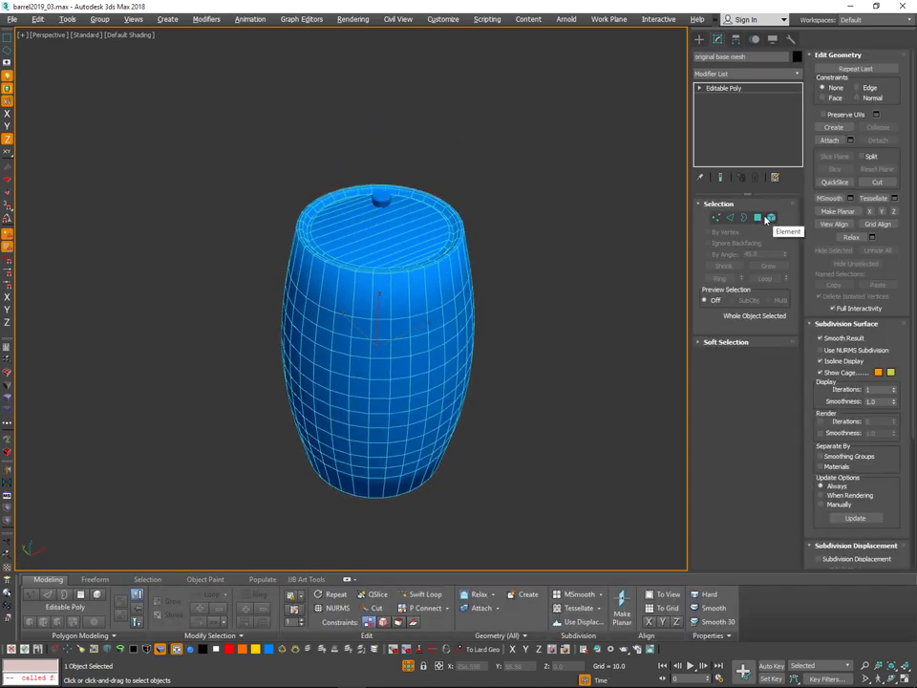
{"action": "left_click", "coordinate": [762, 219]}
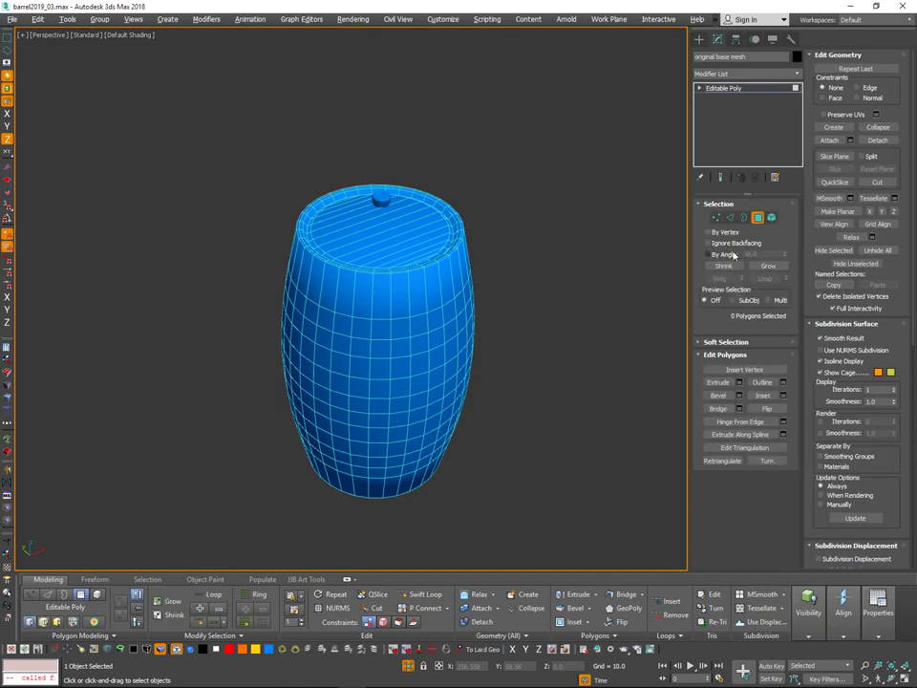
{"action": "left_click", "coordinate": [409, 233]}
{"action": "scroll", "coordinate": [292, 206], "scroll_direction": "up", "scroll_amount": 3}
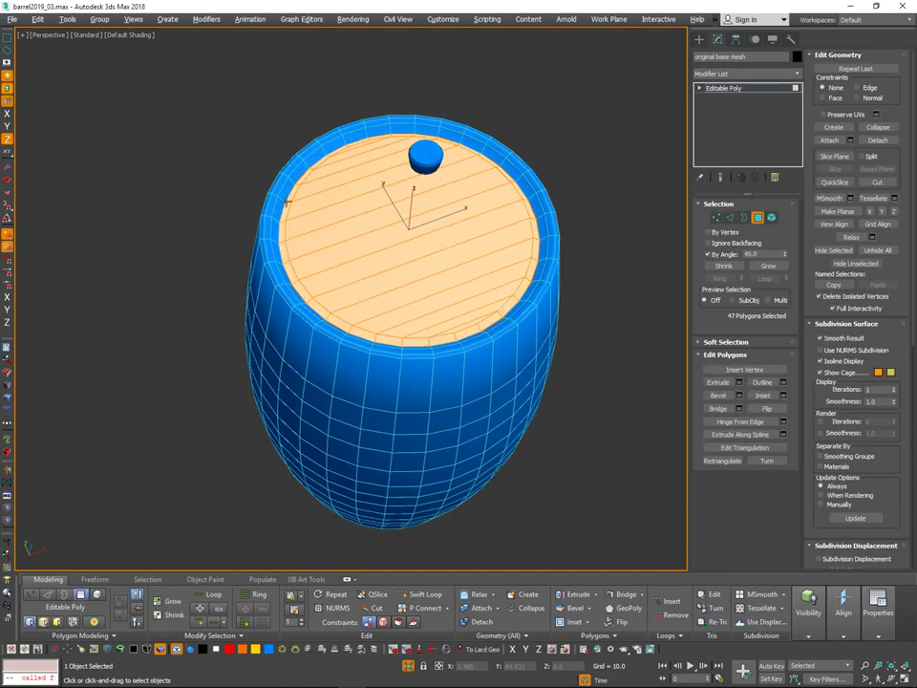
{"action": "left_click", "coordinate": [285, 203], "text": "ctrl"}
Add the barrel's bottom lid and its surrounding rim to the polygon selection.
{"action": "middle_click_drag", "start_coordinate": [417, 160], "coordinate": [477, 128], "text": "alt"}
{"action": "scroll", "coordinate": [477, 129], "scroll_direction": "down", "scroll_amount": 5}
{"action": "middle_click_drag", "start_coordinate": [460, 411], "coordinate": [465, 259], "text": "alt"}
{"action": "left_click", "coordinate": [440, 264], "text": "ctrl"}
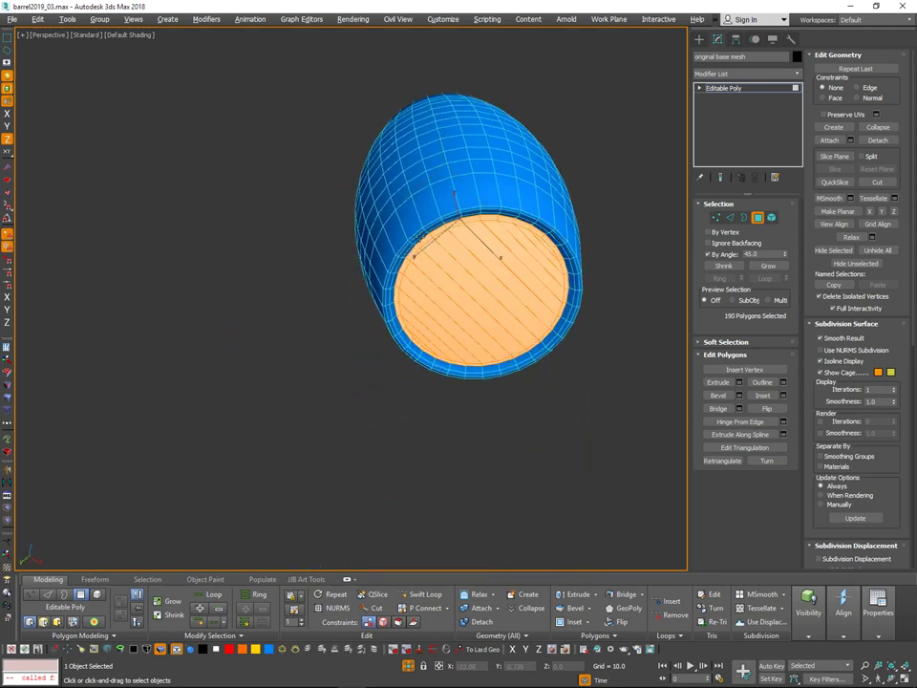
{"action": "left_click", "coordinate": [421, 237], "text": "ctrl"}
Clear the smoothing groups of the selected lids and rims and assign them smoothing group 2.
{"action": "middle_click_drag", "start_coordinate": [555, 210], "coordinate": [590, 265], "text": "alt"}
{"action": "middle_click_drag", "start_coordinate": [590, 265], "coordinate": [446, 420]}
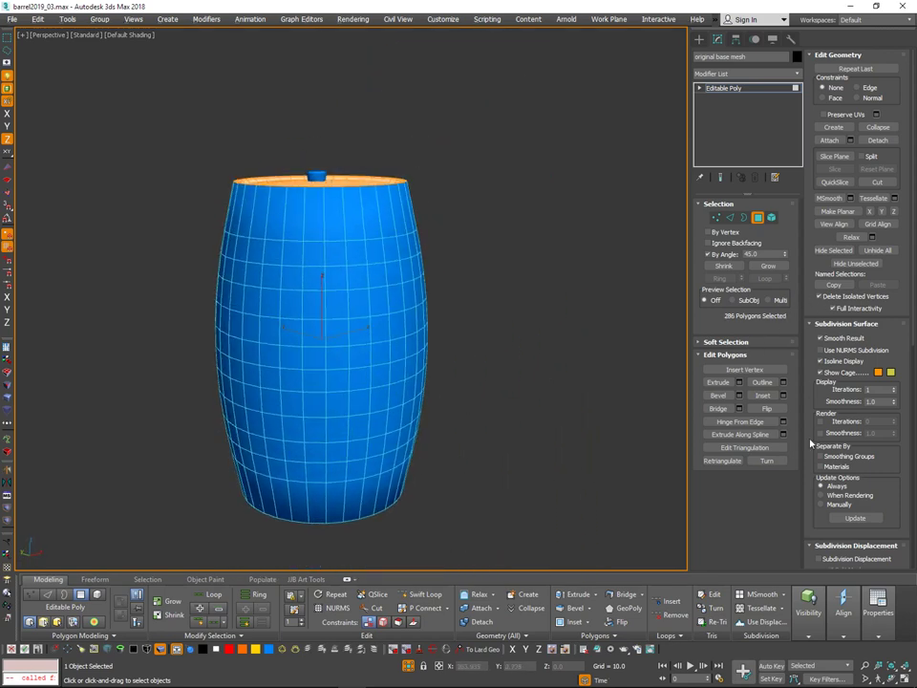
{"action": "left_click_drag", "start_coordinate": [819, 517], "coordinate": [827, 242]}
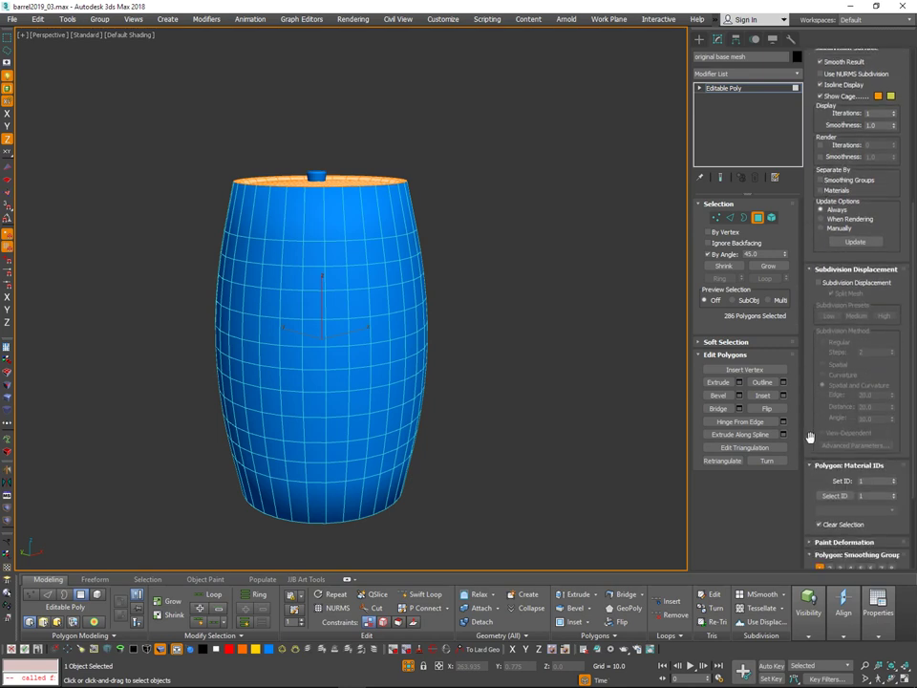
{"action": "left_click_drag", "start_coordinate": [810, 436], "coordinate": [804, 300]}
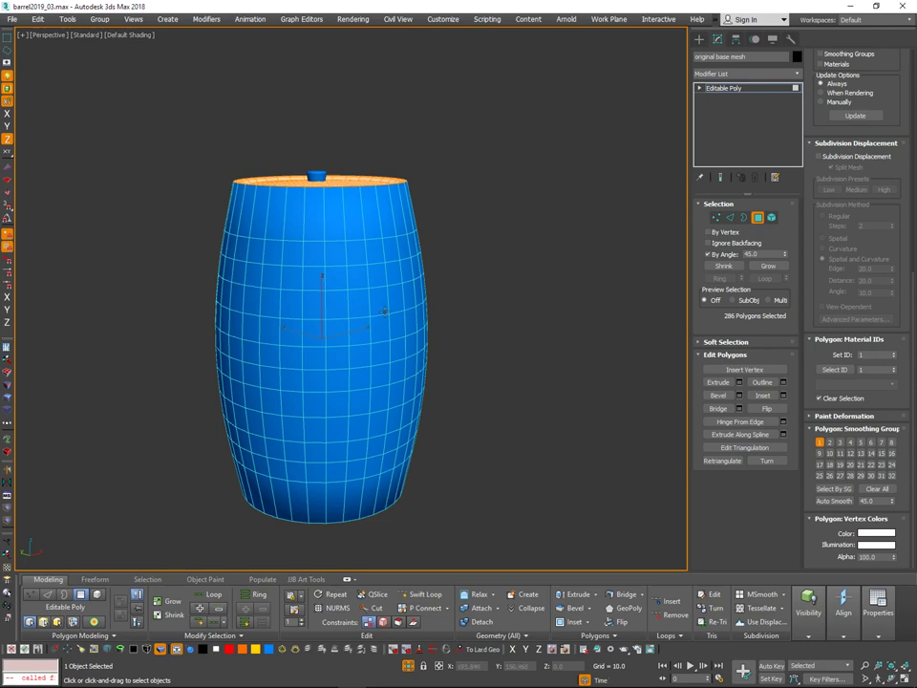
{"action": "middle_click_drag", "start_coordinate": [384, 311], "coordinate": [494, 420], "text": "alt"}
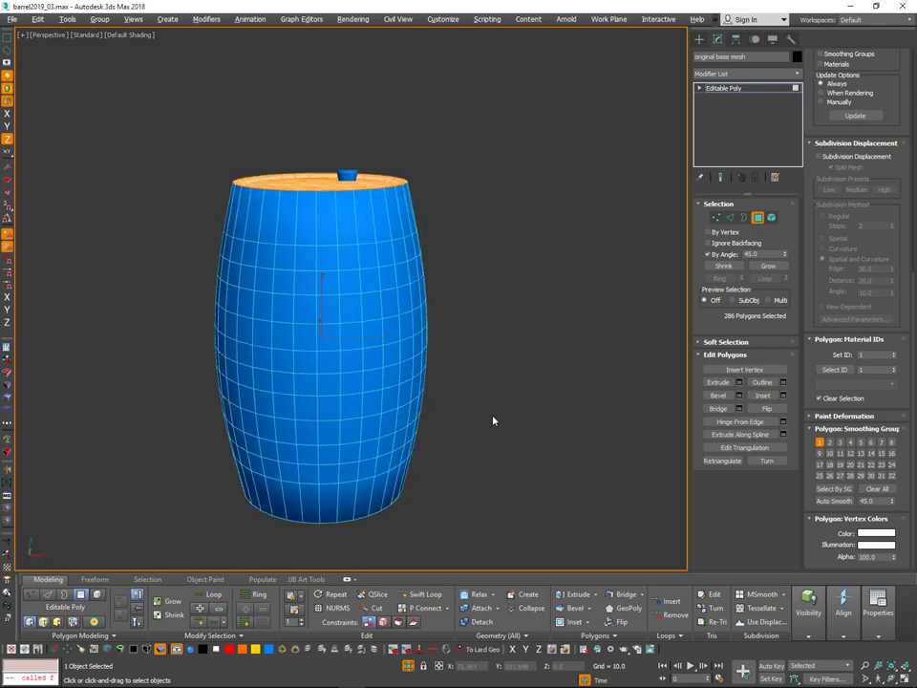
{"action": "left_click", "coordinate": [874, 488]}
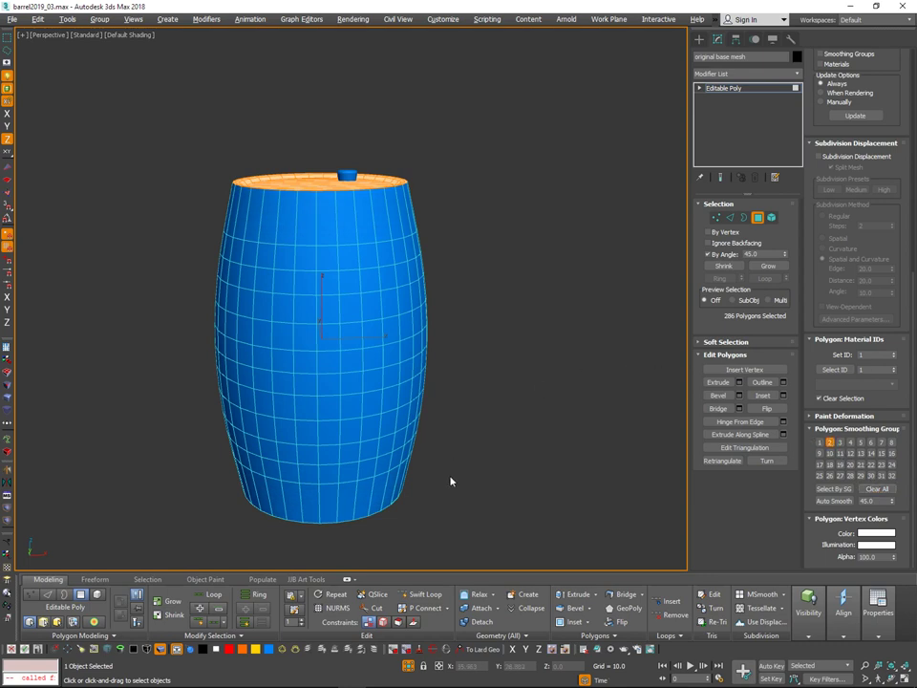
Leave polygon editing, deselect the barrel and inspect its shading with the edged faces display toggled on and off.
{"action": "left_click", "coordinate": [755, 217]}
{"action": "left_click", "coordinate": [499, 217]}
{"action": "scroll", "coordinate": [496, 218], "scroll_direction": "down", "scroll_amount": 3}
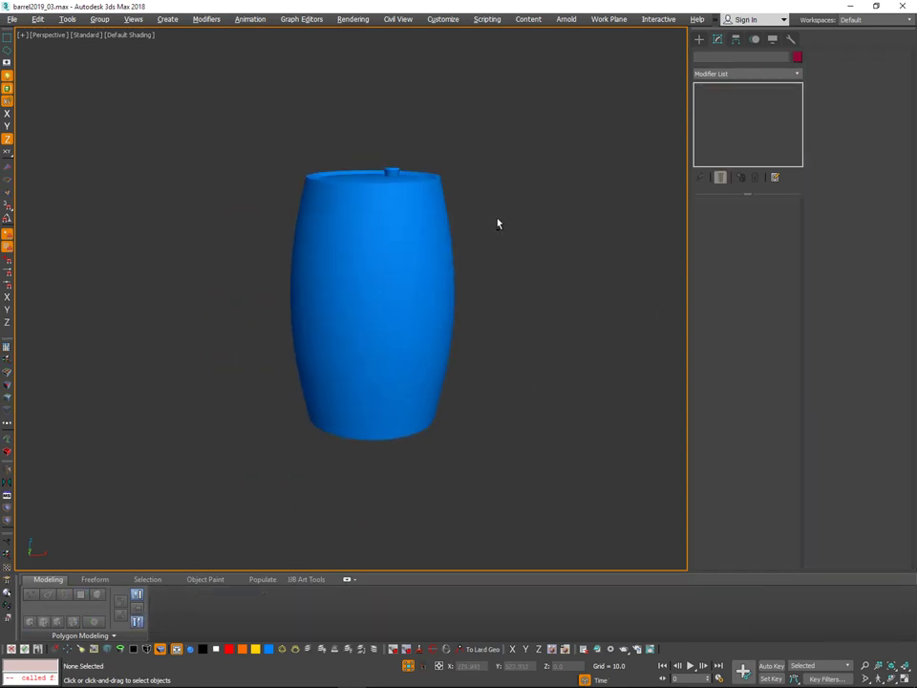
{"action": "middle_click_drag", "start_coordinate": [496, 218], "coordinate": [496, 253], "text": "alt"}
{"action": "key", "text": "F4"}
{"action": "key", "text": "F4"}
{"action": "key", "text": "F4"}
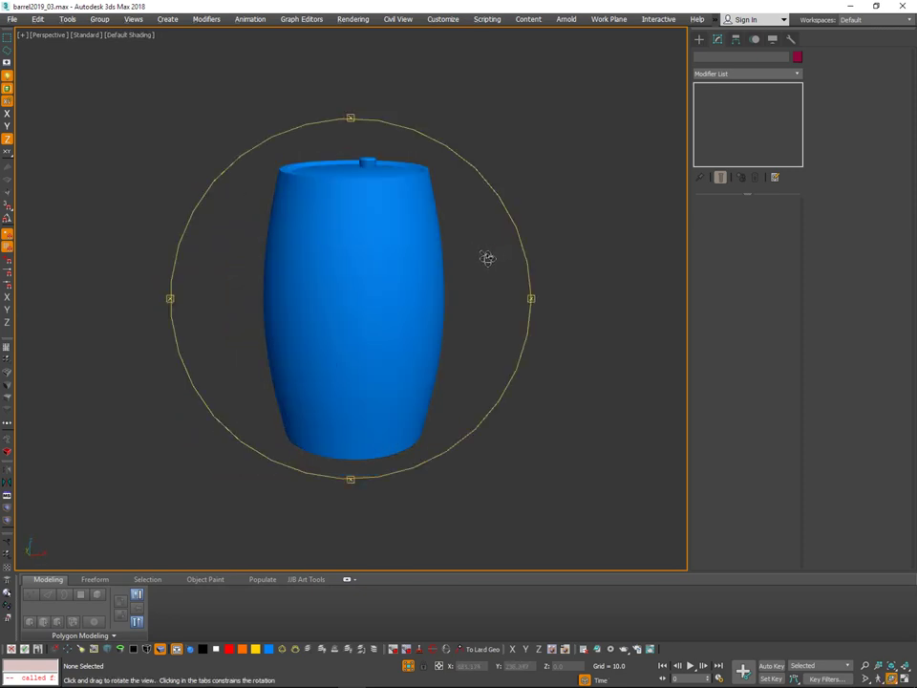
Display the barrel with edged faces, select its original base mesh and enter vertex editing.
{"action": "middle_click_drag", "start_coordinate": [474, 258], "coordinate": [480, 268]}
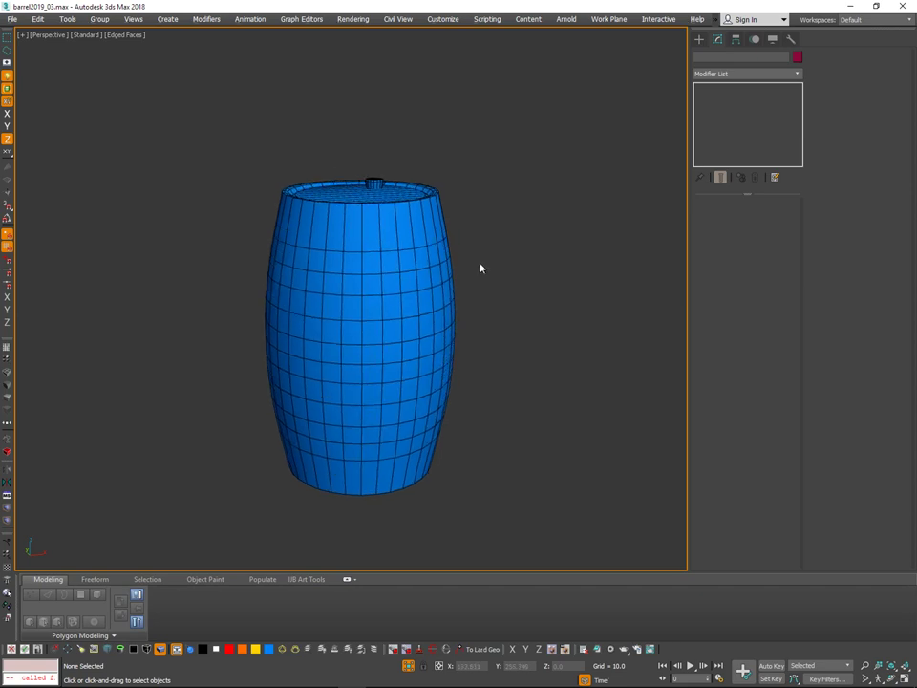
{"action": "left_click", "coordinate": [443, 281]}
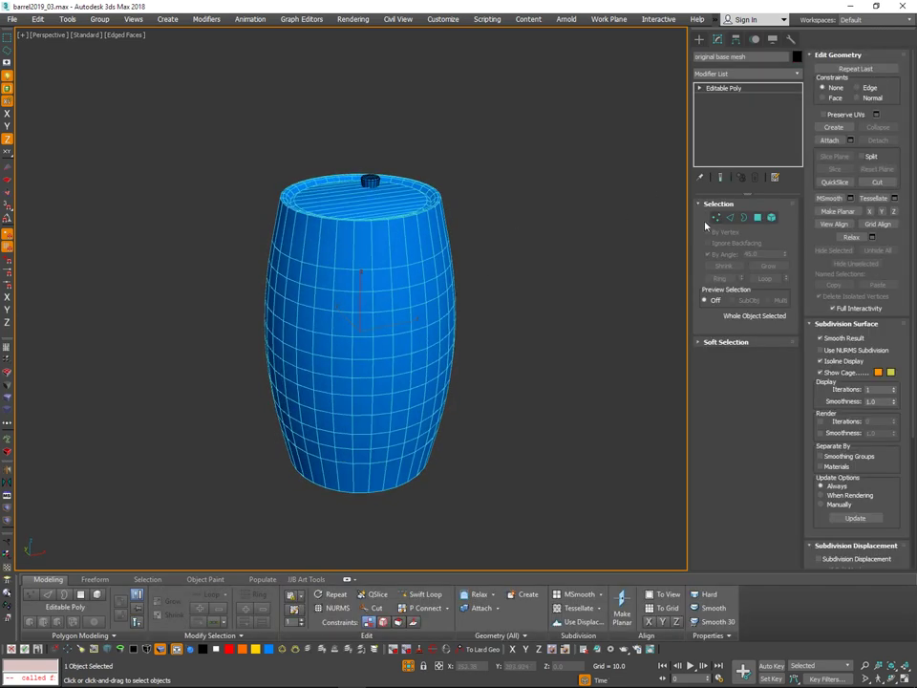
{"action": "left_click", "coordinate": [713, 222]}
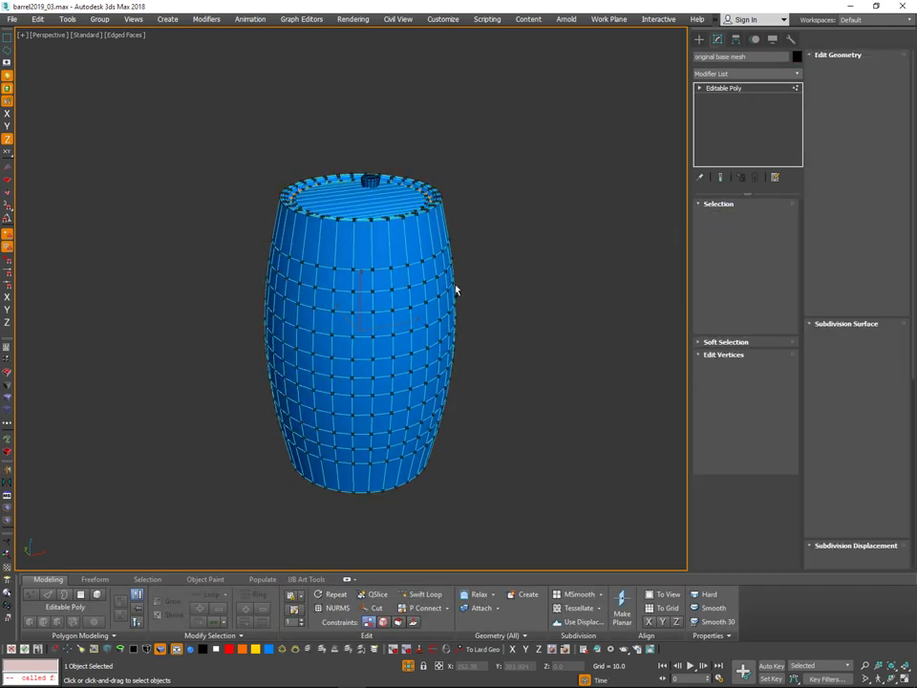
{"action": "key", "text": "1"}
{"action": "left_click", "coordinate": [718, 219]}
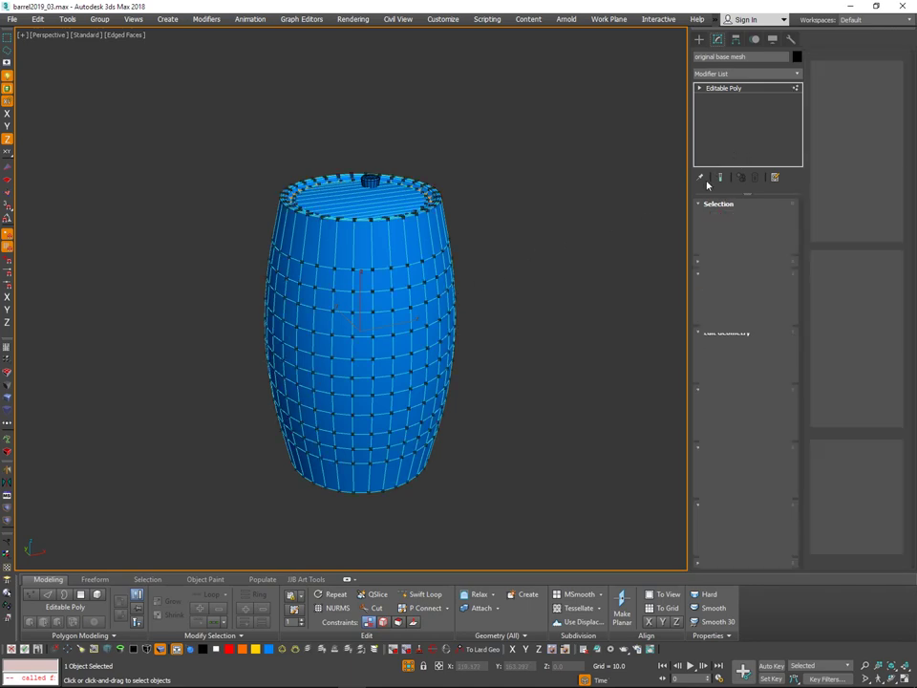
Try to connect all of the barrel's vertices across its faces, and undo it.
{"action": "key", "text": "ctrl+a"}
{"action": "key", "text": "ctrl+shift+e"}
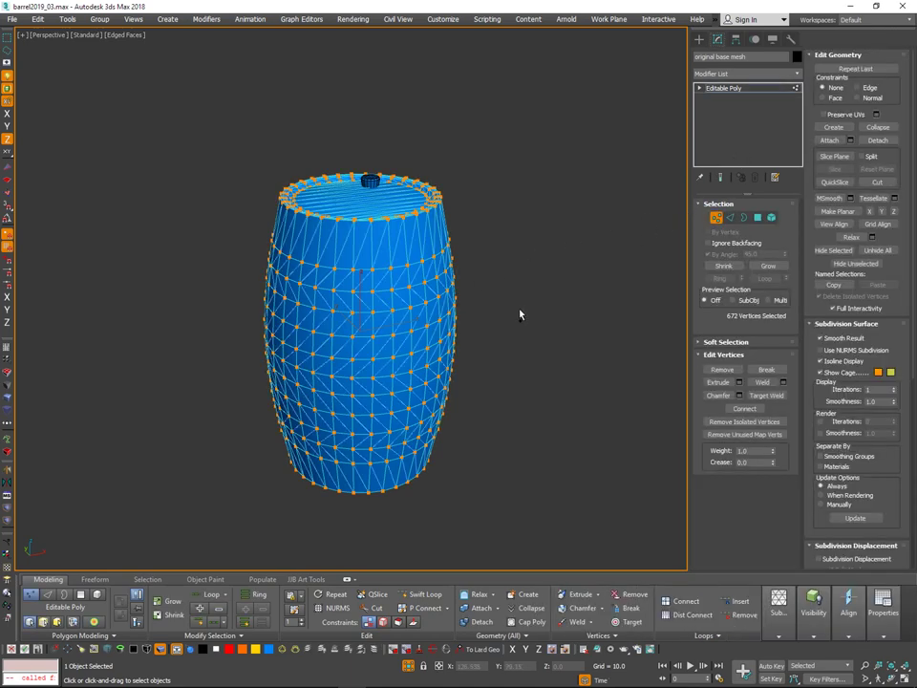
{"action": "middle_click_drag", "start_coordinate": [520, 313], "coordinate": [500, 315], "text": "alt"}
{"action": "key", "text": "ctrl+z"}
Convert the barrel's base mesh from Editable Poly to Editable Mesh.
{"action": "right_click", "coordinate": [499, 313]}
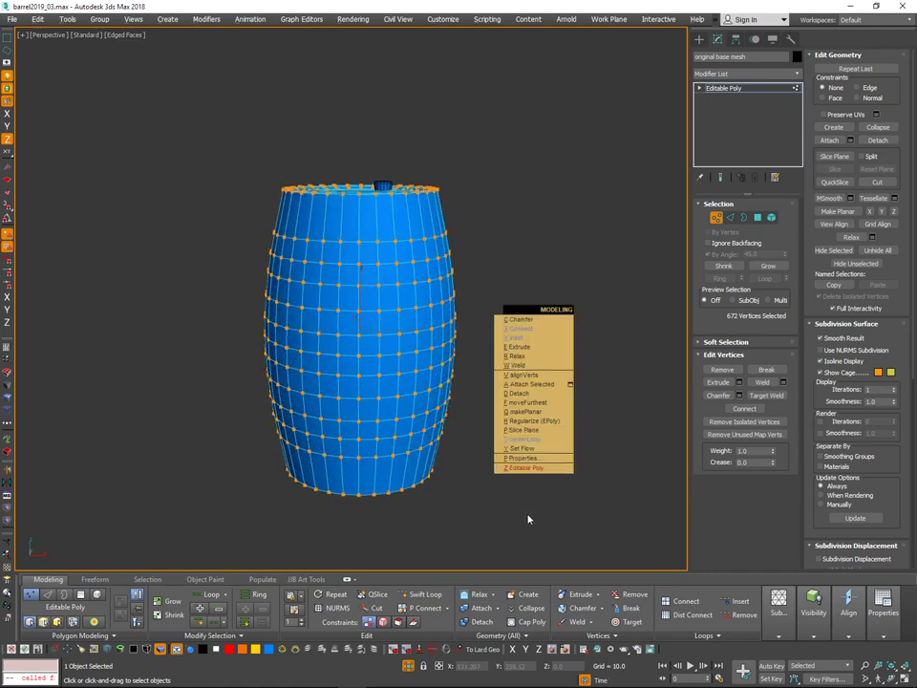
{"action": "right_click", "coordinate": [739, 87]}
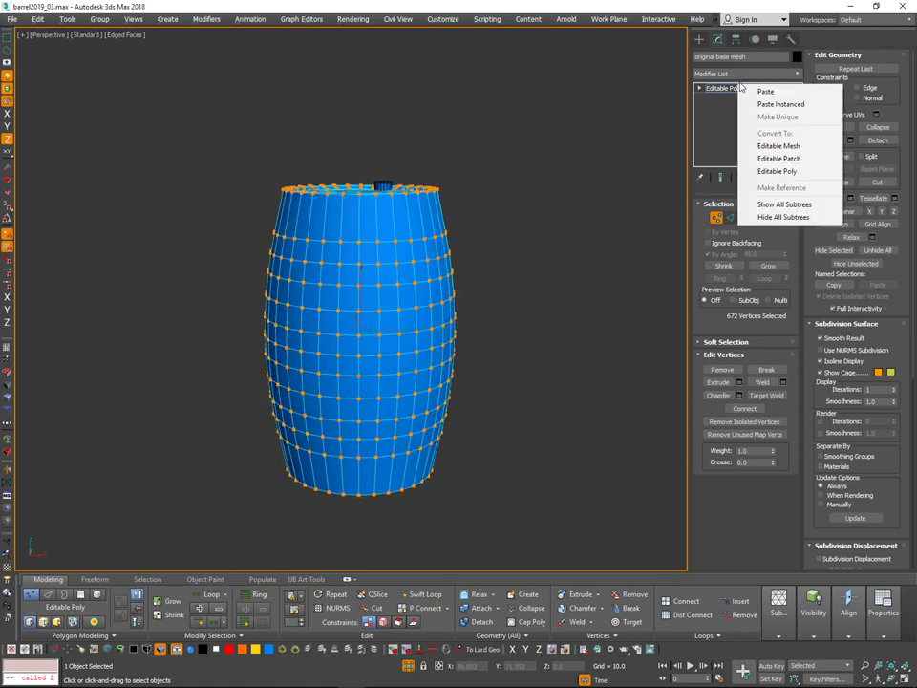
{"action": "left_click", "coordinate": [782, 145]}
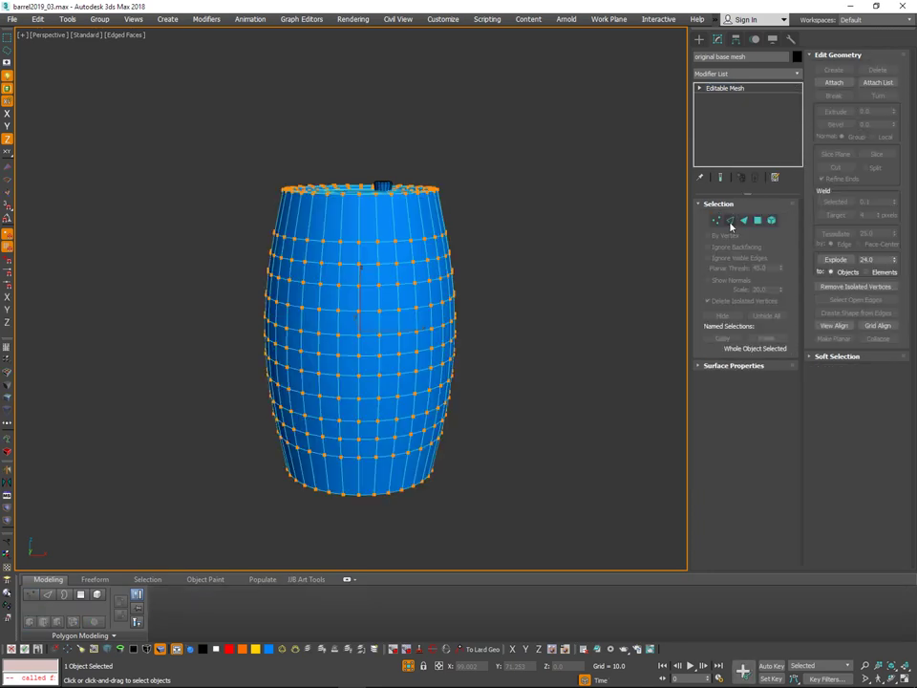
{"action": "left_click", "coordinate": [730, 222]}
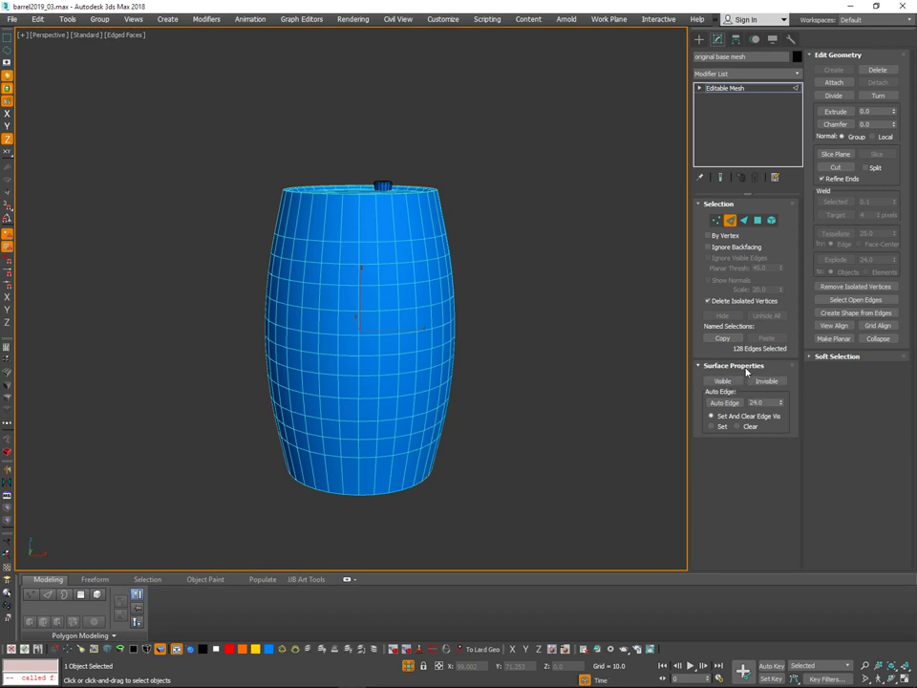
{"action": "left_click", "coordinate": [876, 96]}
{"action": "middle_click_drag", "start_coordinate": [441, 226], "coordinate": [559, 286], "text": "alt"}
{"action": "scroll", "coordinate": [560, 286], "scroll_direction": "up", "scroll_amount": 2}
{"action": "right_click", "coordinate": [608, 243]}
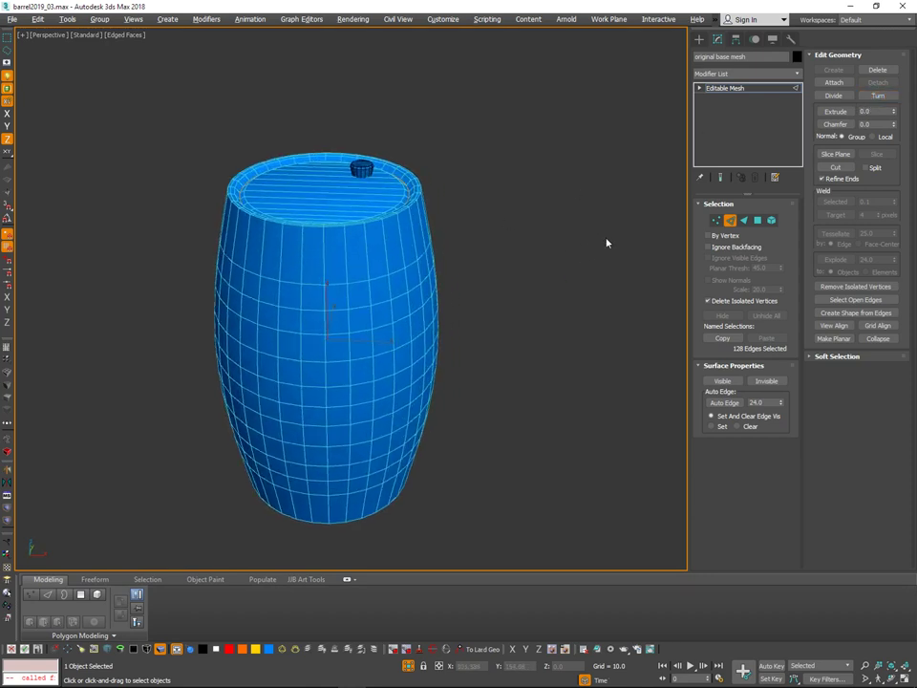
Clear the lid face selection and select a patch of side faces to examine their triangulation.
{"action": "left_click", "coordinate": [745, 221]}
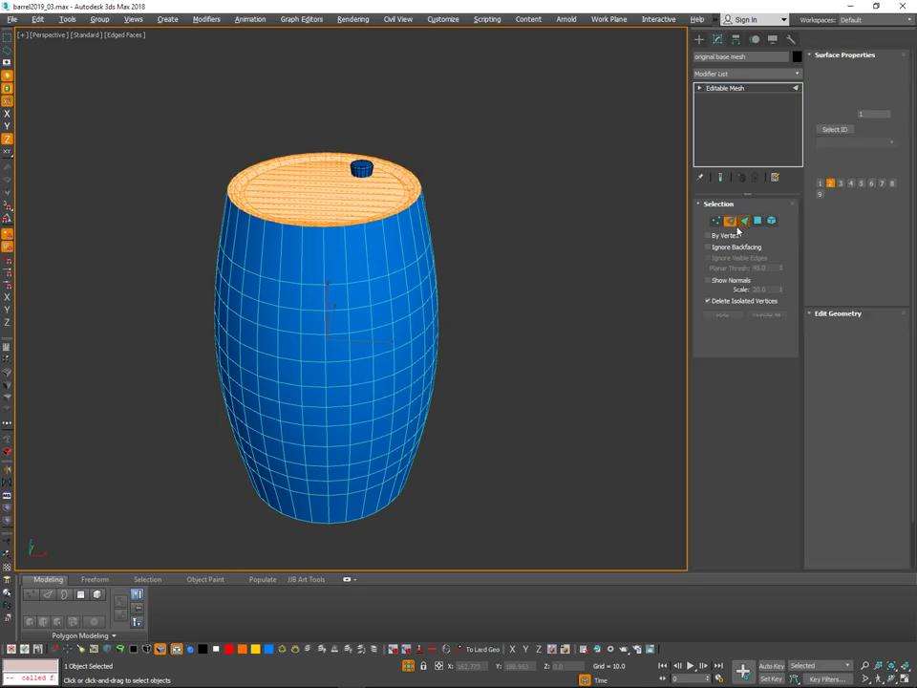
{"action": "middle_click_drag", "start_coordinate": [555, 308], "coordinate": [568, 307], "text": "alt"}
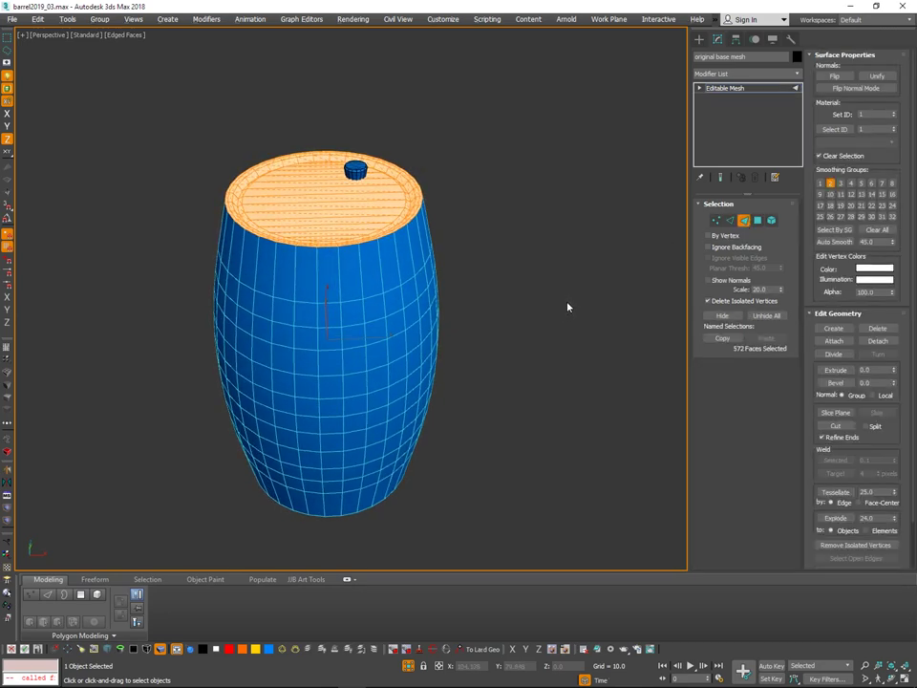
{"action": "left_click", "coordinate": [567, 305]}
{"action": "left_click_drag", "start_coordinate": [365, 358], "coordinate": [441, 353]}
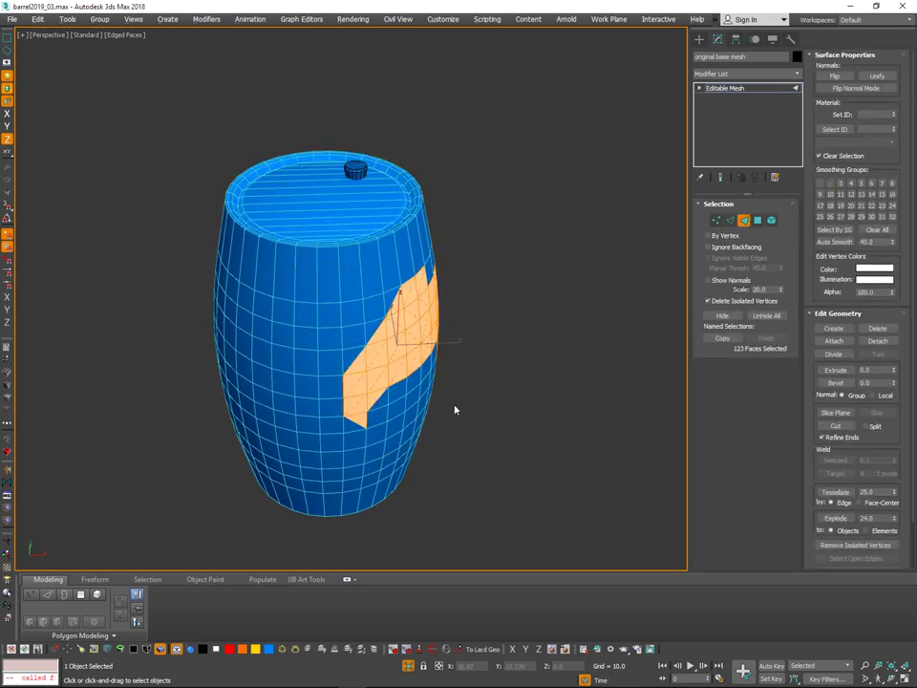
{"action": "middle_click_drag", "start_coordinate": [454, 409], "coordinate": [460, 363], "text": "alt"}
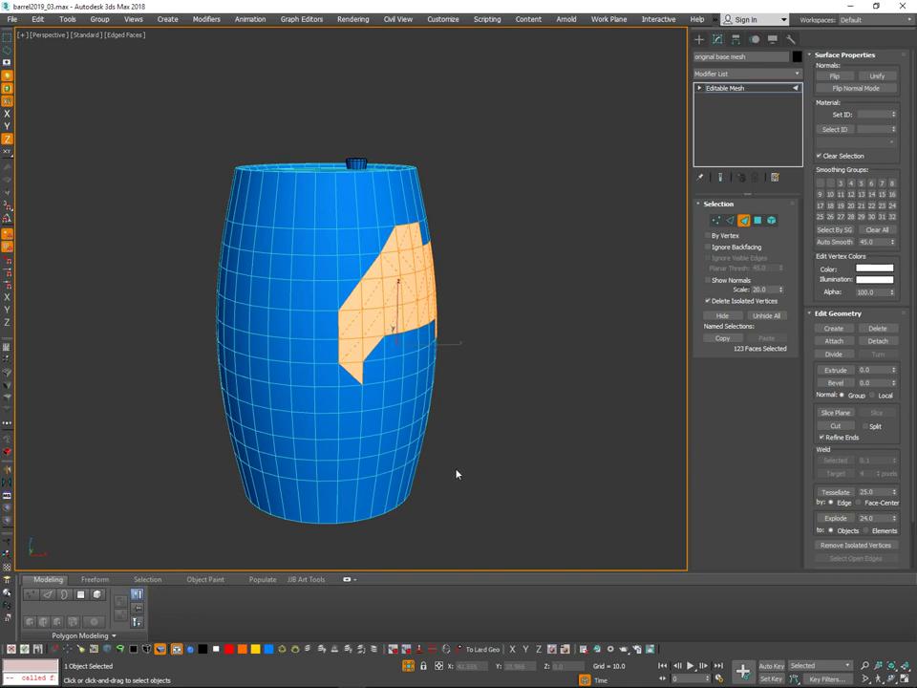
{"action": "middle_click_drag", "start_coordinate": [456, 468], "coordinate": [457, 461]}
Turn off Edges Only in the barrel's object properties and clear the face selection.
{"action": "right_click", "coordinate": [482, 389]}
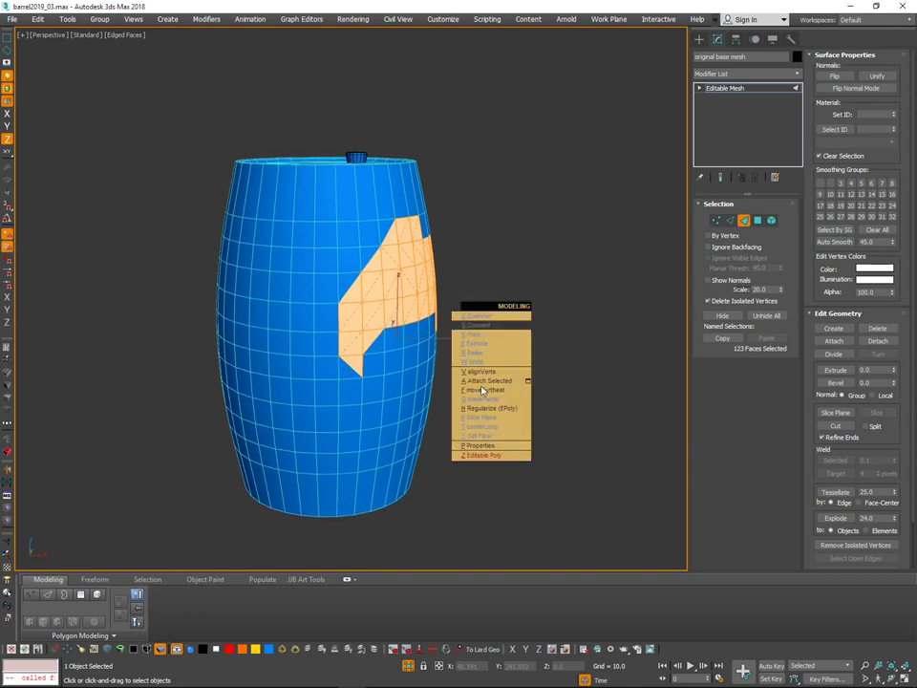
{"action": "left_click", "coordinate": [495, 444]}
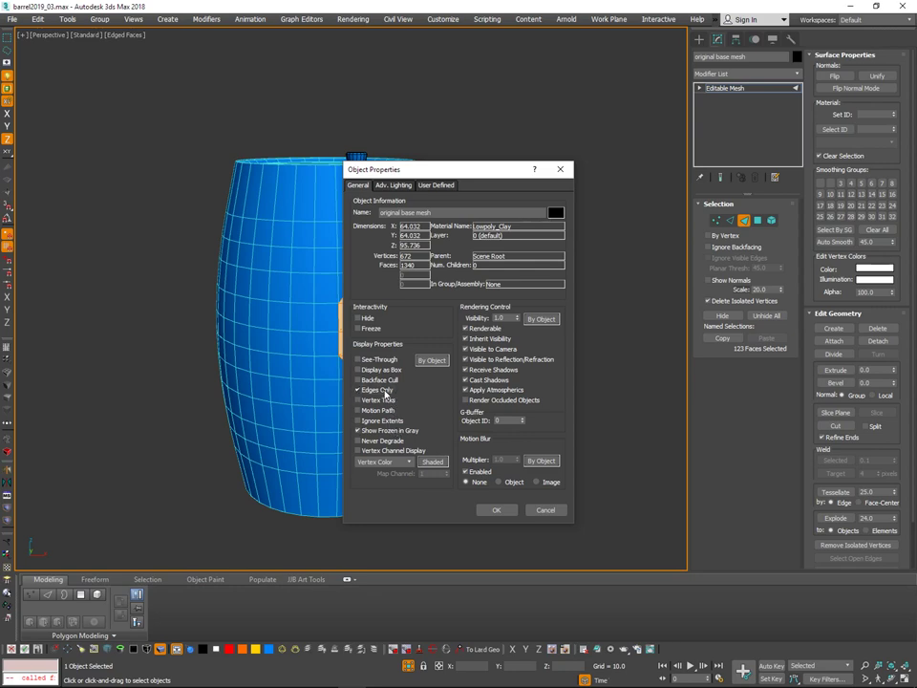
{"action": "left_click", "coordinate": [506, 507]}
{"action": "left_click", "coordinate": [501, 375]}
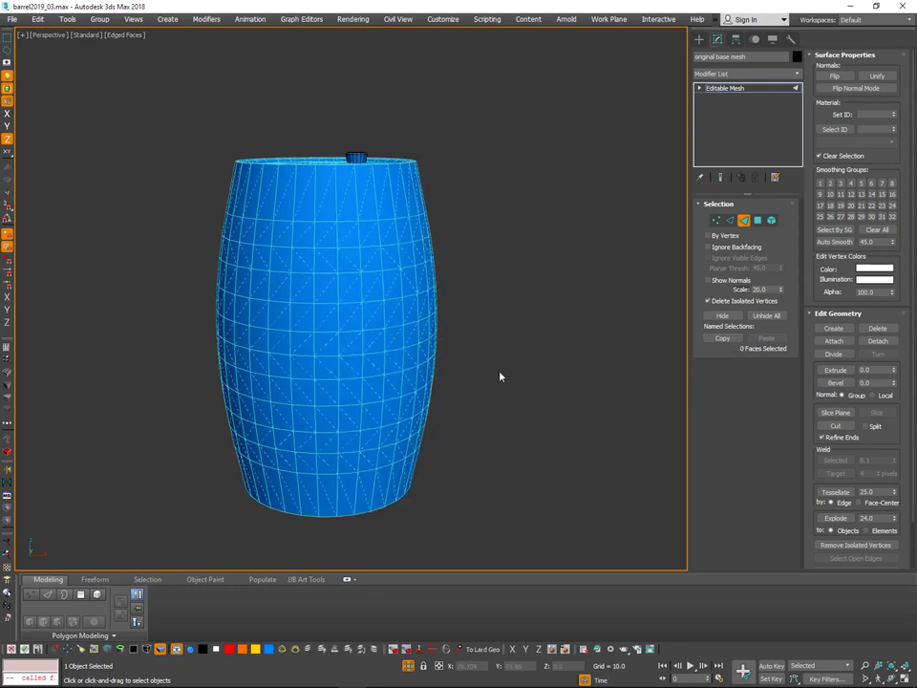
{"action": "middle_click_drag", "start_coordinate": [499, 374], "coordinate": [485, 276], "text": "alt"}
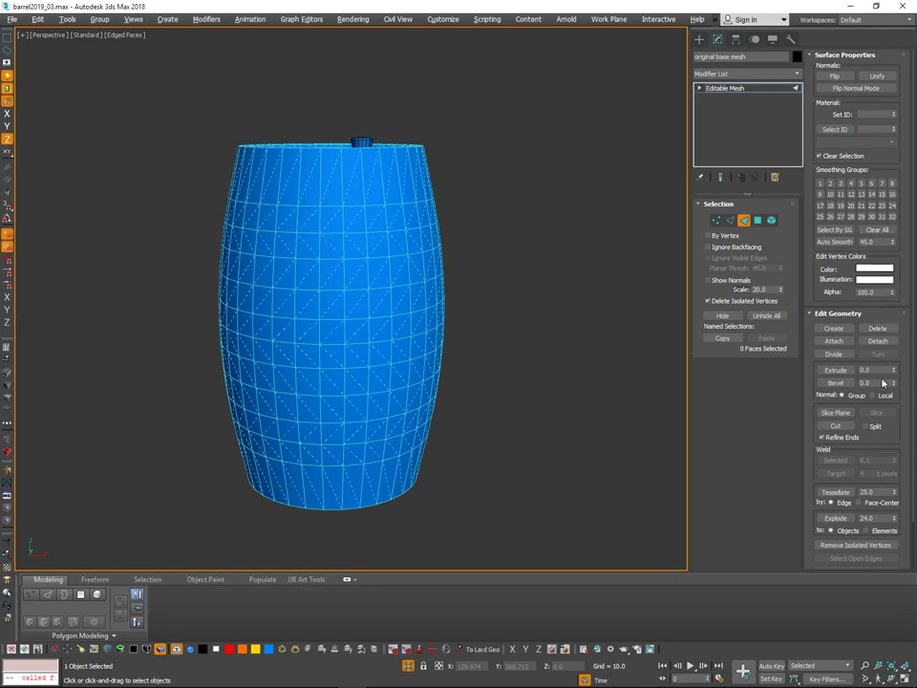
Activate edge turning on the mesh and examine the direction of the diagonal edges around the barrel's side.
{"action": "left_click", "coordinate": [731, 220]}
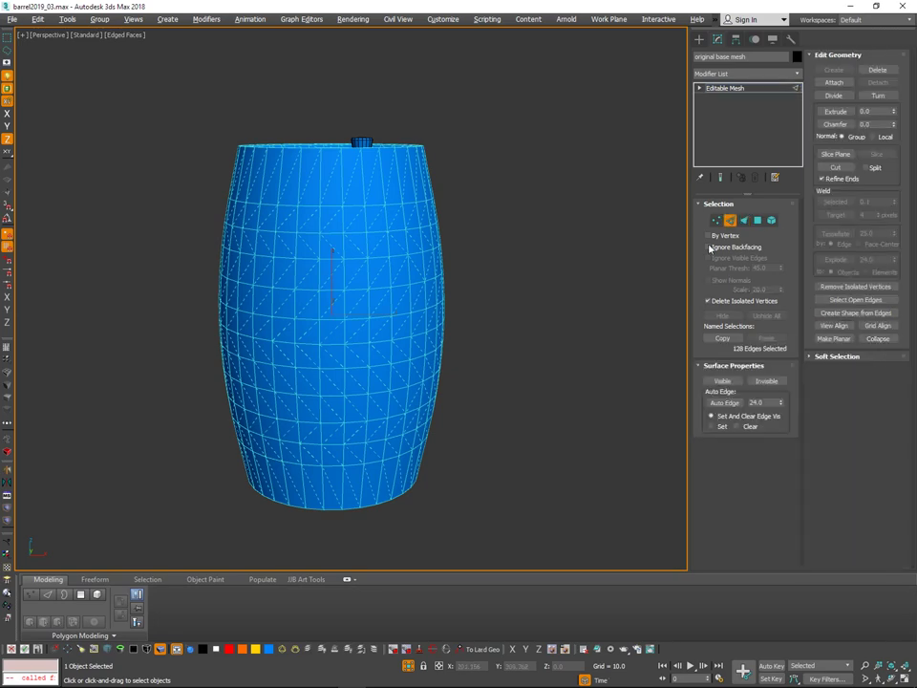
{"action": "scroll", "coordinate": [373, 272], "scroll_direction": "up", "scroll_amount": 2}
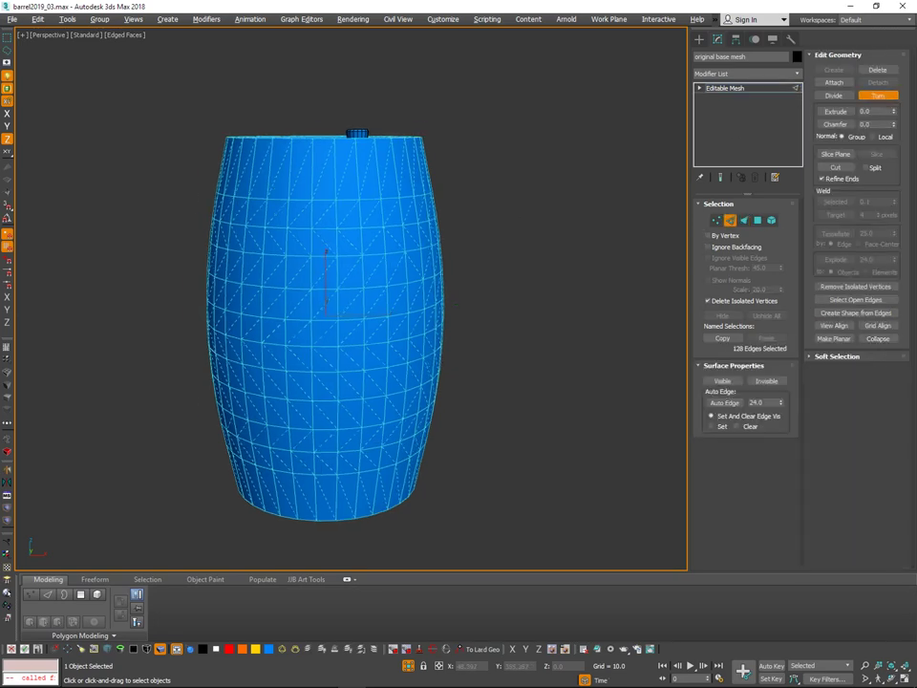
{"action": "middle_click_drag", "start_coordinate": [368, 243], "coordinate": [375, 275], "text": "alt"}
{"action": "scroll", "coordinate": [378, 246], "scroll_direction": "up", "scroll_amount": 5}
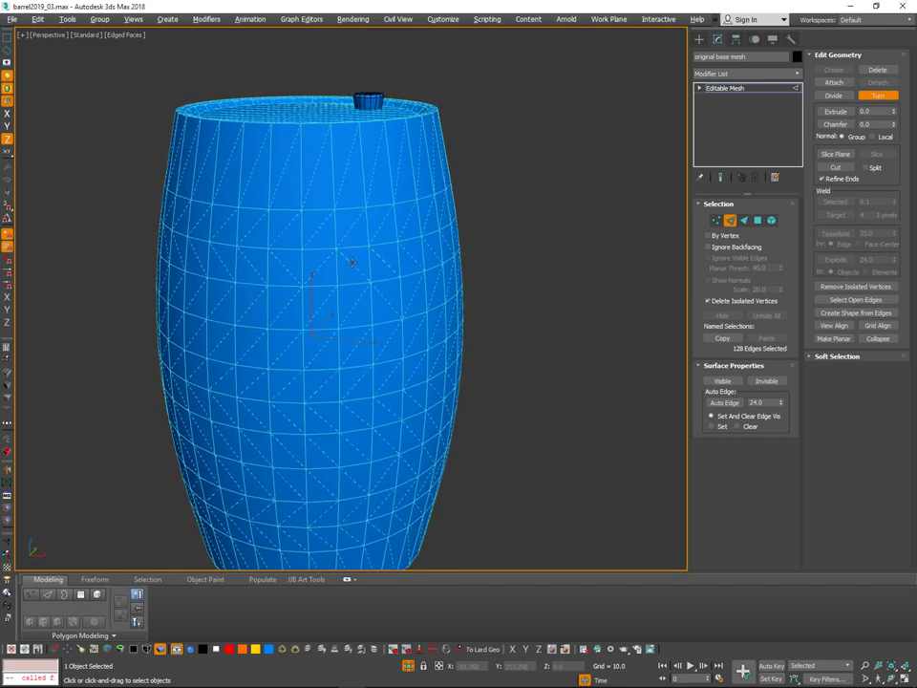
{"action": "middle_click_drag", "start_coordinate": [399, 278], "coordinate": [395, 255], "text": "alt"}
{"action": "middle_click_drag", "start_coordinate": [461, 245], "coordinate": [390, 277], "text": "alt"}
{"action": "scroll", "coordinate": [442, 251], "scroll_direction": "down", "scroll_amount": 2}
{"action": "scroll", "coordinate": [380, 235], "scroll_direction": "up", "scroll_amount": 2}
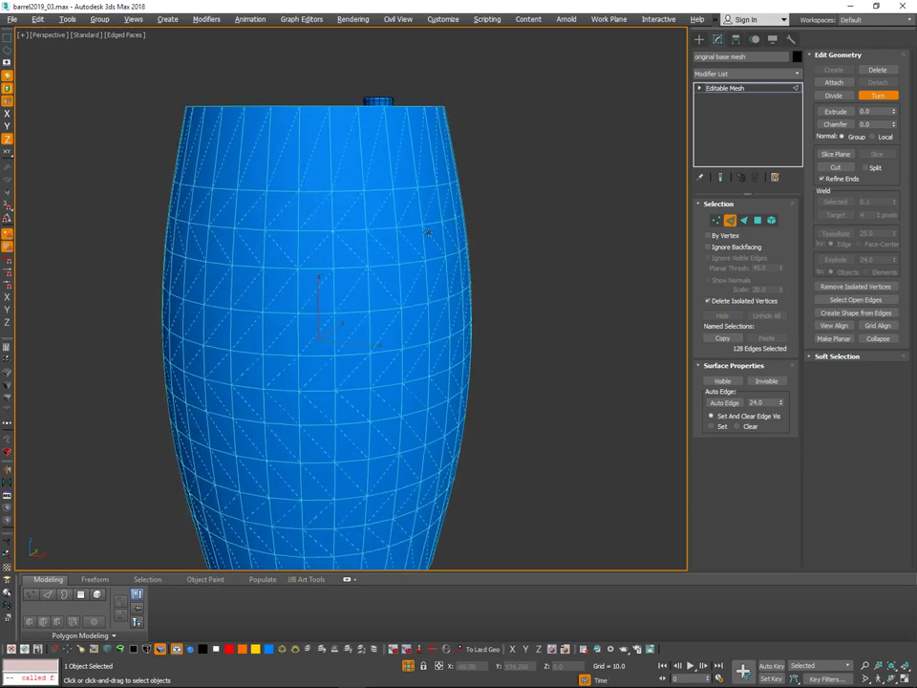
{"action": "right_click", "coordinate": [480, 328]}
Convert the barrel from Editable Mesh back to Editable Poly.
{"action": "right_click", "coordinate": [494, 269]}
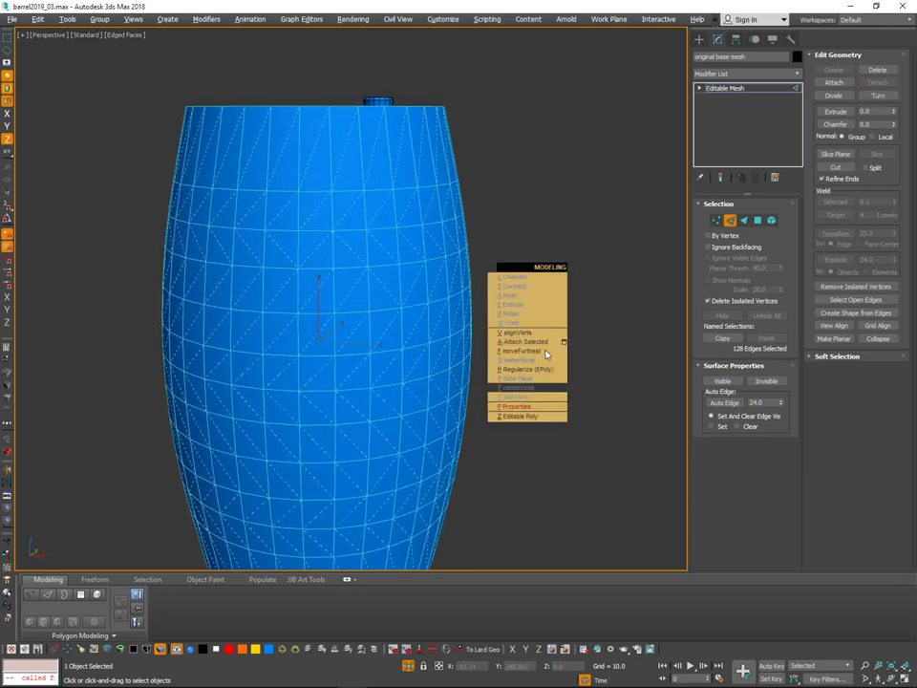
{"action": "left_click", "coordinate": [613, 237]}
{"action": "right_click", "coordinate": [523, 229]}
{"action": "left_click", "coordinate": [548, 376]}
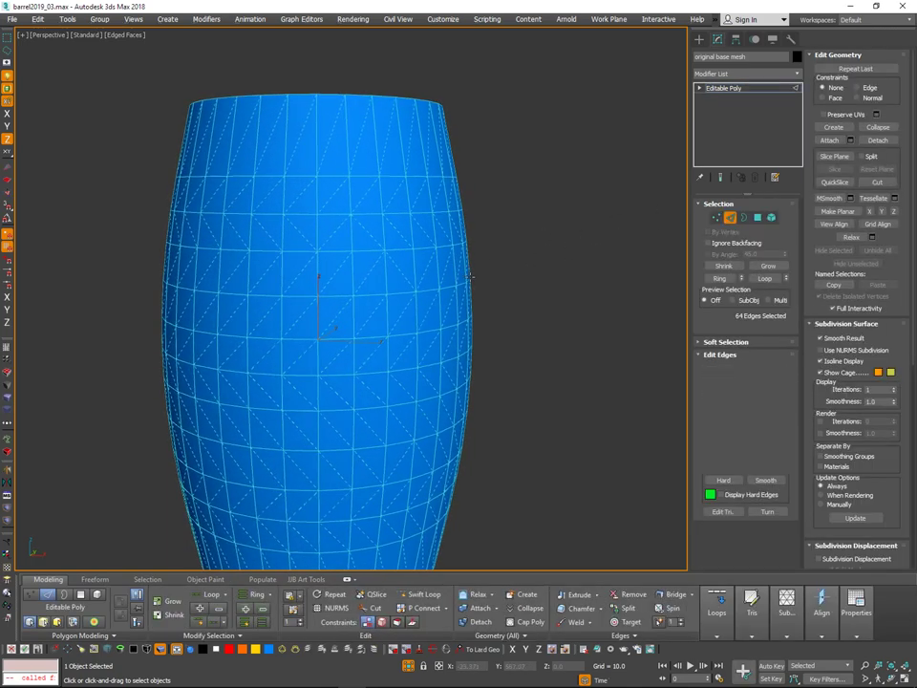
Try connecting pairs of vertices diagonally across individual quads on the barrel's upper side.
{"action": "key", "text": "1"}
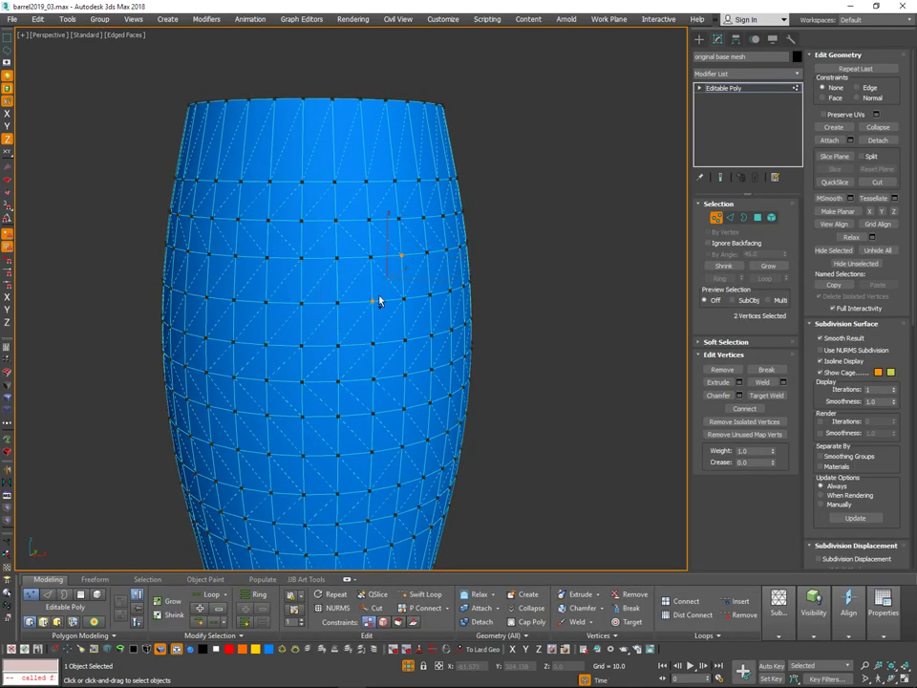
{"action": "middle_click_drag", "start_coordinate": [434, 236], "coordinate": [436, 263], "text": "alt"}
{"action": "middle_click_drag", "start_coordinate": [346, 284], "coordinate": [387, 271], "text": "alt"}
{"action": "middle_click_drag", "start_coordinate": [378, 198], "coordinate": [410, 141], "text": "alt"}
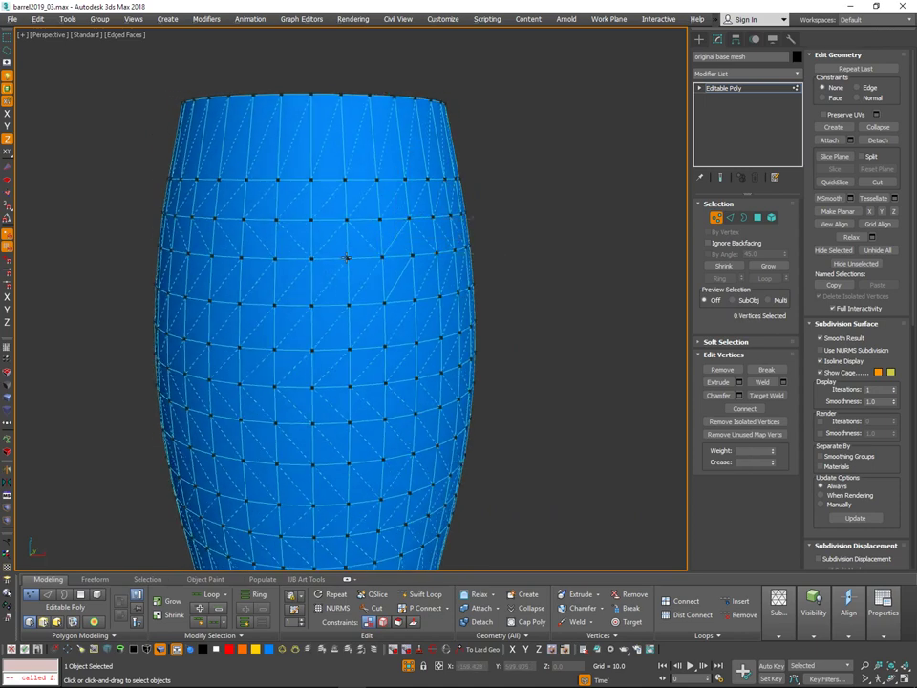
{"action": "middle_click_drag", "start_coordinate": [388, 176], "coordinate": [346, 229], "text": "alt"}
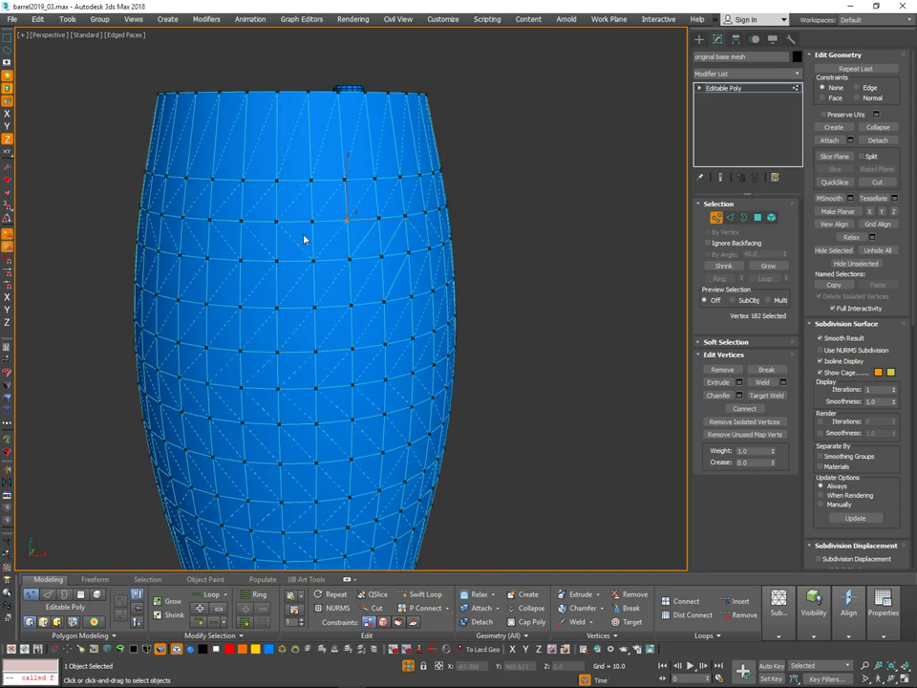
{"action": "middle_click_drag", "start_coordinate": [288, 245], "coordinate": [310, 246], "text": "alt"}
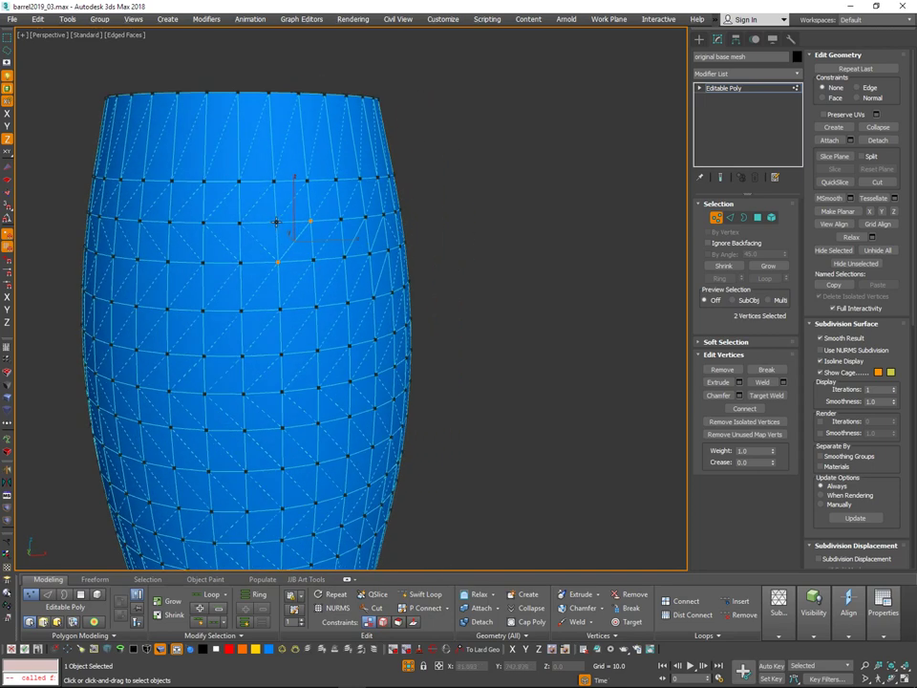
Try connecting all of the barrel's vertices, check the resulting edges, and undo the vertex connections.
{"action": "key", "text": "ctrl+a"}
{"action": "middle_click_drag", "start_coordinate": [395, 287], "coordinate": [325, 326], "text": "alt"}
{"action": "scroll", "coordinate": [373, 278], "scroll_direction": "down", "scroll_amount": 4}
{"action": "scroll", "coordinate": [369, 276], "scroll_direction": "up", "scroll_amount": 3}
{"action": "key", "text": "2"}
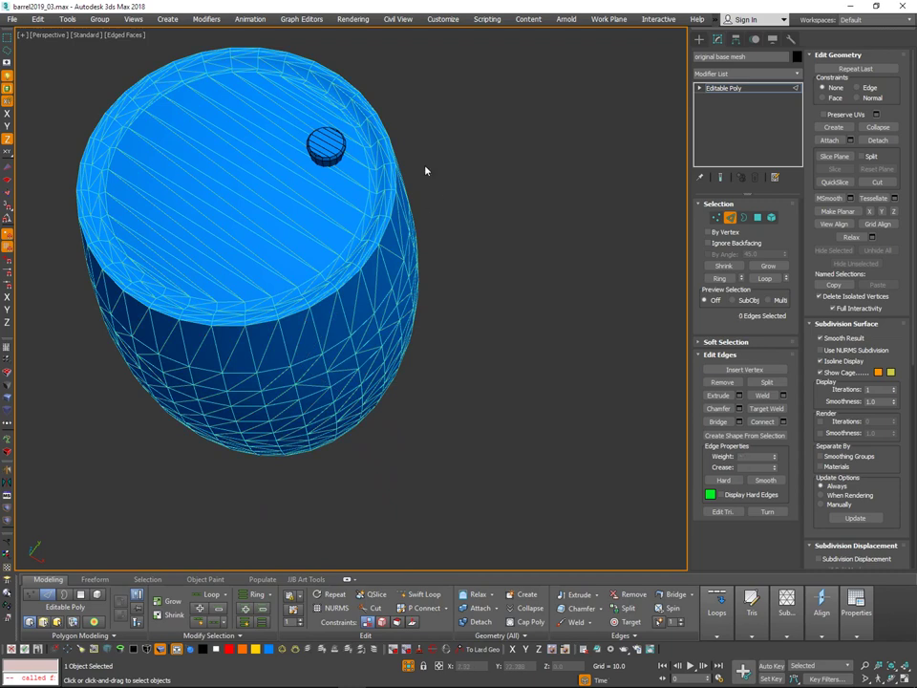
{"action": "key", "text": "ctrl+z"}
{"action": "middle_click_drag", "start_coordinate": [406, 194], "coordinate": [386, 215], "text": "alt"}
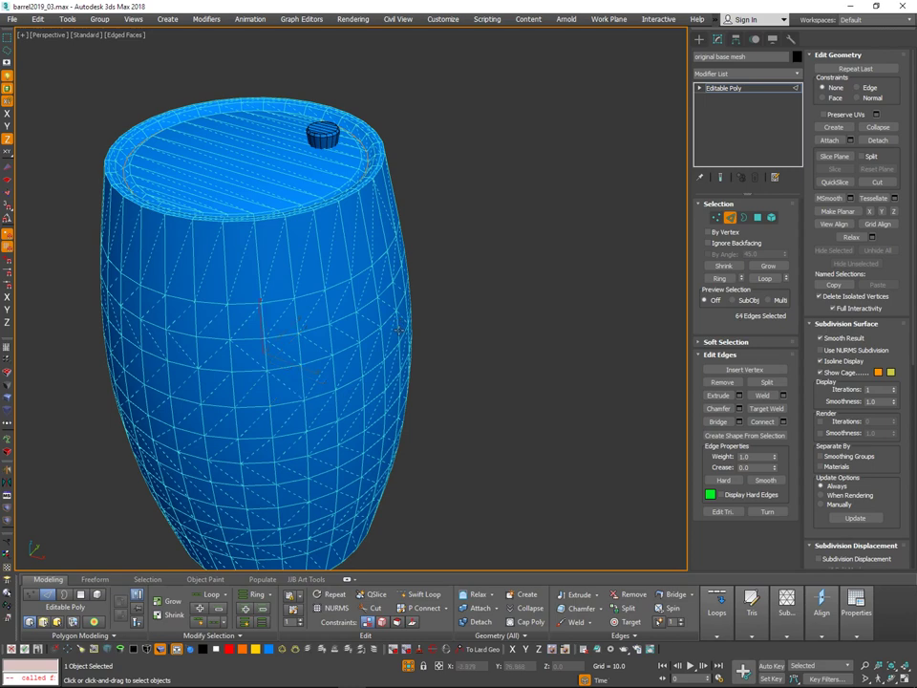
Leave edge editing and make one independent copy of the barrel, moved about 72 units along negative X.
{"action": "scroll", "coordinate": [422, 286], "scroll_direction": "down", "scroll_amount": 2}
{"action": "left_click", "coordinate": [730, 219]}
{"action": "scroll", "coordinate": [443, 309], "scroll_direction": "up", "scroll_amount": 2}
{"action": "mouse_move", "coordinate": [454, 332]}
{"action": "middle_mouse_down", "text": "alt"}
{"action": "mouse_move", "coordinate": [443, 308]}
{"action": "mouse_move", "coordinate": [445, 325]}
{"action": "middle_mouse_up", "text": "alt"}
{"action": "scroll", "coordinate": [445, 325], "scroll_direction": "down", "scroll_amount": 3}
{"action": "left_click", "coordinate": [445, 326]}
{"action": "key", "text": "w"}
{"action": "mouse_move", "coordinate": [466, 256]}
{"action": "left_mouse_down"}
{"action": "mouse_move", "coordinate": [414, 336]}
{"action": "mouse_move", "coordinate": [218, 292]}
{"action": "mouse_move", "coordinate": [216, 262]}
{"action": "left_mouse_up"}
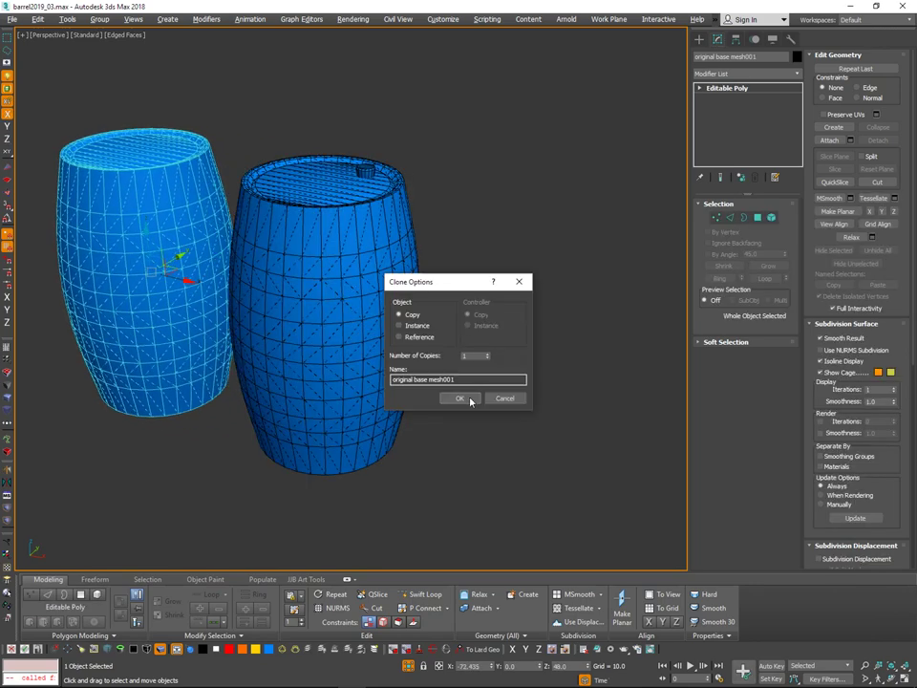
{"action": "left_click", "coordinate": [470, 401]}
Deselect everything and compare the diagonal edges of the two barrels from several angles.
{"action": "middle_click_drag", "start_coordinate": [450, 328], "coordinate": [507, 278], "text": "alt"}
{"action": "left_click", "coordinate": [487, 231]}
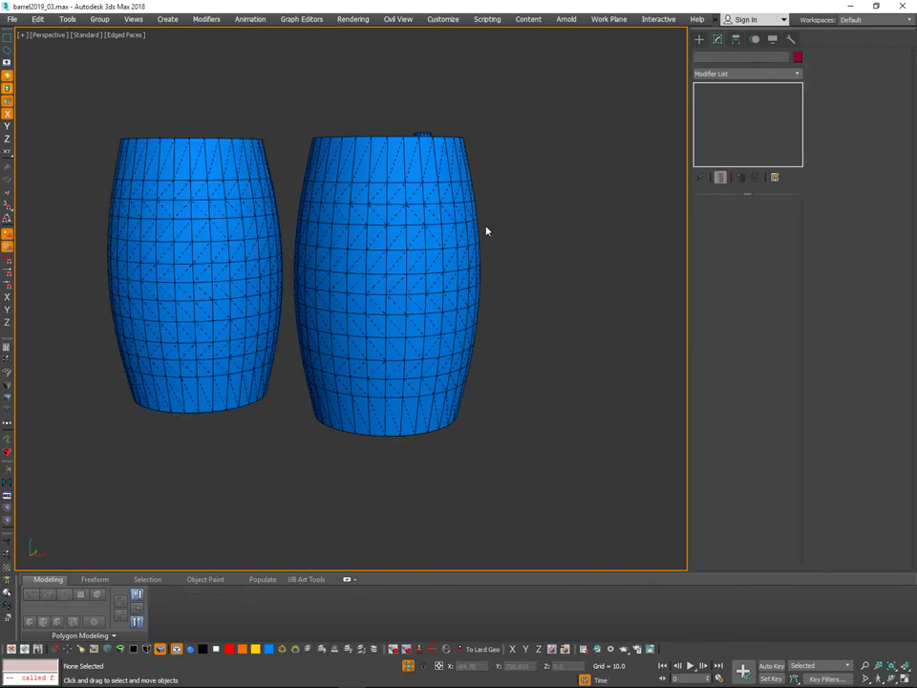
{"action": "scroll", "coordinate": [477, 260], "scroll_direction": "up", "scroll_amount": 1}
{"action": "middle_click_drag", "start_coordinate": [486, 231], "coordinate": [642, 288]}
{"action": "scroll", "coordinate": [476, 258], "scroll_direction": "down", "scroll_amount": 1}
{"action": "scroll", "coordinate": [466, 268], "scroll_direction": "up", "scroll_amount": 1}
{"action": "mouse_move", "coordinate": [510, 284]}
{"action": "middle_mouse_down", "text": "alt"}
{"action": "mouse_move", "coordinate": [564, 261]}
{"action": "mouse_move", "coordinate": [571, 292]}
{"action": "mouse_move", "coordinate": [550, 277]}
{"action": "mouse_move", "coordinate": [528, 292]}
{"action": "mouse_move", "coordinate": [544, 281]}
{"action": "mouse_move", "coordinate": [544, 301]}
{"action": "mouse_move", "coordinate": [487, 345]}
{"action": "middle_mouse_up", "text": "alt"}
Switch edged faces off and on to compare the shading of the two barrels.
{"action": "key", "text": "F4"}
{"action": "key", "text": "F4"}
{"action": "middle_click_drag", "start_coordinate": [487, 346], "coordinate": [473, 318], "text": "alt"}
{"action": "middle_click_drag", "start_coordinate": [389, 388], "coordinate": [503, 288], "text": "alt"}
{"action": "key", "text": "s"}
{"action": "key", "text": "F4"}
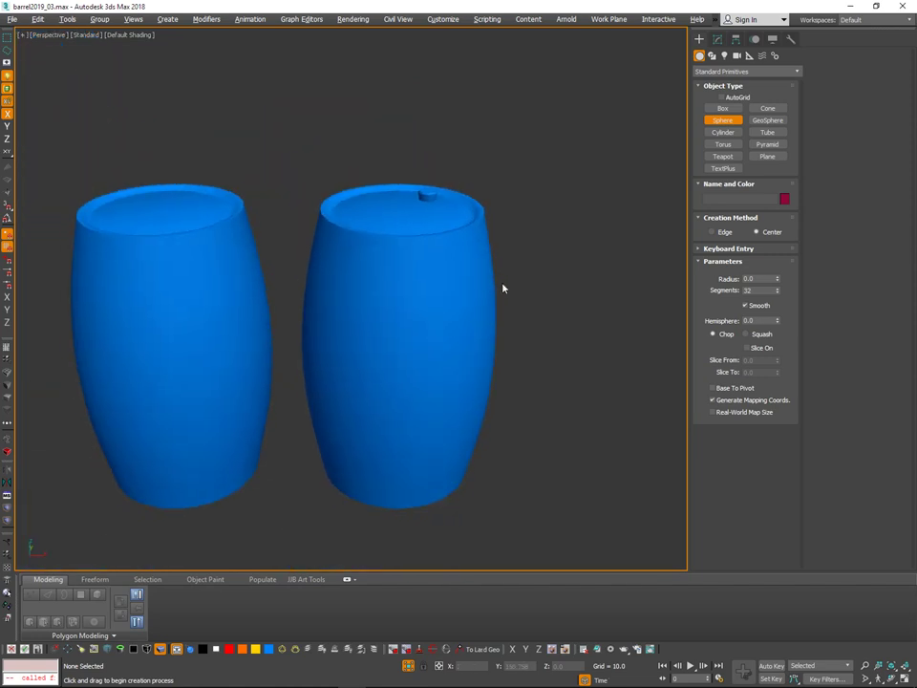
{"action": "key", "text": "w"}
{"action": "left_click", "coordinate": [485, 235]}
{"action": "middle_click_drag", "start_coordinate": [490, 233], "coordinate": [353, 191], "text": "alt"}
{"action": "key", "text": "F4"}
{"action": "key", "text": "F4"}
Delete the copied barrel and keep the original displayed with edged faces.
{"action": "right_click", "coordinate": [471, 250]}
{"action": "left_click", "coordinate": [156, 240]}
{"action": "key", "text": "Delete"}
{"action": "key", "text": "F4"}
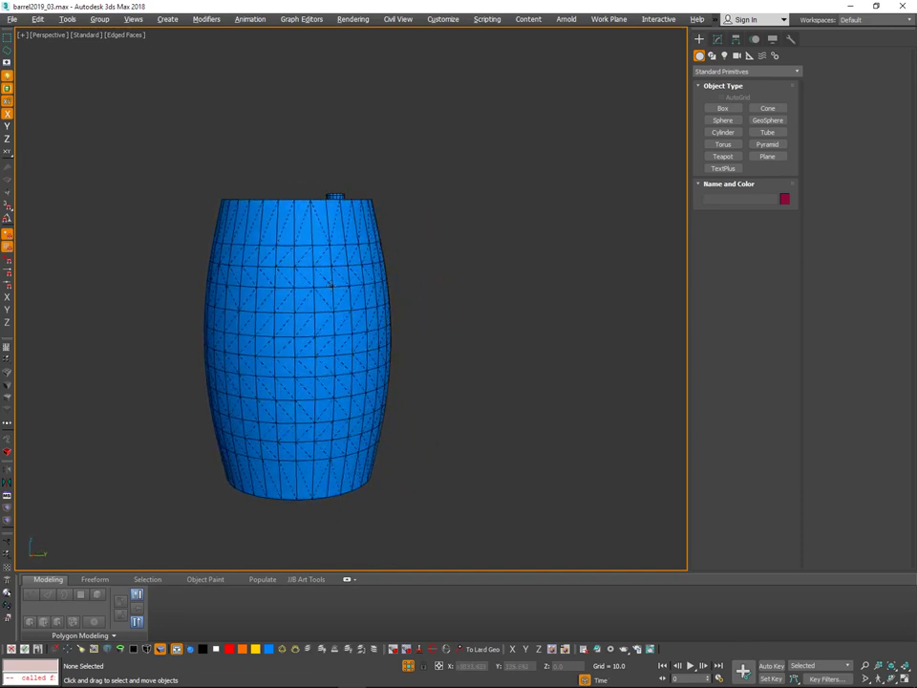
Select the remaining barrel and convert it to Editable Poly.
{"action": "left_click", "coordinate": [371, 373]}
{"action": "middle_click_drag", "start_coordinate": [391, 304], "coordinate": [422, 295], "text": "alt"}
{"action": "right_click", "coordinate": [397, 282]}
{"action": "left_click", "coordinate": [432, 414]}
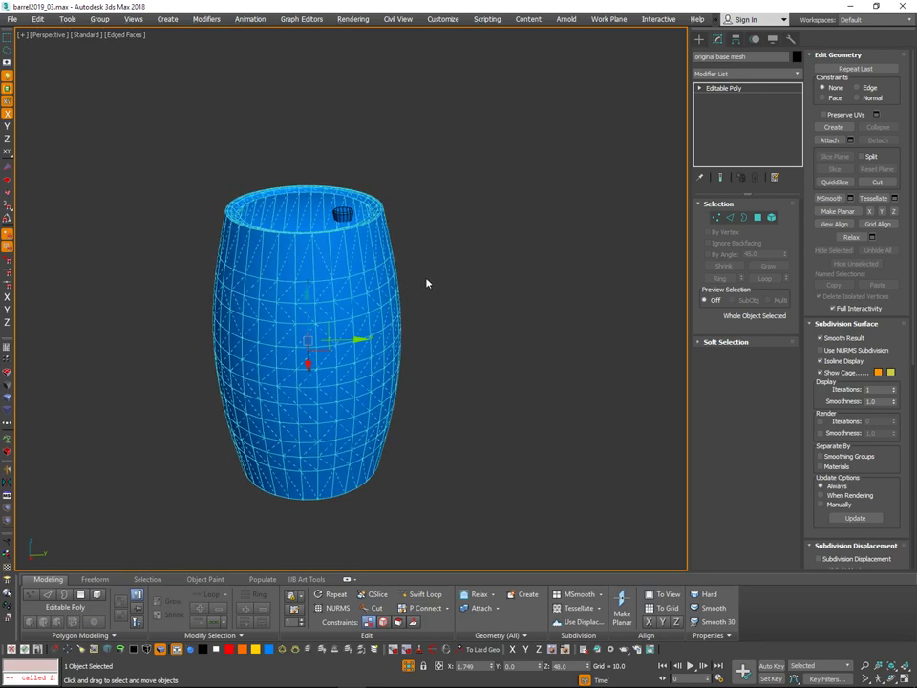
Enable Edges Only in the barrel's object properties to hide the diagonal edges, then deselect it and inspect the mesh.
{"action": "right_click", "coordinate": [427, 278]}
{"action": "left_click", "coordinate": [462, 426]}
{"action": "left_click", "coordinate": [462, 426]}
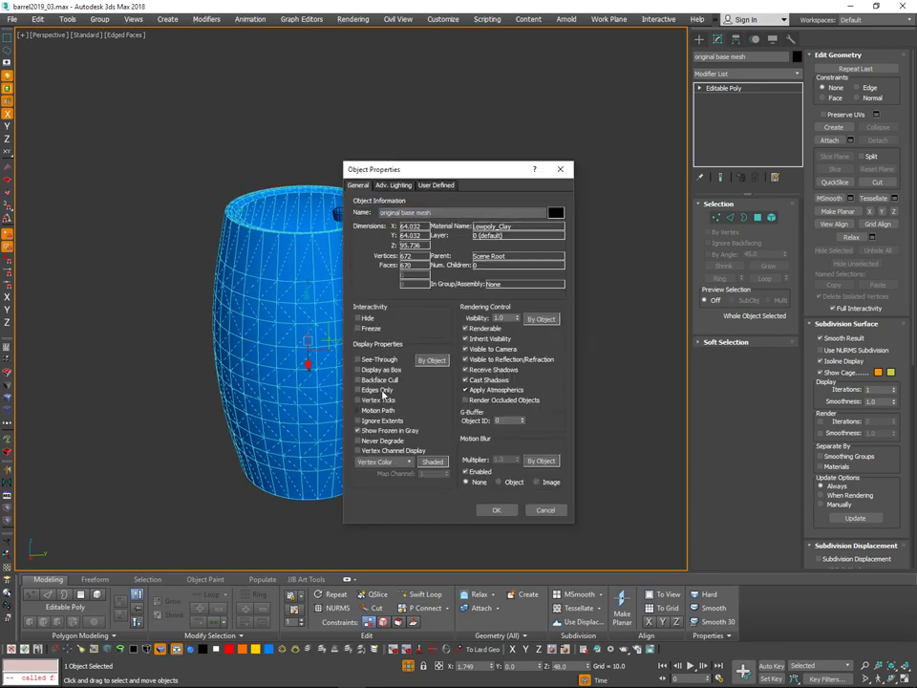
{"action": "left_click", "coordinate": [502, 507]}
{"action": "middle_click_drag", "start_coordinate": [437, 378], "coordinate": [459, 384], "text": "alt"}
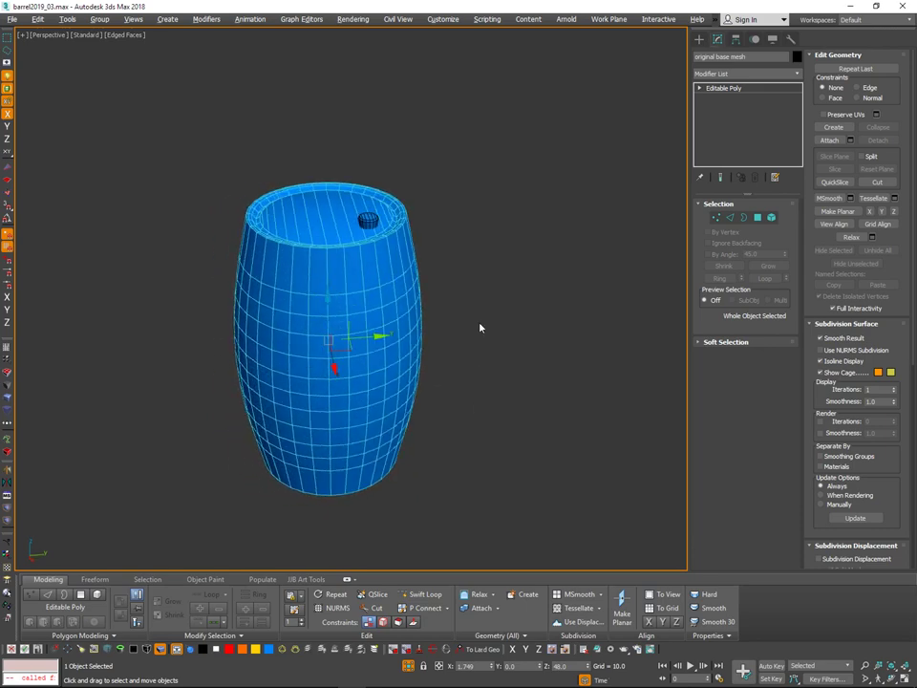
{"action": "left_click", "coordinate": [480, 323]}
{"action": "middle_click_drag", "start_coordinate": [400, 287], "coordinate": [440, 287], "text": "alt"}
{"action": "scroll", "coordinate": [449, 266], "scroll_direction": "up", "scroll_amount": 3}
{"action": "scroll", "coordinate": [441, 286], "scroll_direction": "down", "scroll_amount": 5}
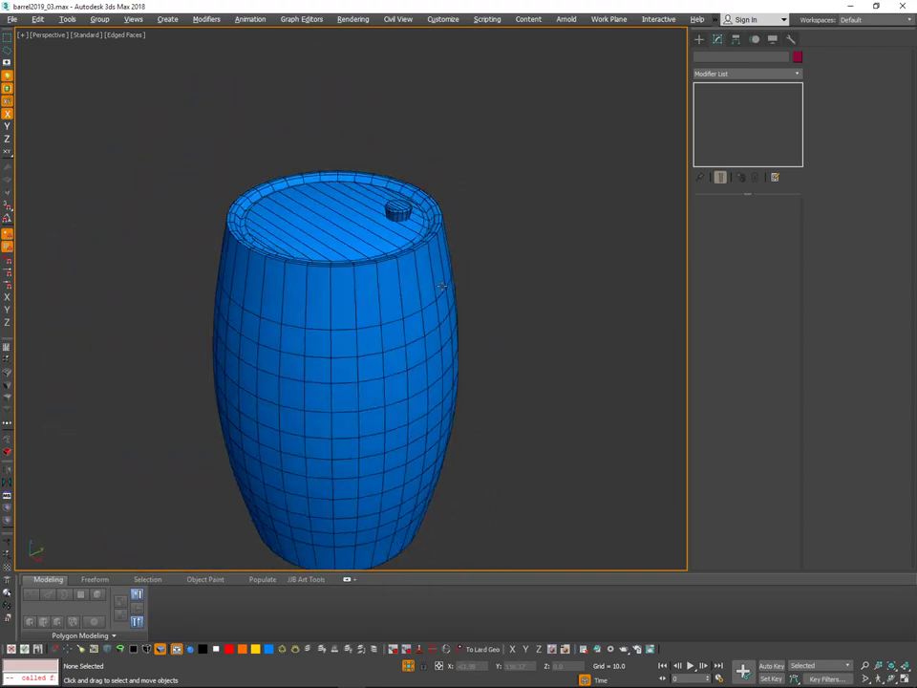
Select the barrel and attach the small bung on its lid to the mesh.
{"action": "left_click_drag", "start_coordinate": [520, 313], "coordinate": [523, 312]}
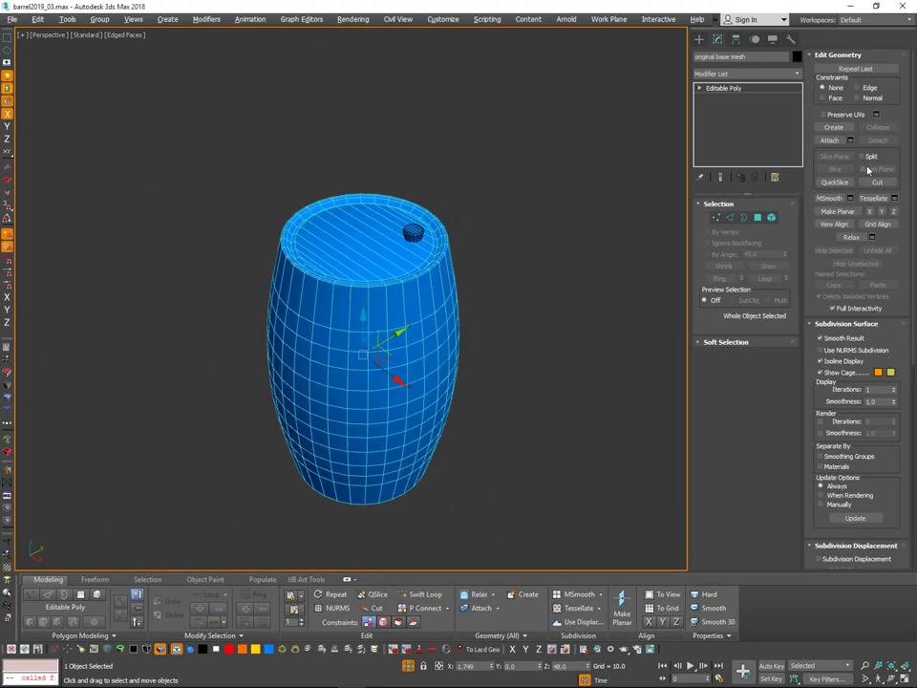
{"action": "left_click", "coordinate": [838, 142]}
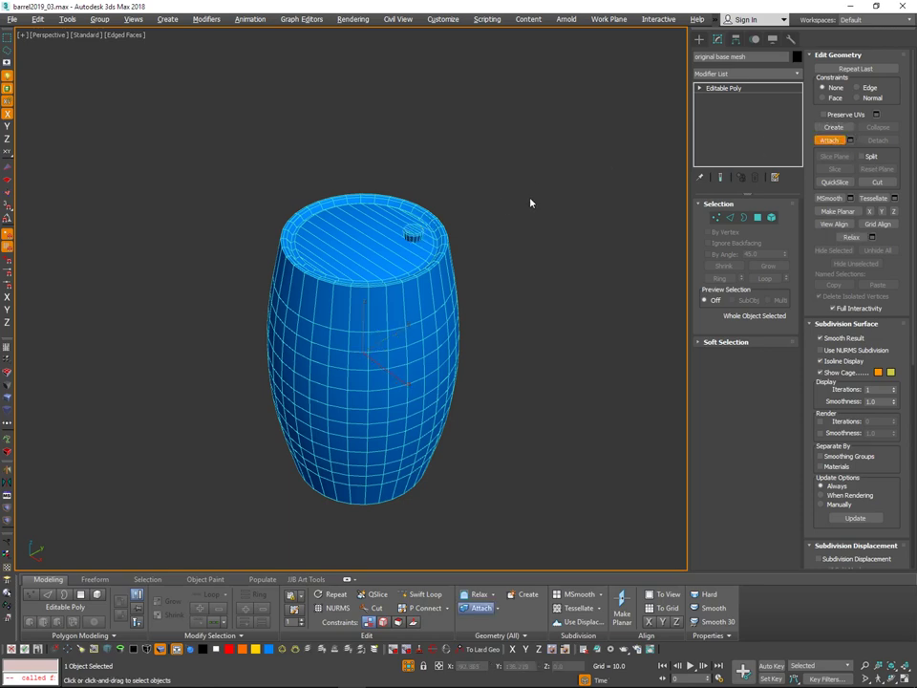
{"action": "scroll", "coordinate": [517, 281], "scroll_direction": "up", "scroll_amount": 2}
{"action": "middle_click_drag", "start_coordinate": [531, 203], "coordinate": [499, 217]}
{"action": "left_click", "coordinate": [839, 141]}
{"action": "left_click", "coordinate": [467, 178]}
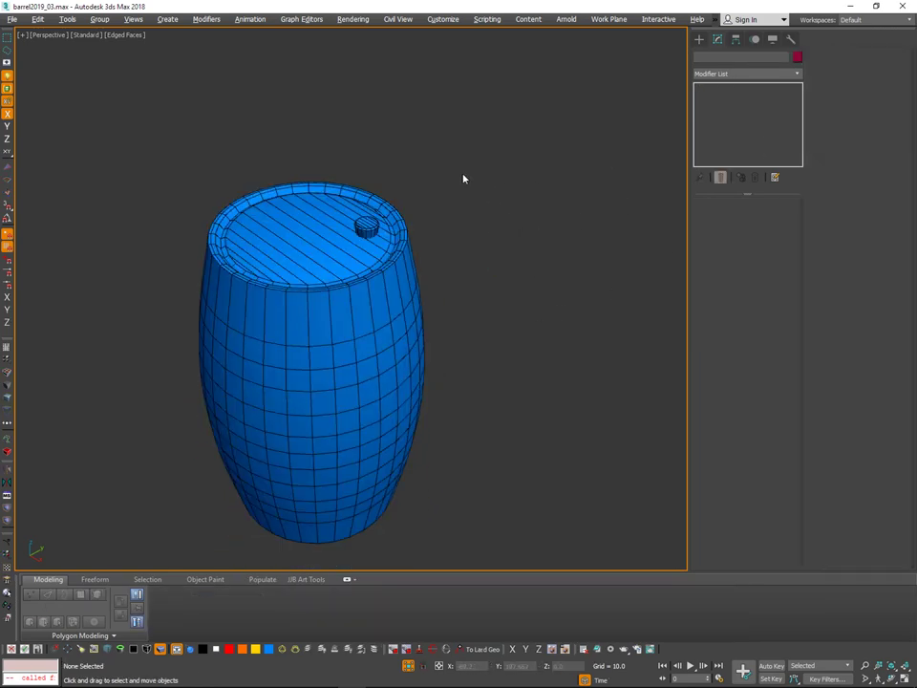
Add an Unwrap UVW modifier to the barrel and clear its existing face selection.
{"action": "left_click", "coordinate": [397, 235]}
{"action": "left_click", "coordinate": [797, 74]}
{"action": "left_click_drag", "start_coordinate": [798, 147], "coordinate": [784, 475]}
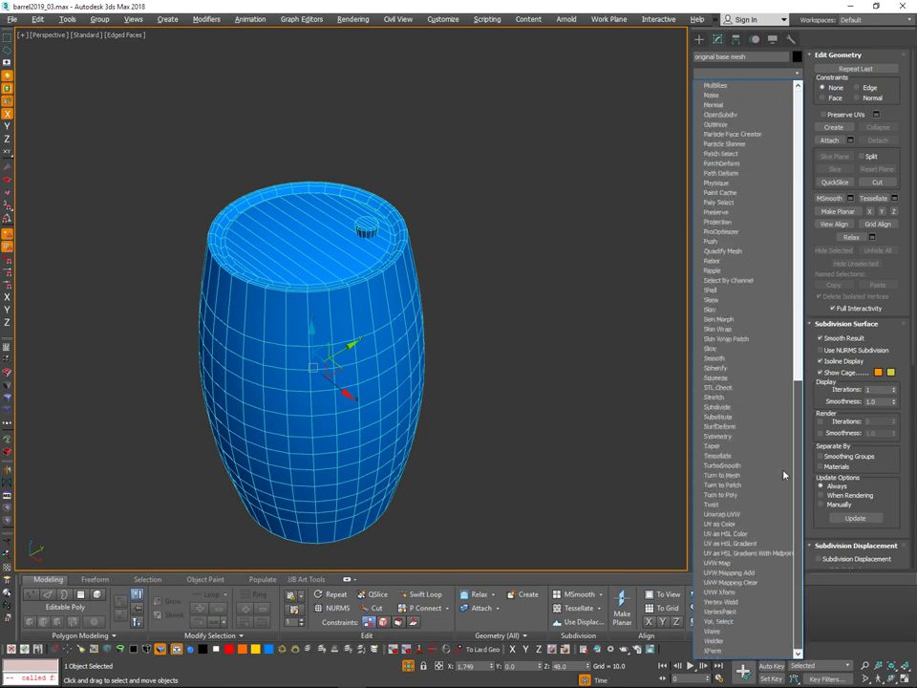
{"action": "left_click", "coordinate": [723, 513]}
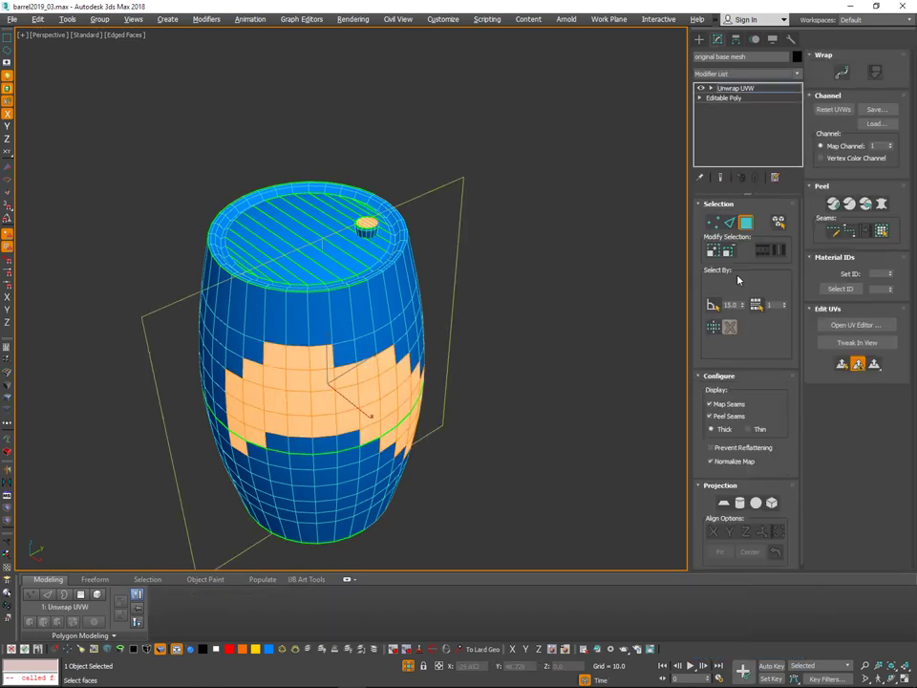
{"action": "left_click", "coordinate": [595, 309]}
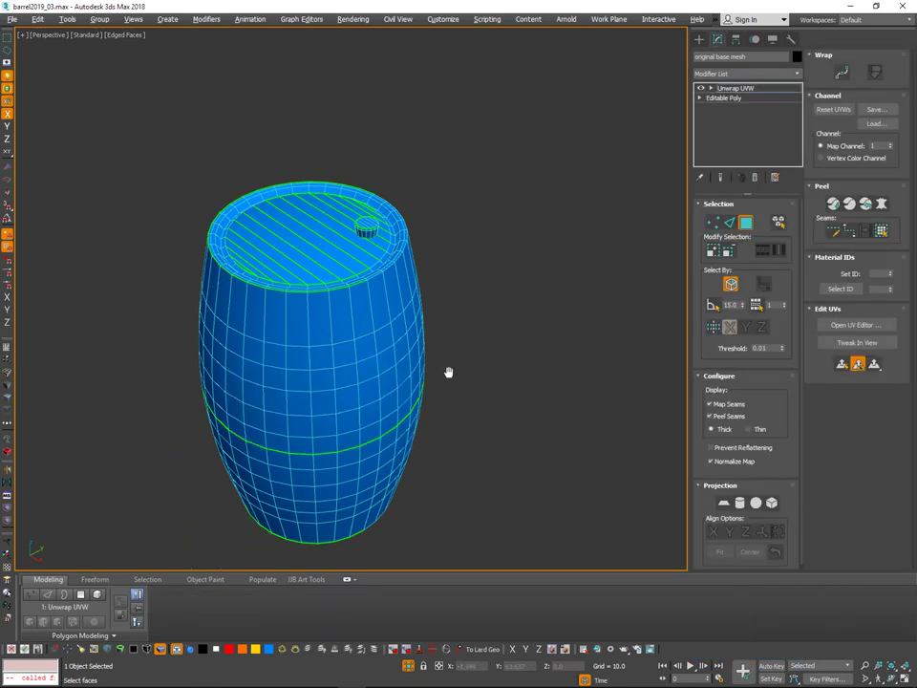
Apply a planar projection to all faces of the barrel, then clear the face selection.
{"action": "mouse_move", "coordinate": [448, 371]}
{"action": "middle_mouse_down", "text": "alt"}
{"action": "mouse_move", "coordinate": [462, 297]}
{"action": "mouse_move", "coordinate": [457, 365]}
{"action": "middle_mouse_up", "text": "alt"}
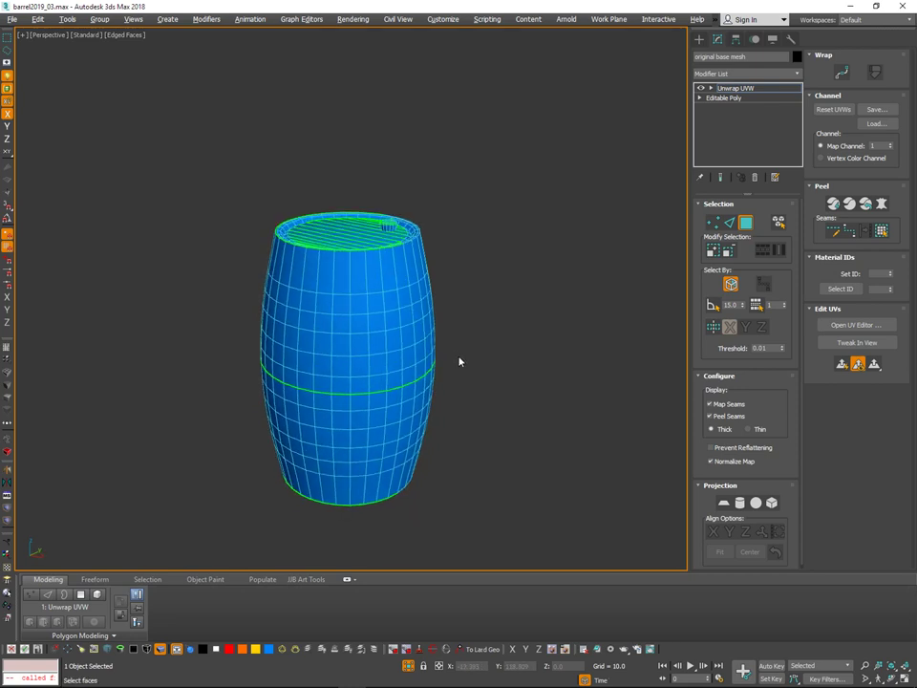
{"action": "key", "text": "ctrl+a"}
{"action": "left_click", "coordinate": [724, 506]}
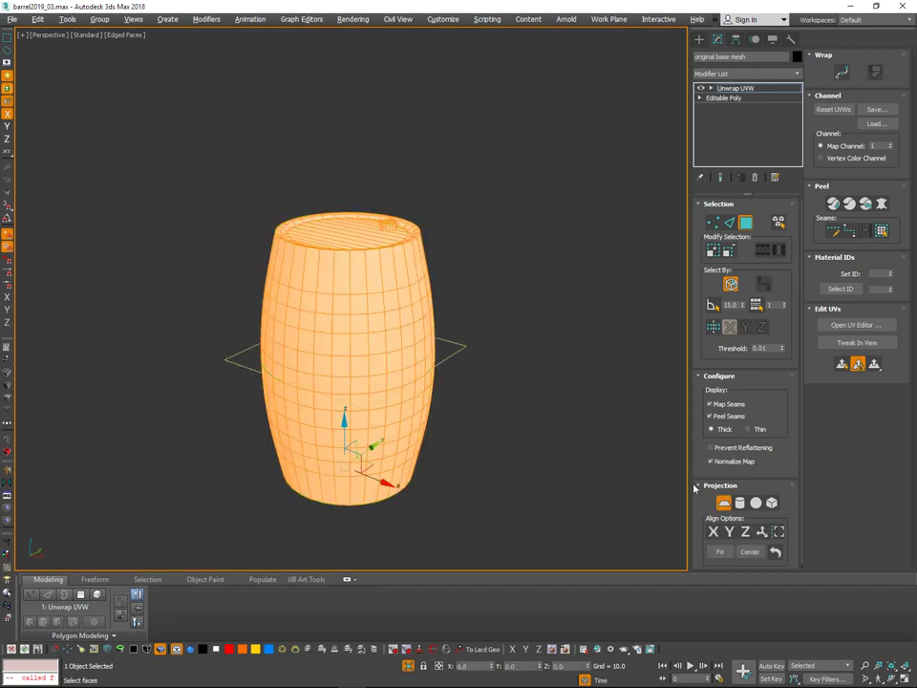
{"action": "left_click", "coordinate": [723, 505]}
{"action": "middle_click_drag", "start_coordinate": [525, 371], "coordinate": [521, 408], "text": "alt"}
{"action": "left_click", "coordinate": [522, 408]}
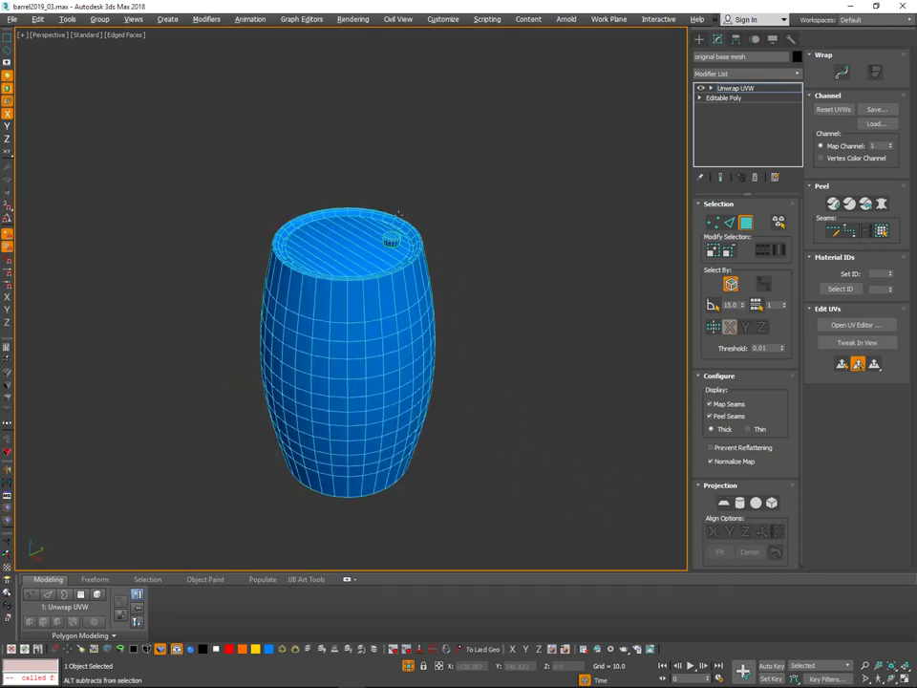
Switch to edge selection and select the outer edge loop around the barrel's top rim.
{"action": "scroll", "coordinate": [399, 213], "scroll_direction": "up", "scroll_amount": 3}
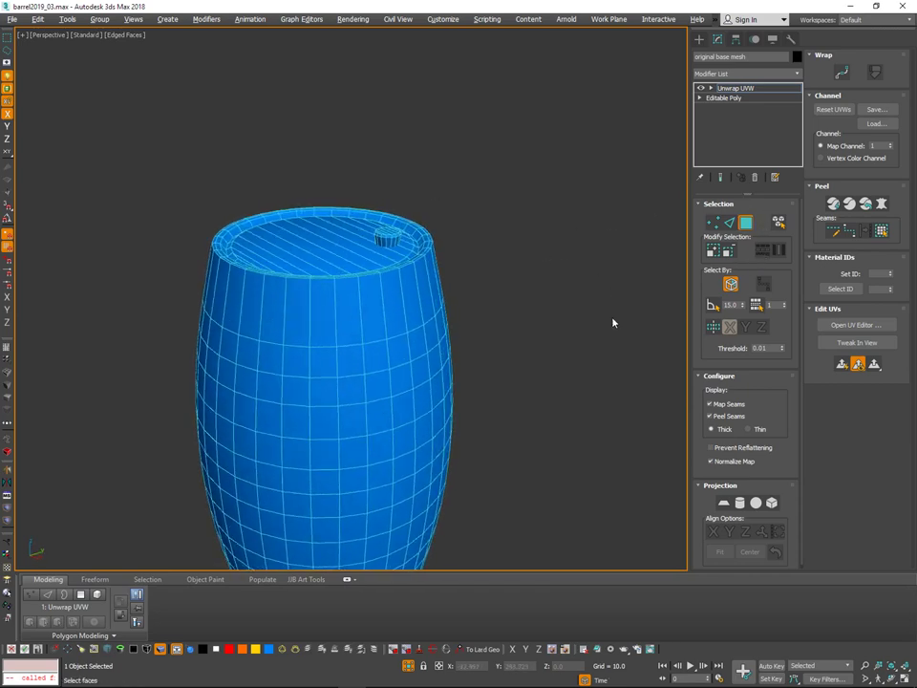
{"action": "mouse_move", "coordinate": [445, 295]}
{"action": "middle_mouse_down", "text": "alt"}
{"action": "mouse_move", "coordinate": [443, 311]}
{"action": "mouse_move", "coordinate": [455, 297]}
{"action": "middle_mouse_up", "text": "alt"}
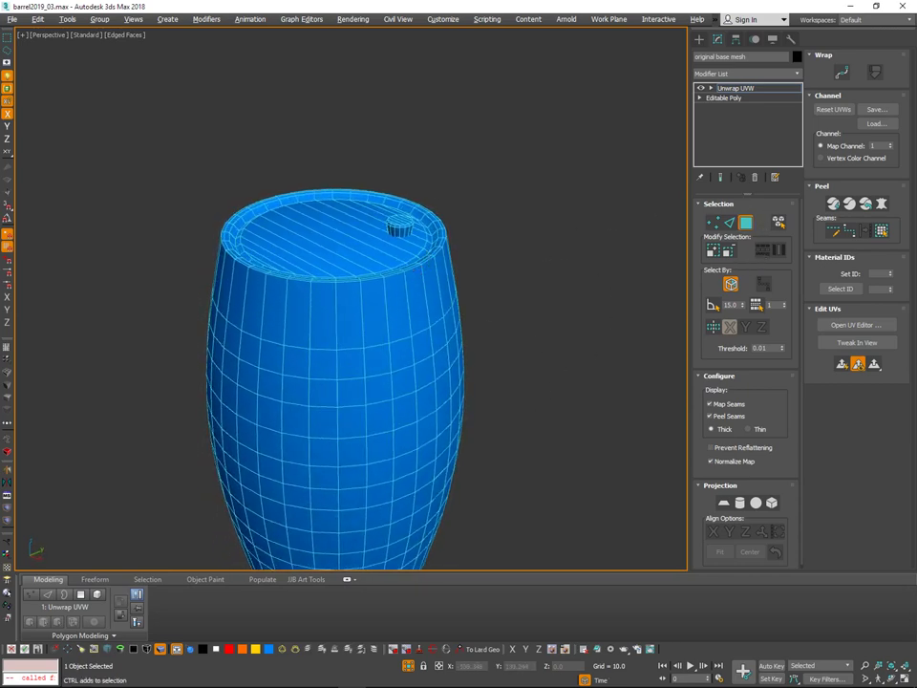
{"action": "scroll", "coordinate": [390, 284], "scroll_direction": "up", "scroll_amount": 2}
{"action": "key", "text": "2"}
{"action": "left_click", "coordinate": [463, 245]}
{"action": "scroll", "coordinate": [389, 274], "scroll_direction": "up", "scroll_amount": 3}
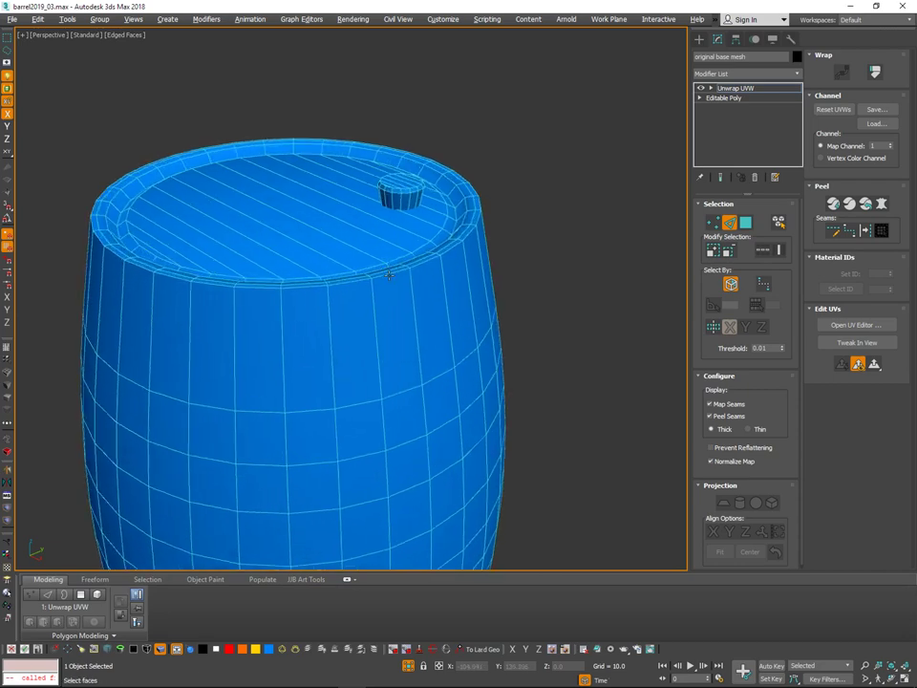
{"action": "double_click", "coordinate": [388, 273]}
Add the outer edge loop around the barrel's bottom rim to the selection.
{"action": "middle_click_drag", "start_coordinate": [491, 244], "coordinate": [477, 177], "text": "alt"}
{"action": "scroll", "coordinate": [494, 286], "scroll_direction": "down", "scroll_amount": 5}
{"action": "middle_click_drag", "start_coordinate": [465, 406], "coordinate": [467, 288]}
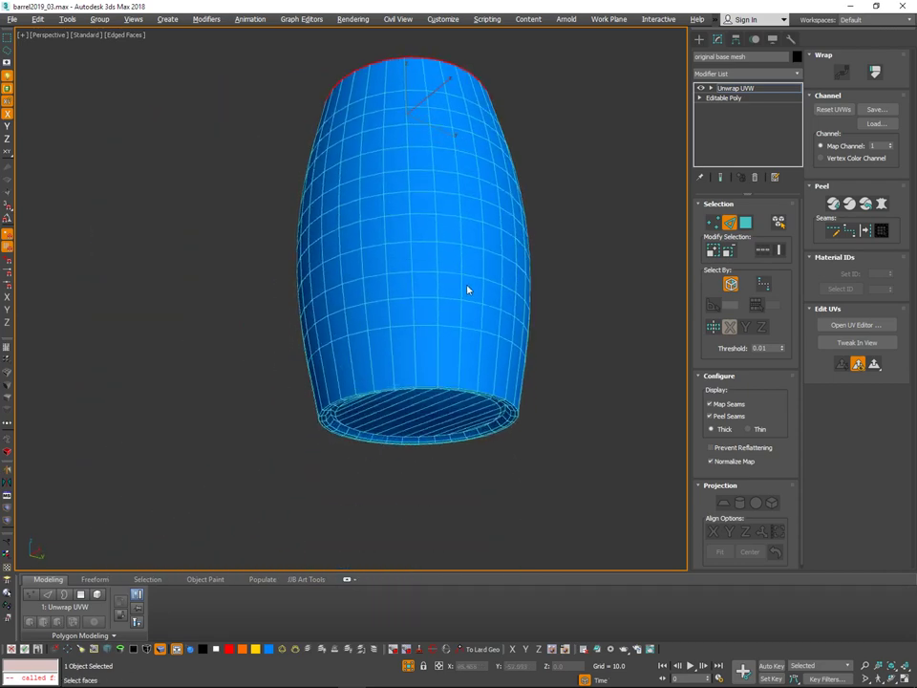
{"action": "middle_click_drag", "start_coordinate": [436, 370], "coordinate": [451, 322], "text": "alt"}
{"action": "scroll", "coordinate": [451, 321], "scroll_direction": "up", "scroll_amount": 1}
{"action": "scroll", "coordinate": [452, 321], "scroll_direction": "up", "scroll_amount": 1}
{"action": "double_click", "coordinate": [455, 262], "text": "ctrl"}
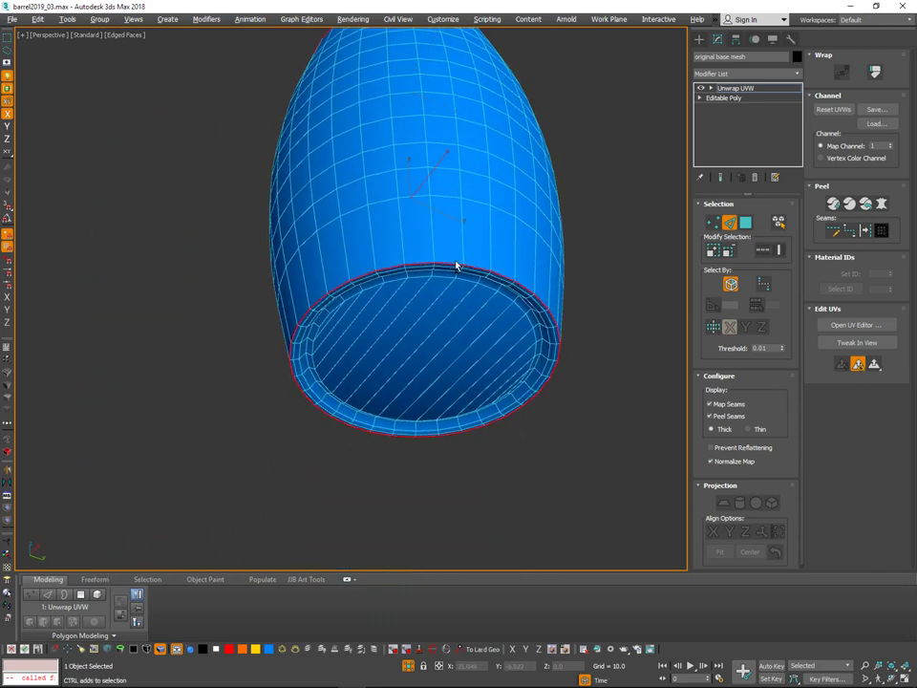
Exit isolation so the high-poly staves and metal hoops show together with the low-poly barrel.
{"action": "middle_click_drag", "start_coordinate": [497, 259], "coordinate": [537, 324], "text": "alt"}
{"action": "scroll", "coordinate": [493, 350], "scroll_direction": "down", "scroll_amount": 5}
{"action": "key", "text": "alt+q"}
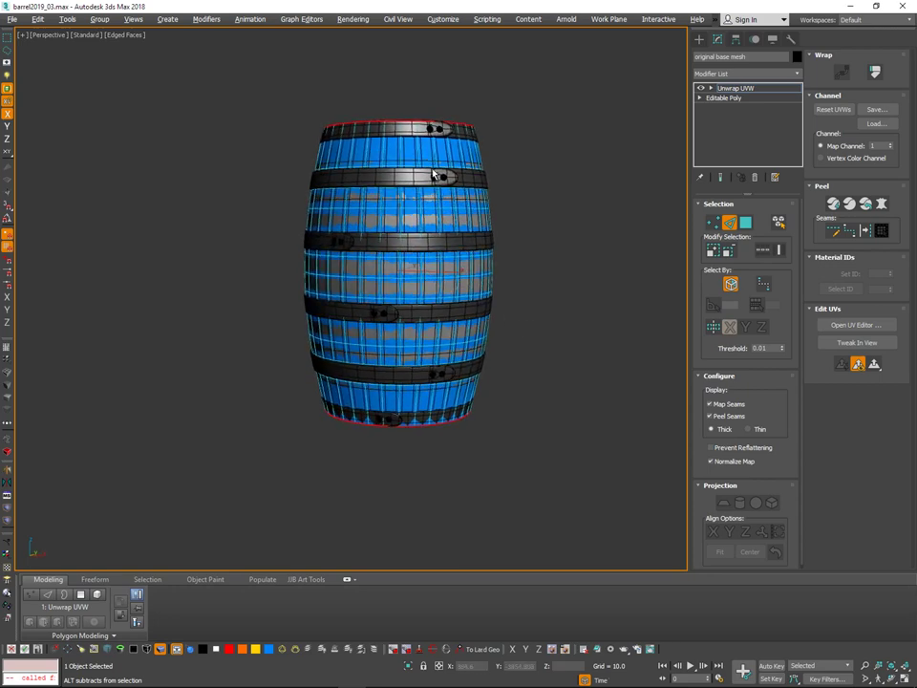
{"action": "mouse_move", "coordinate": [421, 430]}
{"action": "middle_mouse_down", "text": "alt"}
{"action": "mouse_move", "coordinate": [422, 540]}
{"action": "mouse_move", "coordinate": [414, 451]}
{"action": "middle_mouse_up", "text": "alt"}
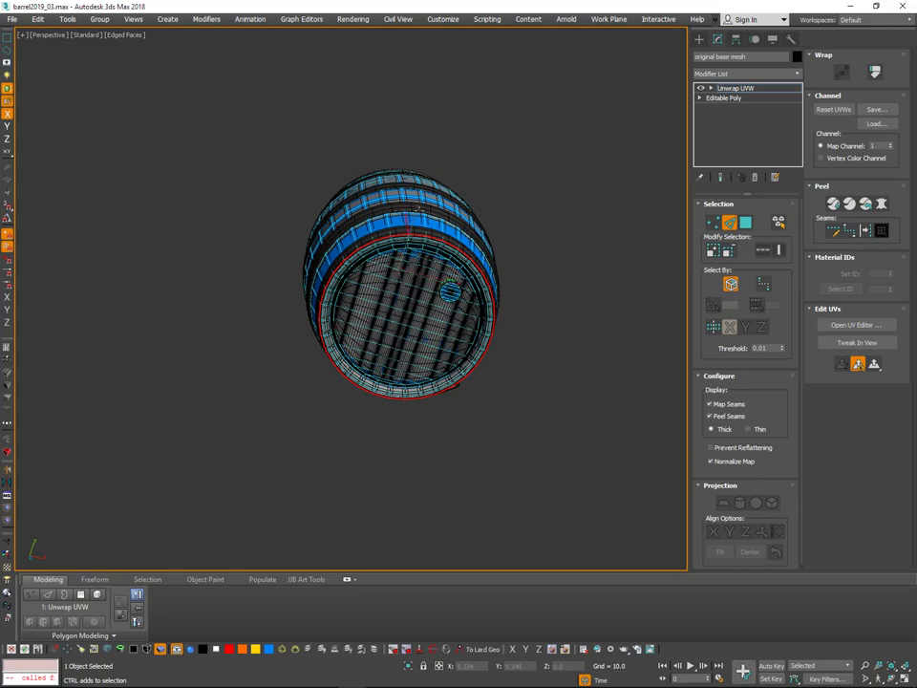
Add one vertical line of edges from the top rim to the bottom rim, following a gap between staves, to the selection.
{"action": "middle_click_drag", "start_coordinate": [418, 209], "coordinate": [520, 120], "text": "alt"}
{"action": "scroll", "coordinate": [398, 165], "scroll_direction": "up", "scroll_amount": 5}
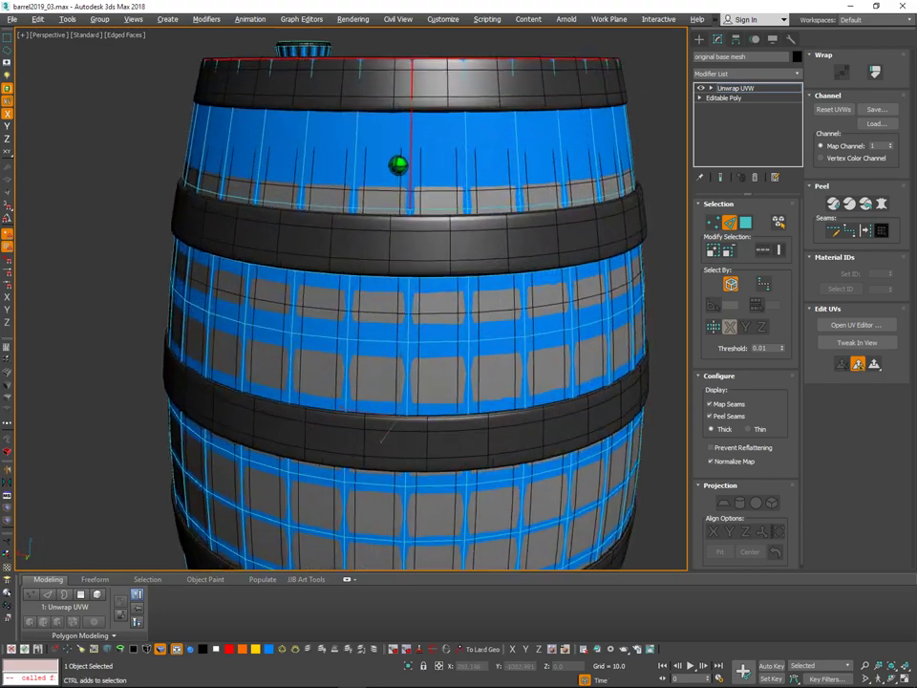
{"action": "scroll", "coordinate": [398, 165], "scroll_direction": "up", "scroll_amount": 1}
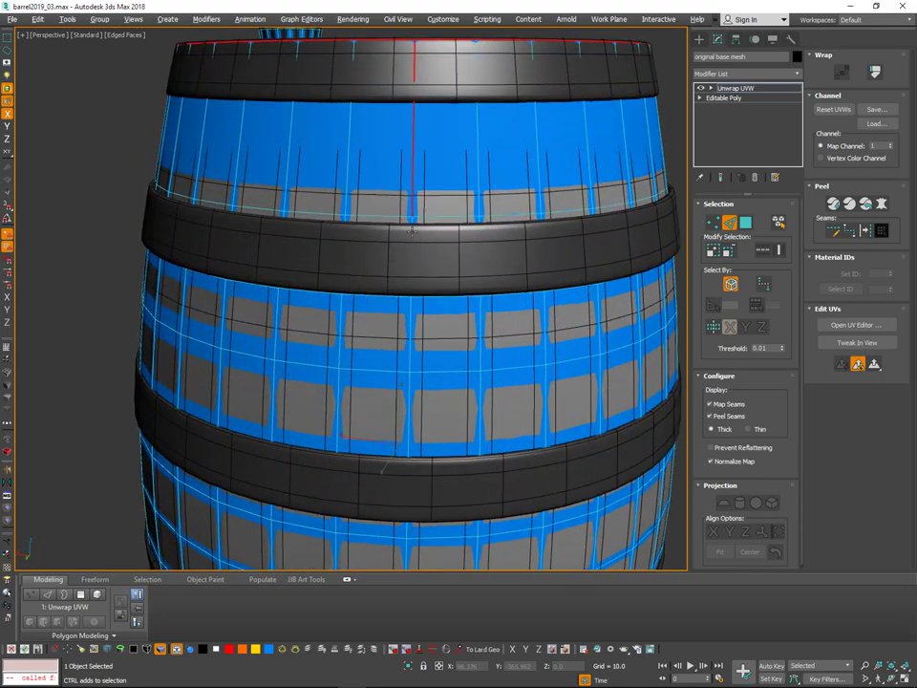
{"action": "scroll", "coordinate": [520, 286], "scroll_direction": "down", "scroll_amount": 3}
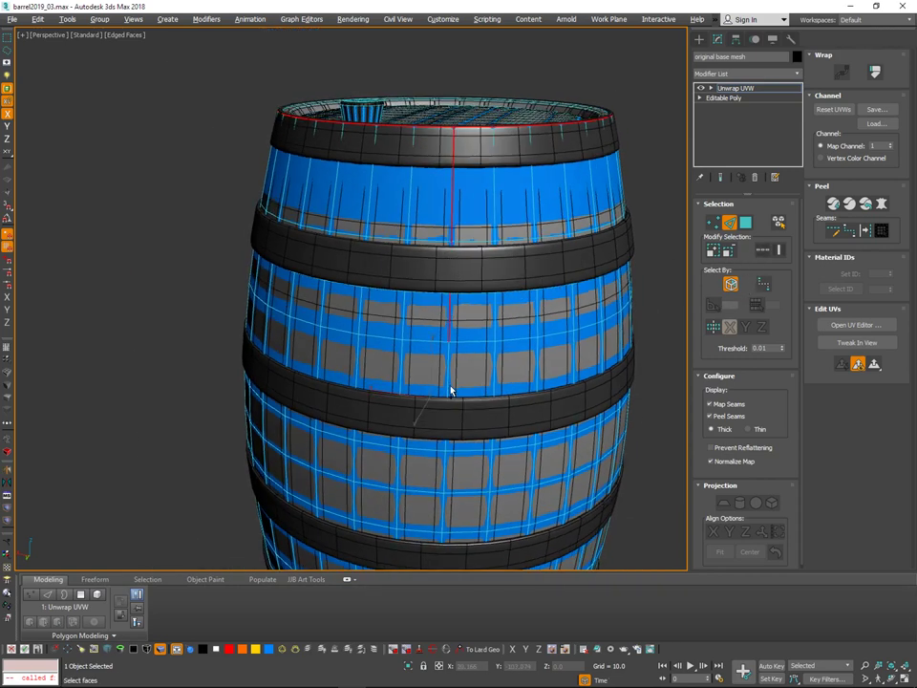
{"action": "middle_click_drag", "start_coordinate": [460, 322], "coordinate": [457, 306]}
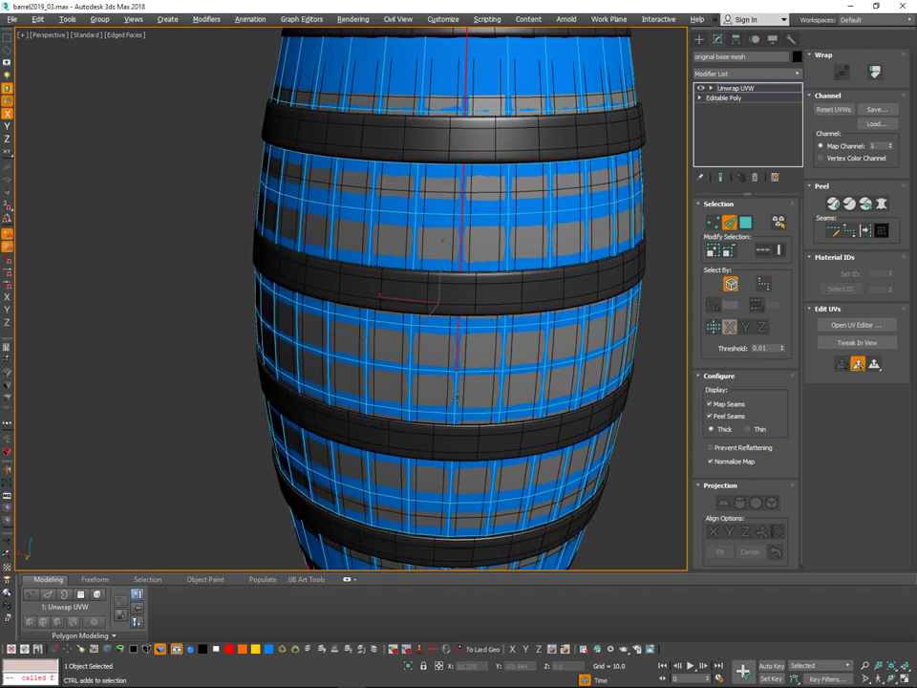
{"action": "middle_click_drag", "start_coordinate": [461, 436], "coordinate": [469, 303]}
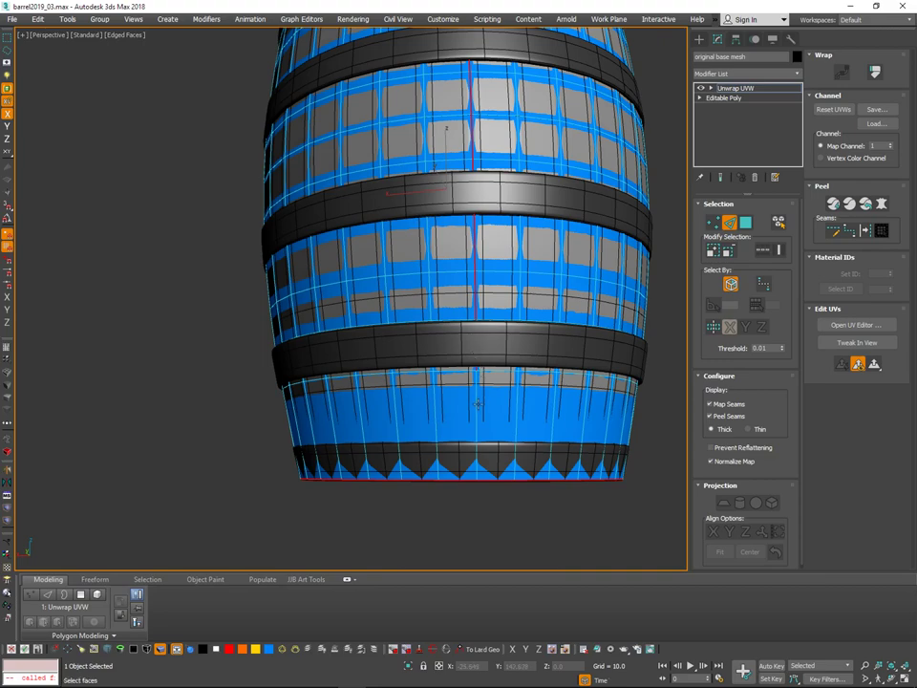
{"action": "middle_click_drag", "start_coordinate": [582, 361], "coordinate": [321, 356], "text": "alt"}
{"action": "scroll", "coordinate": [541, 358], "scroll_direction": "down", "scroll_amount": 3}
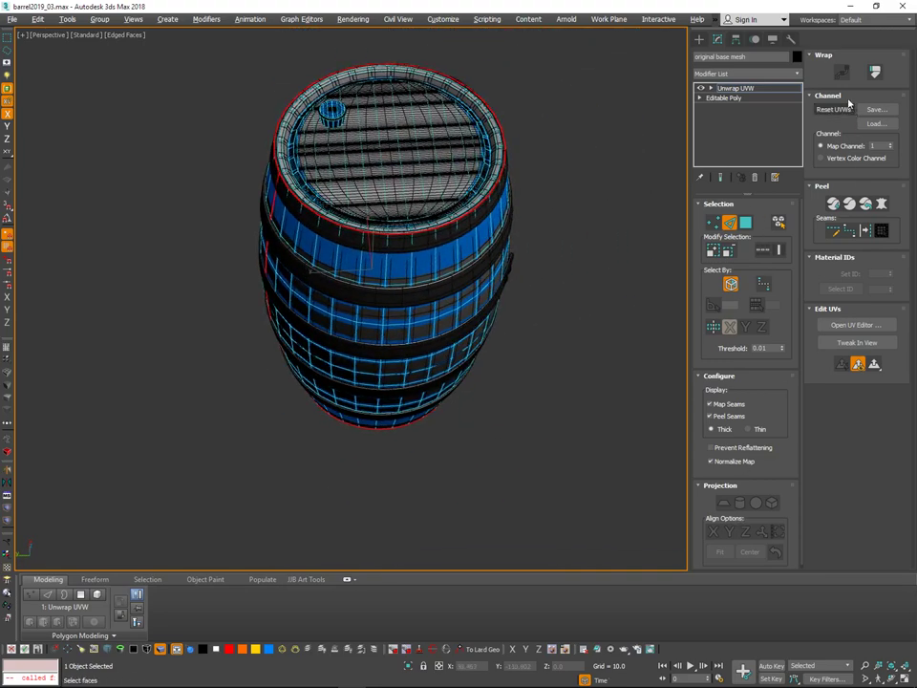
Open the UV editor and break the UVs along the selected seam edges.
{"action": "left_click_drag", "start_coordinate": [789, 472], "coordinate": [793, 113]}
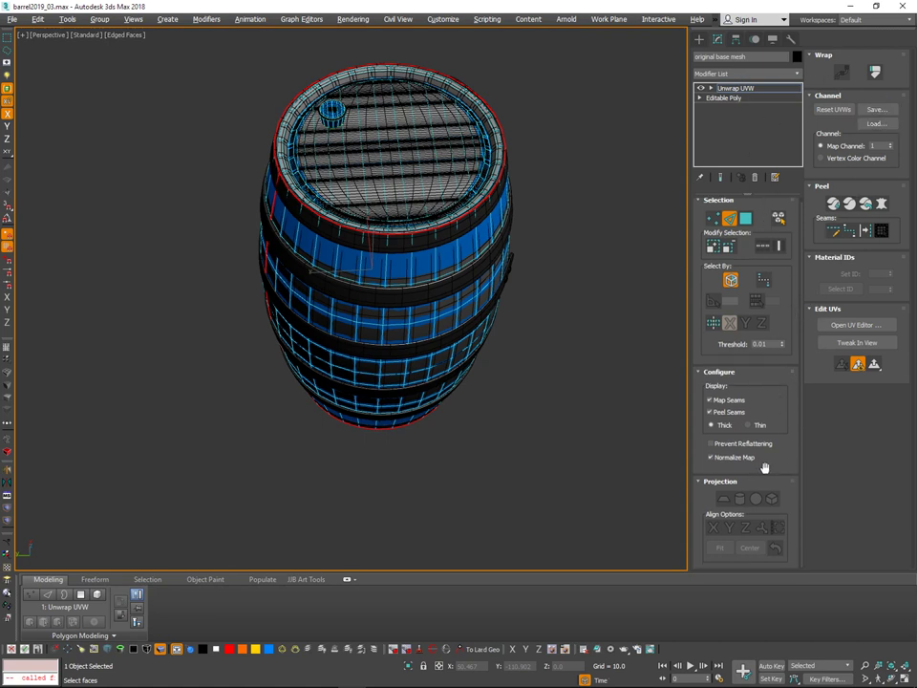
{"action": "left_click", "coordinate": [856, 324]}
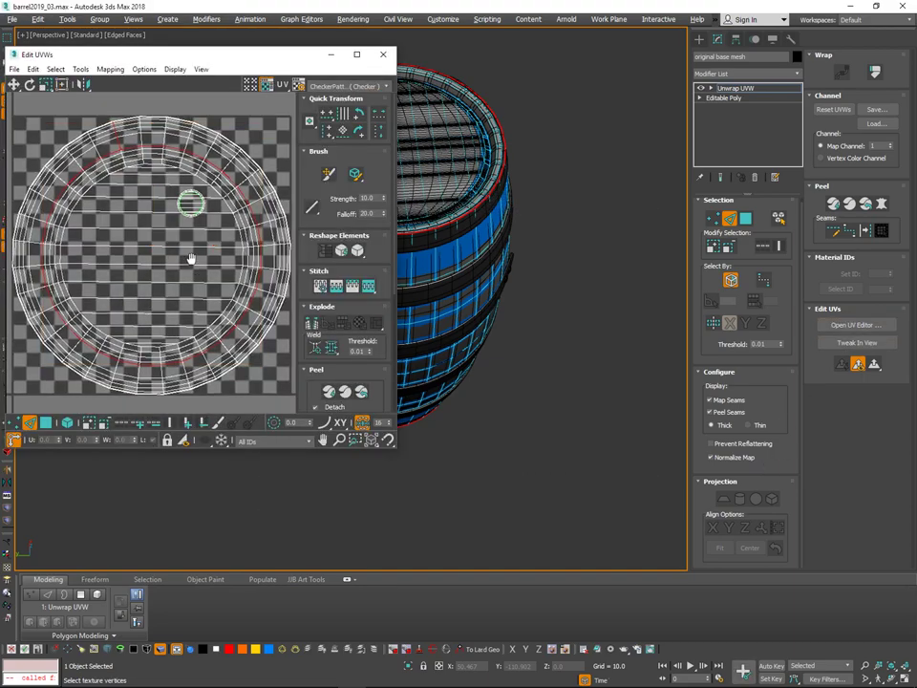
{"action": "scroll", "coordinate": [191, 259], "scroll_direction": "down", "scroll_amount": 3}
{"action": "middle_click_drag", "start_coordinate": [191, 259], "coordinate": [193, 275]}
{"action": "middle_click_drag", "start_coordinate": [515, 281], "coordinate": [621, 285]}
{"action": "middle_click_drag", "start_coordinate": [621, 285], "coordinate": [580, 284], "text": "alt"}
{"action": "middle_click_drag", "start_coordinate": [581, 284], "coordinate": [611, 263]}
{"action": "middle_click_drag", "start_coordinate": [219, 281], "coordinate": [232, 323]}
{"action": "right_click", "coordinate": [235, 276]}
{"action": "left_click", "coordinate": [221, 306]}
Turn on element selection and move the side-wall island and the two barrel-end islands apart.
{"action": "middle_click_drag", "start_coordinate": [575, 256], "coordinate": [498, 256], "text": "alt"}
{"action": "left_click", "coordinate": [70, 425]}
{"action": "scroll", "coordinate": [266, 308], "scroll_direction": "down", "scroll_amount": 2}
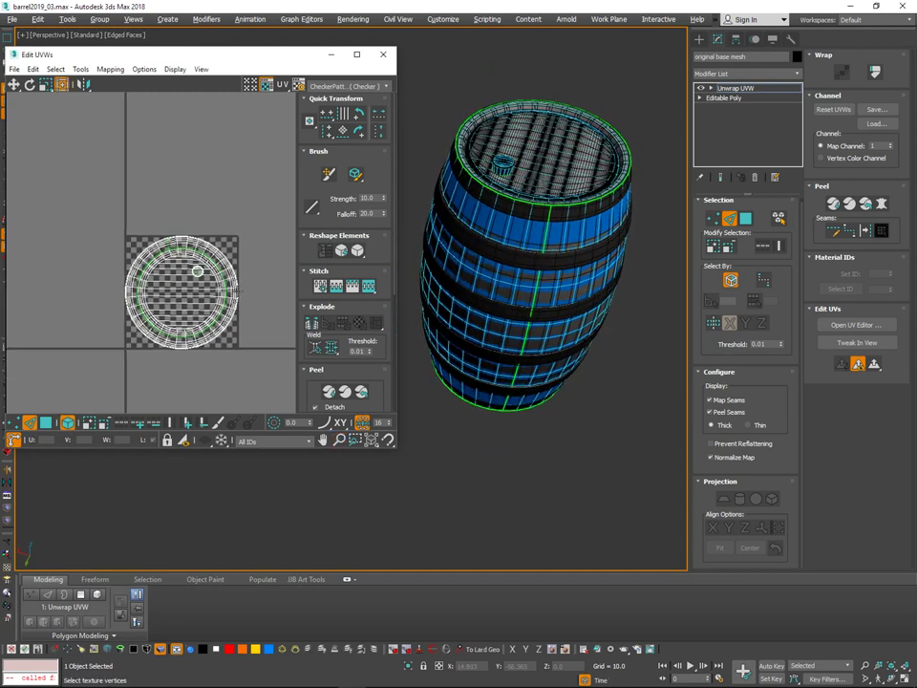
{"action": "left_click_drag", "start_coordinate": [233, 287], "coordinate": [255, 228]}
{"action": "left_click_drag", "start_coordinate": [222, 278], "coordinate": [72, 292]}
{"action": "left_click_drag", "start_coordinate": [185, 321], "coordinate": [125, 359]}
Move the small bung's UV island out of the texture tile, clear of the other islands.
{"action": "middle_click_drag", "start_coordinate": [236, 277], "coordinate": [229, 252]}
{"action": "scroll", "coordinate": [245, 259], "scroll_direction": "down", "scroll_amount": 2}
{"action": "left_click", "coordinate": [242, 306]}
{"action": "left_click", "coordinate": [198, 281]}
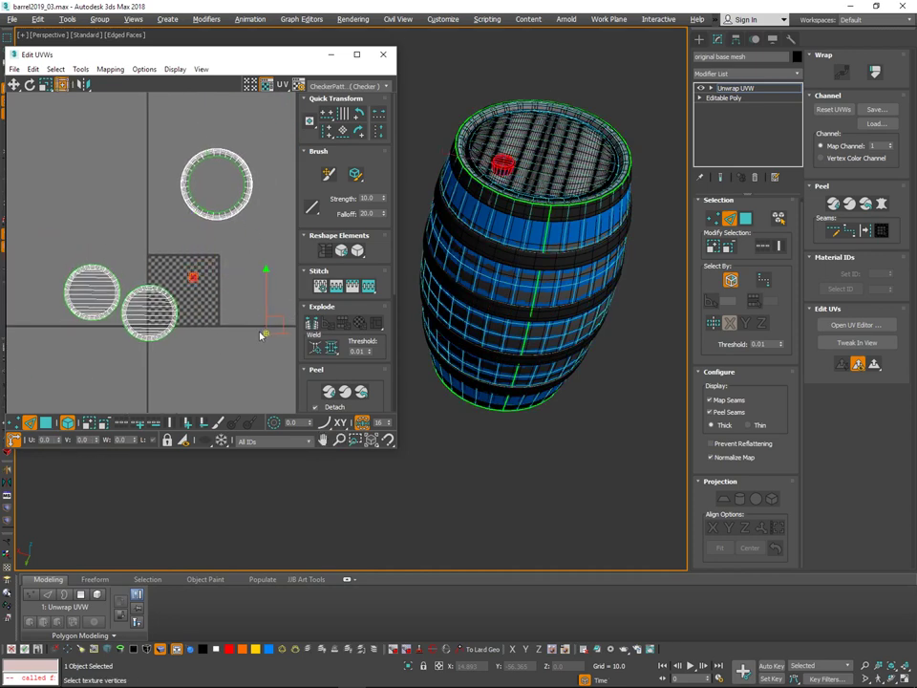
{"action": "left_click", "coordinate": [255, 333]}
{"action": "left_click", "coordinate": [194, 277]}
{"action": "left_click_drag", "start_coordinate": [223, 268], "coordinate": [302, 338]}
Relax the wall and both end islands by polygon angles with 100 iterations, amount 1.0 and stretch 0.0, then deselect them.
{"action": "left_click_drag", "start_coordinate": [262, 135], "coordinate": [62, 335]}
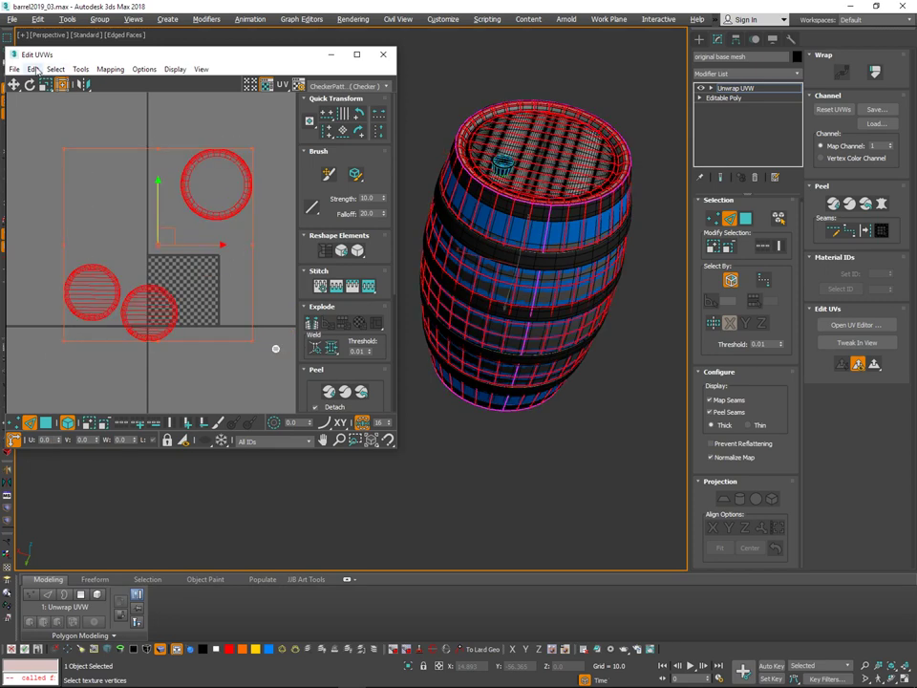
{"action": "left_click", "coordinate": [81, 69]}
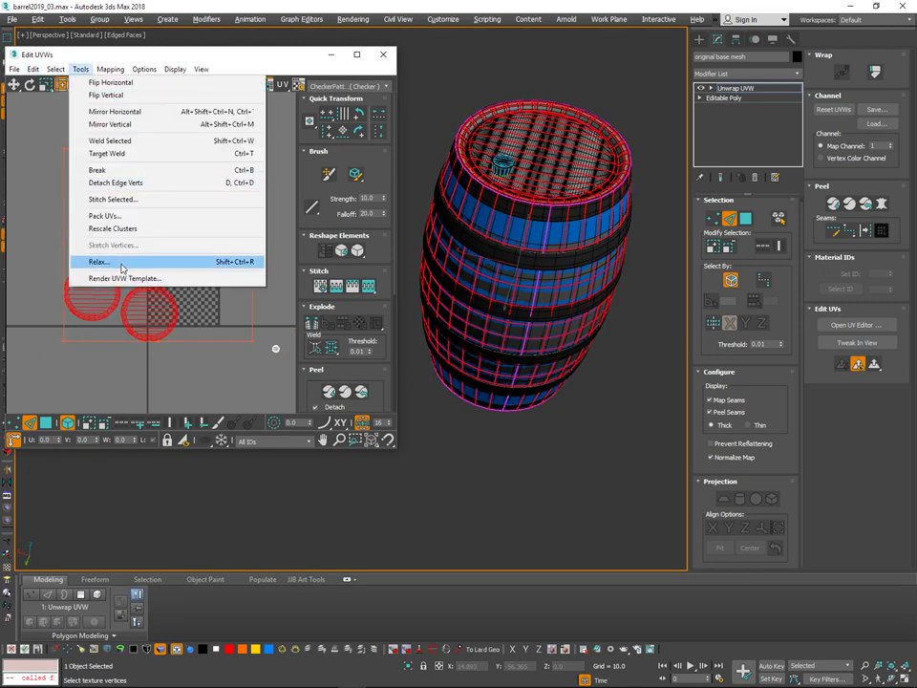
{"action": "left_click", "coordinate": [116, 267]}
{"action": "left_click_drag", "start_coordinate": [99, 132], "coordinate": [125, 96]}
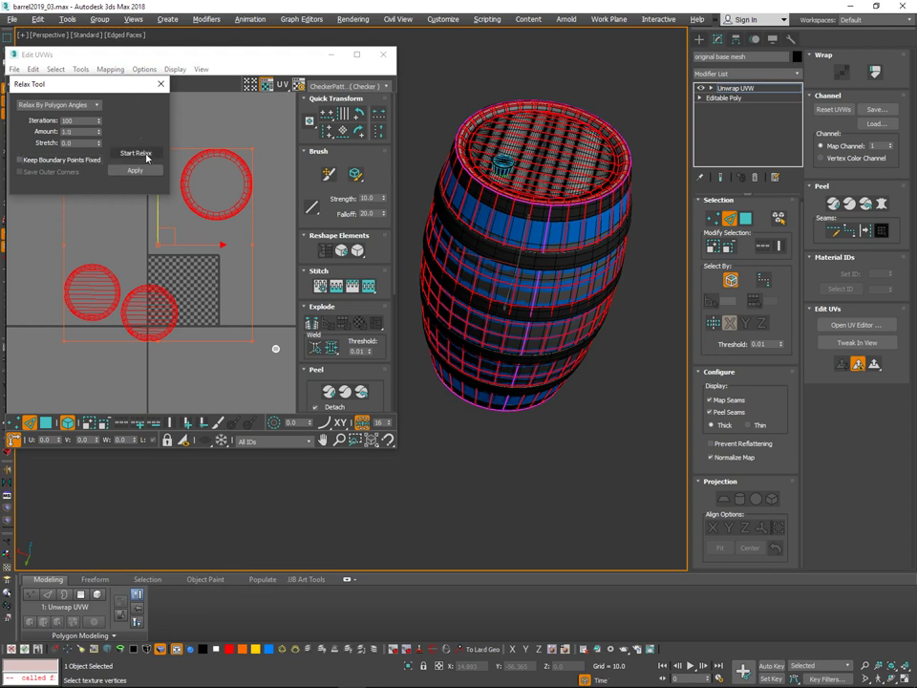
{"action": "left_click", "coordinate": [145, 154]}
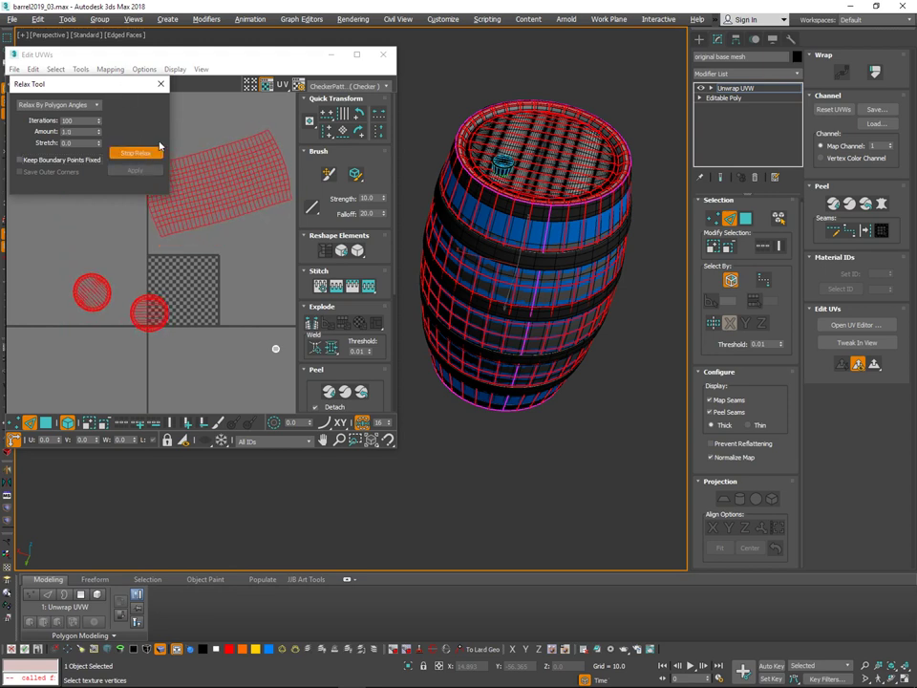
{"action": "left_click", "coordinate": [143, 152]}
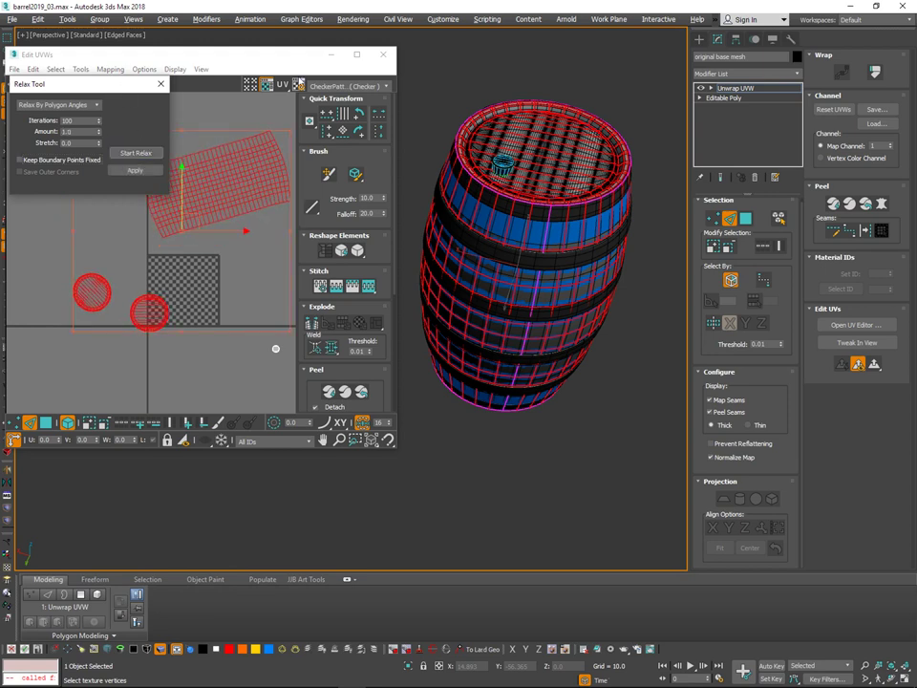
{"action": "left_click_drag", "start_coordinate": [185, 50], "coordinate": [303, 80]}
{"action": "middle_click_drag", "start_coordinate": [320, 364], "coordinate": [314, 366]}
{"action": "left_click", "coordinate": [331, 356]}
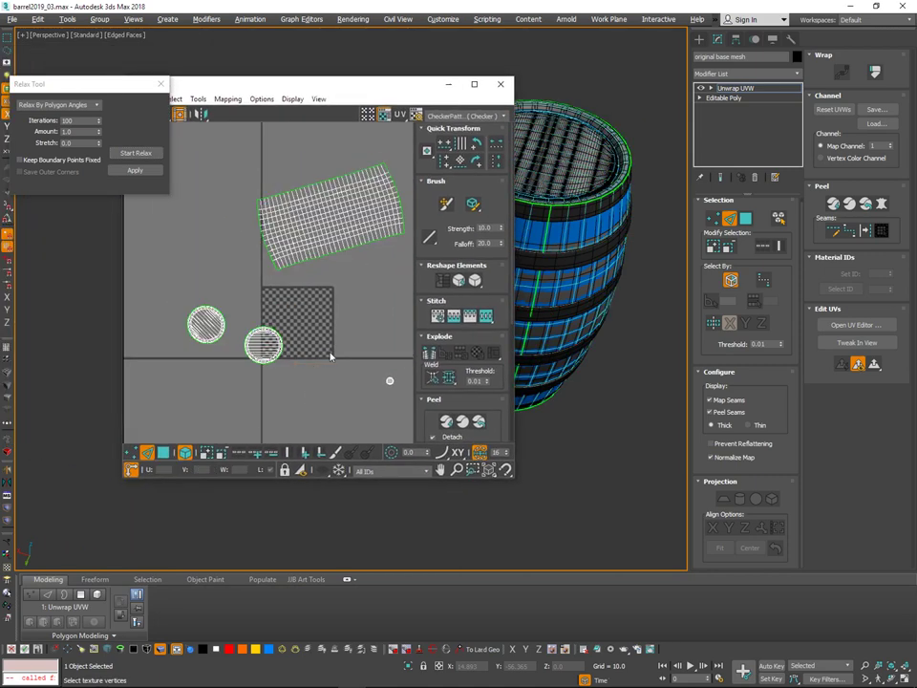
Straighten the side-wall UV island by aligning it to one of its upper boundary edges, and close the Relax Tool.
{"action": "scroll", "coordinate": [336, 214], "scroll_direction": "up", "scroll_amount": 3}
{"action": "middle_click_drag", "start_coordinate": [336, 212], "coordinate": [308, 267]}
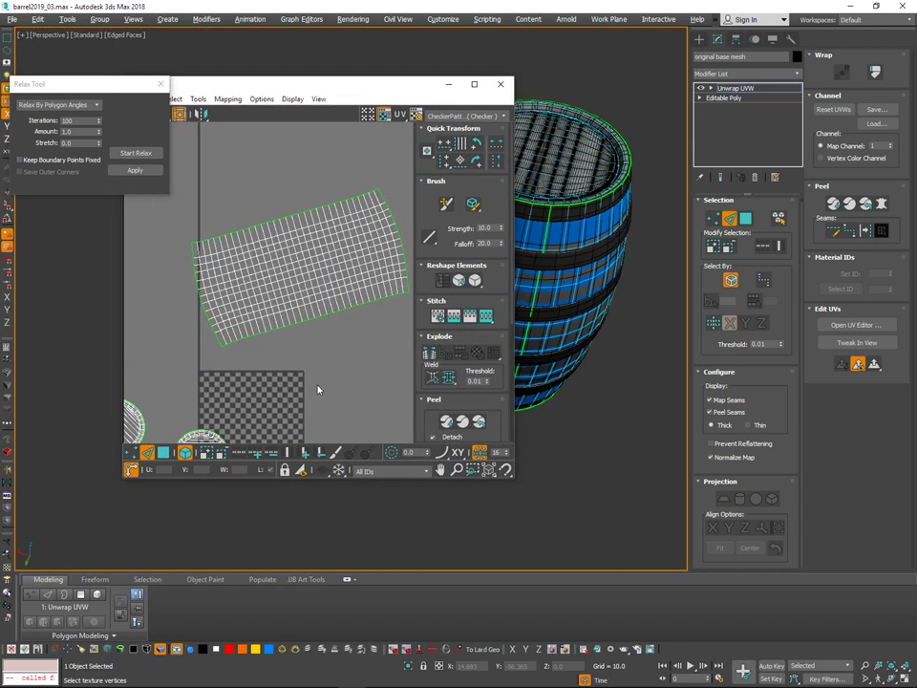
{"action": "scroll", "coordinate": [317, 218], "scroll_direction": "up", "scroll_amount": 2}
{"action": "key", "text": "2"}
{"action": "scroll", "coordinate": [282, 206], "scroll_direction": "up", "scroll_amount": 1}
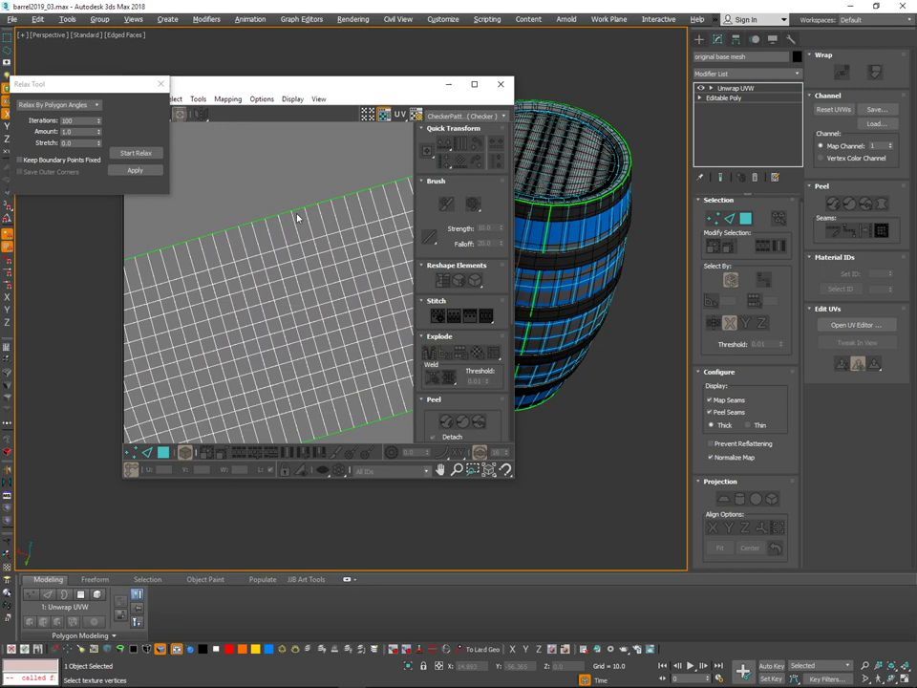
{"action": "left_click", "coordinate": [280, 214]}
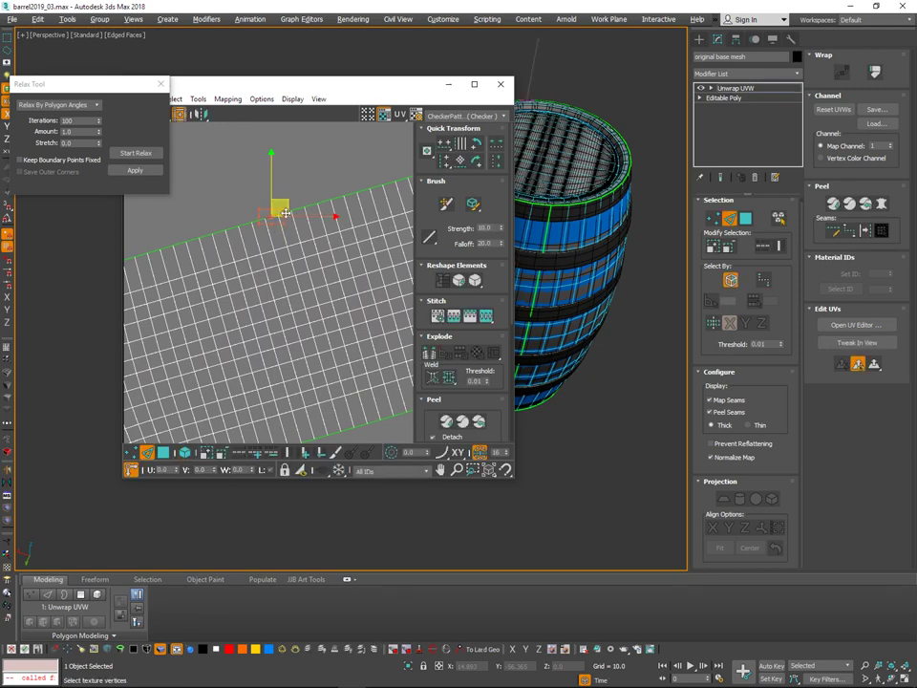
{"action": "left_click", "coordinate": [461, 163]}
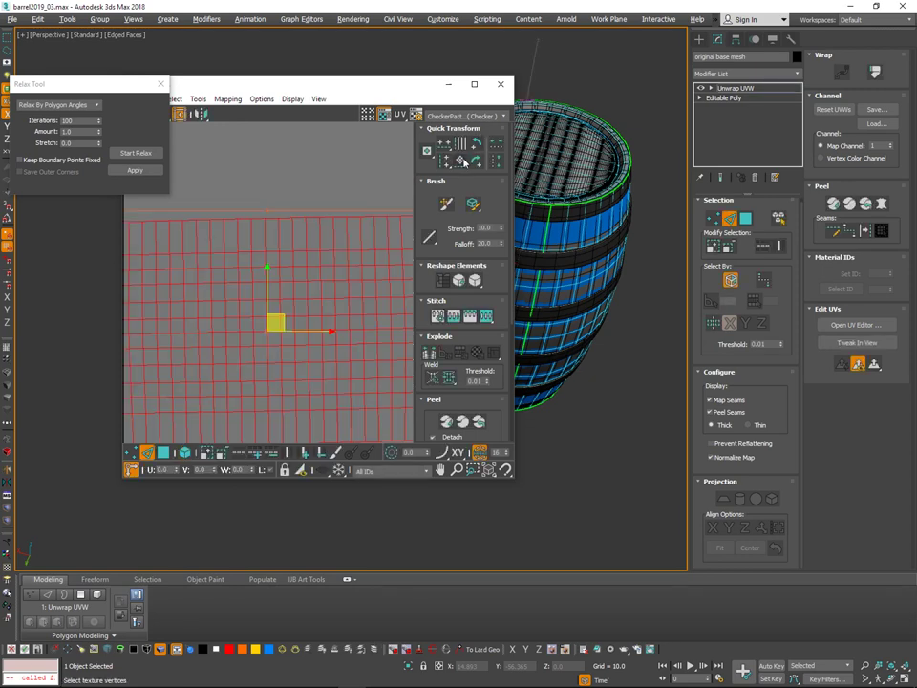
{"action": "scroll", "coordinate": [350, 172], "scroll_direction": "down", "scroll_amount": 5}
{"action": "left_click", "coordinate": [355, 166]}
{"action": "scroll", "coordinate": [324, 189], "scroll_direction": "up", "scroll_amount": 1}
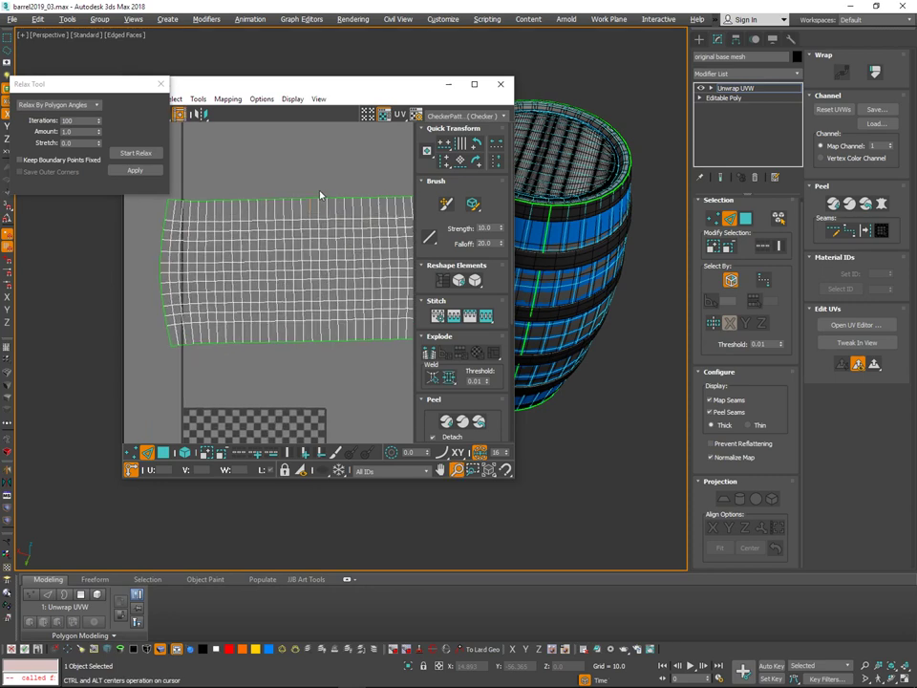
{"action": "left_click", "coordinate": [160, 85]}
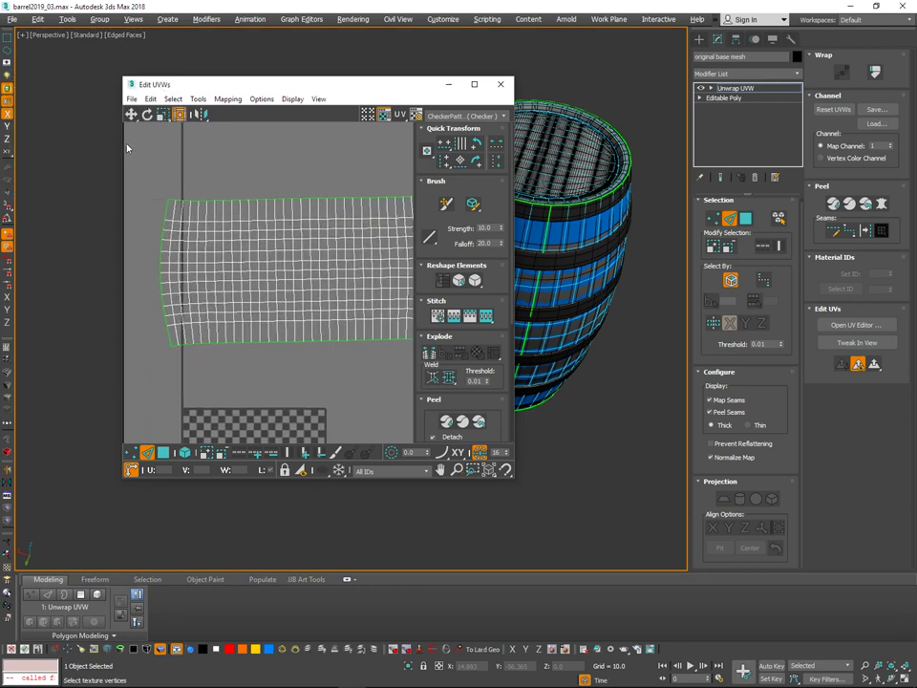
Refine the side-wall island's rotation by aligning it to another edge near the middle of its upper boundary.
{"action": "scroll", "coordinate": [301, 179], "scroll_direction": "up", "scroll_amount": 2}
{"action": "left_click", "coordinate": [298, 199]}
{"action": "double_click", "coordinate": [312, 199]}
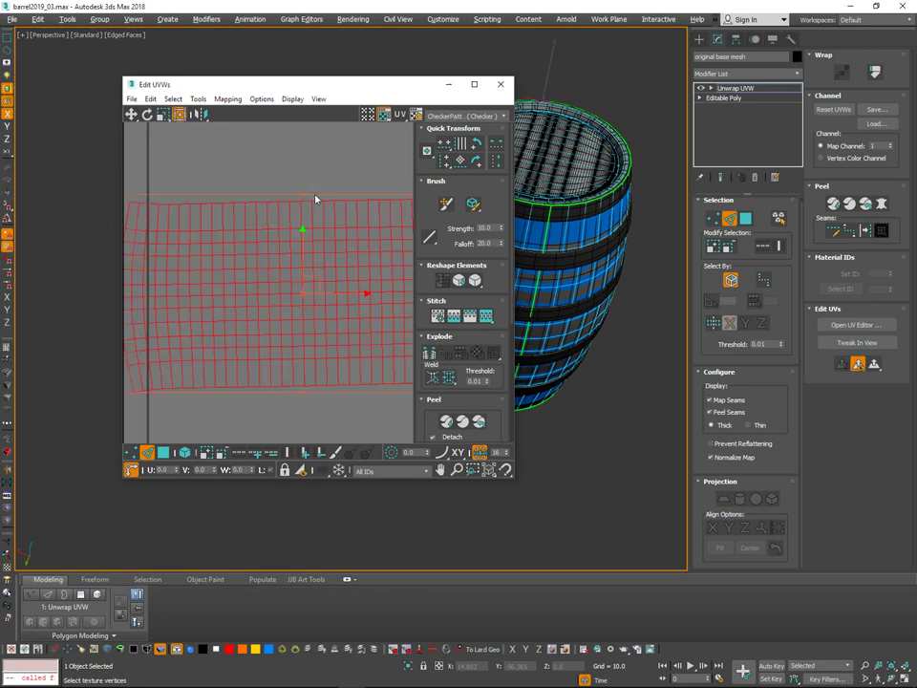
{"action": "left_click", "coordinate": [203, 192]}
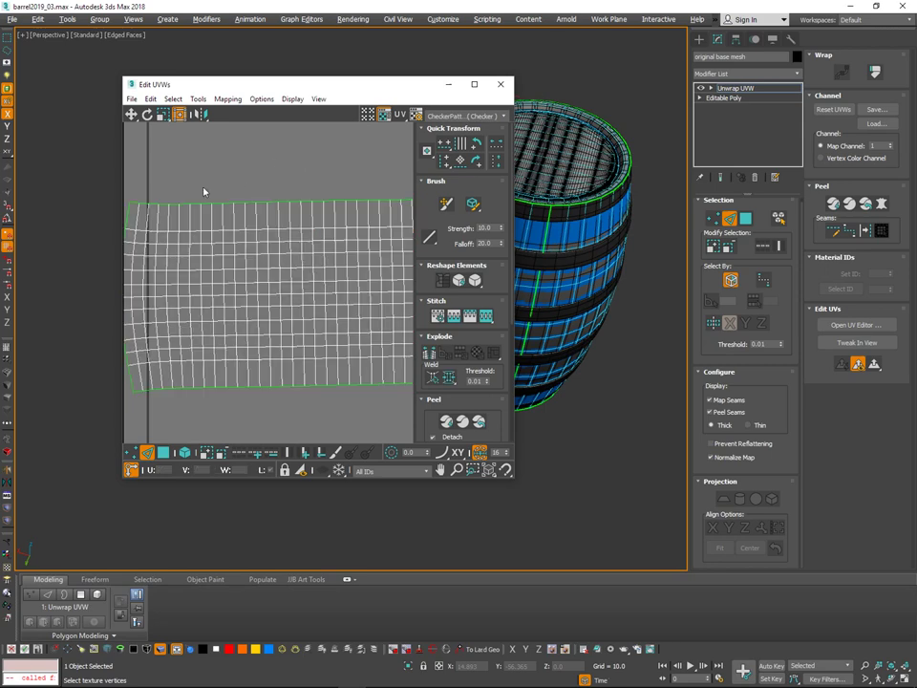
{"action": "left_click", "coordinate": [9, 218]}
{"action": "scroll", "coordinate": [270, 201], "scroll_direction": "up", "scroll_amount": 2}
{"action": "left_click", "coordinate": [273, 204]}
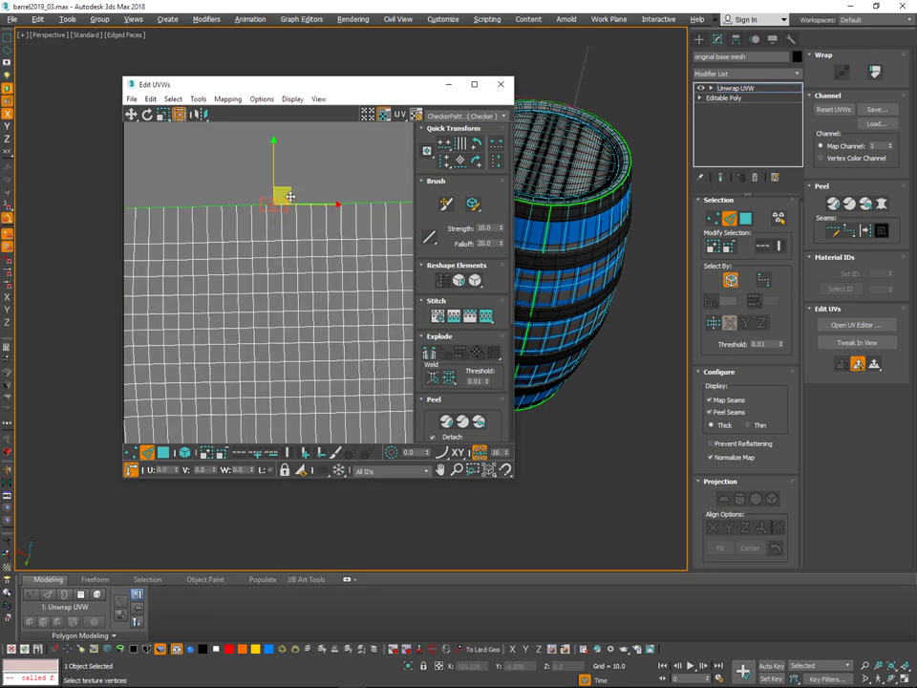
{"action": "left_click", "coordinate": [465, 163]}
{"action": "left_click", "coordinate": [349, 194]}
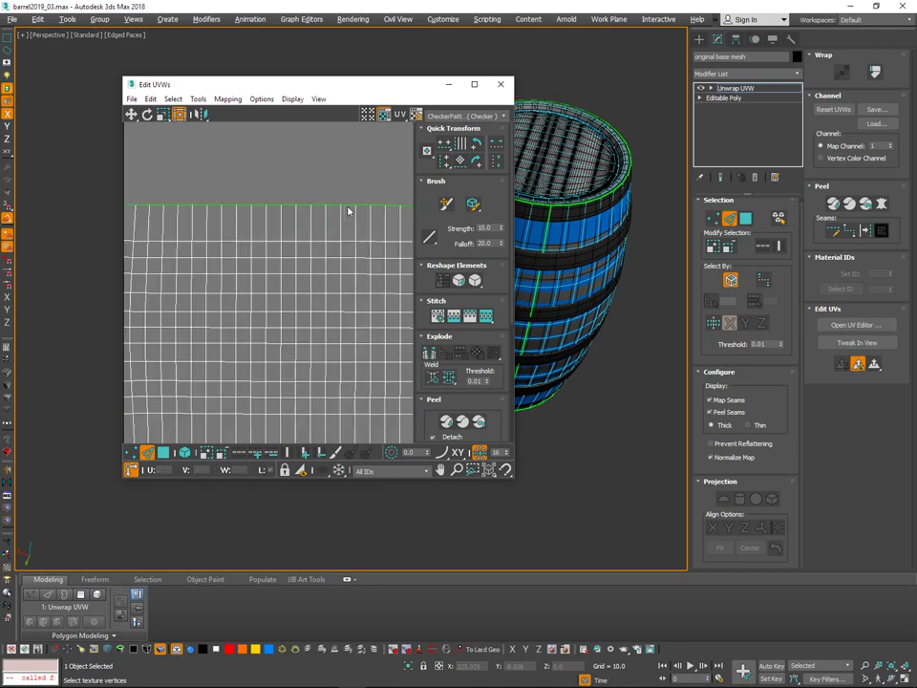
Move the barrel's top-end UV island to the texture tile's upper-right corner, just below the side-wall island.
{"action": "middle_click_drag", "start_coordinate": [349, 209], "coordinate": [362, 247], "text": "ctrl+alt"}
{"action": "middle_click_drag", "start_coordinate": [345, 361], "coordinate": [338, 405]}
{"action": "left_click", "coordinate": [370, 324]}
{"action": "middle_click_drag", "start_coordinate": [329, 344], "coordinate": [327, 401], "text": "ctrl+alt"}
{"action": "middle_click_drag", "start_coordinate": [290, 266], "coordinate": [231, 247]}
{"action": "middle_click_drag", "start_coordinate": [323, 266], "coordinate": [362, 188]}
{"action": "middle_click_drag", "start_coordinate": [293, 316], "coordinate": [292, 286], "text": "ctrl+alt"}
{"action": "key", "text": "3"}
{"action": "left_click", "coordinate": [249, 367]}
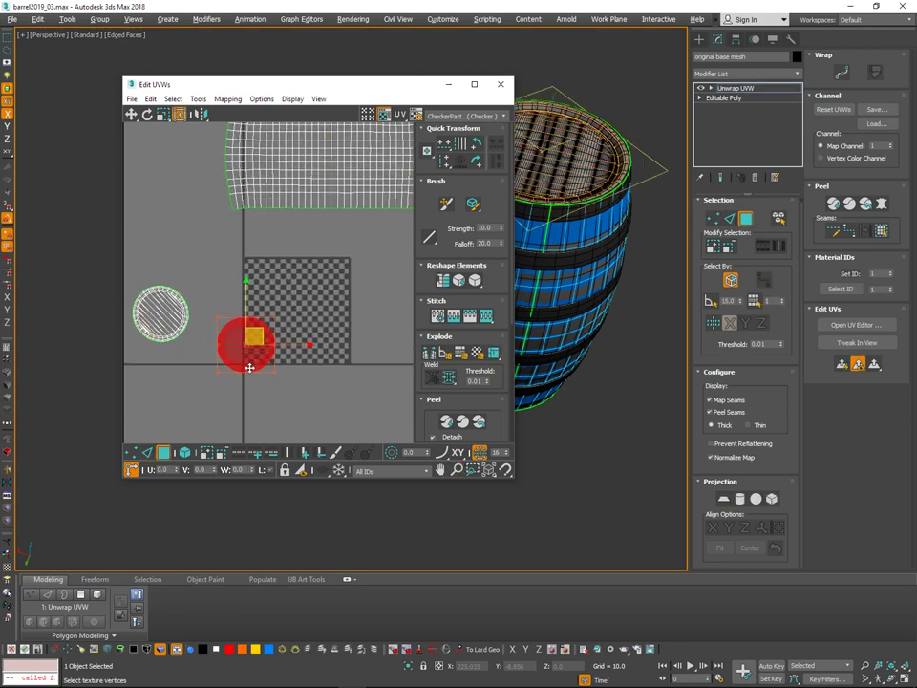
{"action": "middle_click_drag", "start_coordinate": [253, 343], "coordinate": [253, 332]}
{"action": "left_click_drag", "start_coordinate": [255, 328], "coordinate": [373, 219]}
Close the UV editor and bring the whole barrel into view.
{"action": "middle_click_drag", "start_coordinate": [372, 218], "coordinate": [284, 256]}
{"action": "middle_click_drag", "start_coordinate": [298, 273], "coordinate": [298, 337], "text": "ctrl+alt"}
{"action": "middle_click_drag", "start_coordinate": [292, 298], "coordinate": [323, 300]}
{"action": "middle_click_drag", "start_coordinate": [597, 250], "coordinate": [608, 301], "text": "alt"}
{"action": "left_click", "coordinate": [500, 84]}
{"action": "middle_click_drag", "start_coordinate": [667, 164], "coordinate": [583, 212]}
Try to clone the barrel from the element level of its Editable Poly, using Clone To Element.
{"action": "key", "text": "5"}
{"action": "key", "text": "5"}
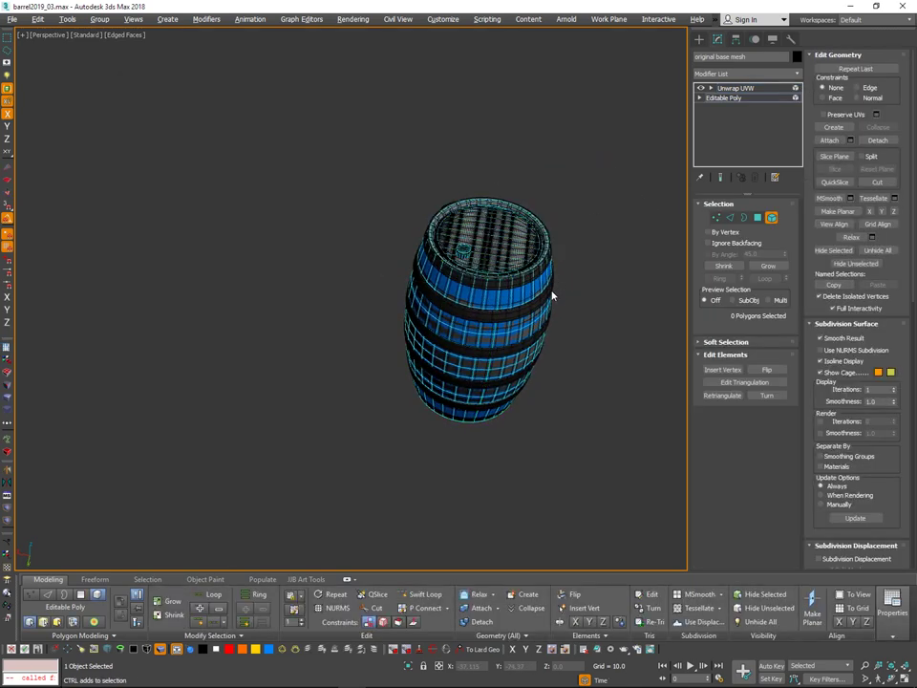
{"action": "middle_click_drag", "start_coordinate": [541, 336], "coordinate": [542, 358]}
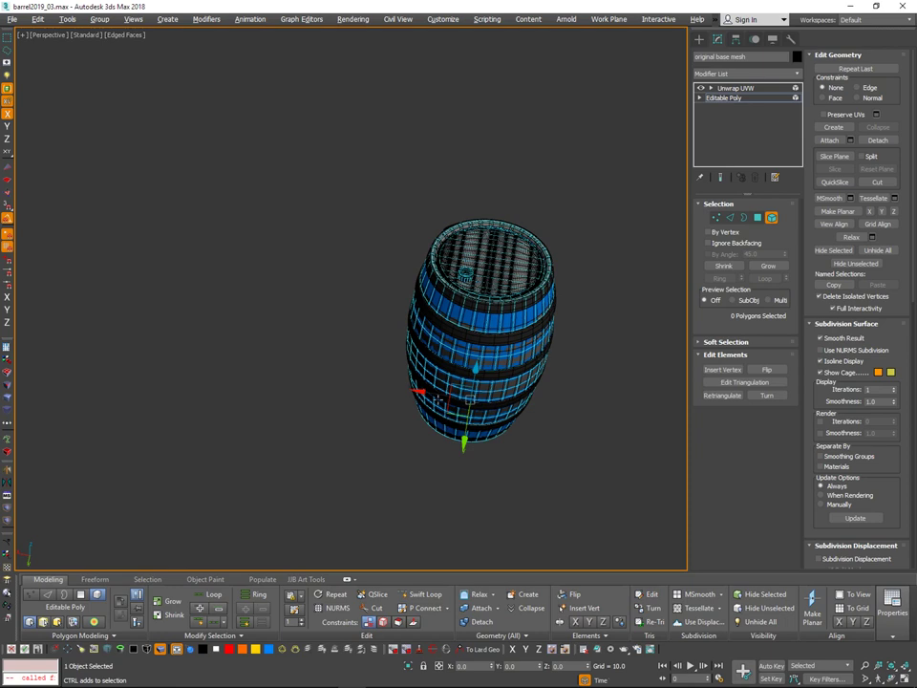
{"action": "left_click_drag", "start_coordinate": [266, 380], "coordinate": [266, 378], "text": "shift"}
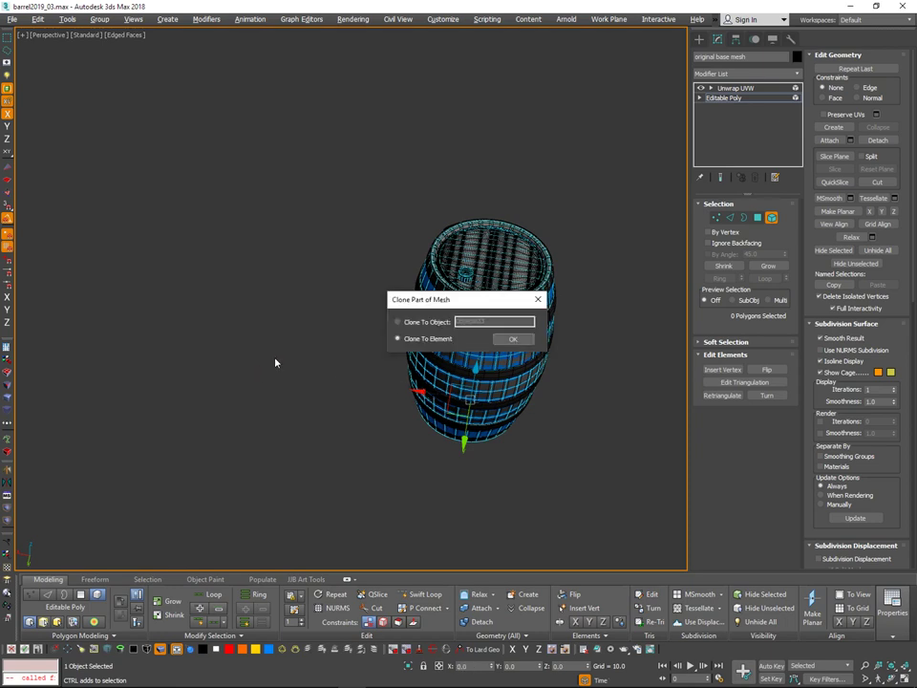
{"action": "left_click", "coordinate": [520, 341]}
{"action": "middle_click_drag", "start_coordinate": [449, 394], "coordinate": [471, 402], "text": "alt"}
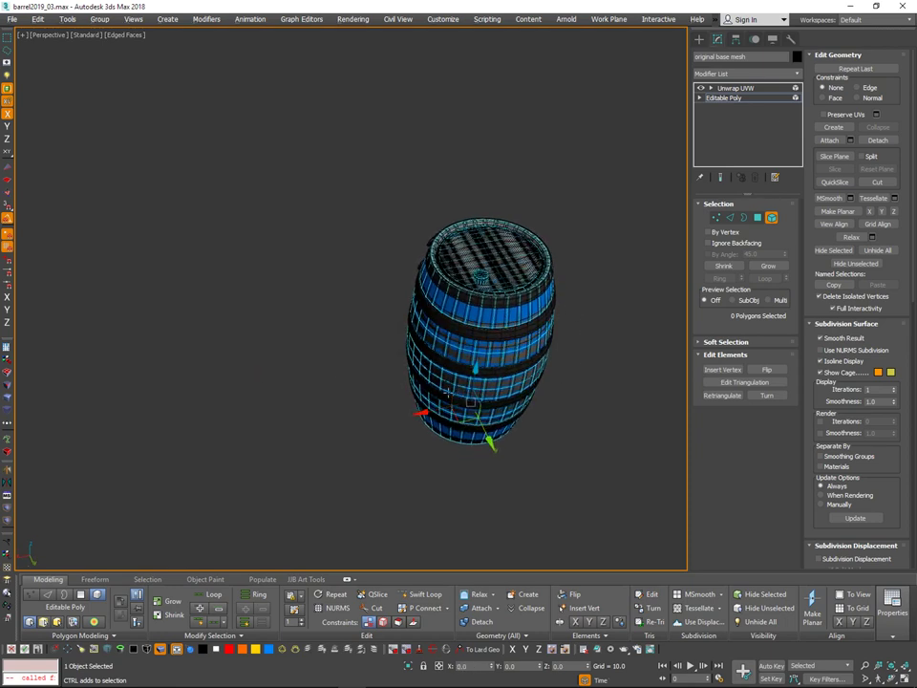
{"action": "left_click", "coordinate": [772, 221]}
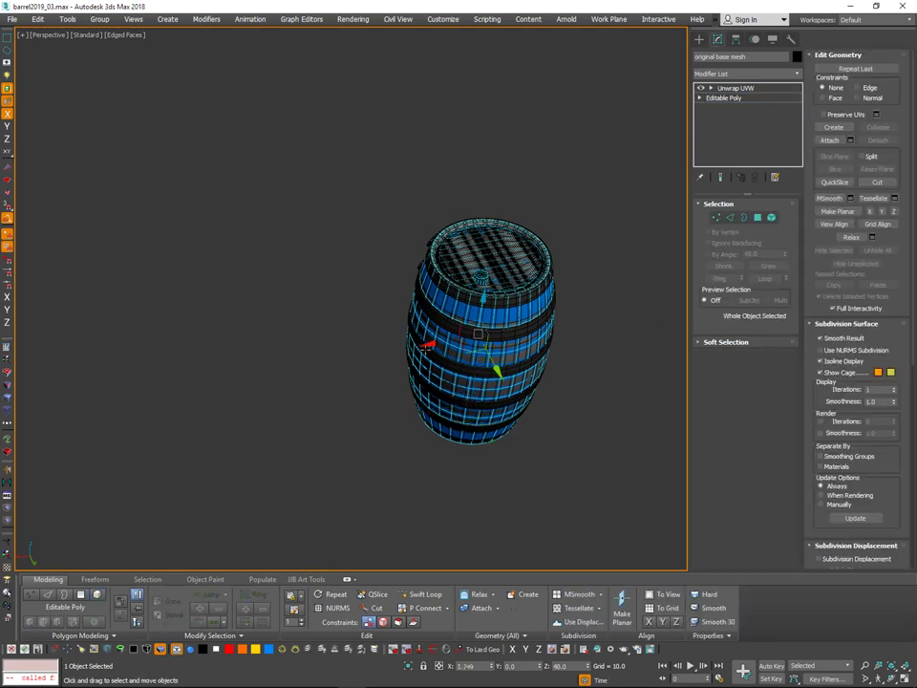
Clone the barrel base mesh as a copy beside the original and assign the Lowpoly_Checker material to it.
{"action": "left_click_drag", "start_coordinate": [427, 346], "coordinate": [228, 429], "text": "shift"}
{"action": "left_click", "coordinate": [454, 399]}
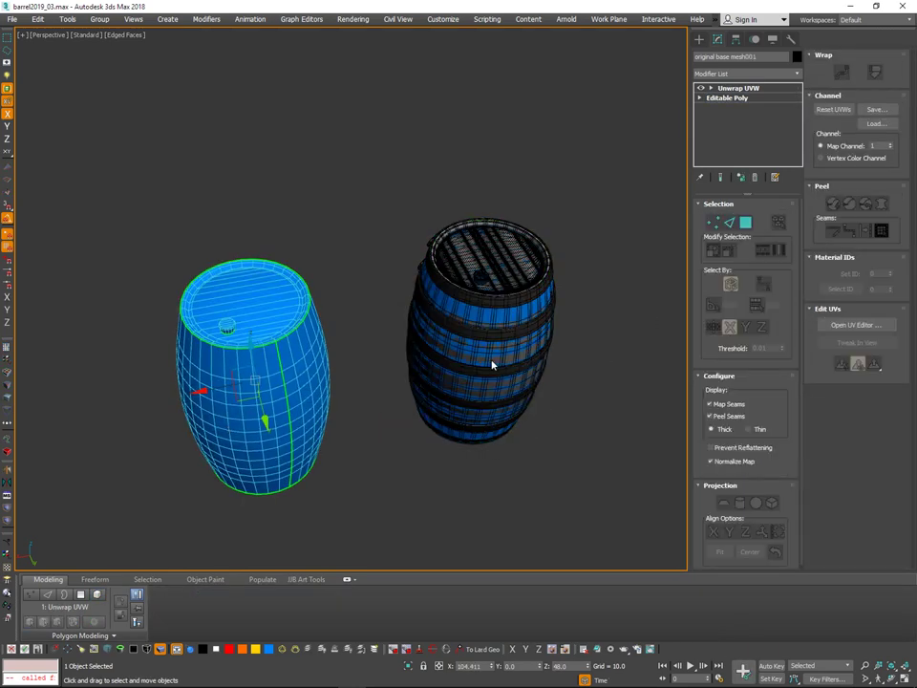
{"action": "key", "text": "m"}
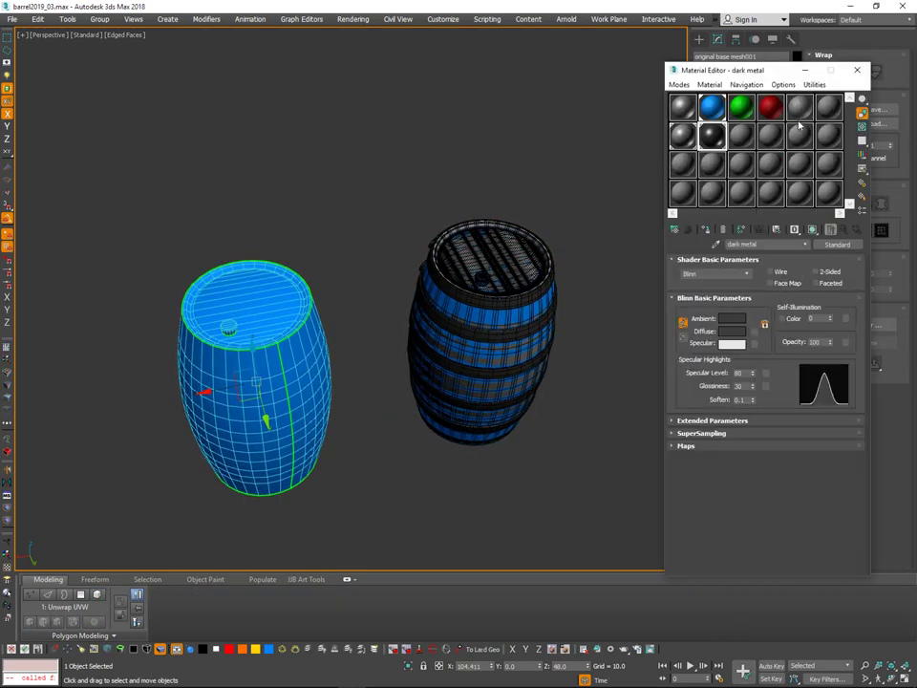
{"action": "left_click_drag", "start_coordinate": [764, 127], "coordinate": [331, 385]}
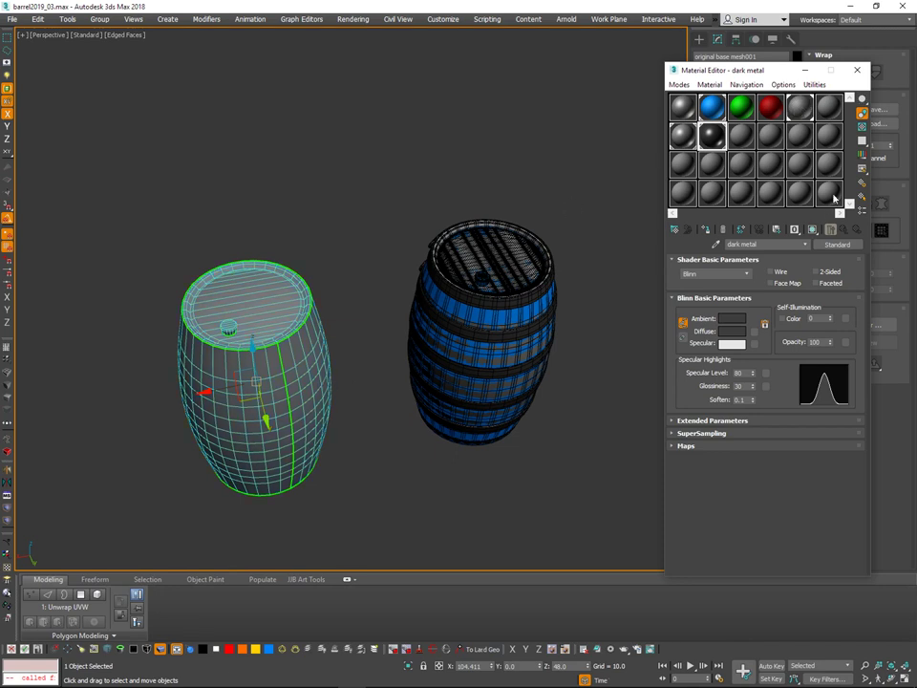
{"action": "left_click", "coordinate": [801, 110]}
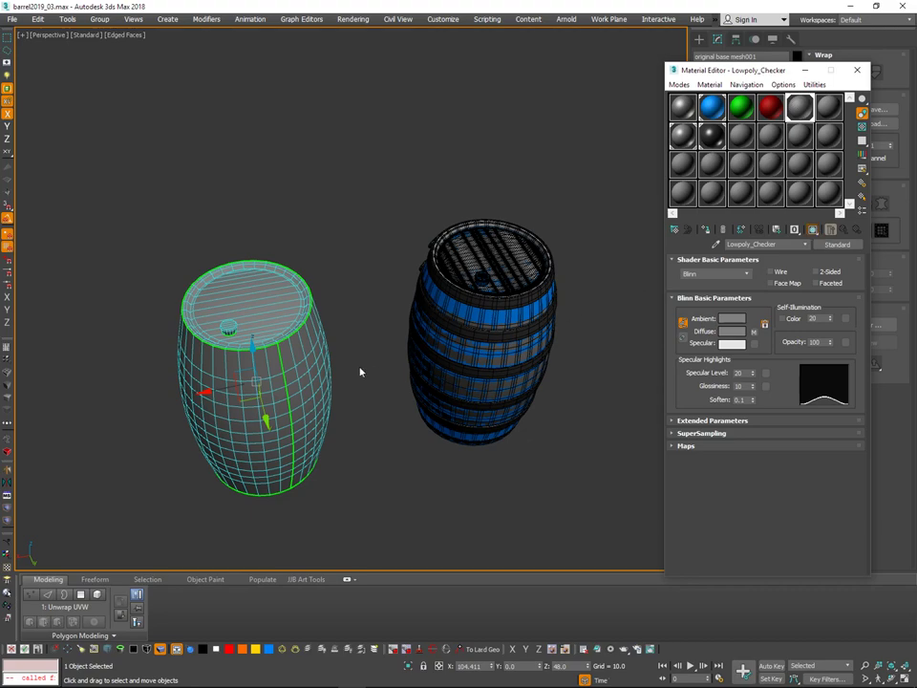
Hide the edged faces and examine the checker pattern on the copied barrel's end, rim and side-wall seam for distortion.
{"action": "left_click", "coordinate": [365, 435]}
{"action": "mouse_move", "coordinate": [366, 435]}
{"action": "middle_mouse_down", "text": "alt"}
{"action": "mouse_move", "coordinate": [364, 385]}
{"action": "mouse_move", "coordinate": [374, 412]}
{"action": "mouse_move", "coordinate": [395, 352]}
{"action": "mouse_move", "coordinate": [378, 347]}
{"action": "mouse_move", "coordinate": [406, 287]}
{"action": "mouse_move", "coordinate": [404, 295]}
{"action": "mouse_move", "coordinate": [380, 285]}
{"action": "mouse_move", "coordinate": [383, 337]}
{"action": "mouse_move", "coordinate": [340, 301]}
{"action": "mouse_move", "coordinate": [430, 304]}
{"action": "middle_mouse_up", "text": "alt"}
{"action": "key", "text": "F4"}
{"action": "scroll", "coordinate": [369, 331], "scroll_direction": "up", "scroll_amount": 5}
{"action": "scroll", "coordinate": [370, 332], "scroll_direction": "down", "scroll_amount": 1}
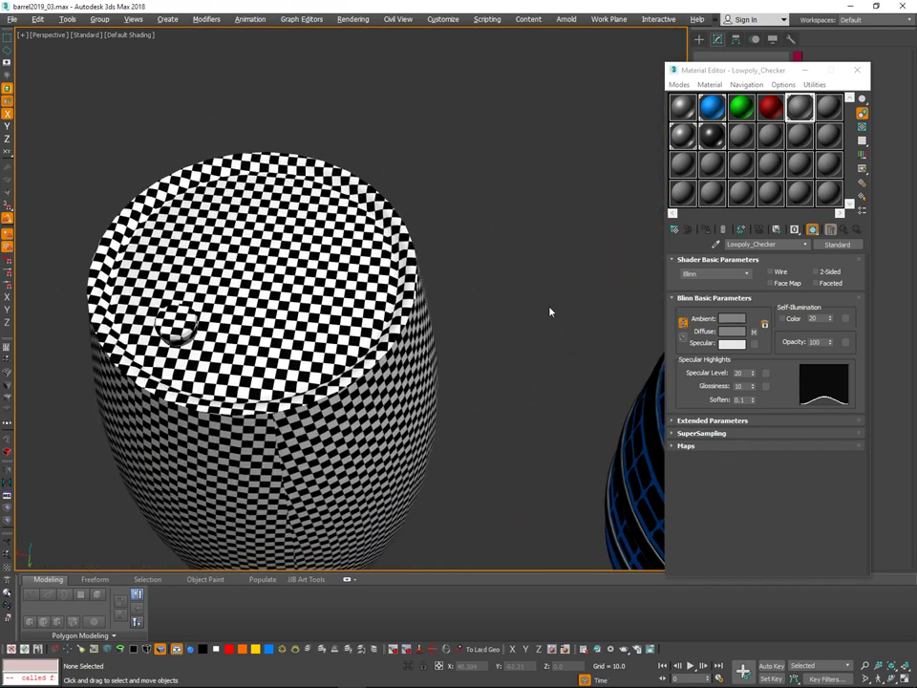
{"action": "middle_click_drag", "start_coordinate": [497, 310], "coordinate": [266, 307]}
{"action": "middle_click_drag", "start_coordinate": [303, 355], "coordinate": [649, 320]}
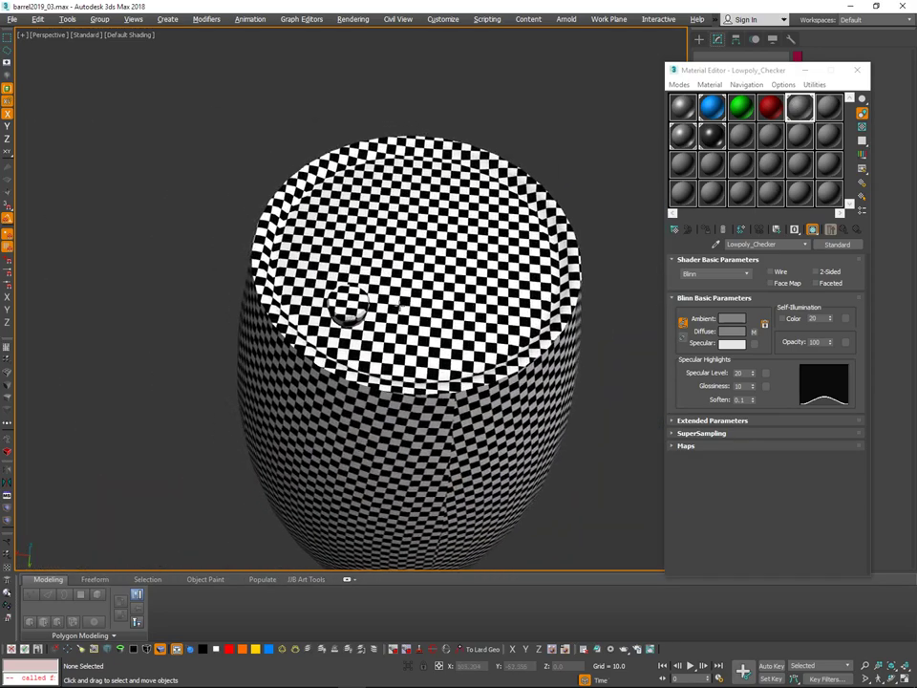
{"action": "middle_click_drag", "start_coordinate": [378, 234], "coordinate": [388, 175], "text": "alt"}
{"action": "scroll", "coordinate": [388, 176], "scroll_direction": "up", "scroll_amount": 1}
{"action": "scroll", "coordinate": [388, 176], "scroll_direction": "up", "scroll_amount": 3}
{"action": "scroll", "coordinate": [452, 191], "scroll_direction": "down", "scroll_amount": 6}
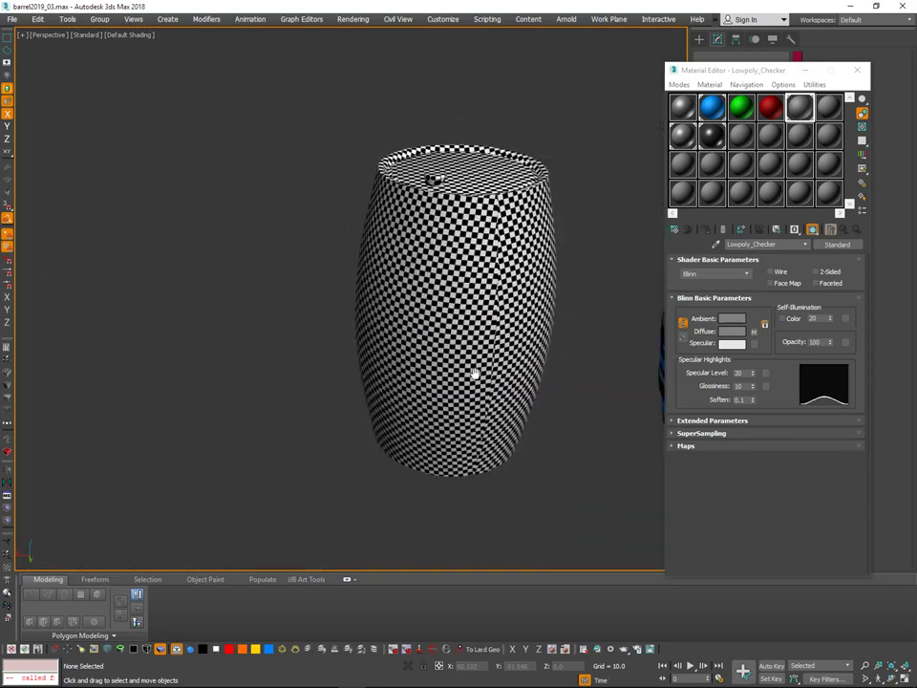
{"action": "middle_click_drag", "start_coordinate": [474, 375], "coordinate": [170, 428]}
Delete the checkered copy of the barrel.
{"action": "left_click", "coordinate": [506, 283]}
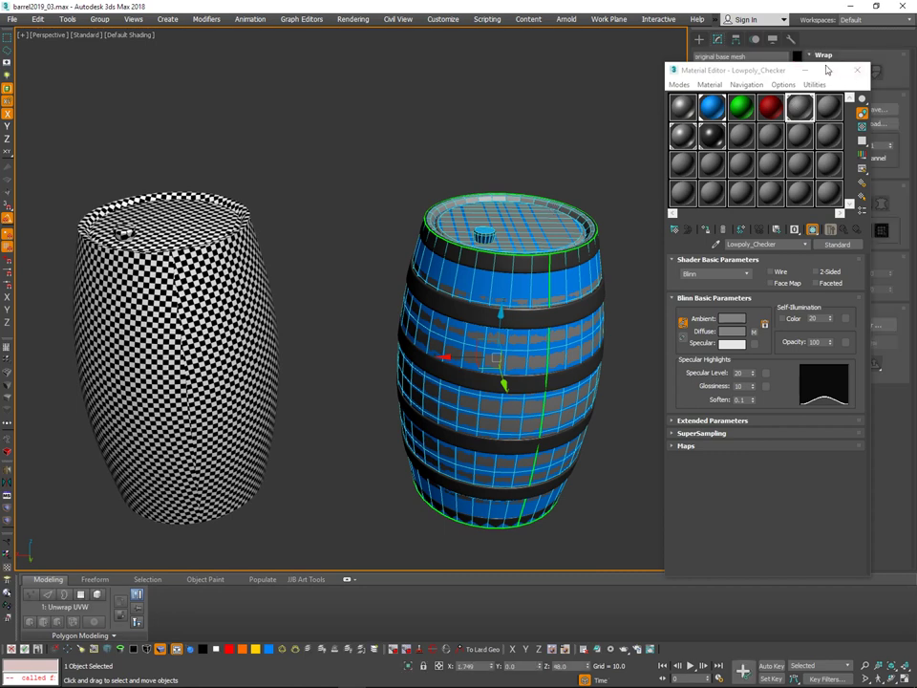
{"action": "mouse_move", "coordinate": [752, 70]}
{"action": "left_mouse_down"}
{"action": "mouse_move", "coordinate": [752, 285]}
{"action": "mouse_move", "coordinate": [751, 254]}
{"action": "left_mouse_up"}
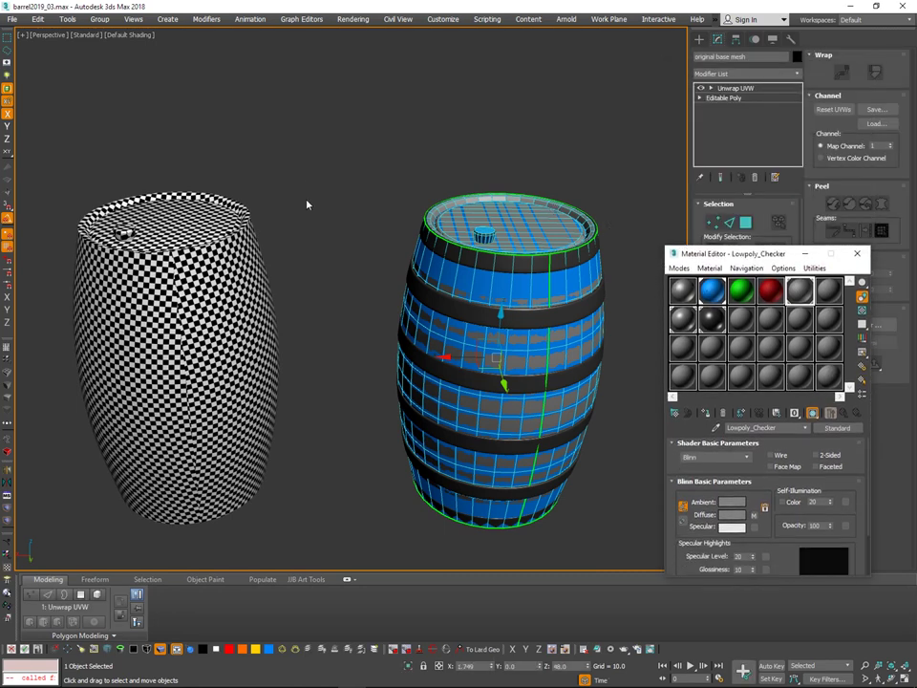
{"action": "left_click_drag", "start_coordinate": [269, 173], "coordinate": [186, 460]}
{"action": "key", "text": "Delete"}
Clone the barrel base mesh as an instance, assign it the Lowpoly_Checker material, and space it farther from the original.
{"action": "left_click", "coordinate": [552, 280]}
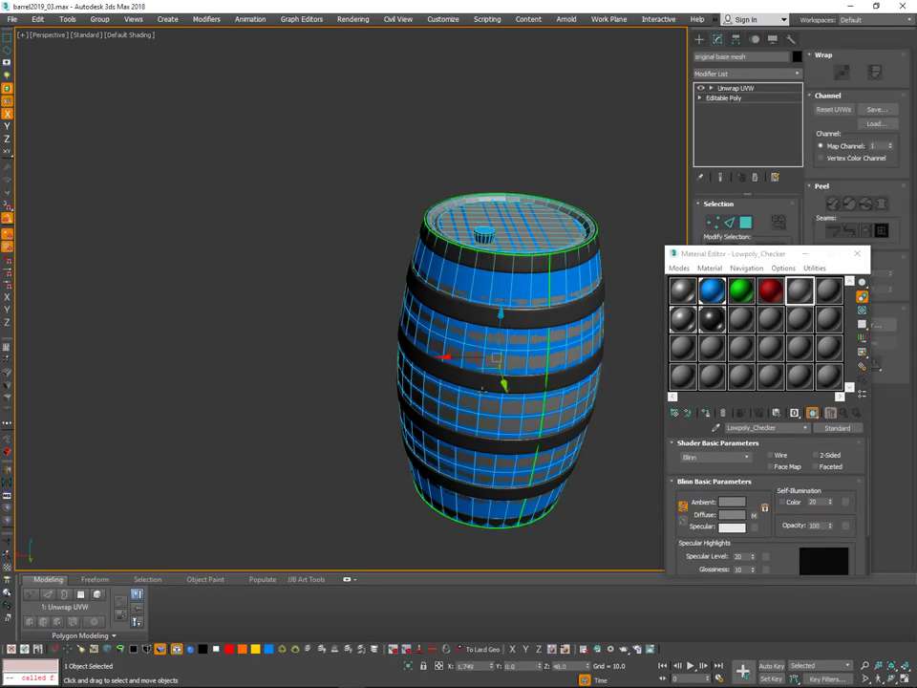
{"action": "mouse_move", "coordinate": [459, 357]}
{"action": "left_mouse_down", "text": "shift"}
{"action": "mouse_move", "coordinate": [272, 384]}
{"action": "mouse_move", "coordinate": [239, 403]}
{"action": "mouse_move", "coordinate": [280, 404]}
{"action": "left_mouse_up", "text": "shift"}
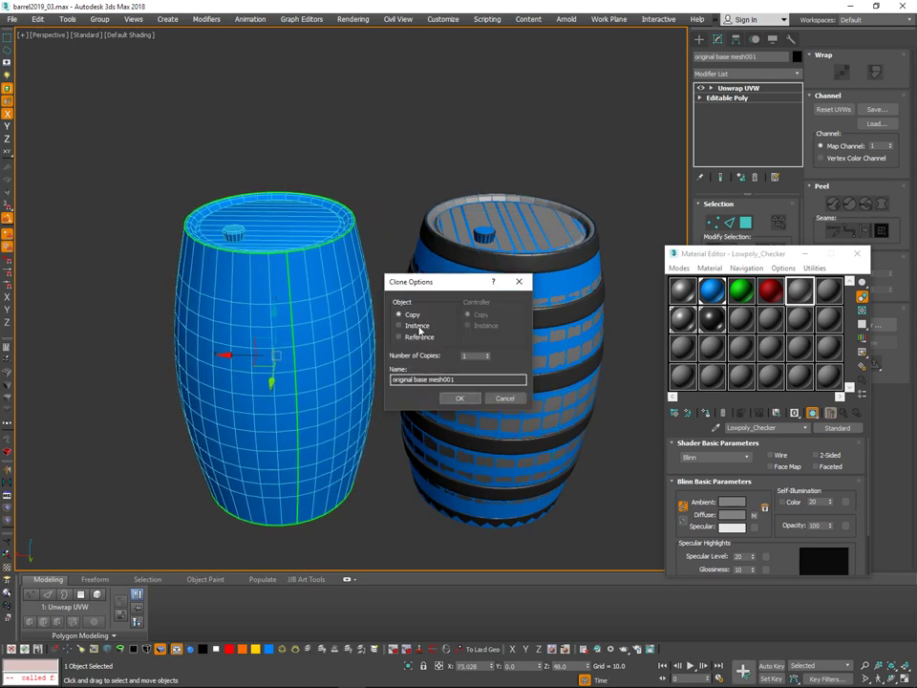
{"action": "left_click", "coordinate": [460, 399]}
{"action": "mouse_move", "coordinate": [799, 290]}
{"action": "left_mouse_down"}
{"action": "mouse_move", "coordinate": [268, 268]}
{"action": "mouse_move", "coordinate": [277, 236]}
{"action": "left_mouse_up"}
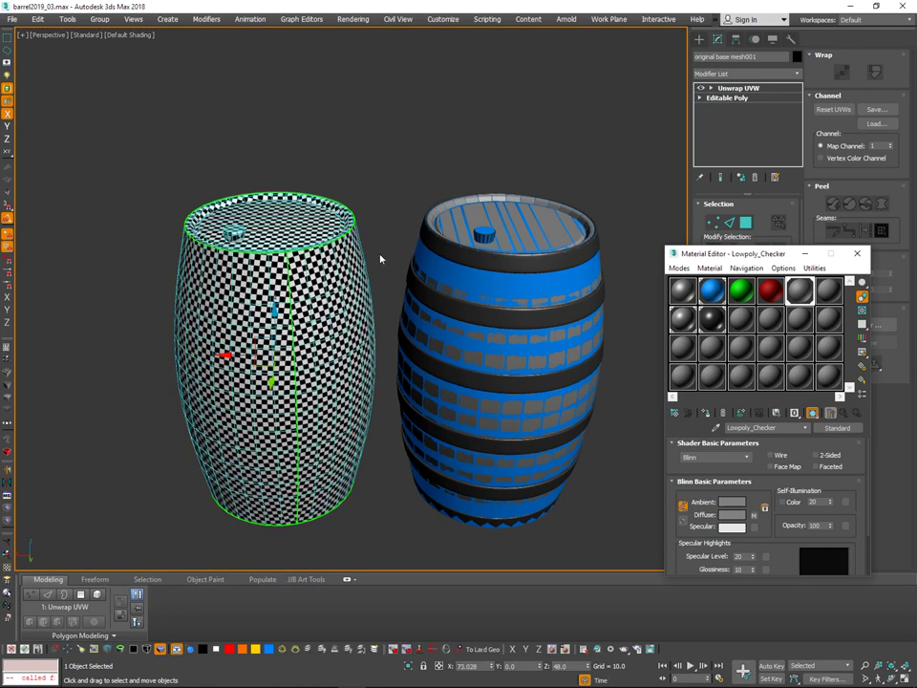
{"action": "left_click_drag", "start_coordinate": [232, 358], "coordinate": [198, 363]}
{"action": "left_click", "coordinate": [457, 156]}
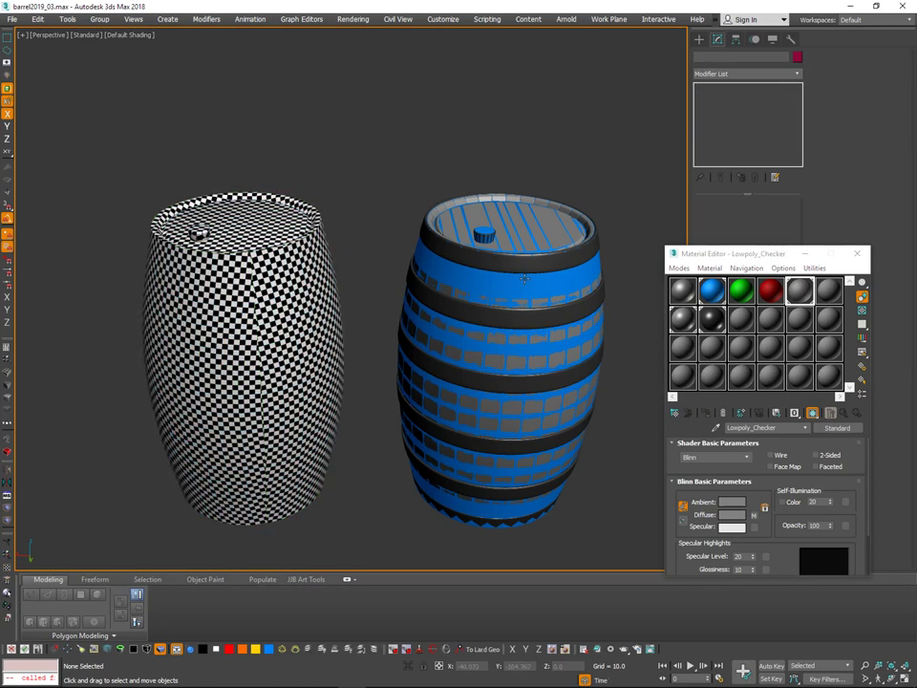
Reopen the UV editor for the original barrel, placing its window so the checkered instance stays visible.
{"action": "left_click", "coordinate": [524, 281]}
{"action": "left_click", "coordinate": [859, 254]}
{"action": "left_click", "coordinate": [856, 327]}
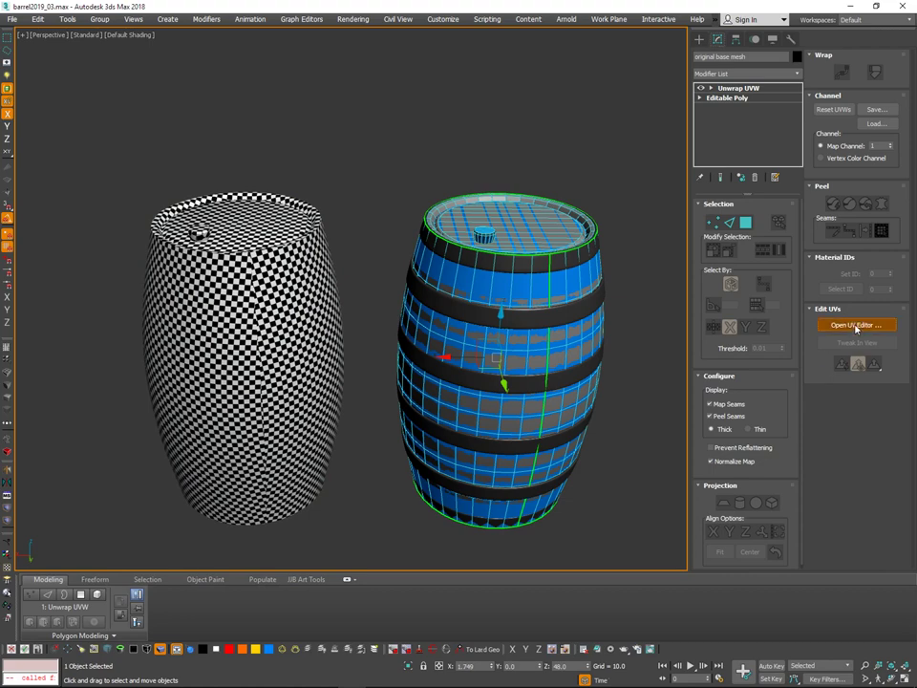
{"action": "left_click_drag", "start_coordinate": [366, 93], "coordinate": [692, 142]}
{"action": "left_click_drag", "start_coordinate": [559, 136], "coordinate": [472, 128]}
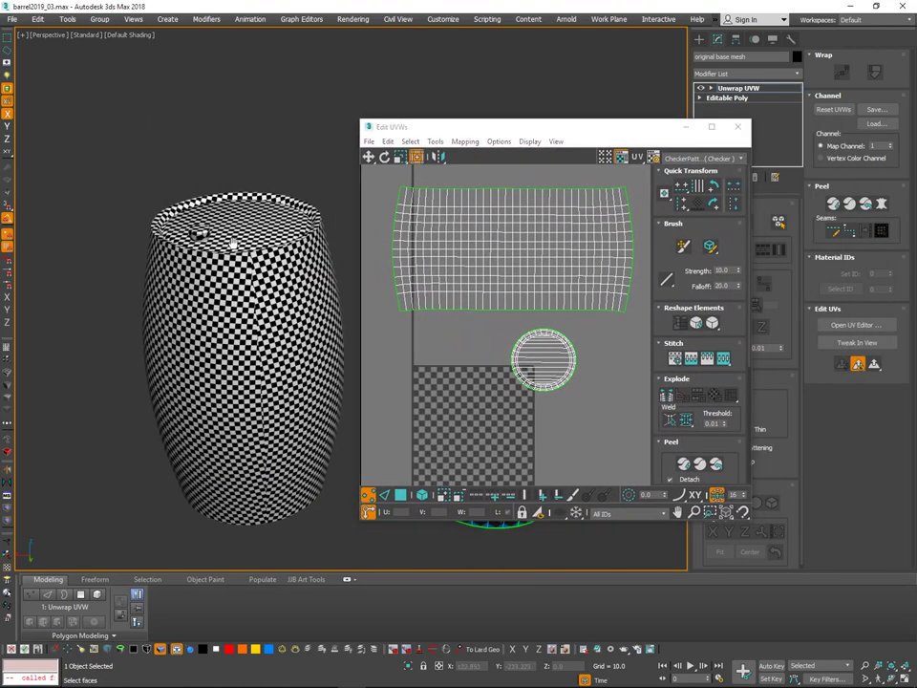
Select the small bung's UV island and move it into the texture tile.
{"action": "scroll", "coordinate": [212, 244], "scroll_direction": "up", "scroll_amount": 5}
{"action": "scroll", "coordinate": [211, 243], "scroll_direction": "down", "scroll_amount": 1}
{"action": "scroll", "coordinate": [548, 345], "scroll_direction": "down", "scroll_amount": 4}
{"action": "middle_click_drag", "start_coordinate": [586, 428], "coordinate": [525, 348]}
{"action": "left_click", "coordinate": [525, 349]}
{"action": "scroll", "coordinate": [528, 357], "scroll_direction": "up", "scroll_amount": 3}
{"action": "left_click_drag", "start_coordinate": [540, 333], "coordinate": [444, 259]}
Try moving the bung's UV island farther across the texture tile, and undo that move.
{"action": "scroll", "coordinate": [444, 261], "scroll_direction": "up", "scroll_amount": 4}
{"action": "middle_click_drag", "start_coordinate": [444, 260], "coordinate": [570, 306]}
{"action": "scroll", "coordinate": [570, 307], "scroll_direction": "up", "scroll_amount": 1}
{"action": "left_click_drag", "start_coordinate": [561, 292], "coordinate": [475, 261]}
{"action": "key", "text": "ctrl+z"}
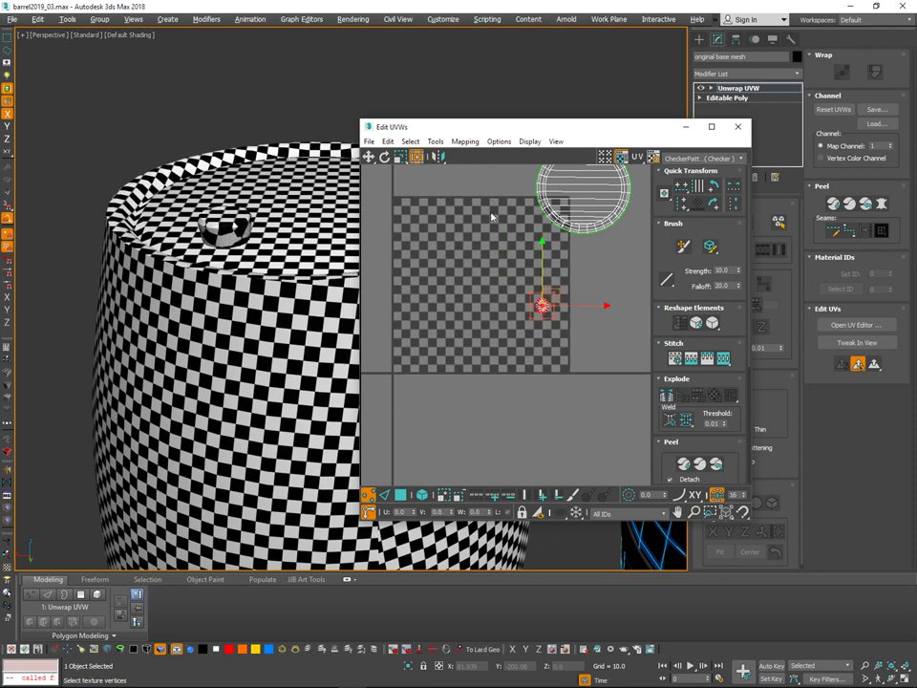
Relax the bung's UV island by polygon angles with 100 iterations, amount 0.1 and stretch 0.0.
{"action": "left_click", "coordinate": [412, 141]}
{"action": "mouse_move", "coordinate": [436, 143]}
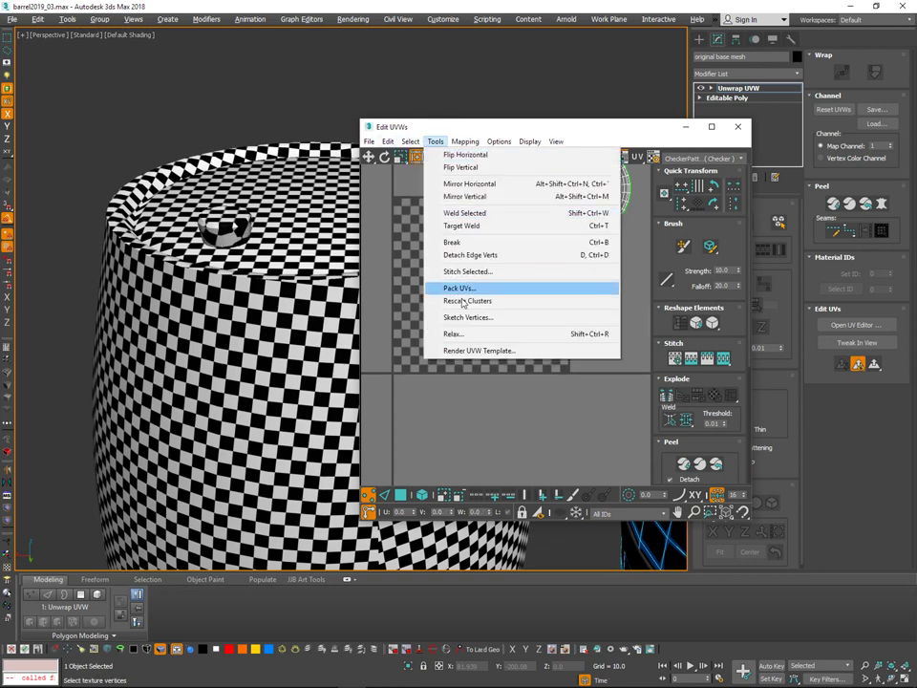
{"action": "left_click", "coordinate": [477, 333]}
{"action": "left_click", "coordinate": [153, 154]}
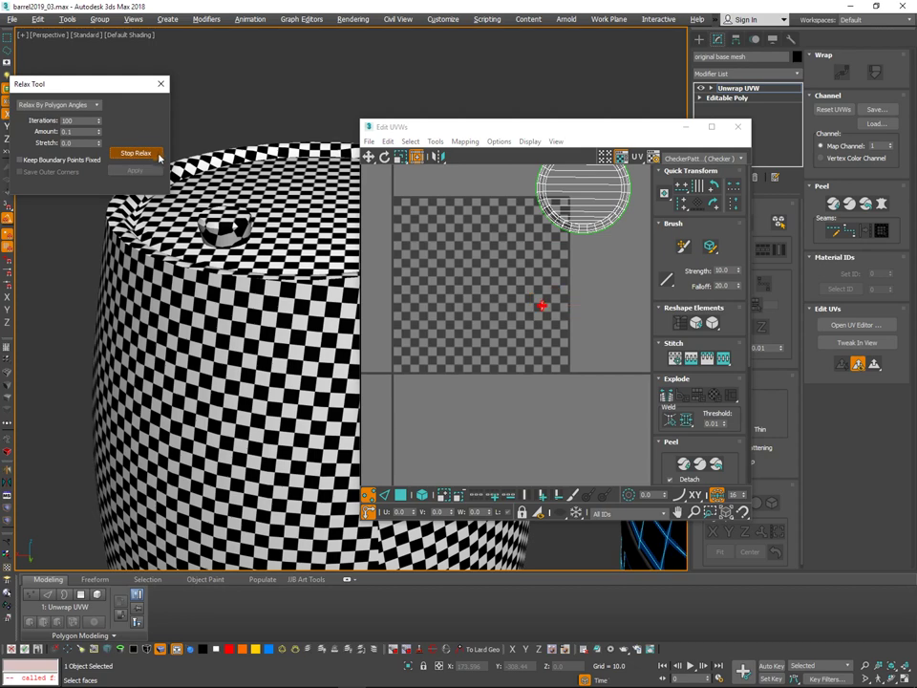
{"action": "left_click", "coordinate": [155, 153]}
{"action": "key", "text": "z"}
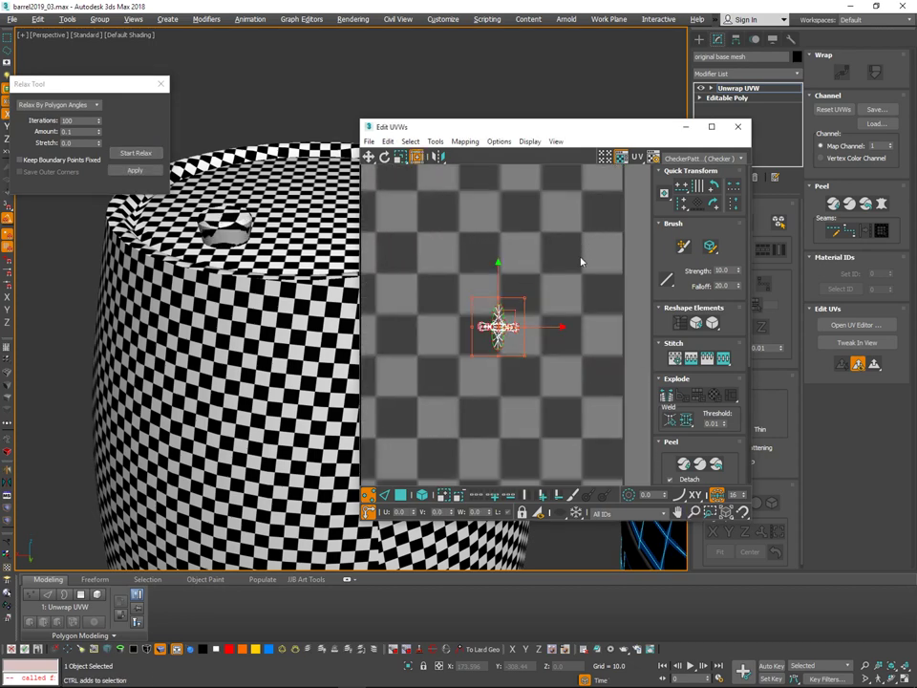
Undo the last relax of the bung's UV island and inspect the checker pattern on the instance's bung.
{"action": "key", "text": "ctrl+z"}
{"action": "scroll", "coordinate": [462, 340], "scroll_direction": "up", "scroll_amount": 4}
{"action": "scroll", "coordinate": [239, 229], "scroll_direction": "up", "scroll_amount": 5}
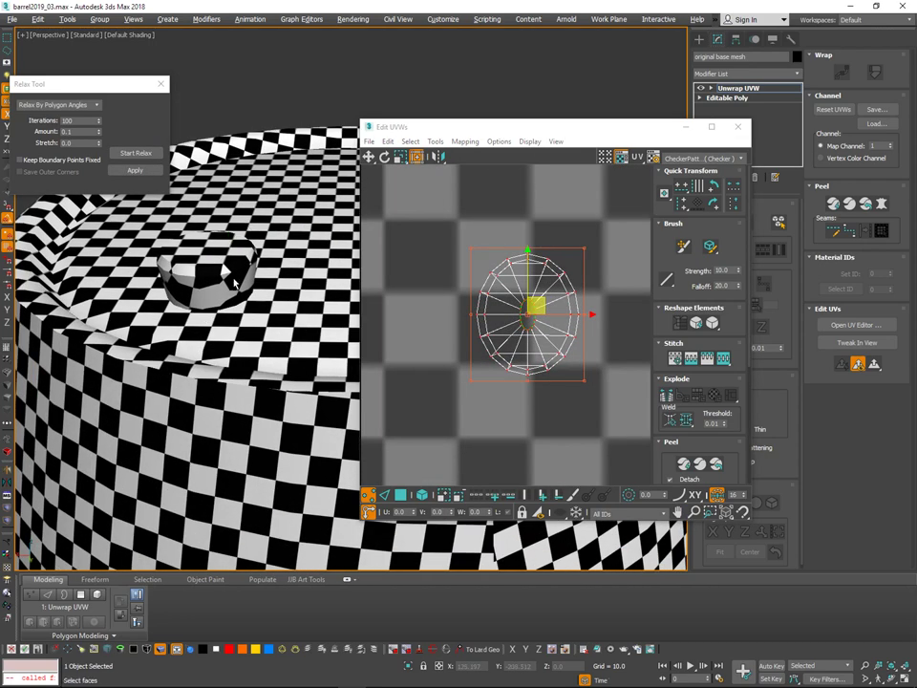
{"action": "scroll", "coordinate": [234, 281], "scroll_direction": "up", "scroll_amount": 6}
{"action": "scroll", "coordinate": [234, 277], "scroll_direction": "down", "scroll_amount": 4}
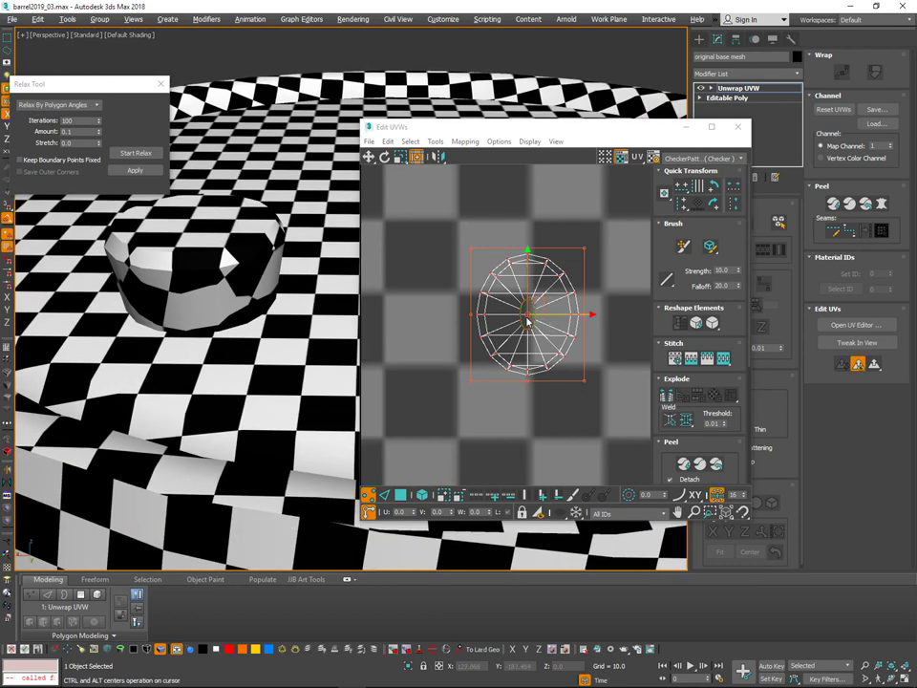
Examine the checker stretching on the instance's bung and lid, comparing it with the edges of the bung's UV island.
{"action": "key", "text": "2"}
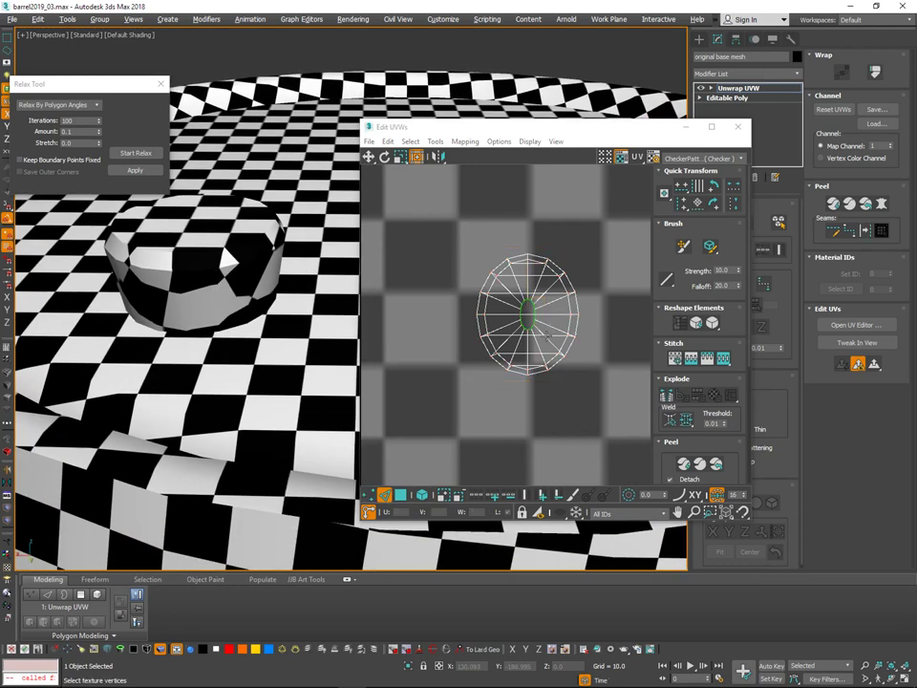
{"action": "double_click", "coordinate": [553, 343]}
{"action": "scroll", "coordinate": [286, 359], "scroll_direction": "down", "scroll_amount": 6}
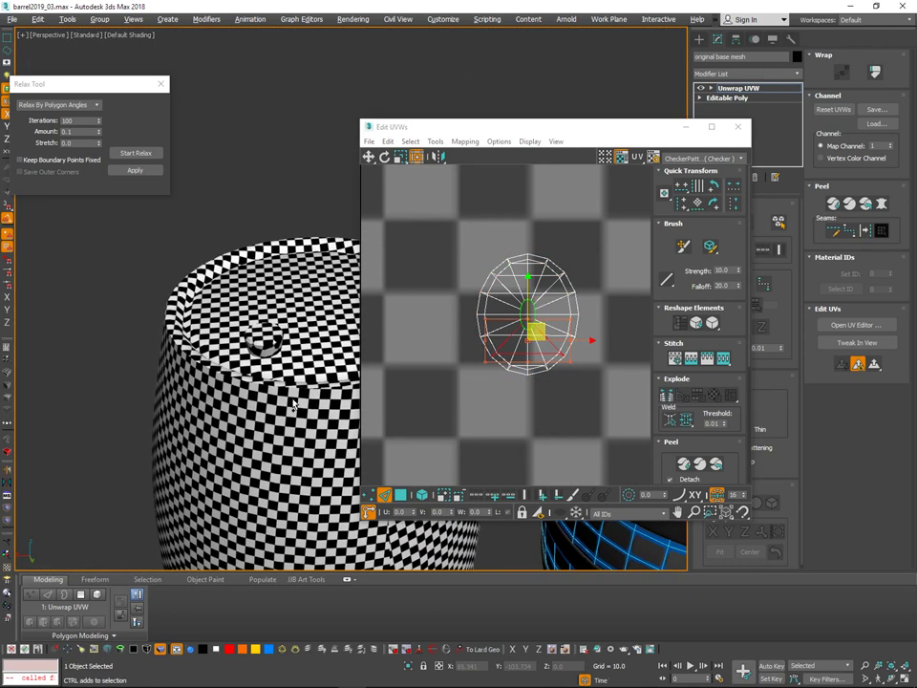
{"action": "mouse_move", "coordinate": [295, 405]}
{"action": "middle_mouse_down"}
{"action": "mouse_move", "coordinate": [310, 457]}
{"action": "mouse_move", "coordinate": [129, 449]}
{"action": "mouse_move", "coordinate": [250, 382]}
{"action": "mouse_move", "coordinate": [305, 396]}
{"action": "middle_mouse_up"}
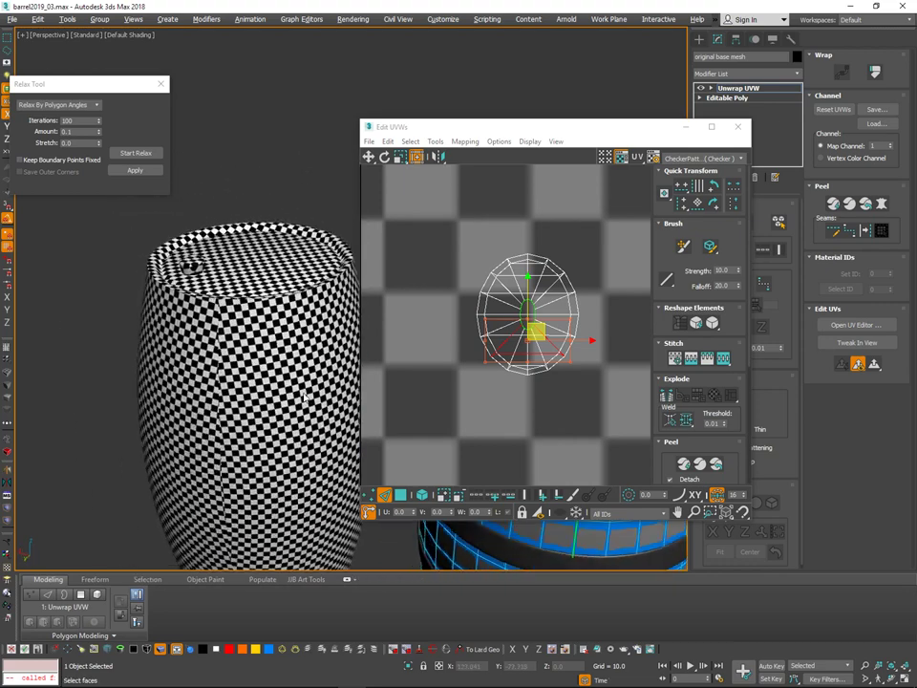
{"action": "scroll", "coordinate": [200, 277], "scroll_direction": "up", "scroll_amount": 6}
{"action": "left_click", "coordinate": [186, 227]}
{"action": "middle_click_drag", "start_coordinate": [190, 228], "coordinate": [192, 255], "text": "alt"}
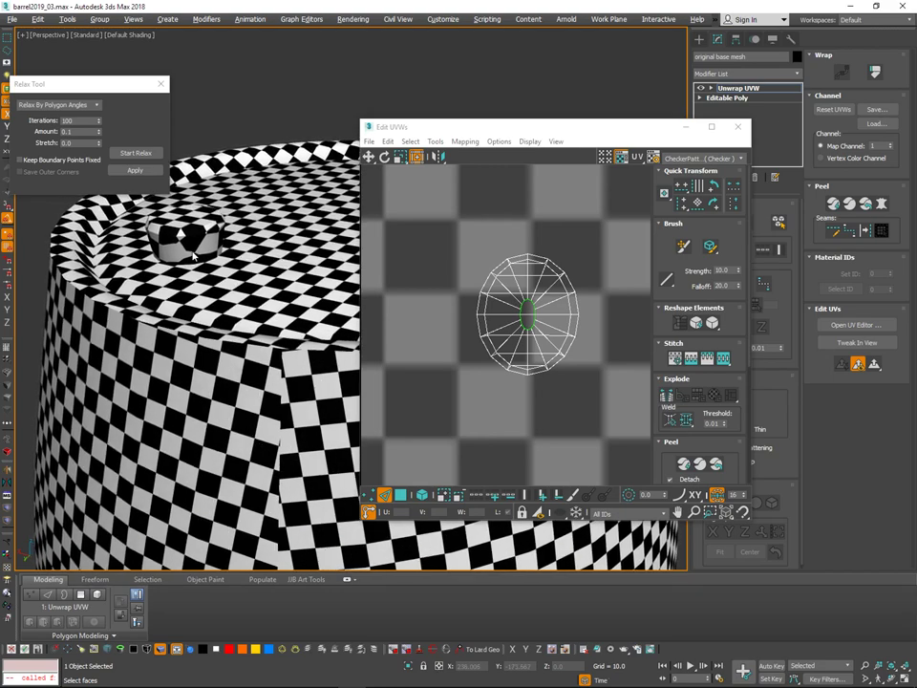
{"action": "middle_click_drag", "start_coordinate": [240, 417], "coordinate": [143, 383]}
{"action": "scroll", "coordinate": [144, 383], "scroll_direction": "down", "scroll_amount": 6}
{"action": "middle_click_drag", "start_coordinate": [336, 466], "coordinate": [192, 435]}
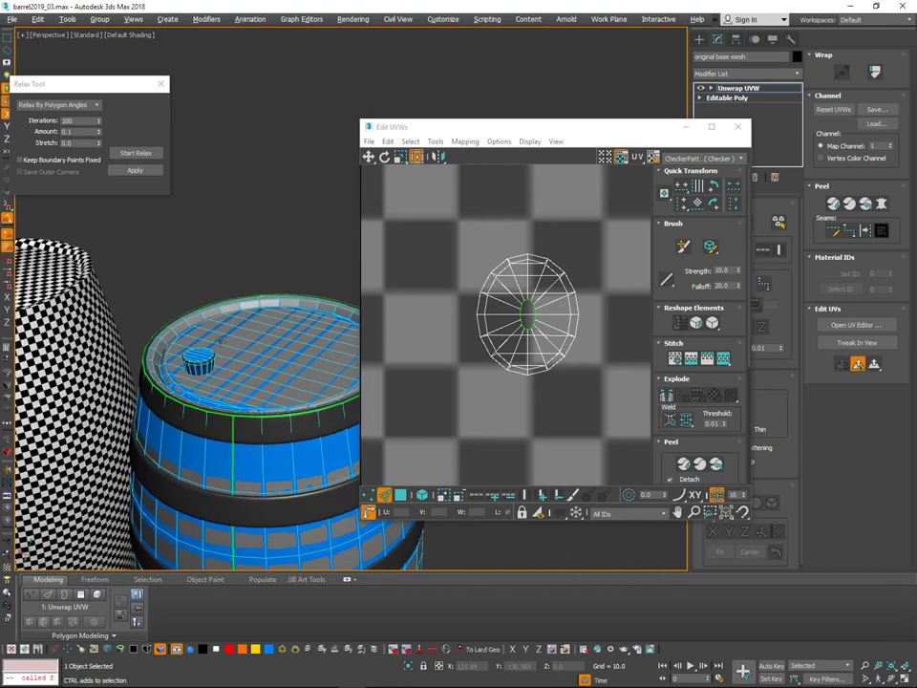
Select a vertical edge on the side of the original barrel's bung, continuing the selection up onto the cap's rim.
{"action": "scroll", "coordinate": [201, 355], "scroll_direction": "up", "scroll_amount": 4}
{"action": "left_click", "coordinate": [217, 380]}
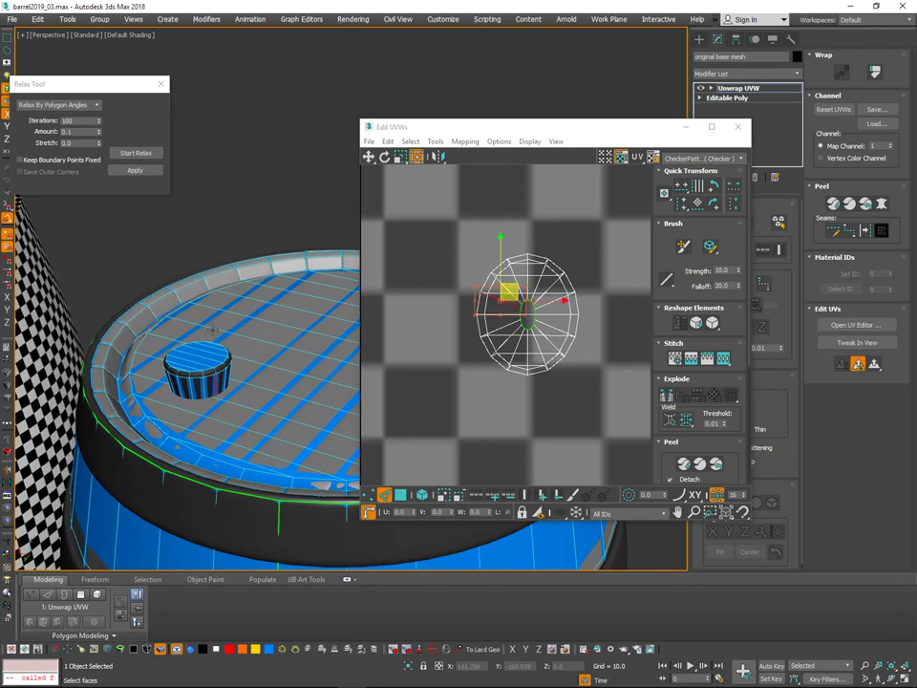
{"action": "scroll", "coordinate": [218, 360], "scroll_direction": "up", "scroll_amount": 8}
{"action": "scroll", "coordinate": [217, 319], "scroll_direction": "down", "scroll_amount": 2}
{"action": "scroll", "coordinate": [217, 319], "scroll_direction": "down", "scroll_amount": 6}
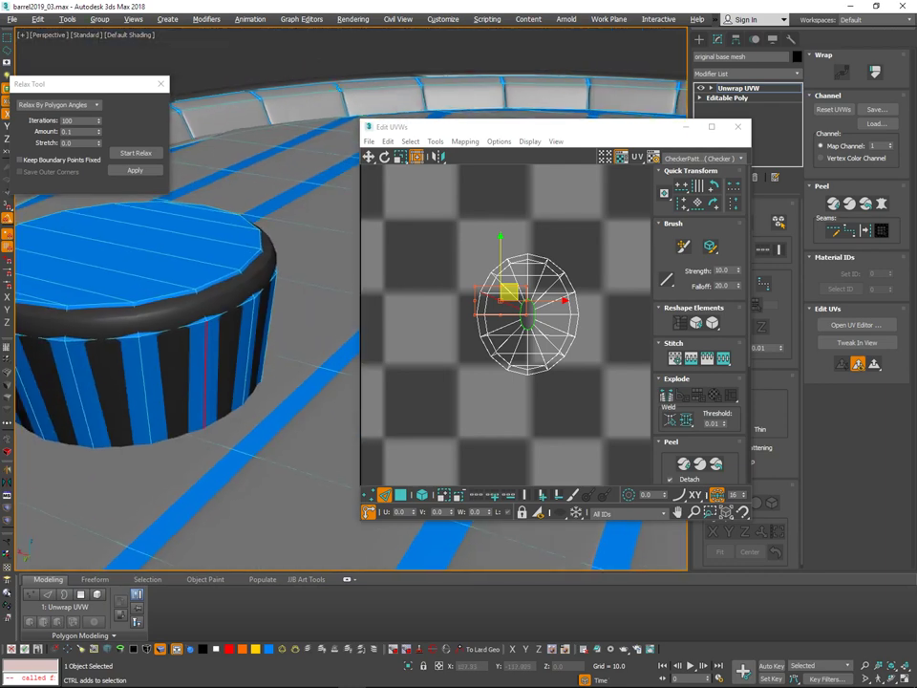
{"action": "middle_click_drag", "start_coordinate": [217, 319], "coordinate": [228, 358], "text": "alt"}
{"action": "scroll", "coordinate": [227, 358], "scroll_direction": "down", "scroll_amount": 4}
{"action": "scroll", "coordinate": [227, 359], "scroll_direction": "up", "scroll_amount": 2}
{"action": "scroll", "coordinate": [227, 358], "scroll_direction": "up", "scroll_amount": 1}
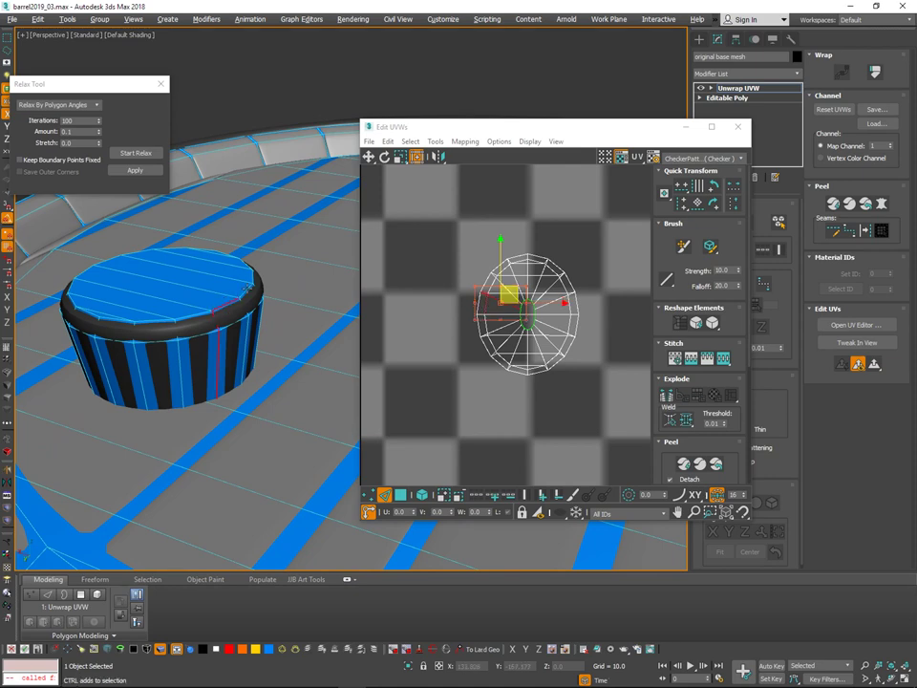
Add the remaining edges around the rim of the bung's cap to the edge selection, closing the full loop.
{"action": "middle_click_drag", "start_coordinate": [225, 300], "coordinate": [423, 245], "text": "alt"}
{"action": "middle_click_drag", "start_coordinate": [190, 348], "coordinate": [233, 336], "text": "alt"}
{"action": "left_click", "coordinate": [215, 348], "text": "ctrl"}
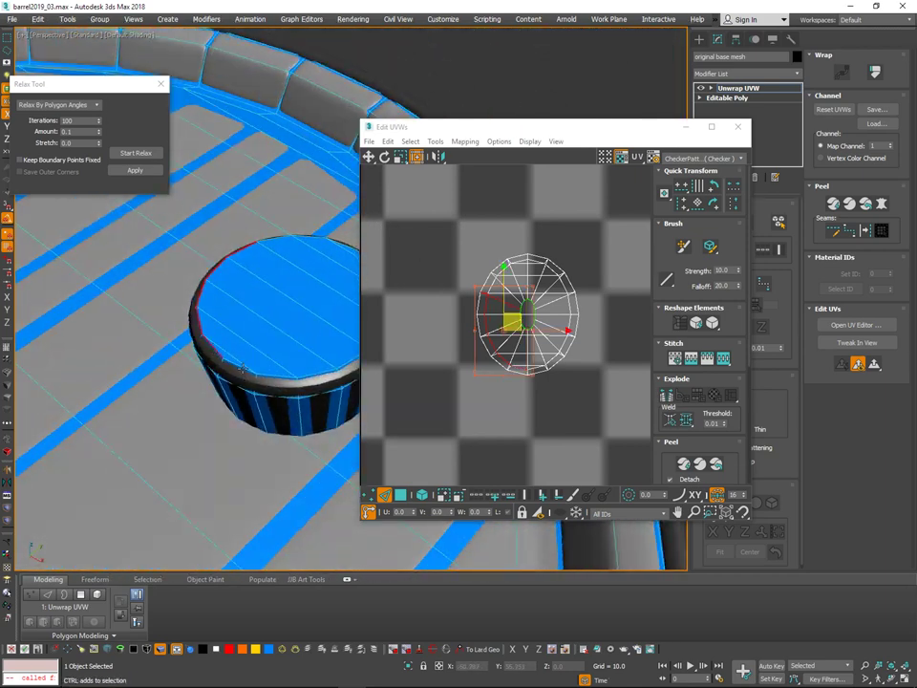
{"action": "left_click", "coordinate": [241, 369], "text": "ctrl"}
{"action": "left_click", "coordinate": [280, 376], "text": "ctrl"}
{"action": "middle_click_drag", "start_coordinate": [319, 374], "coordinate": [247, 379]}
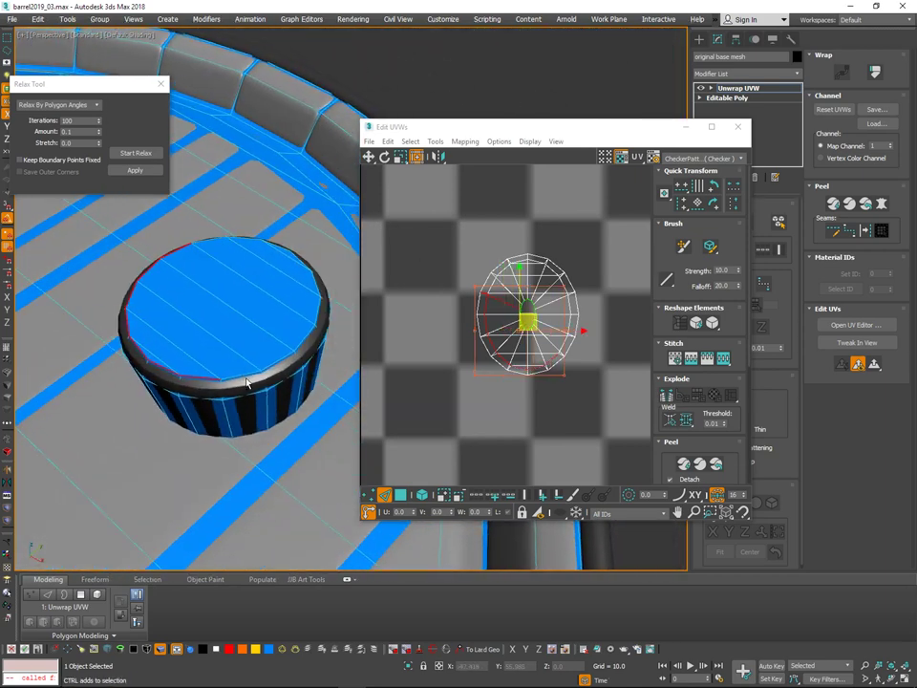
{"action": "left_click", "coordinate": [247, 376], "text": "ctrl"}
{"action": "left_click", "coordinate": [281, 359], "text": "ctrl"}
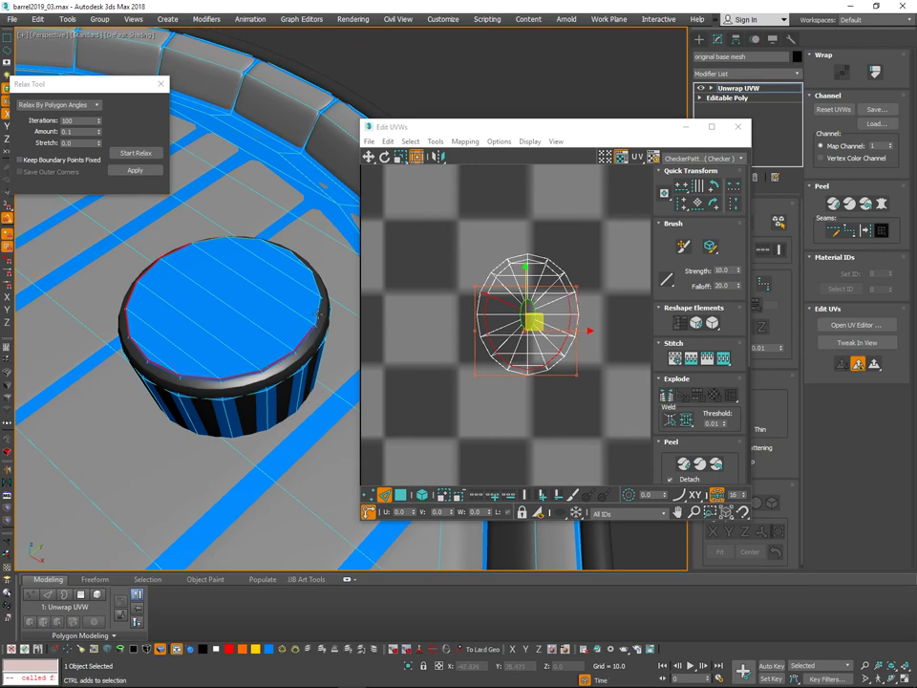
{"action": "left_click", "coordinate": [319, 311], "text": "ctrl"}
{"action": "middle_click_drag", "start_coordinate": [319, 307], "coordinate": [273, 331], "text": "alt"}
{"action": "left_click", "coordinate": [260, 396], "text": "ctrl"}
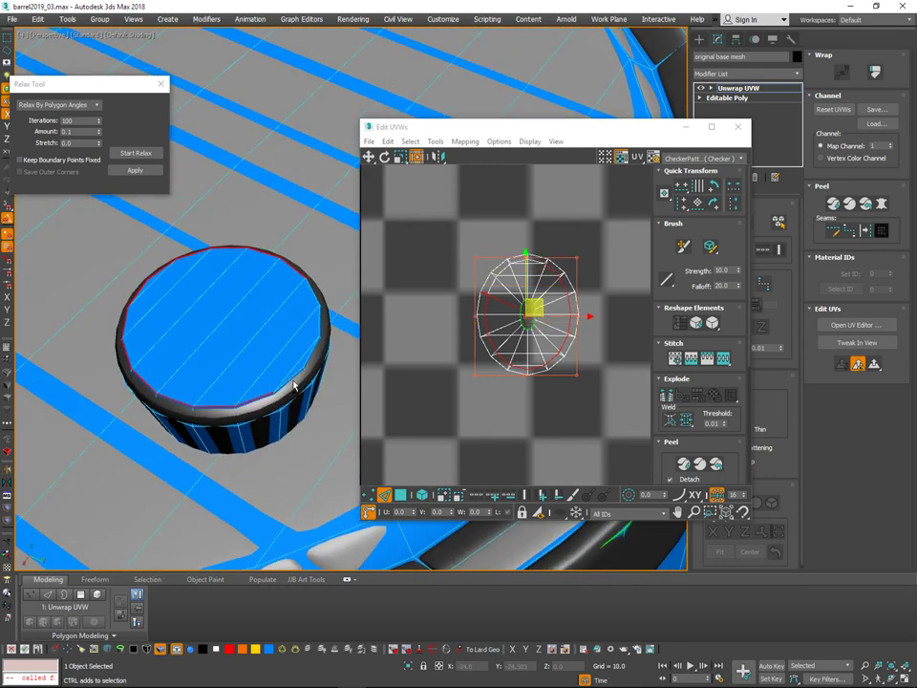
{"action": "left_click", "coordinate": [293, 382], "text": "ctrl"}
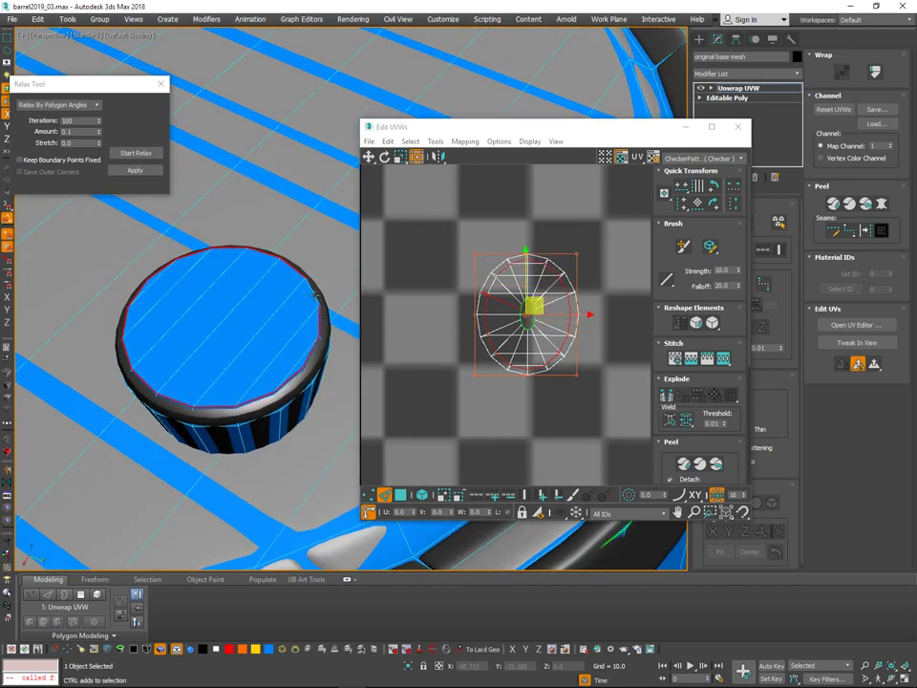
Break the bung's UVs along the selected side edge and cap rim.
{"action": "mouse_move", "coordinate": [317, 295]}
{"action": "middle_mouse_down", "text": "alt"}
{"action": "mouse_move", "coordinate": [326, 247]}
{"action": "mouse_move", "coordinate": [306, 385]}
{"action": "mouse_move", "coordinate": [308, 277]}
{"action": "middle_mouse_up", "text": "alt"}
{"action": "middle_click_drag", "start_coordinate": [297, 359], "coordinate": [330, 354], "text": "alt"}
{"action": "middle_click_drag", "start_coordinate": [581, 339], "coordinate": [527, 326]}
{"action": "left_click", "coordinate": [545, 341]}
Select the round cap's faces as a UV element and move them clear of the bung's side island.
{"action": "key", "text": "3"}
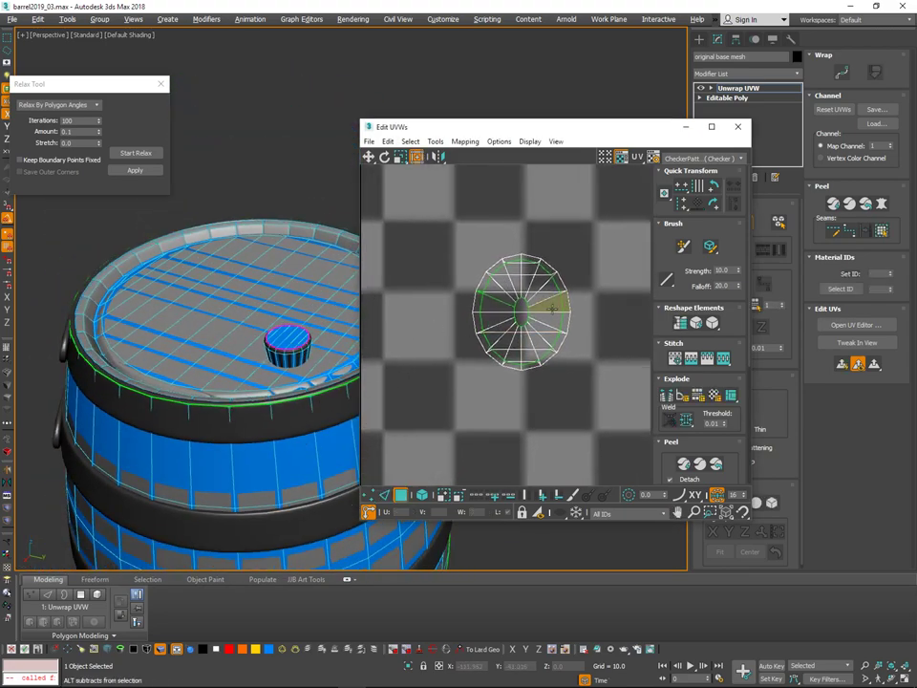
{"action": "left_click_drag", "start_coordinate": [565, 317], "coordinate": [590, 344]}
{"action": "key", "text": "ctrl+z"}
{"action": "left_click_drag", "start_coordinate": [526, 357], "coordinate": [406, 389]}
{"action": "left_click_drag", "start_coordinate": [514, 320], "coordinate": [519, 359]}
{"action": "middle_click_drag", "start_coordinate": [488, 352], "coordinate": [585, 325]}
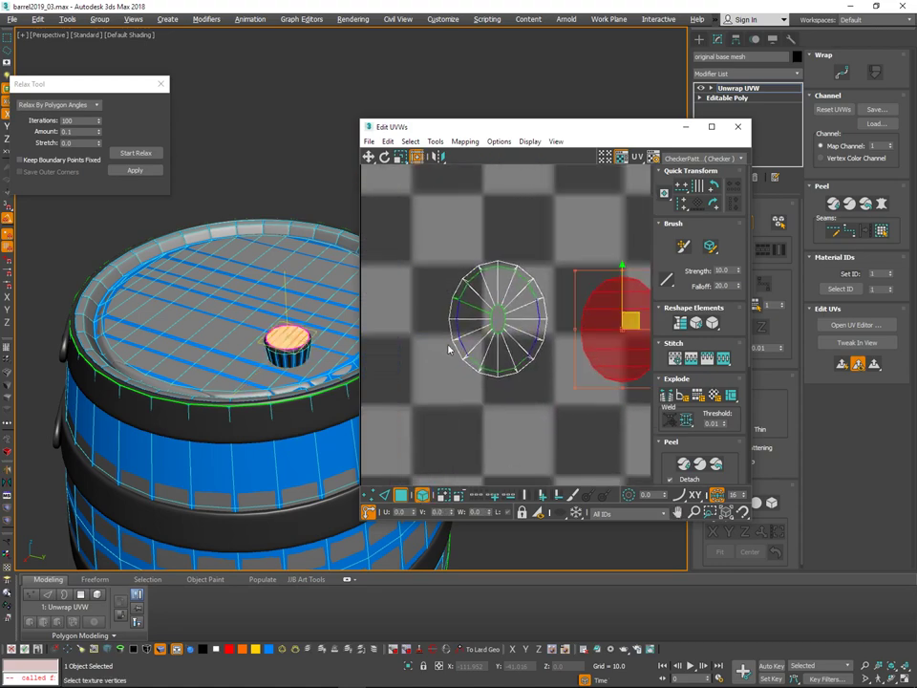
Relax the bung's side island by polygon angles so it unrolls into a strip.
{"action": "scroll", "coordinate": [301, 334], "scroll_direction": "up", "scroll_amount": 3}
{"action": "middle_click_drag", "start_coordinate": [330, 320], "coordinate": [302, 293], "text": "alt"}
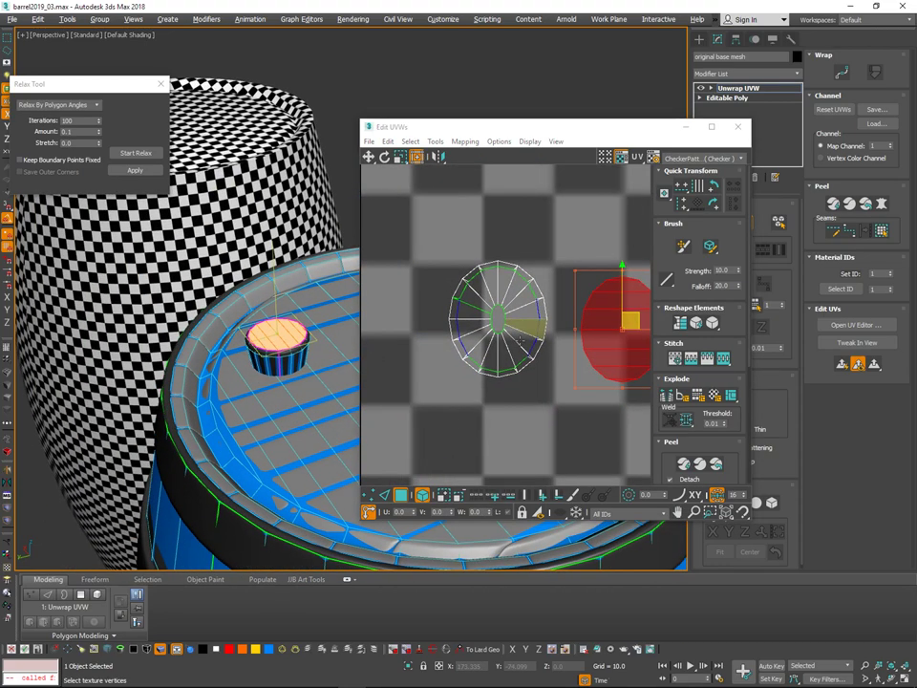
{"action": "left_click", "coordinate": [520, 353]}
{"action": "left_click", "coordinate": [148, 157]}
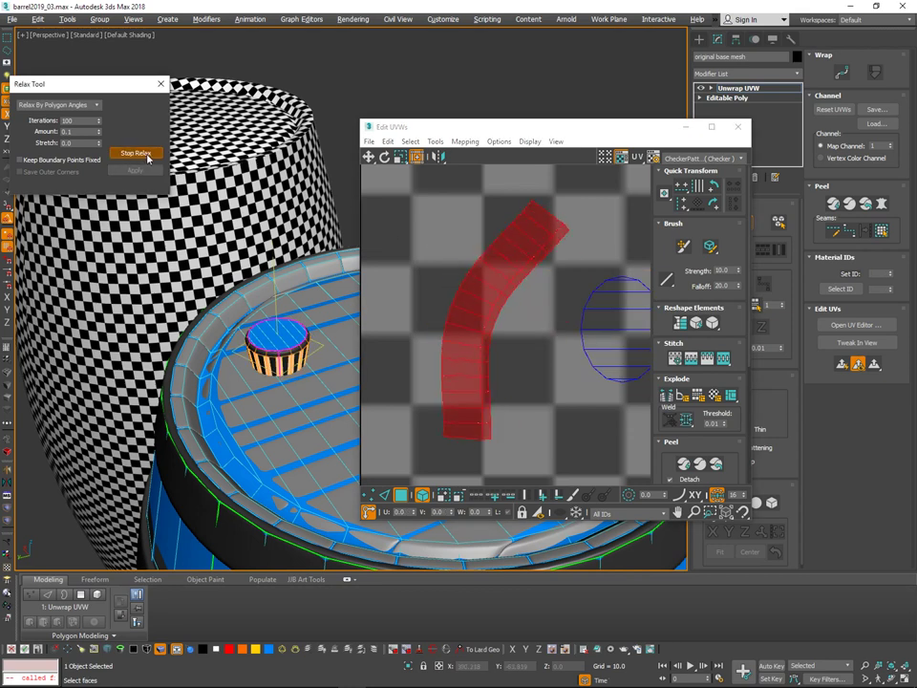
{"action": "left_click", "coordinate": [148, 156]}
Relax the round cap's island by polygon angles and close the Relax tool.
{"action": "middle_click_drag", "start_coordinate": [559, 306], "coordinate": [481, 303]}
{"action": "scroll", "coordinate": [484, 303], "scroll_direction": "down", "scroll_amount": 2}
{"action": "left_click", "coordinate": [583, 268]}
{"action": "left_click", "coordinate": [527, 332]}
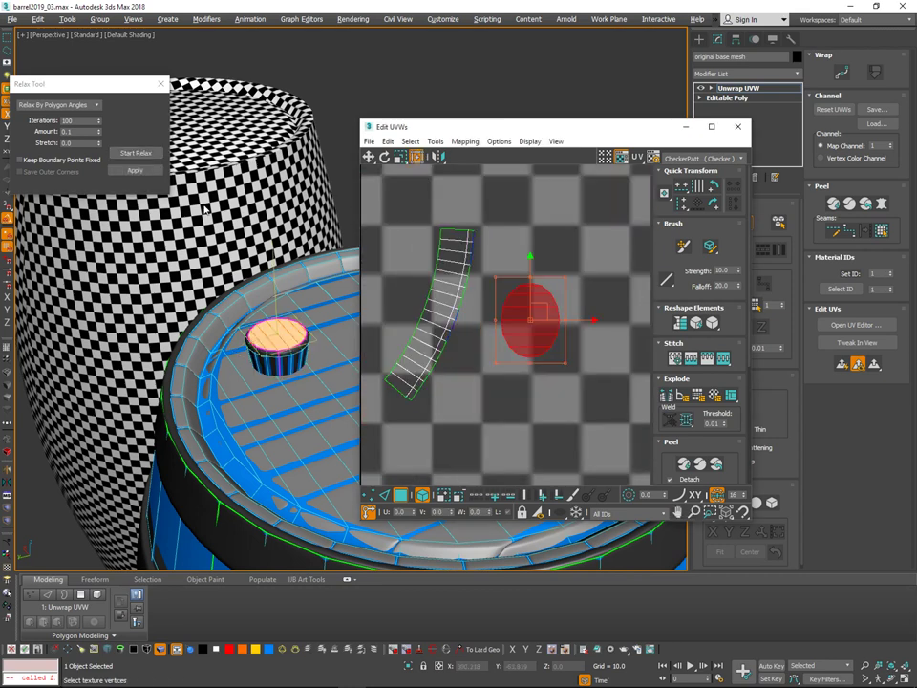
{"action": "left_click", "coordinate": [157, 153]}
{"action": "left_click", "coordinate": [158, 153]}
{"action": "scroll", "coordinate": [517, 342], "scroll_direction": "down", "scroll_amount": 2}
{"action": "left_click", "coordinate": [510, 367]}
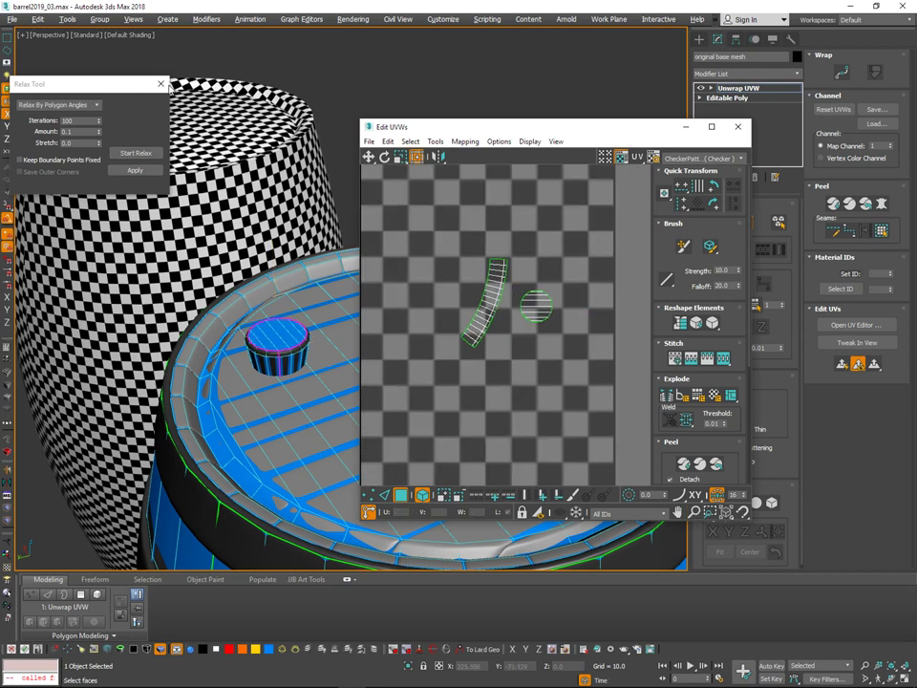
{"action": "left_click", "coordinate": [161, 84]}
Align the bung's curved side strip upright using an edge midway along its long border.
{"action": "middle_click_drag", "start_coordinate": [513, 304], "coordinate": [501, 284]}
{"action": "left_click", "coordinate": [484, 270]}
{"action": "scroll", "coordinate": [489, 261], "scroll_direction": "up", "scroll_amount": 2}
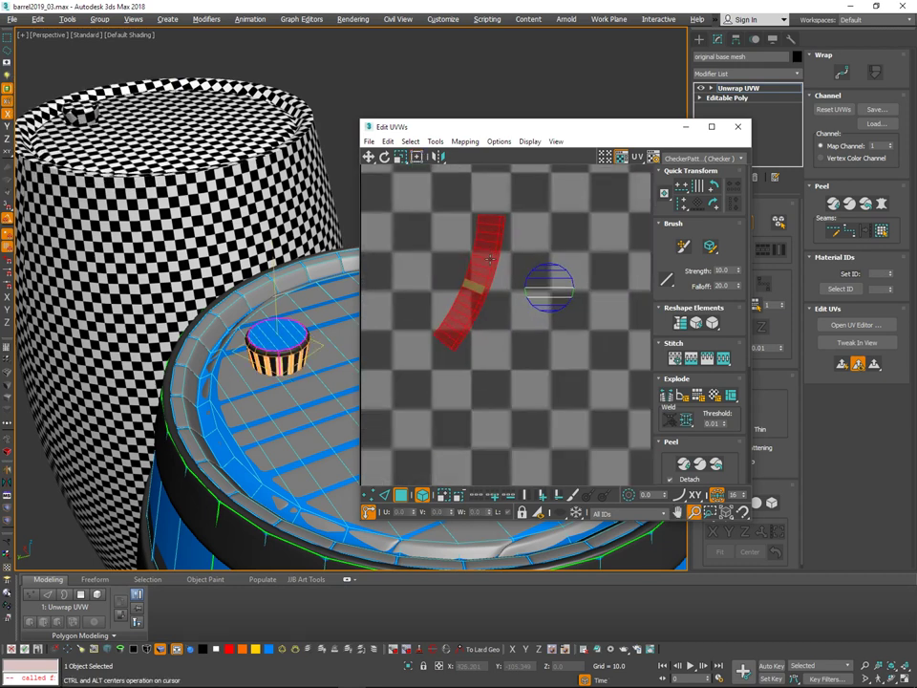
{"action": "key", "text": "1"}
{"action": "scroll", "coordinate": [515, 246], "scroll_direction": "up", "scroll_amount": 3}
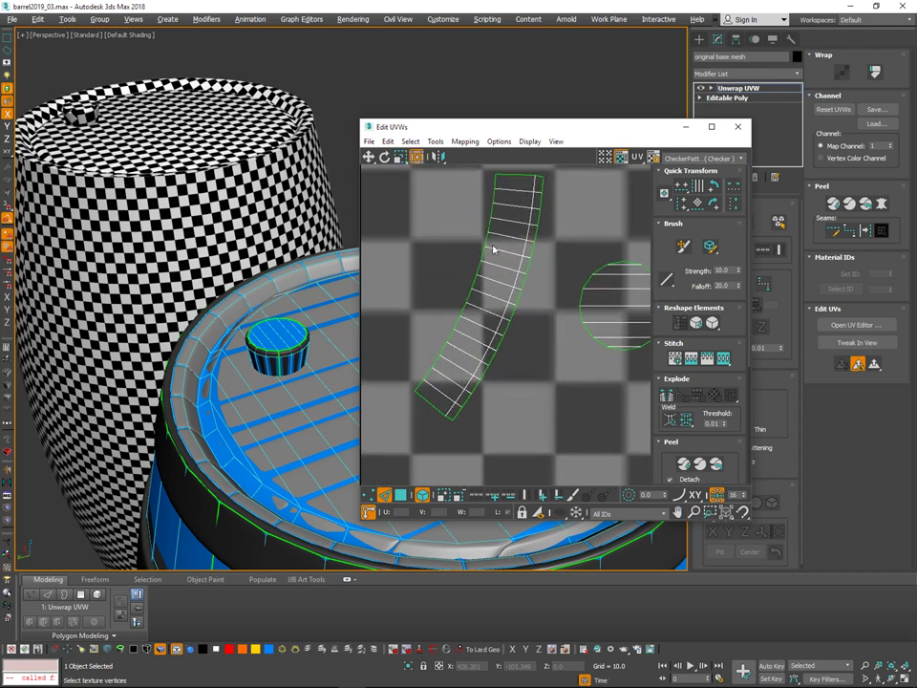
{"action": "left_click", "coordinate": [478, 273]}
{"action": "key", "text": "5"}
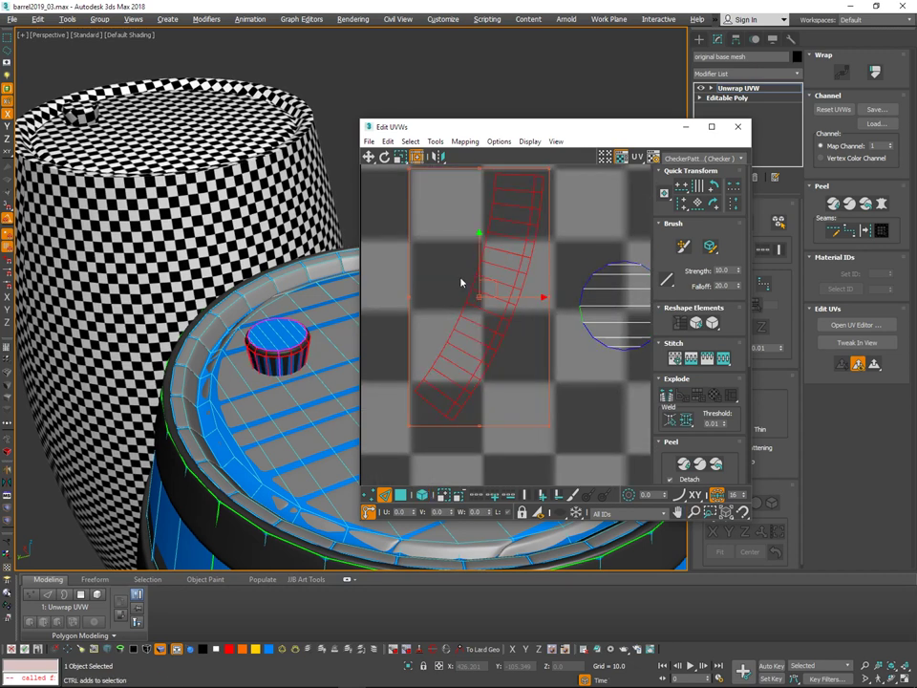
{"action": "left_click", "coordinate": [399, 304]}
{"action": "left_click", "coordinate": [492, 272]}
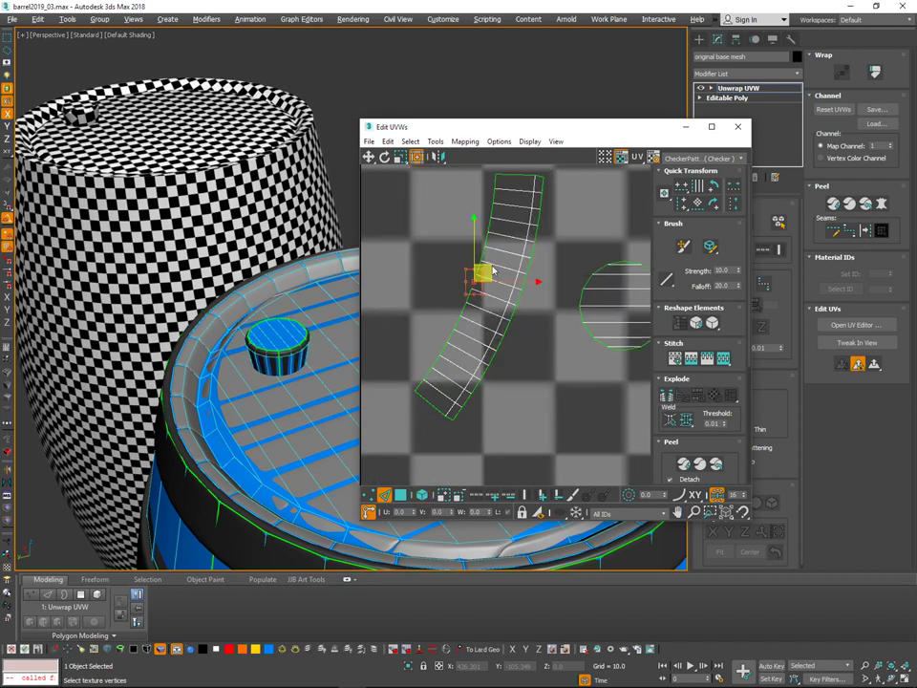
{"action": "left_click", "coordinate": [697, 202]}
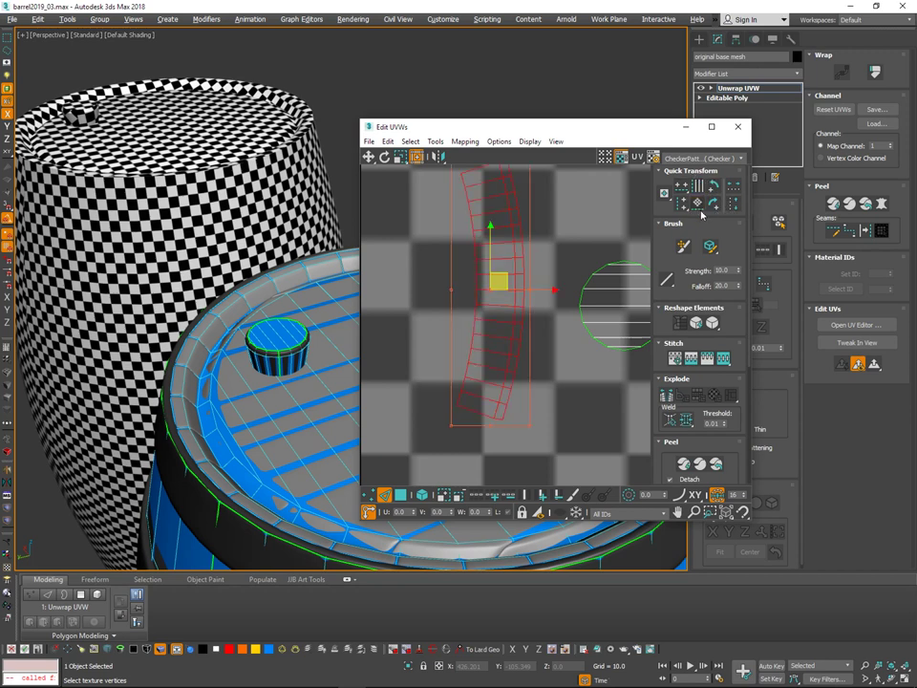
{"action": "left_click", "coordinate": [569, 238]}
Try selecting the vertices along one long border of the side strip, and undo the resulting vertex move.
{"action": "middle_click_drag", "start_coordinate": [549, 245], "coordinate": [510, 276]}
{"action": "key", "text": "1"}
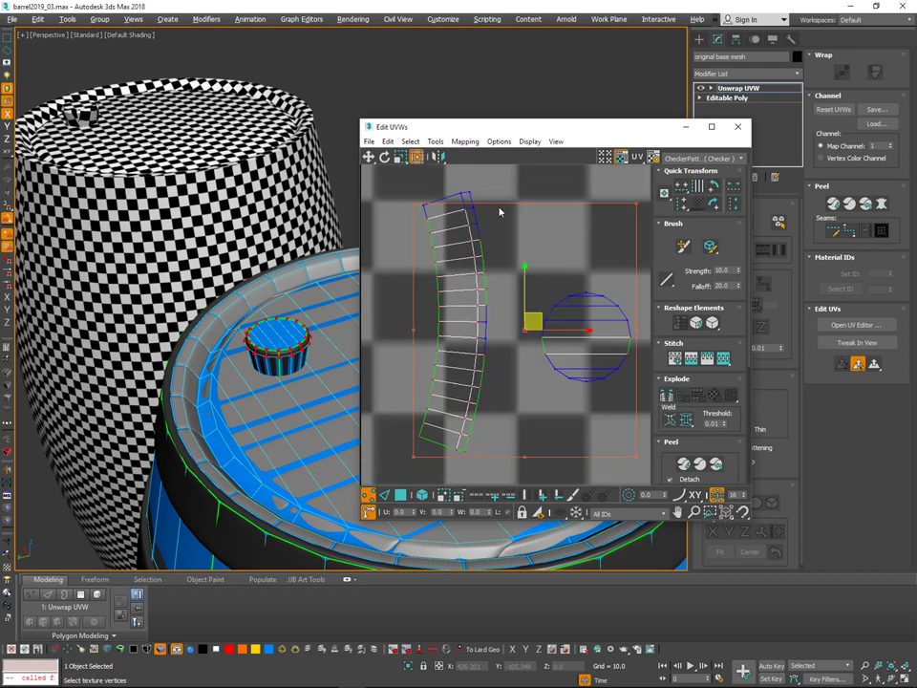
{"action": "left_click", "coordinate": [499, 209]}
{"action": "left_click_drag", "start_coordinate": [482, 184], "coordinate": [482, 293]}
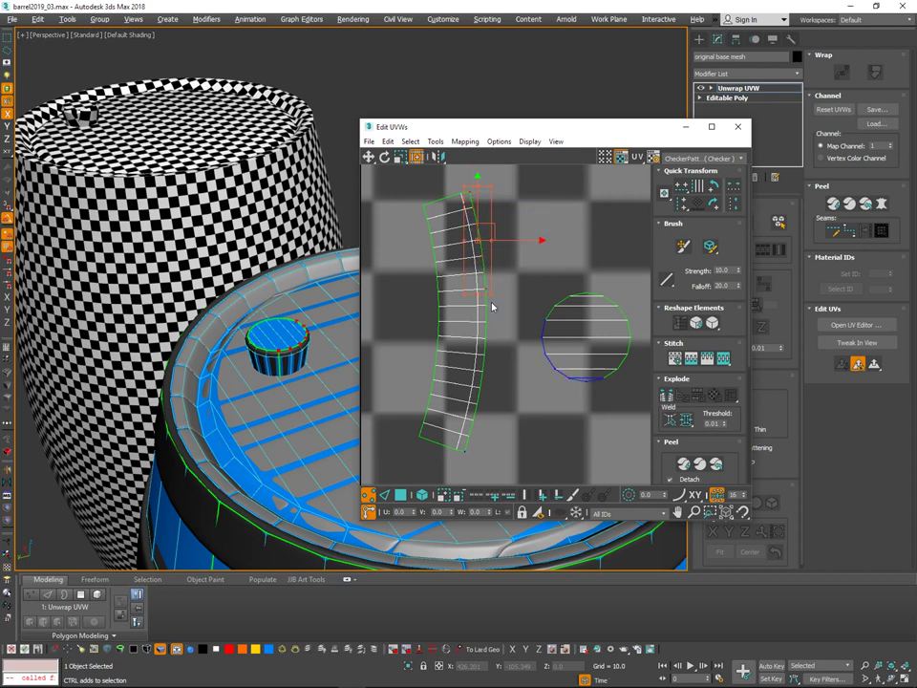
{"action": "left_click_drag", "start_coordinate": [484, 405], "coordinate": [479, 392], "text": "ctrl"}
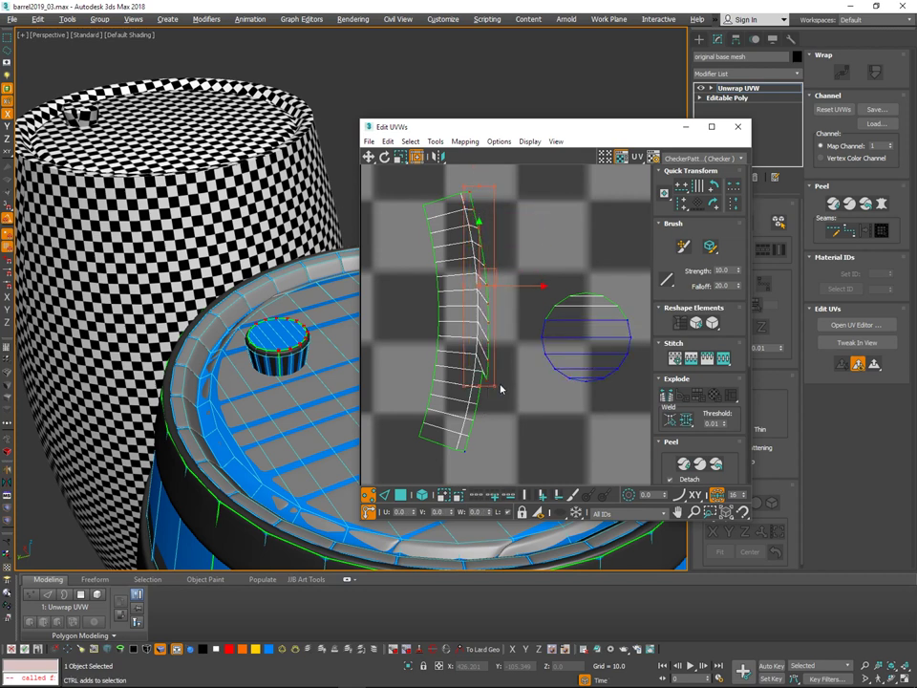
{"action": "key", "text": "ctrl+z"}
Select all lengthwise edge loops of the bung's side strip and straighten each one vertically in place.
{"action": "key", "text": "2"}
{"action": "left_click", "coordinate": [484, 348]}
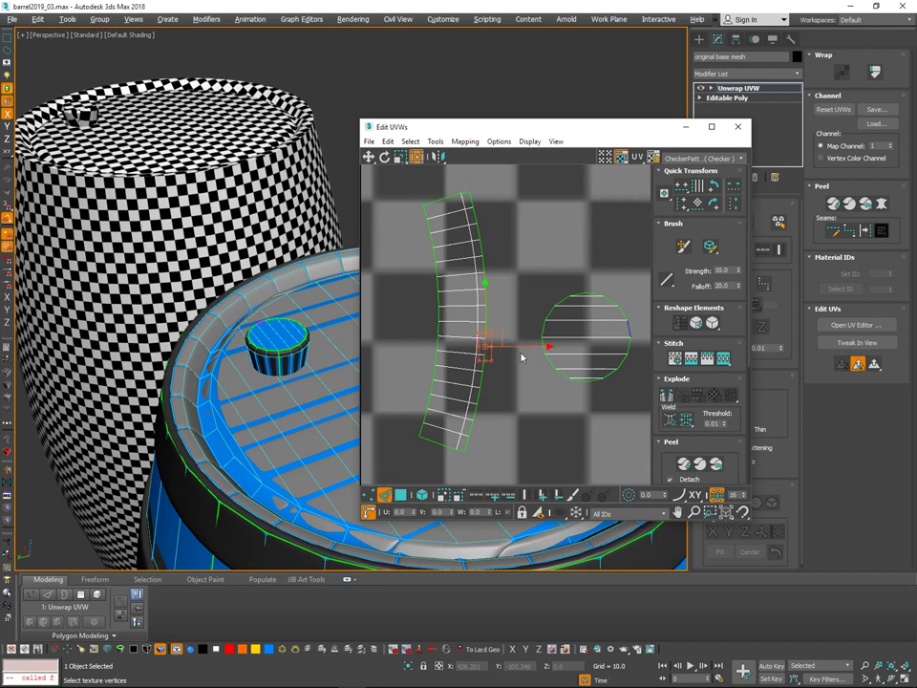
{"action": "left_click", "coordinate": [478, 495]}
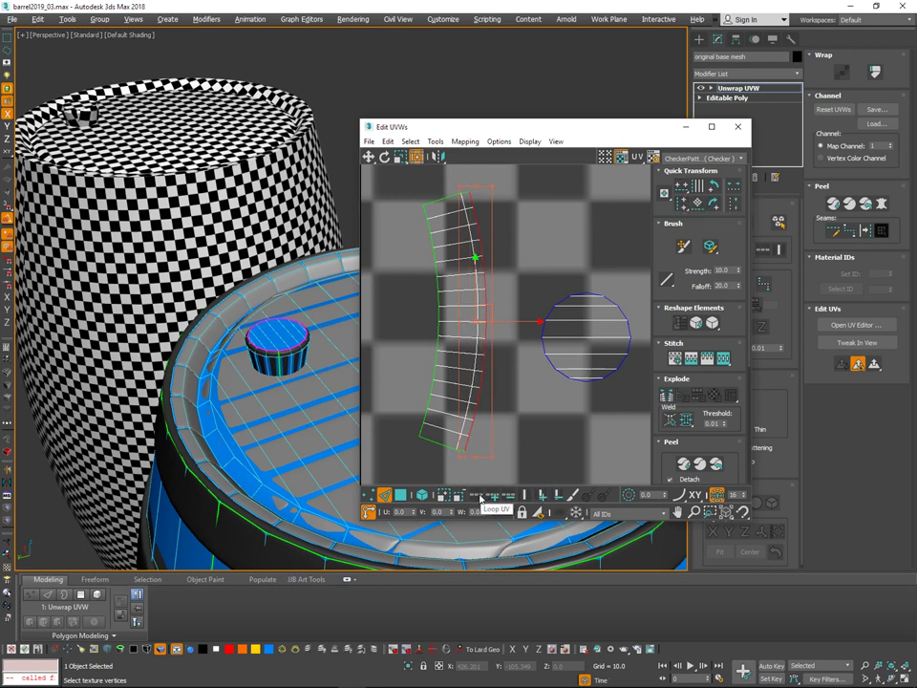
{"action": "left_click", "coordinate": [530, 497]}
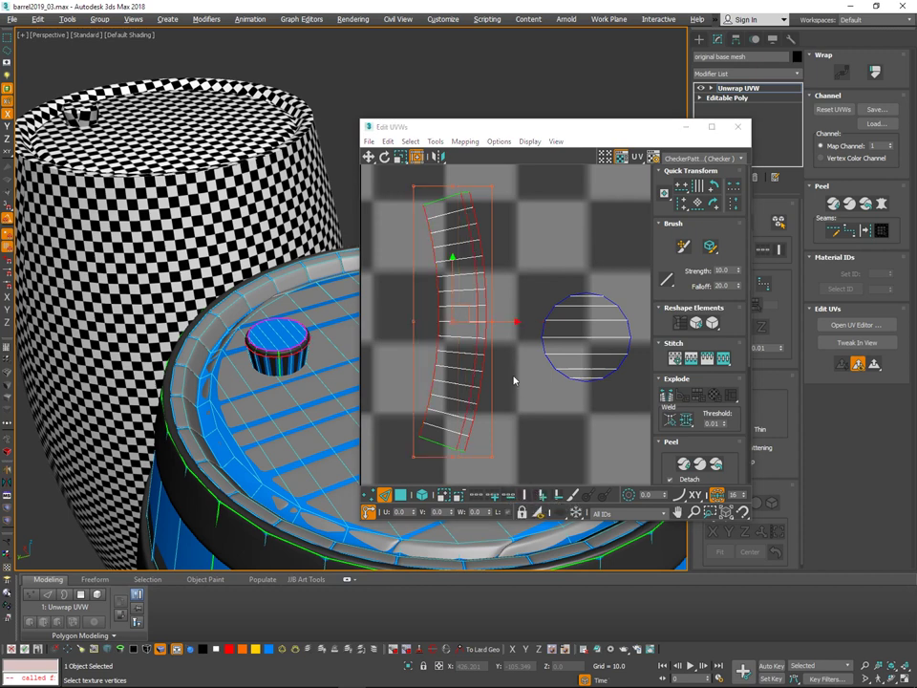
{"action": "left_click", "coordinate": [685, 204]}
{"action": "left_click", "coordinate": [547, 240]}
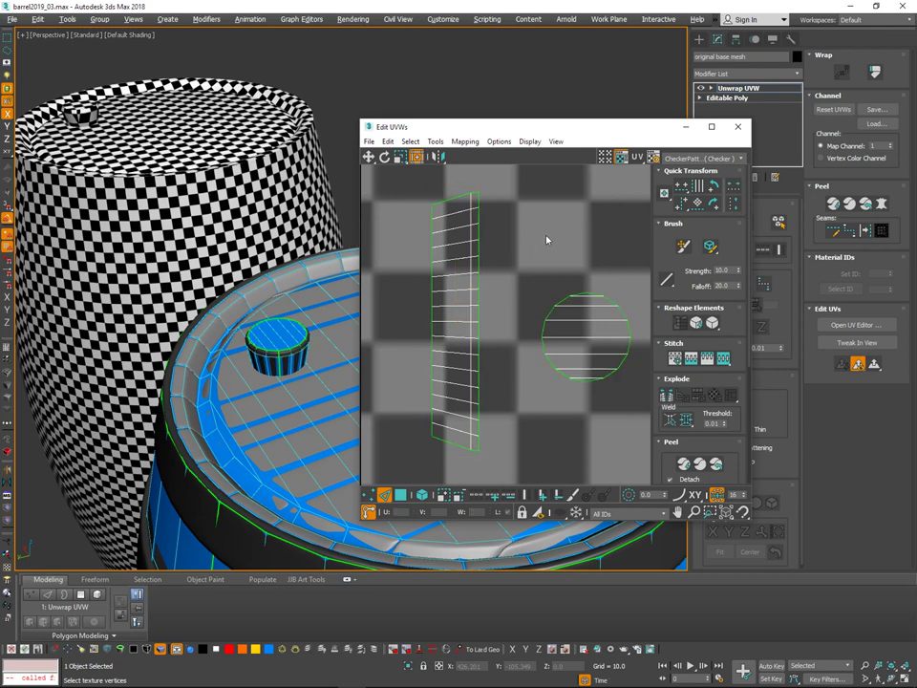
Inspect the end edges of the bung's side strip and the checker pattern around the bung on the model.
{"action": "left_click", "coordinate": [457, 190]}
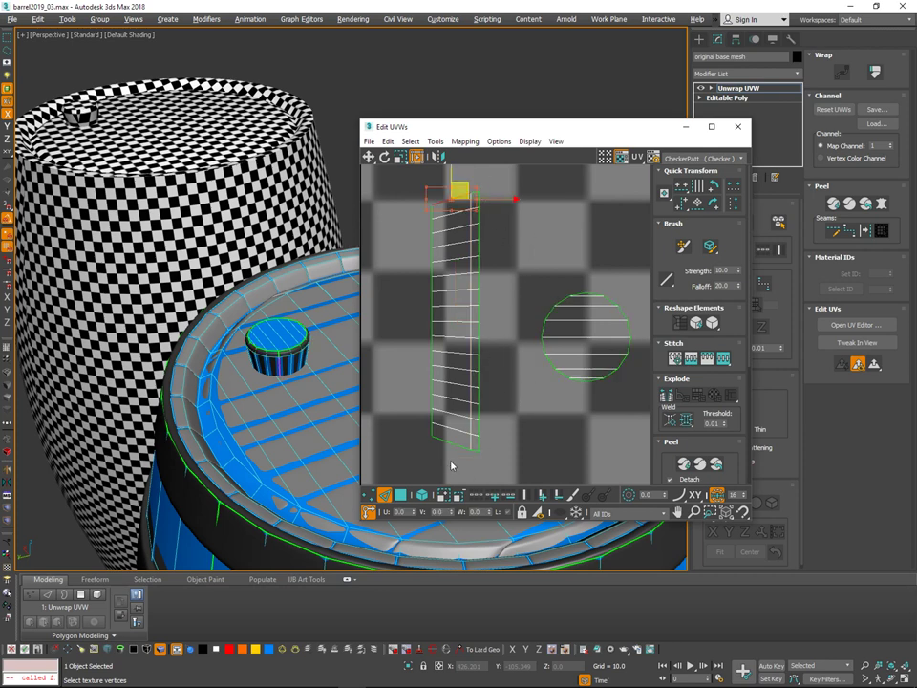
{"action": "left_click", "coordinate": [448, 432]}
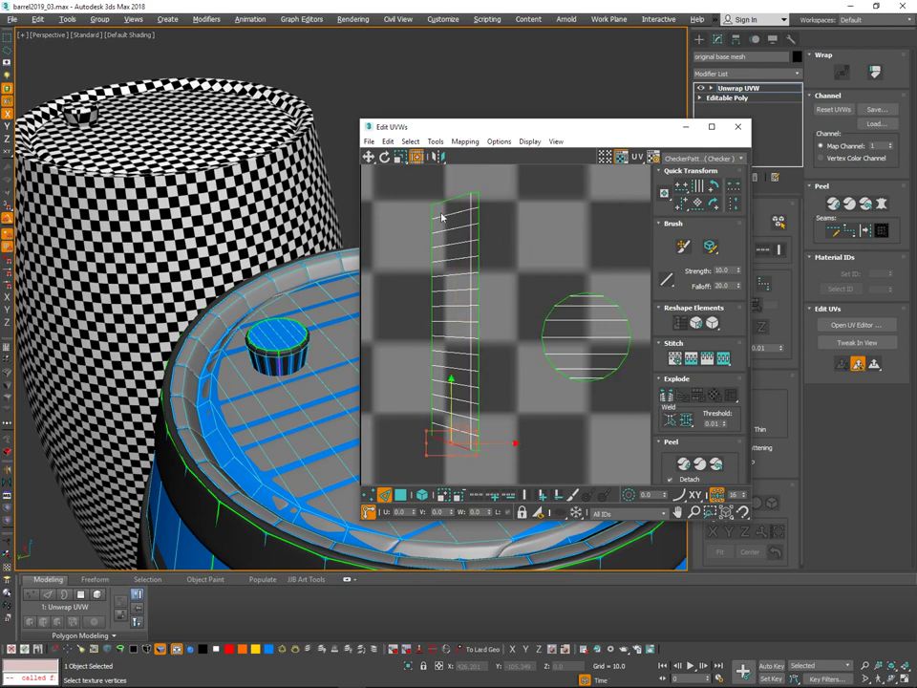
{"action": "middle_click_drag", "start_coordinate": [169, 232], "coordinate": [276, 420]}
{"action": "middle_click_drag", "start_coordinate": [272, 260], "coordinate": [329, 315], "text": "alt"}
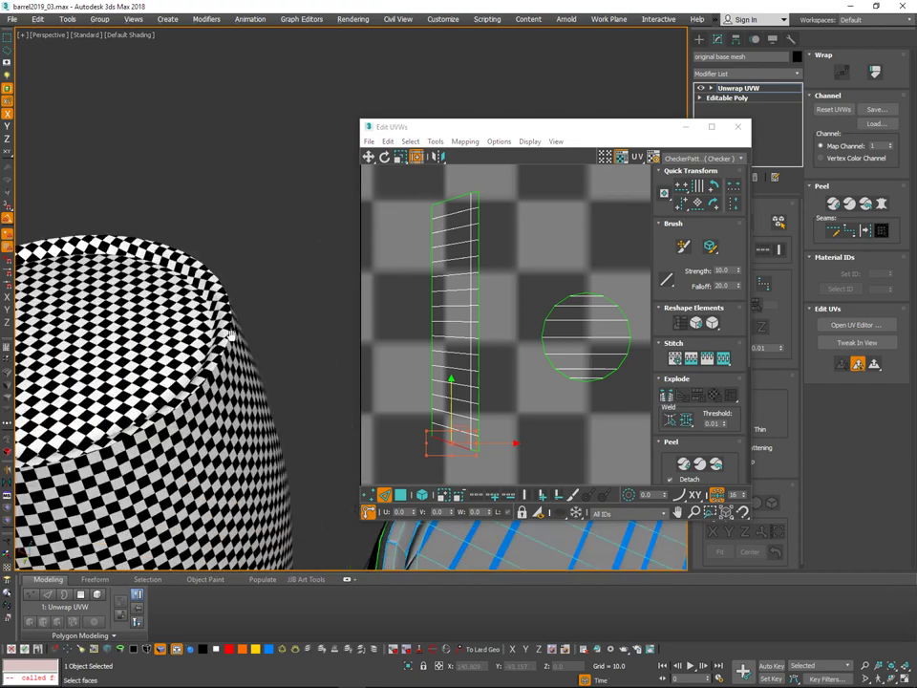
{"action": "middle_click_drag", "start_coordinate": [196, 335], "coordinate": [364, 263]}
{"action": "middle_click_drag", "start_coordinate": [217, 273], "coordinate": [346, 290]}
{"action": "scroll", "coordinate": [268, 285], "scroll_direction": "up", "scroll_amount": 5}
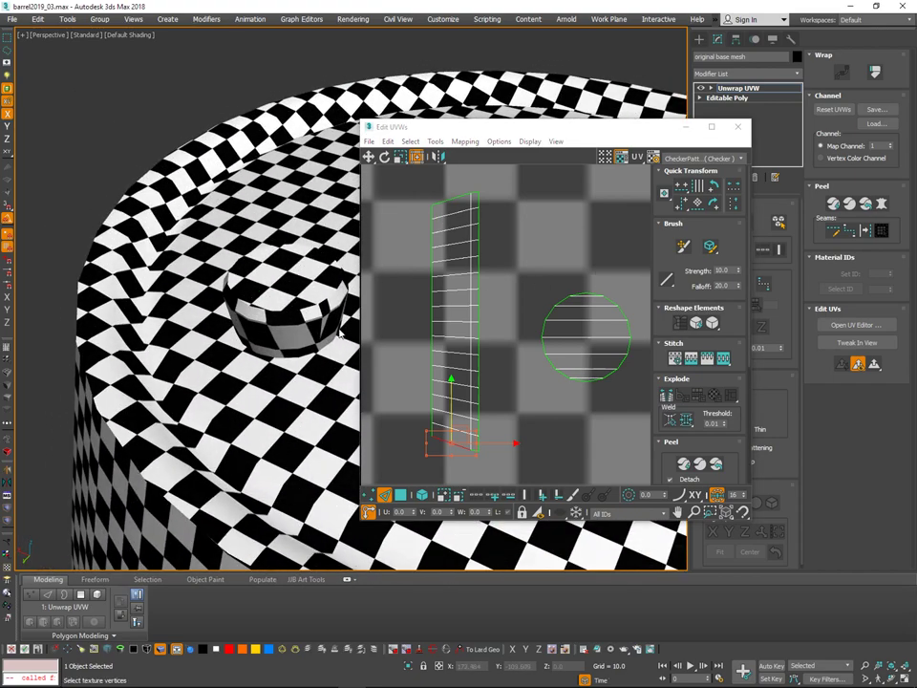
{"action": "middle_click_drag", "start_coordinate": [340, 334], "coordinate": [303, 311], "text": "alt"}
{"action": "middle_click_drag", "start_coordinate": [303, 459], "coordinate": [284, 279]}
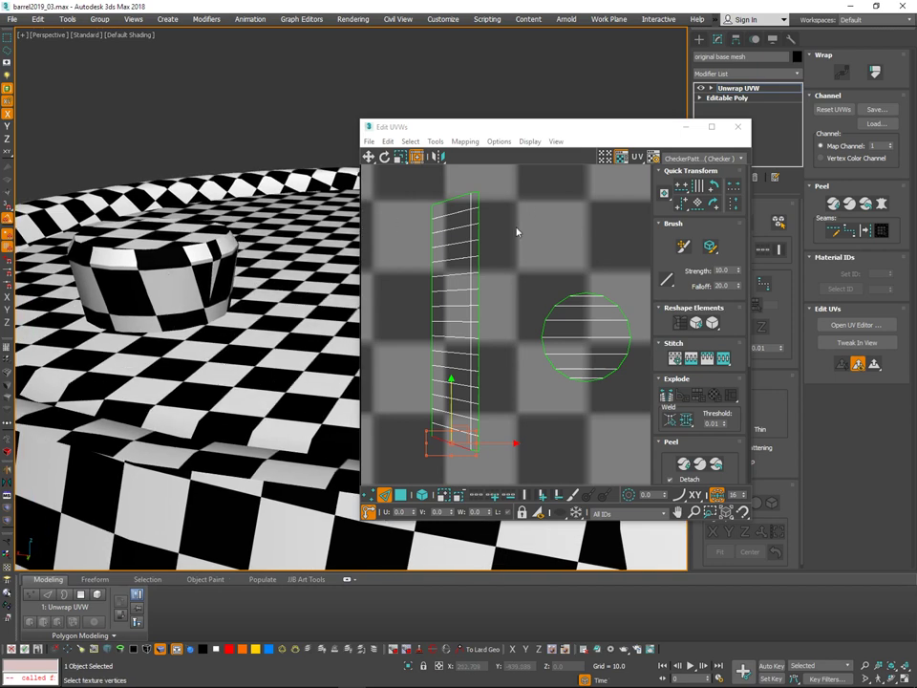
{"action": "left_click_drag", "start_coordinate": [510, 179], "coordinate": [416, 459]}
{"action": "middle_click_drag", "start_coordinate": [528, 350], "coordinate": [540, 335]}
{"action": "key", "text": "3"}
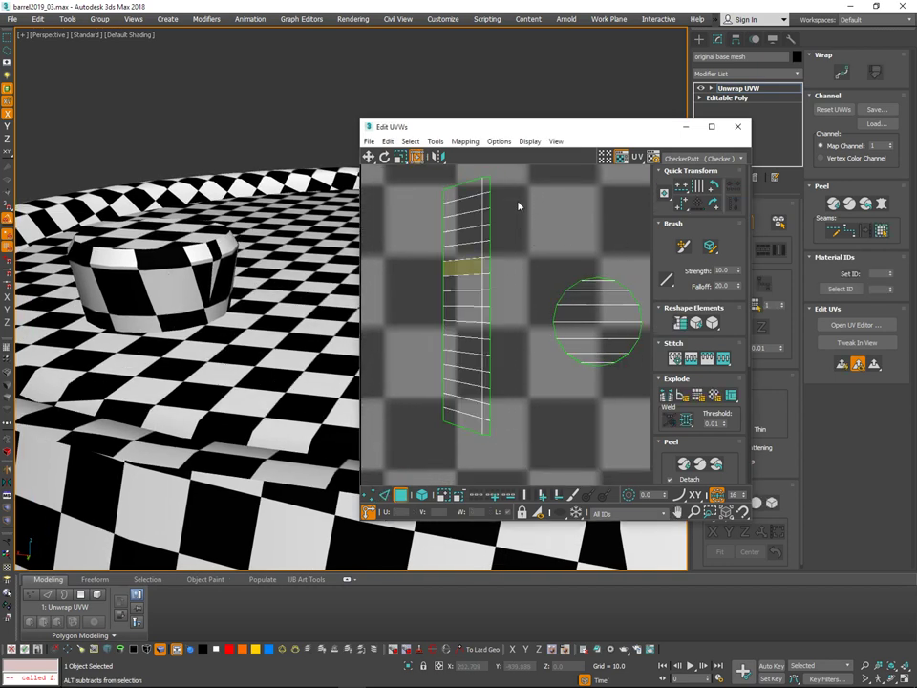
{"action": "left_click_drag", "start_coordinate": [517, 178], "coordinate": [421, 382]}
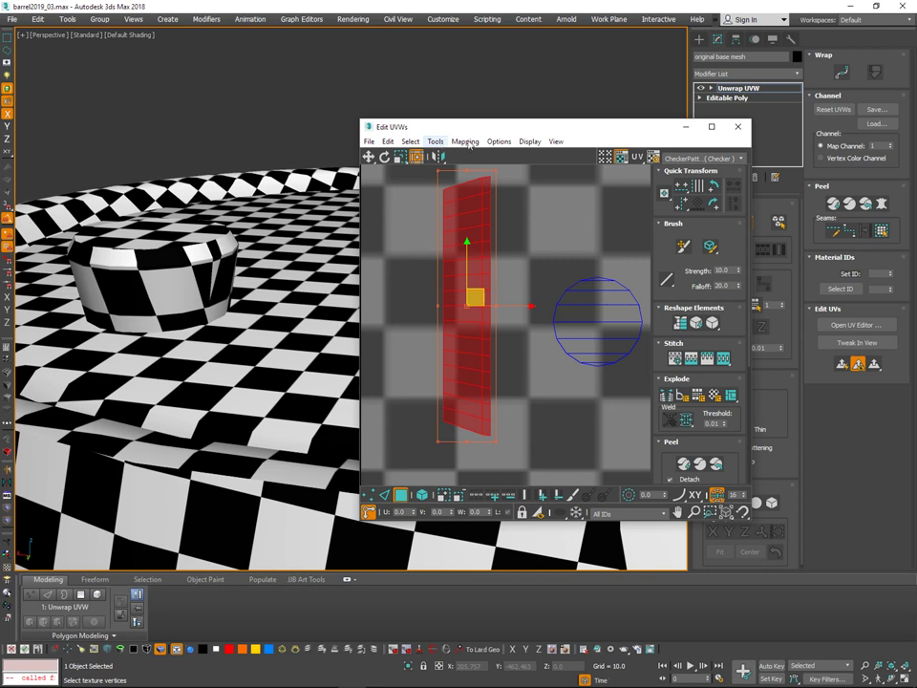
Select all crosswise edges of the bung's side strip, straighten each one horizontally in place, and clear the selection.
{"action": "key", "text": "2"}
{"action": "left_click", "coordinate": [480, 181]}
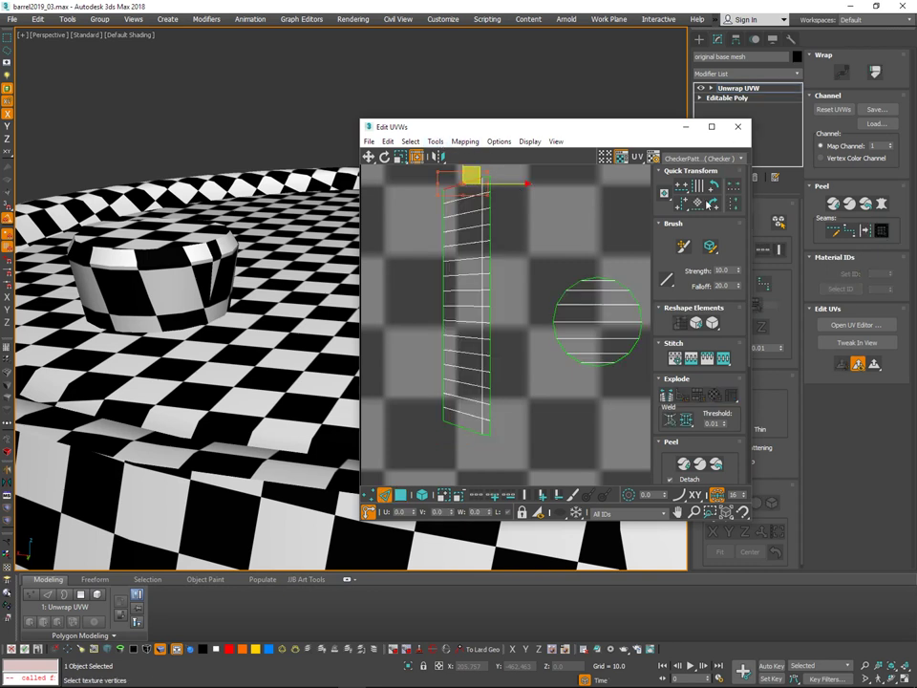
{"action": "left_click", "coordinate": [480, 496]}
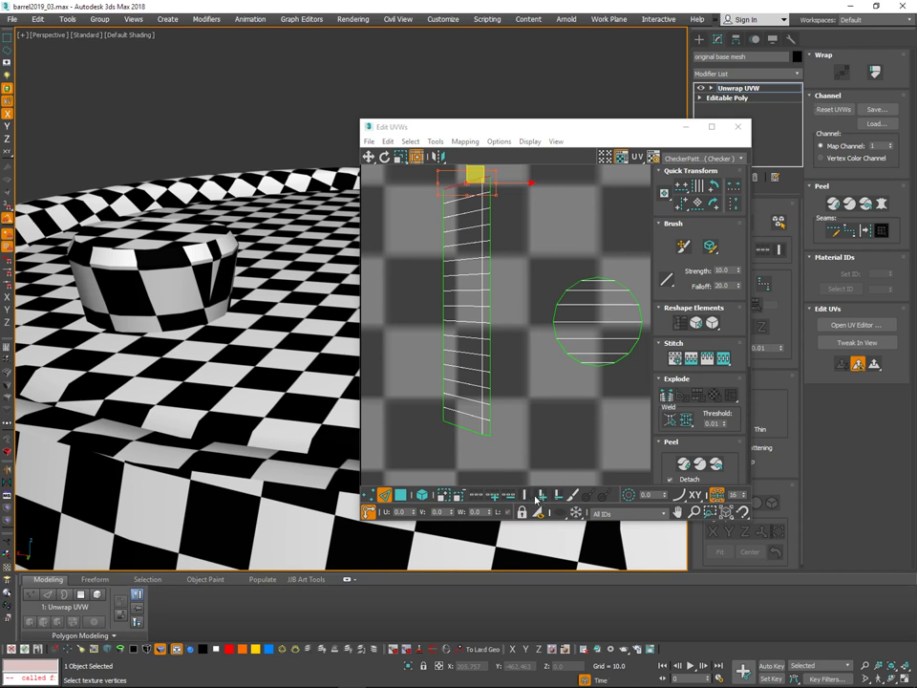
{"action": "left_click", "coordinate": [522, 496]}
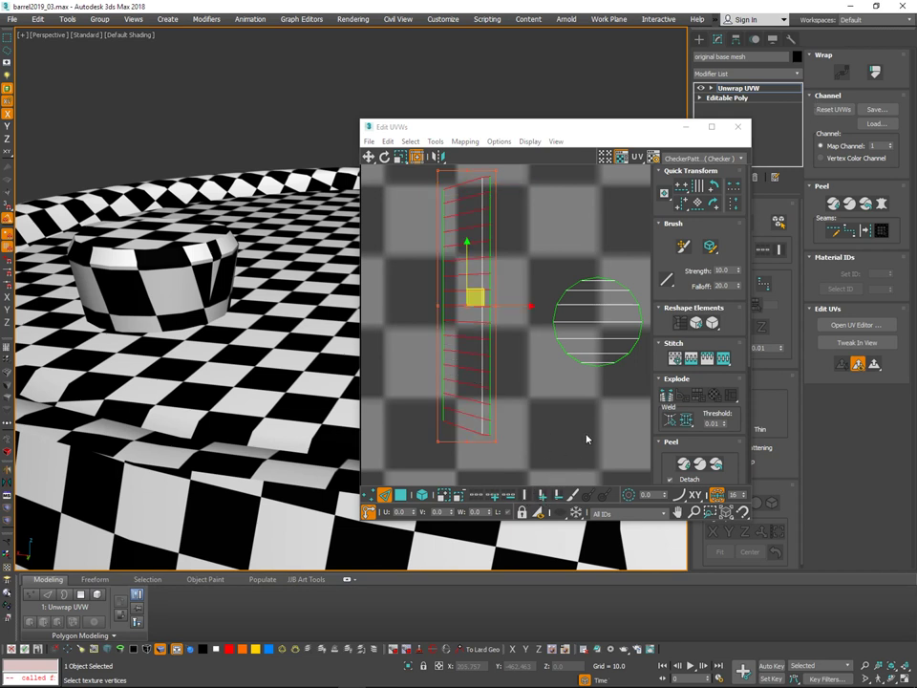
{"action": "left_click", "coordinate": [702, 186]}
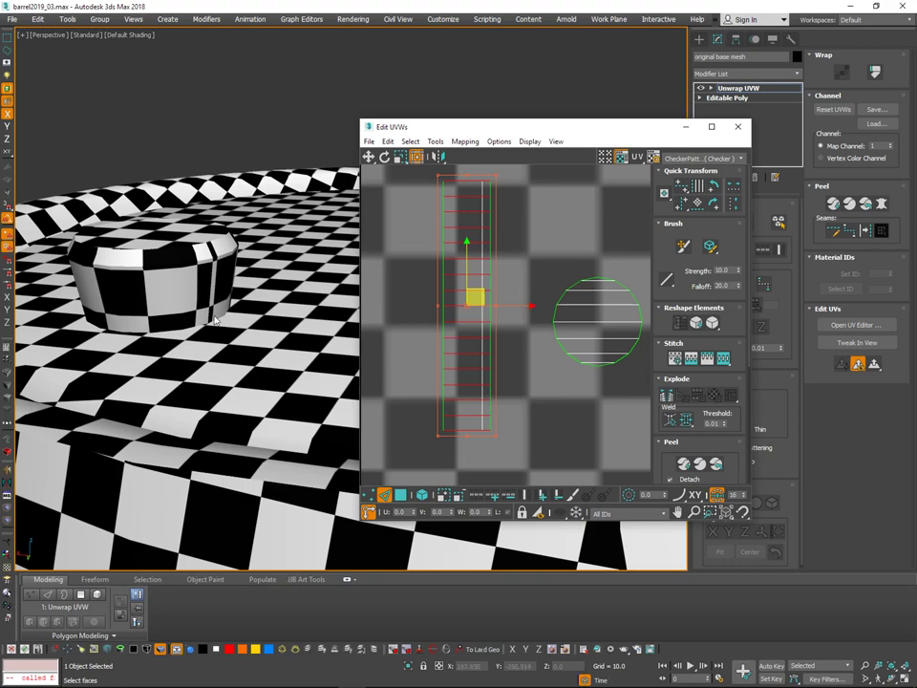
{"action": "scroll", "coordinate": [219, 300], "scroll_direction": "up", "scroll_amount": 4}
{"action": "scroll", "coordinate": [219, 300], "scroll_direction": "down", "scroll_amount": 7}
{"action": "middle_click_drag", "start_coordinate": [473, 359], "coordinate": [512, 423], "text": "ctrl+alt"}
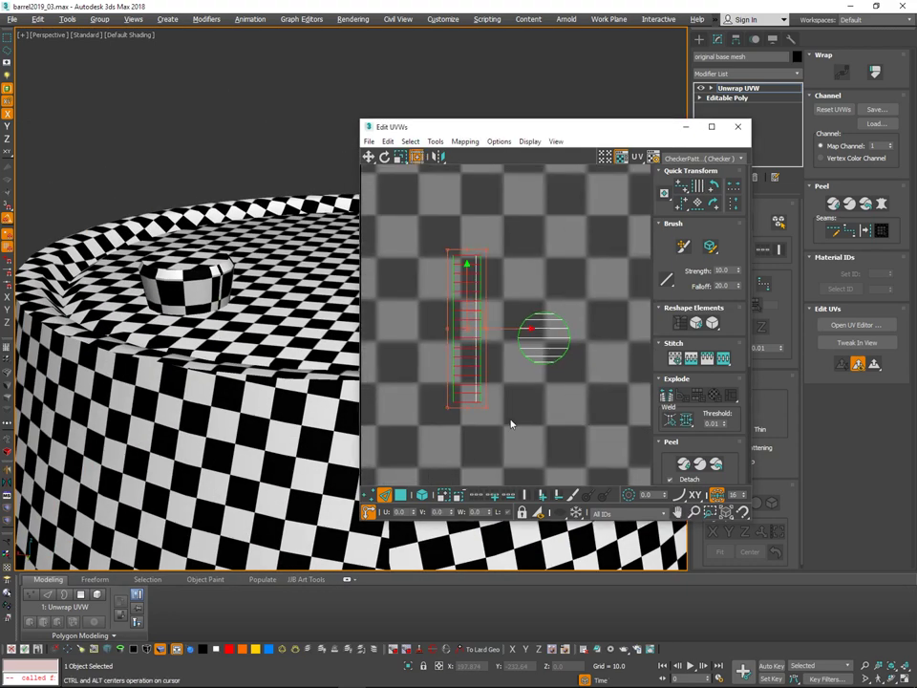
{"action": "left_click", "coordinate": [512, 423]}
Select all lengthwise edge loops of the barrel's large side island and straighten each one horizontally in place.
{"action": "middle_click_drag", "start_coordinate": [575, 356], "coordinate": [581, 436]}
{"action": "middle_click_drag", "start_coordinate": [514, 311], "coordinate": [602, 382]}
{"action": "middle_click_drag", "start_coordinate": [602, 382], "coordinate": [554, 449], "text": "ctrl+alt"}
{"action": "middle_click_drag", "start_coordinate": [463, 450], "coordinate": [450, 411]}
{"action": "middle_click_drag", "start_coordinate": [565, 254], "coordinate": [439, 432]}
{"action": "middle_click_drag", "start_coordinate": [561, 326], "coordinate": [614, 325]}
{"action": "scroll", "coordinate": [500, 263], "scroll_direction": "up", "scroll_amount": 4}
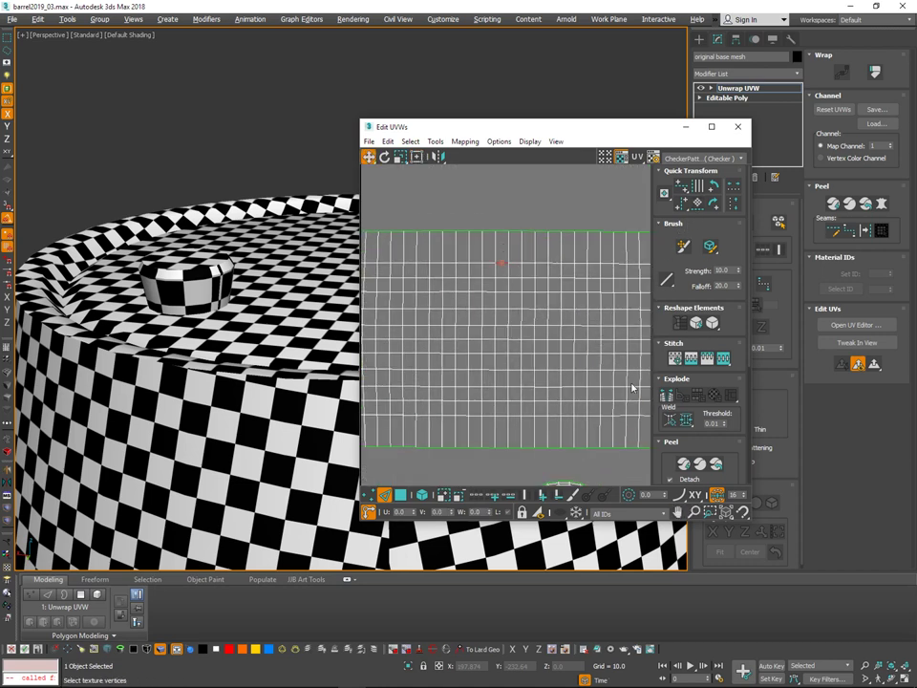
{"action": "left_click", "coordinate": [478, 498]}
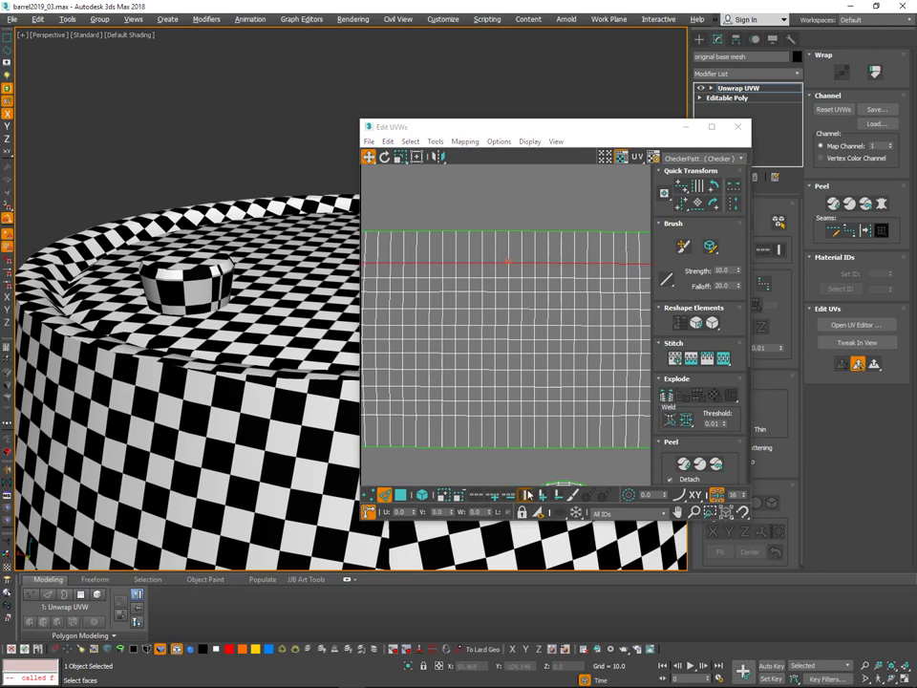
{"action": "left_click", "coordinate": [527, 495]}
{"action": "scroll", "coordinate": [562, 350], "scroll_direction": "down", "scroll_amount": 4}
{"action": "middle_click_drag", "start_coordinate": [553, 362], "coordinate": [522, 361]}
{"action": "left_click", "coordinate": [685, 188]}
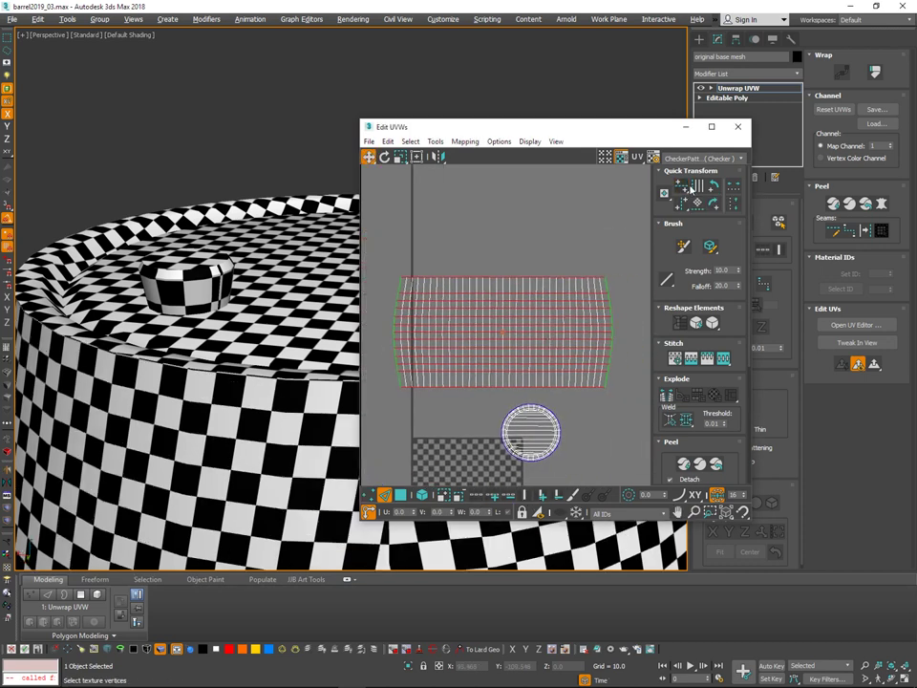
Compare the checker pattern on the barrel's side with and without the straightened loops by undoing and redoing the change.
{"action": "scroll", "coordinate": [290, 477], "scroll_direction": "down", "scroll_amount": 4}
{"action": "mouse_move", "coordinate": [289, 477]}
{"action": "middle_mouse_down", "text": "alt"}
{"action": "mouse_move", "coordinate": [321, 377]}
{"action": "mouse_move", "coordinate": [331, 274]}
{"action": "middle_mouse_up", "text": "alt"}
{"action": "key", "text": "ctrl+z"}
{"action": "key", "text": "ctrl+y"}
{"action": "middle_click_drag", "start_coordinate": [313, 520], "coordinate": [331, 430], "text": "alt"}
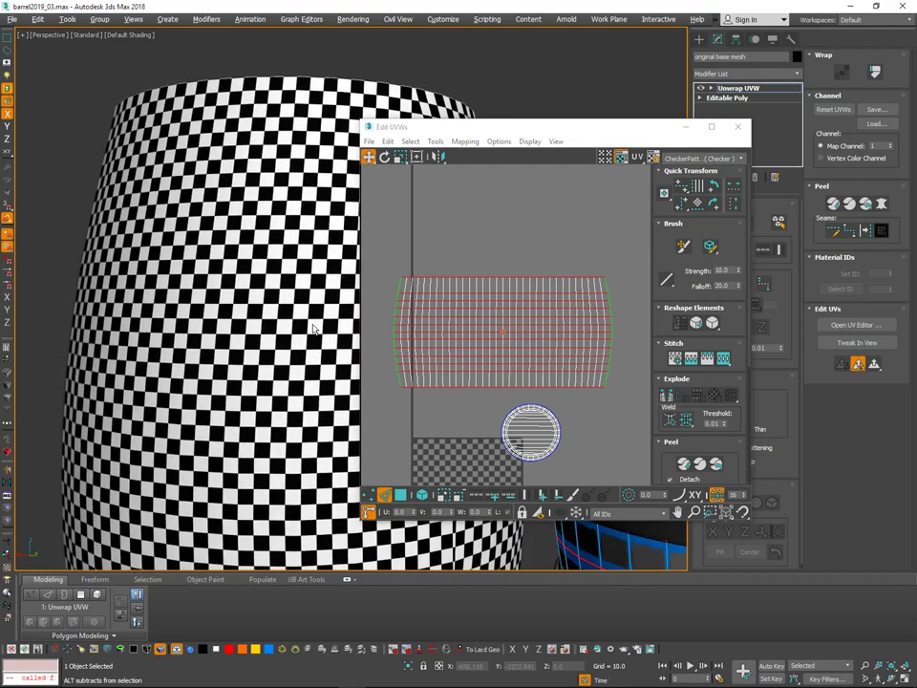
{"action": "scroll", "coordinate": [333, 478], "scroll_direction": "down", "scroll_amount": 2}
{"action": "key", "text": "ctrl+z"}
{"action": "key", "text": "ctrl+y"}
{"action": "key", "text": "ctrl+z"}
{"action": "key", "text": "ctrl+y"}
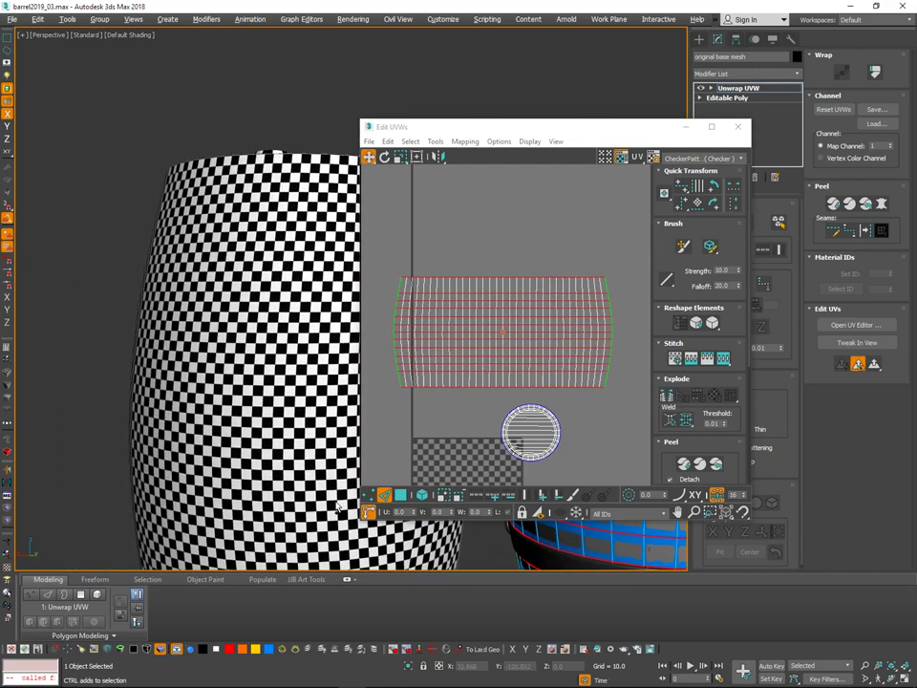
{"action": "middle_click_drag", "start_coordinate": [337, 501], "coordinate": [267, 483]}
{"action": "scroll", "coordinate": [644, 264], "scroll_direction": "up", "scroll_amount": 1}
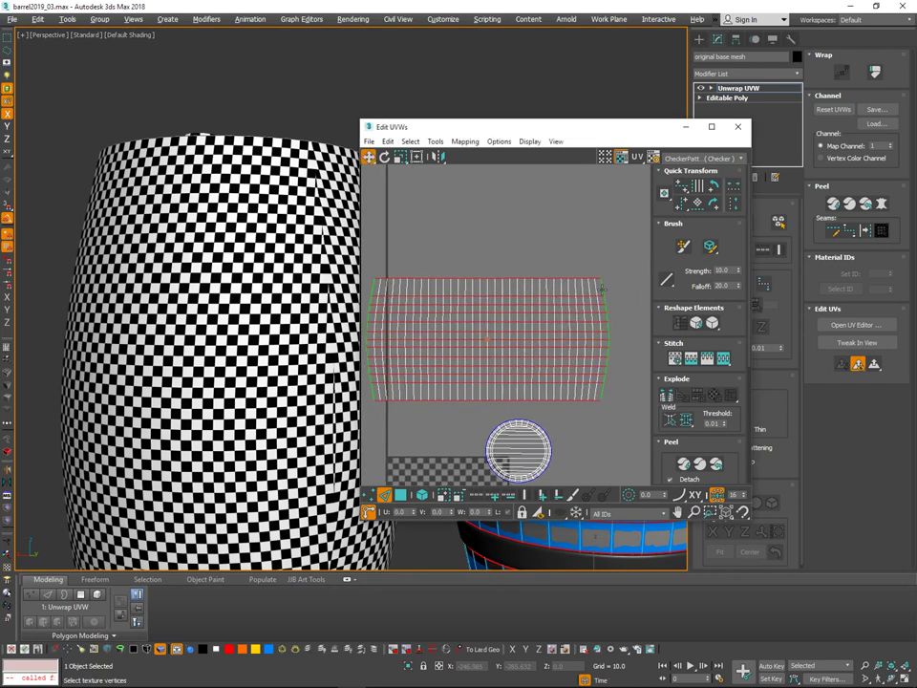
{"action": "left_click", "coordinate": [623, 290]}
{"action": "middle_click_drag", "start_coordinate": [272, 409], "coordinate": [296, 411]}
{"action": "mouse_move", "coordinate": [296, 411]}
{"action": "middle_mouse_down", "text": "alt"}
{"action": "mouse_move", "coordinate": [372, 415]}
{"action": "mouse_move", "coordinate": [77, 380]}
{"action": "mouse_move", "coordinate": [302, 425]}
{"action": "mouse_move", "coordinate": [291, 425]}
{"action": "middle_mouse_up", "text": "alt"}
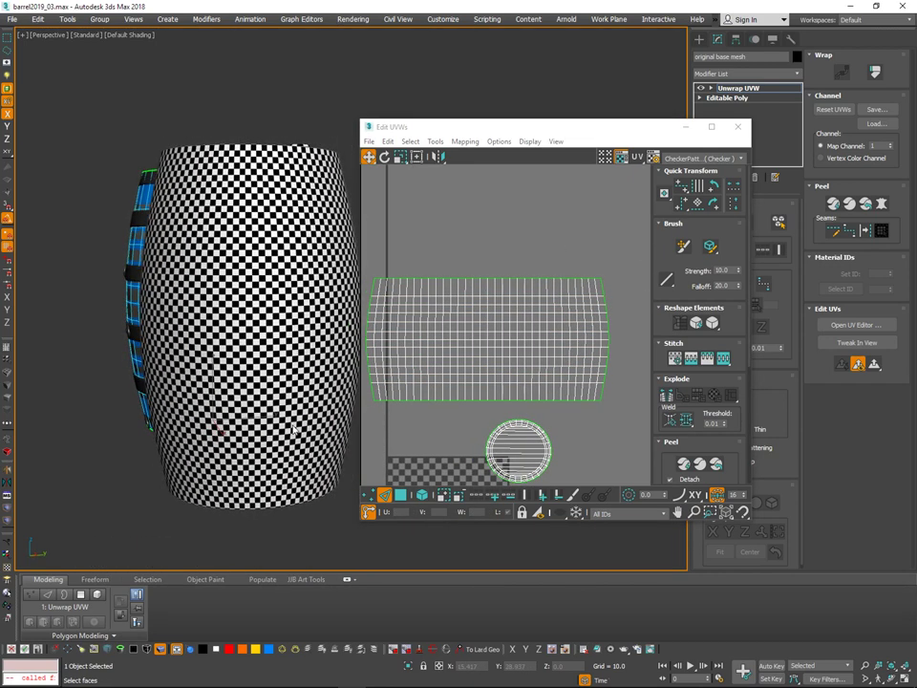
Relax all polygons of the barrel's side island by polygon angles with the boundary points kept fixed.
{"action": "middle_click_drag", "start_coordinate": [602, 317], "coordinate": [611, 329], "text": "ctrl+alt"}
{"action": "key", "text": "3"}
{"action": "left_click_drag", "start_coordinate": [622, 268], "coordinate": [346, 455]}
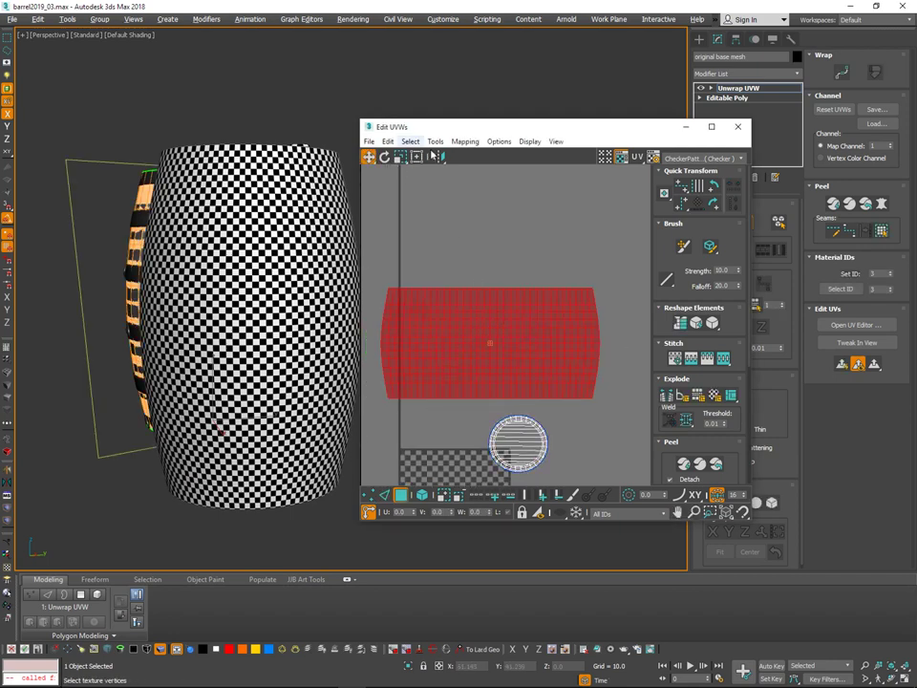
{"action": "left_click", "coordinate": [434, 141]}
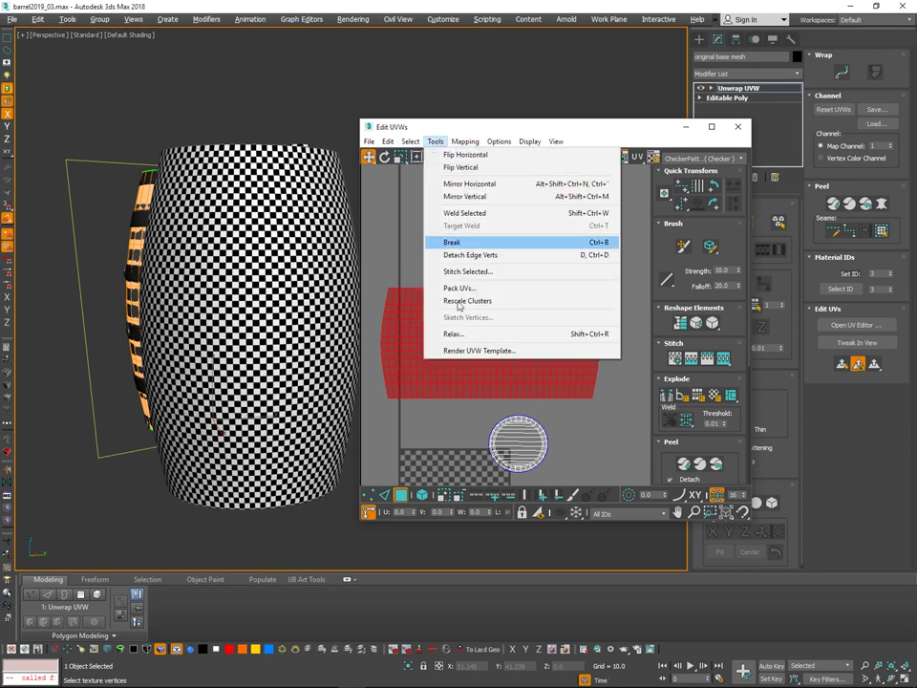
{"action": "left_click", "coordinate": [455, 333]}
{"action": "left_click_drag", "start_coordinate": [86, 84], "coordinate": [539, 176]}
{"action": "left_click", "coordinate": [593, 249]}
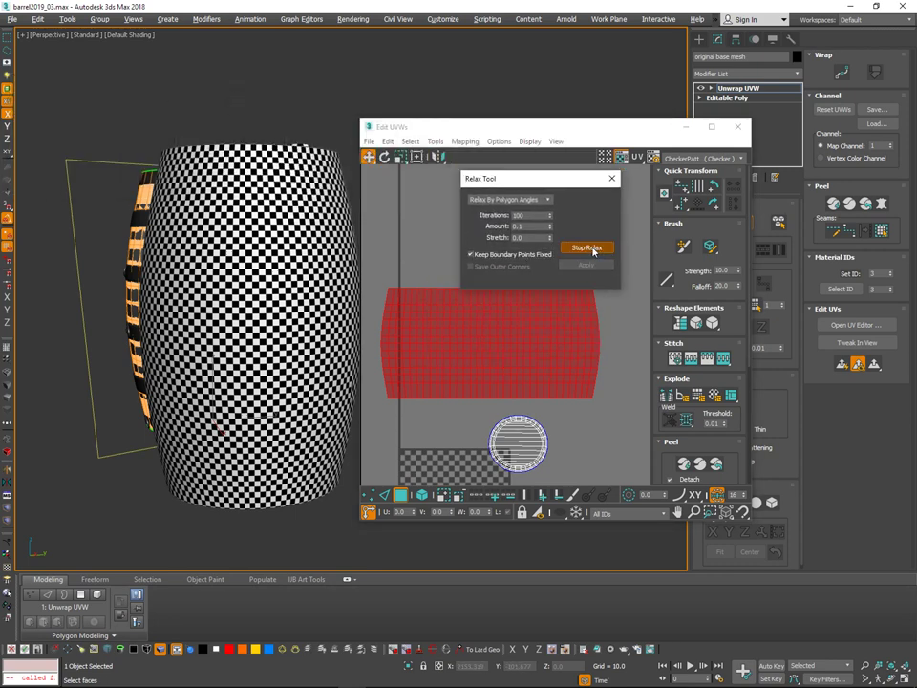
{"action": "left_click", "coordinate": [594, 251]}
Undo the relaxation of the barrel's side island and close the Relax tool.
{"action": "scroll", "coordinate": [604, 403], "scroll_direction": "up", "scroll_amount": 2}
{"action": "left_click", "coordinate": [622, 414]}
{"action": "key", "text": "ctrl+z"}
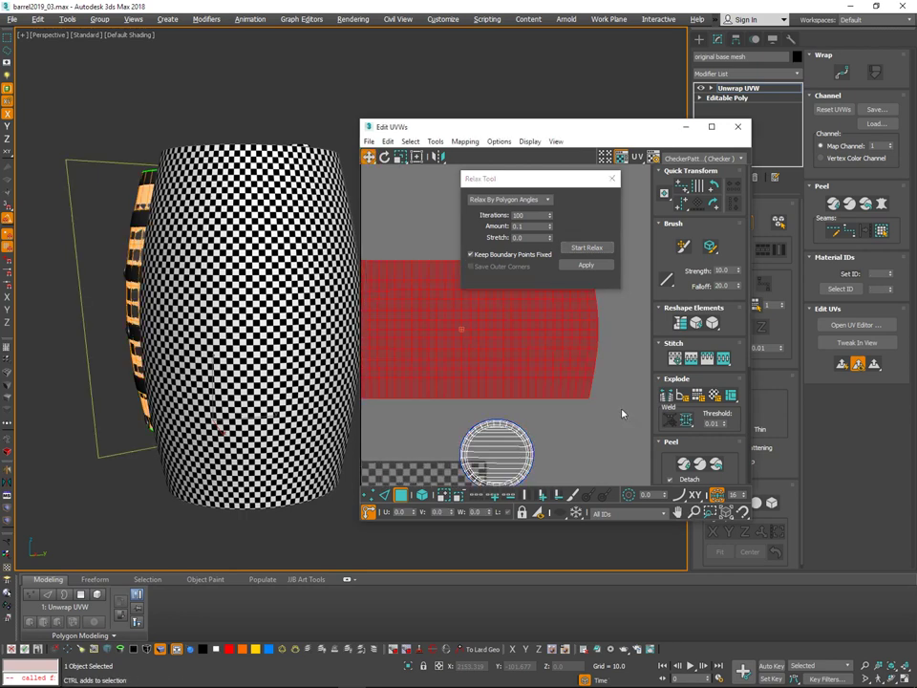
{"action": "key", "text": "ctrl+z"}
{"action": "key", "text": "ctrl+z"}
{"action": "middle_click_drag", "start_coordinate": [330, 361], "coordinate": [195, 369], "text": "alt"}
{"action": "left_click", "coordinate": [612, 179]}
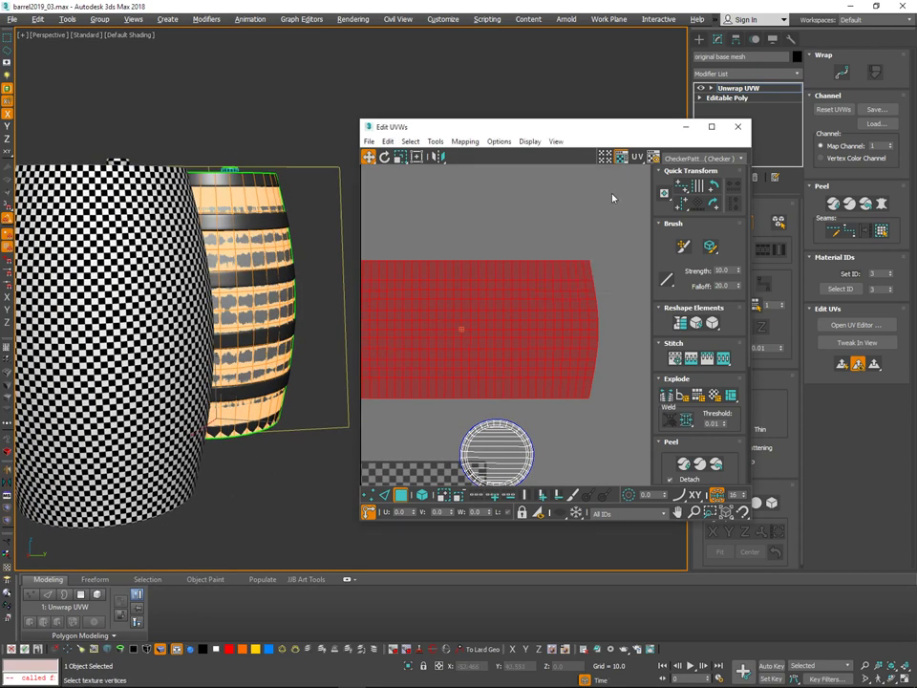
Maximize the UV editor and move the barrel's side island to the left, partly off the area above the checker tile.
{"action": "left_click", "coordinate": [614, 199]}
{"action": "scroll", "coordinate": [573, 320], "scroll_direction": "down", "scroll_amount": 1}
{"action": "scroll", "coordinate": [567, 342], "scroll_direction": "up", "scroll_amount": 3}
{"action": "middle_click_drag", "start_coordinate": [606, 344], "coordinate": [768, 325]}
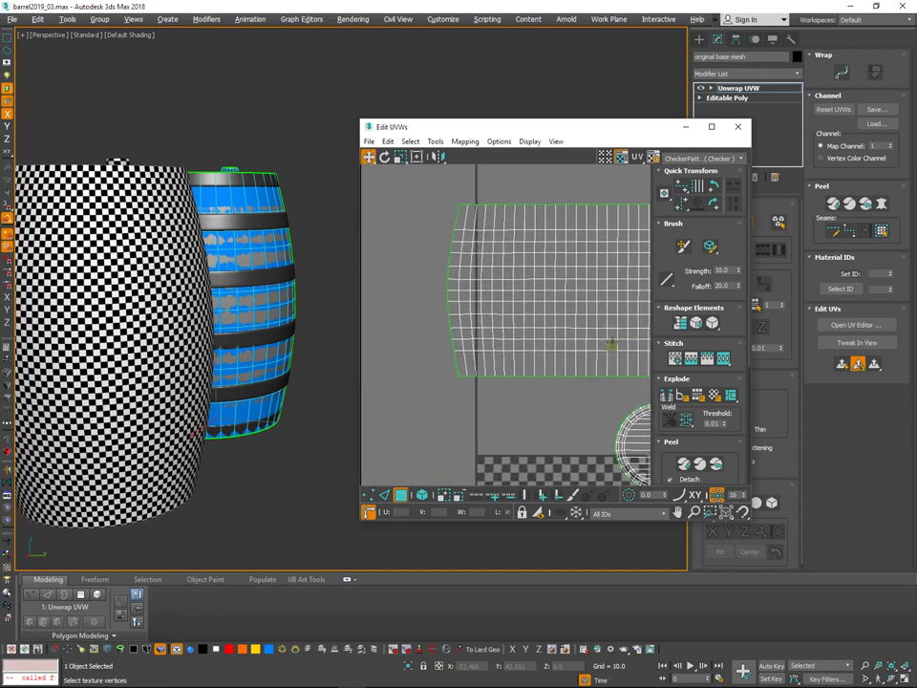
{"action": "middle_click_drag", "start_coordinate": [570, 346], "coordinate": [495, 346]}
{"action": "scroll", "coordinate": [495, 345], "scroll_direction": "down", "scroll_amount": 3}
{"action": "middle_click_drag", "start_coordinate": [604, 358], "coordinate": [619, 311]}
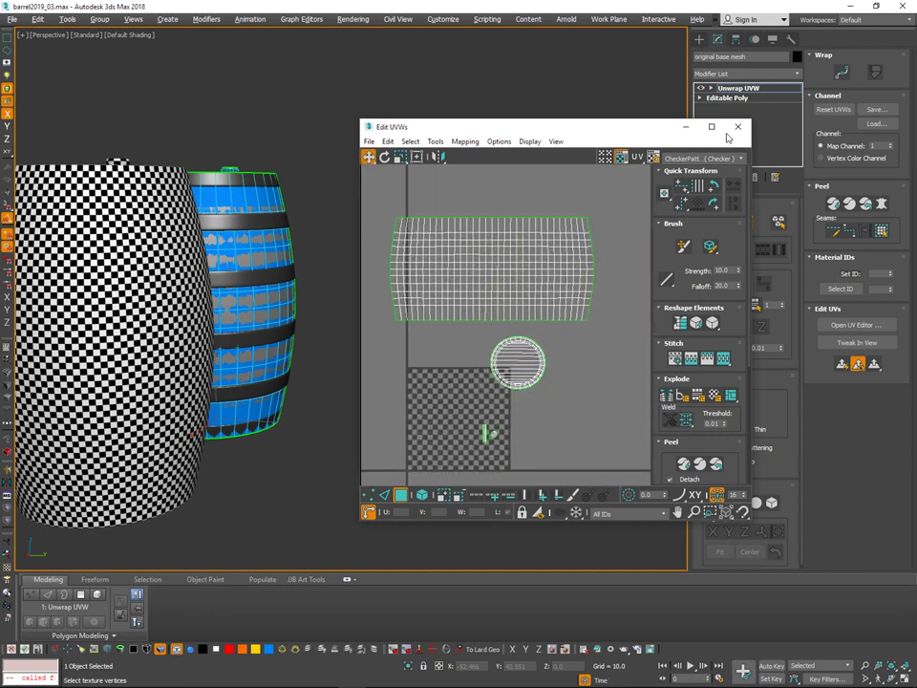
{"action": "left_click", "coordinate": [710, 126]}
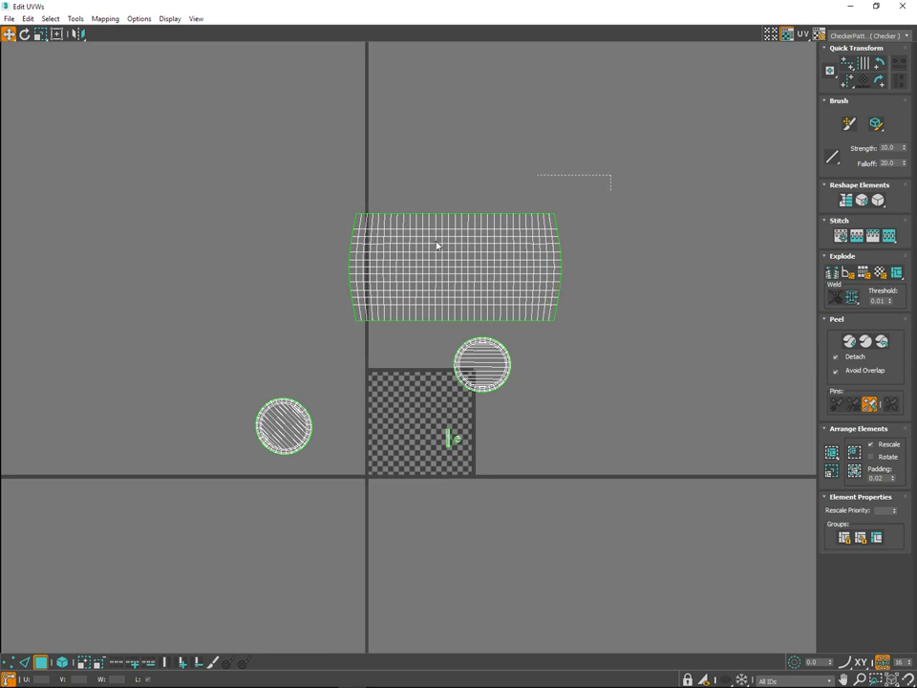
{"action": "left_click_drag", "start_coordinate": [322, 326], "coordinate": [321, 326]}
{"action": "left_click_drag", "start_coordinate": [491, 258], "coordinate": [372, 279]}
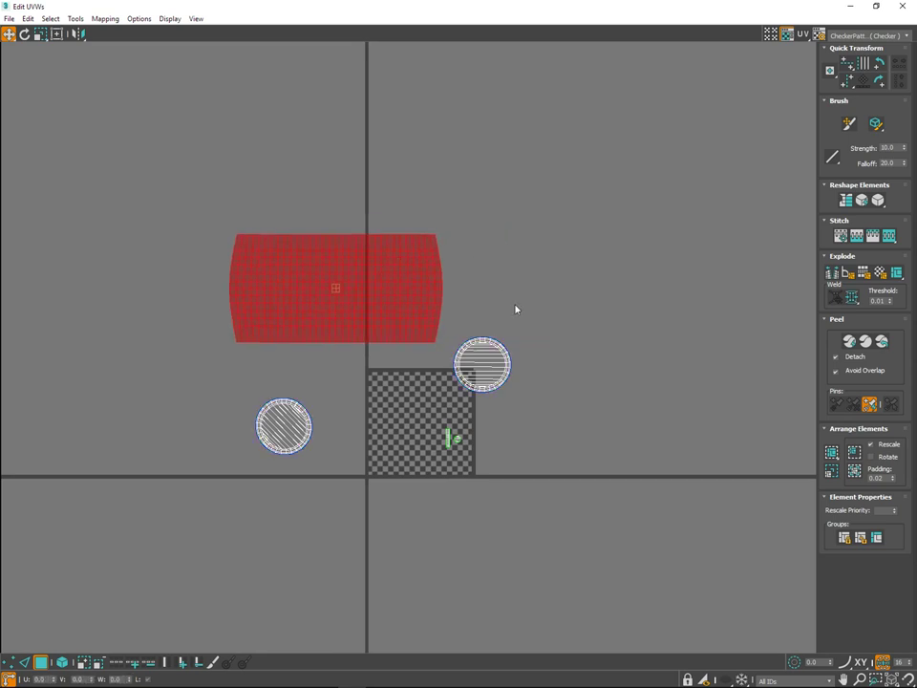
Move the lid island overlapping the checker tile left beneath the side island, and enable whole-element selection.
{"action": "left_click_drag", "start_coordinate": [447, 392], "coordinate": [446, 394]}
{"action": "scroll", "coordinate": [462, 369], "scroll_direction": "up", "scroll_amount": 3}
{"action": "left_click_drag", "start_coordinate": [471, 354], "coordinate": [207, 378]}
{"action": "left_click_drag", "start_coordinate": [153, 480], "coordinate": [144, 425]}
{"action": "key", "text": "ctrl+z"}
{"action": "key", "text": "4"}
{"action": "left_click", "coordinate": [195, 531]}
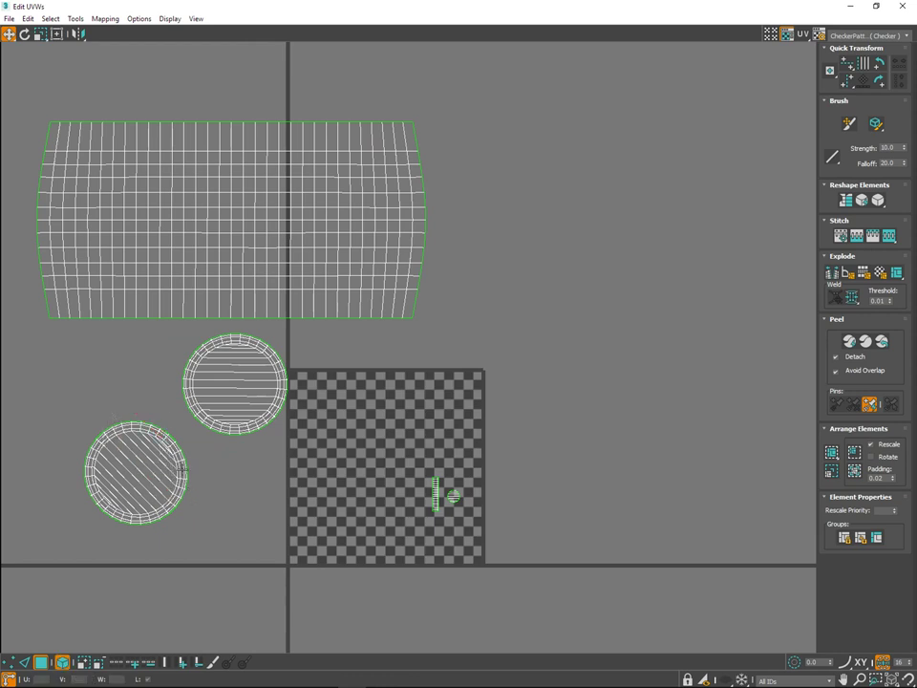
Move the lid island with diagonal planks up beside the other lid, beneath the barrel's side island.
{"action": "left_click", "coordinate": [142, 447]}
{"action": "middle_click_drag", "start_coordinate": [135, 534], "coordinate": [207, 511]}
{"action": "left_click_drag", "start_coordinate": [233, 452], "coordinate": [208, 366]}
{"action": "scroll", "coordinate": [286, 344], "scroll_direction": "up", "scroll_amount": 4}
{"action": "middle_click_drag", "start_coordinate": [296, 334], "coordinate": [375, 330]}
{"action": "scroll", "coordinate": [374, 331], "scroll_direction": "up", "scroll_amount": 1}
Rotate the left lid island until its diagonal planks run roughly horizontally, and clear the selection.
{"action": "key", "text": "e"}
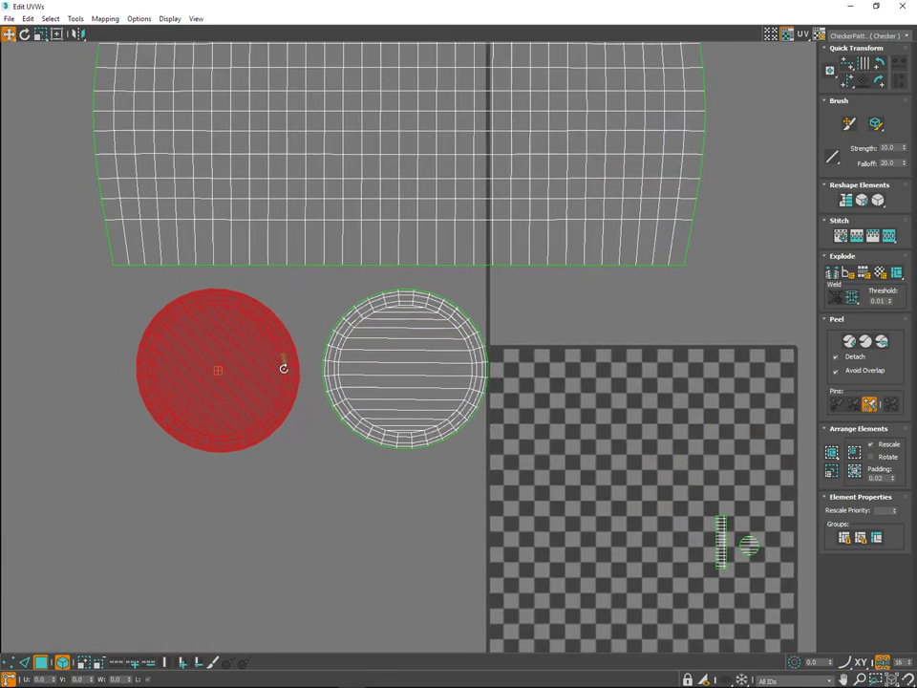
{"action": "left_click_drag", "start_coordinate": [284, 367], "coordinate": [298, 328]}
{"action": "left_click", "coordinate": [268, 470]}
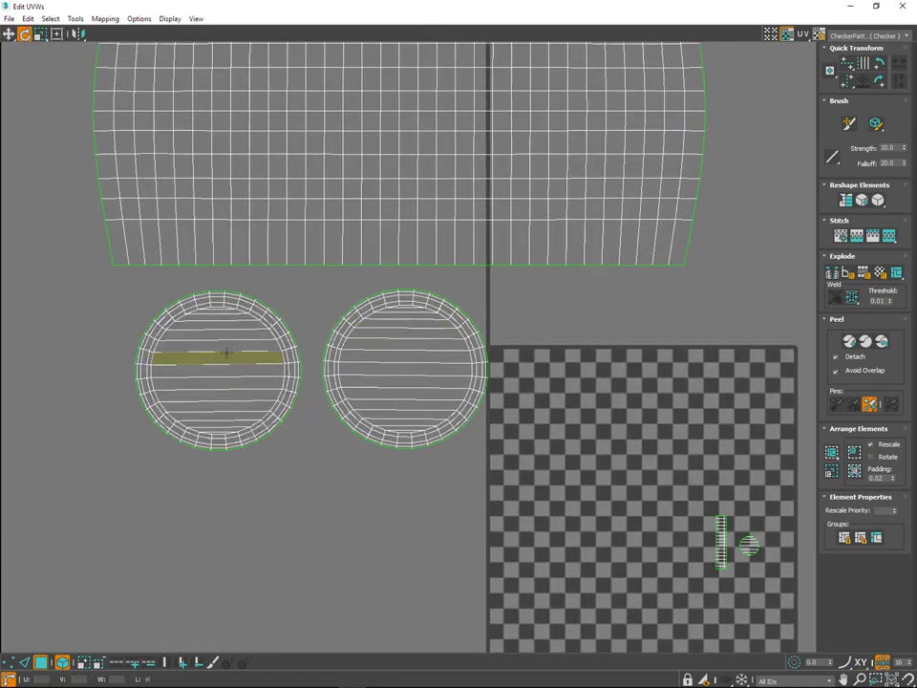
Disable whole-element selection and align the left lid island using one of its middle plank edges.
{"action": "scroll", "coordinate": [225, 355], "scroll_direction": "up", "scroll_amount": 2}
{"action": "key", "text": "2"}
{"action": "left_click", "coordinate": [220, 355]}
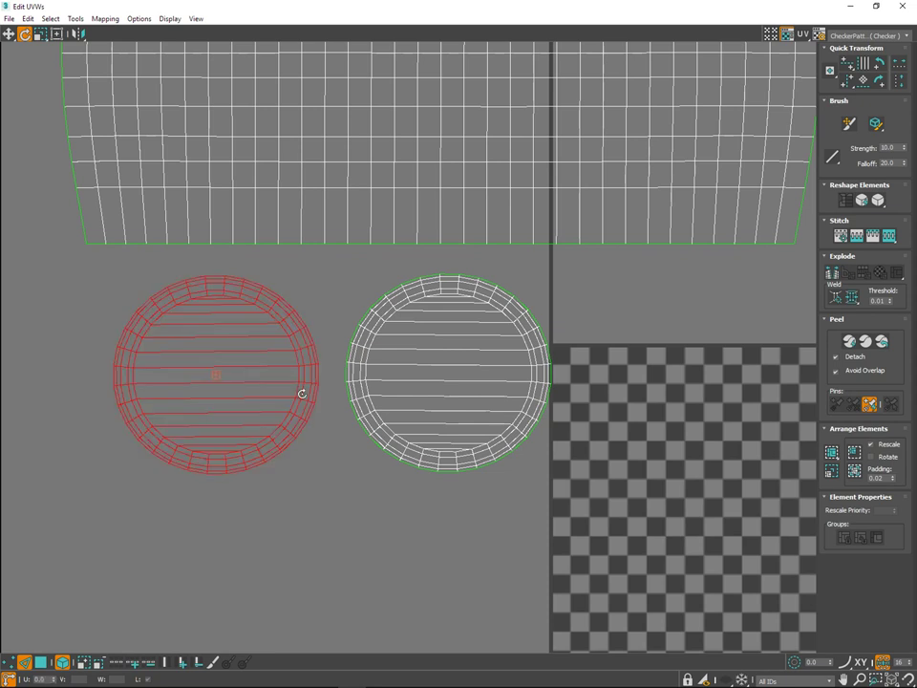
{"action": "middle_click_drag", "start_coordinate": [302, 391], "coordinate": [359, 394]}
{"action": "left_click", "coordinate": [280, 555]}
{"action": "key", "text": "4"}
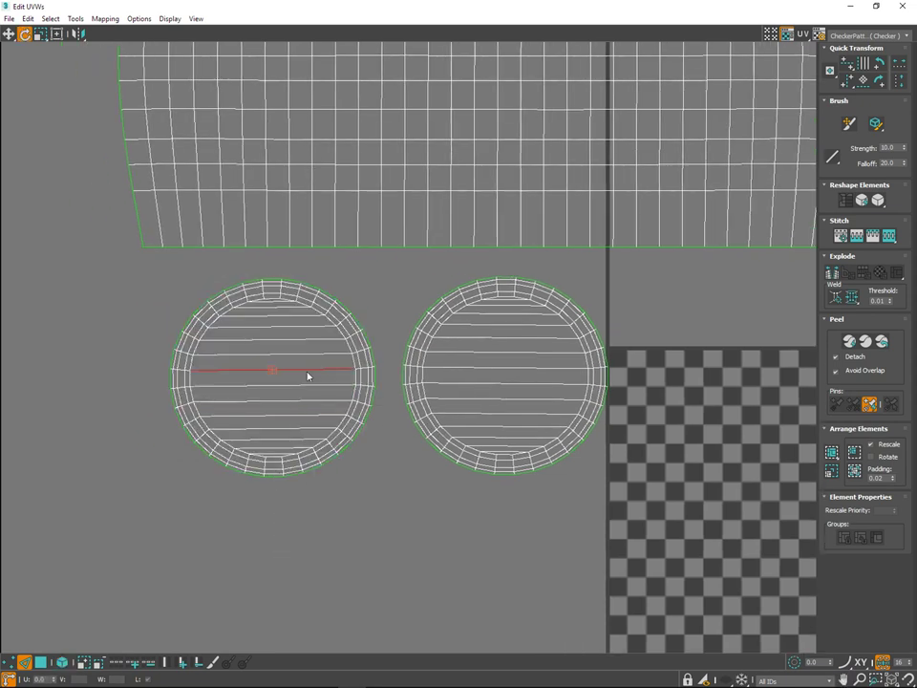
{"action": "middle_click_drag", "start_coordinate": [562, 424], "coordinate": [564, 425]}
{"action": "left_click", "coordinate": [867, 86]}
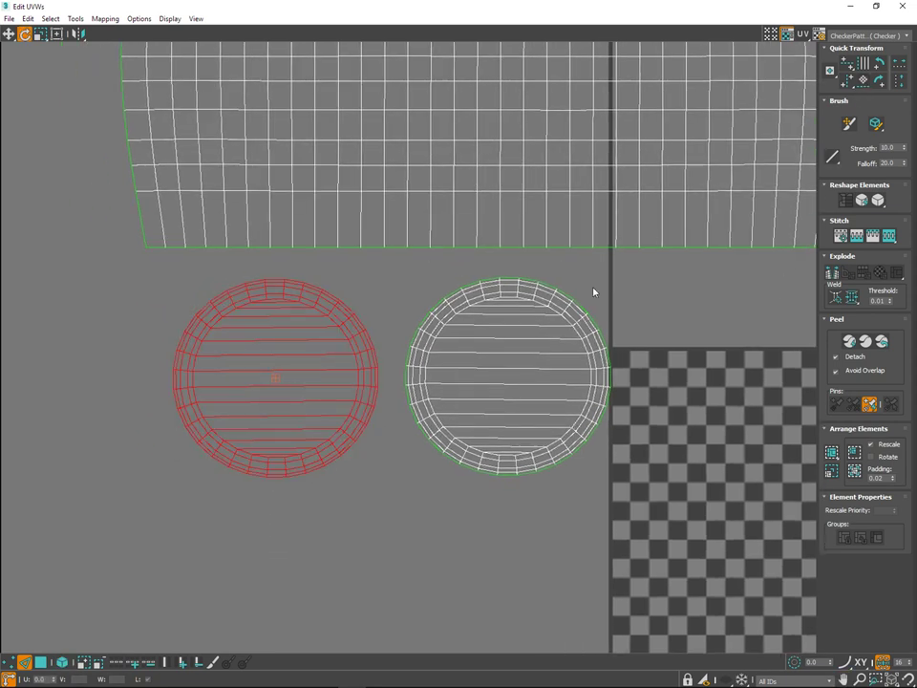
Try rotating the middle plank edge of the left lid island, and undo the rotation.
{"action": "left_click", "coordinate": [330, 525]}
{"action": "scroll", "coordinate": [312, 380], "scroll_direction": "up", "scroll_amount": 2}
{"action": "left_click_drag", "start_coordinate": [304, 364], "coordinate": [310, 376]}
{"action": "key", "text": "ctrl+z"}
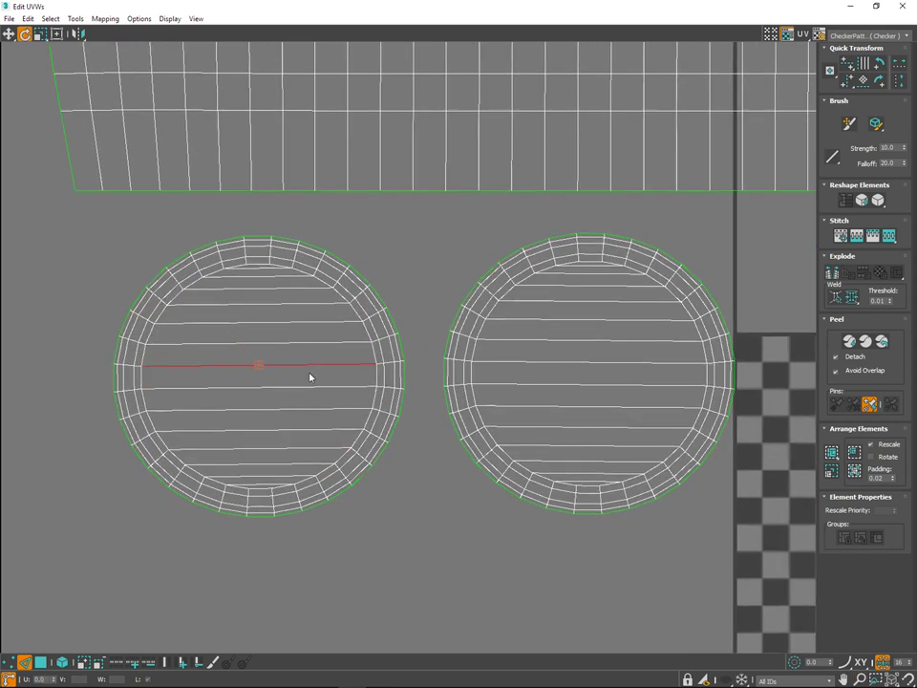
Align both lid islands in turn by their middle plank edges, using two neighbouring edges on the right lid.
{"action": "left_click", "coordinate": [861, 84]}
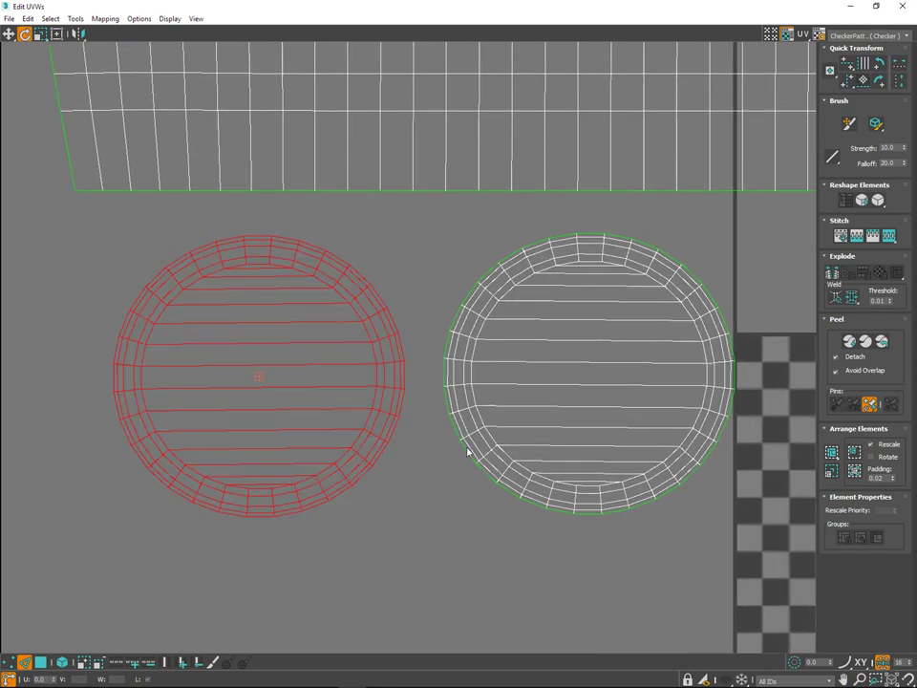
{"action": "left_click", "coordinate": [446, 500]}
{"action": "left_click", "coordinate": [583, 386]}
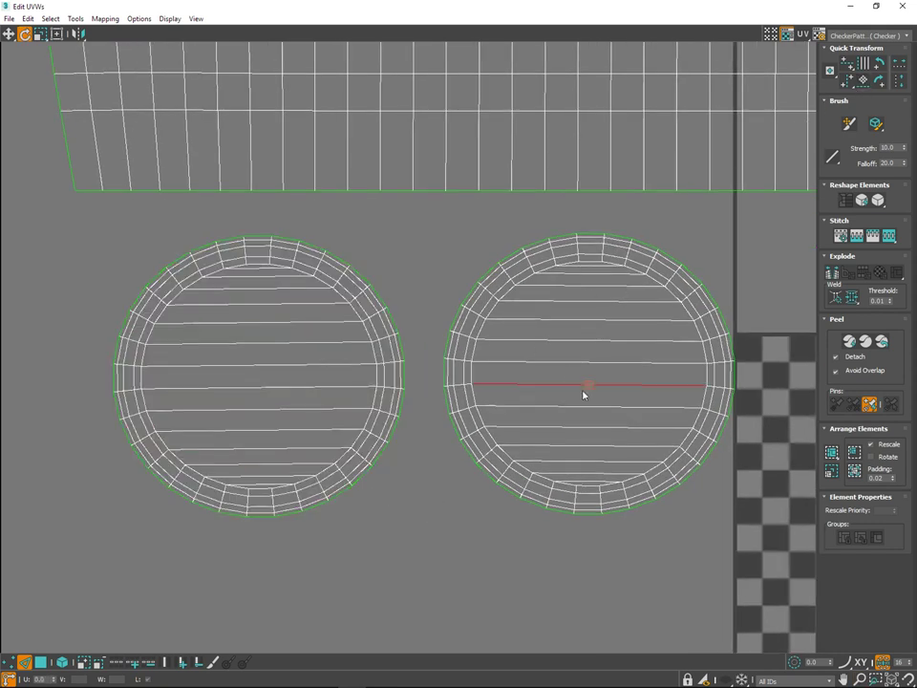
{"action": "left_click", "coordinate": [867, 85]}
{"action": "left_click", "coordinate": [406, 538]}
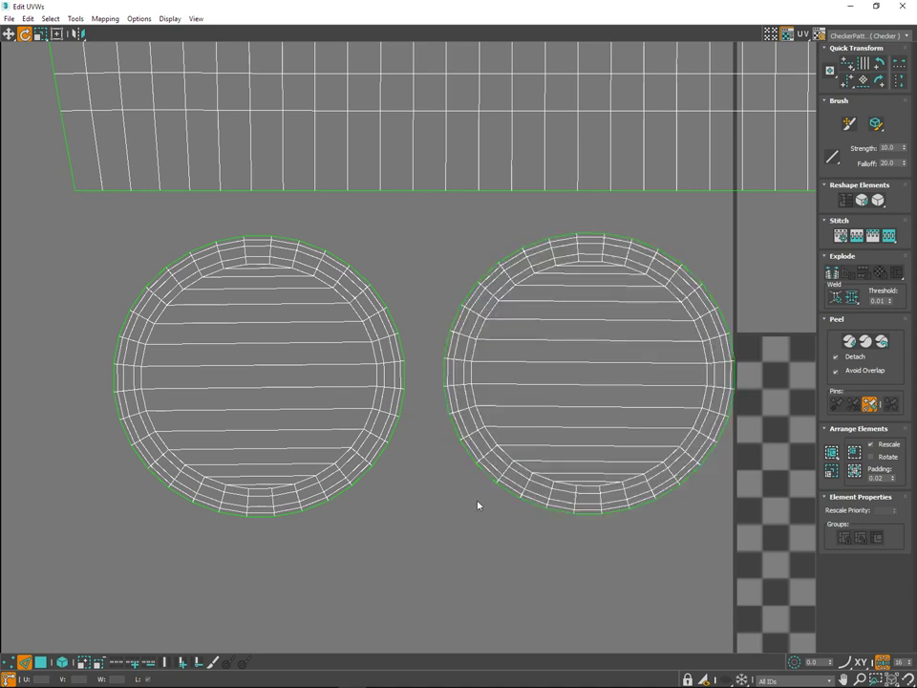
{"action": "left_click", "coordinate": [592, 363]}
{"action": "left_click", "coordinate": [867, 85]}
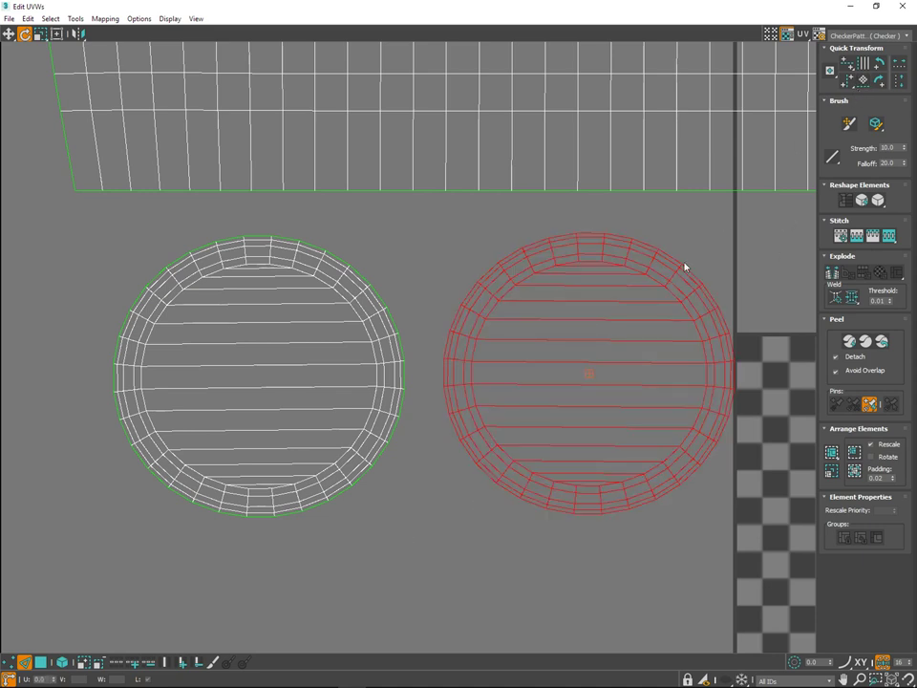
Restore the UV editor to a smaller floating window, toggle angle snapping, and bring the right lid island into view.
{"action": "left_click_drag", "start_coordinate": [543, 13], "coordinate": [538, 46]}
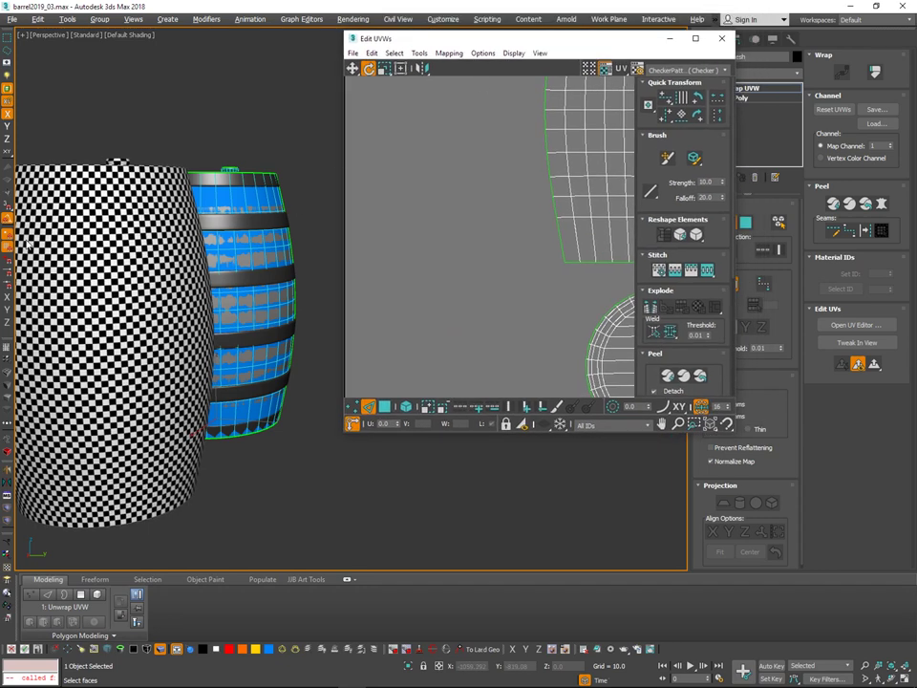
{"action": "left_click", "coordinate": [7, 219]}
{"action": "middle_click_drag", "start_coordinate": [385, 279], "coordinate": [358, 279]}
{"action": "middle_click_drag", "start_coordinate": [557, 224], "coordinate": [413, 146]}
{"action": "scroll", "coordinate": [416, 162], "scroll_direction": "down", "scroll_amount": 3}
{"action": "middle_click_drag", "start_coordinate": [453, 292], "coordinate": [355, 344]}
{"action": "scroll", "coordinate": [450, 376], "scroll_direction": "up", "scroll_amount": 3}
{"action": "left_click", "coordinate": [449, 377]}
{"action": "scroll", "coordinate": [468, 287], "scroll_direction": "up", "scroll_amount": 3}
{"action": "middle_click_drag", "start_coordinate": [482, 191], "coordinate": [483, 221]}
Align the right lid island with diagonal planks to horizontal using its middle plank edge.
{"action": "left_click", "coordinate": [492, 237]}
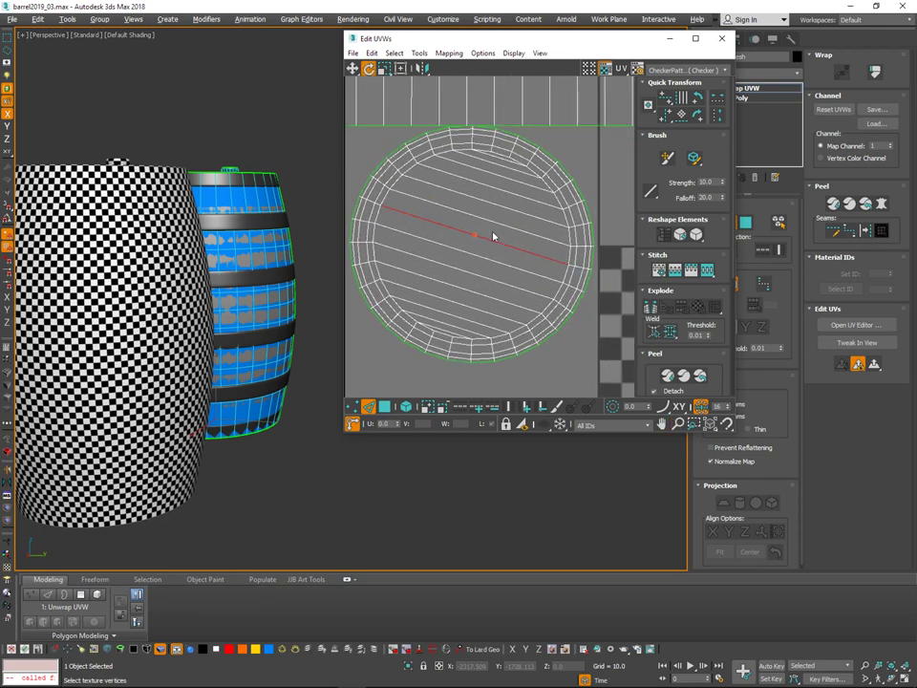
{"action": "left_click", "coordinate": [684, 117]}
{"action": "key", "text": "ctrl+z"}
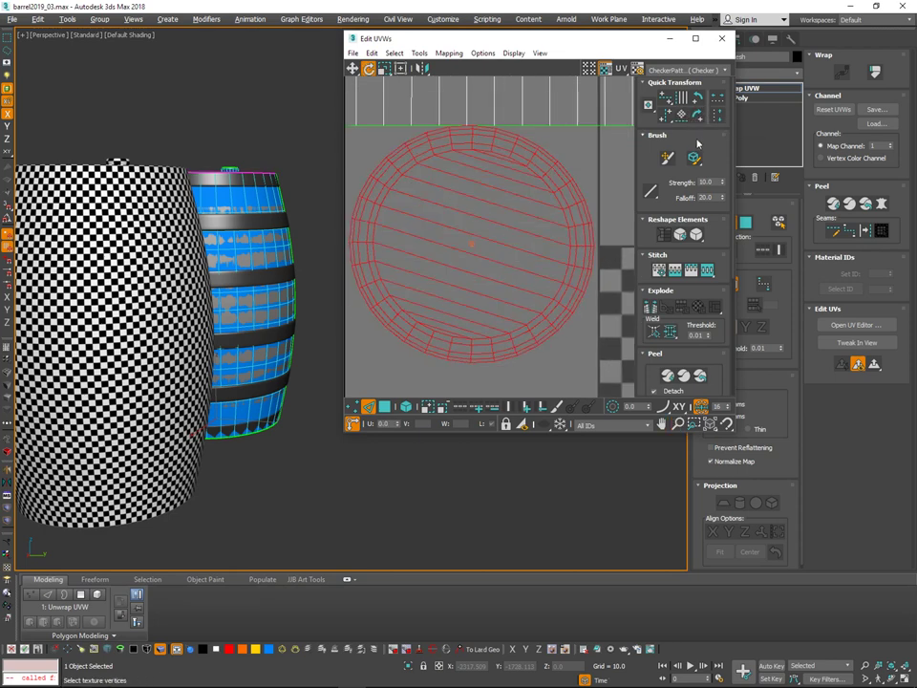
{"action": "left_click", "coordinate": [486, 251]}
{"action": "left_click", "coordinate": [485, 238]}
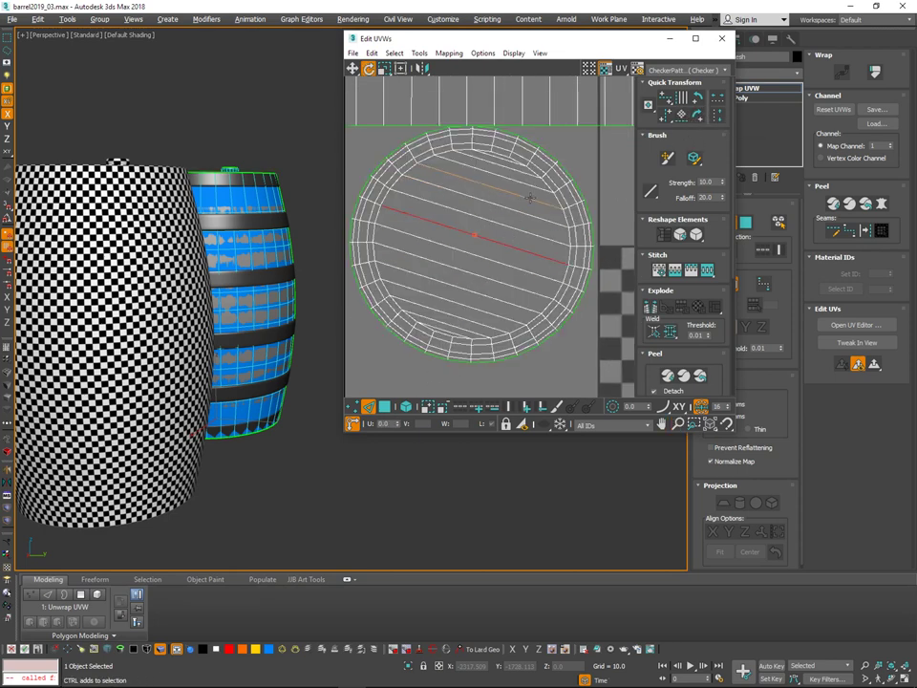
{"action": "left_click", "coordinate": [681, 118]}
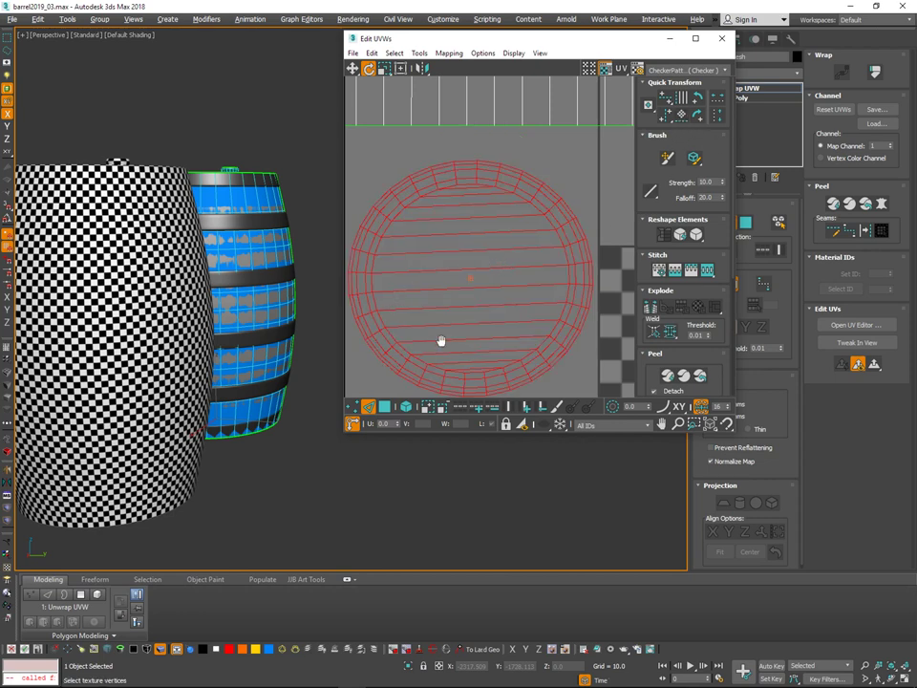
Select the whole left lid island by its faces and rotate it about -0.92 degrees to level its planks.
{"action": "middle_click_drag", "start_coordinate": [441, 341], "coordinate": [478, 289]}
{"action": "scroll", "coordinate": [478, 288], "scroll_direction": "down", "scroll_amount": 2}
{"action": "middle_click_drag", "start_coordinate": [418, 354], "coordinate": [480, 352]}
{"action": "left_click", "coordinate": [509, 149]}
{"action": "key", "text": "3"}
{"action": "double_click", "coordinate": [432, 221]}
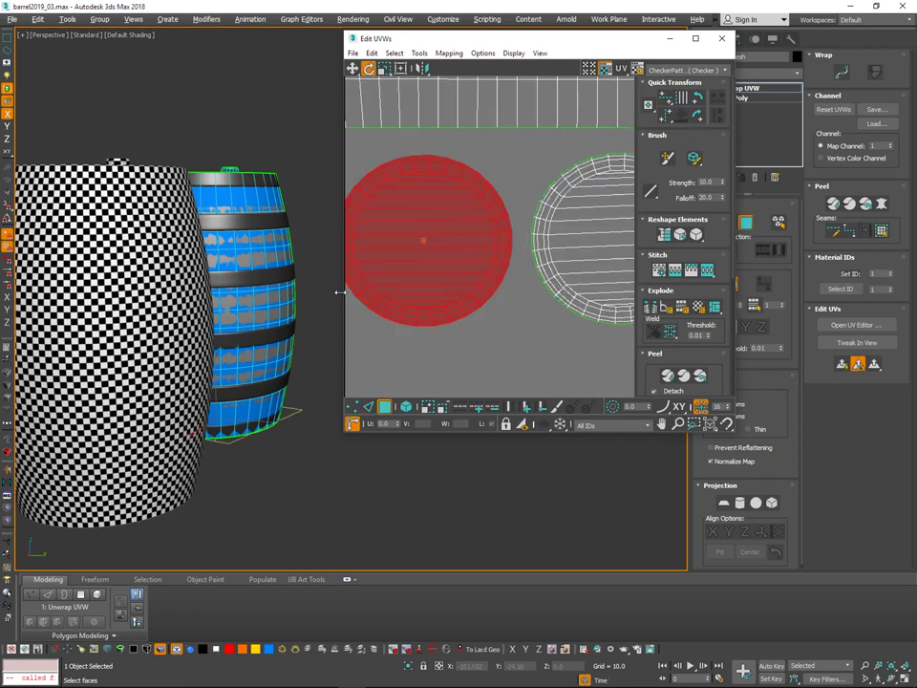
{"action": "middle_click_drag", "start_coordinate": [464, 216], "coordinate": [506, 210]}
{"action": "scroll", "coordinate": [543, 227], "scroll_direction": "up", "scroll_amount": 2}
{"action": "left_click_drag", "start_coordinate": [548, 231], "coordinate": [545, 211]}
{"action": "left_click", "coordinate": [9, 218]}
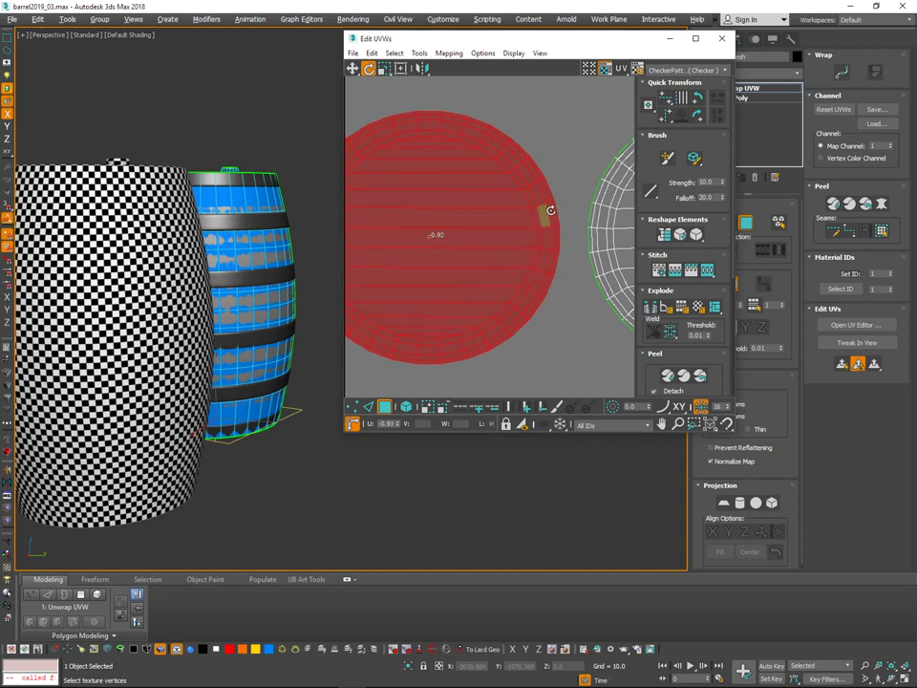
Reselect all faces of the left lid island and fine-tune its rotation by about -0.14 degrees.
{"action": "middle_click_drag", "start_coordinate": [556, 298], "coordinate": [541, 281]}
{"action": "left_click", "coordinate": [523, 305]}
{"action": "scroll", "coordinate": [528, 290], "scroll_direction": "down", "scroll_amount": 2}
{"action": "left_click", "coordinate": [469, 278]}
{"action": "scroll", "coordinate": [514, 239], "scroll_direction": "up", "scroll_amount": 1}
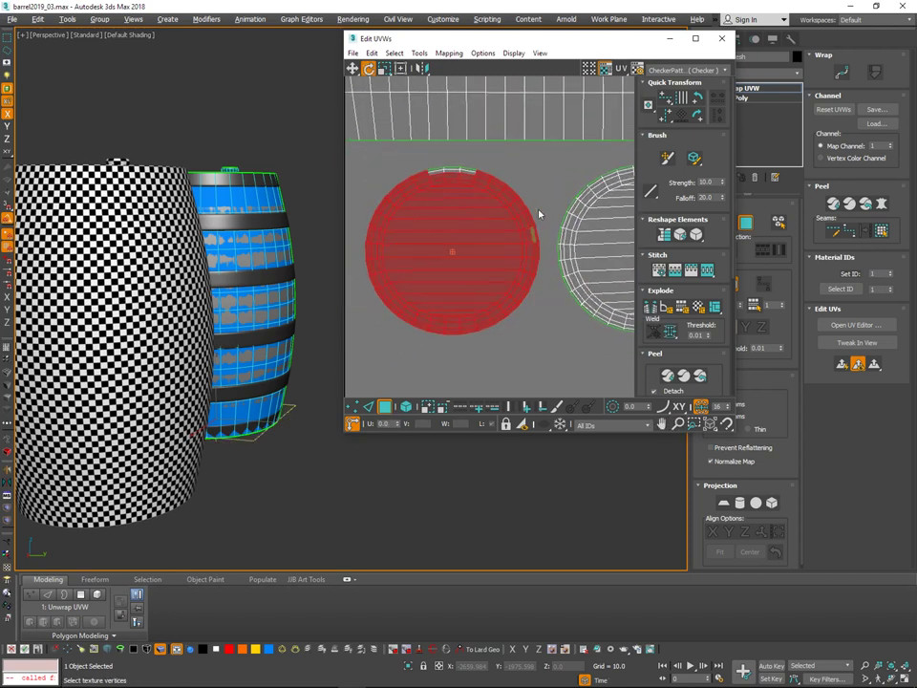
{"action": "left_click_drag", "start_coordinate": [344, 280], "coordinate": [342, 284], "text": "ctrl"}
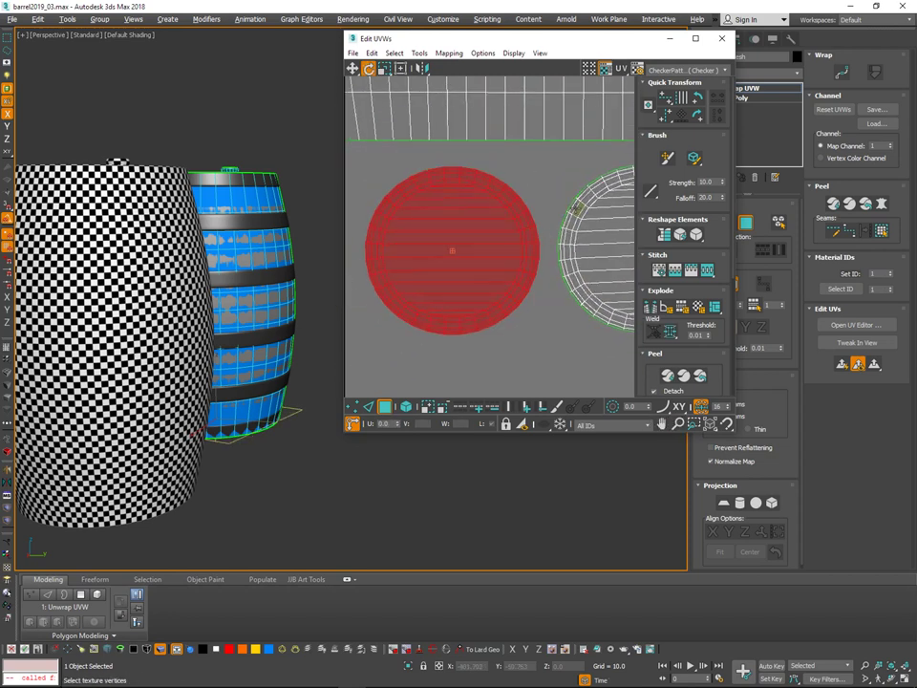
{"action": "scroll", "coordinate": [559, 217], "scroll_direction": "up", "scroll_amount": 2}
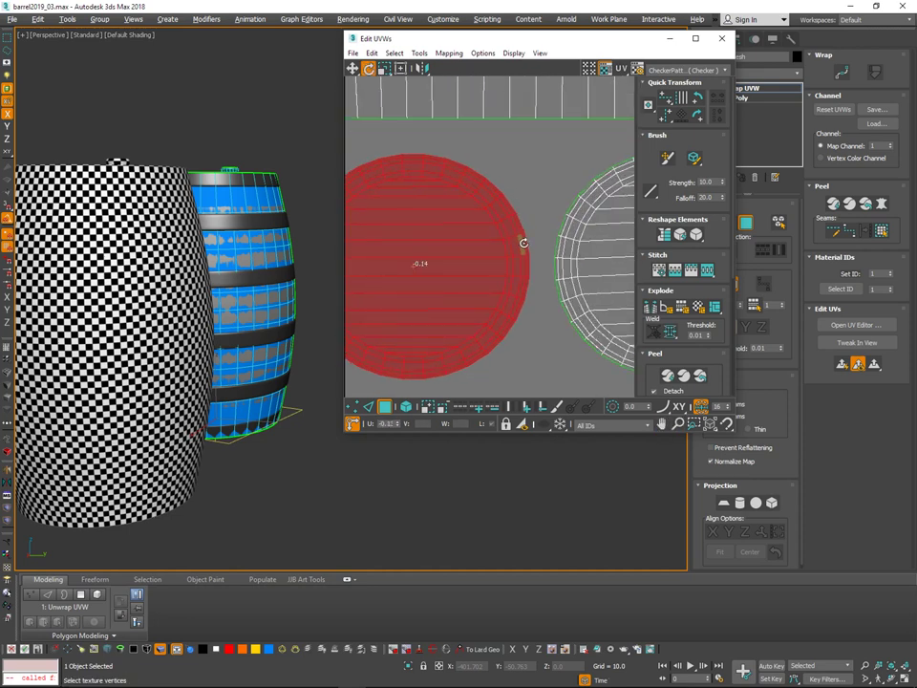
Select the right lid island and rotate it slightly until its planks run horizontally, and clear the selection.
{"action": "scroll", "coordinate": [587, 325], "scroll_direction": "down", "scroll_amount": 2}
{"action": "middle_click_drag", "start_coordinate": [626, 307], "coordinate": [549, 274]}
{"action": "left_click", "coordinate": [560, 174]}
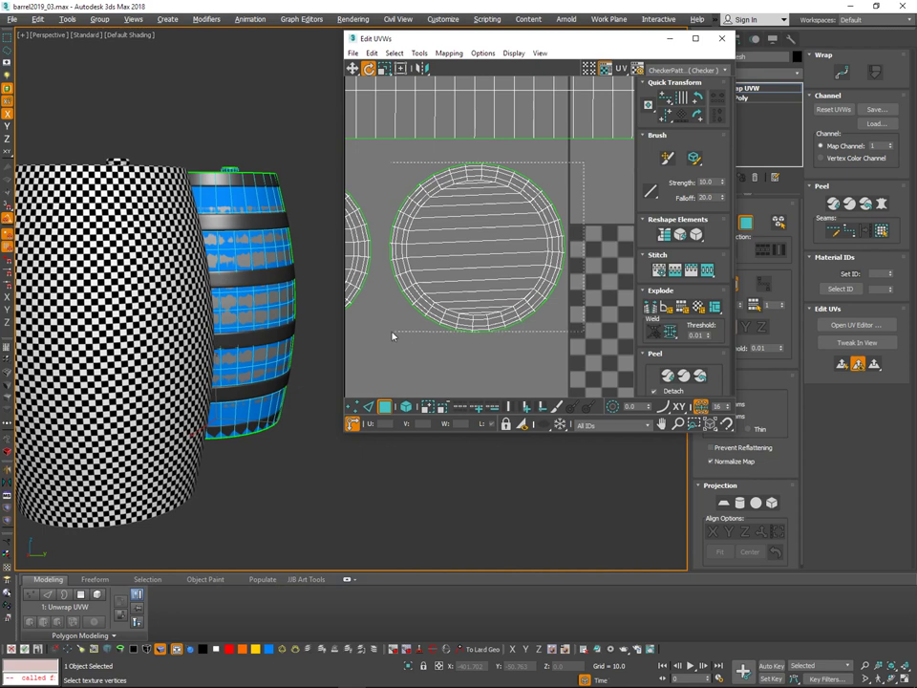
{"action": "left_click_drag", "start_coordinate": [392, 335], "coordinate": [391, 333]}
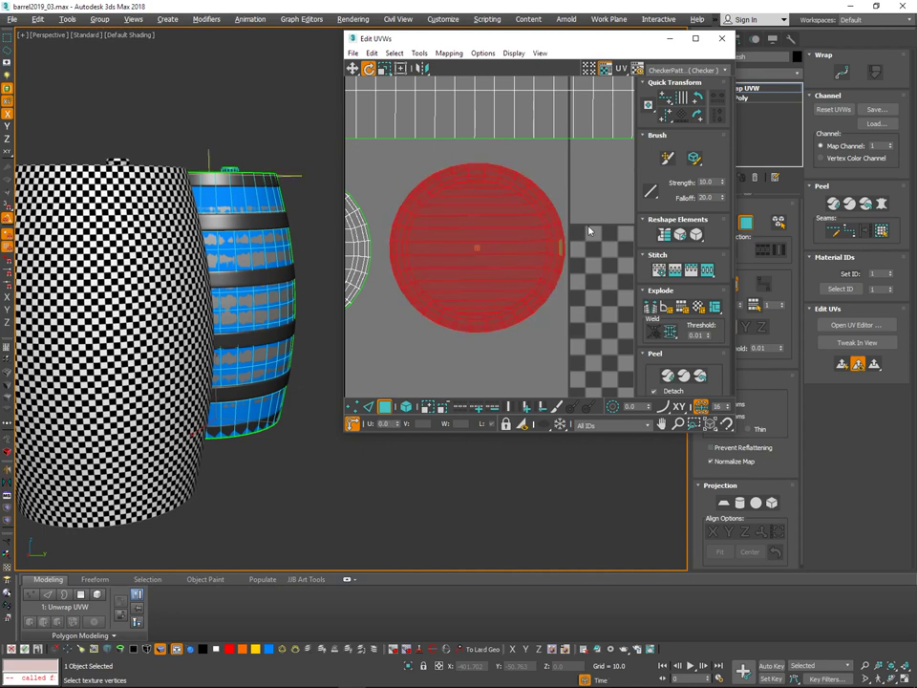
{"action": "left_click", "coordinate": [545, 328]}
Examine the overall island layout and the small bung islands over the checker tile.
{"action": "scroll", "coordinate": [559, 321], "scroll_direction": "down", "scroll_amount": 3}
{"action": "middle_click_drag", "start_coordinate": [566, 317], "coordinate": [570, 284]}
{"action": "scroll", "coordinate": [528, 342], "scroll_direction": "down", "scroll_amount": 3}
{"action": "middle_click_drag", "start_coordinate": [577, 353], "coordinate": [457, 341]}
{"action": "middle_click_drag", "start_coordinate": [575, 266], "coordinate": [559, 219]}
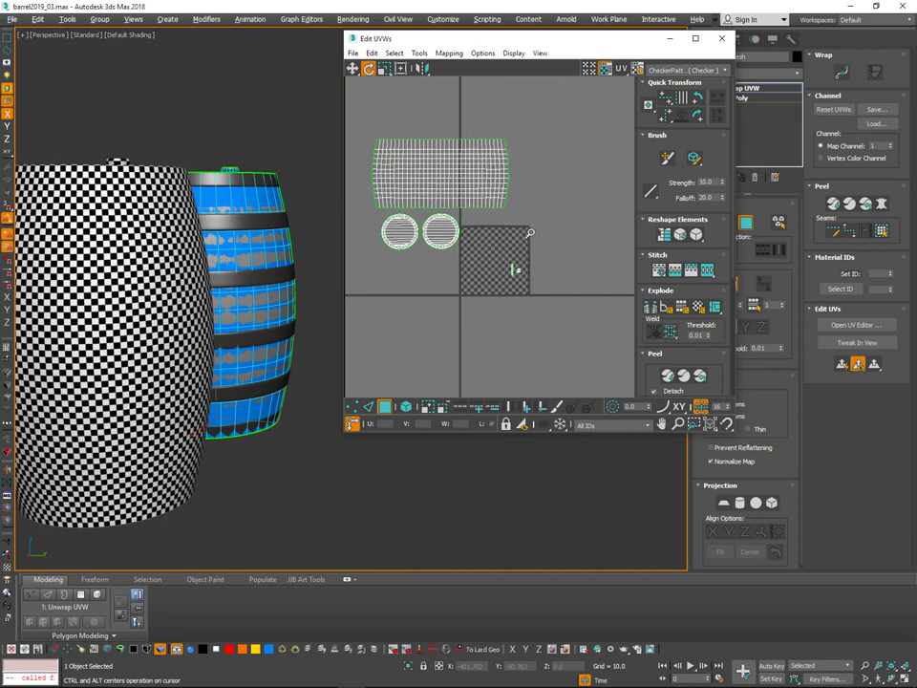
{"action": "scroll", "coordinate": [554, 269], "scroll_direction": "up", "scroll_amount": 3}
{"action": "scroll", "coordinate": [521, 257], "scroll_direction": "up", "scroll_amount": 2}
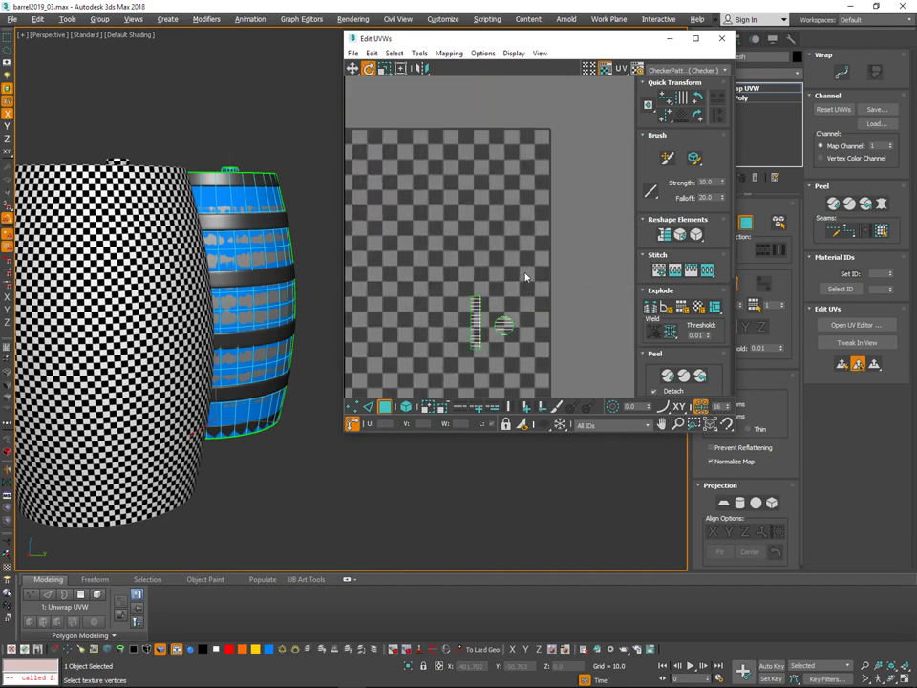
{"action": "scroll", "coordinate": [530, 275], "scroll_direction": "down", "scroll_amount": 2}
{"action": "scroll", "coordinate": [526, 268], "scroll_direction": "down", "scroll_amount": 2}
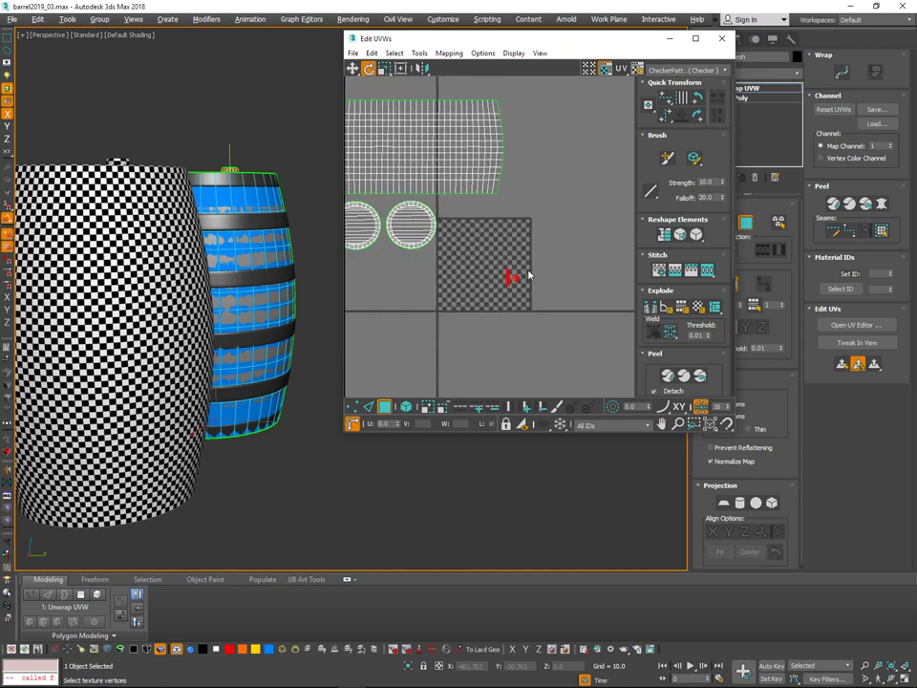
Dock the UV editor to half the screen and frame all the islands in it.
{"action": "key", "text": "super+Left"}
{"action": "scroll", "coordinate": [161, 323], "scroll_direction": "down", "scroll_amount": 1}
{"action": "middle_click_drag", "start_coordinate": [161, 322], "coordinate": [257, 328]}
{"action": "scroll", "coordinate": [257, 328], "scroll_direction": "down", "scroll_amount": 1}
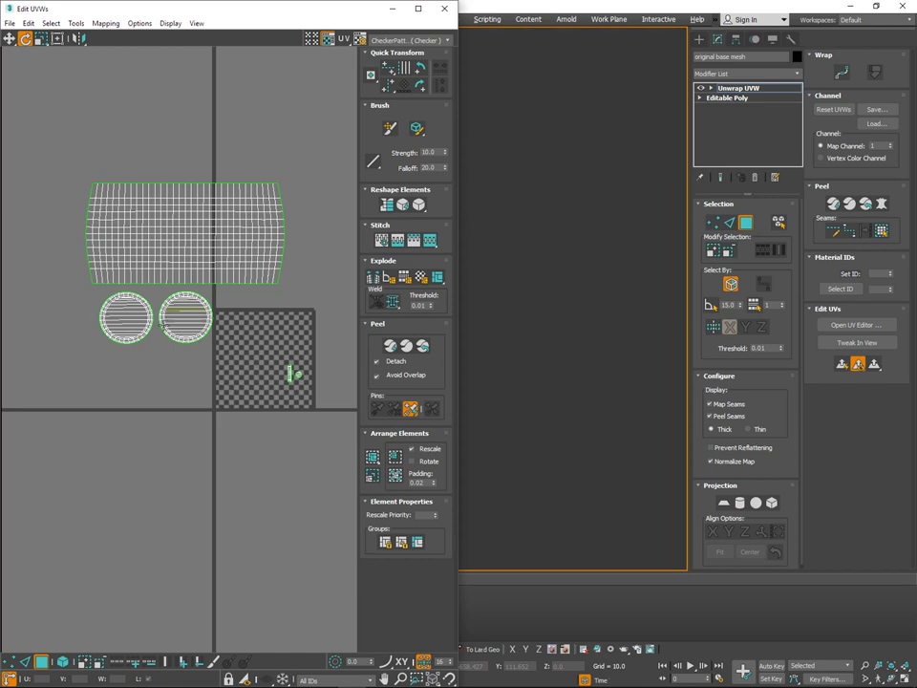
Turn on whole-element selection and select both lid islands.
{"action": "scroll", "coordinate": [191, 315], "scroll_direction": "up", "scroll_amount": 3}
{"action": "left_click_drag", "start_coordinate": [145, 291], "coordinate": [134, 293]}
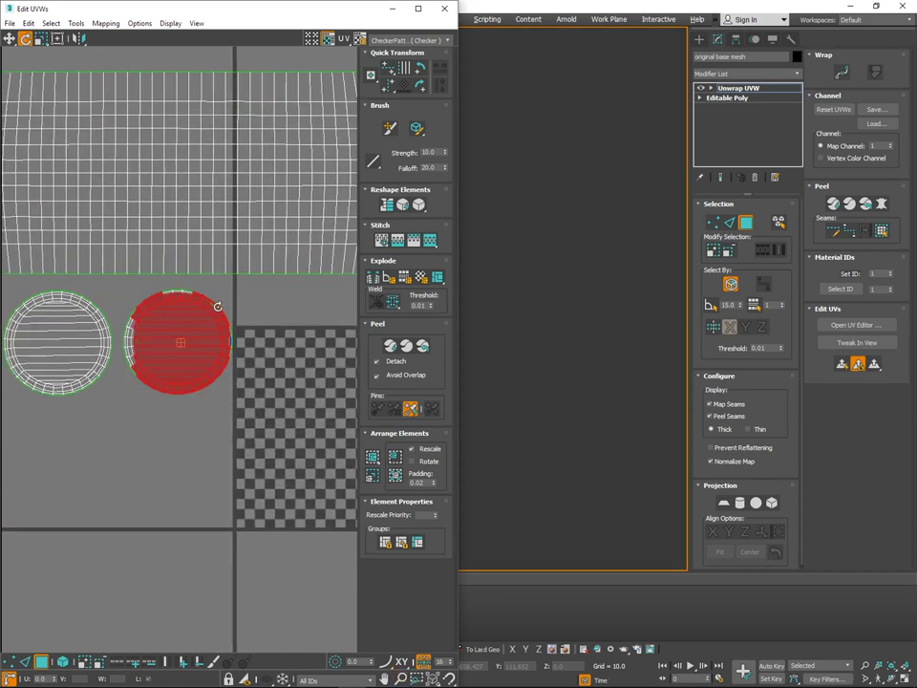
{"action": "key", "text": "4"}
{"action": "left_click", "coordinate": [244, 297]}
{"action": "left_click_drag", "start_coordinate": [243, 297], "coordinate": [17, 398]}
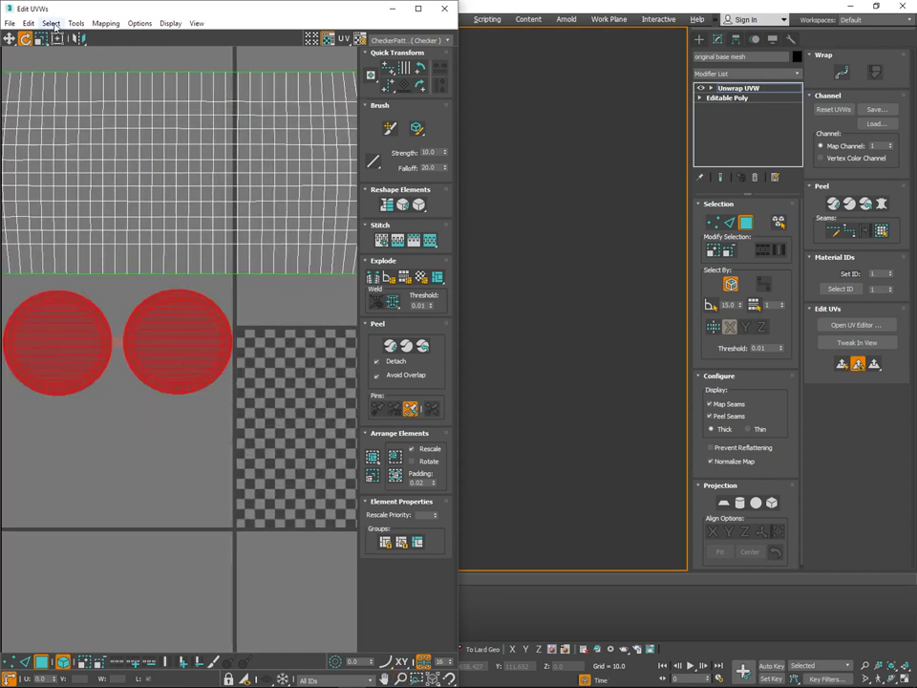
Run the Relax tool on both lid islands using Relax By Polygon Angles.
{"action": "left_click", "coordinate": [76, 23]}
{"action": "left_click", "coordinate": [110, 213]}
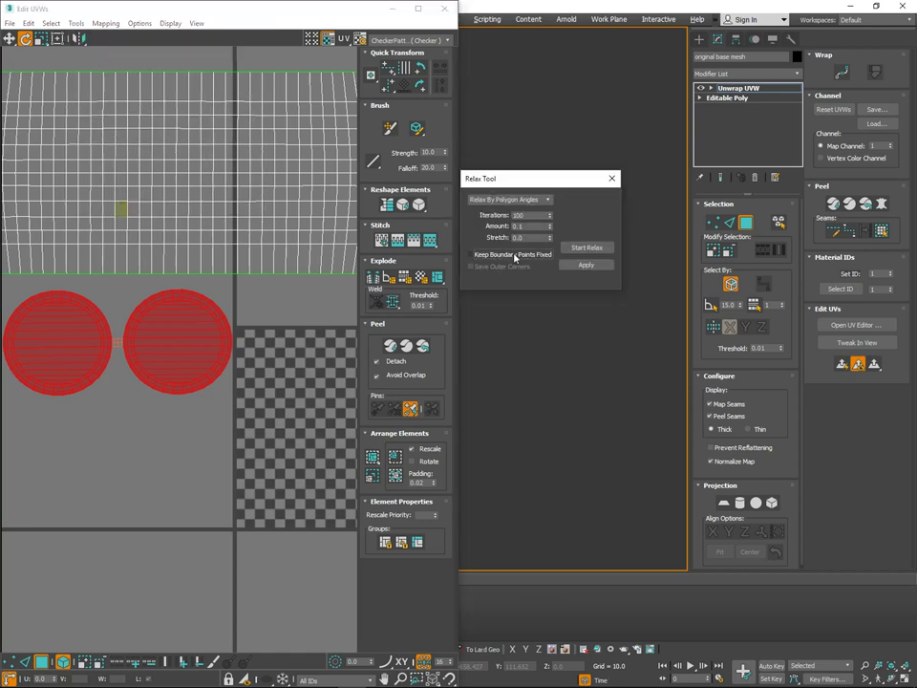
{"action": "left_click", "coordinate": [595, 252]}
{"action": "left_click", "coordinate": [595, 252]}
Examine the checker pattern on the barrel's lid in the 3D viewport for stretching.
{"action": "scroll", "coordinate": [567, 491], "scroll_direction": "down", "scroll_amount": 4}
{"action": "middle_click_drag", "start_coordinate": [554, 477], "coordinate": [673, 477]}
{"action": "middle_click_drag", "start_coordinate": [573, 382], "coordinate": [588, 477], "text": "alt"}
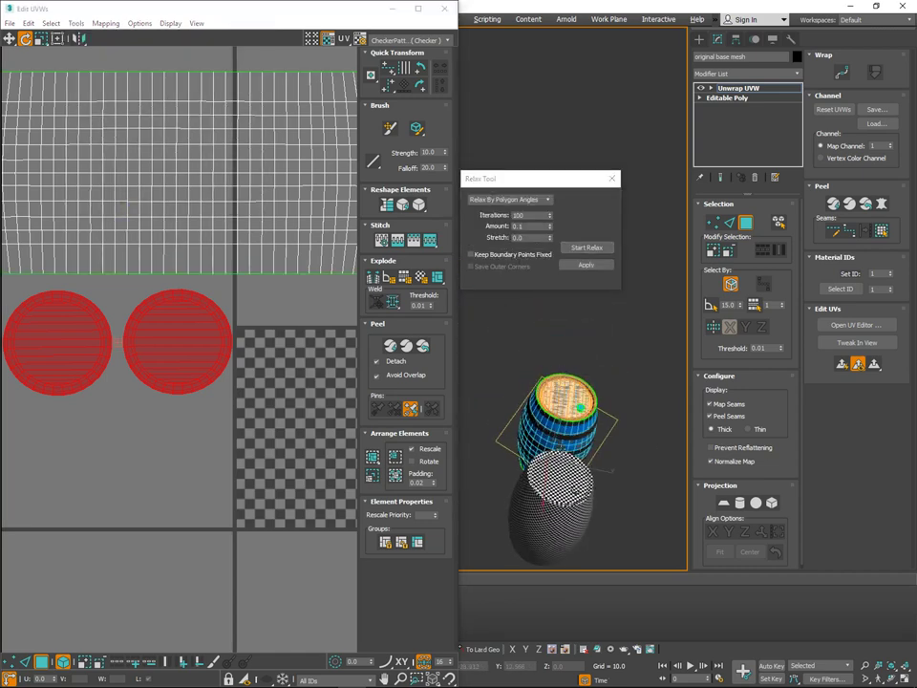
{"action": "scroll", "coordinate": [588, 417], "scroll_direction": "up", "scroll_amount": 2}
{"action": "middle_click_drag", "start_coordinate": [586, 422], "coordinate": [528, 385]}
{"action": "scroll", "coordinate": [554, 406], "scroll_direction": "up", "scroll_amount": 6}
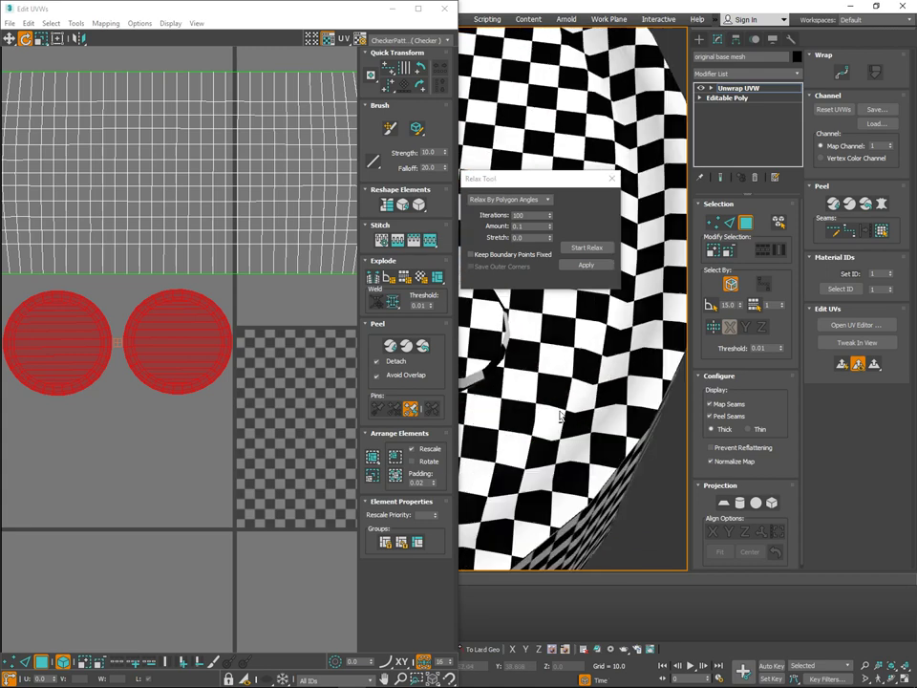
{"action": "scroll", "coordinate": [573, 425], "scroll_direction": "down", "scroll_amount": 4}
{"action": "middle_click_drag", "start_coordinate": [589, 440], "coordinate": [611, 504], "text": "alt"}
Select the right lid island and scale it vertically to about 104% to even out its checker squares.
{"action": "left_click", "coordinate": [229, 304]}
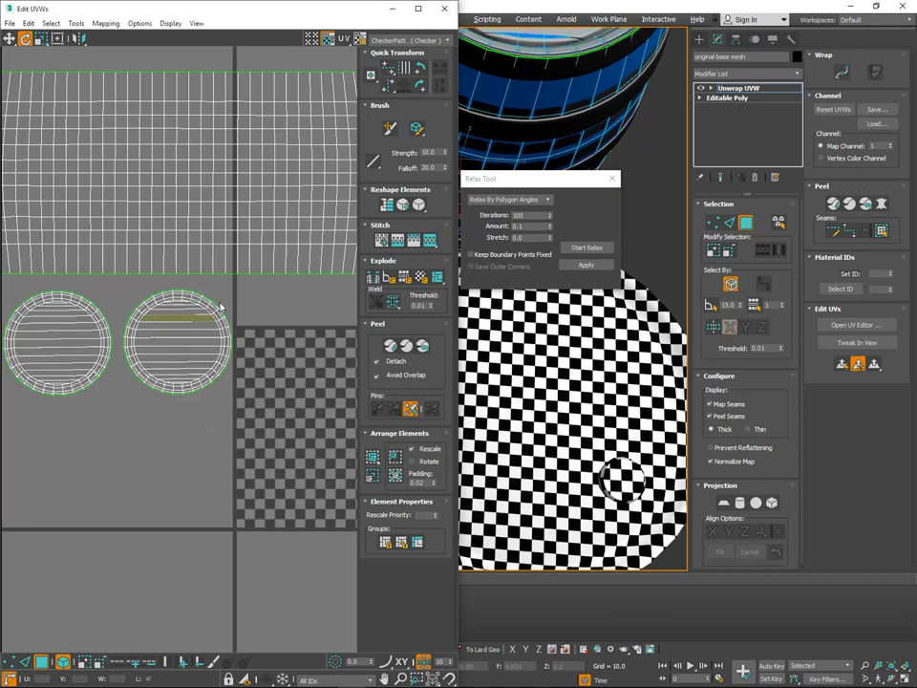
{"action": "left_click", "coordinate": [195, 318]}
{"action": "middle_click_drag", "start_coordinate": [616, 446], "coordinate": [644, 450], "text": "alt"}
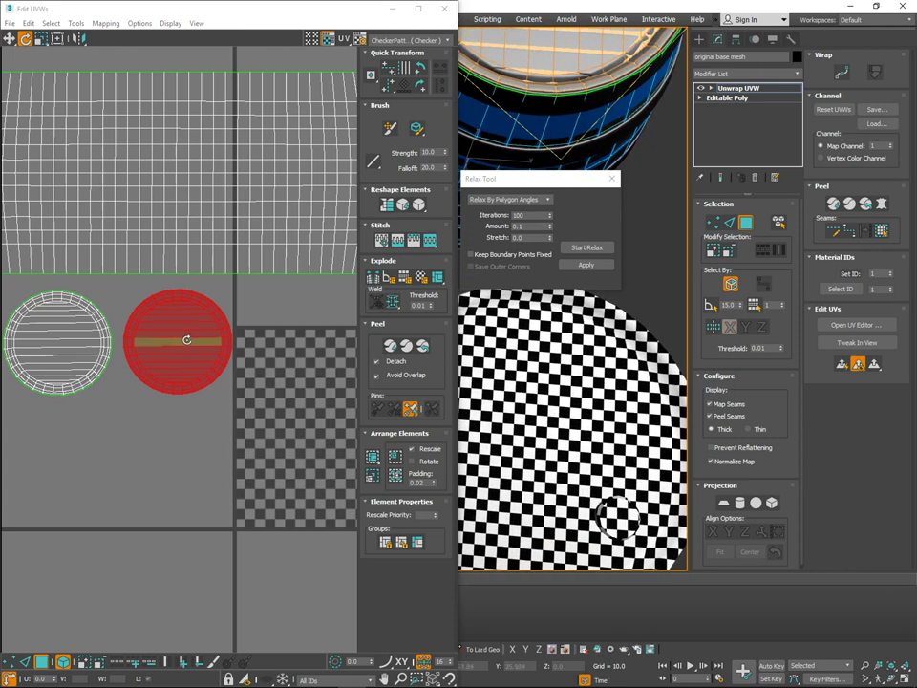
{"action": "key", "text": "Caps_Lock"}
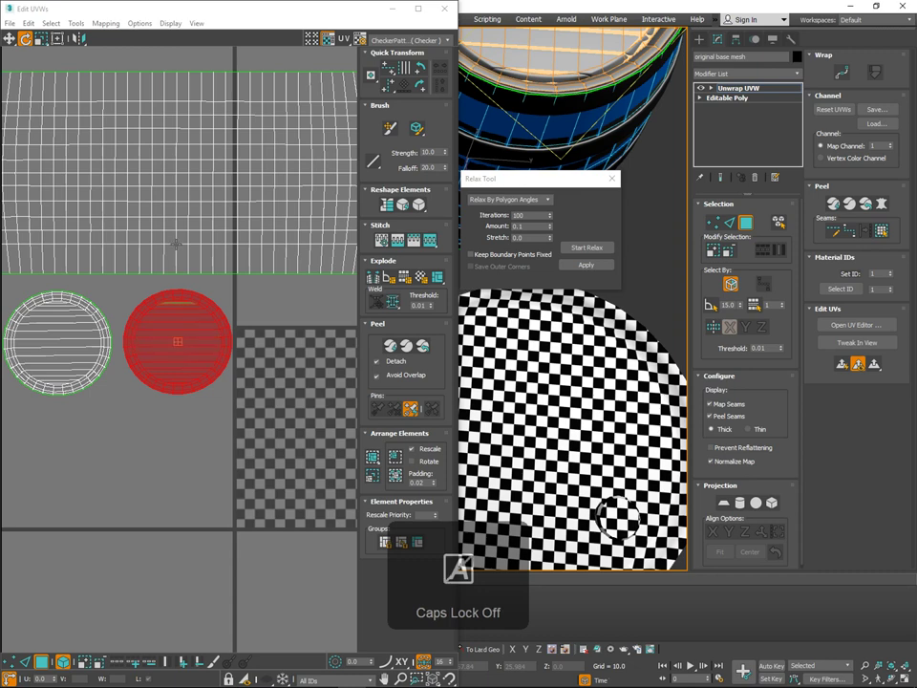
{"action": "left_click_drag", "start_coordinate": [194, 334], "coordinate": [181, 292]}
{"action": "left_click", "coordinate": [42, 41]}
{"action": "left_click_drag", "start_coordinate": [196, 341], "coordinate": [198, 339]}
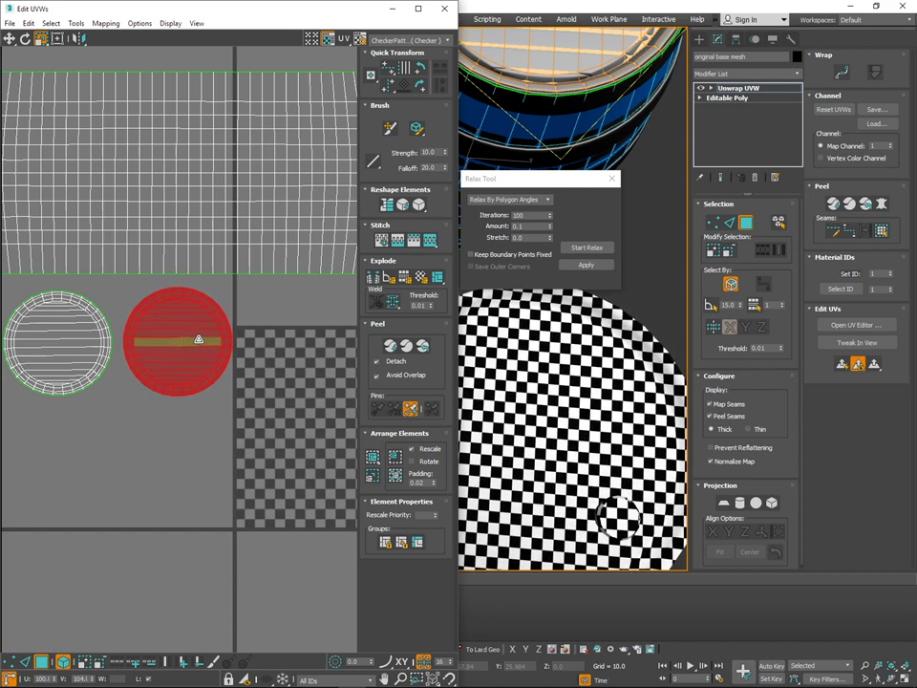
{"action": "scroll", "coordinate": [587, 419], "scroll_direction": "up", "scroll_amount": 4}
{"action": "middle_click_drag", "start_coordinate": [588, 419], "coordinate": [600, 412], "text": "alt"}
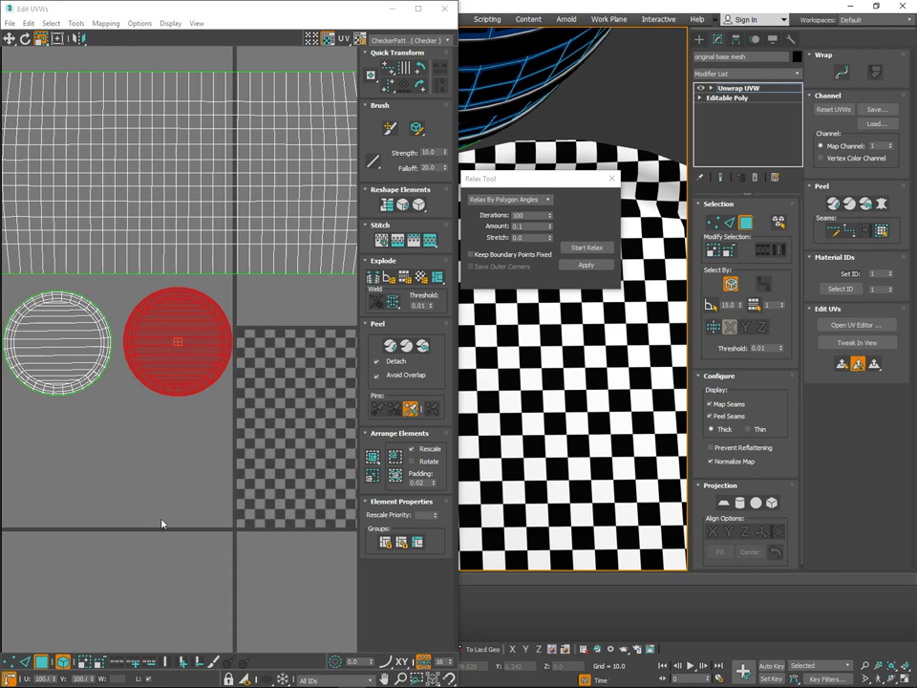
Select the left lid island, scale it vertically to about 104%, and clear the selection.
{"action": "left_click", "coordinate": [198, 585]}
{"action": "middle_click_drag", "start_coordinate": [188, 502], "coordinate": [265, 486]}
{"action": "left_click", "coordinate": [146, 325]}
{"action": "middle_click_drag", "start_coordinate": [165, 412], "coordinate": [170, 450]}
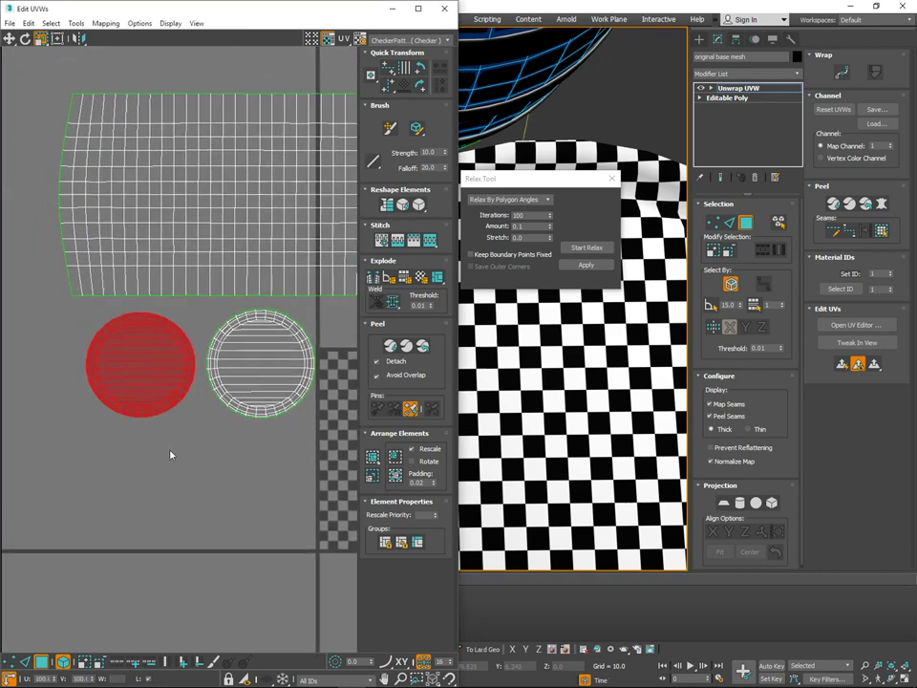
{"action": "scroll", "coordinate": [142, 330], "scroll_direction": "up", "scroll_amount": 2}
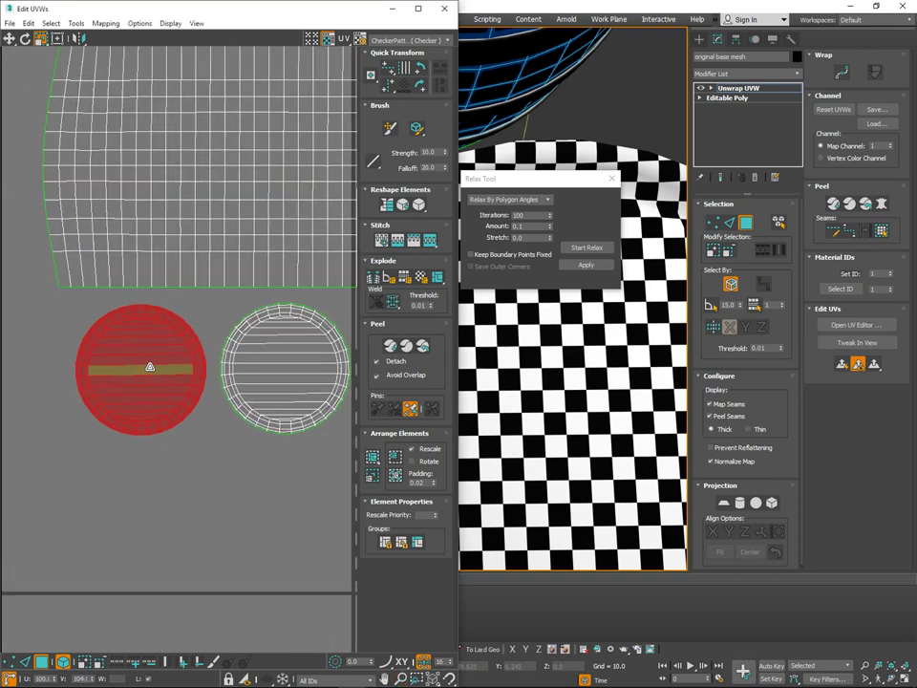
{"action": "left_click", "coordinate": [311, 537]}
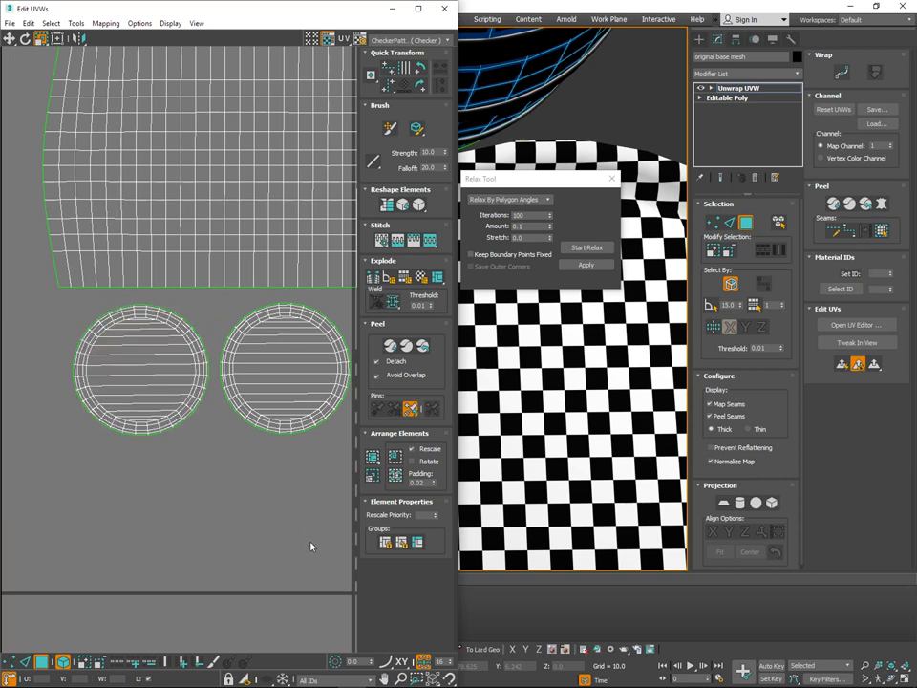
Lay the left lid island over the right one and adjust it until the two outlines match.
{"action": "left_click", "coordinate": [169, 362]}
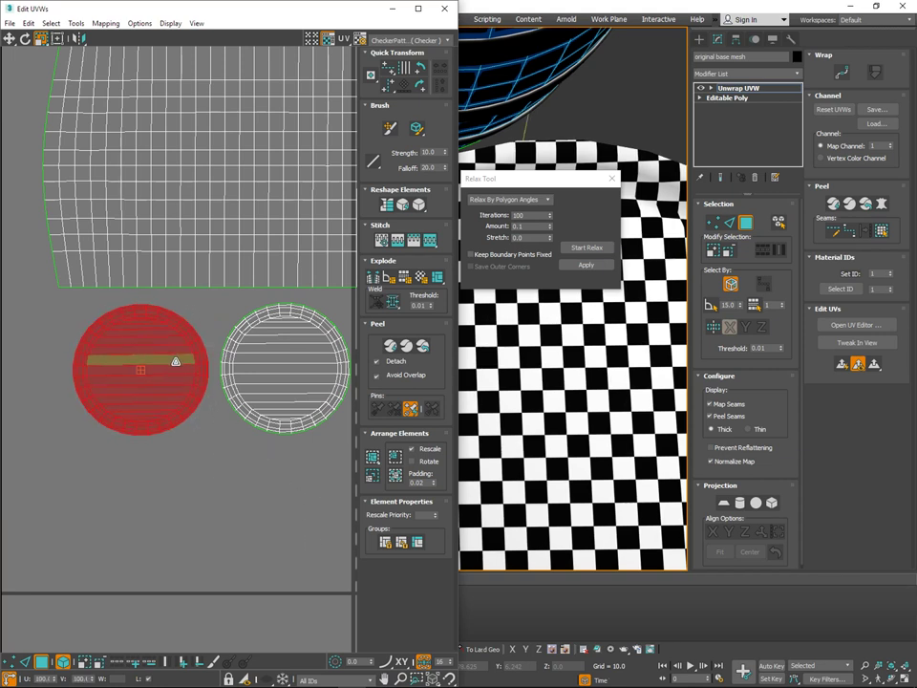
{"action": "left_click", "coordinate": [269, 520]}
{"action": "left_click", "coordinate": [180, 390]}
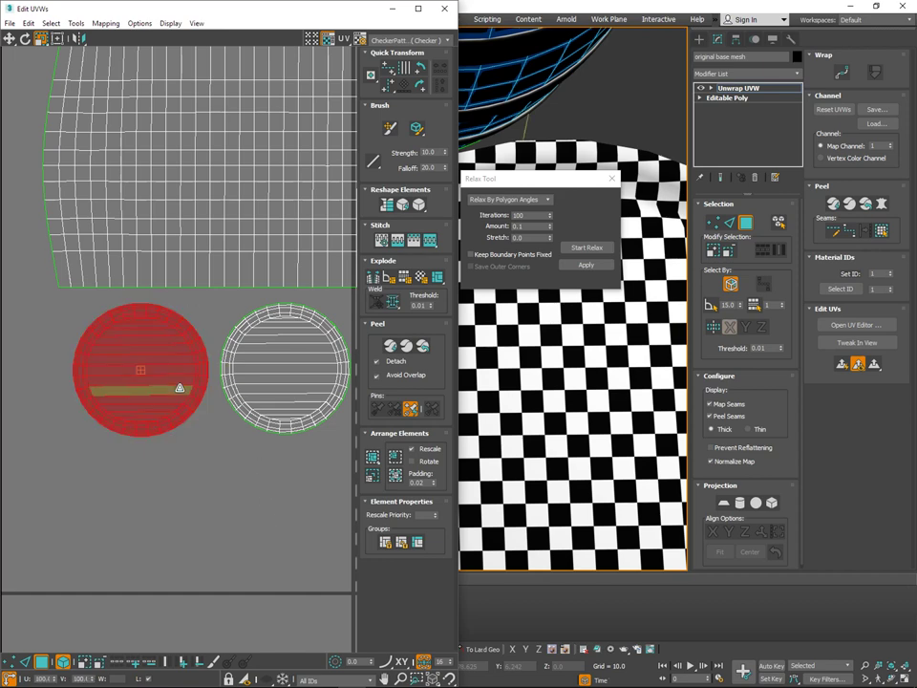
{"action": "key", "text": "w"}
{"action": "left_click_drag", "start_coordinate": [186, 362], "coordinate": [331, 360]}
{"action": "middle_click_drag", "start_coordinate": [330, 360], "coordinate": [264, 373]}
{"action": "scroll", "coordinate": [285, 394], "scroll_direction": "up", "scroll_amount": 2}
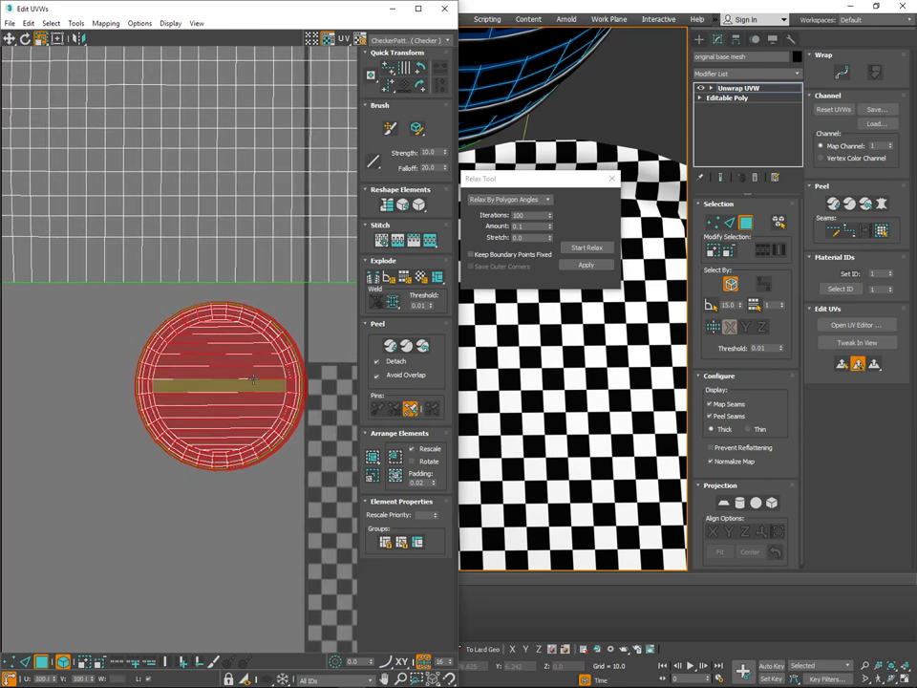
{"action": "left_click_drag", "start_coordinate": [250, 382], "coordinate": [250, 379]}
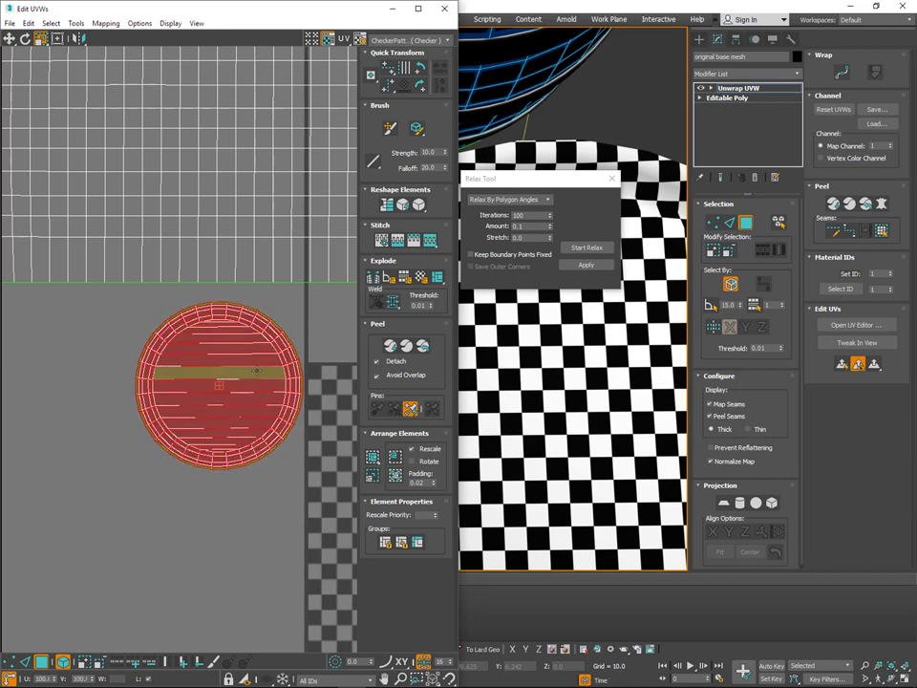
Move the overlaid lid island back off and place it beside the other lid.
{"action": "key", "text": "w"}
{"action": "left_click_drag", "start_coordinate": [252, 386], "coordinate": [52, 432]}
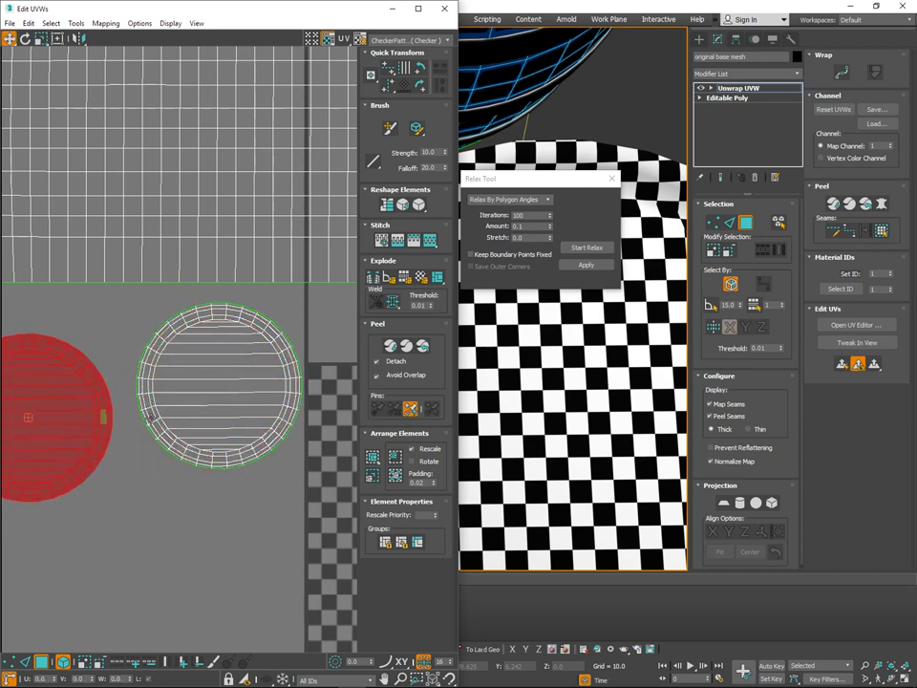
{"action": "scroll", "coordinate": [174, 421], "scroll_direction": "down", "scroll_amount": 3}
{"action": "left_click", "coordinate": [148, 505]}
{"action": "mouse_move", "coordinate": [111, 412]}
{"action": "left_mouse_down"}
{"action": "mouse_move", "coordinate": [118, 402]}
{"action": "mouse_move", "coordinate": [108, 401]}
{"action": "left_mouse_up"}
Select both lid islands and move them above the barrel's side island.
{"action": "scroll", "coordinate": [253, 447], "scroll_direction": "down", "scroll_amount": 3}
{"action": "middle_click_drag", "start_coordinate": [253, 447], "coordinate": [152, 432]}
{"action": "left_click", "coordinate": [152, 432]}
{"action": "left_click_drag", "start_coordinate": [20, 472], "coordinate": [96, 303]}
{"action": "middle_click_drag", "start_coordinate": [72, 319], "coordinate": [199, 328]}
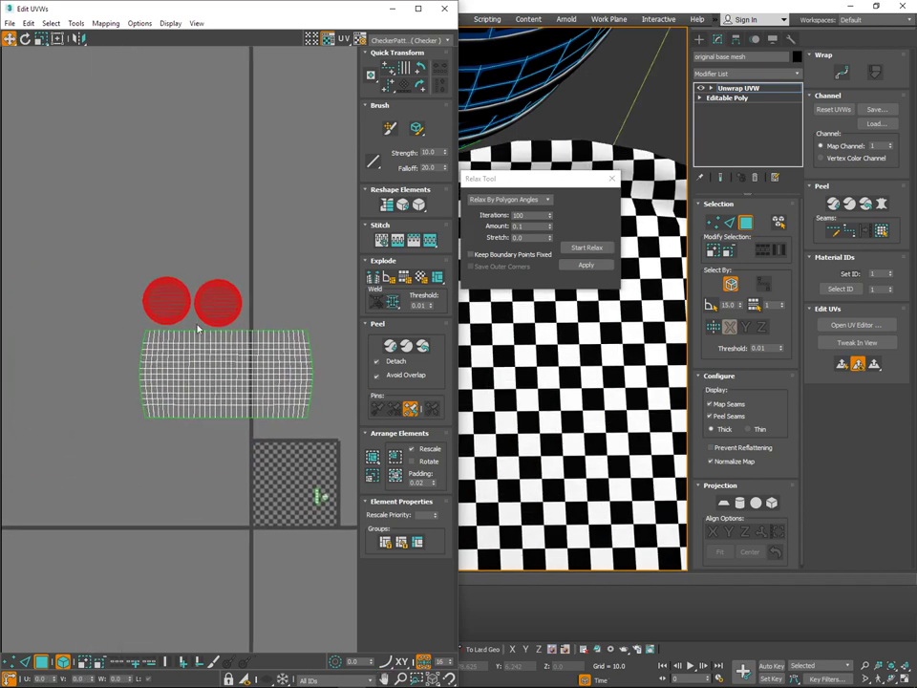
Position the two lid islands individually so they sit side by side just above the side island.
{"action": "scroll", "coordinate": [196, 323], "scroll_direction": "up", "scroll_amount": 5}
{"action": "left_click", "coordinate": [172, 199]}
{"action": "left_click", "coordinate": [160, 291]}
{"action": "scroll", "coordinate": [161, 290], "scroll_direction": "up", "scroll_amount": 2}
{"action": "scroll", "coordinate": [151, 270], "scroll_direction": "up", "scroll_amount": 1}
{"action": "left_click_drag", "start_coordinate": [146, 280], "coordinate": [154, 294]}
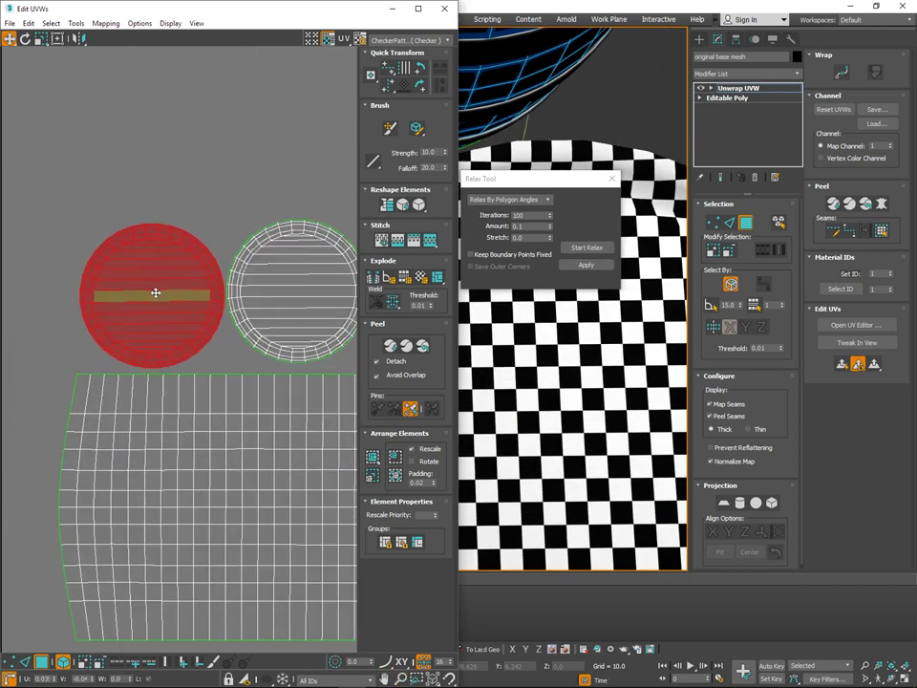
{"action": "left_click_drag", "start_coordinate": [290, 298], "coordinate": [292, 302]}
{"action": "middle_click_drag", "start_coordinate": [343, 195], "coordinate": [291, 185]}
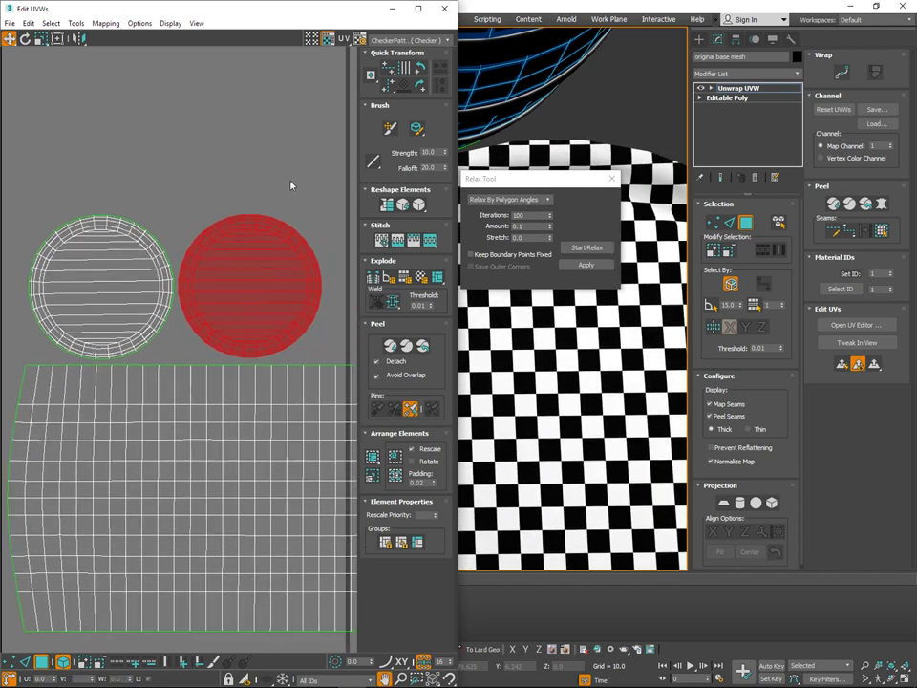
{"action": "left_click", "coordinate": [151, 276], "text": "ctrl"}
{"action": "left_click_drag", "start_coordinate": [236, 285], "coordinate": [244, 286]}
{"action": "scroll", "coordinate": [256, 260], "scroll_direction": "down", "scroll_amount": 4}
{"action": "middle_click_drag", "start_coordinate": [291, 387], "coordinate": [180, 414]}
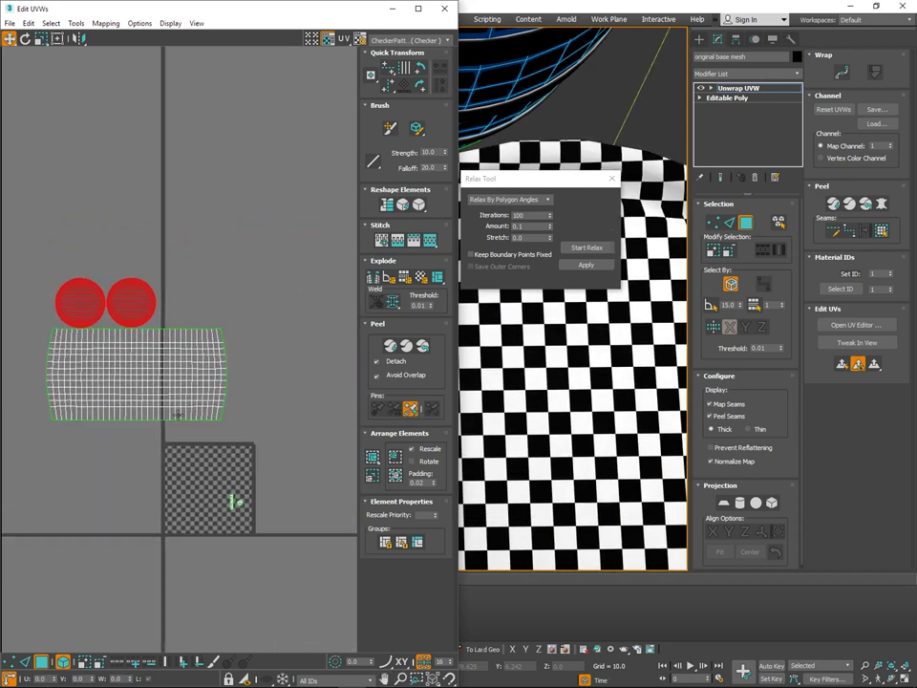
Move the bung's strip and cap islands next to the right lid and bring the cap close to the strip.
{"action": "left_click", "coordinate": [241, 490]}
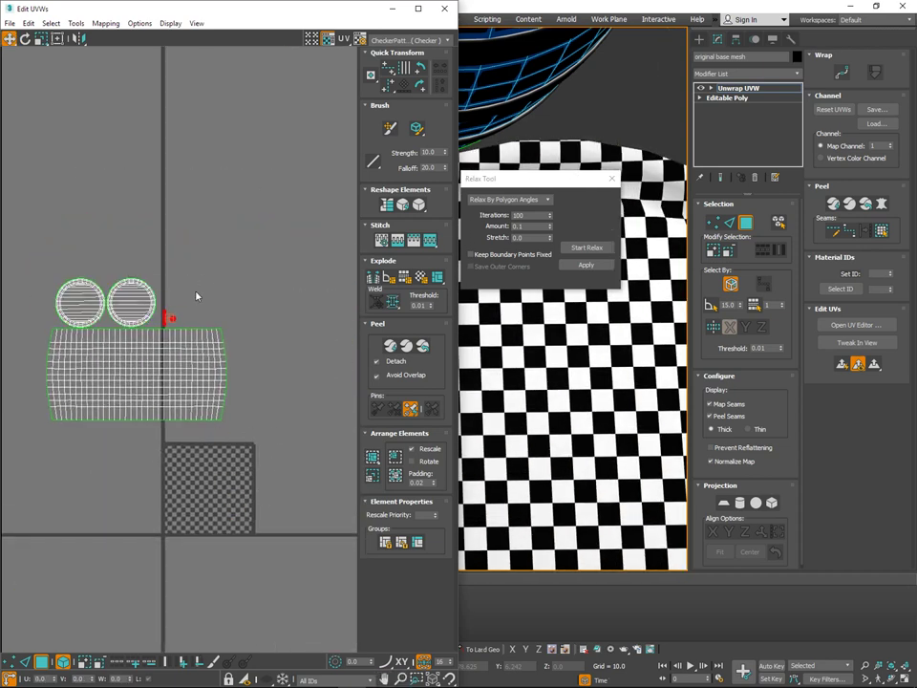
{"action": "scroll", "coordinate": [195, 296], "scroll_direction": "up", "scroll_amount": 10}
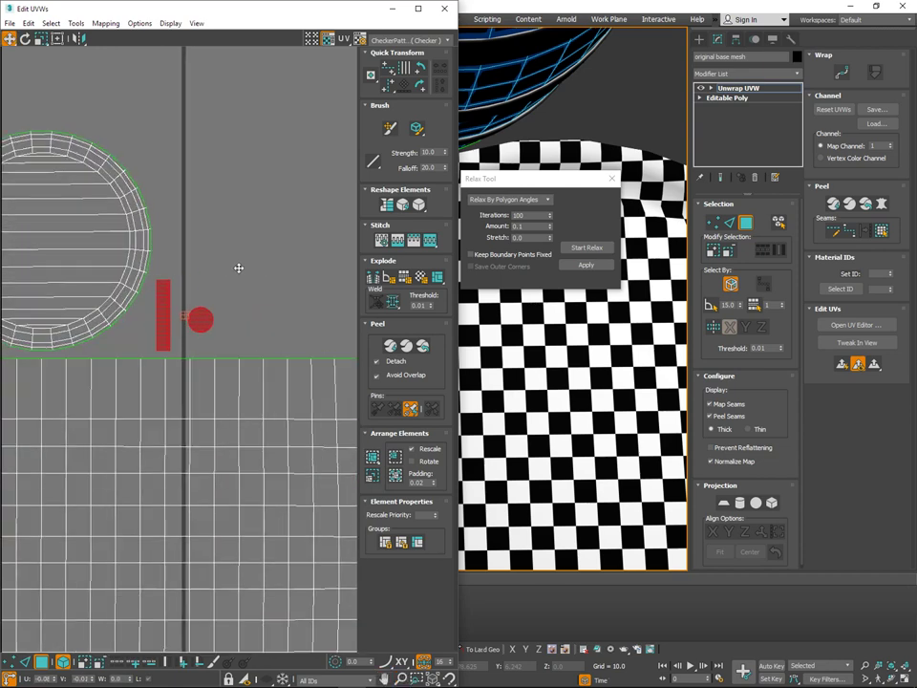
{"action": "left_click", "coordinate": [237, 284]}
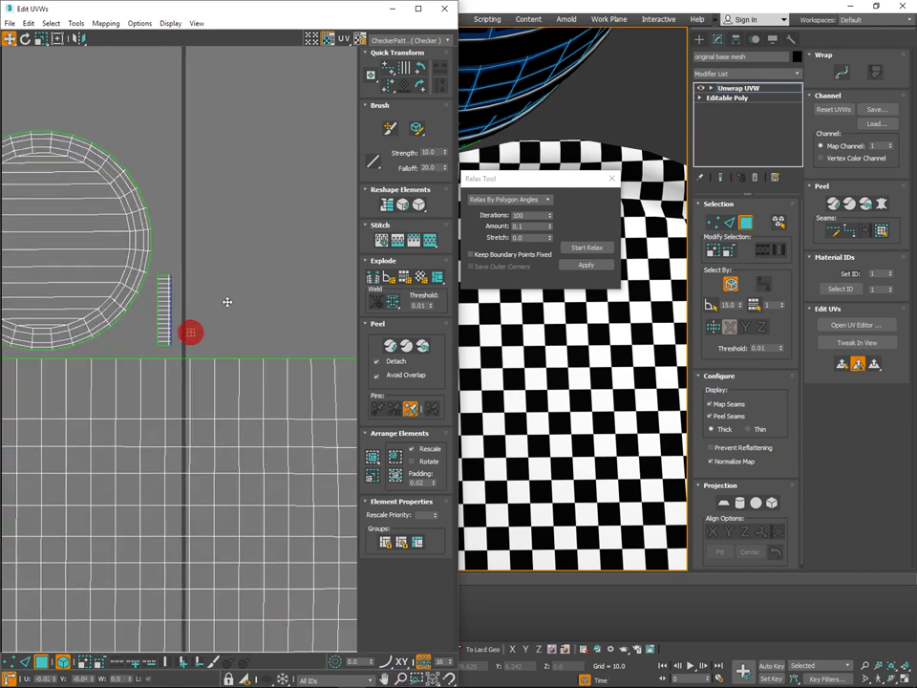
{"action": "scroll", "coordinate": [239, 277], "scroll_direction": "down", "scroll_amount": 5}
{"action": "middle_click_drag", "start_coordinate": [260, 445], "coordinate": [255, 516]}
Select all the UV islands and try Pack Together on them.
{"action": "left_click_drag", "start_coordinate": [307, 292], "coordinate": [5, 626]}
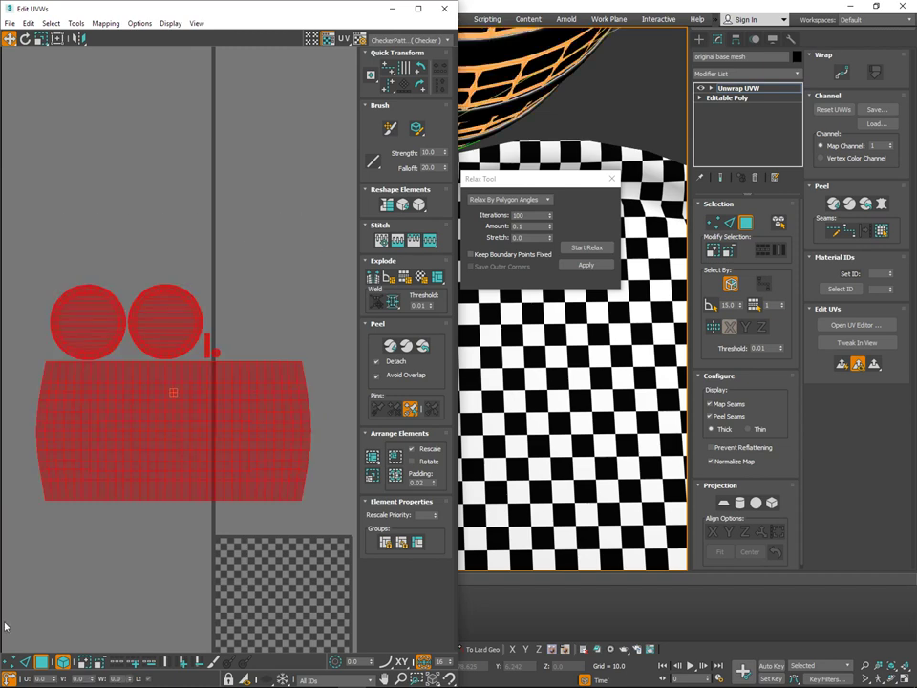
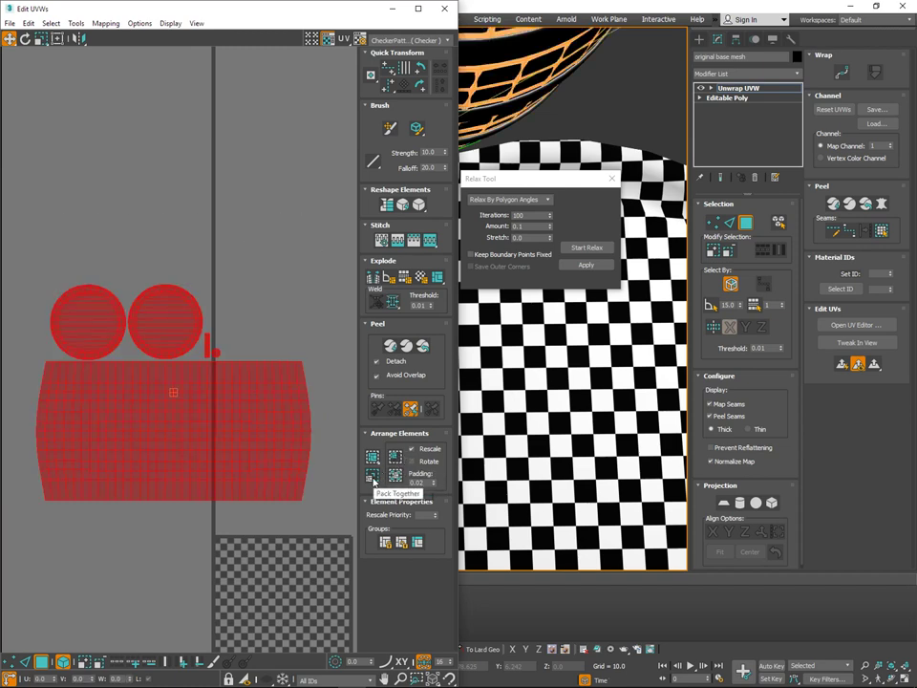
{"action": "left_click", "coordinate": [375, 480]}
{"action": "scroll", "coordinate": [201, 320], "scroll_direction": "up", "scroll_amount": 3}
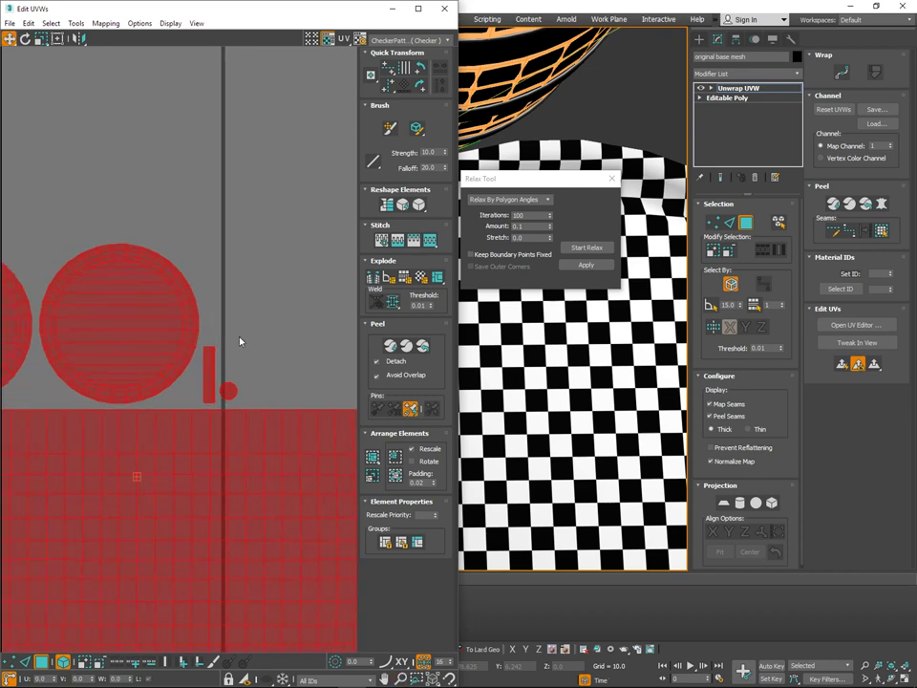
{"action": "left_click", "coordinate": [240, 342]}
{"action": "middle_click_drag", "start_coordinate": [267, 323], "coordinate": [321, 298]}
{"action": "scroll", "coordinate": [321, 298], "scroll_direction": "down", "scroll_amount": 2}
Select all the islands and move the layout so it meets the UV tile's lower-left corner.
{"action": "left_click_drag", "start_coordinate": [255, 210], "coordinate": [157, 281]}
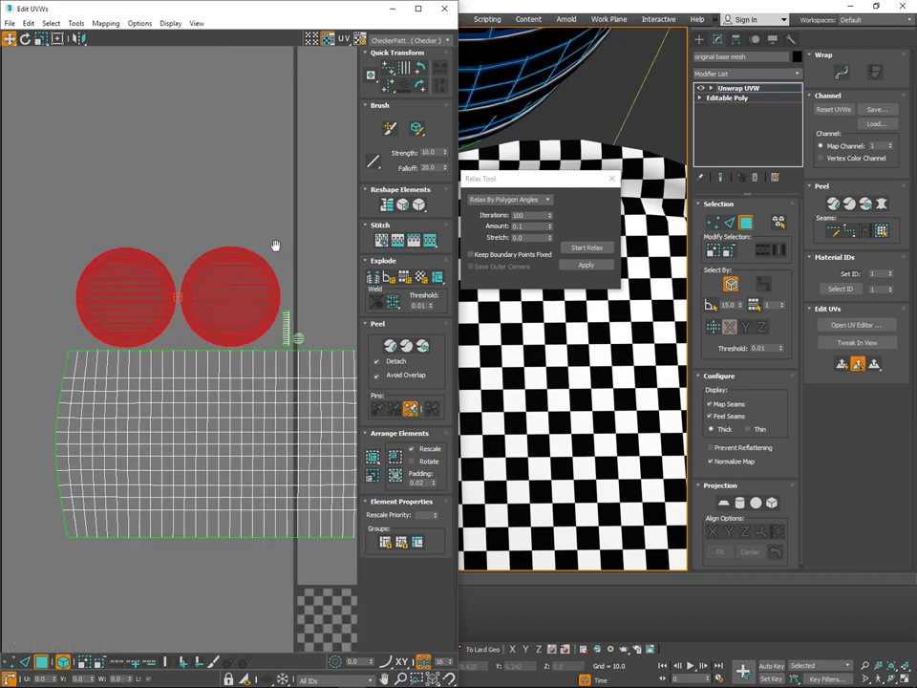
{"action": "middle_click_drag", "start_coordinate": [275, 246], "coordinate": [232, 235]}
{"action": "scroll", "coordinate": [234, 239], "scroll_direction": "down", "scroll_amount": 3}
{"action": "left_click_drag", "start_coordinate": [309, 183], "coordinate": [124, 334]}
{"action": "middle_click_drag", "start_coordinate": [256, 339], "coordinate": [171, 301]}
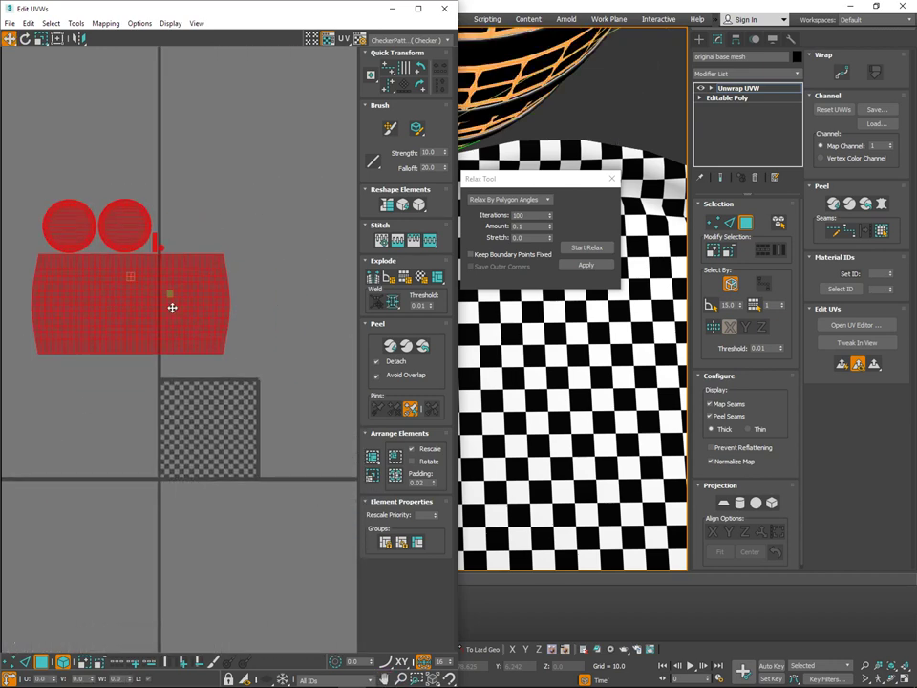
{"action": "left_click_drag", "start_coordinate": [171, 307], "coordinate": [294, 429]}
{"action": "scroll", "coordinate": [181, 402], "scroll_direction": "up", "scroll_amount": 3}
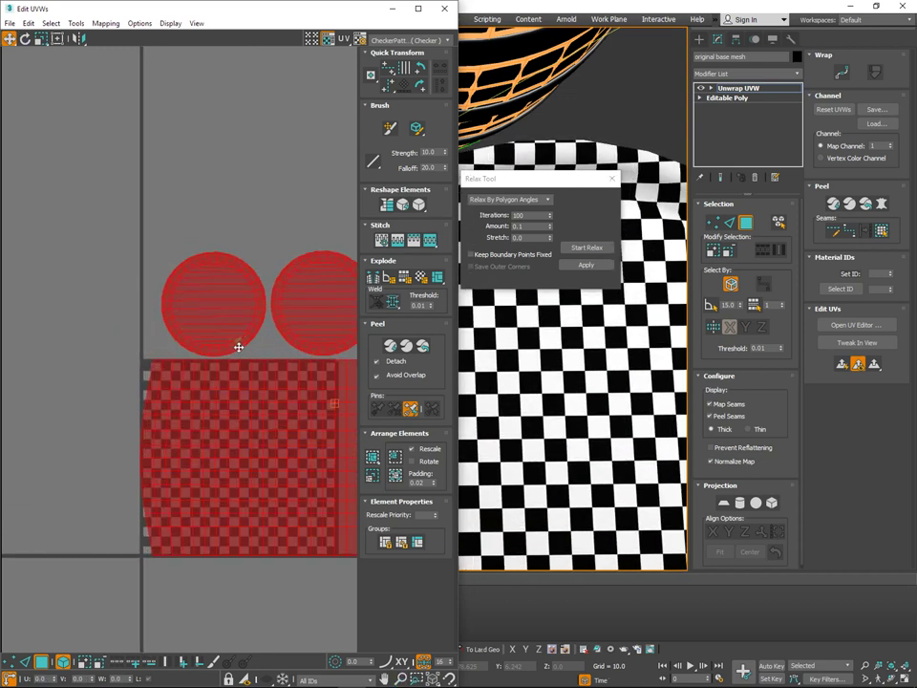
Scale the whole layout down proportionally with Freeform Mode until it fits the width of the UV tile.
{"action": "left_click", "coordinate": [57, 40]}
{"action": "middle_click_drag", "start_coordinate": [178, 383], "coordinate": [41, 412]}
{"action": "scroll", "coordinate": [41, 411], "scroll_direction": "down", "scroll_amount": 3}
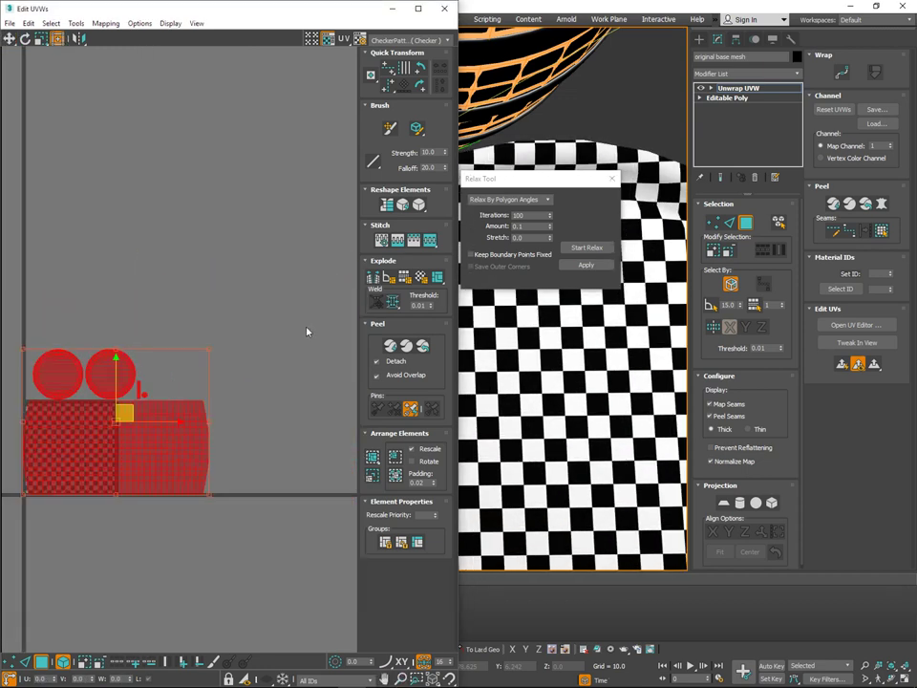
{"action": "left_click_drag", "start_coordinate": [215, 356], "coordinate": [115, 451]}
Examine how the layout's lower-left corner lines up with the UV tile's edges.
{"action": "middle_click_drag", "start_coordinate": [181, 404], "coordinate": [355, 226]}
{"action": "scroll", "coordinate": [224, 220], "scroll_direction": "up", "scroll_amount": 4}
{"action": "scroll", "coordinate": [213, 333], "scroll_direction": "up", "scroll_amount": 7}
{"action": "middle_click_drag", "start_coordinate": [213, 333], "coordinate": [275, 59]}
{"action": "scroll", "coordinate": [202, 299], "scroll_direction": "up", "scroll_amount": 2}
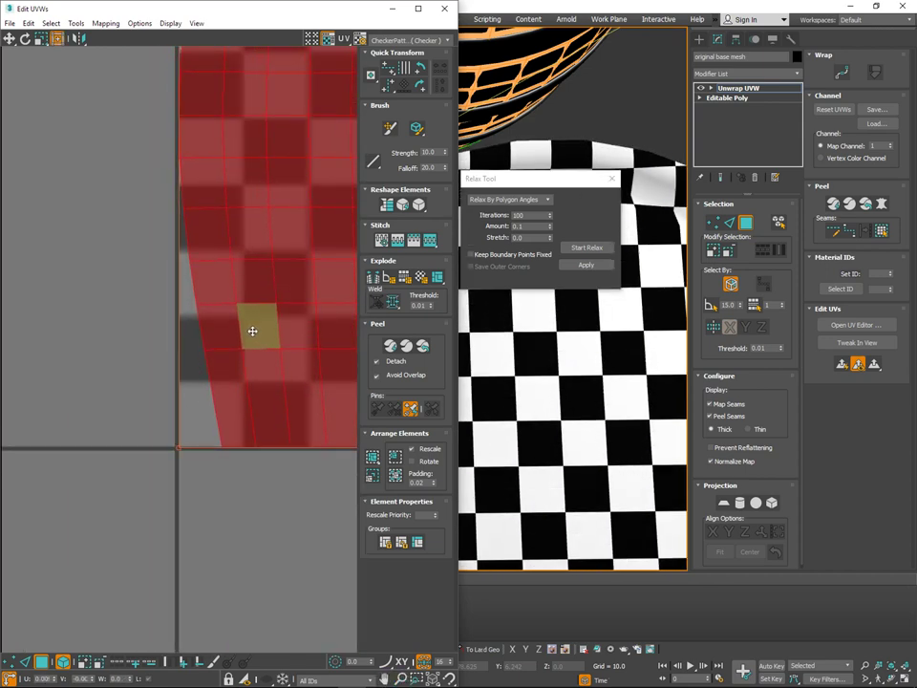
{"action": "scroll", "coordinate": [235, 396], "scroll_direction": "up", "scroll_amount": 4}
{"action": "scroll", "coordinate": [268, 358], "scroll_direction": "up", "scroll_amount": 5}
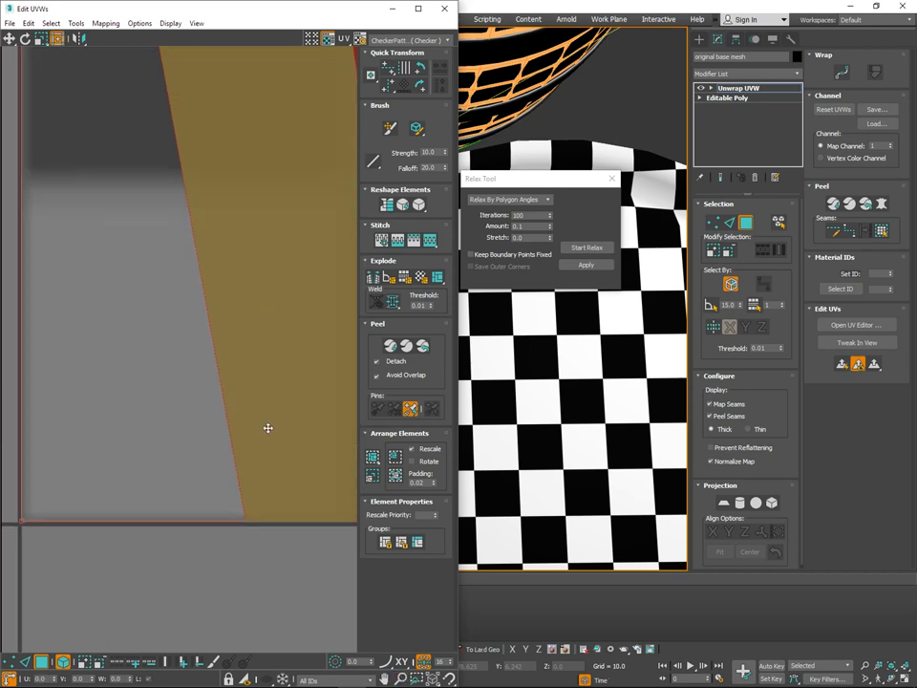
{"action": "scroll", "coordinate": [270, 426], "scroll_direction": "down", "scroll_amount": 12}
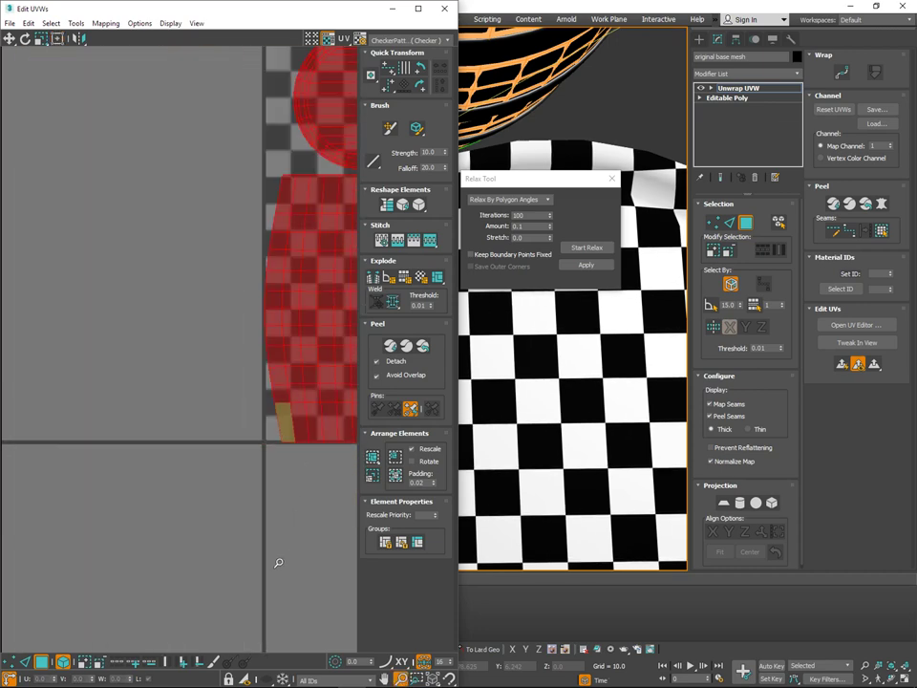
{"action": "middle_click_drag", "start_coordinate": [280, 525], "coordinate": [215, 538]}
{"action": "left_click", "coordinate": [216, 537]}
Select all the islands and scale them to about 99.7% so the layout ends at the tile's right edge.
{"action": "scroll", "coordinate": [278, 389], "scroll_direction": "up", "scroll_amount": 4}
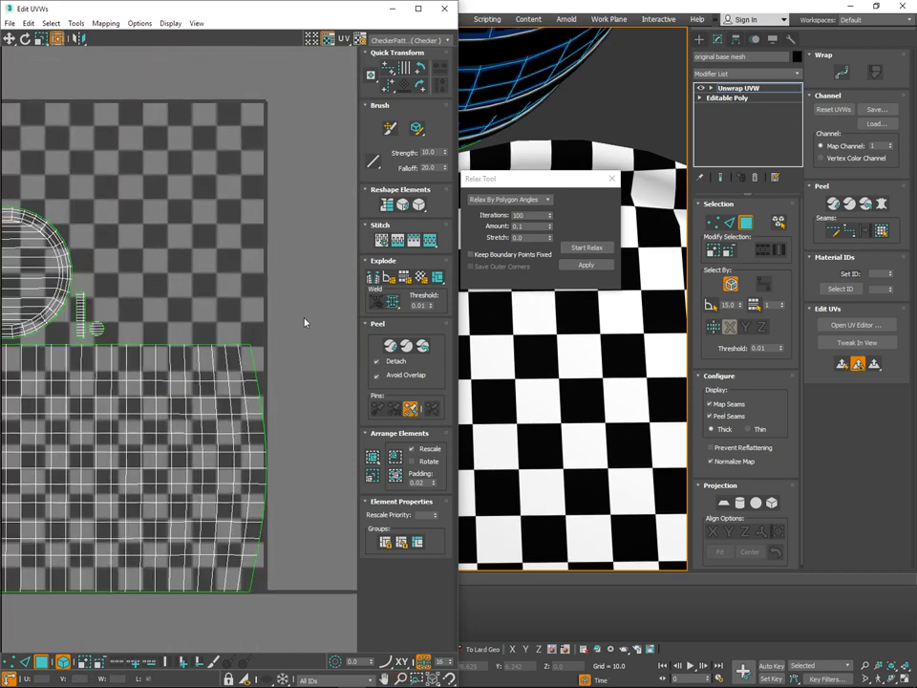
{"action": "key", "text": "ctrl+a"}
{"action": "scroll", "coordinate": [279, 354], "scroll_direction": "down", "scroll_amount": 2}
{"action": "middle_click_drag", "start_coordinate": [280, 213], "coordinate": [307, 99], "text": "ctrl+alt"}
{"action": "middle_click_drag", "start_coordinate": [244, 302], "coordinate": [254, 219], "text": "ctrl+alt"}
{"action": "left_click_drag", "start_coordinate": [278, 327], "coordinate": [275, 330]}
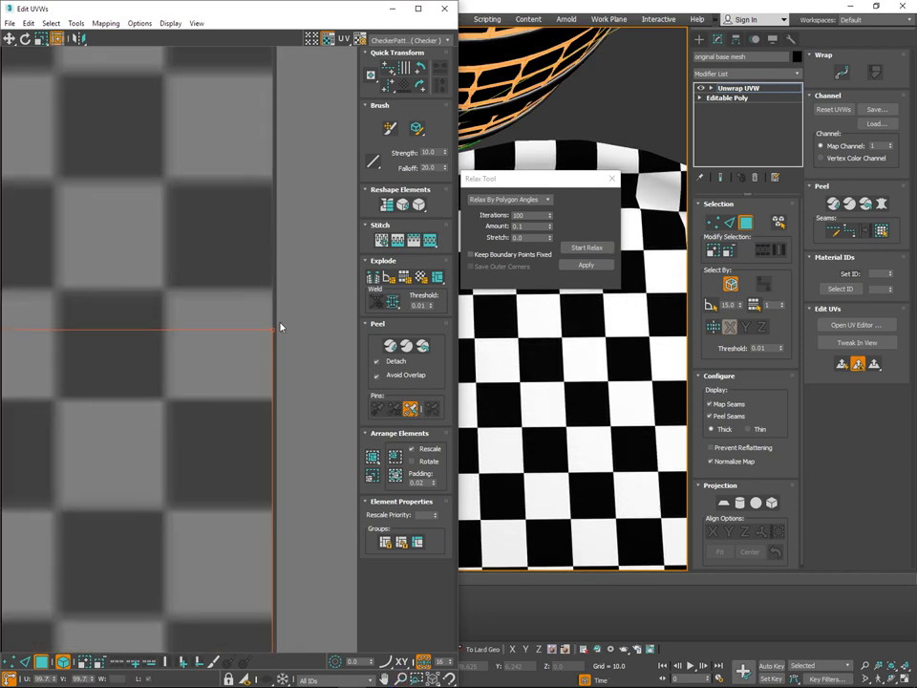
{"action": "middle_click_drag", "start_coordinate": [280, 323], "coordinate": [282, 405], "text": "ctrl+alt"}
{"action": "mouse_move", "coordinate": [284, 291]}
{"action": "middle_mouse_down"}
{"action": "mouse_move", "coordinate": [284, 385]}
{"action": "mouse_move", "coordinate": [285, 312]}
{"action": "middle_mouse_up"}
{"action": "left_click", "coordinate": [298, 483]}
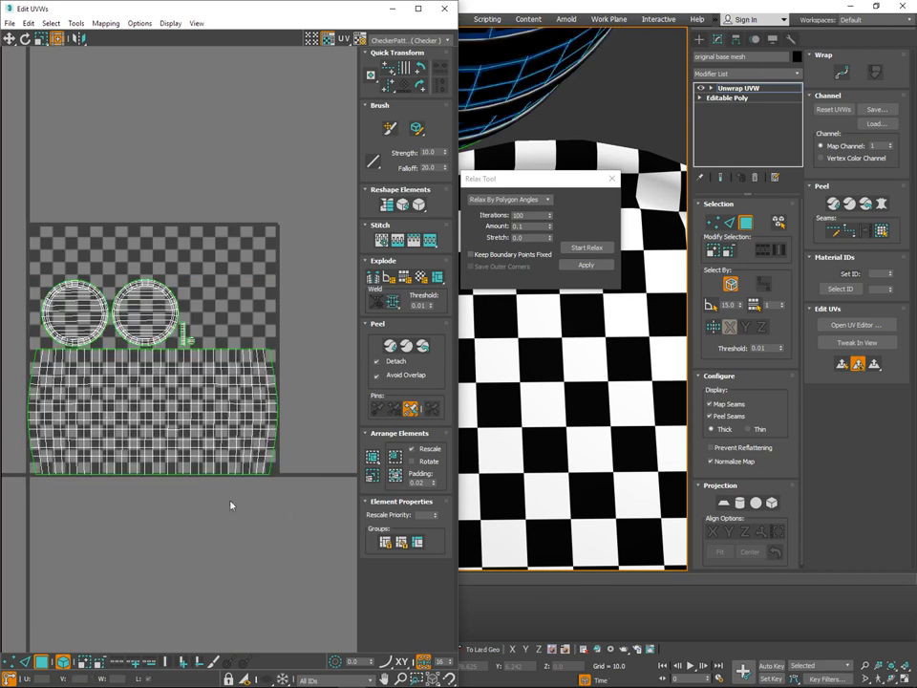
Select the bung's strip and cap islands and move them to the empty area right of the lids.
{"action": "middle_click_drag", "start_coordinate": [286, 447], "coordinate": [293, 484], "text": "ctrl+alt"}
{"action": "scroll", "coordinate": [225, 382], "scroll_direction": "up", "scroll_amount": 3}
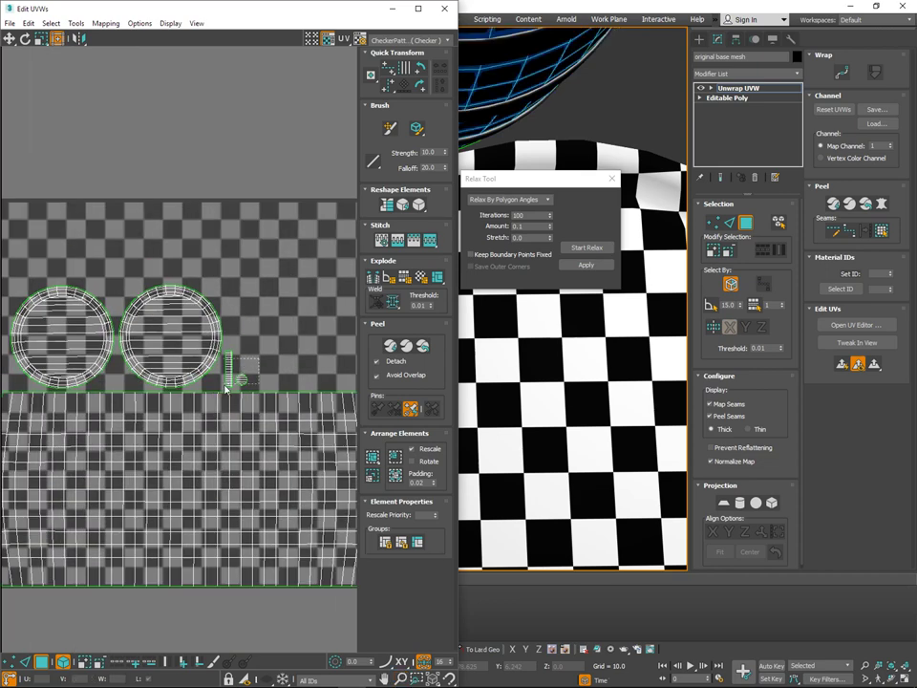
{"action": "left_click_drag", "start_coordinate": [225, 386], "coordinate": [224, 387]}
{"action": "middle_click_drag", "start_coordinate": [246, 361], "coordinate": [254, 352]}
{"action": "left_click_drag", "start_coordinate": [254, 345], "coordinate": [288, 322]}
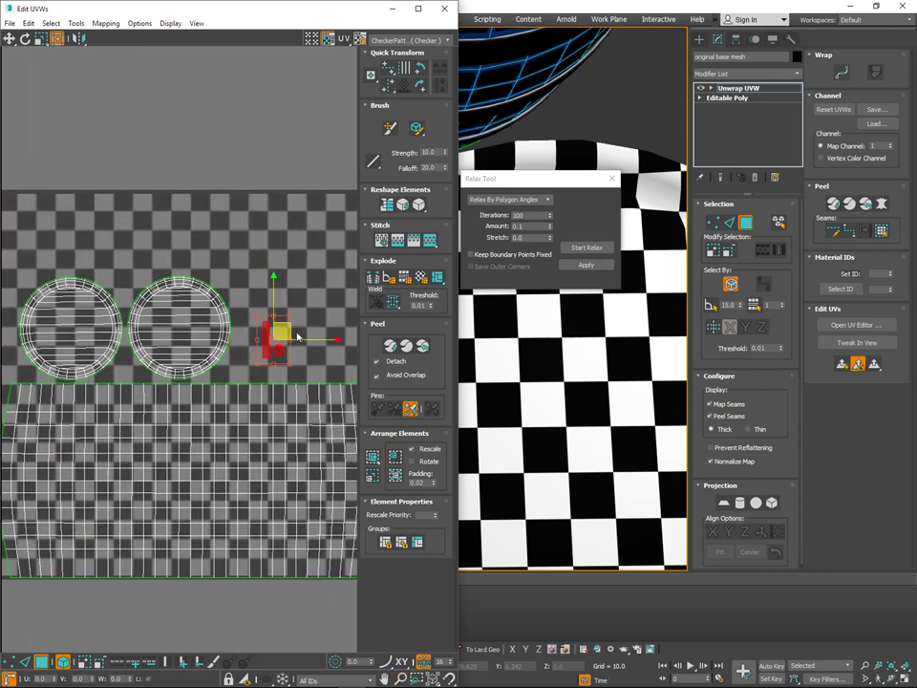
Rotate the bung's strip and cap islands 90° so the strip lies horizontally.
{"action": "key", "text": "e"}
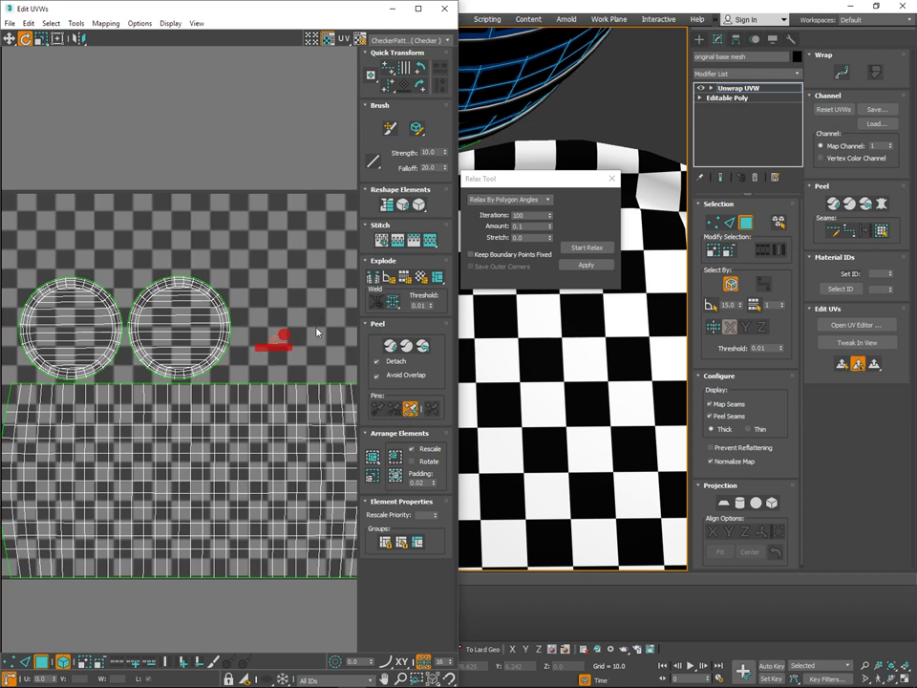
{"action": "left_click_drag", "start_coordinate": [285, 12], "coordinate": [2, 127]}
{"action": "left_click", "coordinate": [27, 206]}
{"action": "scroll", "coordinate": [287, 334], "scroll_direction": "up", "scroll_amount": 3}
{"action": "left_click_drag", "start_coordinate": [279, 364], "coordinate": [296, 310]}
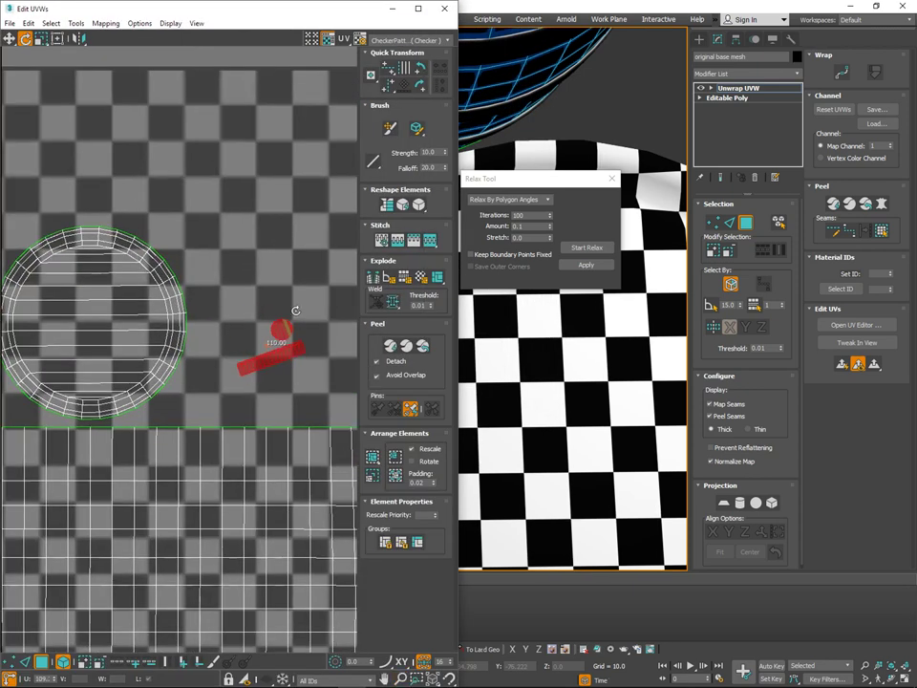
{"action": "left_click", "coordinate": [310, 339]}
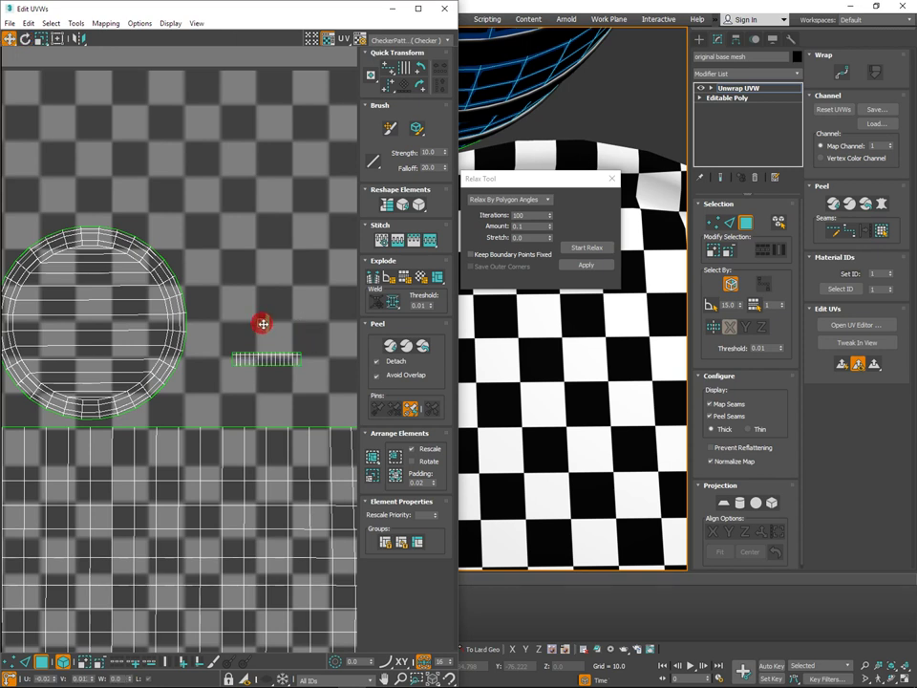
Arrange the bung cap next to its strip and move both toward the tile's right edge above the side island.
{"action": "left_click_drag", "start_coordinate": [266, 358], "coordinate": [229, 337]}
{"action": "left_click", "coordinate": [294, 312]}
{"action": "key", "text": "w"}
{"action": "left_click", "coordinate": [264, 313]}
{"action": "left_click_drag", "start_coordinate": [284, 302], "coordinate": [201, 397]}
{"action": "middle_click_drag", "start_coordinate": [266, 371], "coordinate": [229, 318]}
{"action": "scroll", "coordinate": [229, 318], "scroll_direction": "down", "scroll_amount": 3}
{"action": "left_click_drag", "start_coordinate": [242, 322], "coordinate": [282, 338]}
{"action": "middle_click_drag", "start_coordinate": [299, 321], "coordinate": [382, 299]}
Select both lid islands and scale them up slightly within the free space above the side island.
{"action": "left_click_drag", "start_coordinate": [281, 167], "coordinate": [123, 263]}
{"action": "middle_click_drag", "start_coordinate": [214, 282], "coordinate": [267, 313]}
{"action": "middle_click_drag", "start_coordinate": [259, 265], "coordinate": [258, 255]}
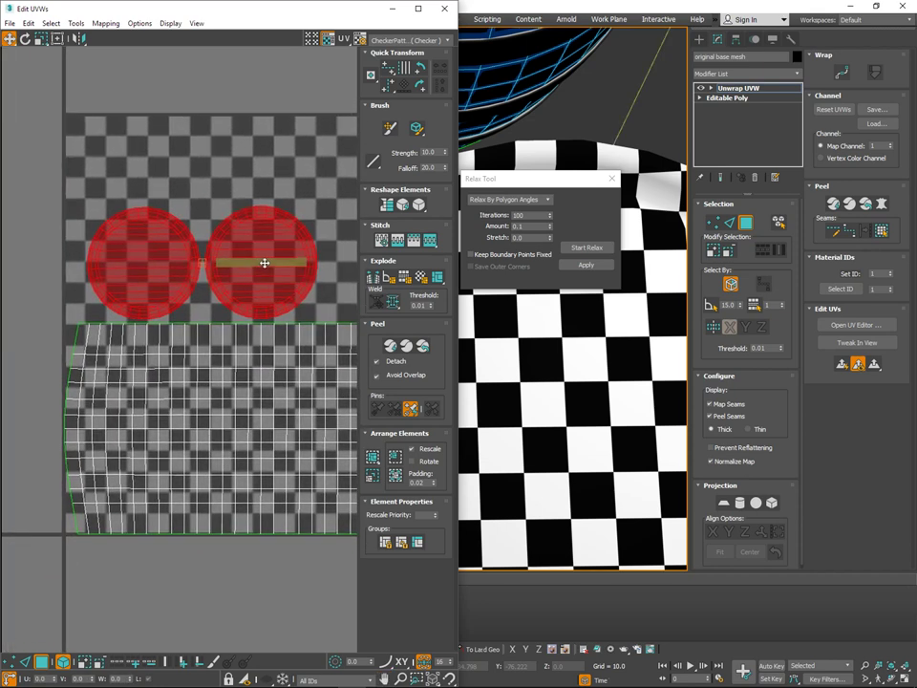
{"action": "key", "text": "r"}
{"action": "left_click_drag", "start_coordinate": [267, 256], "coordinate": [271, 255]}
{"action": "key", "text": "w"}
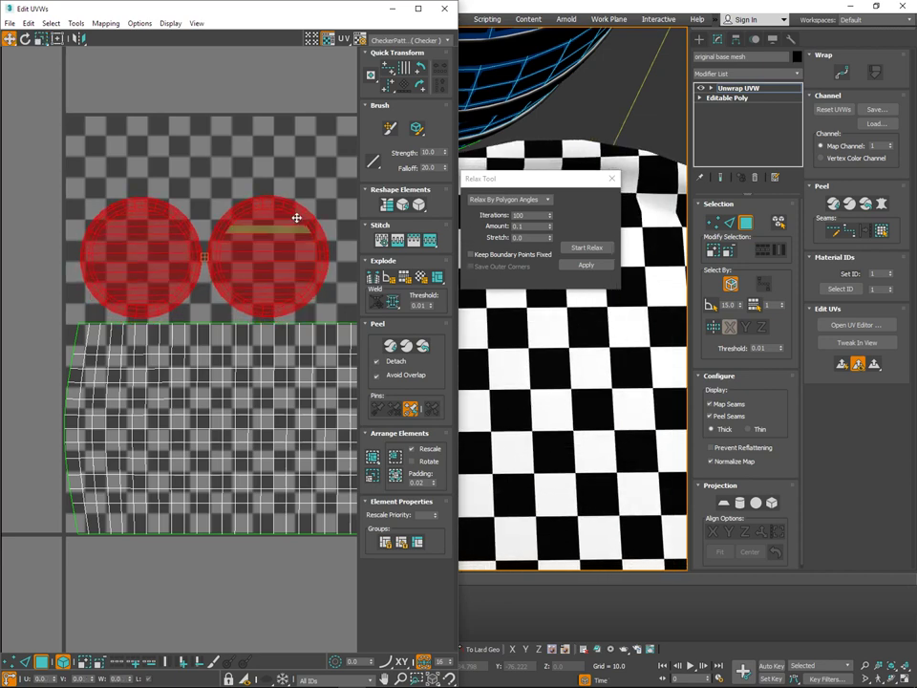
{"action": "scroll", "coordinate": [295, 216], "scroll_direction": "down", "scroll_amount": 2}
Close the Relax Tool dialog and compare the checker size on the barrel's lid with that on its side.
{"action": "left_click", "coordinate": [261, 524]}
{"action": "middle_click_drag", "start_coordinate": [608, 423], "coordinate": [612, 219]}
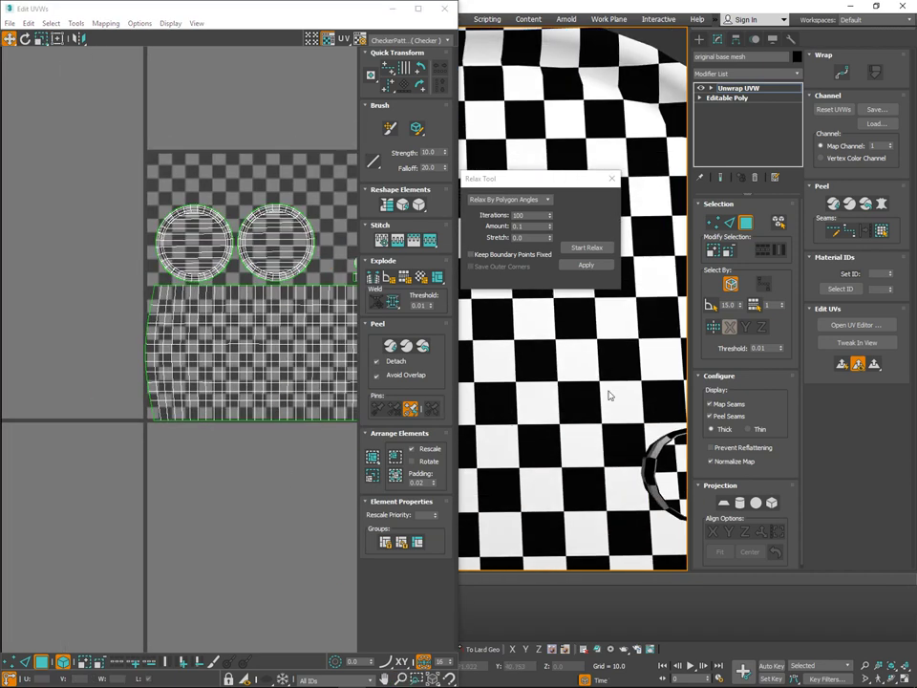
{"action": "scroll", "coordinate": [616, 409], "scroll_direction": "down", "scroll_amount": 5}
{"action": "middle_click_drag", "start_coordinate": [621, 425], "coordinate": [561, 330], "text": "alt"}
{"action": "scroll", "coordinate": [636, 363], "scroll_direction": "down", "scroll_amount": 5}
{"action": "left_click", "coordinate": [612, 180]}
{"action": "middle_click_drag", "start_coordinate": [561, 330], "coordinate": [621, 215]}
{"action": "middle_click_drag", "start_coordinate": [621, 214], "coordinate": [589, 269], "text": "alt"}
{"action": "scroll", "coordinate": [589, 267], "scroll_direction": "up", "scroll_amount": 2}
{"action": "scroll", "coordinate": [589, 268], "scroll_direction": "up", "scroll_amount": 4}
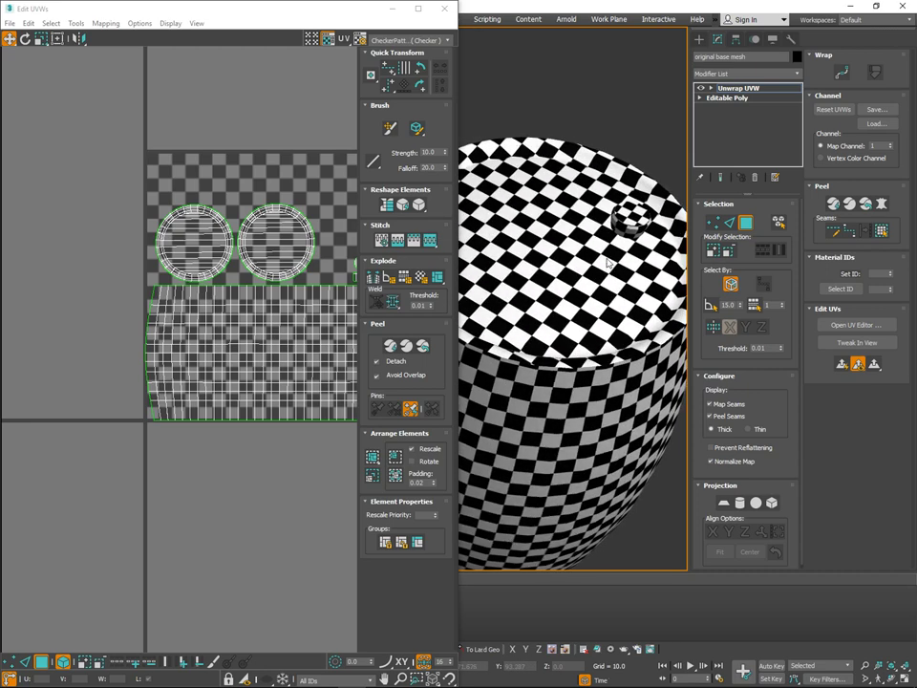
Select both lid islands, scale them up slightly and compare their checker size with the barrel's side.
{"action": "left_click_drag", "start_coordinate": [306, 179], "coordinate": [212, 244]}
{"action": "scroll", "coordinate": [260, 246], "scroll_direction": "up", "scroll_amount": 2}
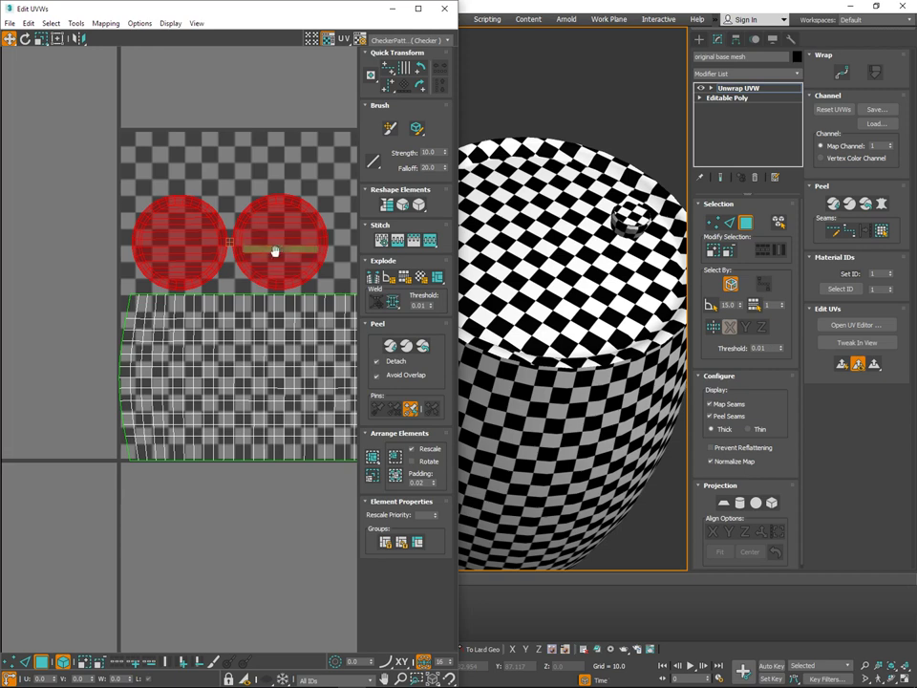
{"action": "middle_click_drag", "start_coordinate": [275, 251], "coordinate": [274, 249]}
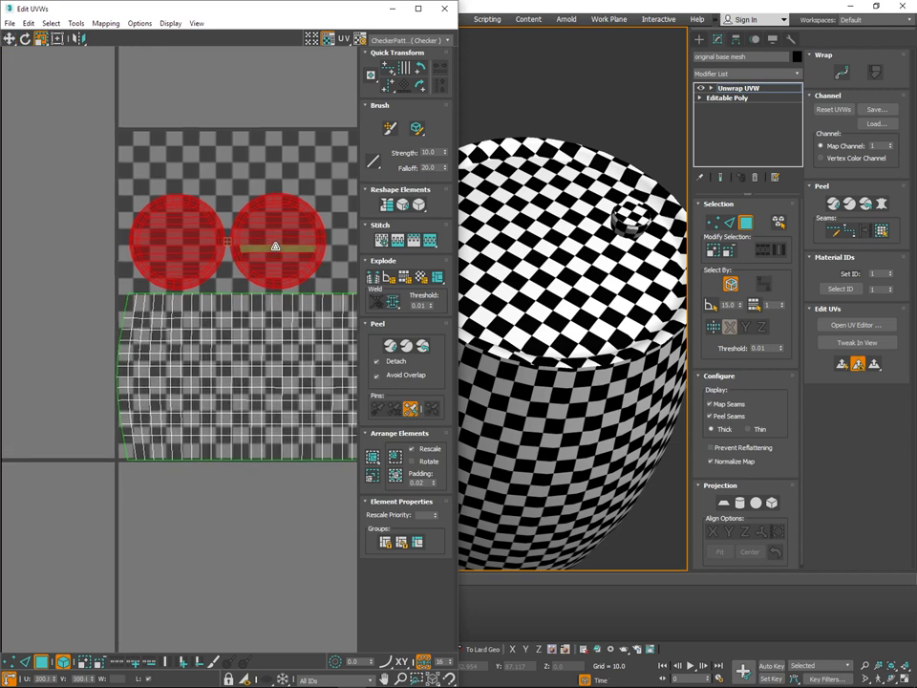
{"action": "left_click_drag", "start_coordinate": [275, 247], "coordinate": [278, 241]}
{"action": "middle_click_drag", "start_coordinate": [604, 418], "coordinate": [645, 374], "text": "alt"}
{"action": "scroll", "coordinate": [626, 379], "scroll_direction": "down", "scroll_amount": 5}
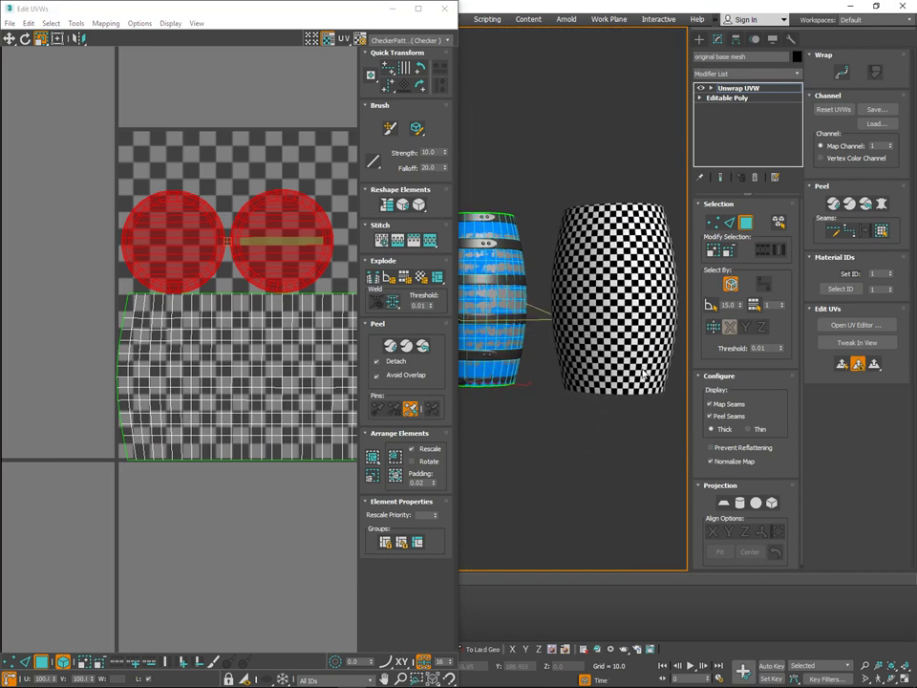
{"action": "scroll", "coordinate": [646, 379], "scroll_direction": "up", "scroll_amount": 8}
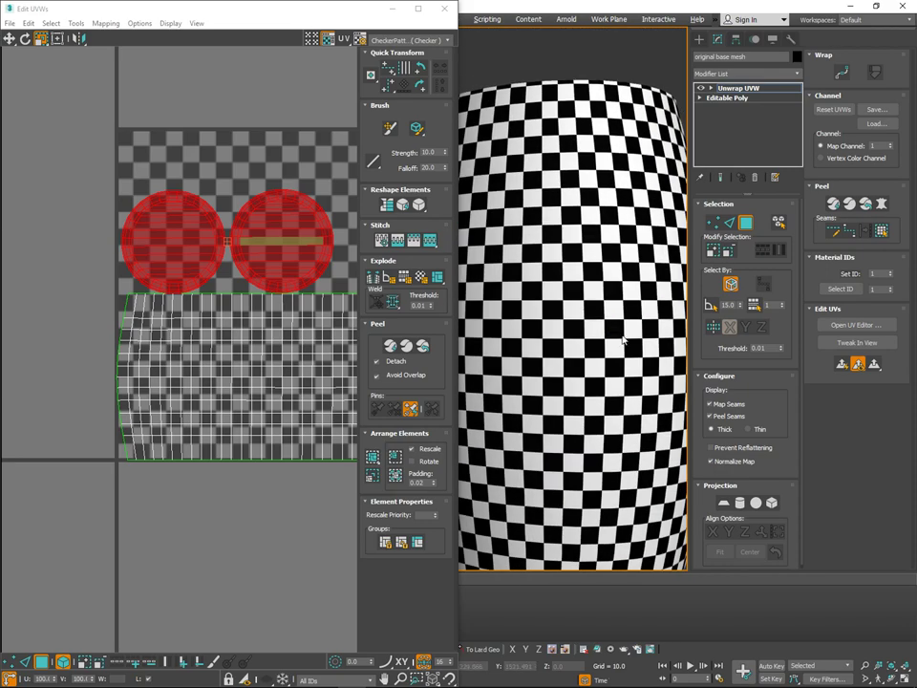
{"action": "middle_click_drag", "start_coordinate": [624, 326], "coordinate": [623, 383], "text": "alt"}
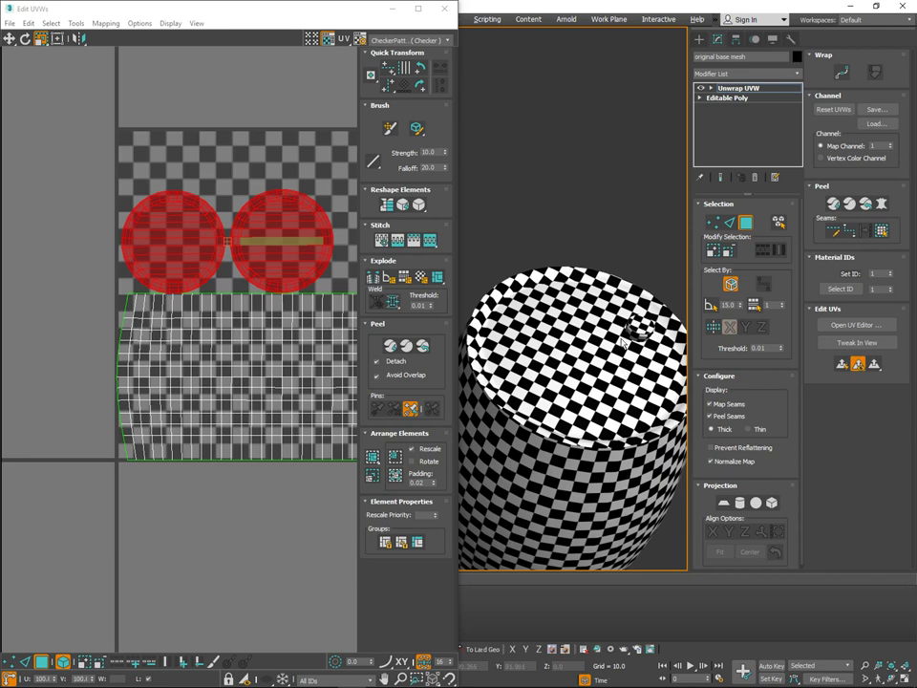
Enlarge both lid islands a little more and recheck the checker pattern across the whole barrel.
{"action": "scroll", "coordinate": [302, 246], "scroll_direction": "up", "scroll_amount": 1}
{"action": "left_click_drag", "start_coordinate": [297, 237], "coordinate": [306, 218]}
{"action": "key", "text": "w"}
{"action": "mouse_move", "coordinate": [635, 439]}
{"action": "middle_mouse_down", "text": "alt"}
{"action": "mouse_move", "coordinate": [630, 409]}
{"action": "mouse_move", "coordinate": [630, 436]}
{"action": "mouse_move", "coordinate": [644, 427]}
{"action": "middle_mouse_up", "text": "alt"}
{"action": "scroll", "coordinate": [631, 440], "scroll_direction": "down", "scroll_amount": 3}
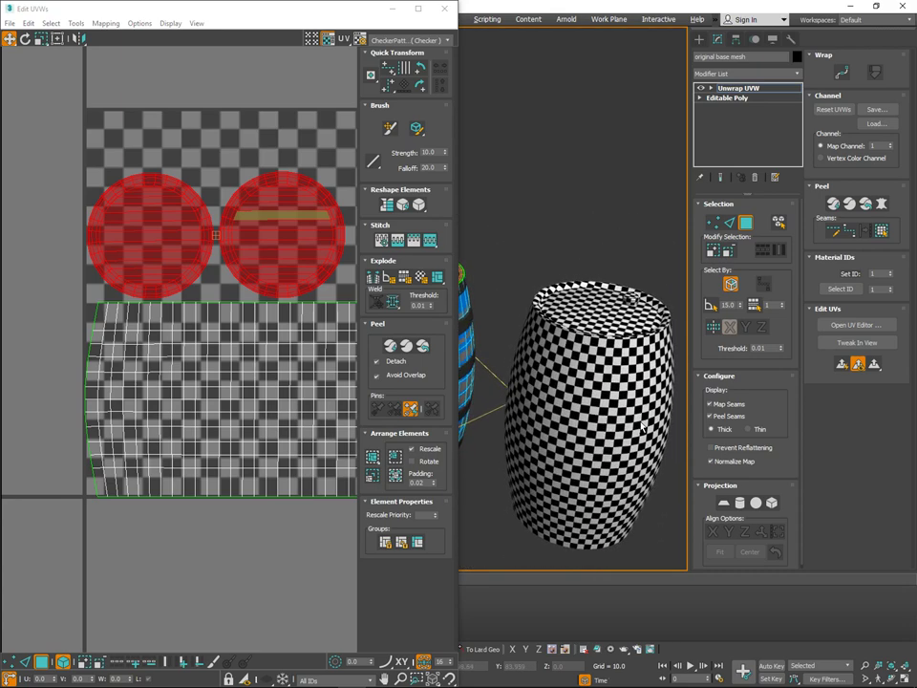
Move both lids up to the tile's top edge and place the bung cap and strip beside them, clear of the side island.
{"action": "scroll", "coordinate": [250, 420], "scroll_direction": "down", "scroll_amount": 3}
{"action": "middle_click_drag", "start_coordinate": [251, 426], "coordinate": [151, 426]}
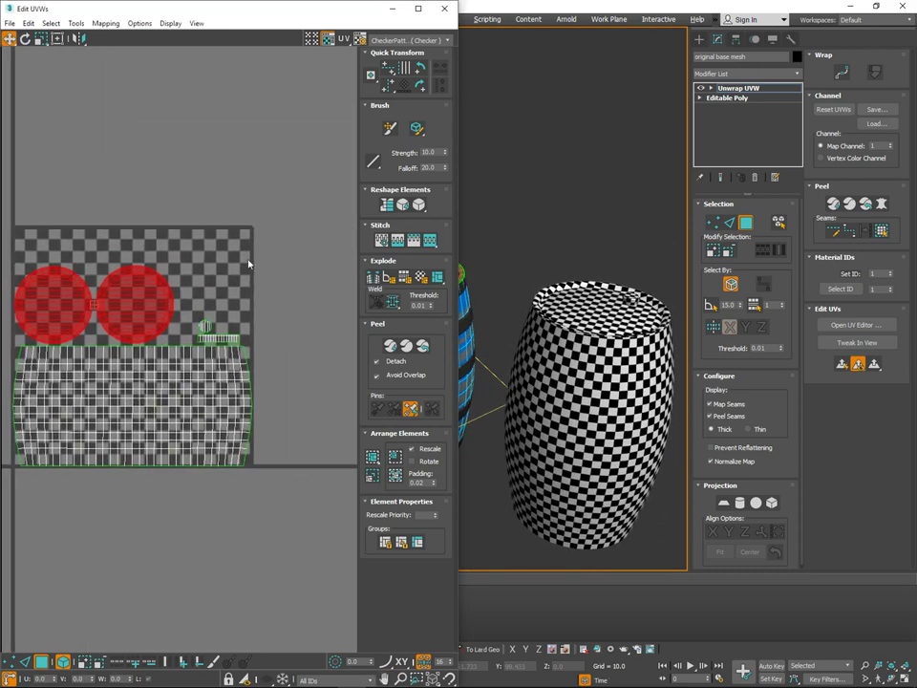
{"action": "left_click", "coordinate": [244, 287]}
{"action": "middle_click_drag", "start_coordinate": [241, 292], "coordinate": [292, 286]}
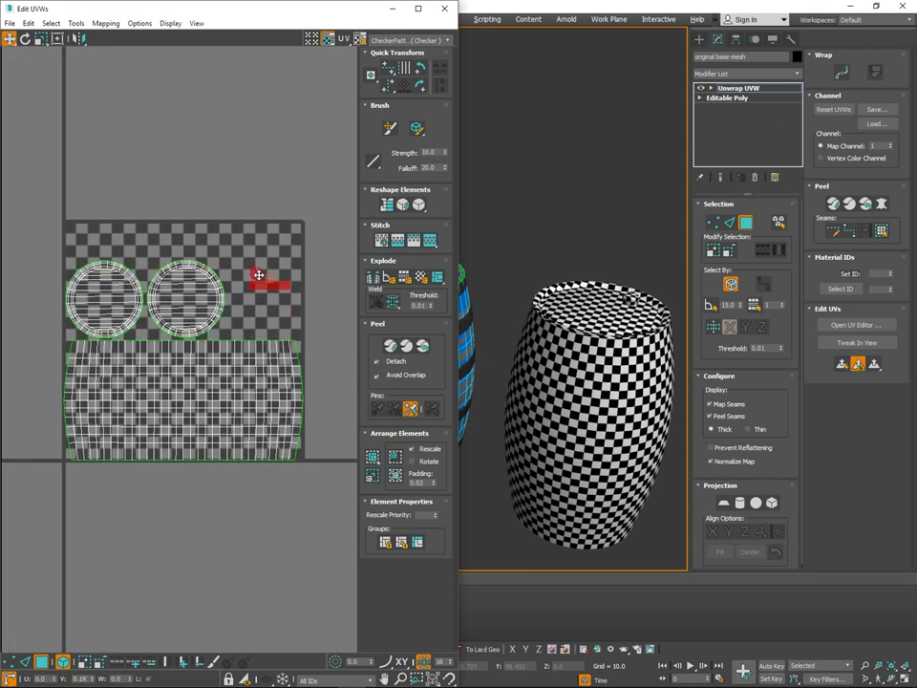
{"action": "left_click", "coordinate": [216, 240]}
{"action": "left_click", "coordinate": [118, 298]}
{"action": "left_click", "coordinate": [179, 286], "text": "ctrl"}
{"action": "middle_click_drag", "start_coordinate": [179, 284], "coordinate": [223, 281]}
{"action": "left_click_drag", "start_coordinate": [233, 290], "coordinate": [235, 255]}
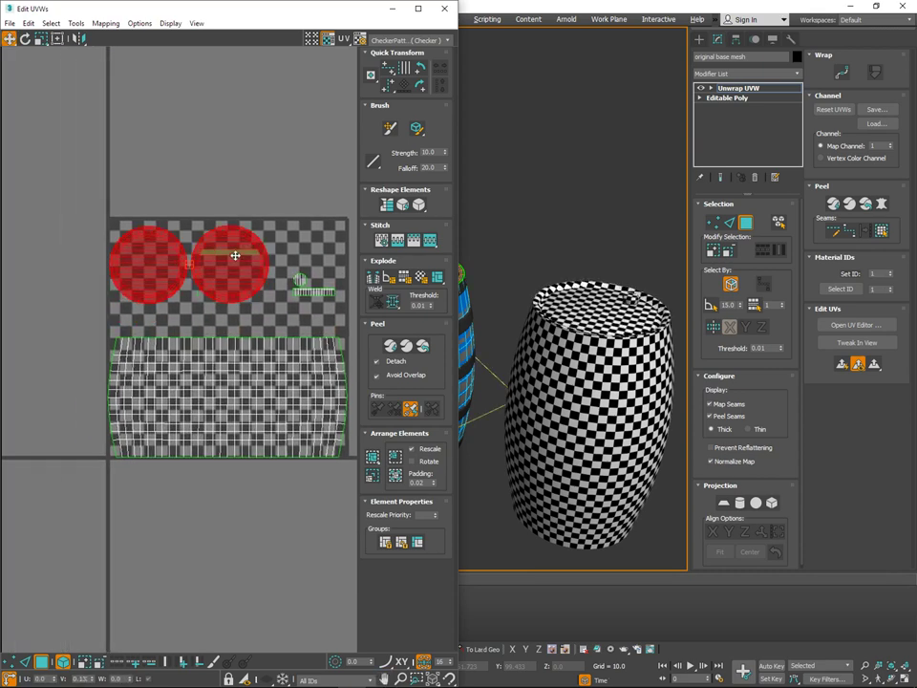
{"action": "left_click_drag", "start_coordinate": [333, 260], "coordinate": [281, 280]}
Select the barrel's side island and stretch it vertically into the free space below the lids.
{"action": "left_click_drag", "start_coordinate": [338, 328], "coordinate": [230, 447]}
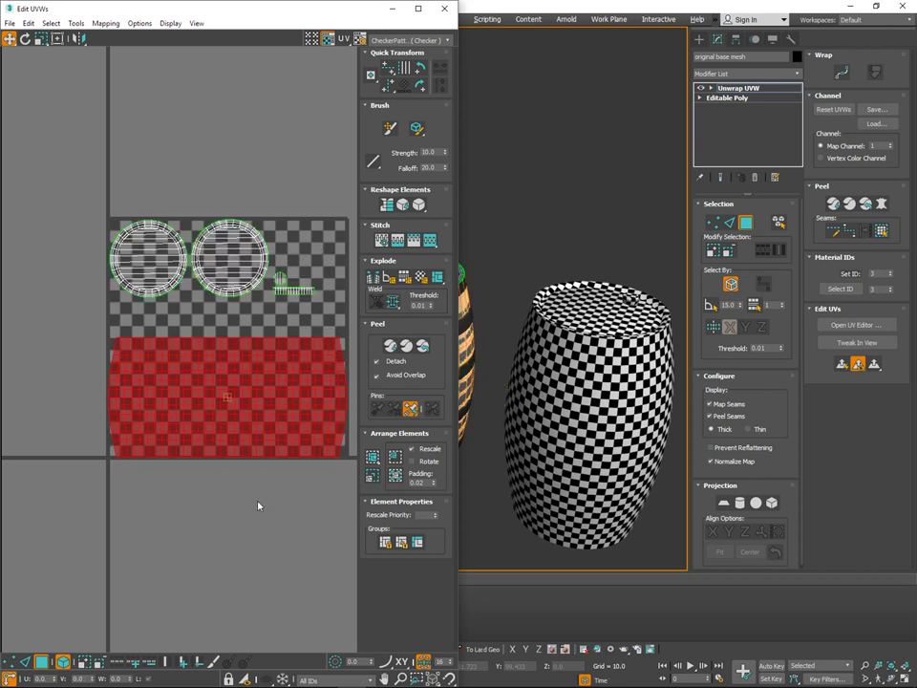
{"action": "middle_click_drag", "start_coordinate": [275, 510], "coordinate": [277, 518]}
{"action": "middle_click_drag", "start_coordinate": [271, 395], "coordinate": [272, 400]}
{"action": "key", "text": "ctrl+i"}
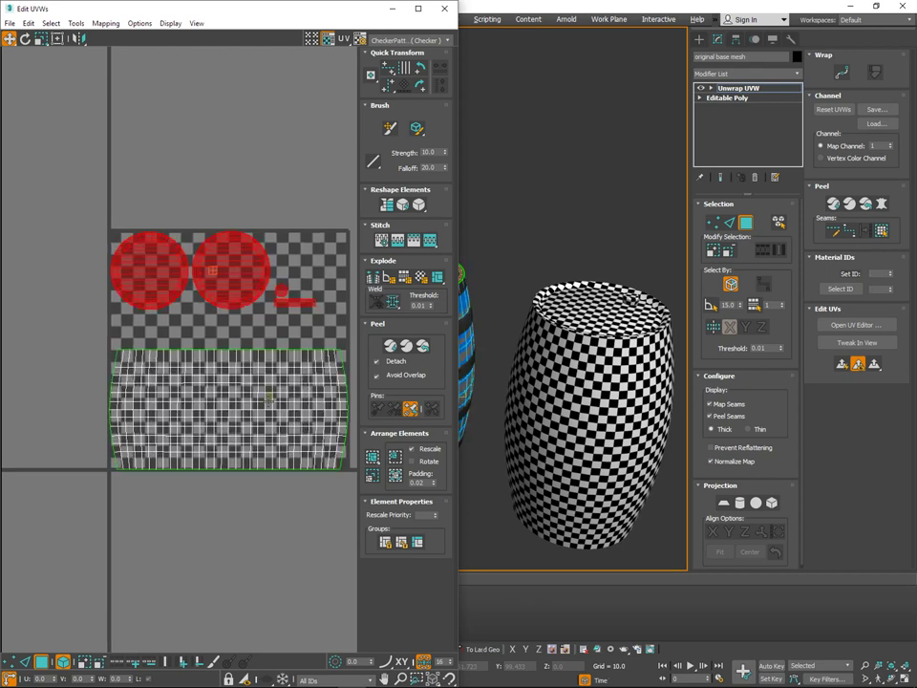
{"action": "scroll", "coordinate": [294, 366], "scroll_direction": "down", "scroll_amount": 1}
{"action": "scroll", "coordinate": [294, 368], "scroll_direction": "down", "scroll_amount": 1}
{"action": "left_click_drag", "start_coordinate": [327, 345], "coordinate": [197, 392]}
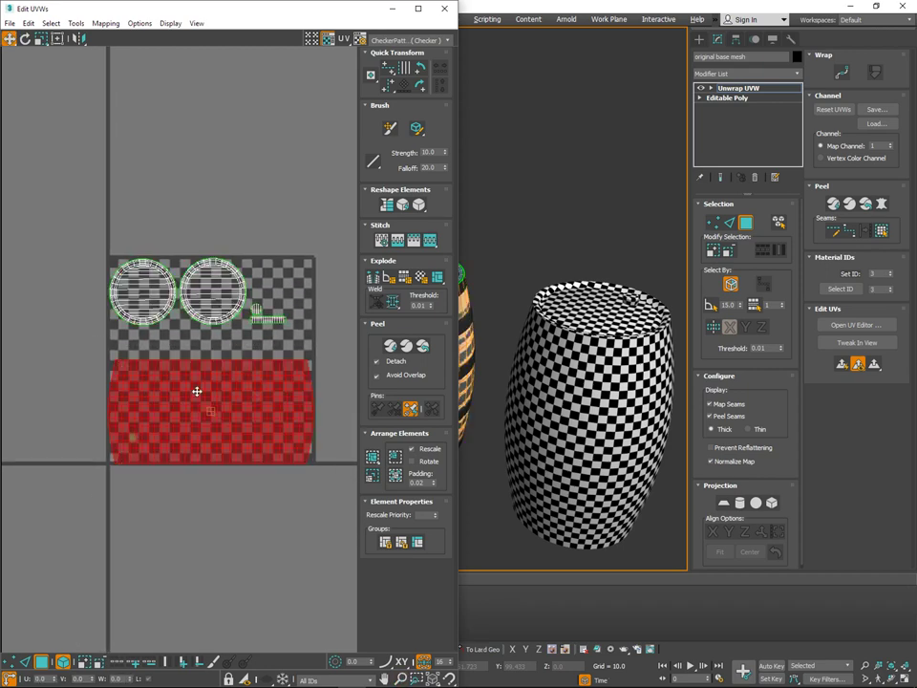
{"action": "middle_click_drag", "start_coordinate": [247, 389], "coordinate": [240, 405]}
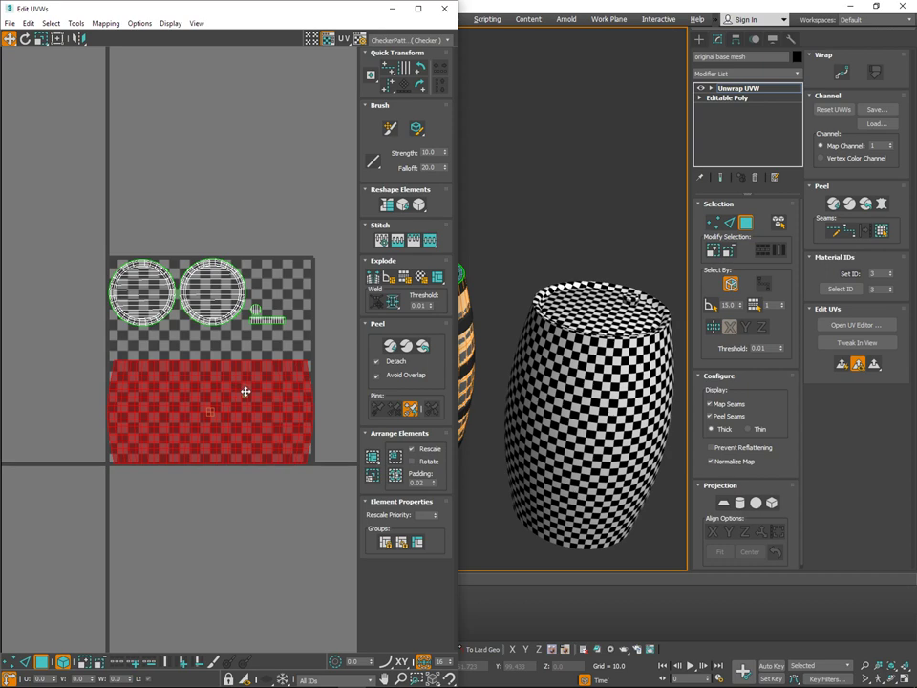
{"action": "left_click", "coordinate": [41, 39]}
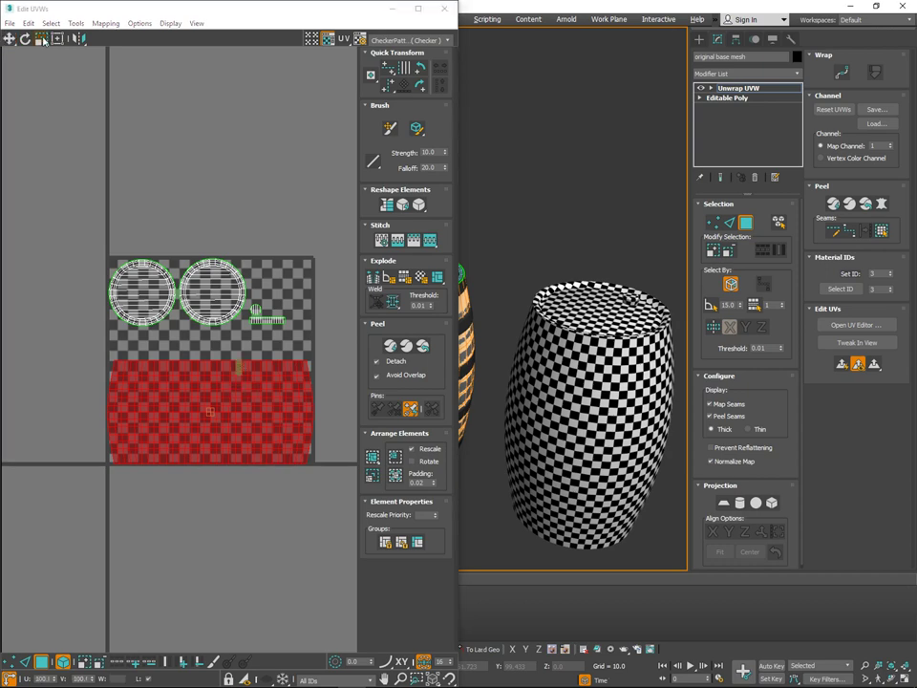
{"action": "scroll", "coordinate": [232, 383], "scroll_direction": "up", "scroll_amount": 1}
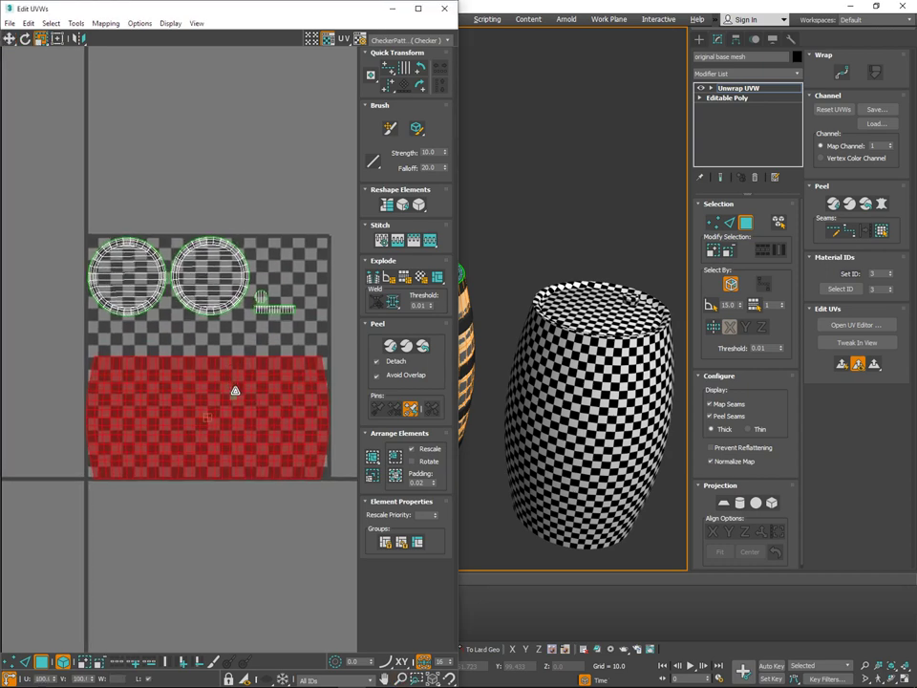
{"action": "left_click_drag", "start_coordinate": [235, 390], "coordinate": [238, 386]}
{"action": "key", "text": "w"}
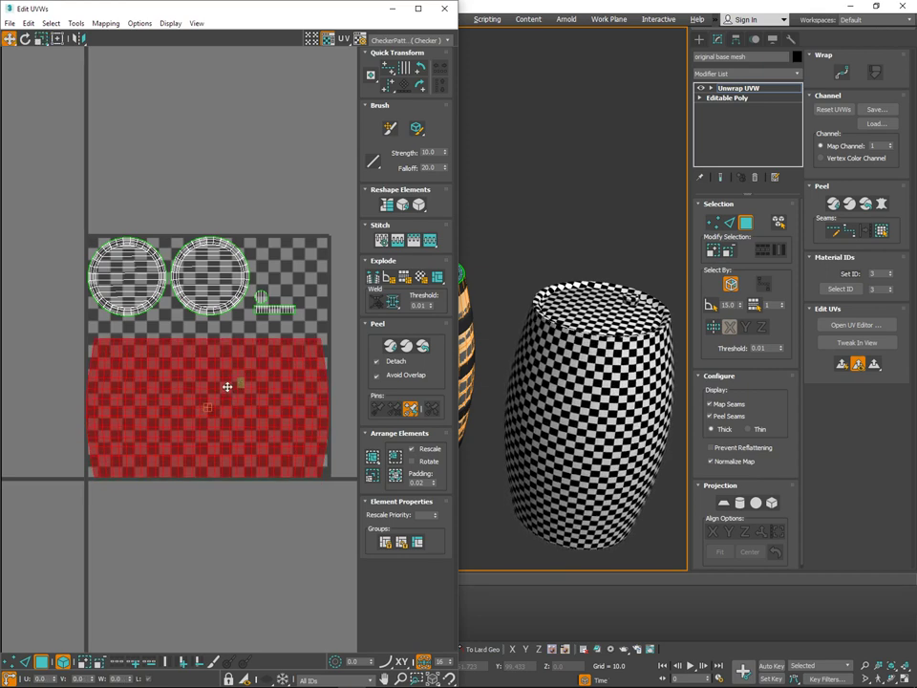
Scale the side island up slightly so it spans the full width of the tile.
{"action": "scroll", "coordinate": [220, 392], "scroll_direction": "up", "scroll_amount": 2}
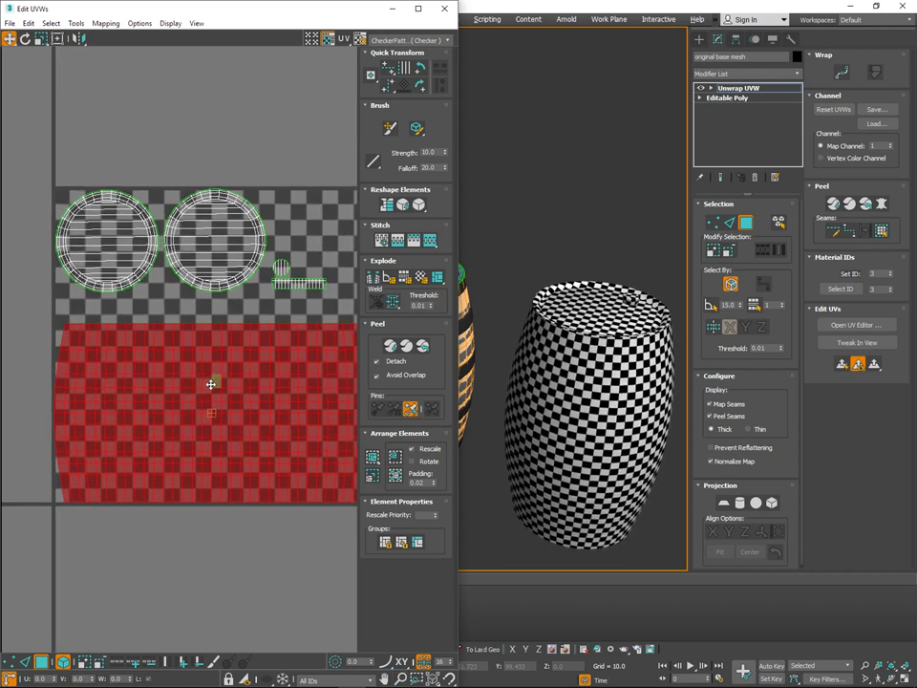
{"action": "key", "text": "r"}
{"action": "left_click_drag", "start_coordinate": [209, 388], "coordinate": [208, 394]}
{"action": "key", "text": "w"}
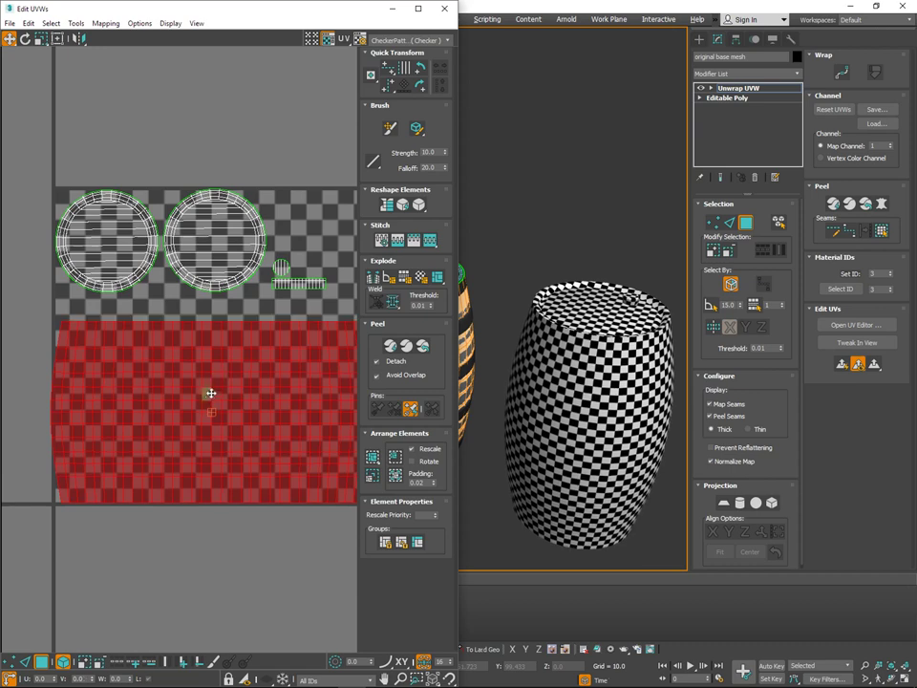
{"action": "middle_click_drag", "start_coordinate": [257, 554], "coordinate": [200, 548]}
{"action": "middle_click_drag", "start_coordinate": [158, 576], "coordinate": [182, 576]}
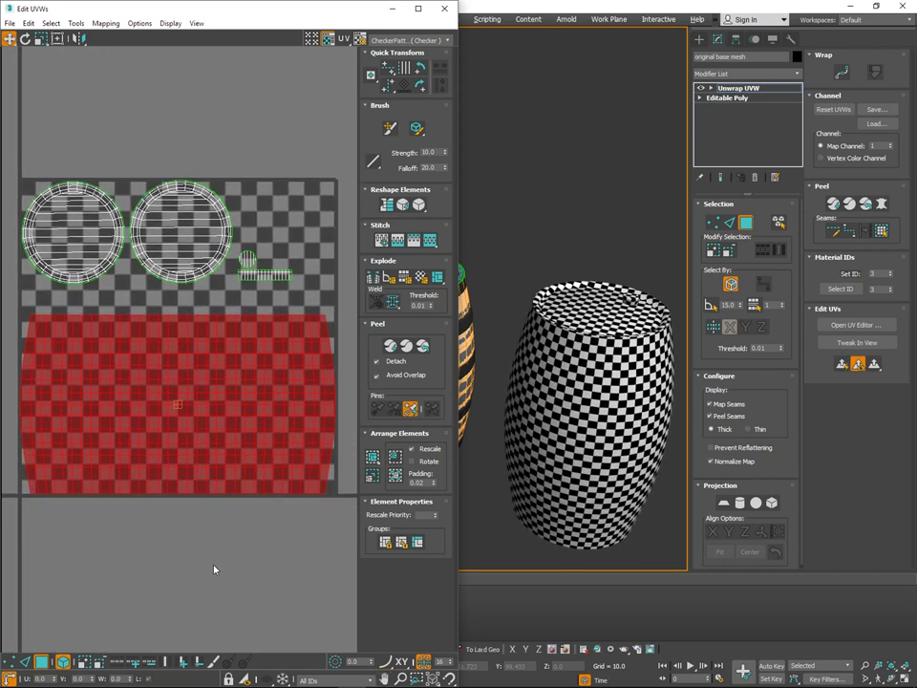
Stretch the side island further upward until it nearly reaches the lids, keeping its width.
{"action": "key", "text": "r"}
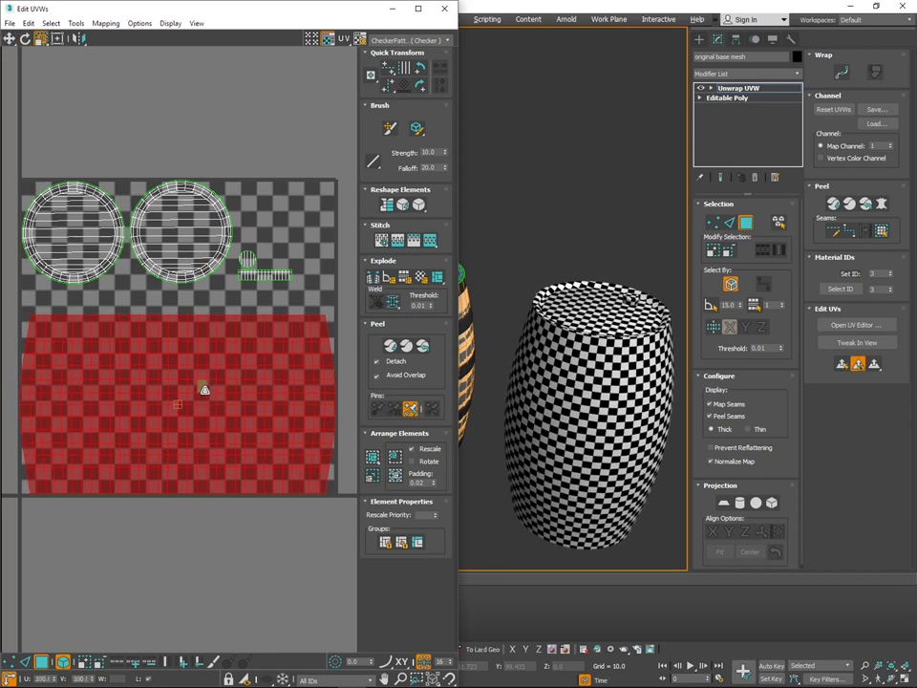
{"action": "left_click_drag", "start_coordinate": [205, 388], "coordinate": [210, 382]}
{"action": "key", "text": "ctrl+z"}
{"action": "key", "text": "w"}
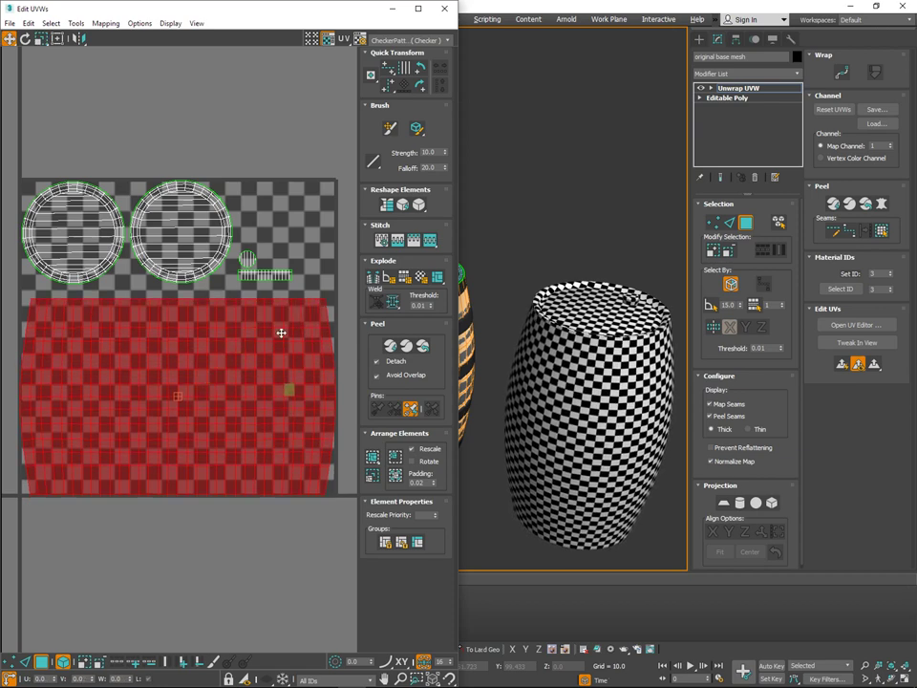
Move the bung's cap and strip toward the tile's right edge, just above the side island.
{"action": "left_click", "coordinate": [273, 255]}
{"action": "left_click", "coordinate": [260, 257]}
{"action": "left_click_drag", "start_coordinate": [260, 275], "coordinate": [297, 287]}
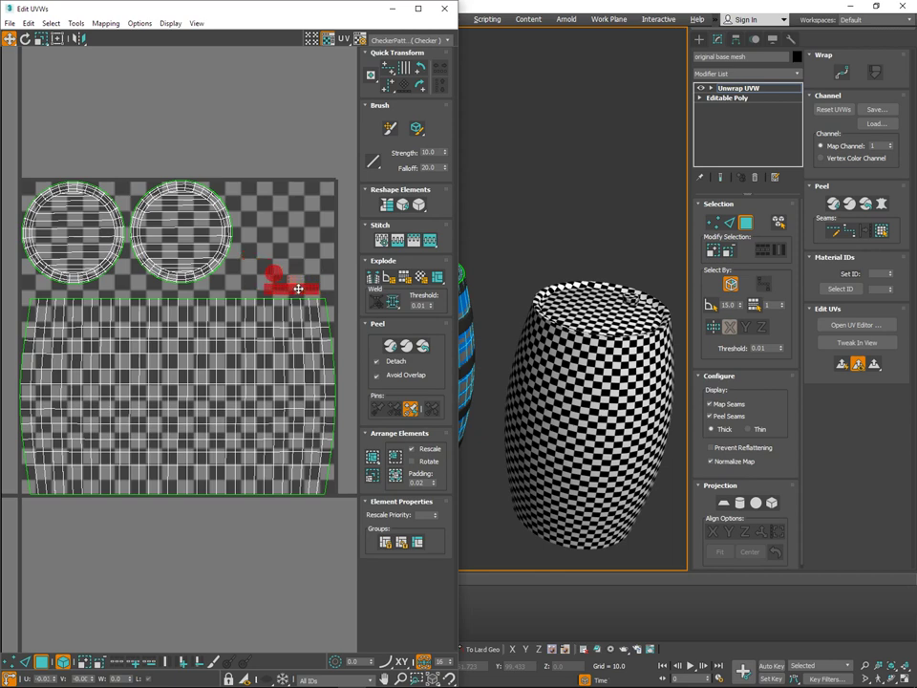
{"action": "left_click", "coordinate": [278, 218]}
Select both lid islands and lower them to sit just above the side island.
{"action": "left_click_drag", "start_coordinate": [47, 252], "coordinate": [45, 254]}
{"action": "middle_click_drag", "start_coordinate": [151, 203], "coordinate": [209, 202]}
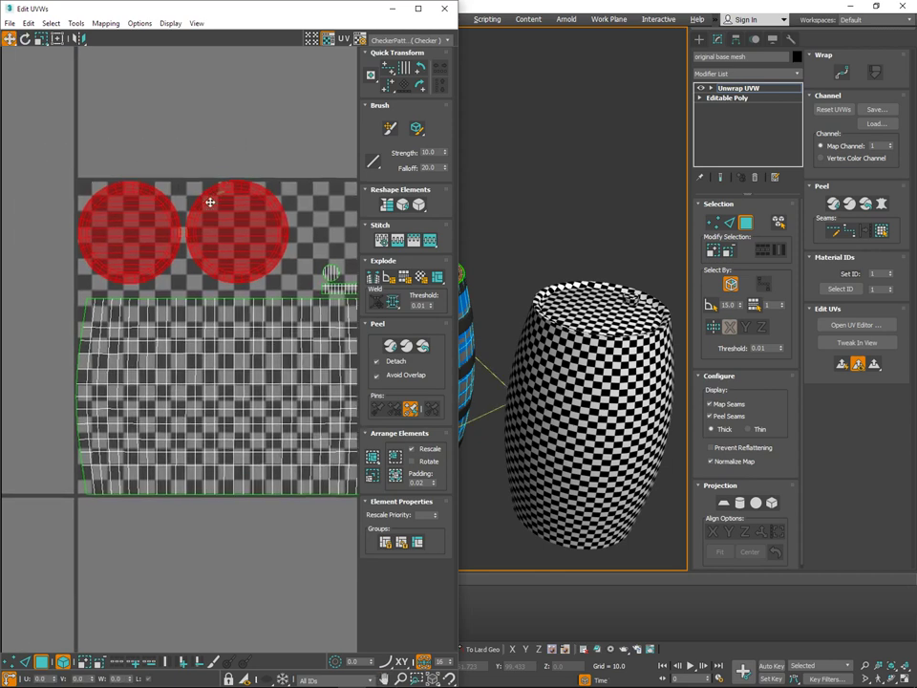
{"action": "left_click_drag", "start_coordinate": [229, 220], "coordinate": [230, 231]}
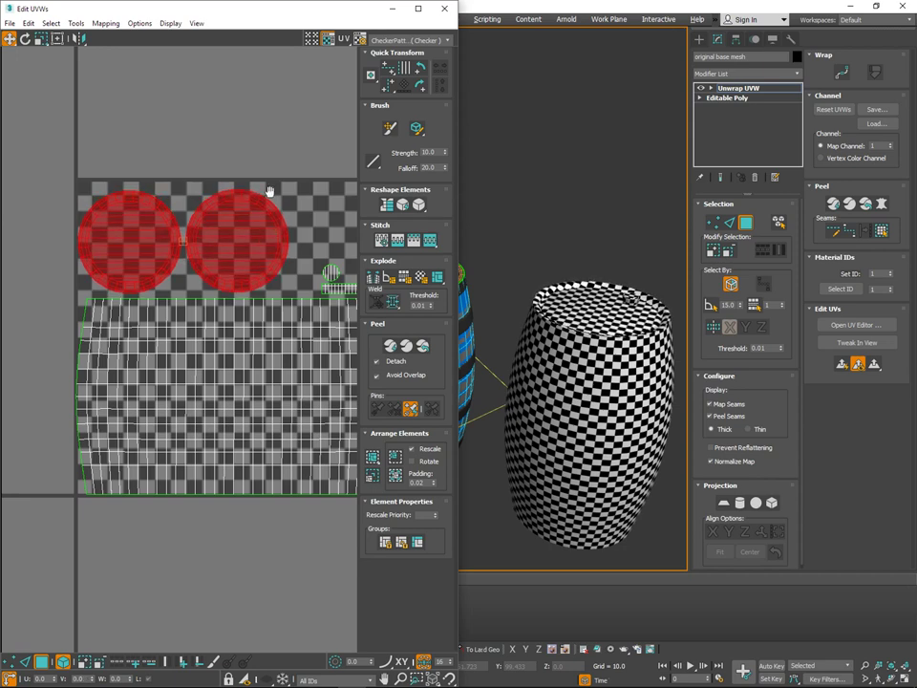
{"action": "middle_click_drag", "start_coordinate": [268, 192], "coordinate": [246, 196]}
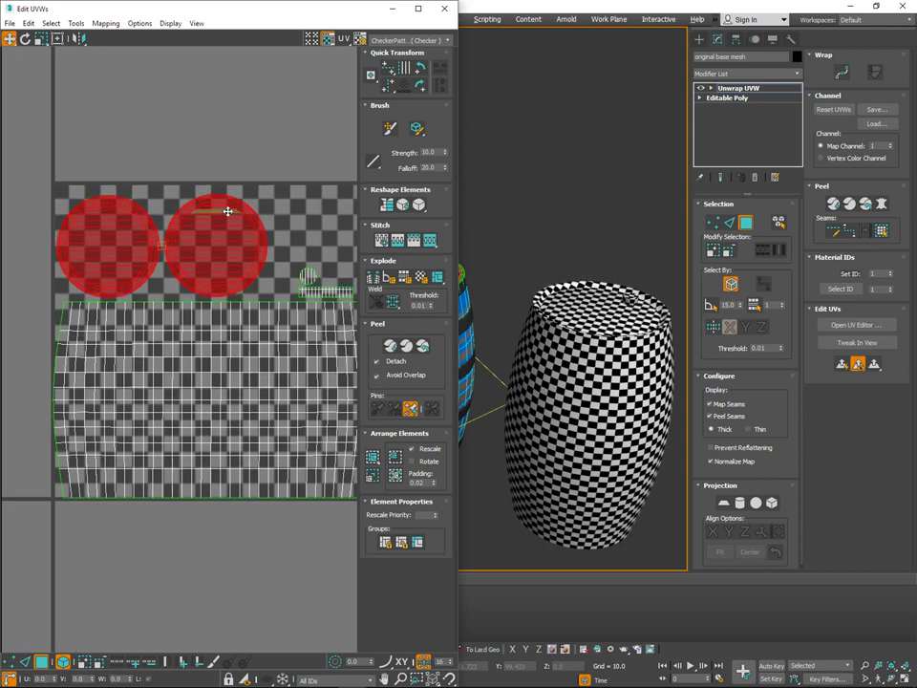
Nudge both lids up to balance the gaps to the side island and the tile's top edge, and inspect the barrel.
{"action": "middle_click_drag", "start_coordinate": [616, 374], "coordinate": [619, 317], "text": "alt"}
{"action": "middle_click_drag", "start_coordinate": [619, 317], "coordinate": [533, 336]}
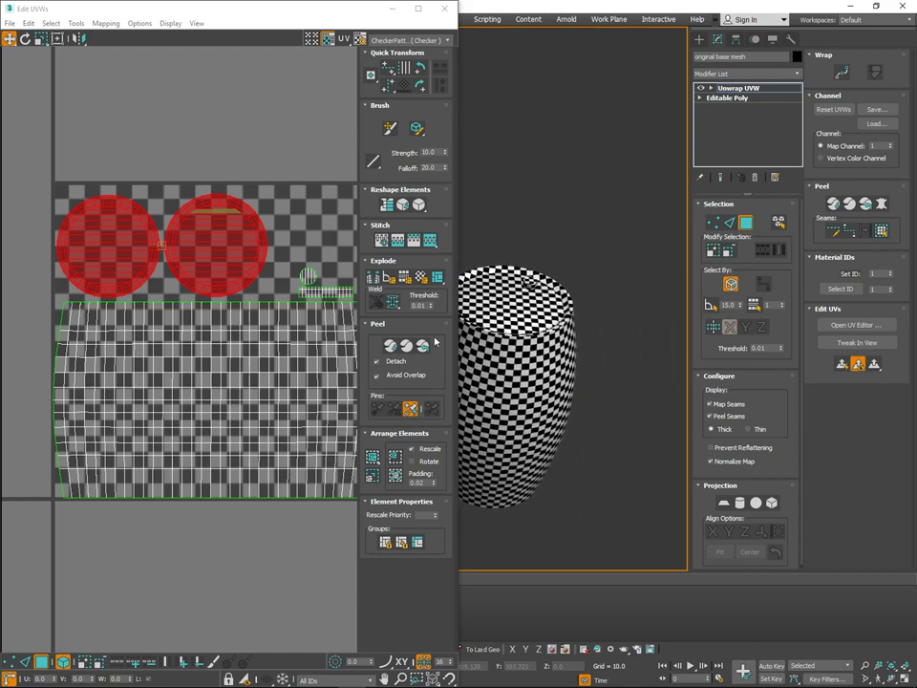
{"action": "middle_click_drag", "start_coordinate": [280, 348], "coordinate": [235, 358]}
{"action": "scroll", "coordinate": [258, 376], "scroll_direction": "down", "scroll_amount": 3}
{"action": "left_click_drag", "start_coordinate": [229, 204], "coordinate": [118, 275]}
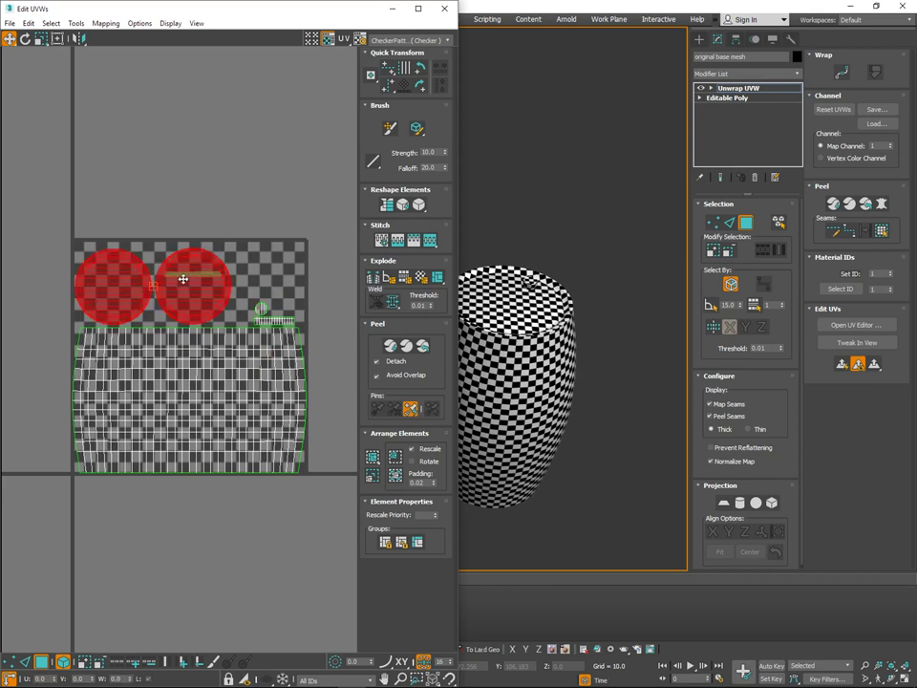
{"action": "middle_click_drag", "start_coordinate": [186, 277], "coordinate": [208, 251]}
{"action": "left_click_drag", "start_coordinate": [208, 268], "coordinate": [226, 255]}
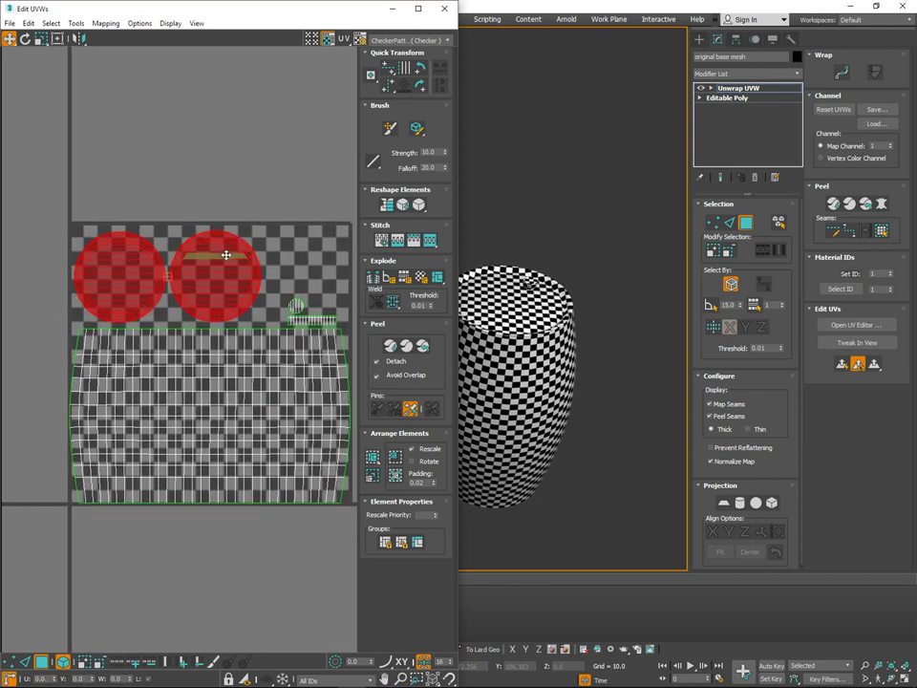
{"action": "mouse_move", "coordinate": [543, 306]}
{"action": "middle_mouse_down", "text": "alt"}
{"action": "mouse_move", "coordinate": [546, 316]}
{"action": "mouse_move", "coordinate": [537, 296]}
{"action": "mouse_move", "coordinate": [545, 327]}
{"action": "mouse_move", "coordinate": [561, 331]}
{"action": "mouse_move", "coordinate": [551, 317]}
{"action": "middle_mouse_up", "text": "alt"}
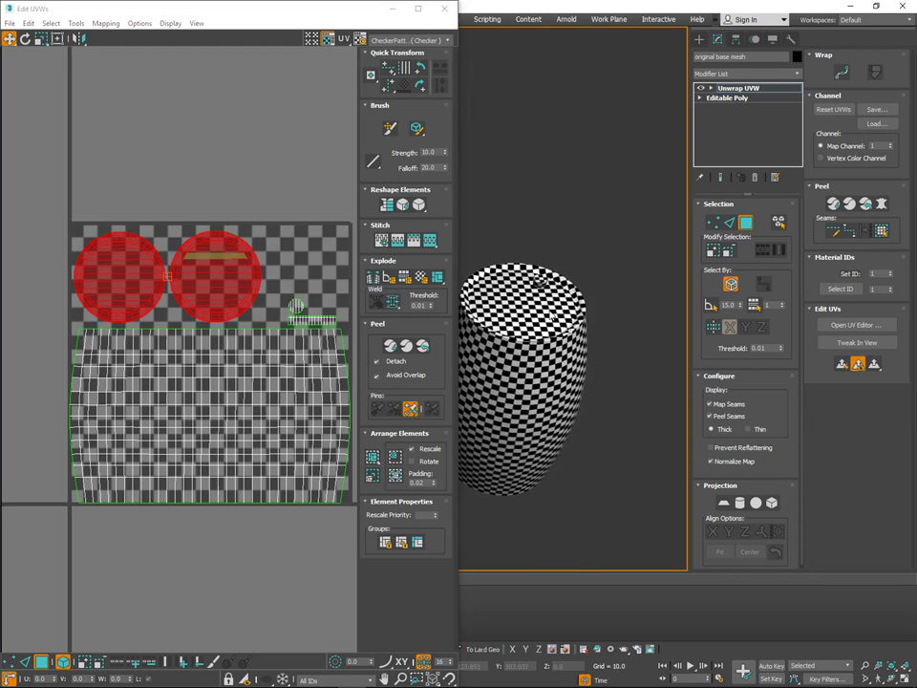
Move the bung's strip and cap up and left into the space beside the lids, with the cap just above the strip.
{"action": "scroll", "coordinate": [319, 302], "scroll_direction": "up", "scroll_amount": 2}
{"action": "left_click_drag", "start_coordinate": [307, 332], "coordinate": [284, 282]}
{"action": "left_click", "coordinate": [302, 275]}
{"action": "left_click_drag", "start_coordinate": [327, 241], "coordinate": [324, 306]}
{"action": "left_click", "coordinate": [320, 273]}
{"action": "left_click", "coordinate": [324, 305]}
{"action": "key", "text": "r"}
{"action": "left_click", "coordinate": [335, 279]}
{"action": "key", "text": "w"}
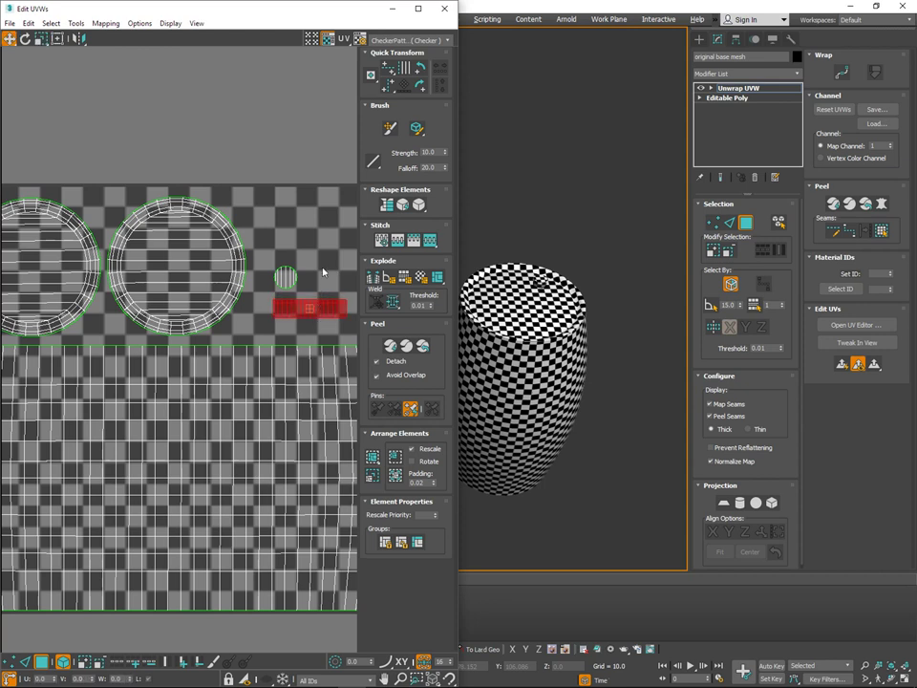
{"action": "left_click", "coordinate": [321, 253]}
{"action": "left_click_drag", "start_coordinate": [287, 275], "coordinate": [289, 281], "text": "shift"}
{"action": "left_click", "coordinate": [308, 235]}
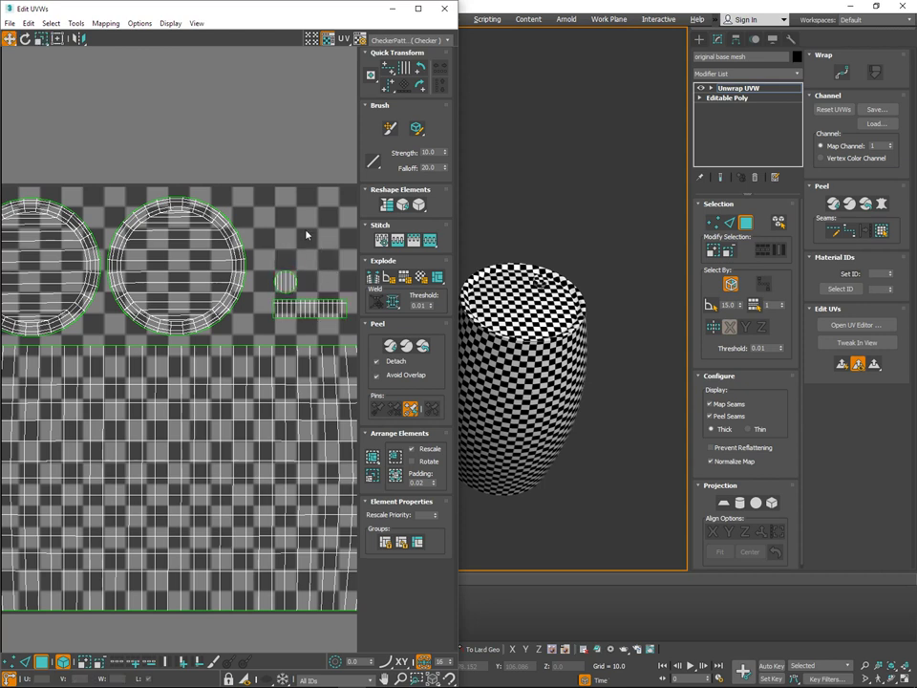
Shift both lids slightly, widen the gap between them by moving the right lid toward the bung, and check the barrel.
{"action": "middle_click_drag", "start_coordinate": [204, 256], "coordinate": [217, 260]}
{"action": "middle_click_drag", "start_coordinate": [220, 211], "coordinate": [238, 193]}
{"action": "scroll", "coordinate": [241, 191], "scroll_direction": "down", "scroll_amount": 1}
{"action": "left_click_drag", "start_coordinate": [255, 179], "coordinate": [125, 235]}
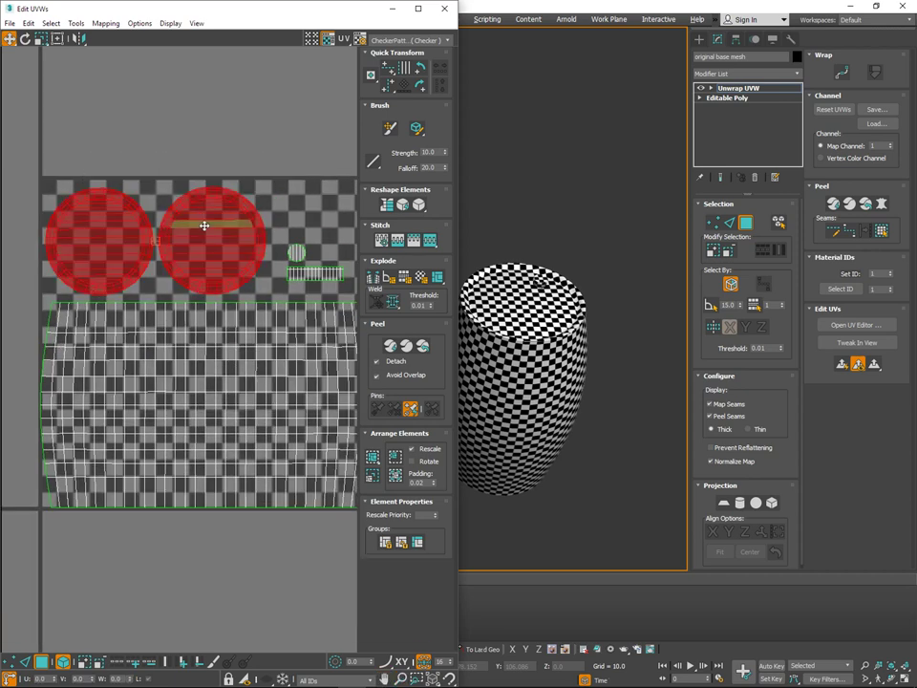
{"action": "scroll", "coordinate": [205, 225], "scroll_direction": "up", "scroll_amount": 1}
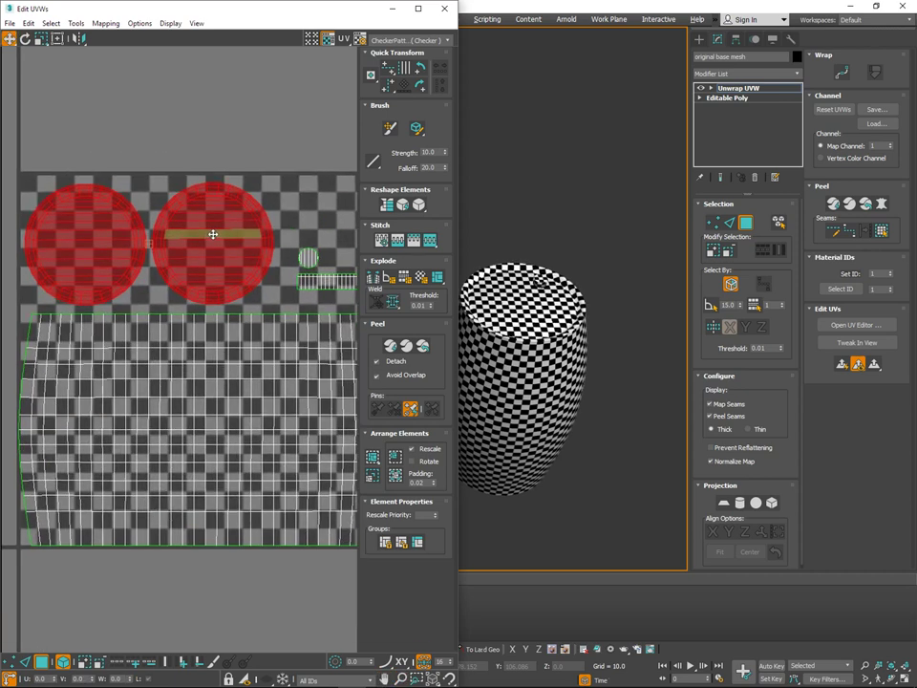
{"action": "left_click", "coordinate": [268, 161]}
{"action": "left_click_drag", "start_coordinate": [219, 235], "coordinate": [226, 234]}
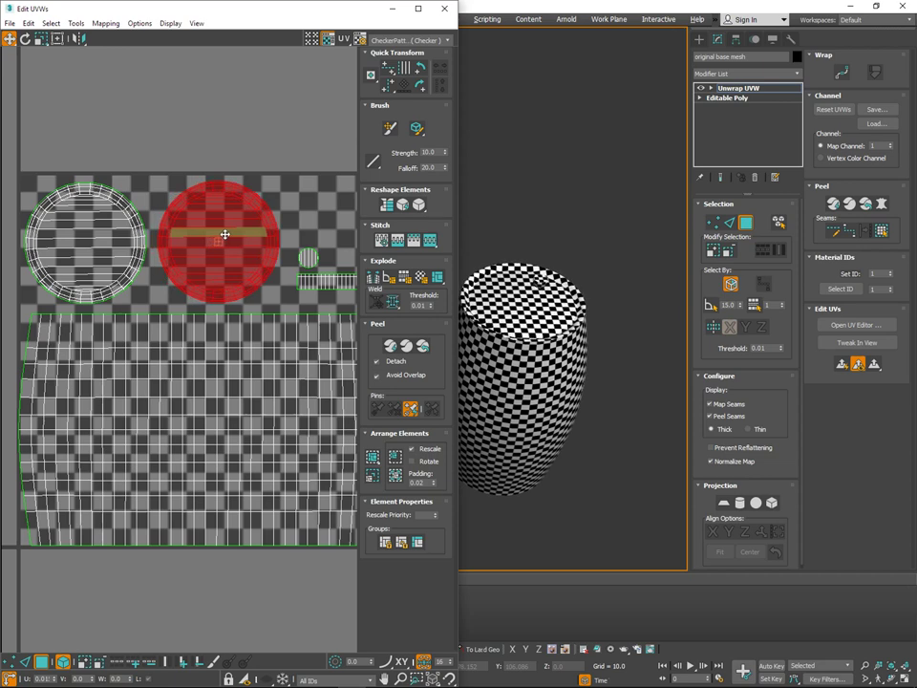
{"action": "left_click", "coordinate": [273, 170]}
{"action": "scroll", "coordinate": [583, 353], "scroll_direction": "down", "scroll_amount": 2}
{"action": "middle_click_drag", "start_coordinate": [583, 352], "coordinate": [603, 336], "text": "alt"}
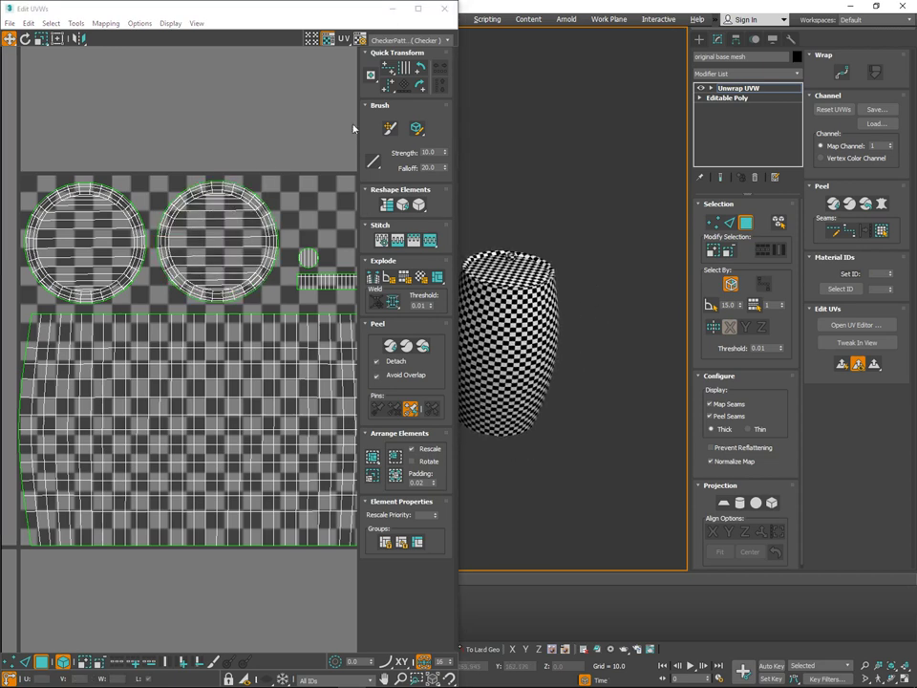
Collapse the unwrapped base mesh to an Editable Poly and delete the separate checkered barrel copy.
{"action": "right_click", "coordinate": [568, 290]}
{"action": "left_click", "coordinate": [575, 292]}
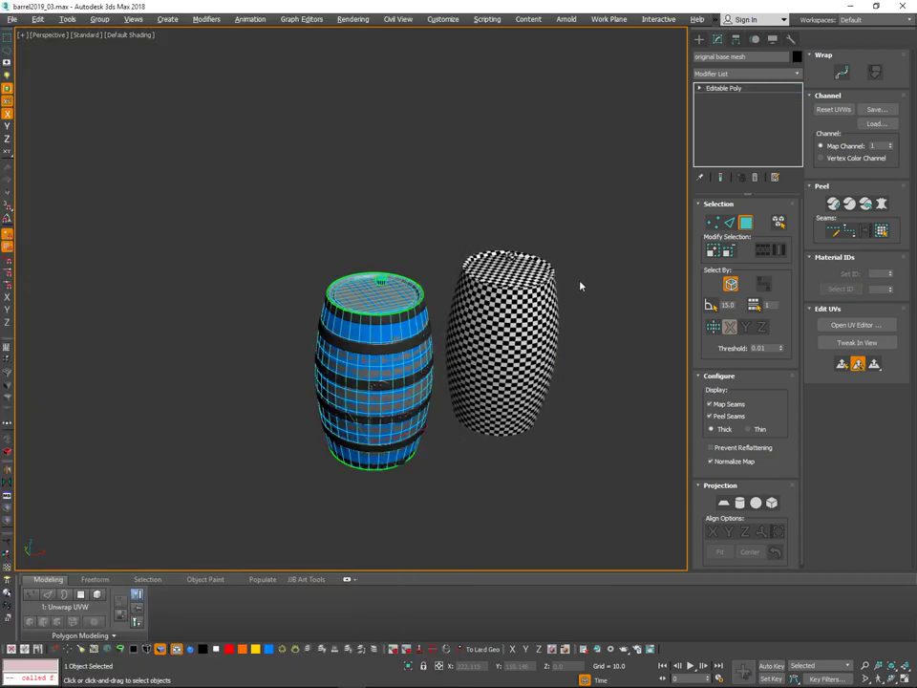
{"action": "left_click", "coordinate": [563, 232]}
{"action": "left_click", "coordinate": [510, 322]}
{"action": "key", "text": "Delete"}
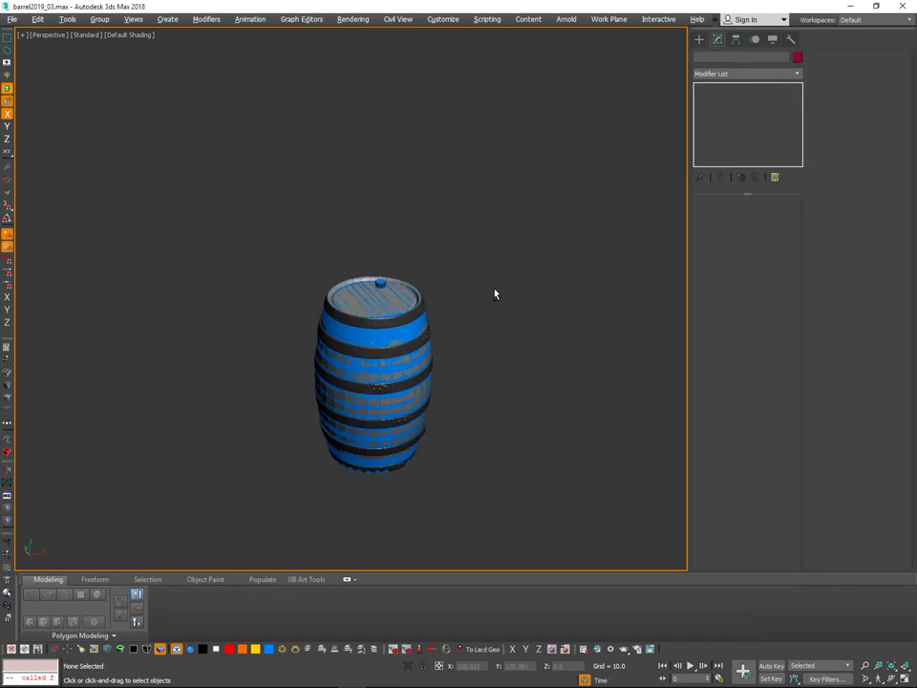
Select the original base mesh around the blue barrel and check the materials in the Material Editor.
{"action": "middle_click_drag", "start_coordinate": [494, 290], "coordinate": [460, 299], "text": "alt"}
{"action": "scroll", "coordinate": [417, 274], "scroll_direction": "up", "scroll_amount": 3}
{"action": "left_click", "coordinate": [411, 281]}
{"action": "key", "text": "m"}
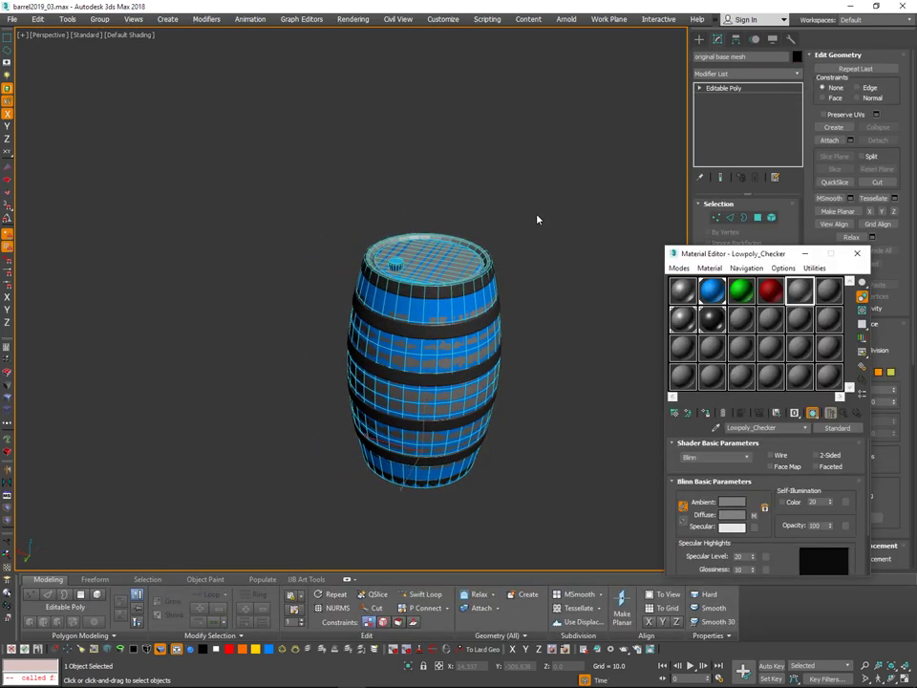
{"action": "left_click", "coordinate": [857, 253]}
{"action": "middle_click_drag", "start_coordinate": [532, 279], "coordinate": [517, 274]}
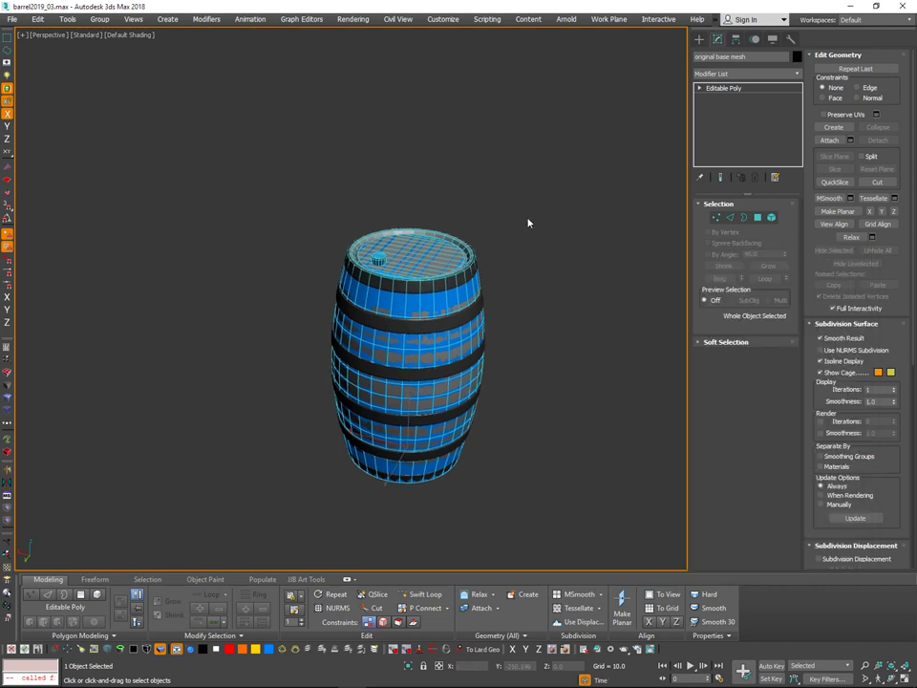
Open Render To Texture for the base mesh, view the projection target list without adding targets, and discard the Projection modifier.
{"action": "key", "text": "0"}
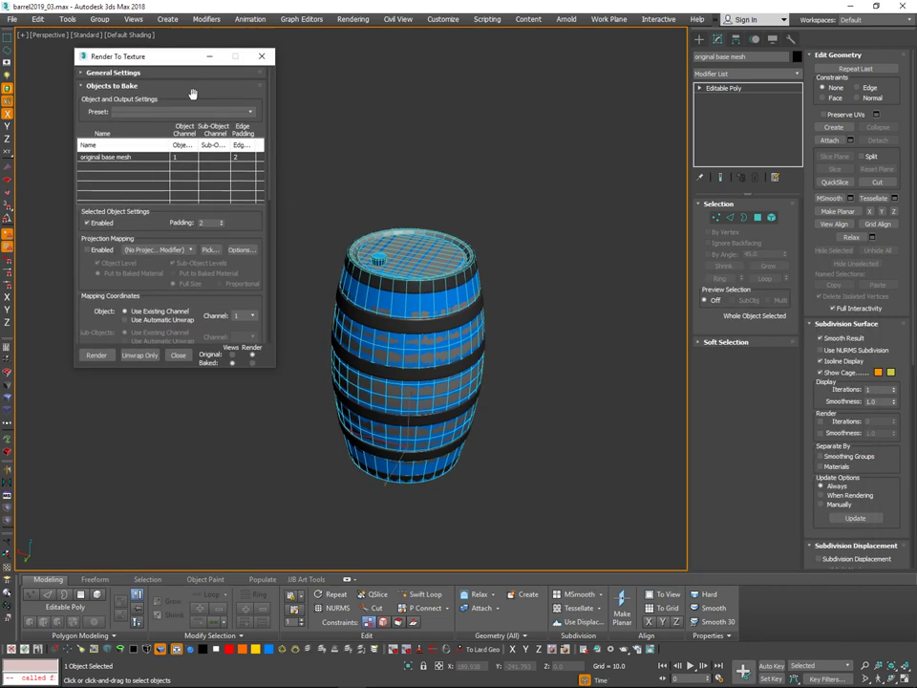
{"action": "left_click", "coordinate": [100, 252]}
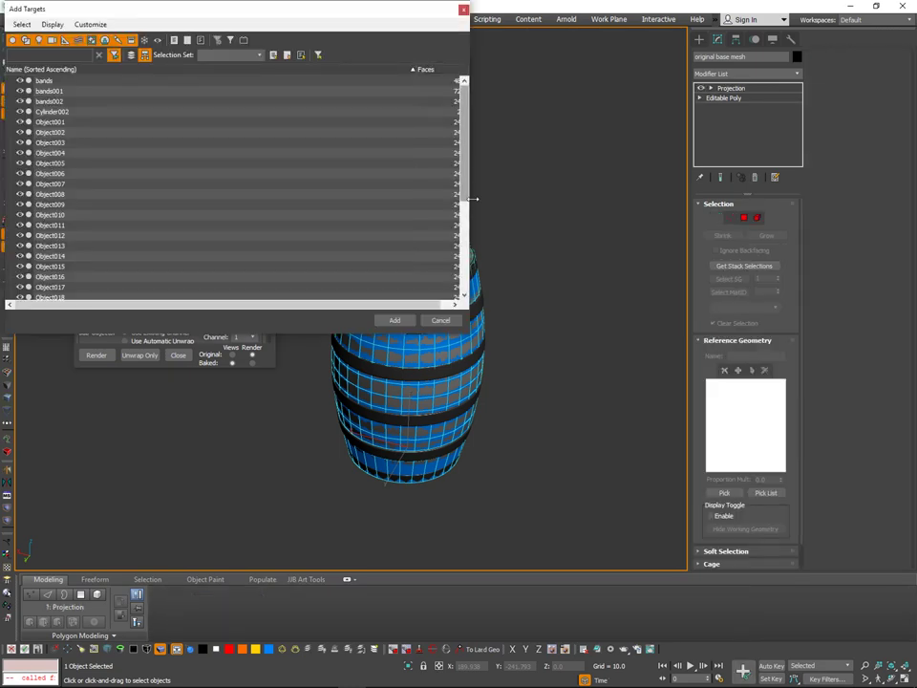
{"action": "left_click", "coordinate": [463, 9]}
{"action": "left_click_drag", "start_coordinate": [752, 55], "coordinate": [671, 100]}
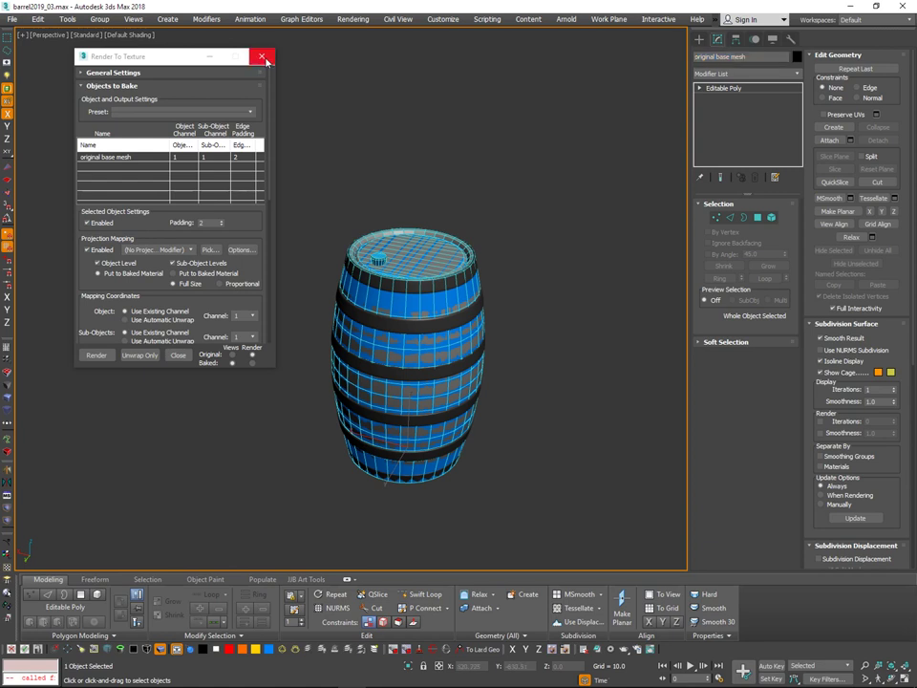
{"action": "middle_click_drag", "start_coordinate": [415, 217], "coordinate": [421, 218]}
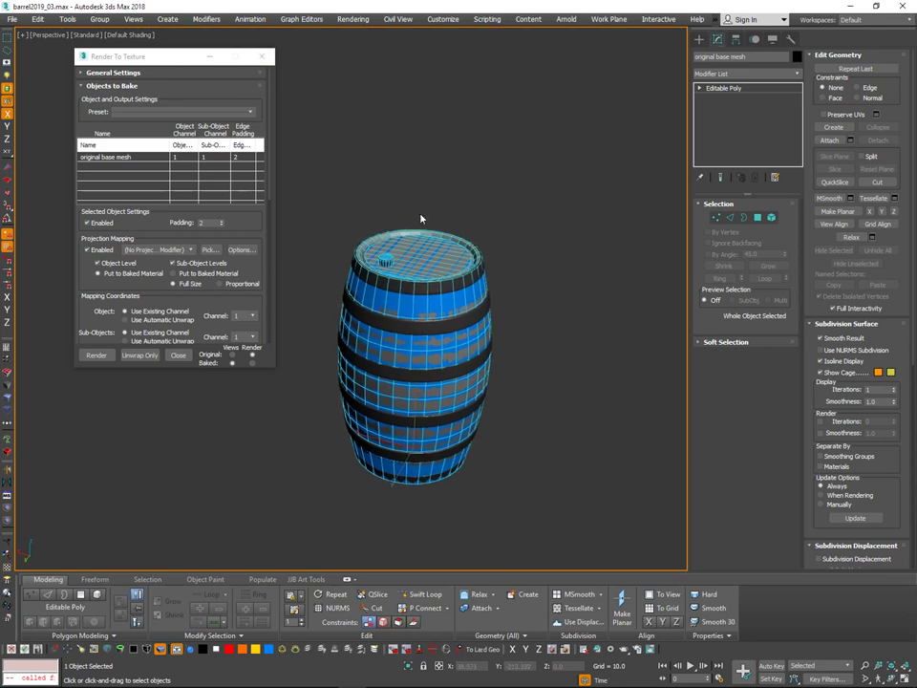
Set the edge padding of the original base mesh to 64 in the Render To Texture settings.
{"action": "left_click_drag", "start_coordinate": [173, 64], "coordinate": [541, 121]}
{"action": "middle_click_drag", "start_coordinate": [384, 300], "coordinate": [296, 250]}
{"action": "scroll", "coordinate": [594, 271], "scroll_direction": "down", "scroll_amount": 1}
{"action": "left_click_drag", "start_coordinate": [589, 265], "coordinate": [589, 259]}
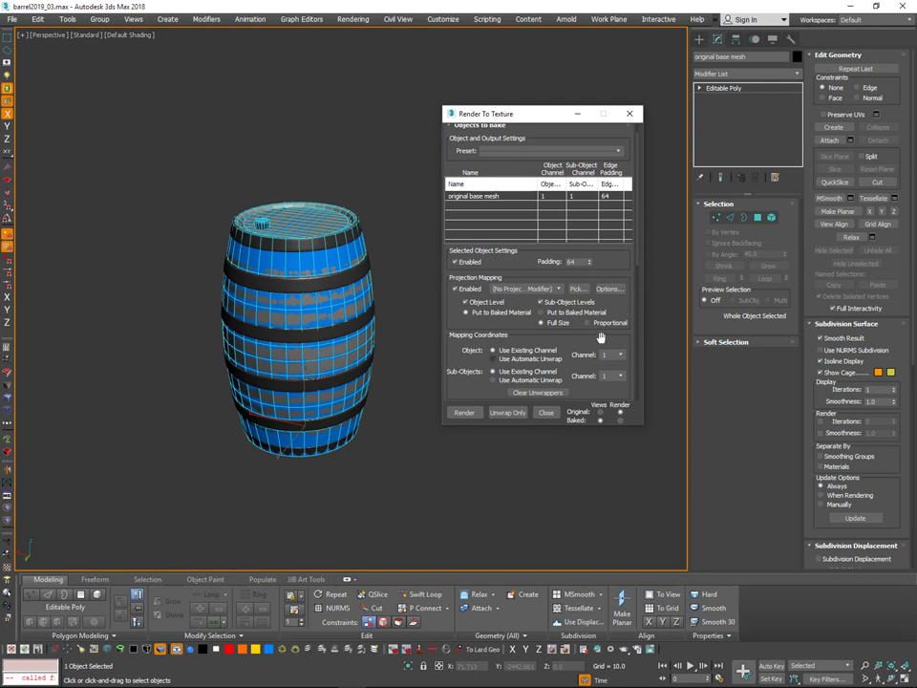
Add a NormalsMap output element to the bake and set its size to 1024x1024.
{"action": "scroll", "coordinate": [554, 354], "scroll_direction": "down", "scroll_amount": 4}
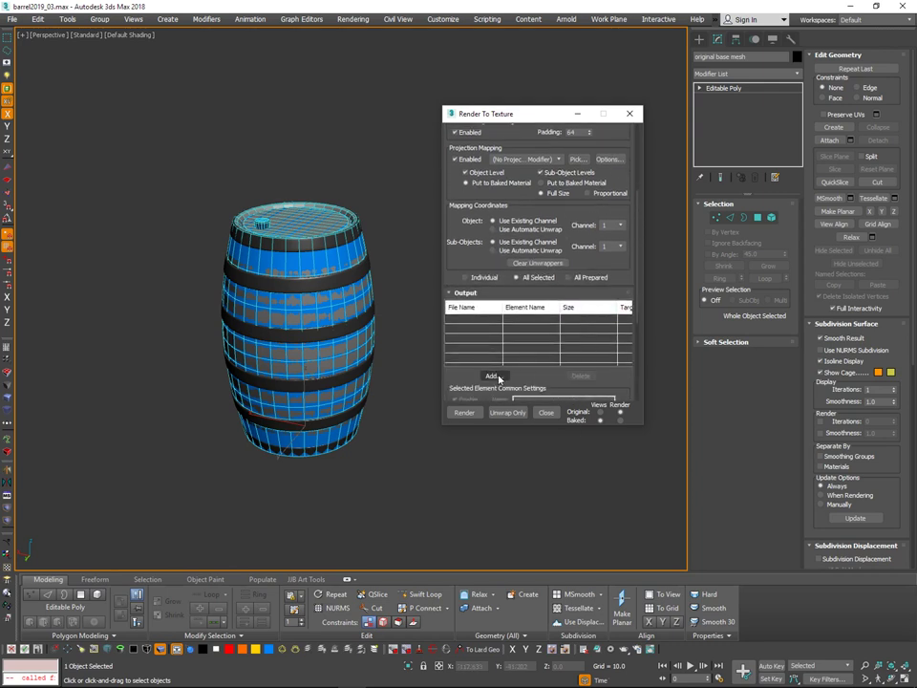
{"action": "left_click", "coordinate": [491, 375]}
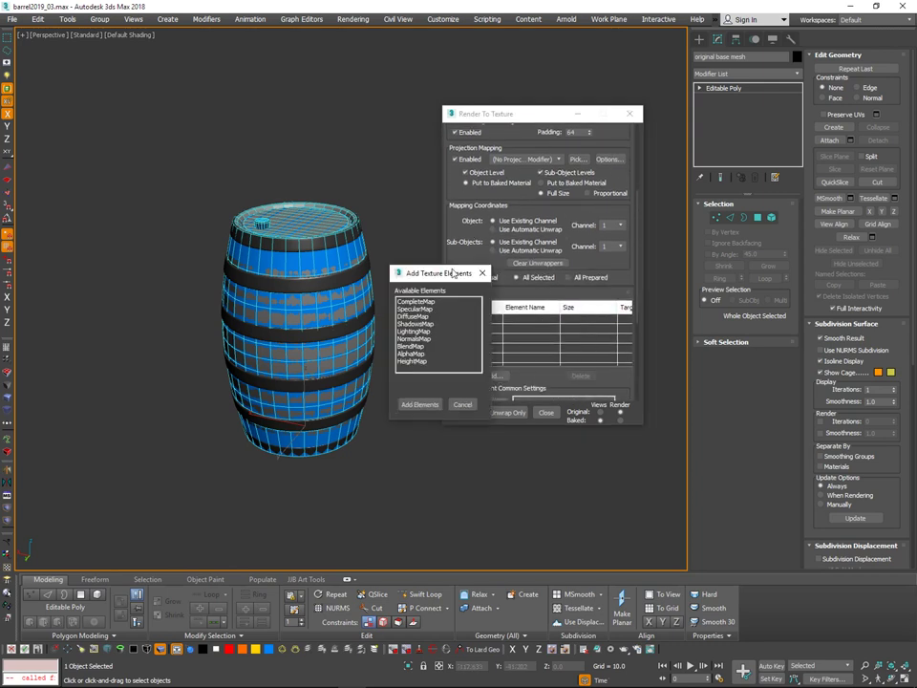
{"action": "left_click", "coordinate": [422, 339]}
{"action": "left_click", "coordinate": [420, 404]}
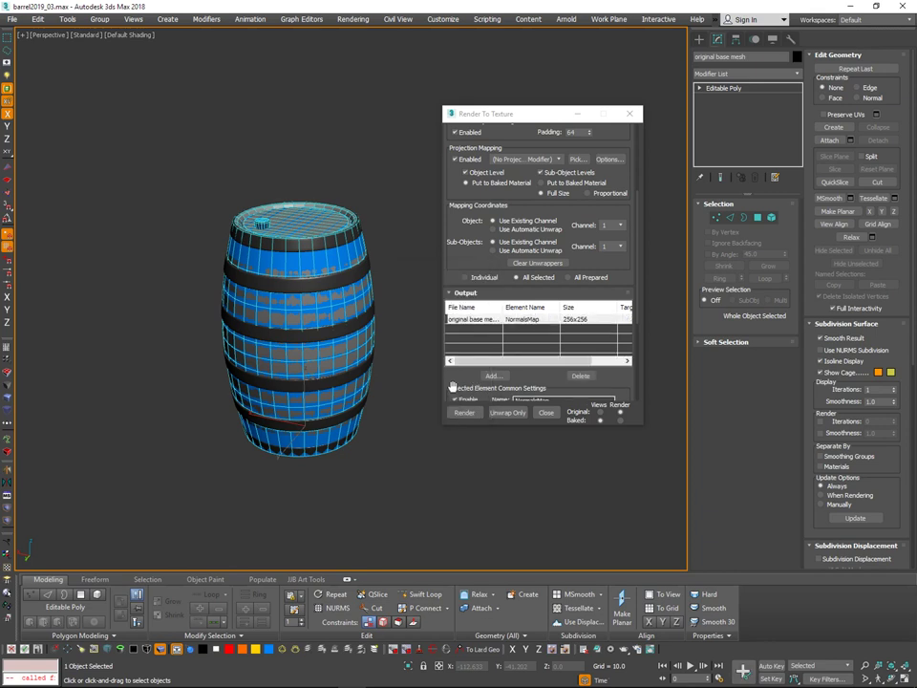
{"action": "left_click", "coordinate": [575, 323]}
{"action": "left_click_drag", "start_coordinate": [618, 383], "coordinate": [602, 290]}
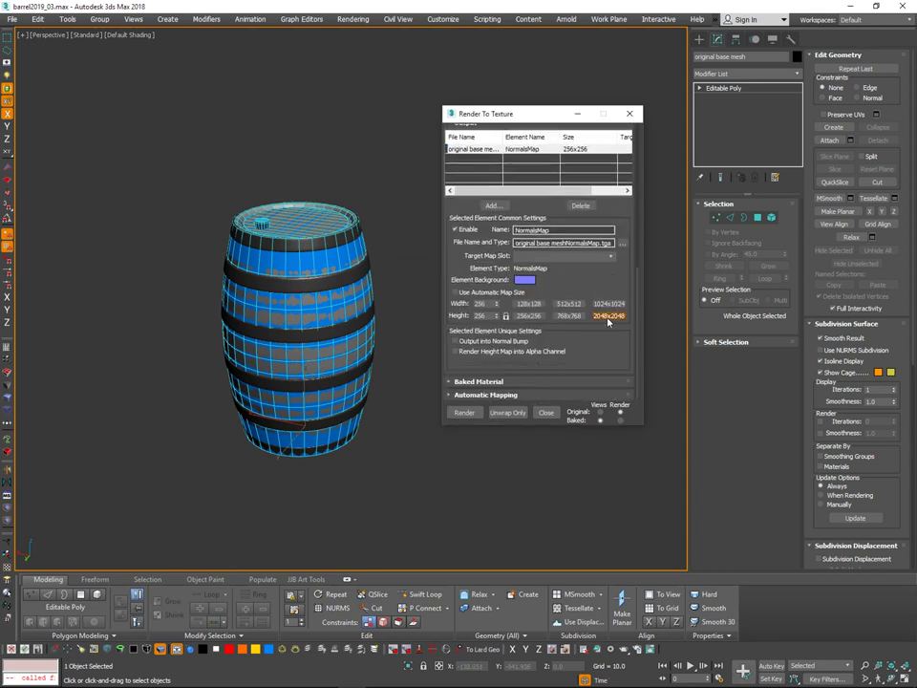
{"action": "left_click", "coordinate": [609, 303]}
{"action": "scroll", "coordinate": [601, 368], "scroll_direction": "up", "scroll_amount": 2}
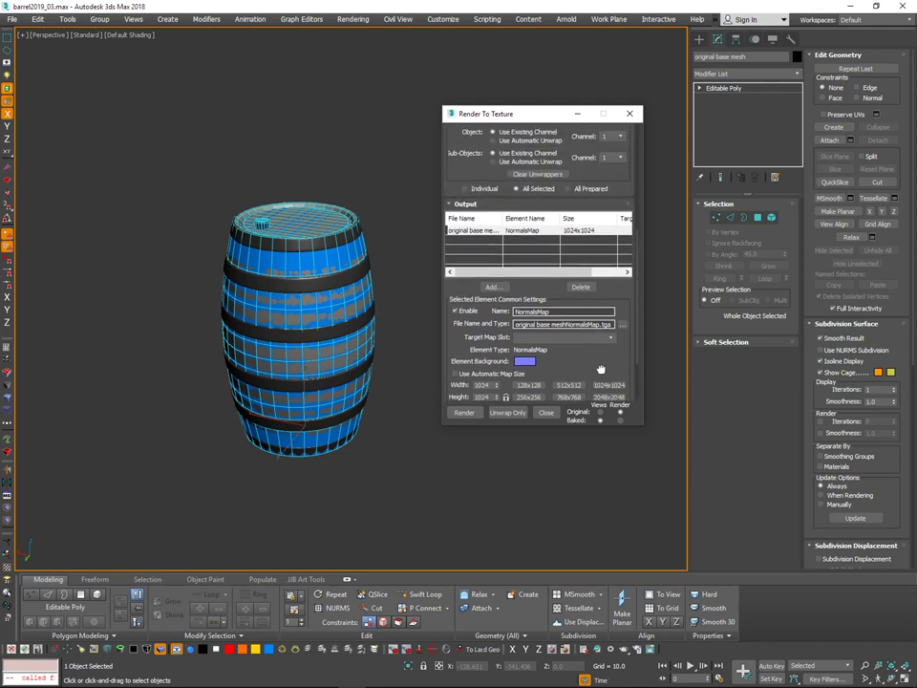
{"action": "scroll", "coordinate": [616, 296], "scroll_direction": "down", "scroll_amount": 2}
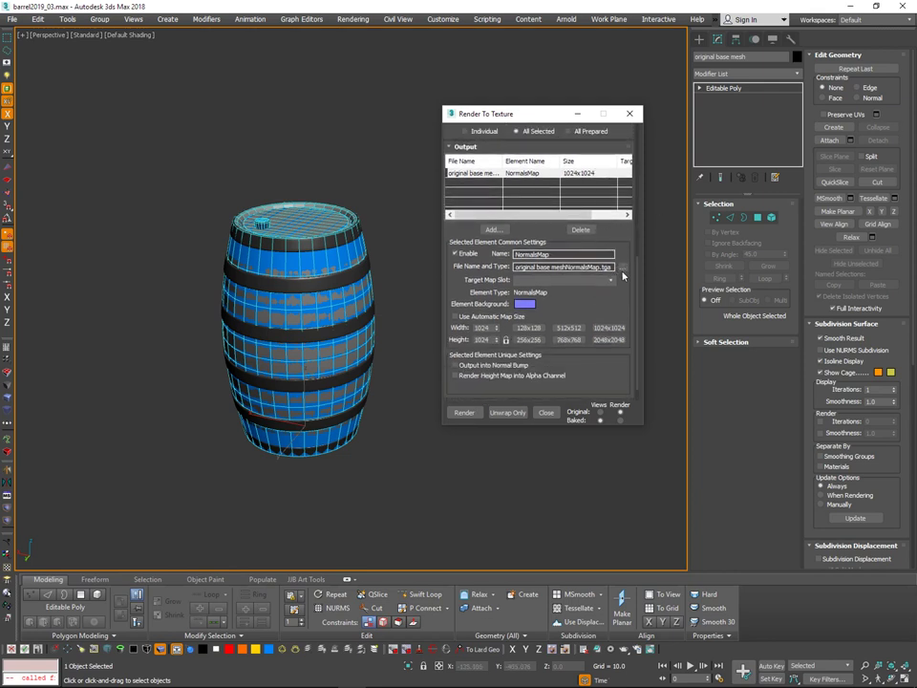
Browse the normal map's output location to the barrel_2019 project folder and create a new folder named textures in it.
{"action": "left_click", "coordinate": [622, 267]}
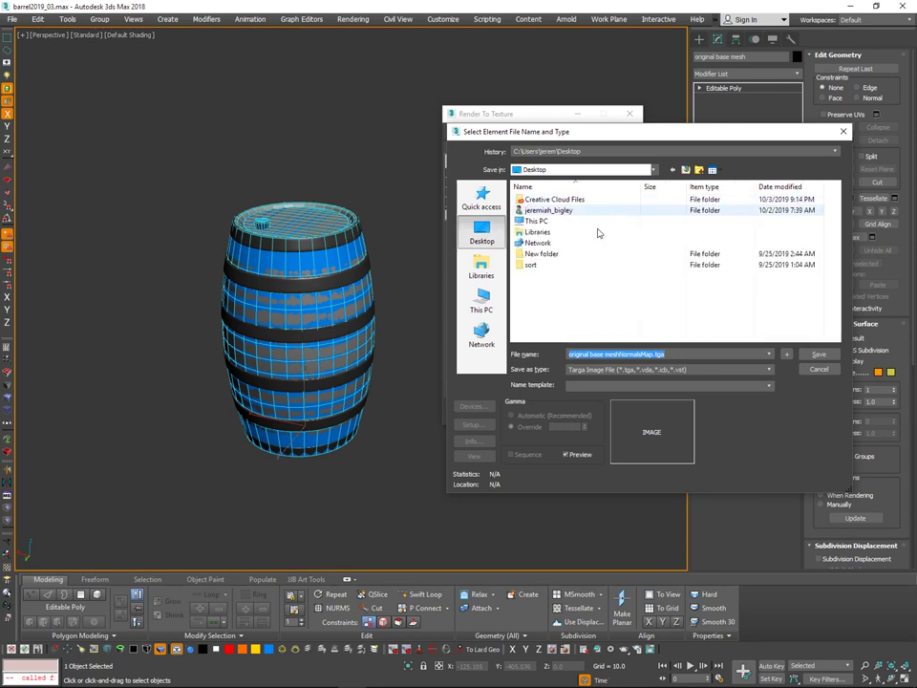
{"action": "left_click", "coordinate": [595, 151]}
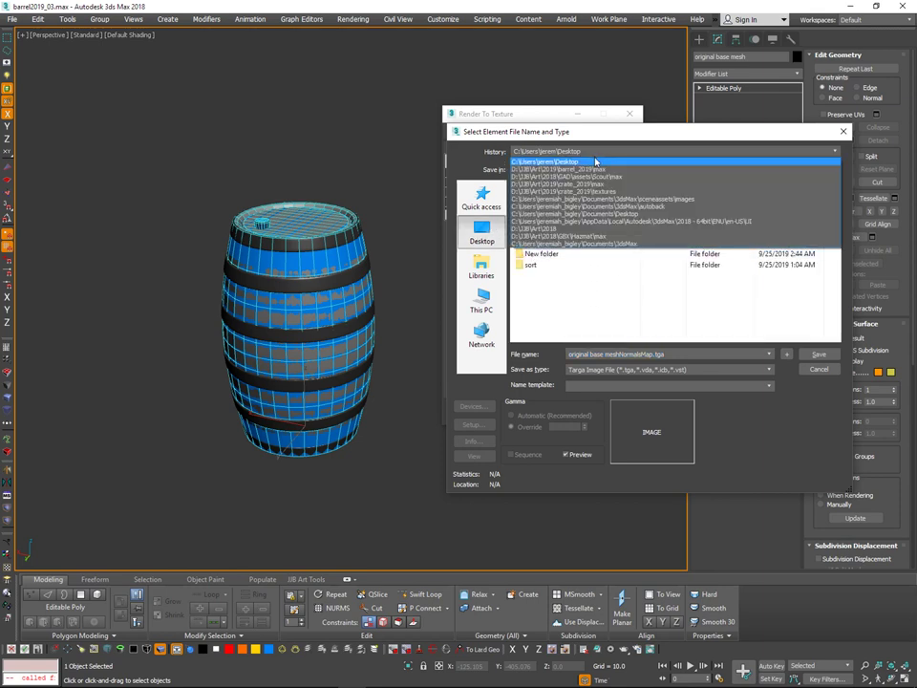
{"action": "left_click", "coordinate": [592, 169]}
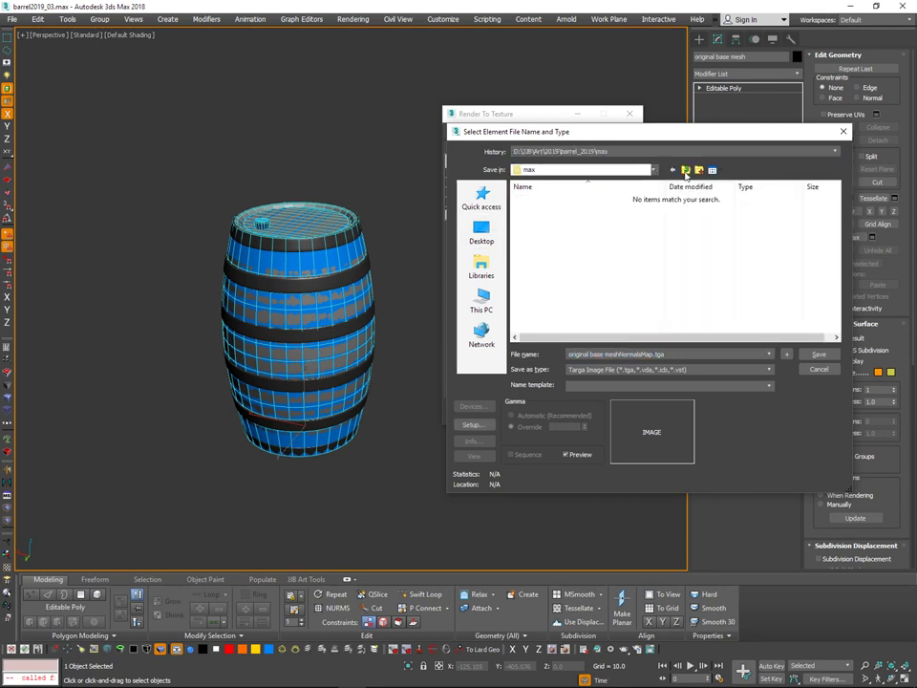
{"action": "left_click", "coordinate": [685, 170]}
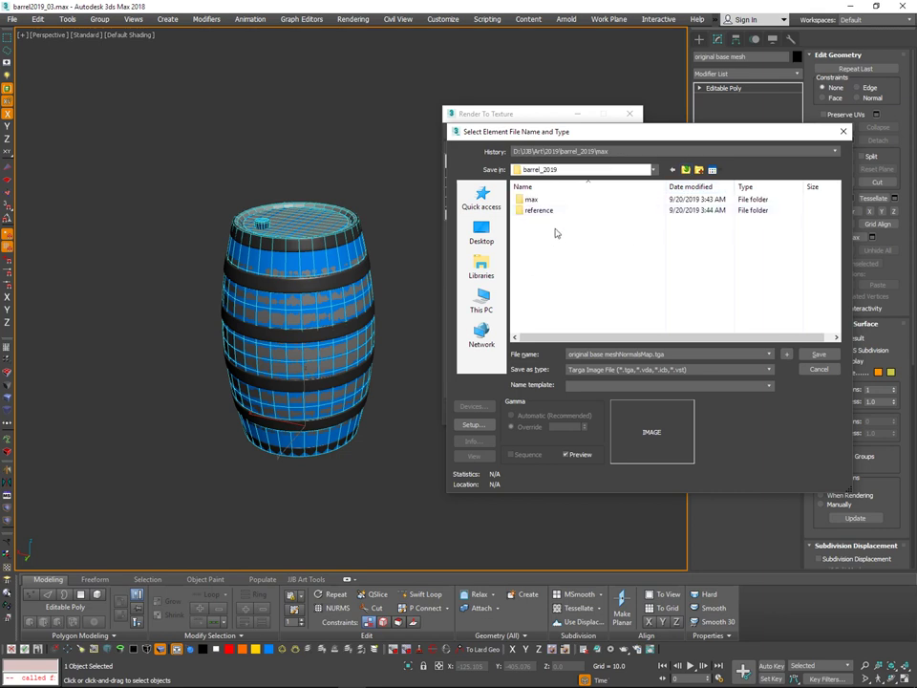
{"action": "key", "text": "ctrl+shift+n"}
{"action": "type", "text": "t"}
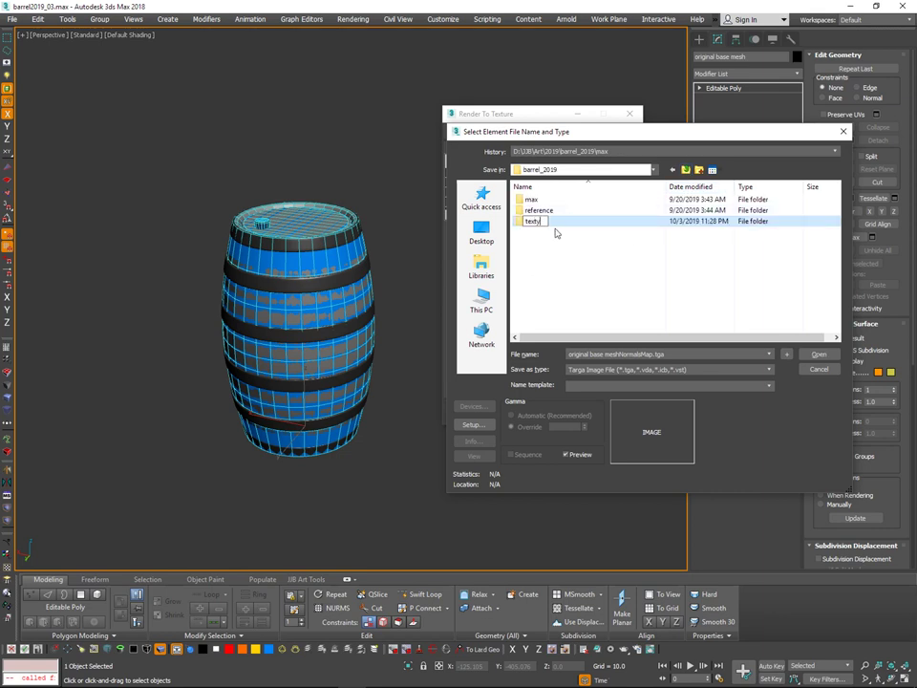
{"action": "type", "text": "extyres"}
{"action": "key", "text": "BackSpace"}
{"action": "key", "text": "BackSpace"}
{"action": "key", "text": "BackSpace"}
{"action": "key", "text": "BackSpace"}
{"action": "type", "text": "ures"}
{"action": "key", "text": "Return"}
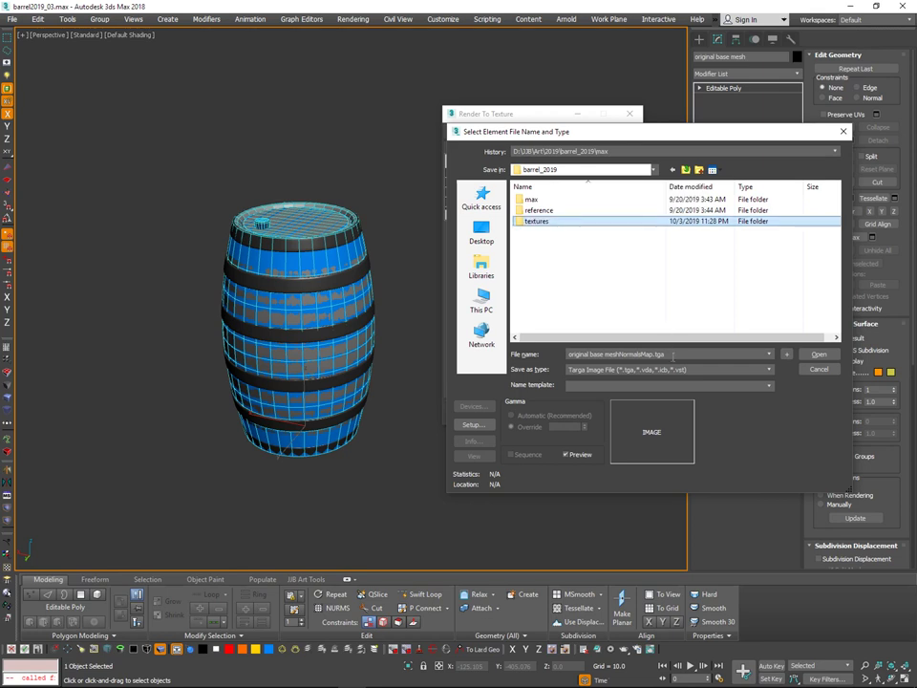
Name the normal map's output file barrel_N and save it as Targa in the barrel_2019 folder with the default image settings.
{"action": "left_click_drag", "start_coordinate": [673, 356], "coordinate": [178, 600]}
{"action": "type", "text": "barrel_"}
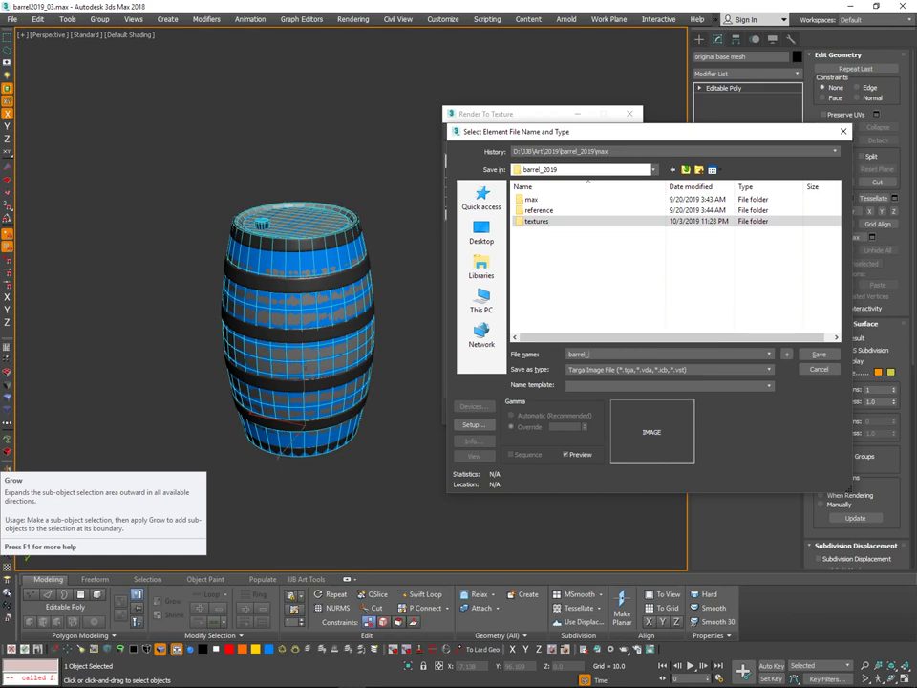
{"action": "type", "text": "N"}
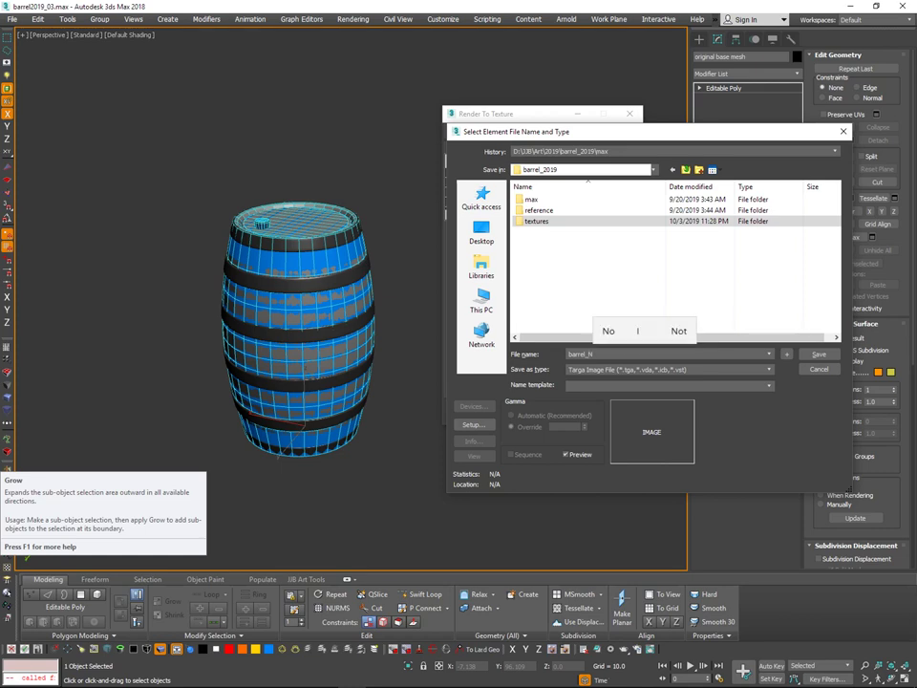
{"action": "key", "text": "Return"}
{"action": "key", "text": "Return"}
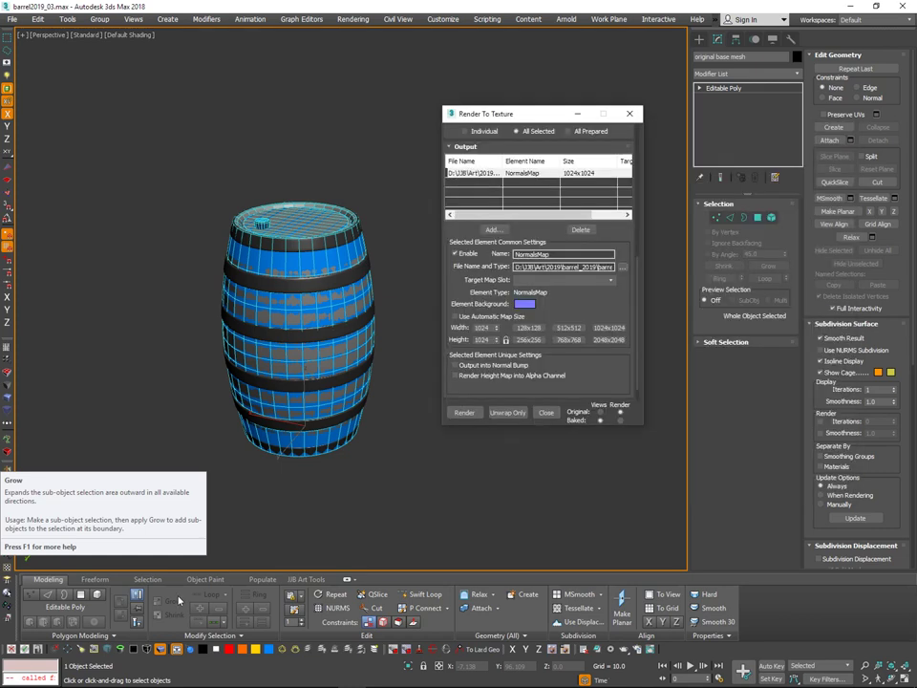
Add a LightingMap output element to the bake at 1024x1024.
{"action": "mouse_move", "coordinate": [589, 305]}
{"action": "left_mouse_down"}
{"action": "mouse_move", "coordinate": [591, 289]}
{"action": "mouse_move", "coordinate": [591, 321]}
{"action": "left_mouse_up"}
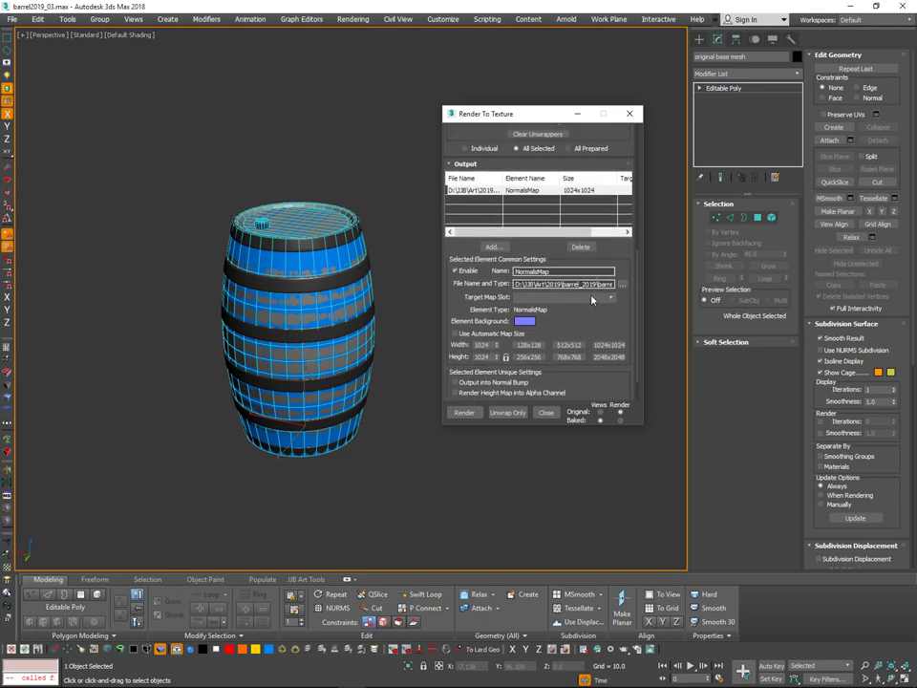
{"action": "left_click", "coordinate": [582, 192]}
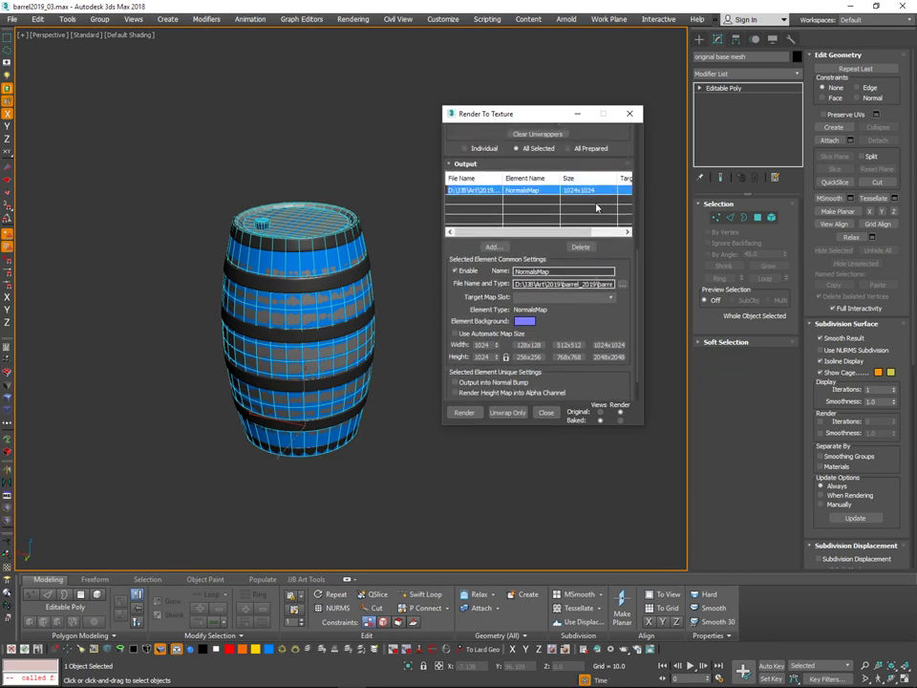
{"action": "left_click", "coordinate": [495, 246]}
{"action": "left_click", "coordinate": [422, 332]}
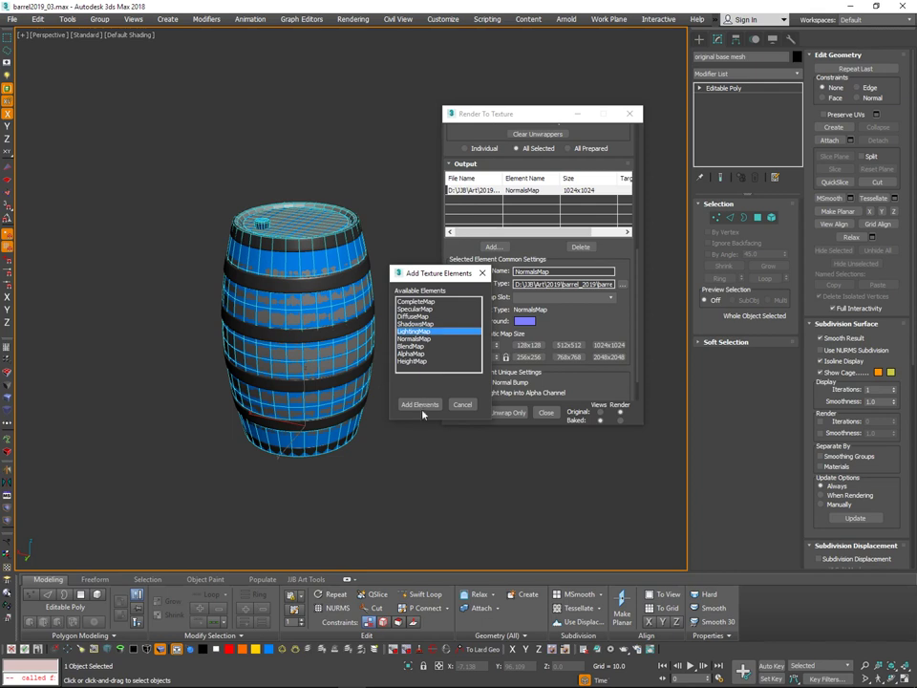
{"action": "left_click", "coordinate": [421, 406]}
{"action": "left_click", "coordinate": [608, 344]}
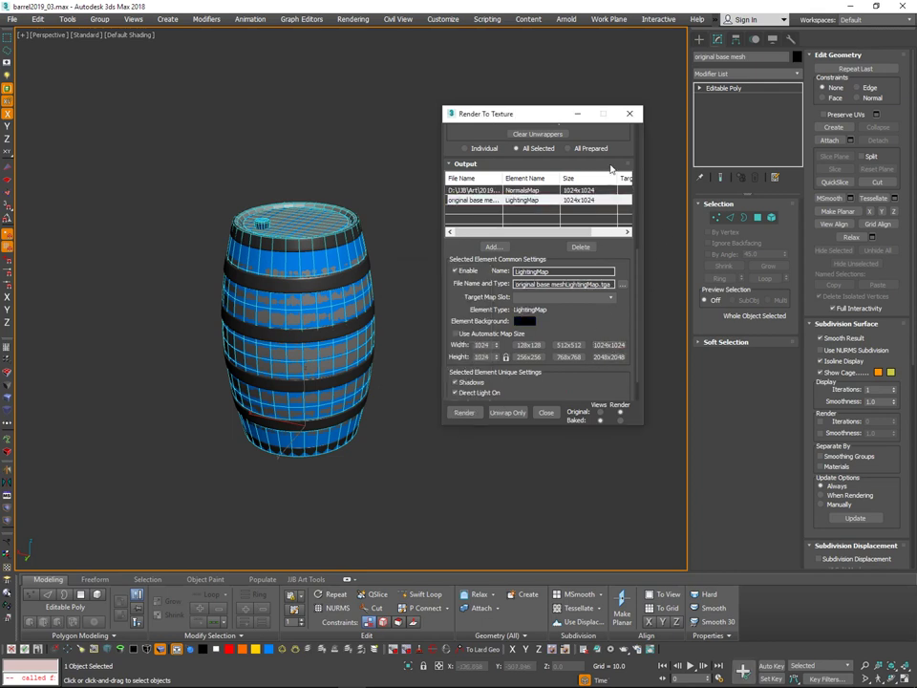
Set the lighting map's output file to barrel_AO.tga in the textures folder and recheck the file name.
{"action": "left_click", "coordinate": [622, 285]}
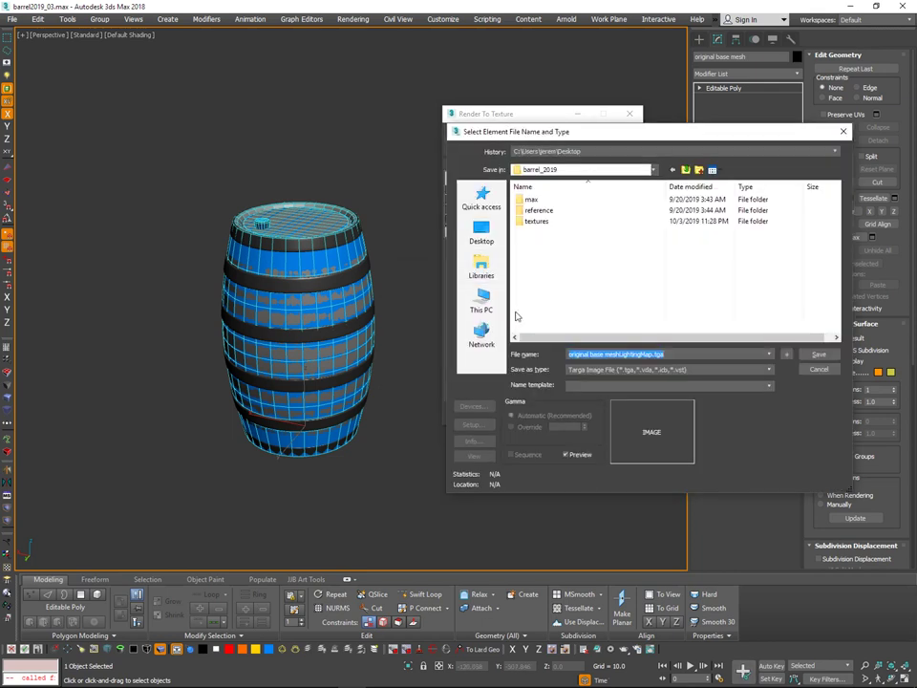
{"action": "left_click", "coordinate": [540, 224]}
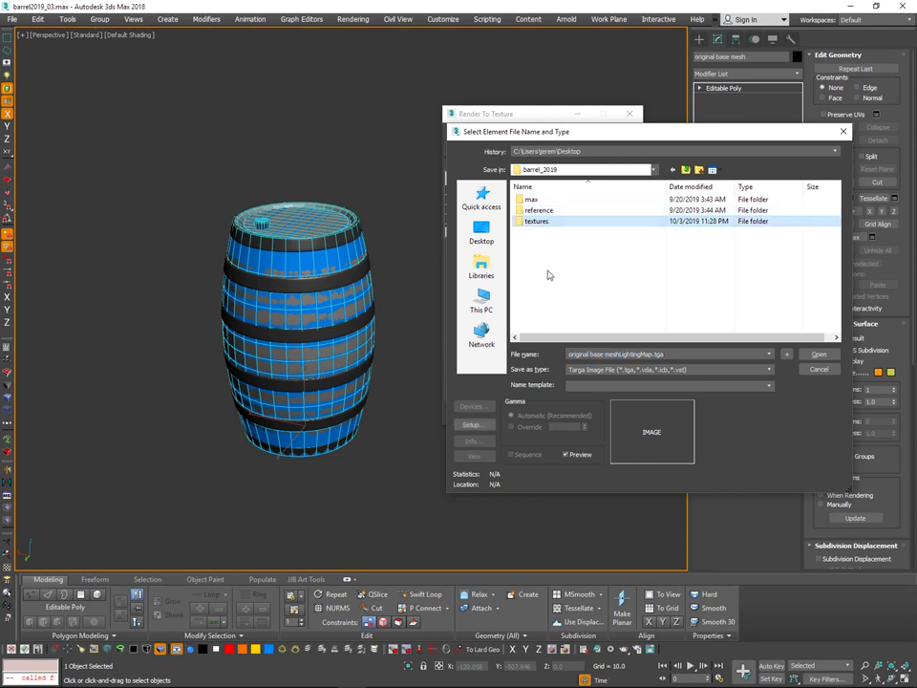
{"action": "double_click", "coordinate": [540, 224]}
{"action": "left_click_drag", "start_coordinate": [675, 354], "coordinate": [276, 563]}
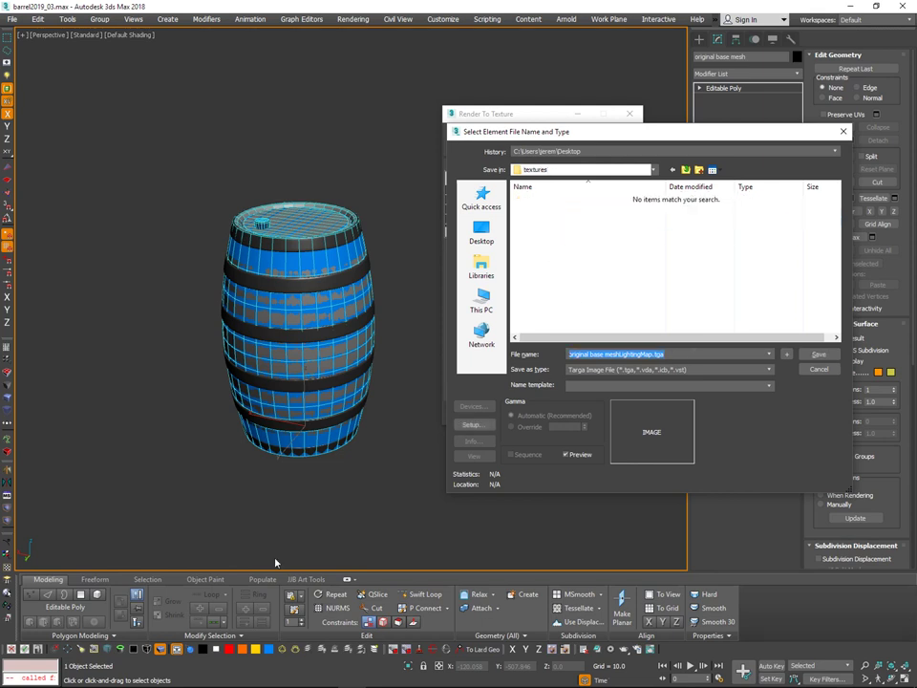
{"action": "type", "text": "L"}
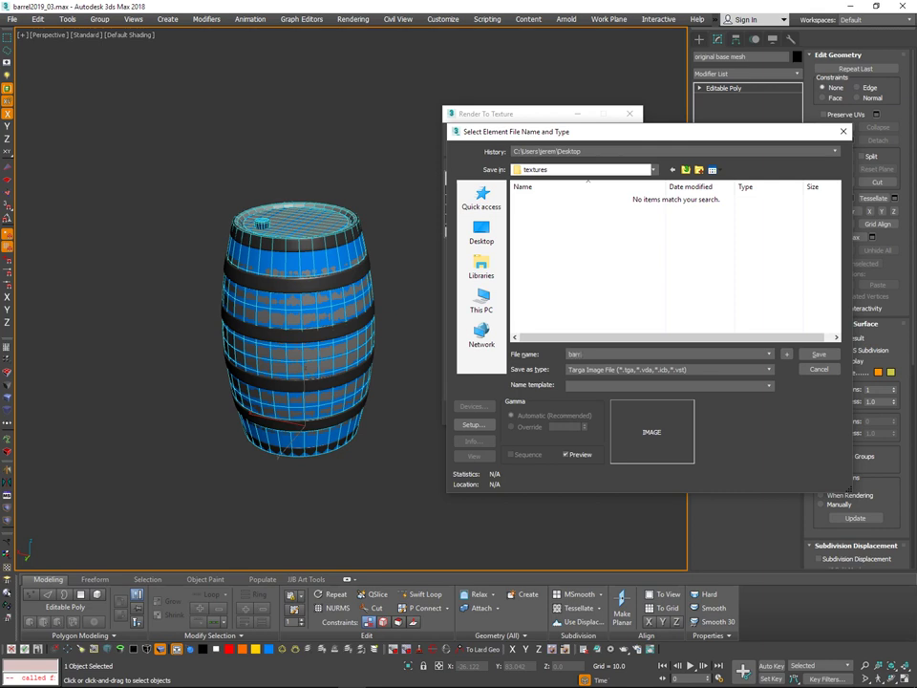
{"action": "type", "text": "arrel_LM"}
{"action": "key", "text": "Return"}
{"action": "key", "text": "Return"}
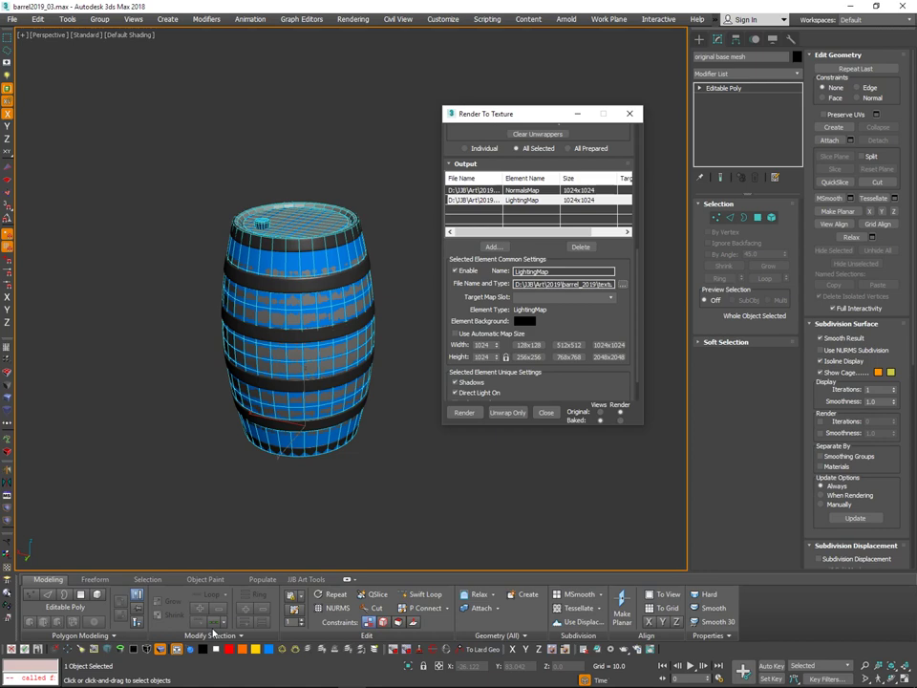
{"action": "left_click", "coordinate": [622, 285]}
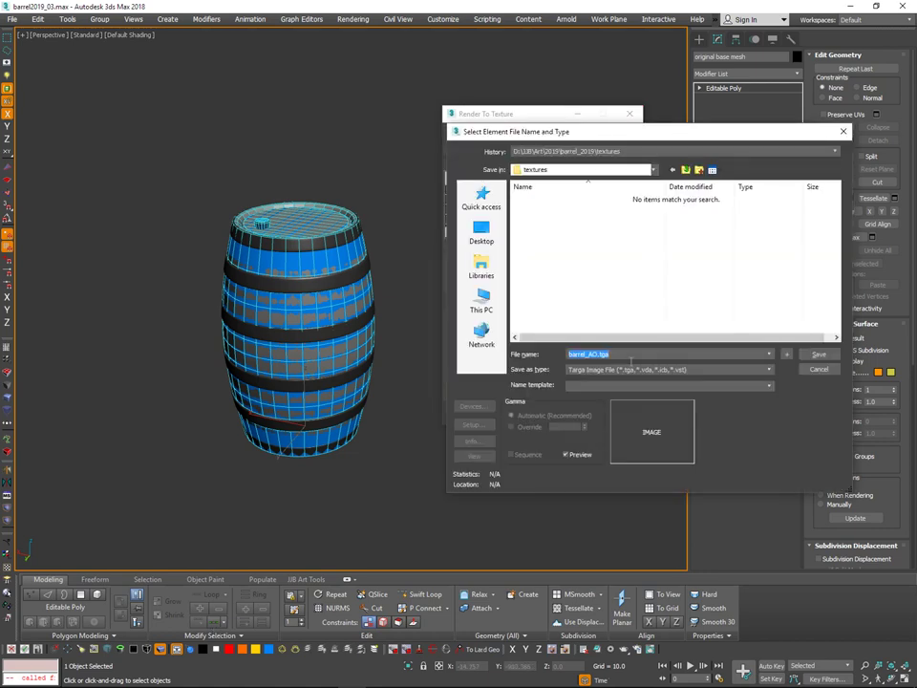
{"action": "left_click", "coordinate": [819, 370]}
Add a DiffuseMap output element to the bake and set its size to 1024x1024.
{"action": "left_click", "coordinate": [493, 247]}
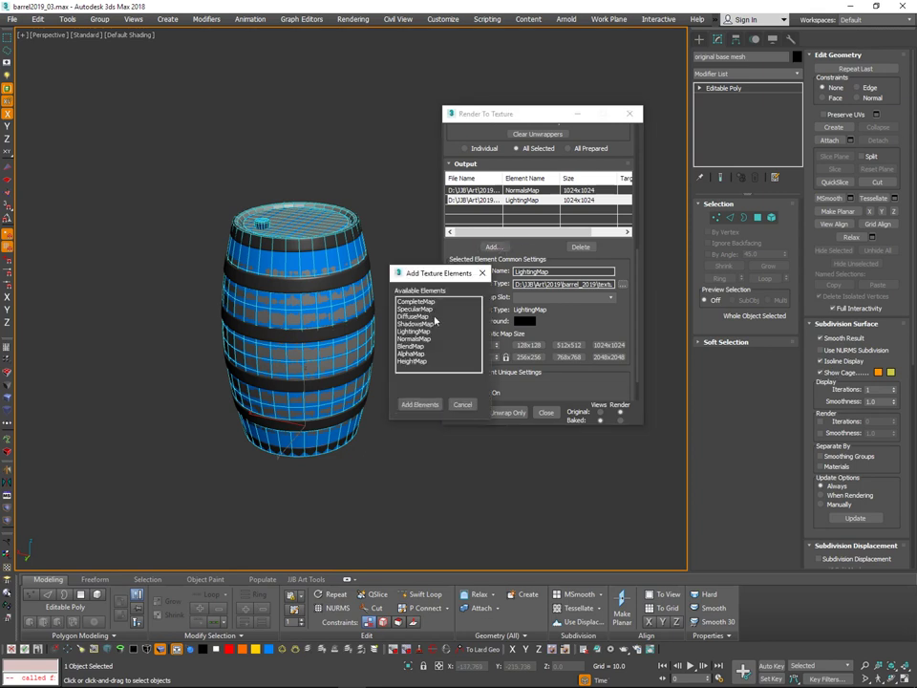
{"action": "left_click", "coordinate": [423, 316]}
{"action": "left_click", "coordinate": [420, 404]}
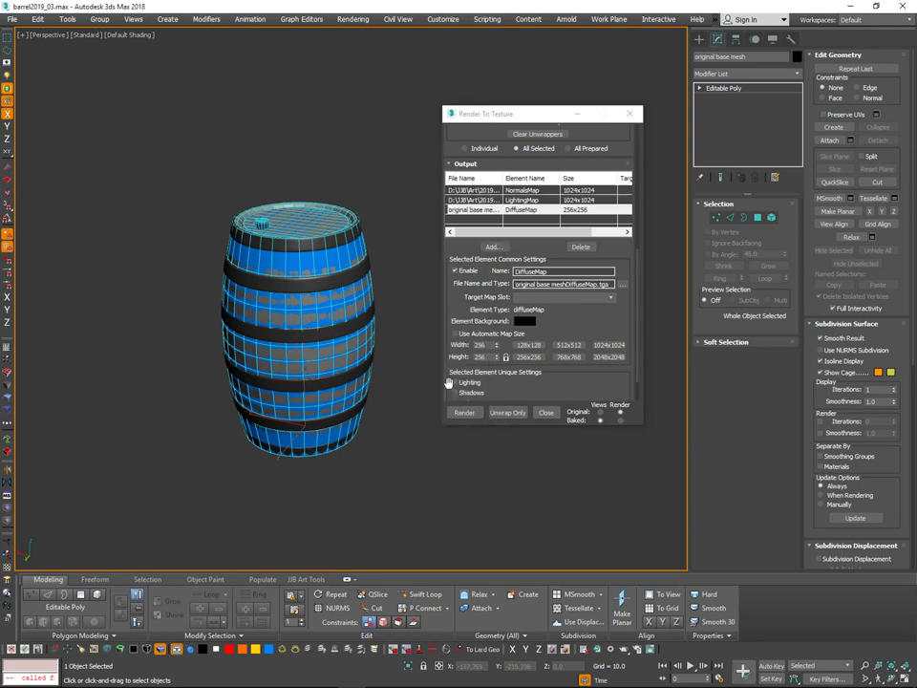
{"action": "left_click", "coordinate": [575, 211]}
{"action": "left_click", "coordinate": [606, 347]}
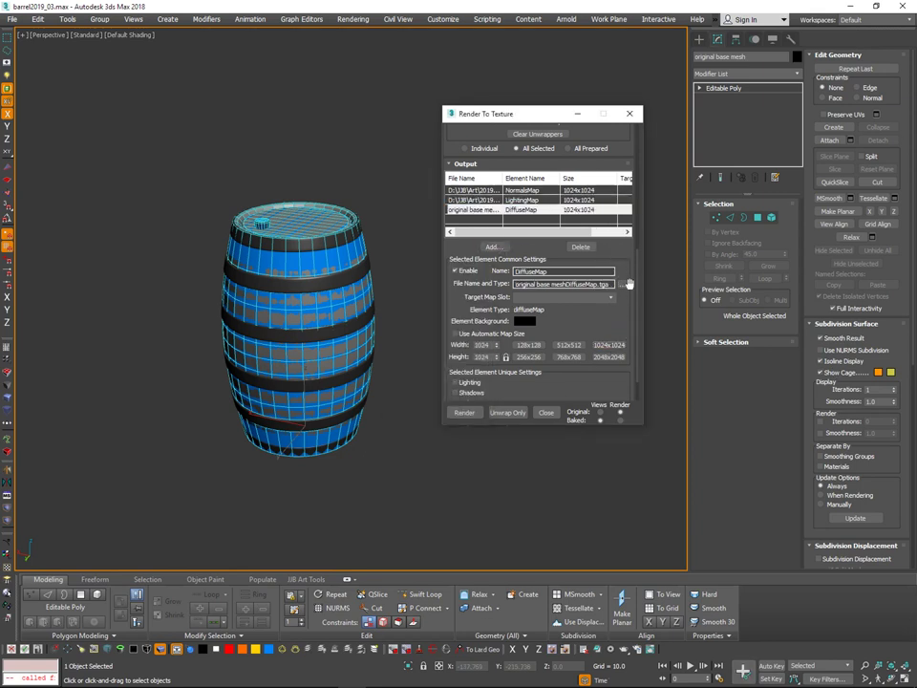
Name the diffuse map's output file barrel_col and save it as a 24-bit Targa in the textures folder.
{"action": "left_click", "coordinate": [621, 284]}
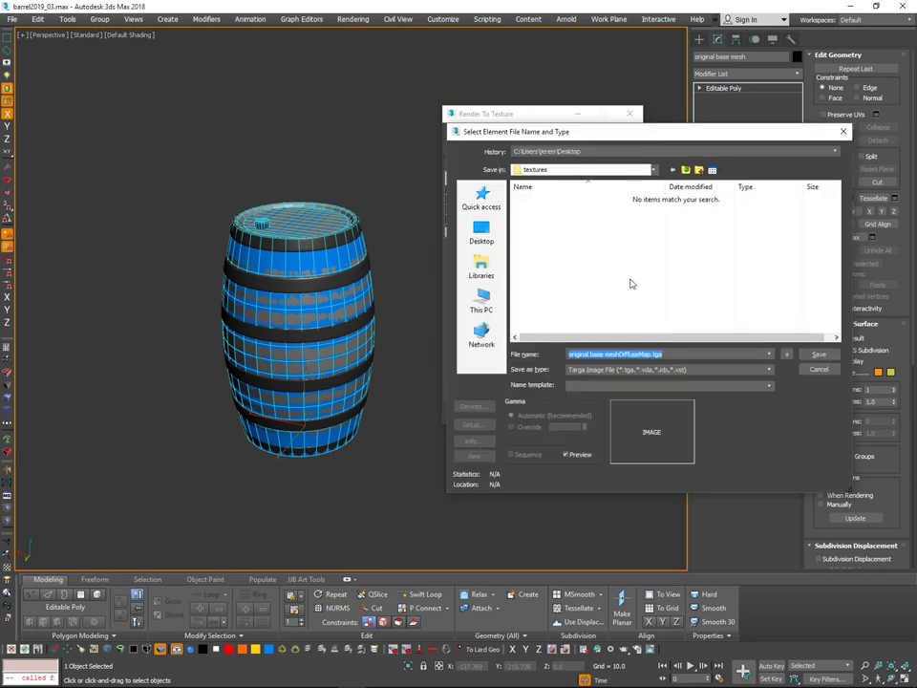
{"action": "type", "text": "barrel"}
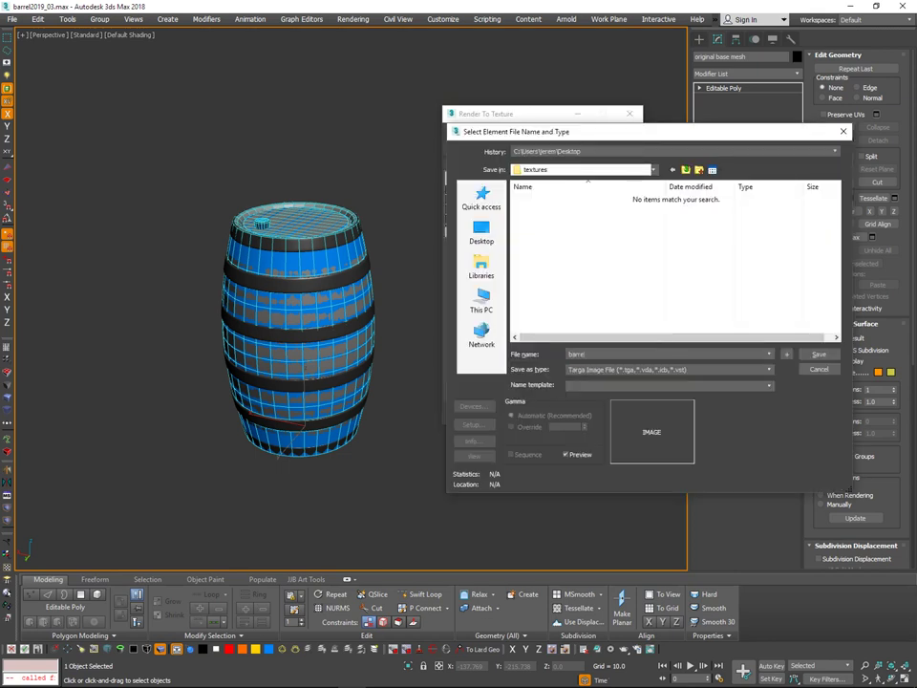
{"action": "type", "text": "_col"}
{"action": "key", "text": "Return"}
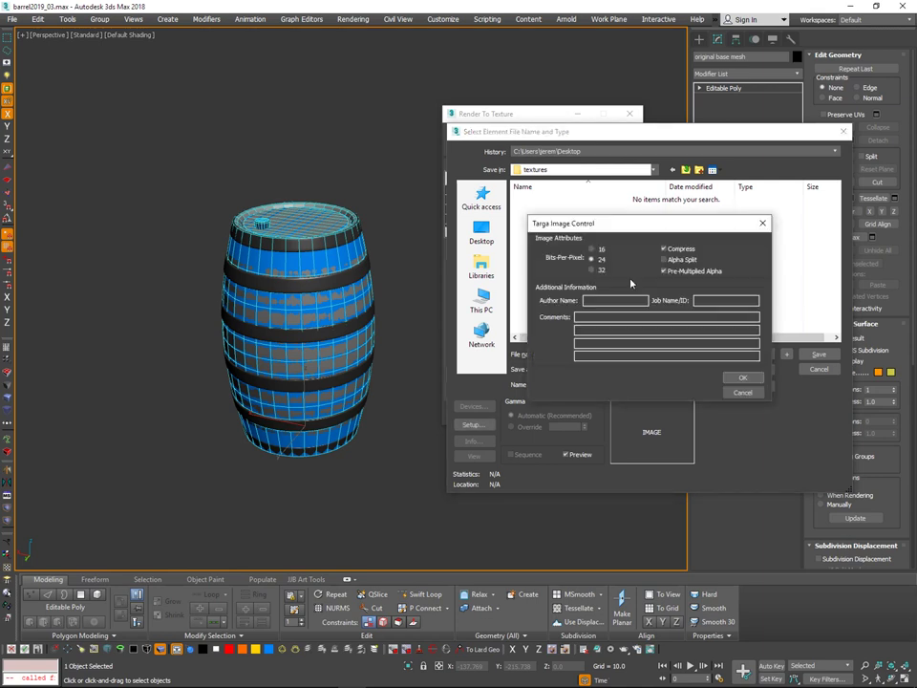
{"action": "left_click", "coordinate": [751, 377]}
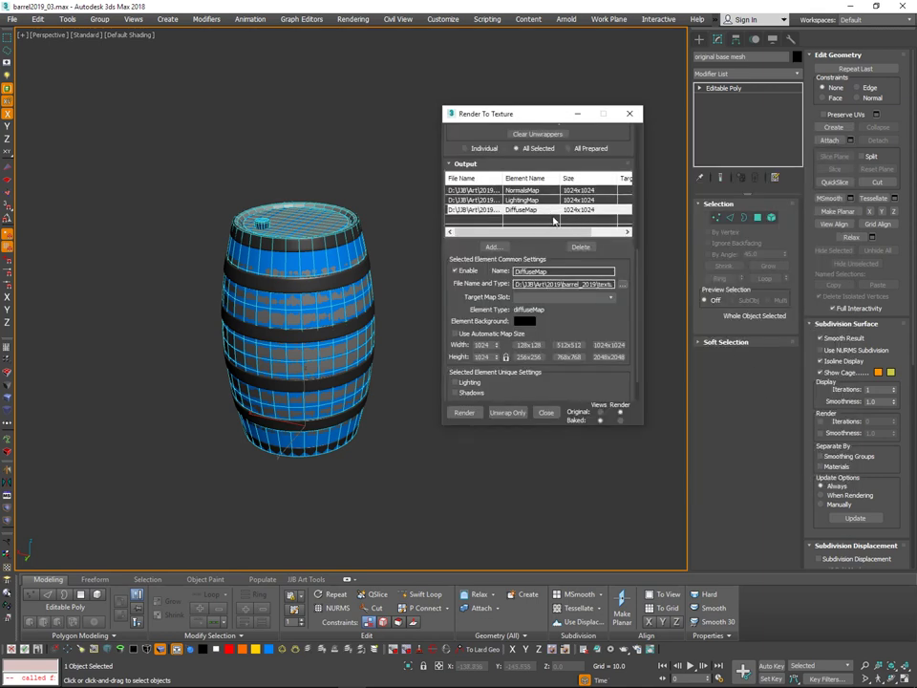
{"action": "middle_click_drag", "start_coordinate": [280, 238], "coordinate": [299, 257]}
{"action": "scroll", "coordinate": [299, 257], "scroll_direction": "up", "scroll_amount": 10}
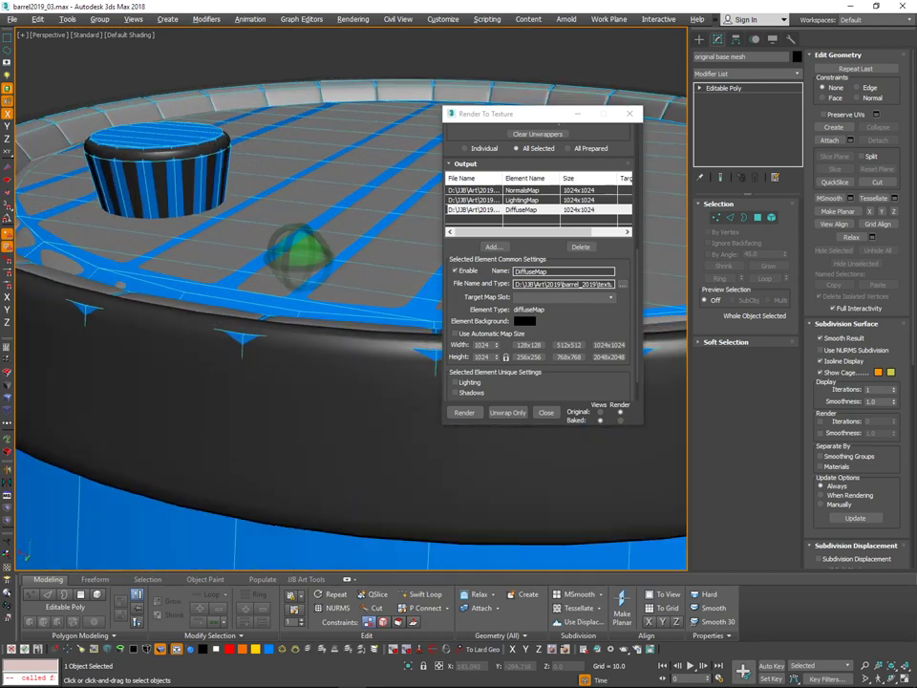
{"action": "scroll", "coordinate": [299, 257], "scroll_direction": "down", "scroll_amount": 11}
{"action": "middle_click_drag", "start_coordinate": [363, 307], "coordinate": [303, 295], "text": "alt"}
{"action": "scroll", "coordinate": [304, 293], "scroll_direction": "up", "scroll_amount": 3}
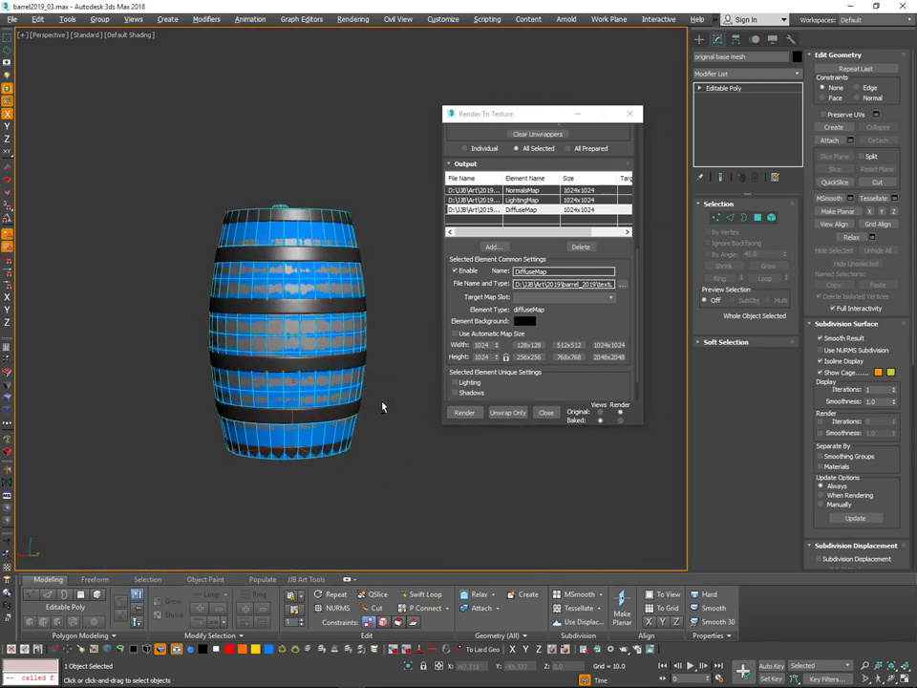
{"action": "middle_click_drag", "start_coordinate": [382, 406], "coordinate": [306, 346], "text": "alt"}
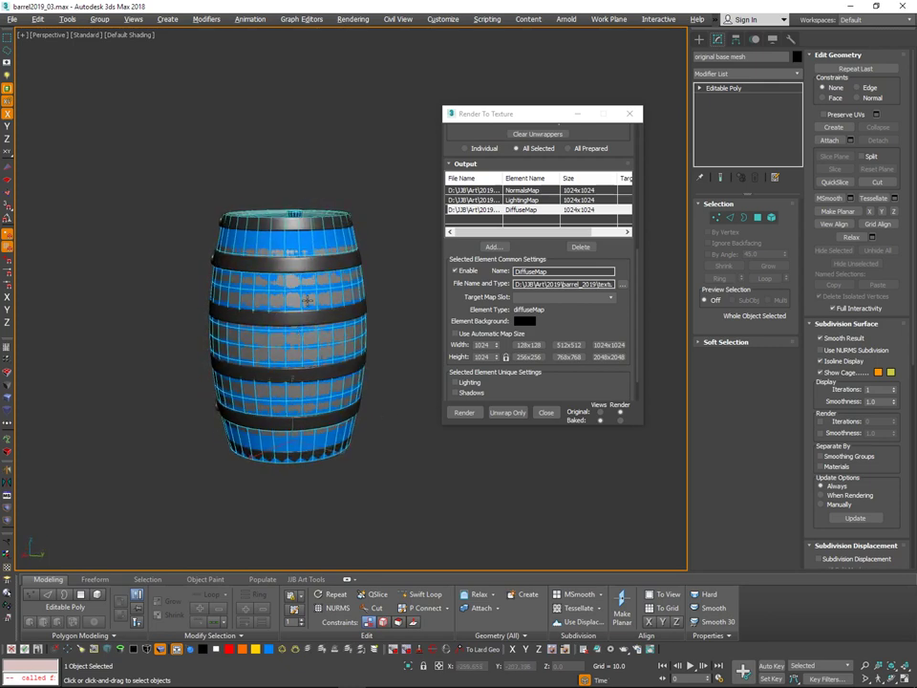
{"action": "scroll", "coordinate": [308, 301], "scroll_direction": "up", "scroll_amount": 1}
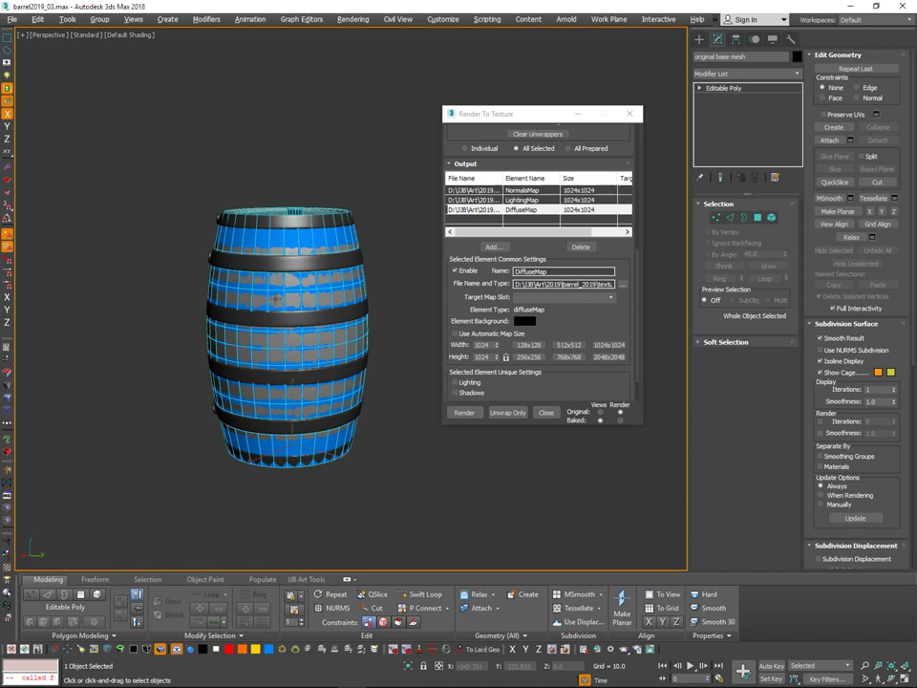
{"action": "middle_click_drag", "start_coordinate": [275, 300], "coordinate": [286, 288], "text": "alt"}
{"action": "left_click_drag", "start_coordinate": [617, 253], "coordinate": [611, 181]}
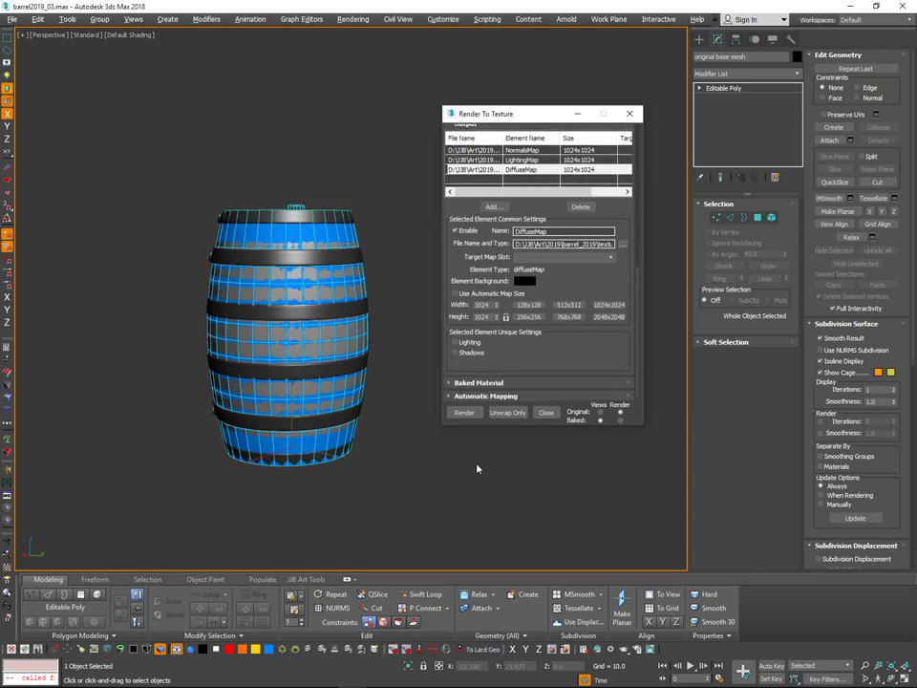
{"action": "scroll", "coordinate": [603, 315], "scroll_direction": "up", "scroll_amount": 3}
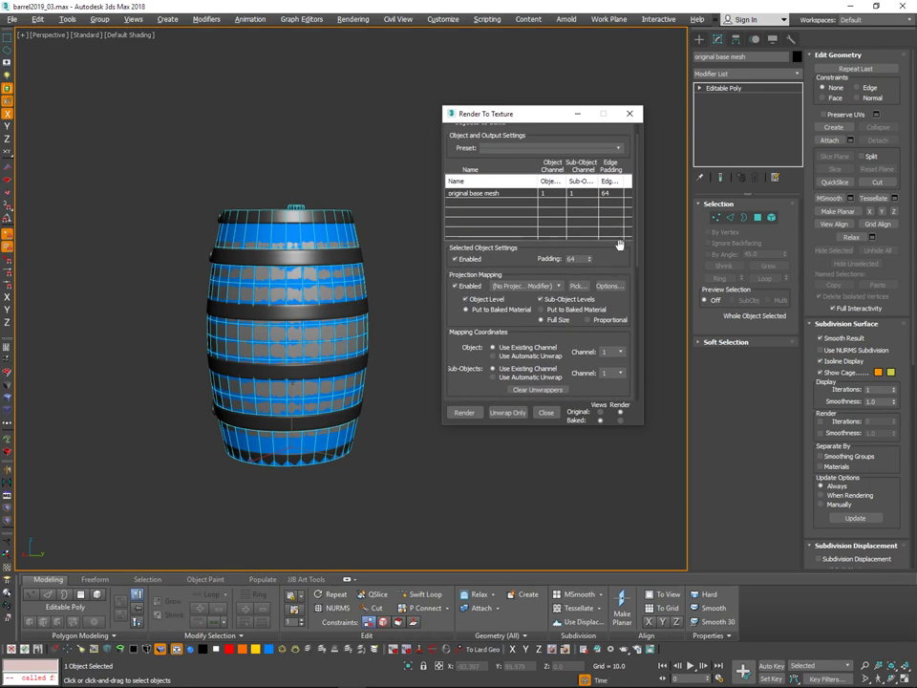
{"action": "left_click", "coordinate": [577, 285]}
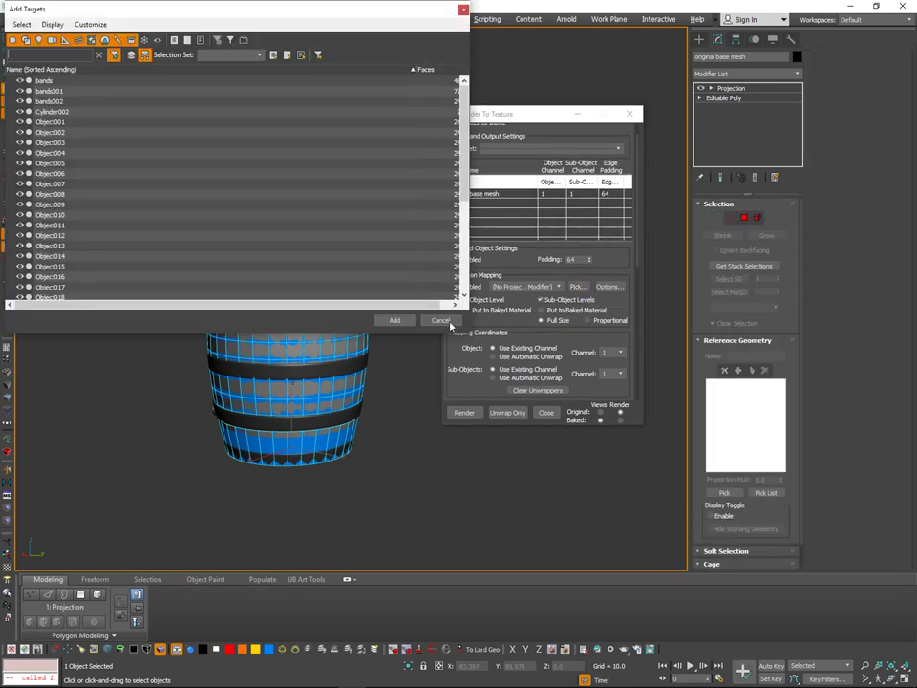
{"action": "left_click", "coordinate": [449, 323]}
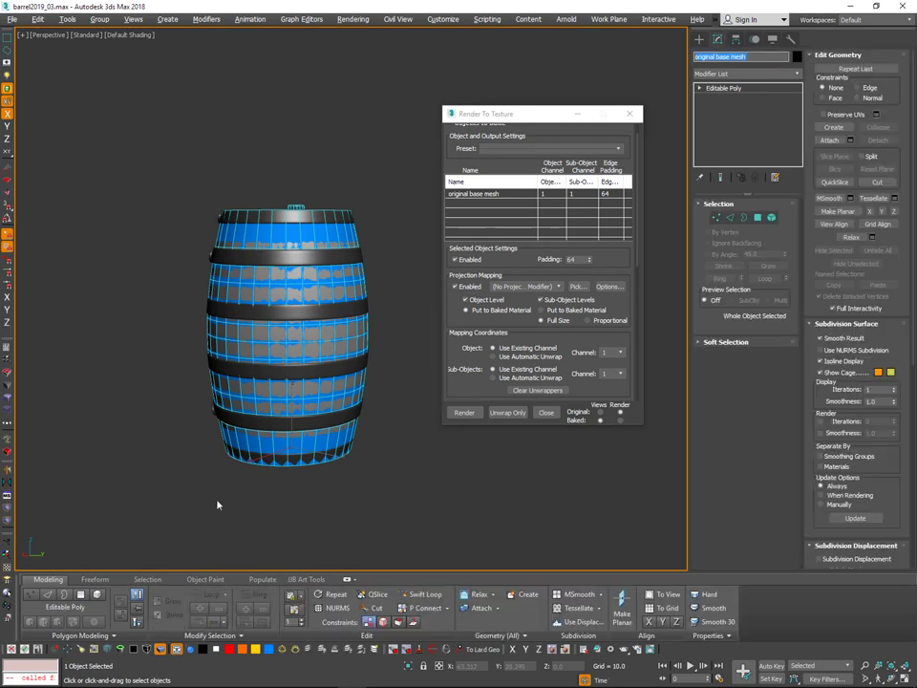
Rename the selected base mesh to barrel.
{"action": "key", "text": "BackSpace"}
{"action": "key", "text": "BackSpace"}
{"action": "key", "text": "BackSpace"}
{"action": "key", "text": "BackSpace"}
{"action": "key", "text": "BackSpace"}
{"action": "key", "text": "BackSpace"}
{"action": "key", "text": "BackSpace"}
{"action": "key", "text": "BackSpace"}
{"action": "type", "text": "barrel"}
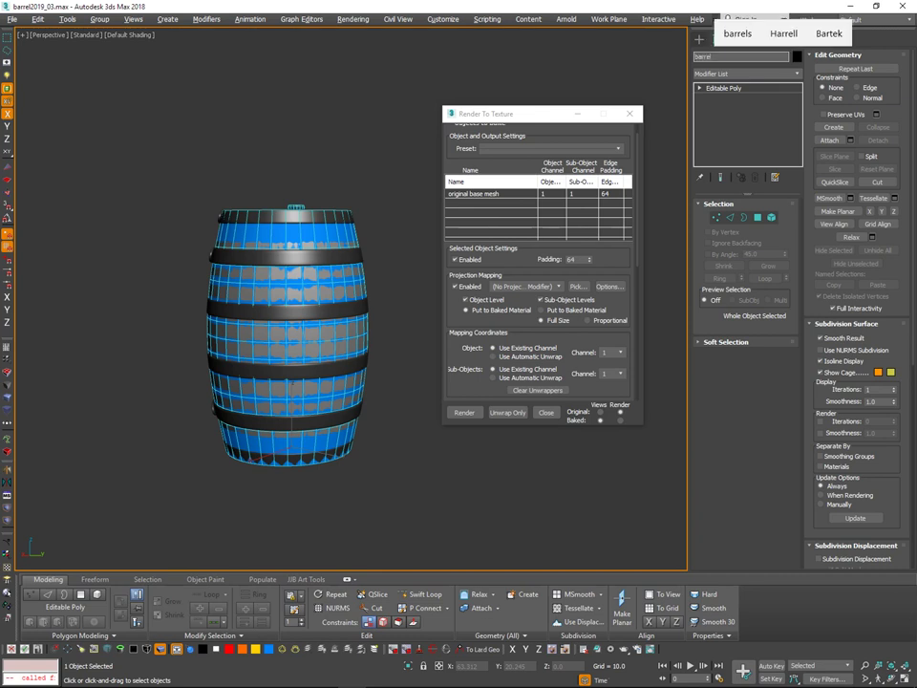
{"action": "type", "text": "barrel_"}
{"action": "key", "text": "Return"}
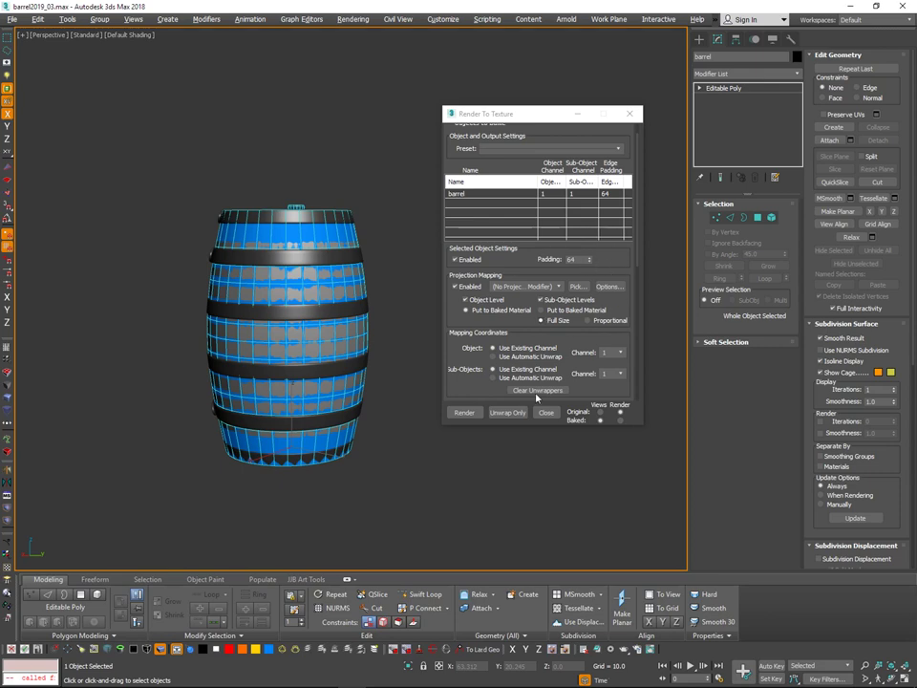
Pick every object in the target list, from bands down to the last one, as the barrel's projection targets.
{"action": "left_click", "coordinate": [576, 287]}
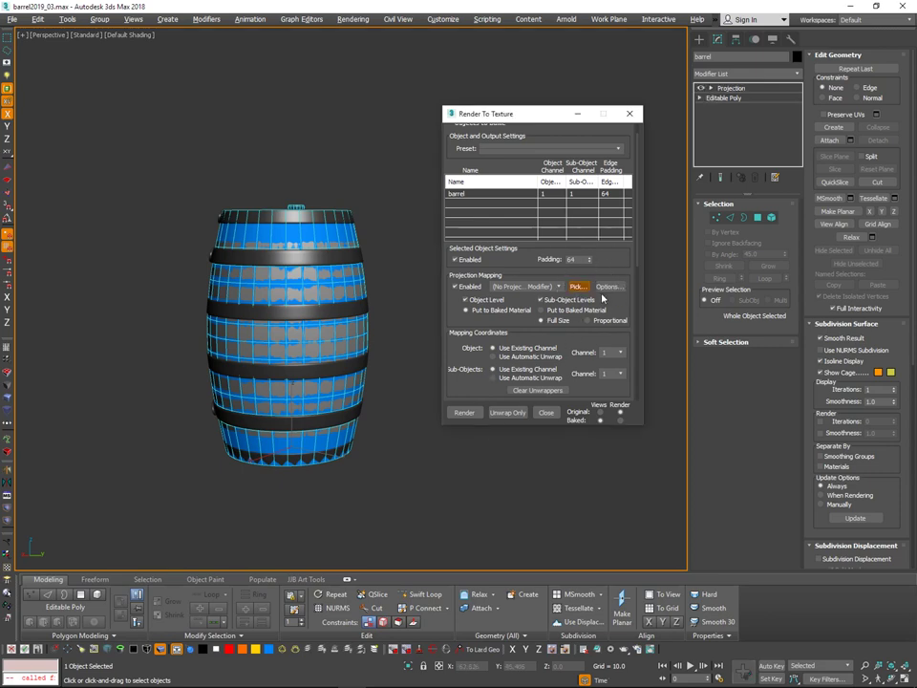
{"action": "left_click_drag", "start_coordinate": [227, 17], "coordinate": [363, 51]}
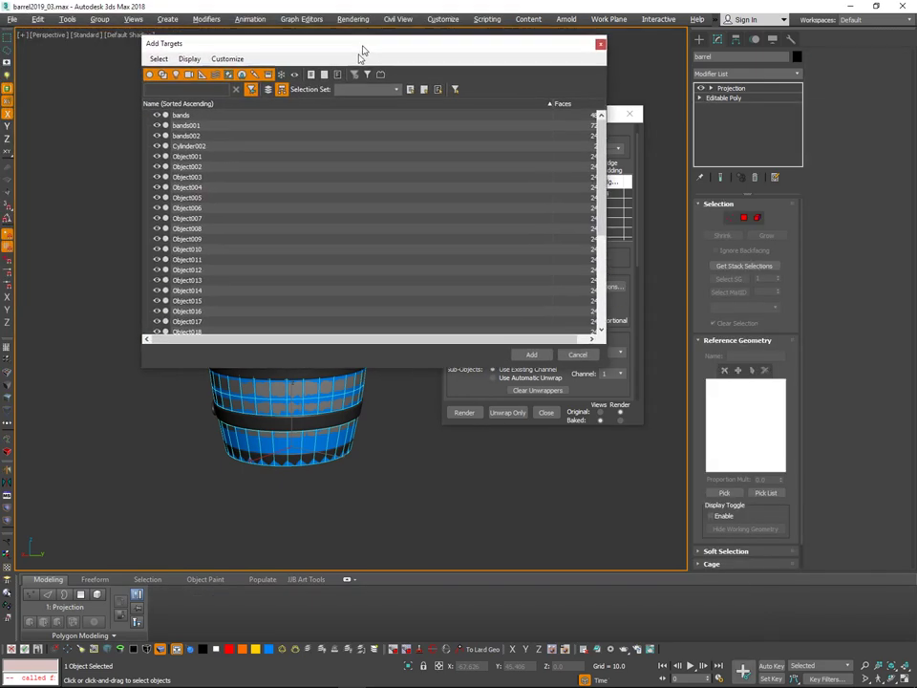
{"action": "left_click", "coordinate": [188, 117]}
{"action": "left_click_drag", "start_coordinate": [600, 179], "coordinate": [586, 142]}
{"action": "left_click", "coordinate": [224, 323], "text": "shift"}
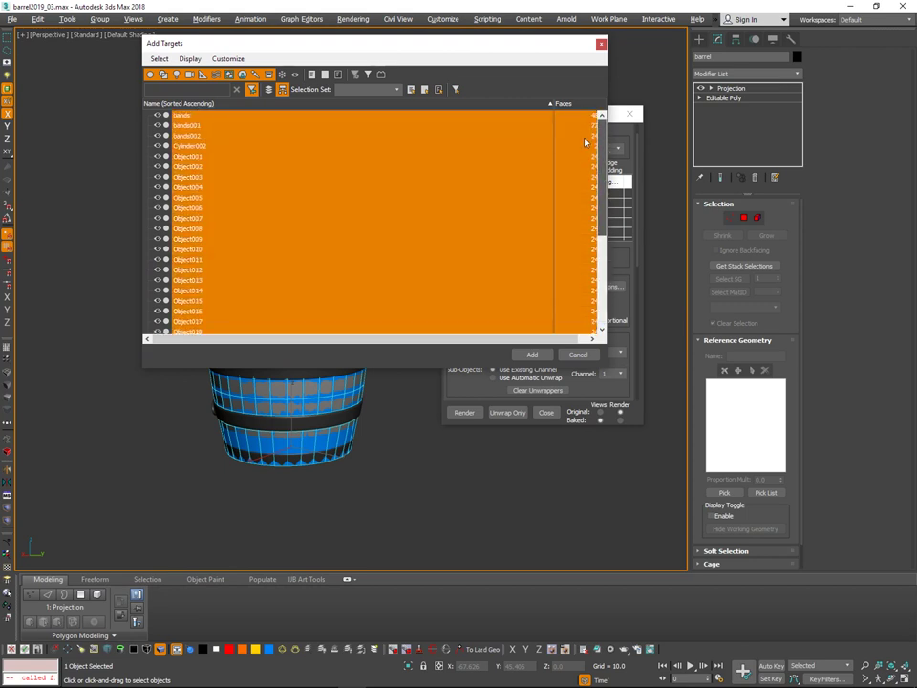
{"action": "left_click", "coordinate": [532, 355]}
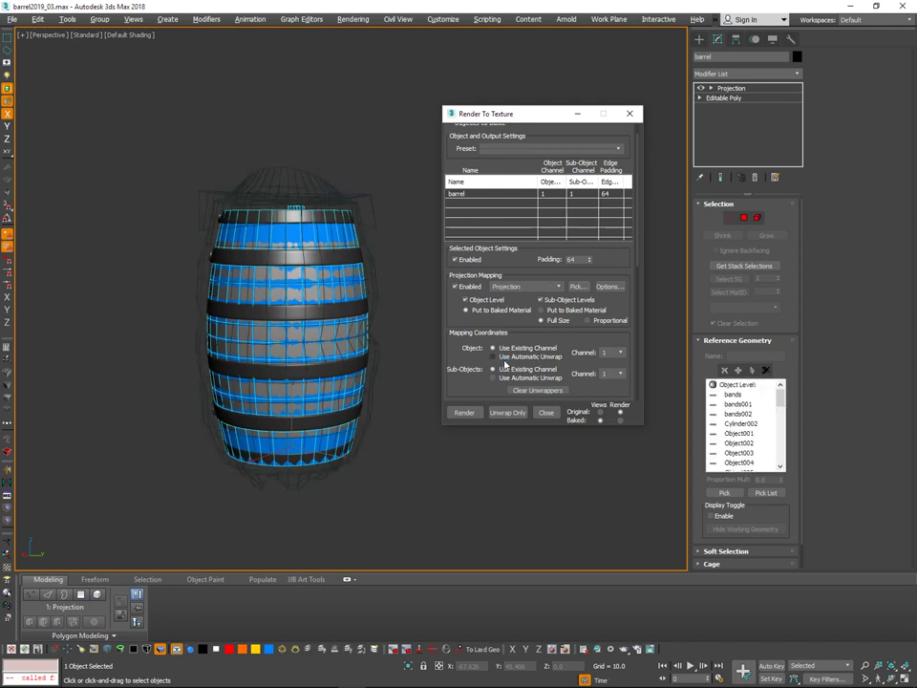
Display the Projection modifier's cage as shaded at element level and reset the cage to the barrel's surface.
{"action": "left_click_drag", "start_coordinate": [623, 259], "coordinate": [610, 39]}
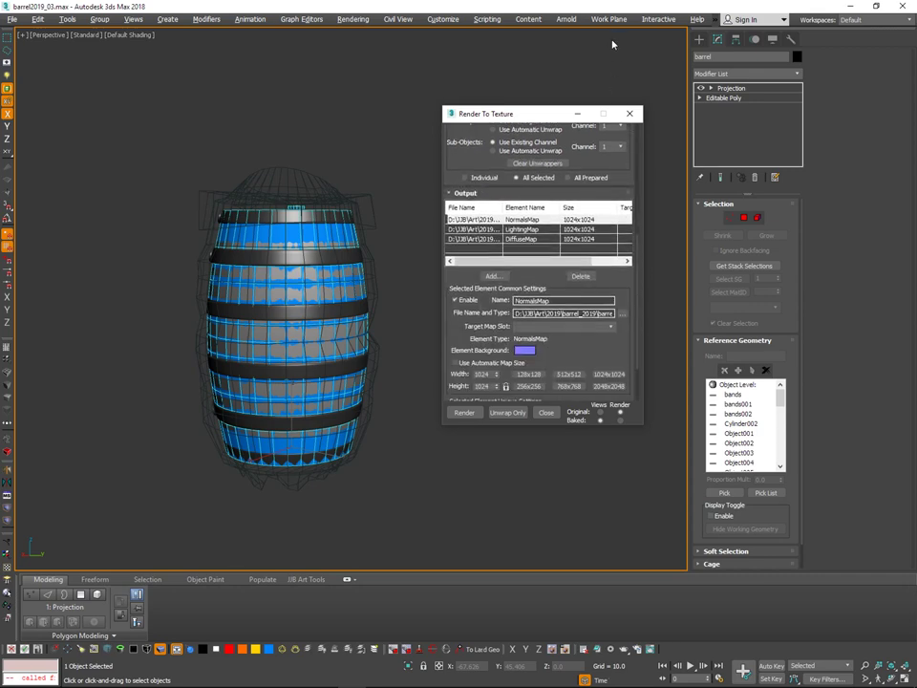
{"action": "left_click", "coordinate": [760, 221]}
{"action": "middle_click_drag", "start_coordinate": [309, 392], "coordinate": [313, 411]}
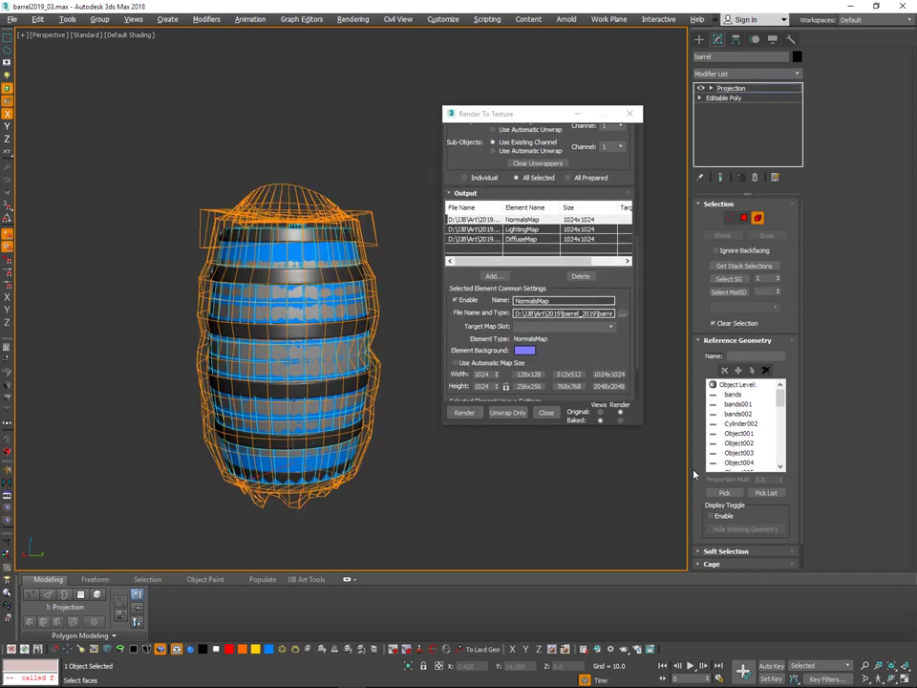
{"action": "left_click_drag", "start_coordinate": [793, 466], "coordinate": [783, 272]}
{"action": "left_click", "coordinate": [722, 540]}
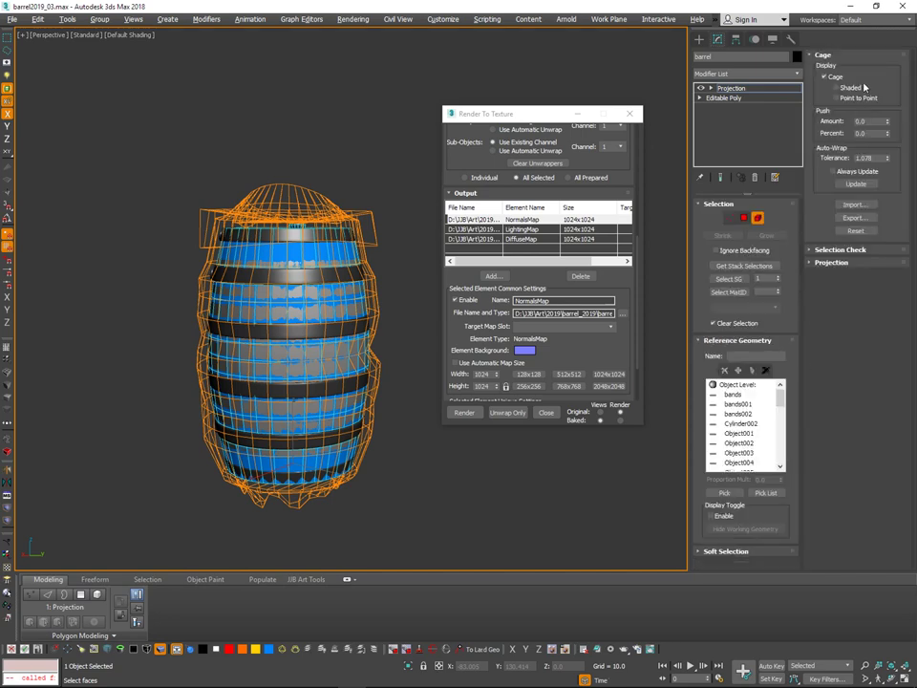
{"action": "left_click", "coordinate": [852, 89]}
{"action": "left_click", "coordinate": [872, 231]}
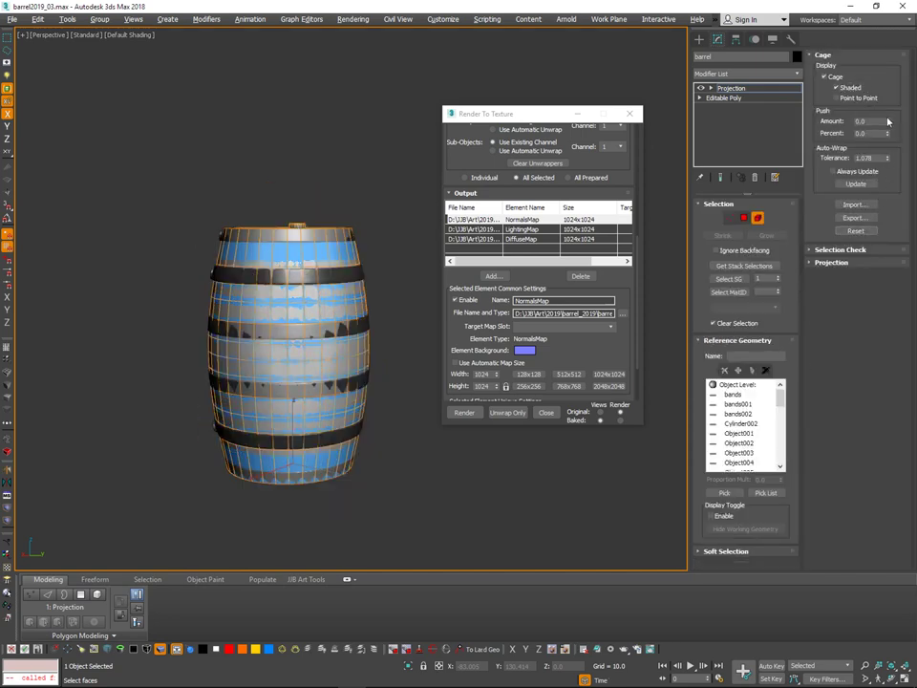
Try pushing the whole cage outward so that it encloses the barrel's bands and rivets.
{"action": "left_click_drag", "start_coordinate": [887, 121], "coordinate": [889, 78]}
{"action": "middle_click_drag", "start_coordinate": [283, 291], "coordinate": [298, 316], "text": "alt"}
{"action": "scroll", "coordinate": [298, 306], "scroll_direction": "up", "scroll_amount": 7}
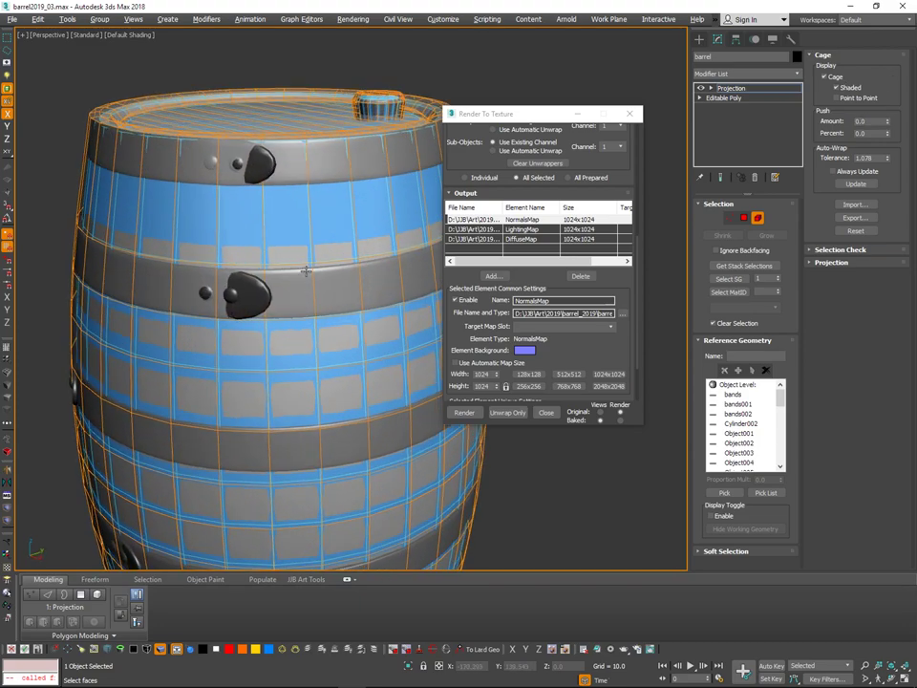
{"action": "middle_click_drag", "start_coordinate": [307, 268], "coordinate": [301, 312], "text": "alt"}
{"action": "scroll", "coordinate": [302, 313], "scroll_direction": "up", "scroll_amount": 2}
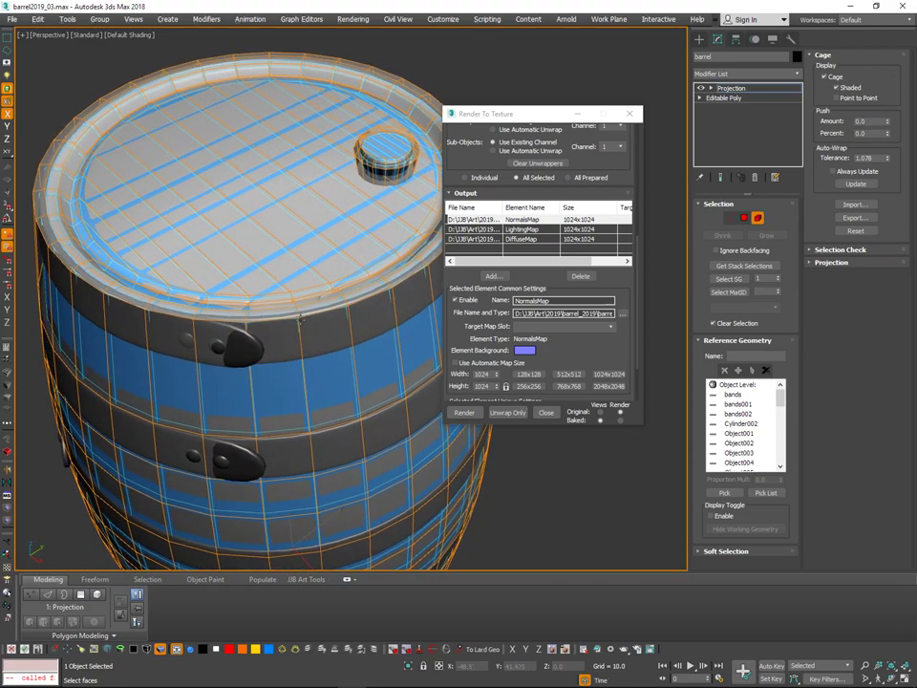
{"action": "key", "text": "ctrl+z"}
{"action": "left_click_drag", "start_coordinate": [887, 123], "coordinate": [889, 113]}
{"action": "right_click", "coordinate": [888, 113]}
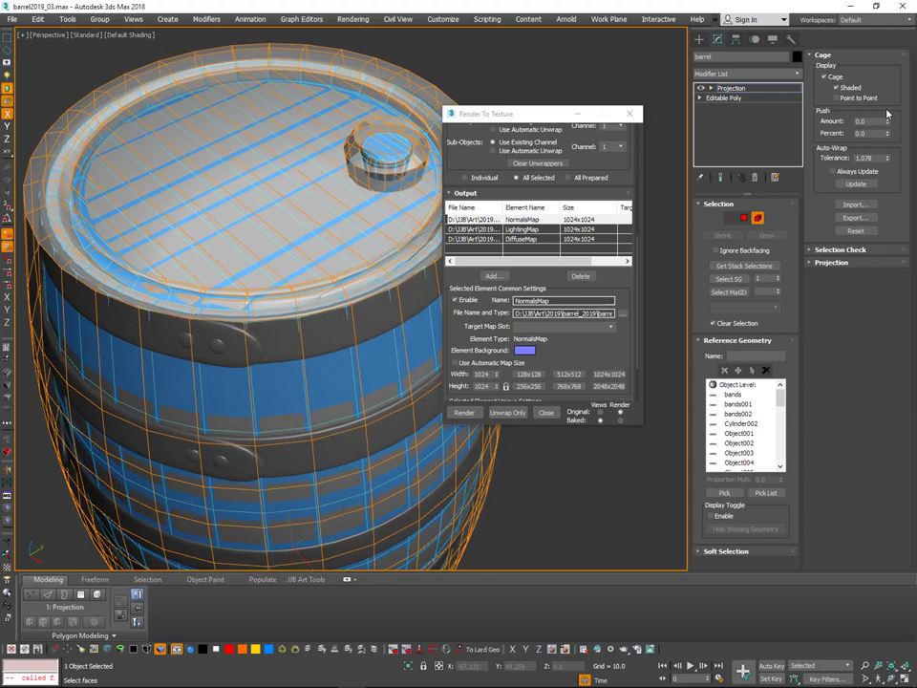
Select the cage element around the bung on the barrel's lid and reset that part of the cage at vertex level.
{"action": "scroll", "coordinate": [393, 165], "scroll_direction": "up", "scroll_amount": 3}
{"action": "mouse_move", "coordinate": [393, 165]}
{"action": "middle_mouse_down"}
{"action": "mouse_move", "coordinate": [390, 207]}
{"action": "mouse_move", "coordinate": [411, 166]}
{"action": "mouse_move", "coordinate": [397, 194]}
{"action": "mouse_move", "coordinate": [396, 155]}
{"action": "middle_mouse_up"}
{"action": "left_click", "coordinate": [390, 208]}
{"action": "scroll", "coordinate": [398, 195], "scroll_direction": "down", "scroll_amount": 3}
{"action": "scroll", "coordinate": [392, 215], "scroll_direction": "down", "scroll_amount": 1}
{"action": "middle_click_drag", "start_coordinate": [393, 215], "coordinate": [380, 231], "text": "alt"}
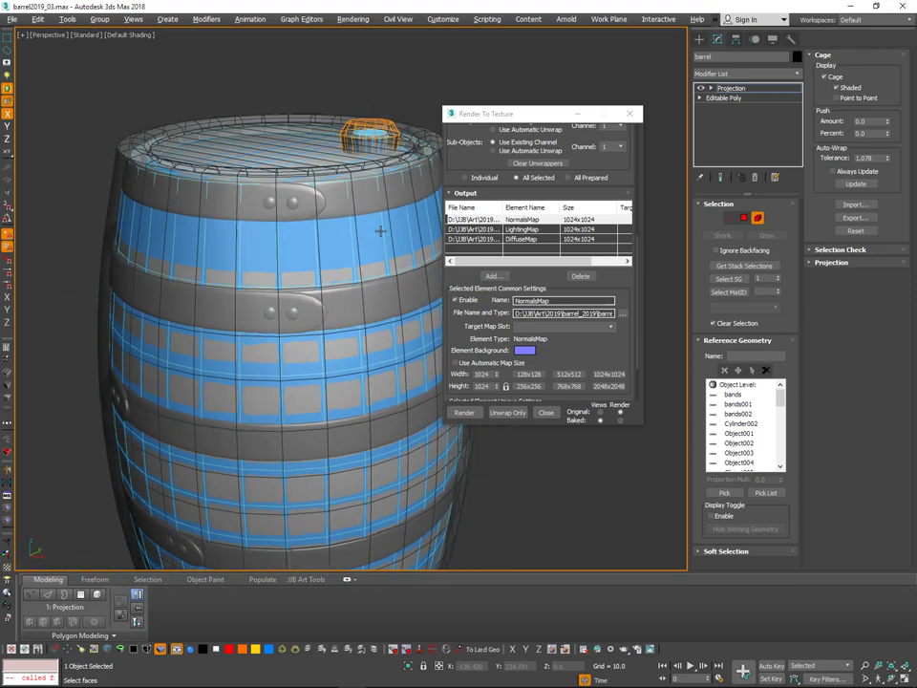
{"action": "left_click", "coordinate": [732, 219]}
{"action": "middle_click_drag", "start_coordinate": [388, 170], "coordinate": [389, 191], "text": "alt"}
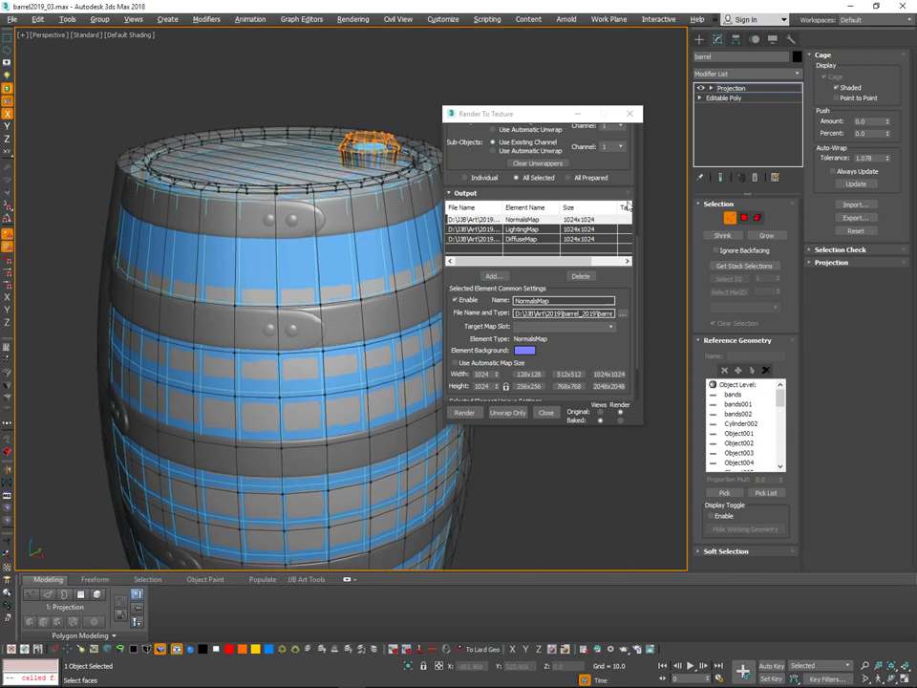
{"action": "left_click", "coordinate": [860, 232]}
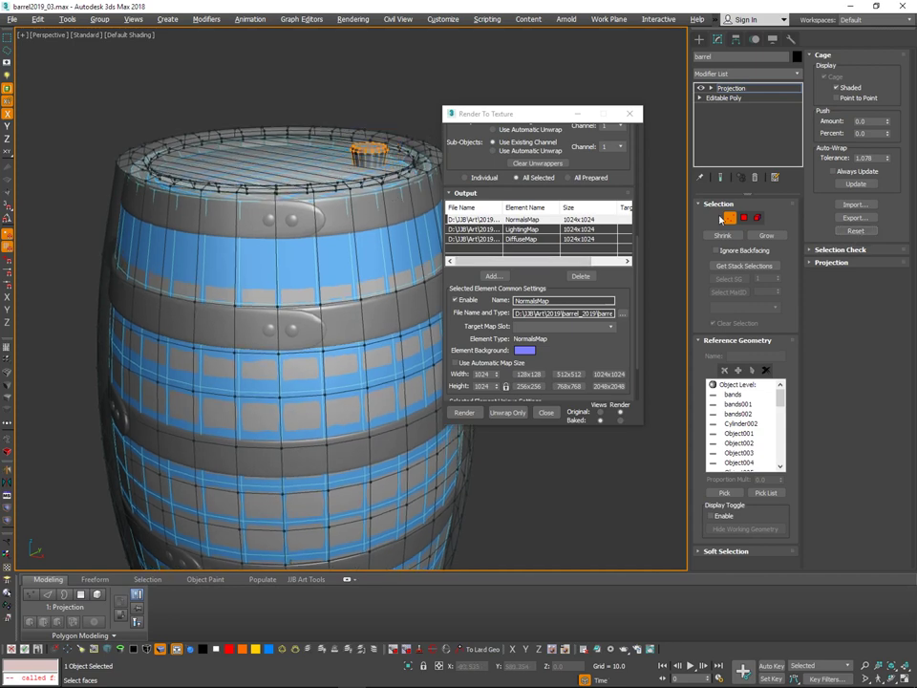
Push the bung's cage vertices outward by a small amount so the cage closely encloses the bung.
{"action": "middle_click_drag", "start_coordinate": [403, 207], "coordinate": [379, 225], "text": "alt"}
{"action": "scroll", "coordinate": [380, 199], "scroll_direction": "up", "scroll_amount": 4}
{"action": "left_click_drag", "start_coordinate": [887, 120], "coordinate": [889, 102]}
{"action": "scroll", "coordinate": [351, 211], "scroll_direction": "up", "scroll_amount": 7}
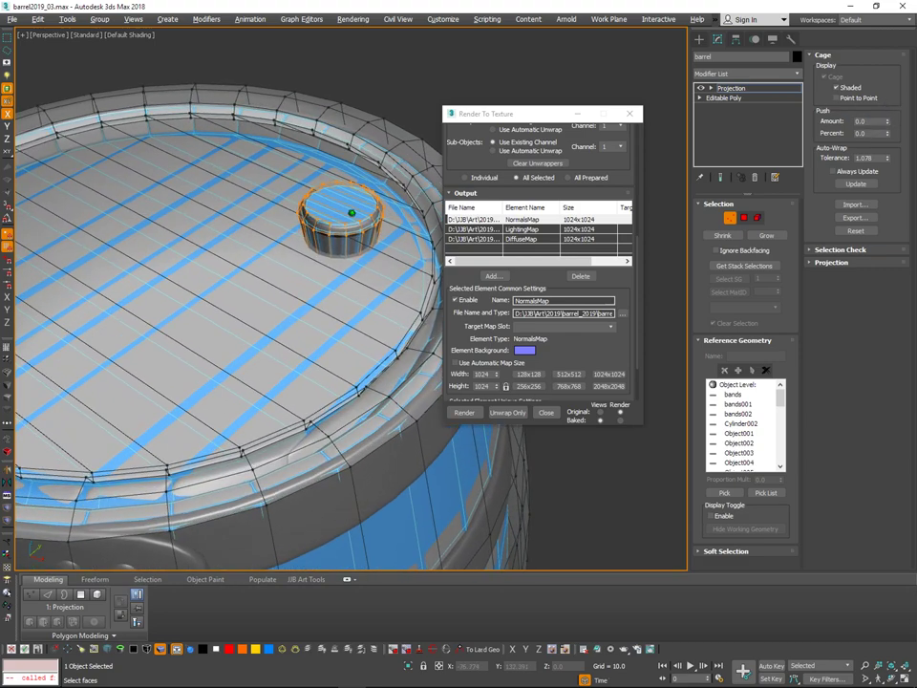
{"action": "middle_click_drag", "start_coordinate": [352, 211], "coordinate": [364, 132], "text": "alt"}
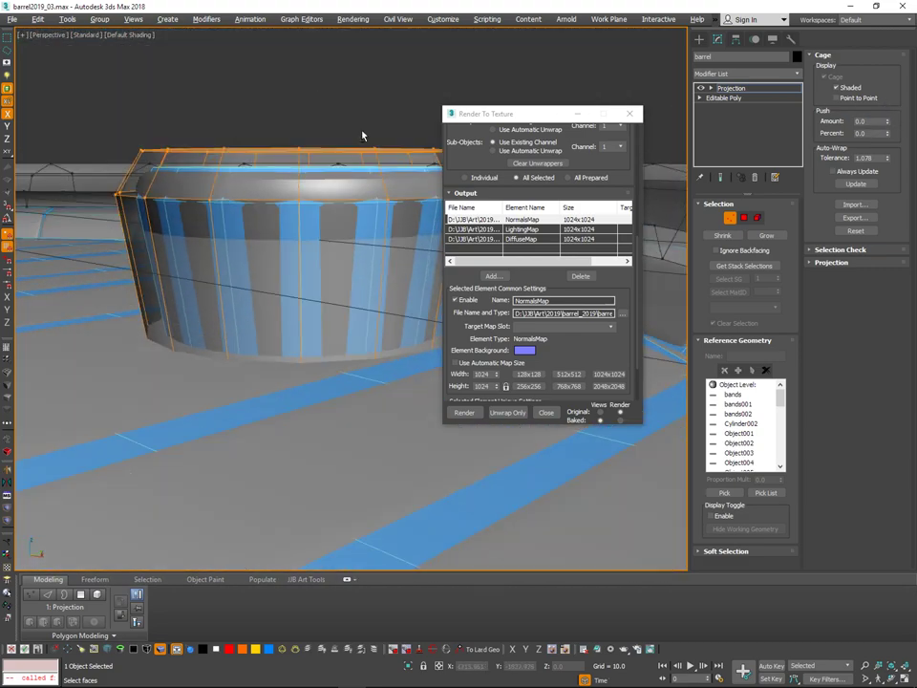
{"action": "left_click_drag", "start_coordinate": [888, 122], "coordinate": [887, 129]}
{"action": "scroll", "coordinate": [272, 334], "scroll_direction": "down", "scroll_amount": 7}
{"action": "middle_click_drag", "start_coordinate": [271, 339], "coordinate": [316, 334], "text": "alt"}
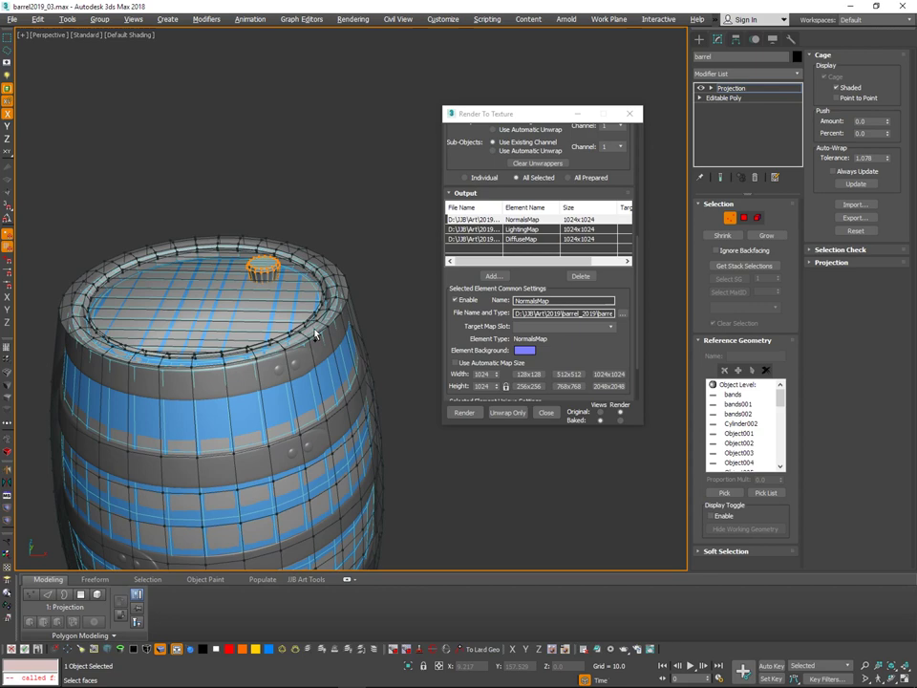
Reset the cage vertices of everything except the bung and push them slightly out beyond the bands.
{"action": "left_click", "coordinate": [758, 217]}
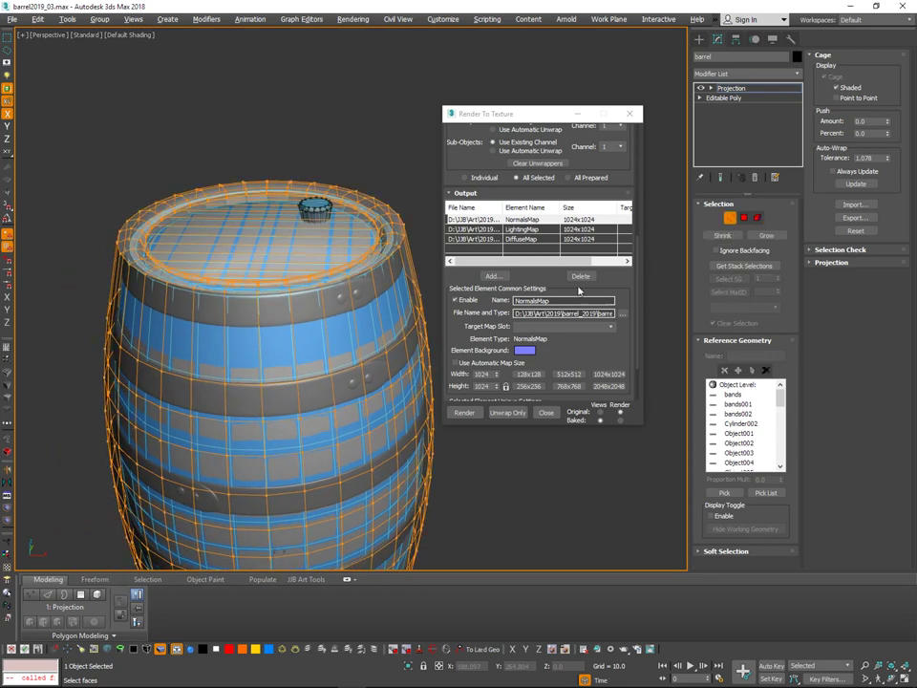
{"action": "scroll", "coordinate": [306, 353], "scroll_direction": "up", "scroll_amount": 8}
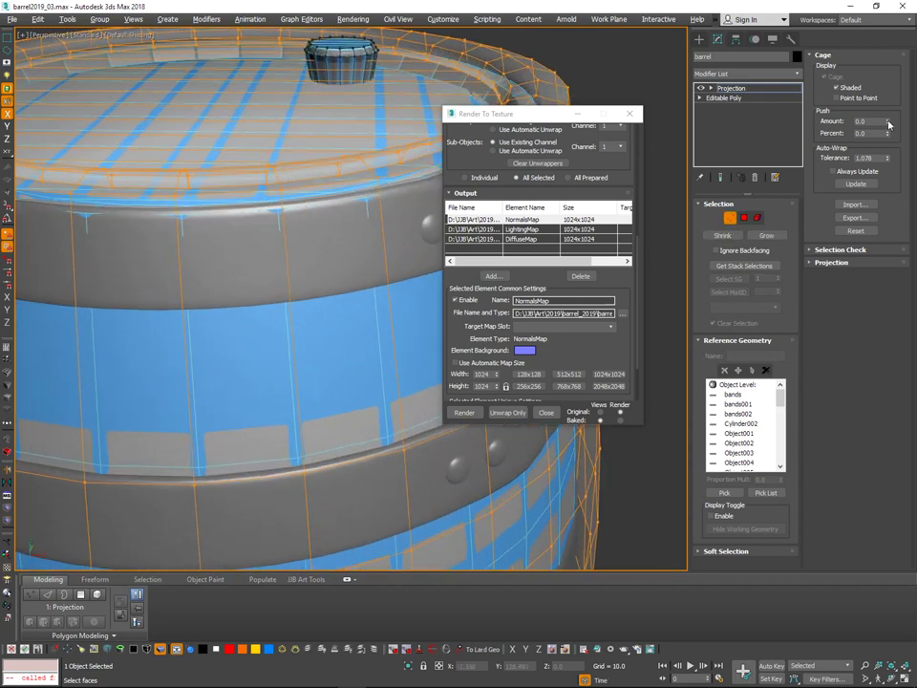
{"action": "left_click_drag", "start_coordinate": [888, 123], "coordinate": [866, 170]}
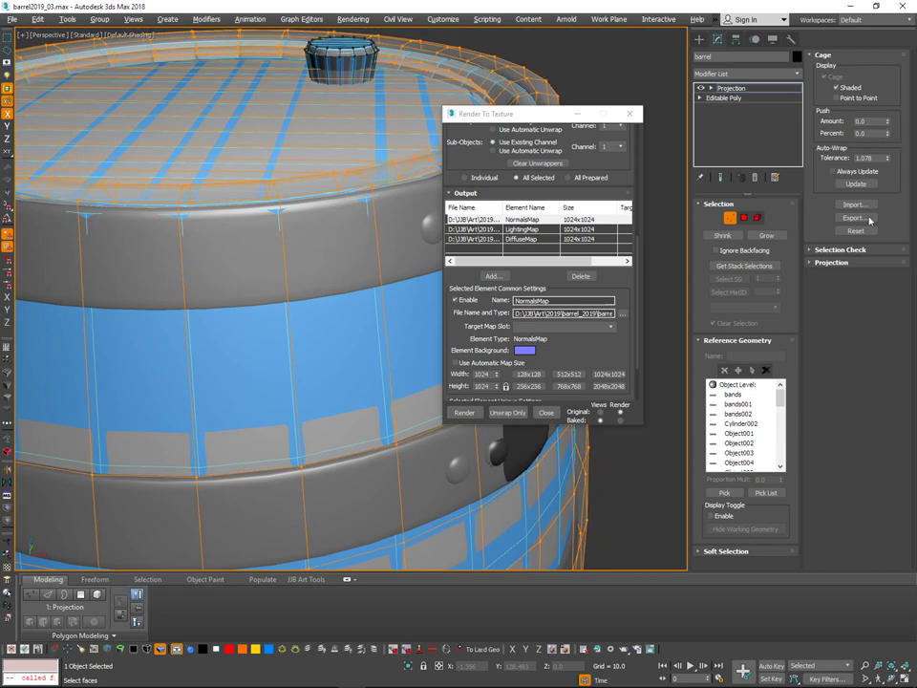
{"action": "left_click", "coordinate": [855, 231]}
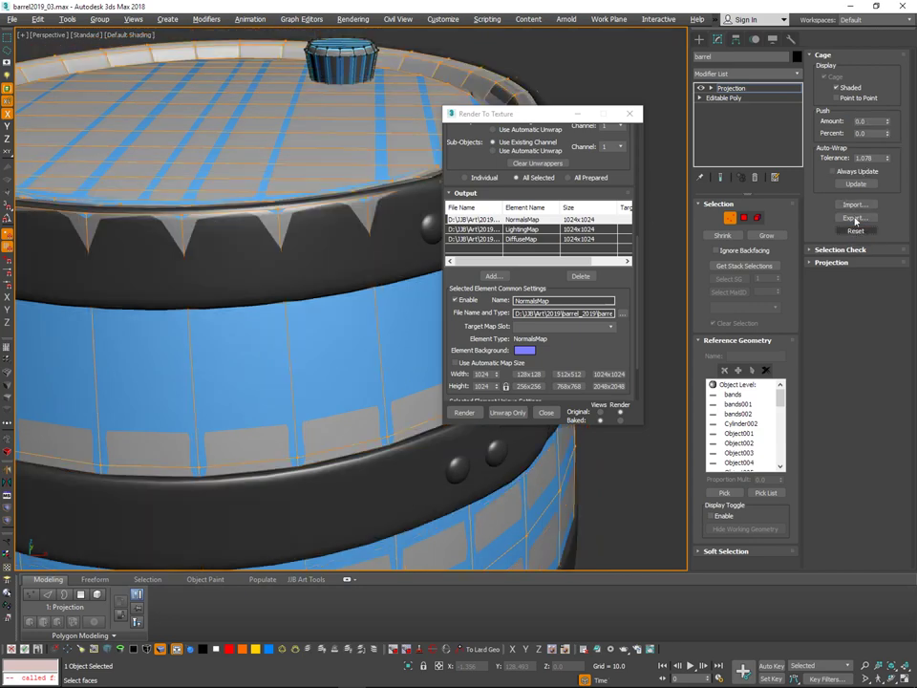
{"action": "left_click_drag", "start_coordinate": [889, 121], "coordinate": [903, 79]}
Examine how the cage covers the bands, rivets and overlapping band ends around the barrel.
{"action": "middle_click_drag", "start_coordinate": [355, 329], "coordinate": [290, 426], "text": "alt"}
{"action": "scroll", "coordinate": [290, 426], "scroll_direction": "down", "scroll_amount": 4}
{"action": "middle_click_drag", "start_coordinate": [389, 325], "coordinate": [453, 279]}
{"action": "middle_click_drag", "start_coordinate": [326, 359], "coordinate": [354, 371], "text": "alt"}
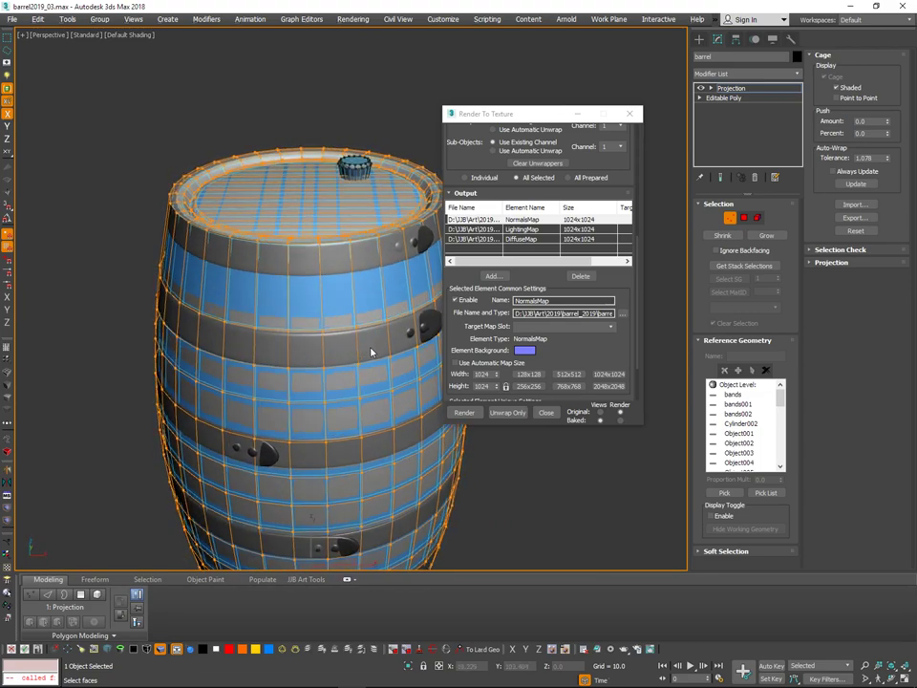
{"action": "middle_click_drag", "start_coordinate": [446, 354], "coordinate": [465, 282]}
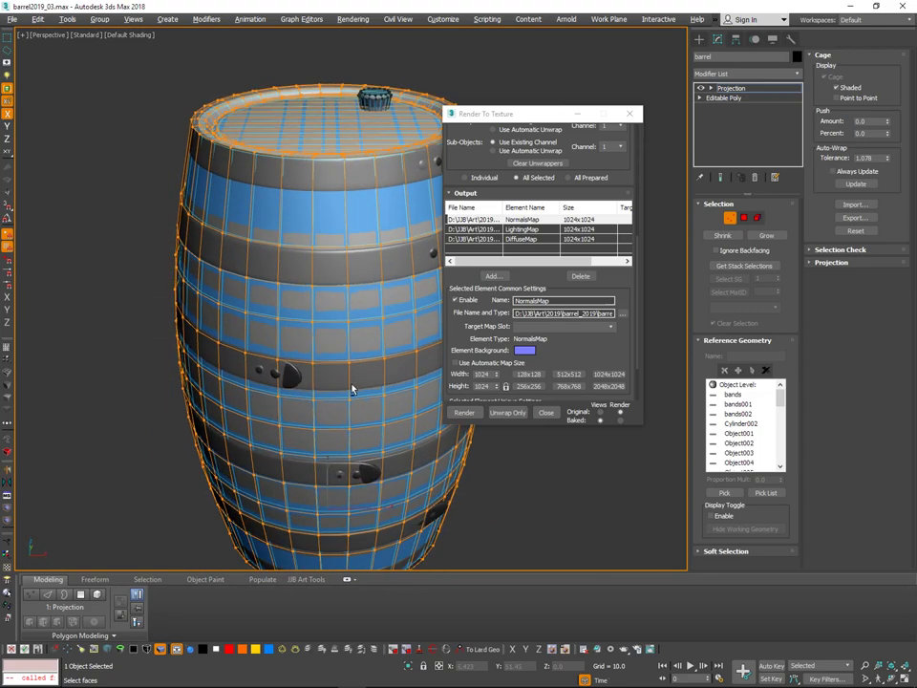
{"action": "middle_click_drag", "start_coordinate": [353, 387], "coordinate": [352, 360], "text": "alt"}
{"action": "scroll", "coordinate": [333, 273], "scroll_direction": "up", "scroll_amount": 6}
{"action": "scroll", "coordinate": [330, 274], "scroll_direction": "down", "scroll_amount": 2}
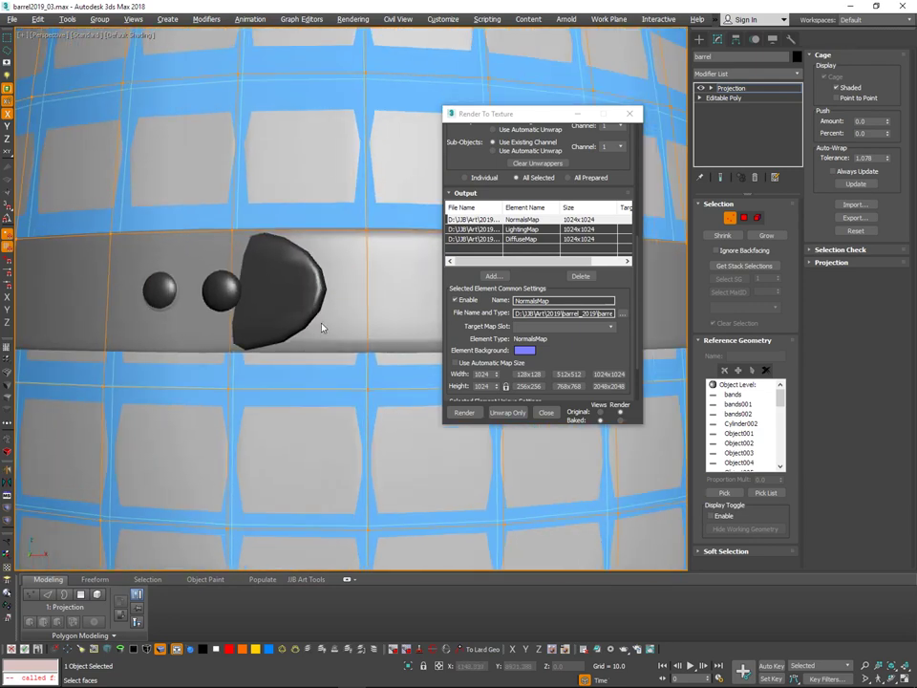
{"action": "left_click", "coordinate": [733, 218]}
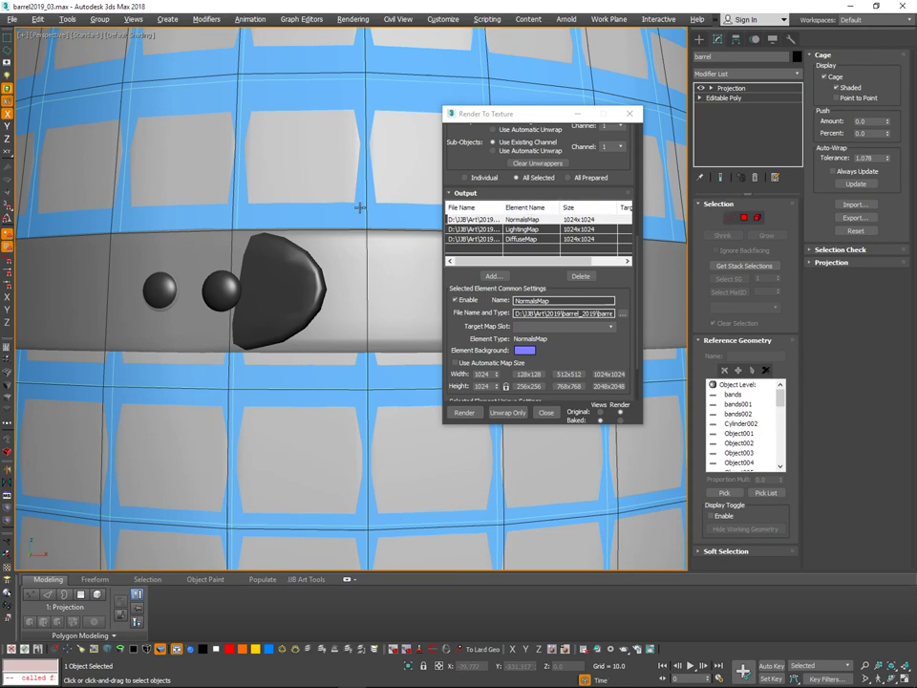
{"action": "scroll", "coordinate": [344, 420], "scroll_direction": "down", "scroll_amount": 6}
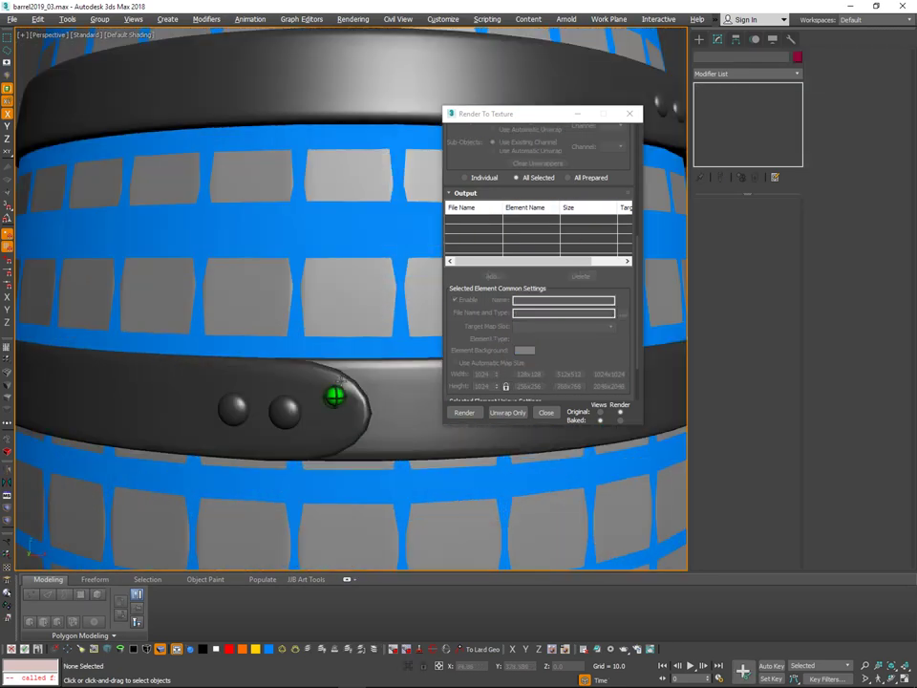
{"action": "scroll", "coordinate": [327, 382], "scroll_direction": "up", "scroll_amount": 6}
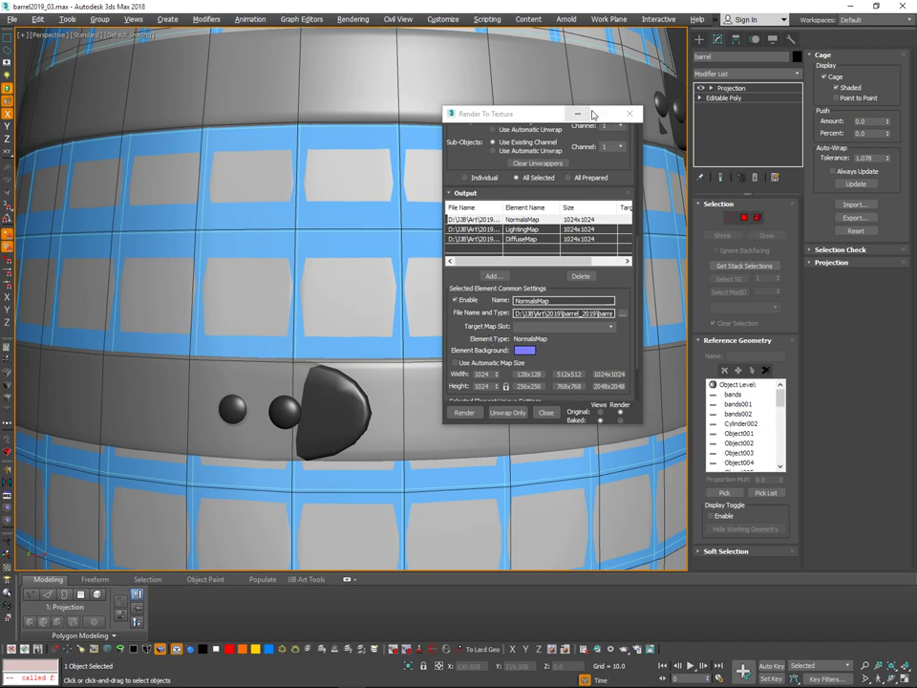
Set the MeshSmooth iterations to 2 on the band object bands002, with its sub-object selection switched off.
{"action": "middle_click_drag", "start_coordinate": [398, 343], "coordinate": [377, 343]}
{"action": "scroll", "coordinate": [372, 346], "scroll_direction": "down", "scroll_amount": 4}
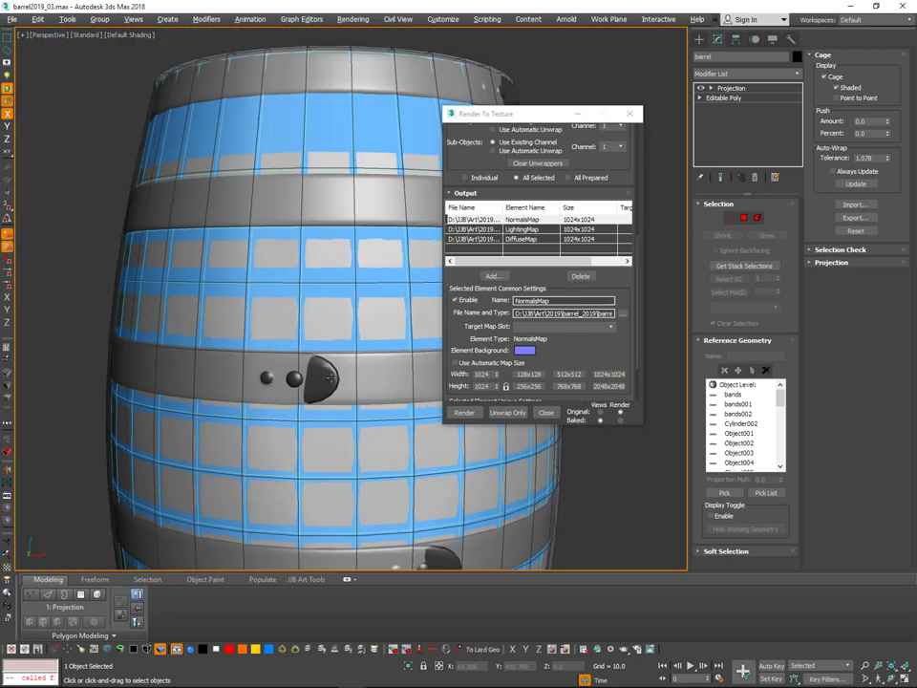
{"action": "left_click", "coordinate": [331, 376]}
{"action": "left_click", "coordinate": [745, 91]}
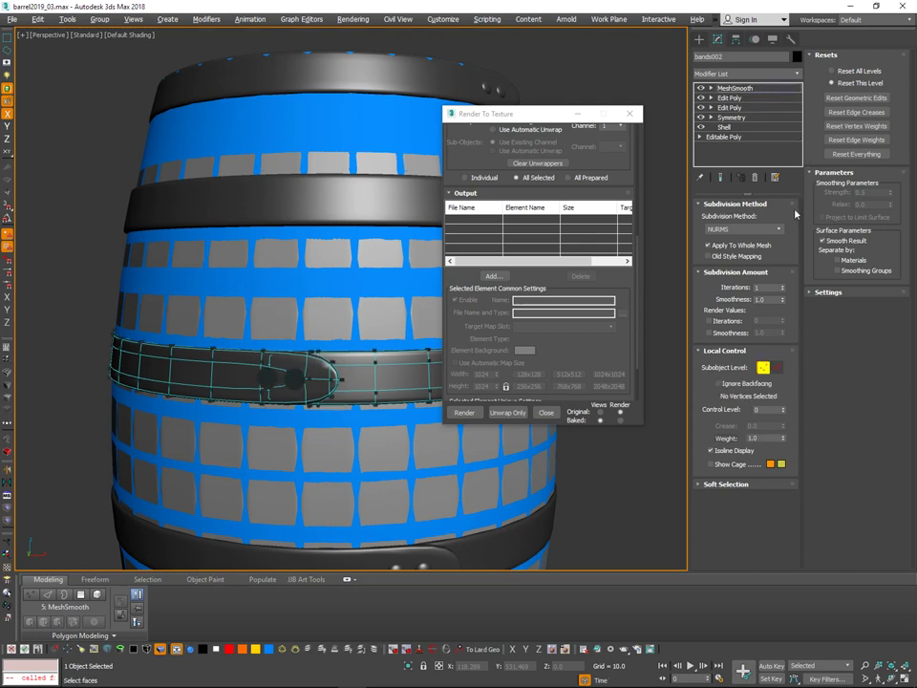
{"action": "left_click", "coordinate": [783, 286]}
{"action": "middle_click_drag", "start_coordinate": [392, 443], "coordinate": [388, 254]}
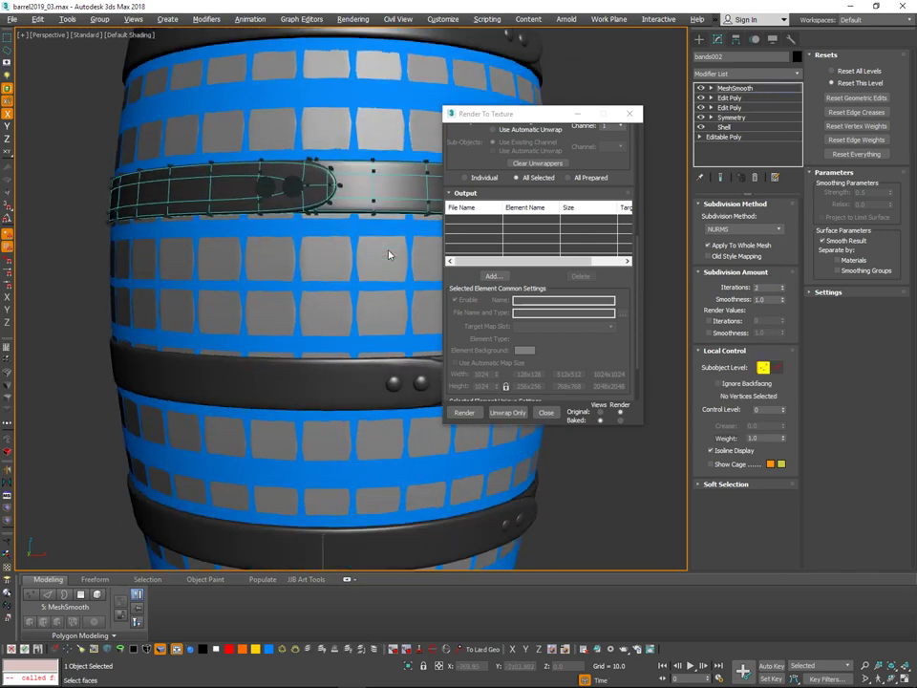
{"action": "middle_click_drag", "start_coordinate": [439, 380], "coordinate": [371, 379]}
{"action": "key", "text": "w"}
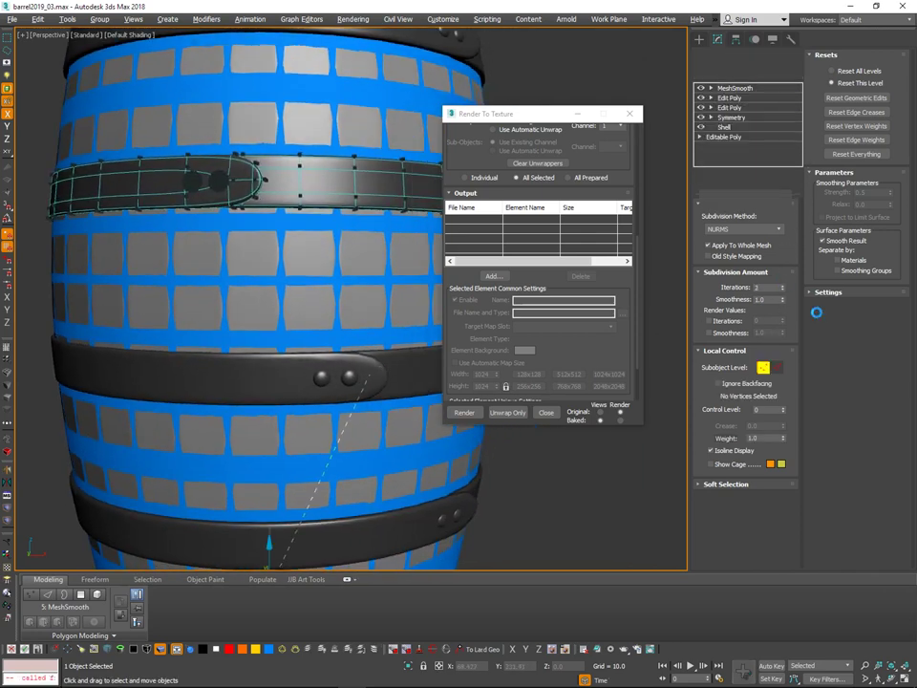
{"action": "left_click", "coordinate": [504, 392]}
{"action": "left_click", "coordinate": [751, 89]}
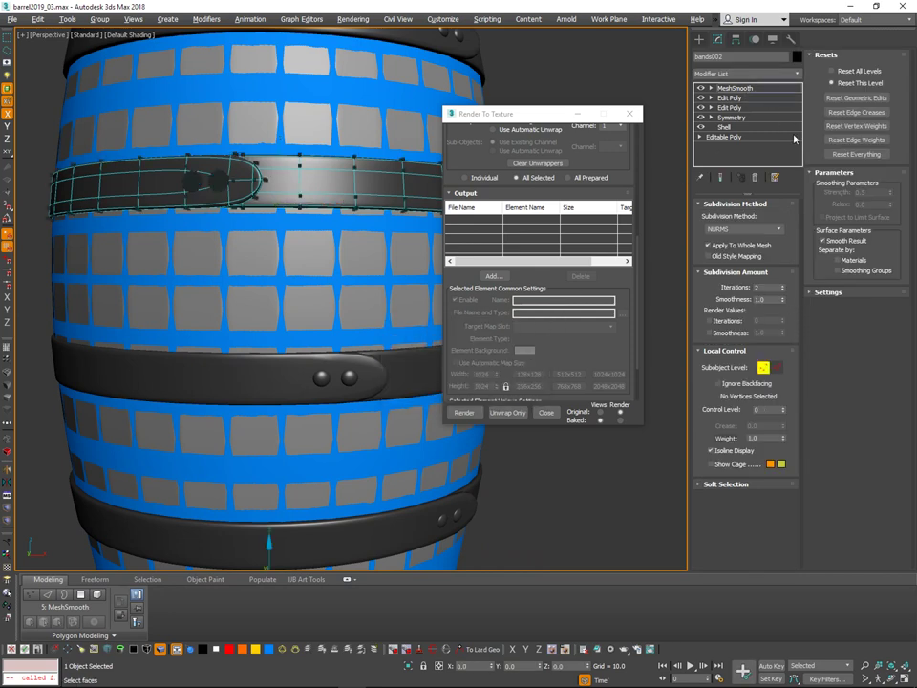
{"action": "left_click", "coordinate": [766, 368]}
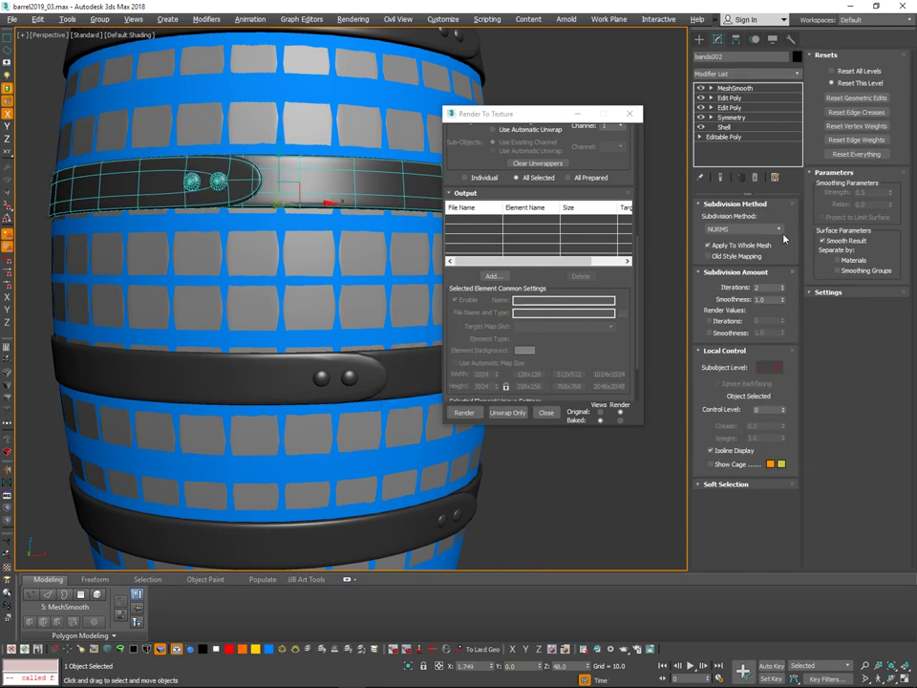
Set the MeshSmooth iterations to 2 on the middle band and on the band below it.
{"action": "left_click", "coordinate": [420, 373]}
{"action": "left_click", "coordinate": [782, 285]}
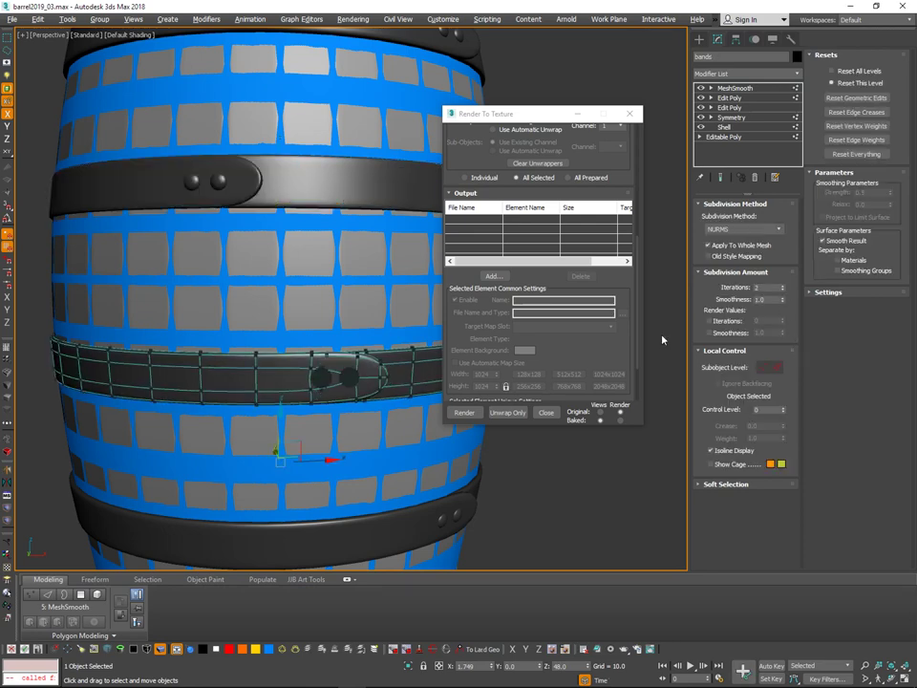
{"action": "middle_click_drag", "start_coordinate": [408, 485], "coordinate": [405, 344]}
{"action": "left_click", "coordinate": [409, 420]}
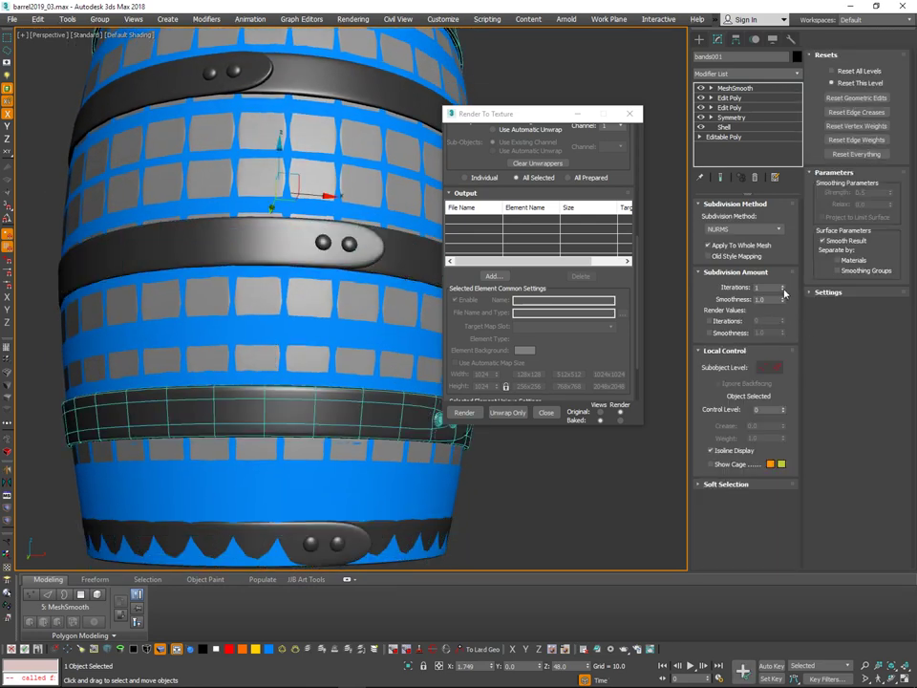
{"action": "left_click", "coordinate": [782, 289]}
{"action": "left_click", "coordinate": [783, 286]}
{"action": "left_click", "coordinate": [783, 286]}
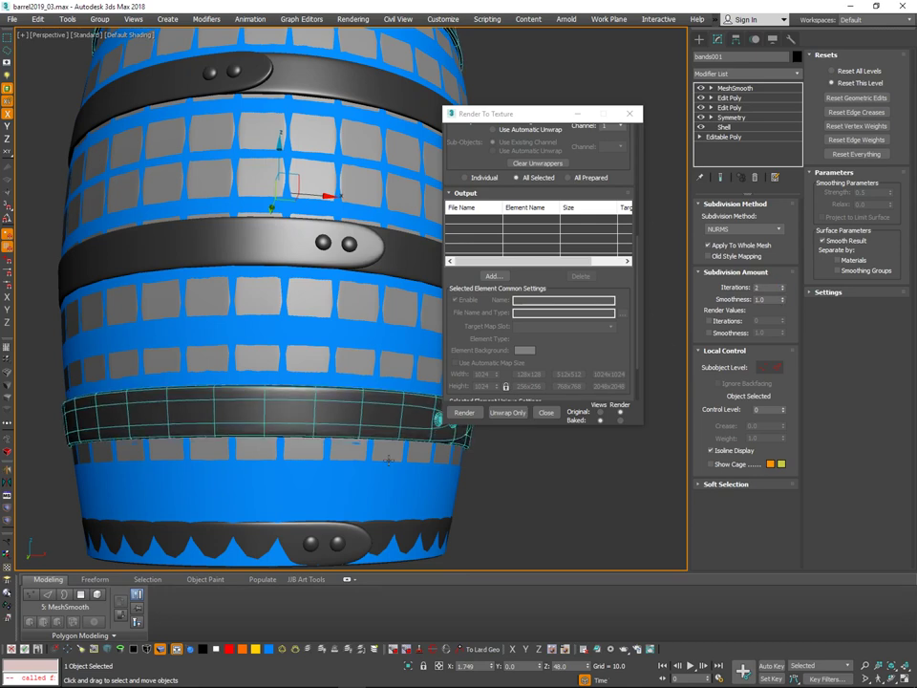
Check the MeshSmooth iterations of the remaining bands on the other sides of the barrel.
{"action": "middle_click_drag", "start_coordinate": [336, 542], "coordinate": [351, 440]}
{"action": "left_click", "coordinate": [388, 422]}
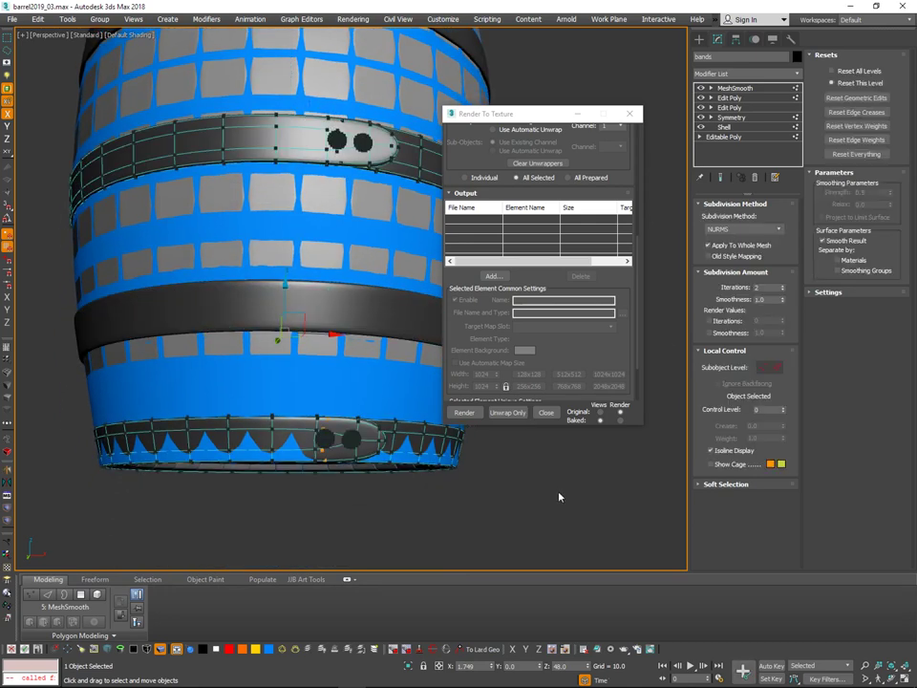
{"action": "middle_click_drag", "start_coordinate": [368, 239], "coordinate": [337, 498]}
{"action": "middle_click_drag", "start_coordinate": [352, 348], "coordinate": [366, 233], "text": "alt"}
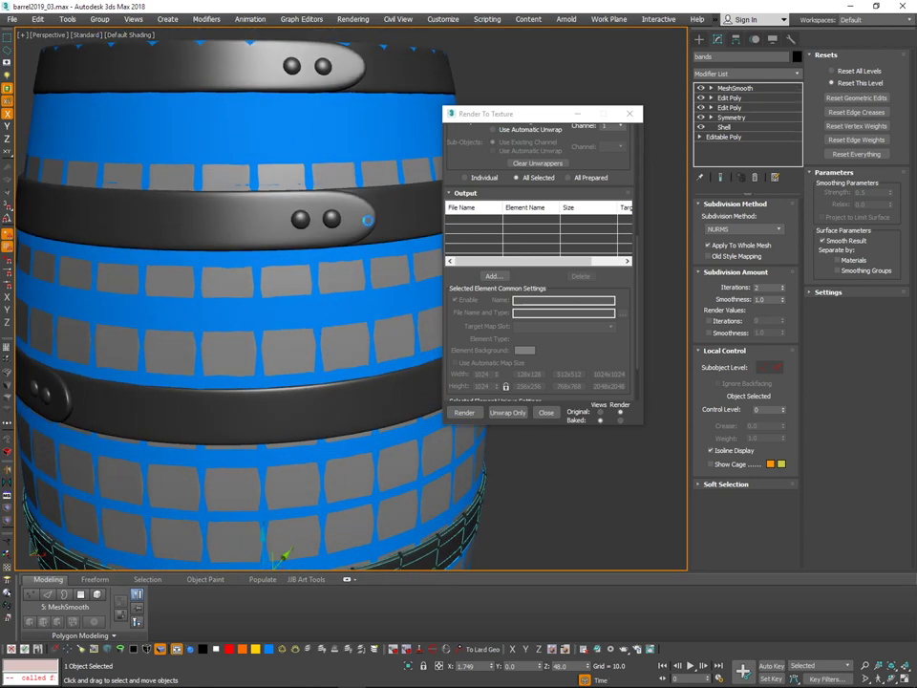
{"action": "left_click", "coordinate": [368, 225]}
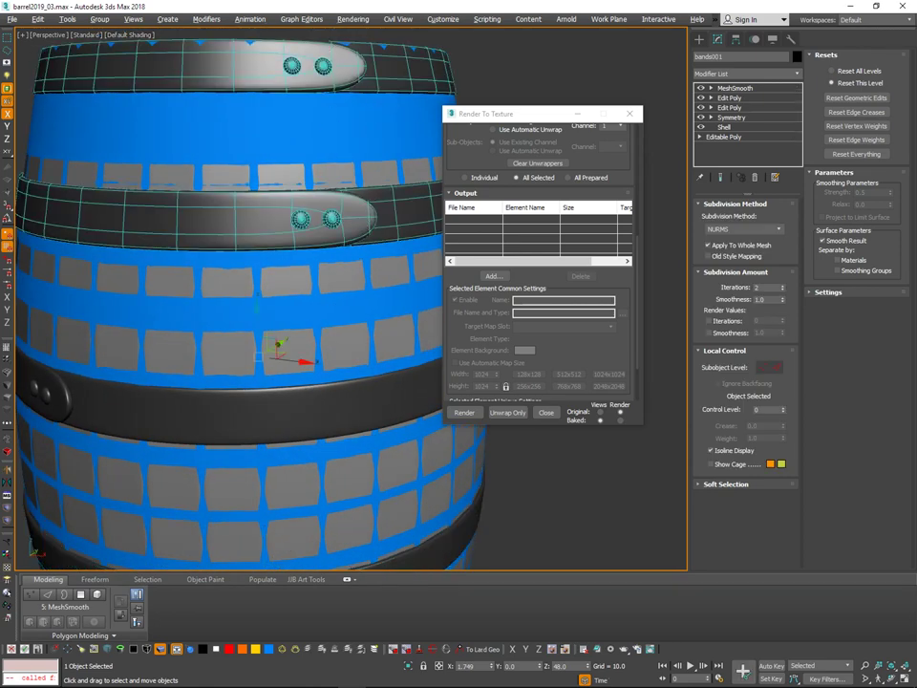
{"action": "scroll", "coordinate": [369, 225], "scroll_direction": "down", "scroll_amount": 6}
{"action": "middle_click_drag", "start_coordinate": [369, 225], "coordinate": [363, 251], "text": "alt"}
{"action": "left_click", "coordinate": [387, 462]}
{"action": "middle_click_drag", "start_coordinate": [381, 301], "coordinate": [338, 241], "text": "alt"}
{"action": "scroll", "coordinate": [361, 296], "scroll_direction": "up", "scroll_amount": 6}
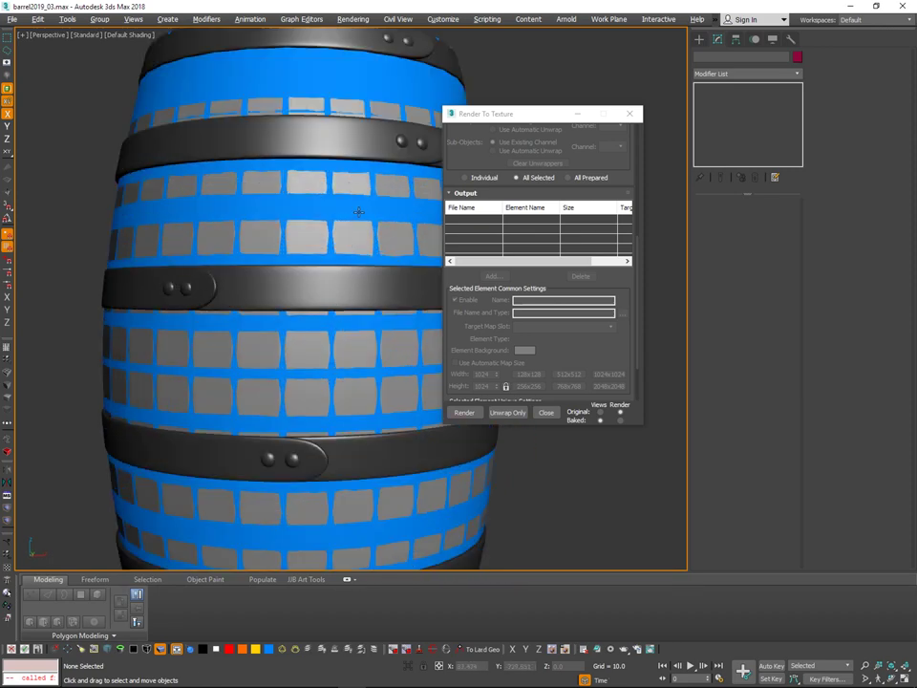
Select the barrel mesh and try to push its projection cage out over the protruding rivets and band end.
{"action": "left_click", "coordinate": [359, 210]}
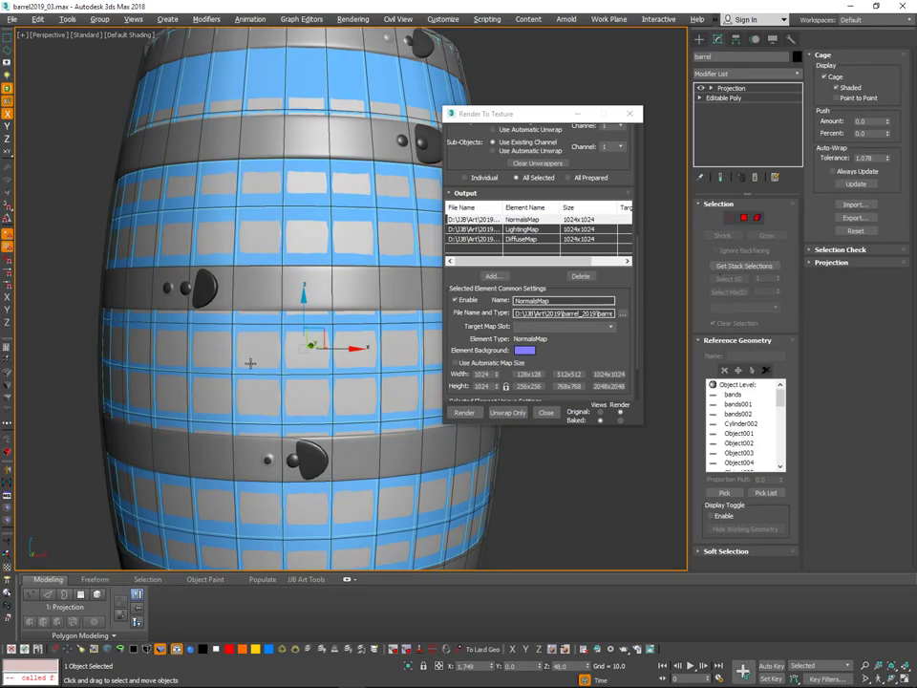
{"action": "middle_click_drag", "start_coordinate": [251, 363], "coordinate": [272, 358], "text": "alt"}
{"action": "scroll", "coordinate": [312, 293], "scroll_direction": "up", "scroll_amount": 4}
{"action": "middle_click_drag", "start_coordinate": [312, 291], "coordinate": [315, 281], "text": "alt"}
{"action": "scroll", "coordinate": [315, 282], "scroll_direction": "up", "scroll_amount": 3}
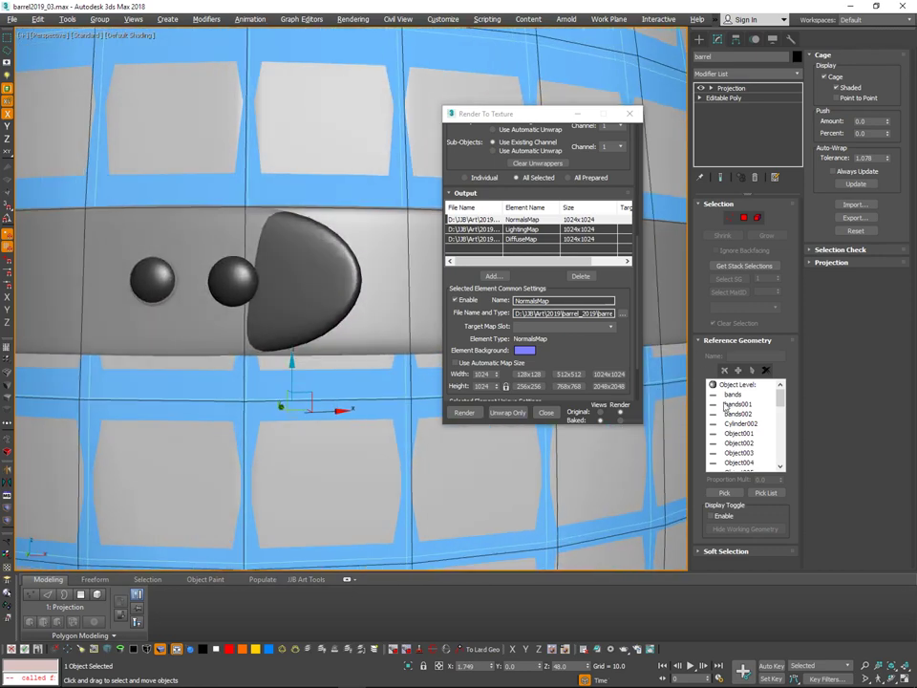
{"action": "mouse_move", "coordinate": [887, 122]}
{"action": "left_mouse_down"}
{"action": "mouse_move", "coordinate": [891, 78]}
{"action": "mouse_move", "coordinate": [886, 133]}
{"action": "mouse_move", "coordinate": [901, 94]}
{"action": "left_mouse_up"}
{"action": "right_click", "coordinate": [901, 94]}
Push the selected cage vertices of the barrel body outward at vertex level to enclose the bands and rivets.
{"action": "scroll", "coordinate": [363, 328], "scroll_direction": "down", "scroll_amount": 10}
{"action": "middle_click_drag", "start_coordinate": [364, 327], "coordinate": [375, 363], "text": "alt"}
{"action": "scroll", "coordinate": [375, 362], "scroll_direction": "up", "scroll_amount": 3}
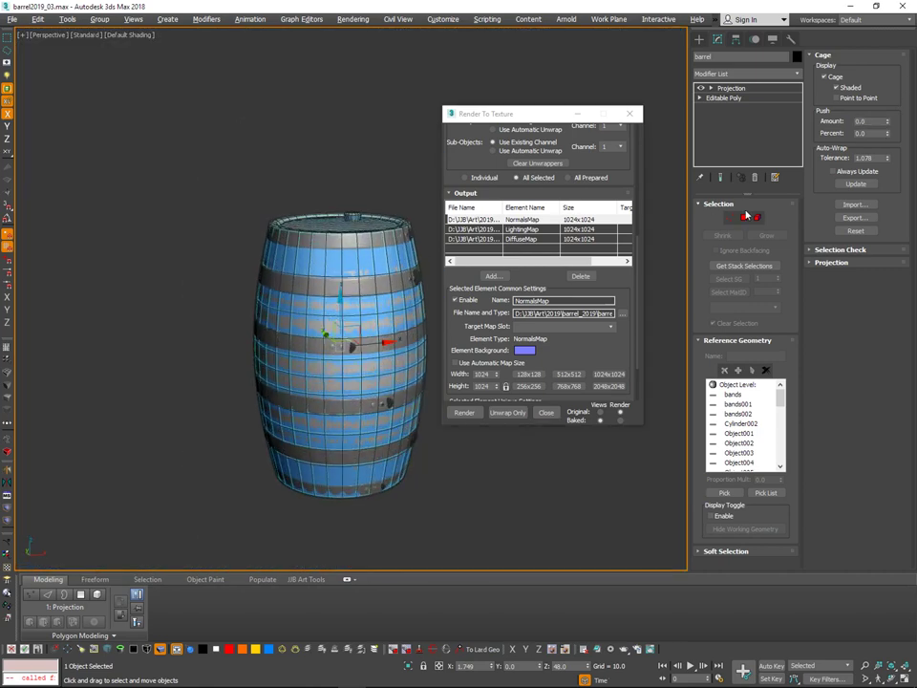
{"action": "left_click", "coordinate": [755, 219]}
{"action": "scroll", "coordinate": [407, 307], "scroll_direction": "up", "scroll_amount": 5}
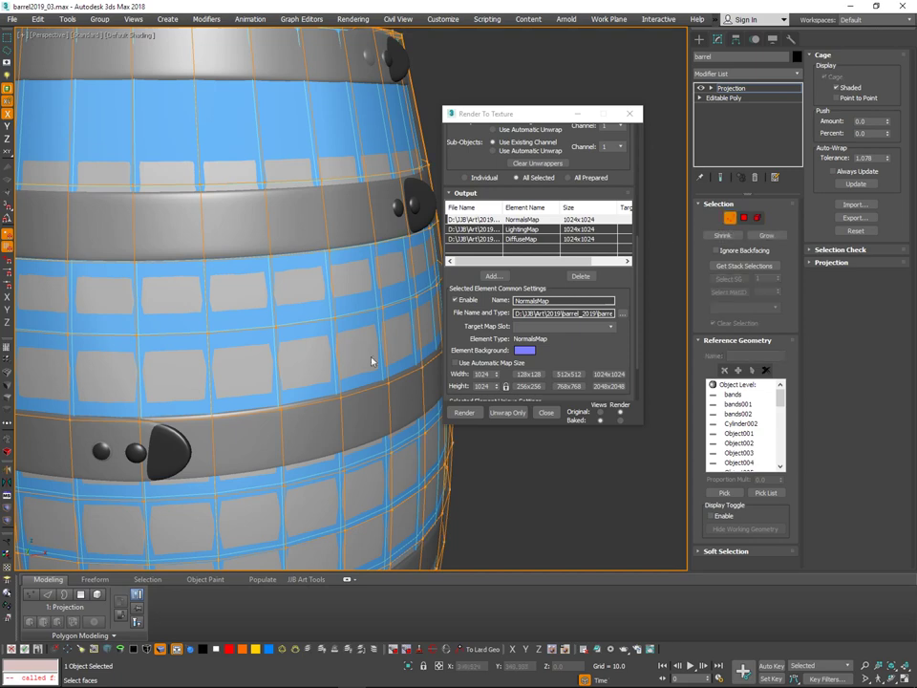
{"action": "scroll", "coordinate": [357, 340], "scroll_direction": "down", "scroll_amount": 5}
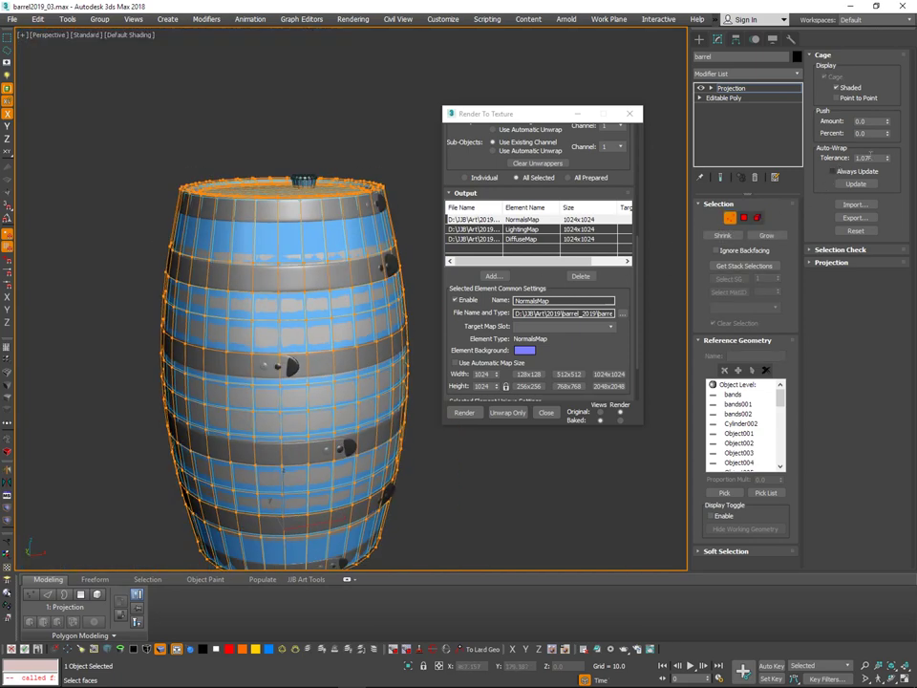
{"action": "left_click_drag", "start_coordinate": [888, 123], "coordinate": [892, 57]}
Examine the enlarged cage around the barrel for rivets or band ends sticking out, including the lid.
{"action": "middle_click_drag", "start_coordinate": [399, 305], "coordinate": [370, 300], "text": "alt"}
{"action": "scroll", "coordinate": [368, 300], "scroll_direction": "up", "scroll_amount": 8}
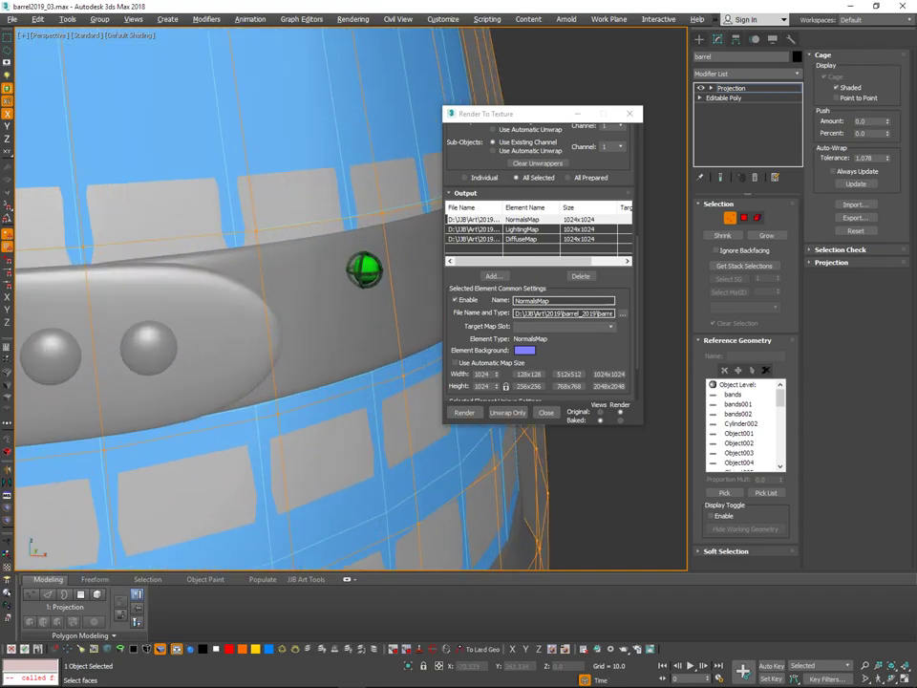
{"action": "scroll", "coordinate": [361, 286], "scroll_direction": "down", "scroll_amount": 12}
{"action": "scroll", "coordinate": [355, 299], "scroll_direction": "up", "scroll_amount": 9}
{"action": "middle_click_drag", "start_coordinate": [355, 298], "coordinate": [397, 294], "text": "alt"}
{"action": "scroll", "coordinate": [397, 296], "scroll_direction": "down", "scroll_amount": 4}
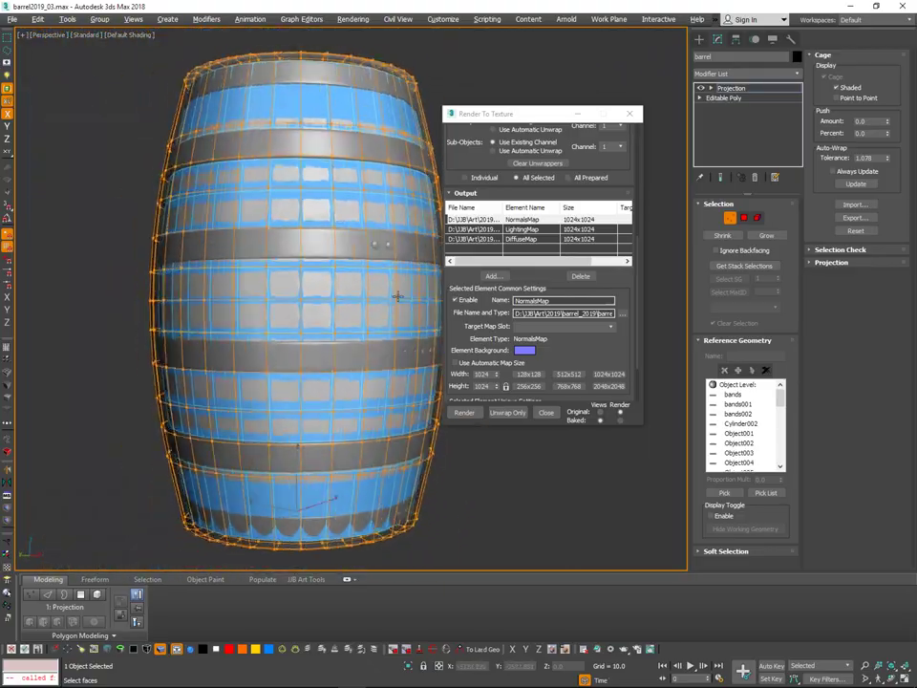
{"action": "middle_click_drag", "start_coordinate": [367, 335], "coordinate": [338, 264]}
{"action": "scroll", "coordinate": [356, 310], "scroll_direction": "up", "scroll_amount": 5}
{"action": "middle_click_drag", "start_coordinate": [381, 279], "coordinate": [374, 302], "text": "alt"}
{"action": "scroll", "coordinate": [329, 411], "scroll_direction": "down", "scroll_amount": 5}
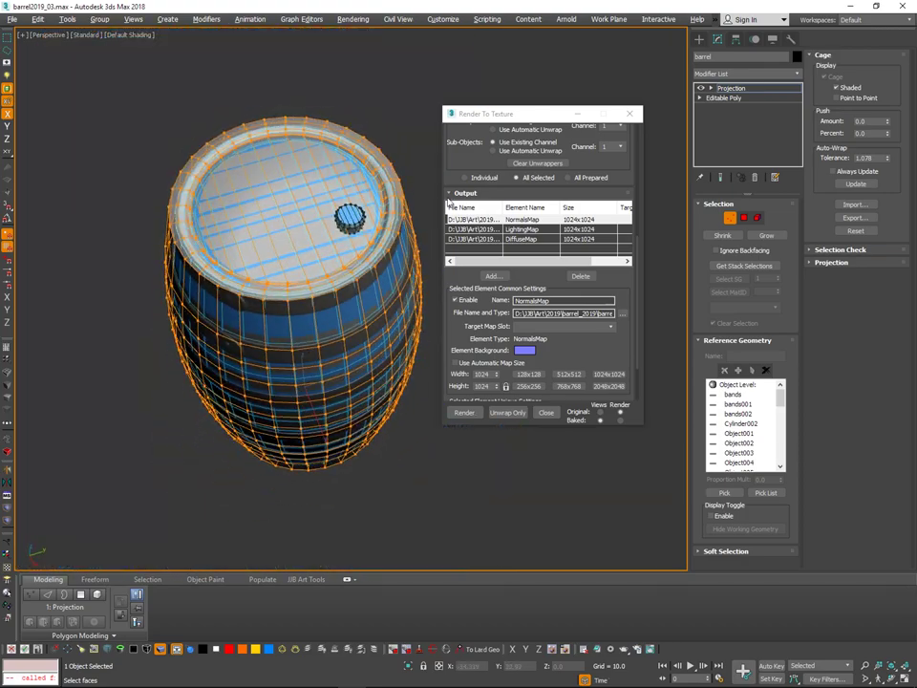
{"action": "mouse_move", "coordinate": [378, 408]}
{"action": "middle_mouse_down", "text": "alt"}
{"action": "mouse_move", "coordinate": [362, 388]}
{"action": "mouse_move", "coordinate": [374, 384]}
{"action": "middle_mouse_up", "text": "alt"}
Leave the cage editing and render the barrel's normal, lighting and diffuse maps to texture.
{"action": "left_click", "coordinate": [700, 40]}
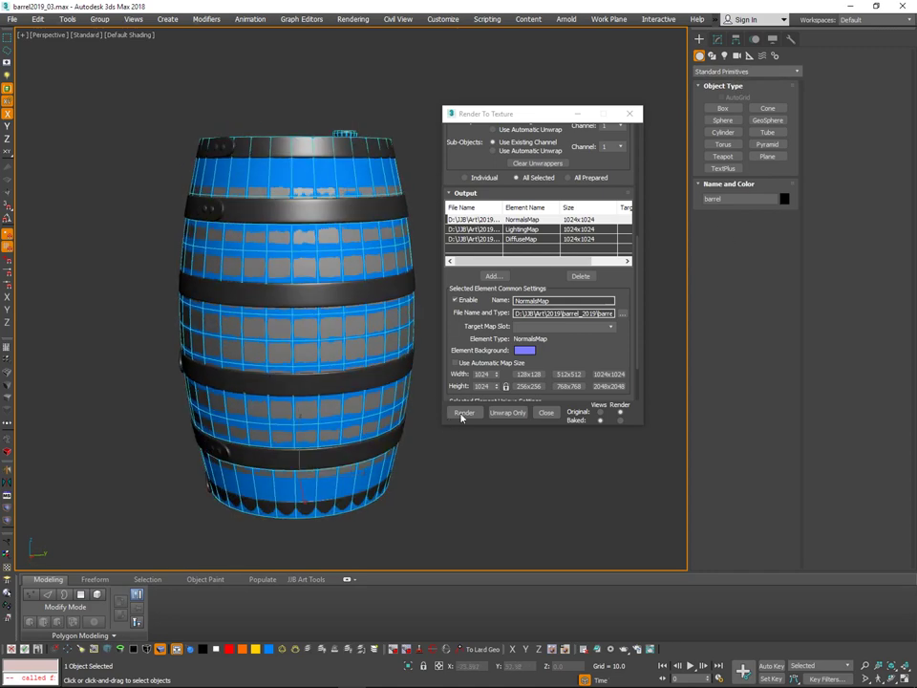
{"action": "left_click", "coordinate": [461, 415]}
{"action": "left_click", "coordinate": [411, 431]}
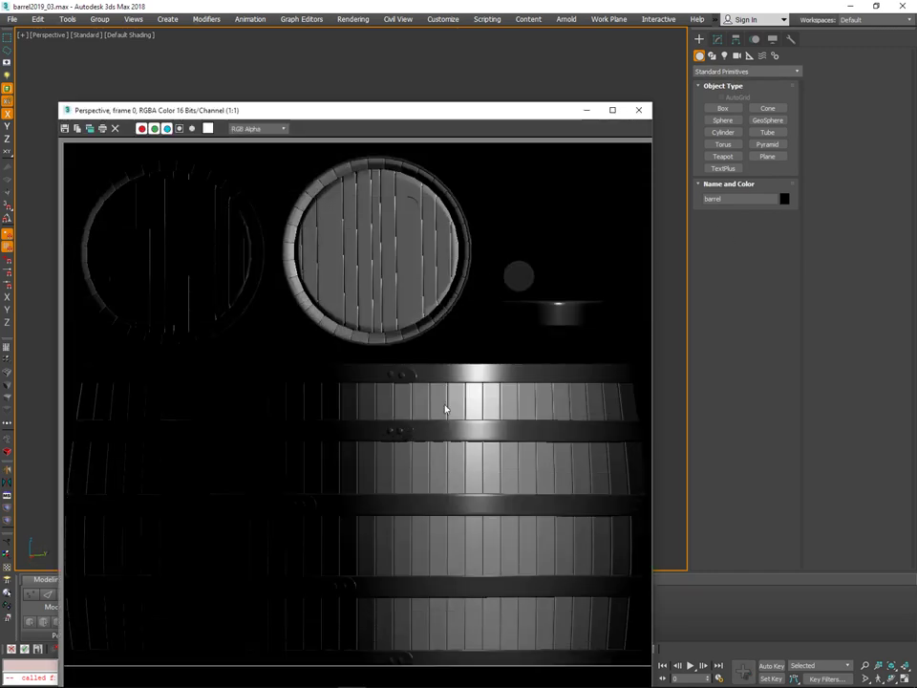
Inspect the baked render of the lid and staves up close and minimise the render window.
{"action": "scroll", "coordinate": [407, 269], "scroll_direction": "up", "scroll_amount": 3}
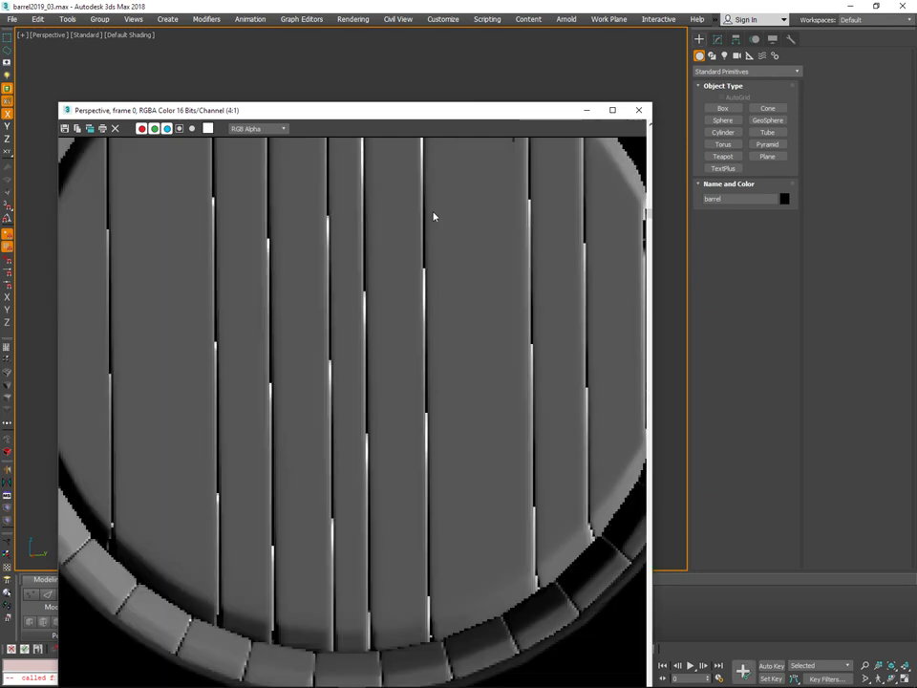
{"action": "scroll", "coordinate": [441, 251], "scroll_direction": "down", "scroll_amount": 3}
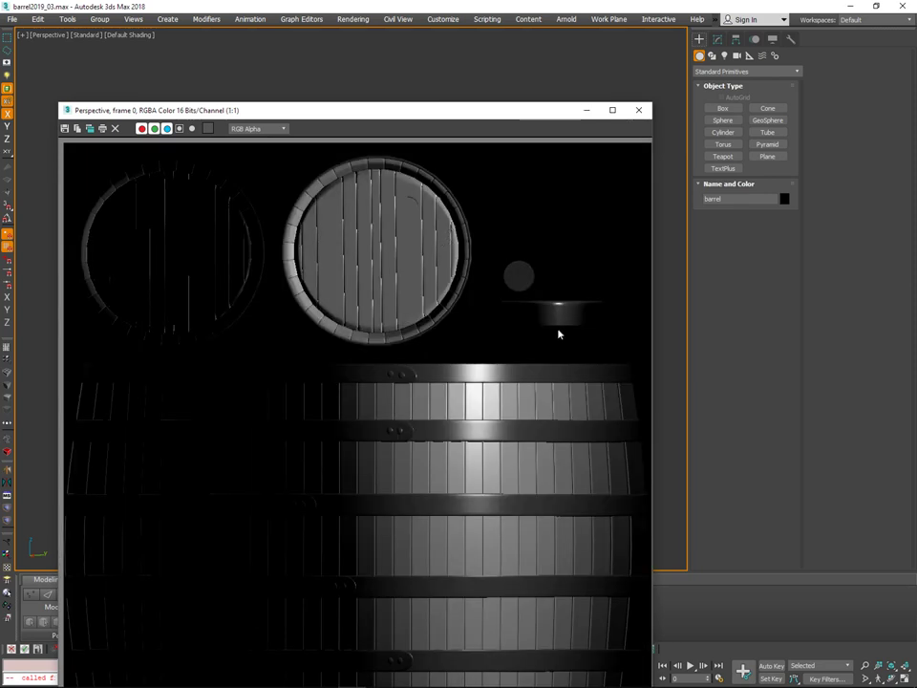
{"action": "left_click", "coordinate": [584, 113]}
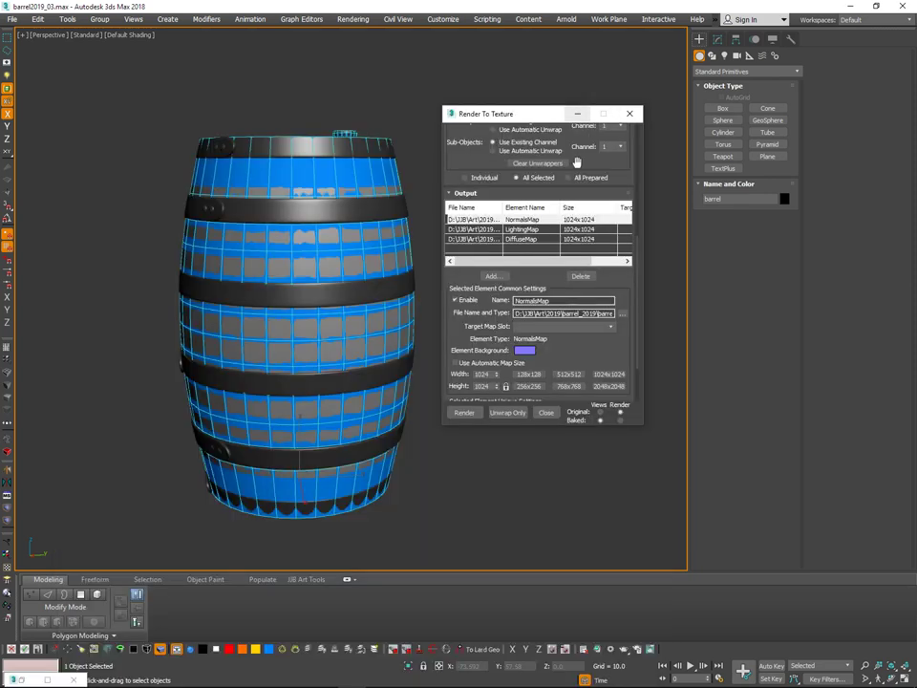
Clone the low-poly barrel as a single instance placed along the Y axis beside the original.
{"action": "scroll", "coordinate": [386, 435], "scroll_direction": "down", "scroll_amount": 2}
{"action": "mouse_move", "coordinate": [370, 411]}
{"action": "middle_mouse_down", "text": "alt"}
{"action": "mouse_move", "coordinate": [378, 428]}
{"action": "mouse_move", "coordinate": [370, 389]}
{"action": "middle_mouse_up", "text": "alt"}
{"action": "scroll", "coordinate": [376, 430], "scroll_direction": "down", "scroll_amount": 2}
{"action": "key", "text": "w"}
{"action": "mouse_move", "coordinate": [376, 452]}
{"action": "middle_mouse_down", "text": "alt"}
{"action": "mouse_move", "coordinate": [374, 461]}
{"action": "mouse_move", "coordinate": [361, 434]}
{"action": "middle_mouse_up", "text": "alt"}
{"action": "mouse_move", "coordinate": [370, 402]}
{"action": "left_mouse_down", "text": "shift"}
{"action": "mouse_move", "coordinate": [274, 426]}
{"action": "mouse_move", "coordinate": [215, 427]}
{"action": "left_mouse_up", "text": "shift"}
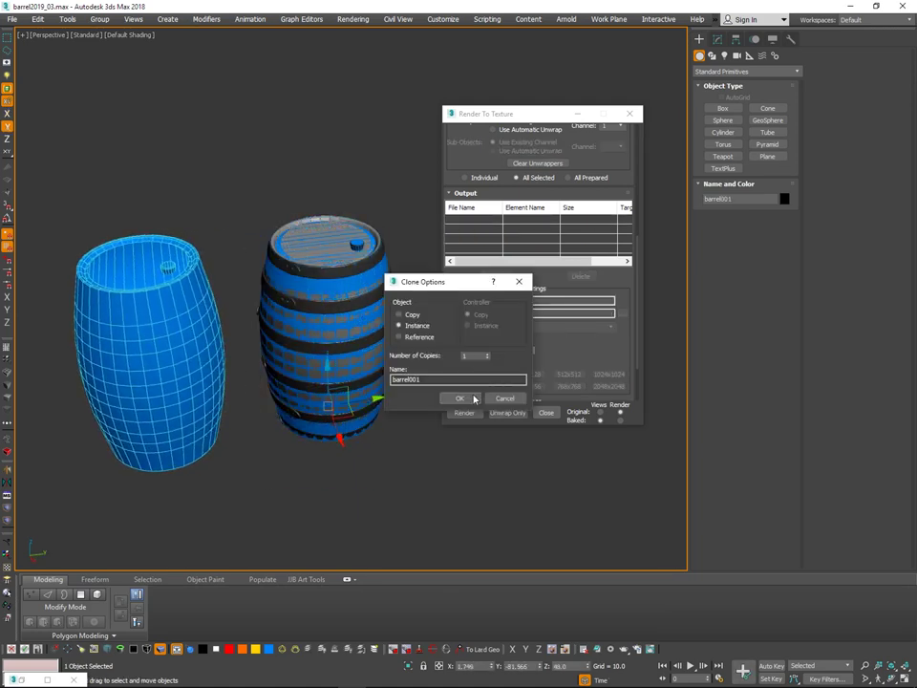
{"action": "left_click", "coordinate": [452, 401]}
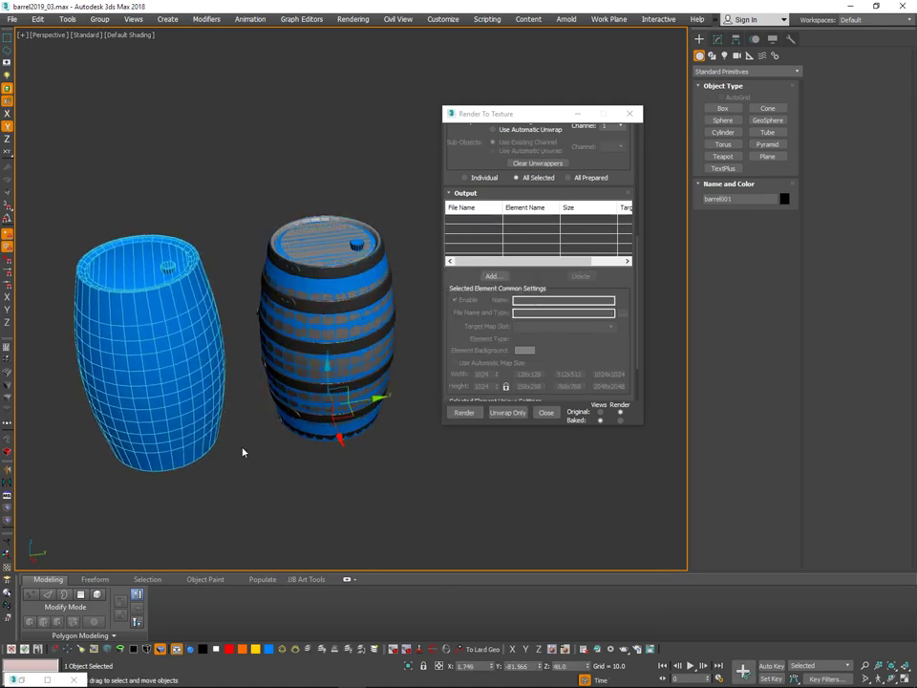
Convert the cloned barrel to an Editable Poly.
{"action": "middle_click_drag", "start_coordinate": [206, 386], "coordinate": [295, 381]}
{"action": "right_click", "coordinate": [294, 380]}
{"action": "left_click", "coordinate": [319, 430]}
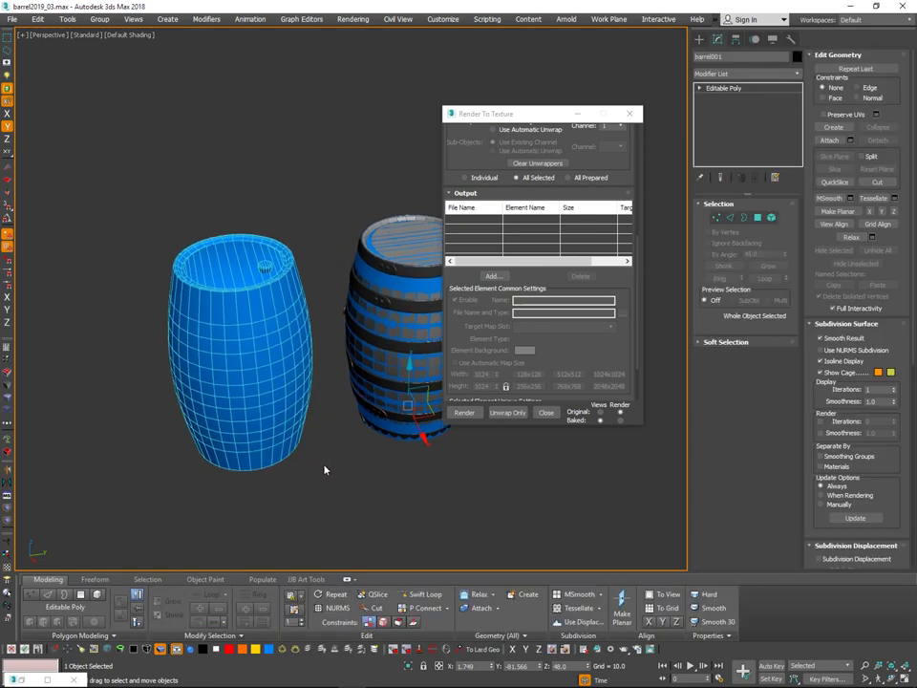
Open the Material Editor and review the map slots of the light wood material.
{"action": "key", "text": "m"}
{"action": "left_click", "coordinate": [682, 318]}
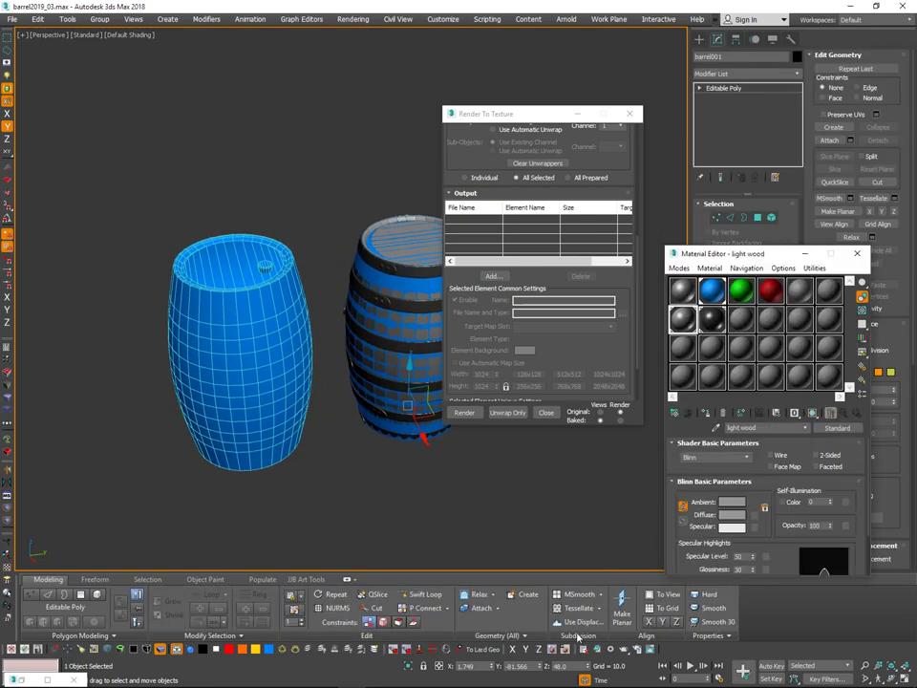
{"action": "left_click_drag", "start_coordinate": [775, 535], "coordinate": [773, 295]}
{"action": "left_click", "coordinate": [697, 571]}
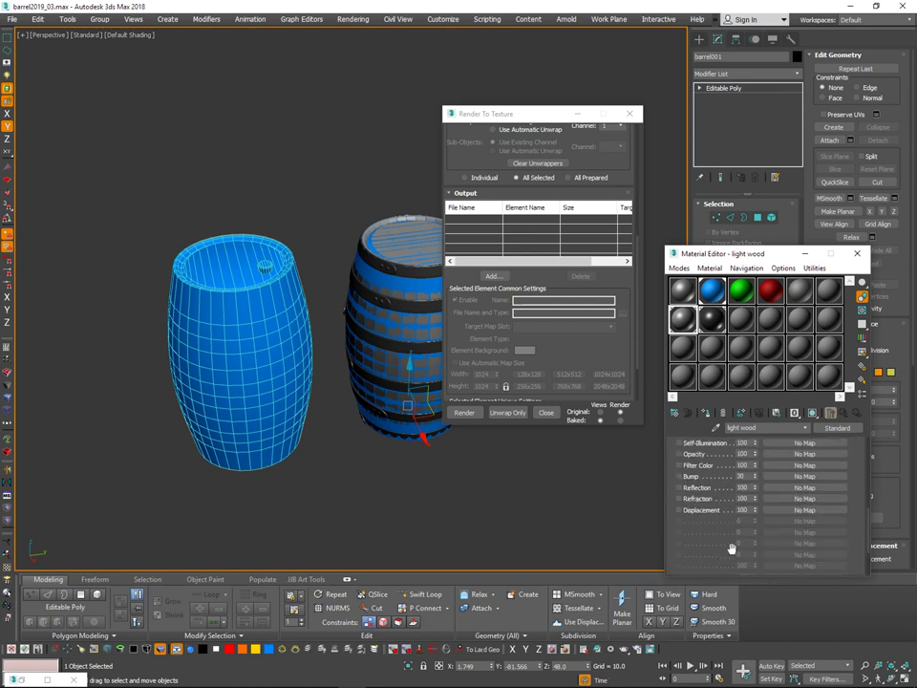
{"action": "left_click_drag", "start_coordinate": [701, 524], "coordinate": [693, 572]}
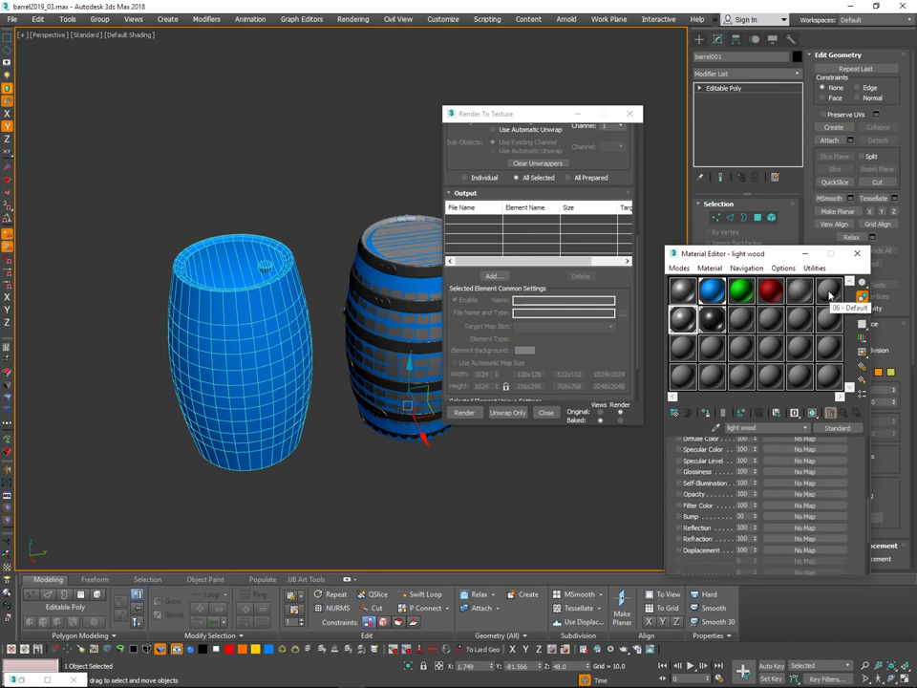
Choose the unused 13 - Default material, set its Bump amount to 100 and assign a Normal Bump map to it.
{"action": "left_click", "coordinate": [687, 344]}
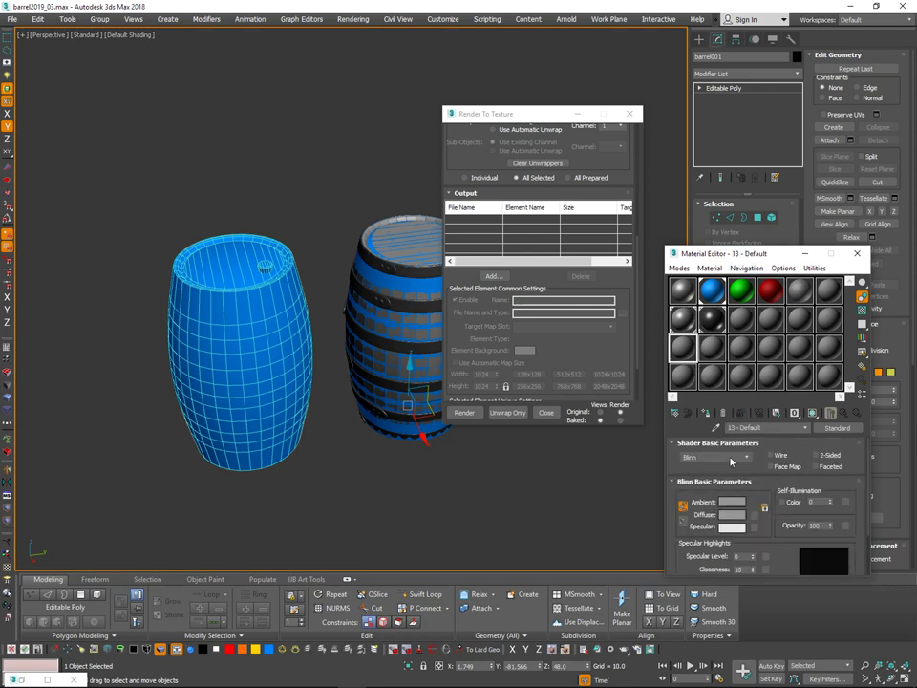
{"action": "scroll", "coordinate": [768, 516], "scroll_direction": "down", "scroll_amount": 2}
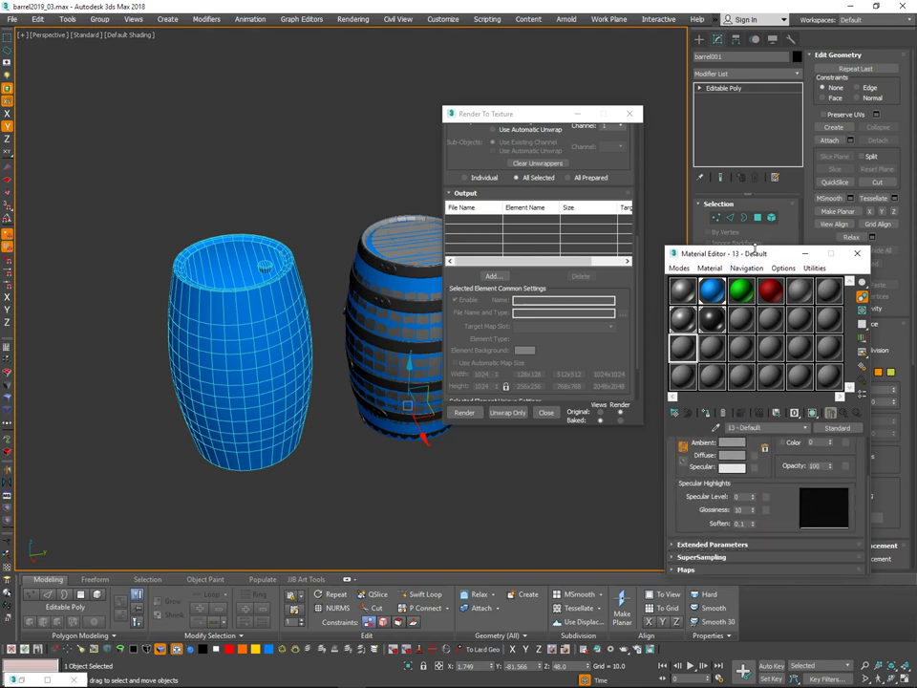
{"action": "left_click_drag", "start_coordinate": [758, 252], "coordinate": [721, 4]}
{"action": "left_click", "coordinate": [657, 389]}
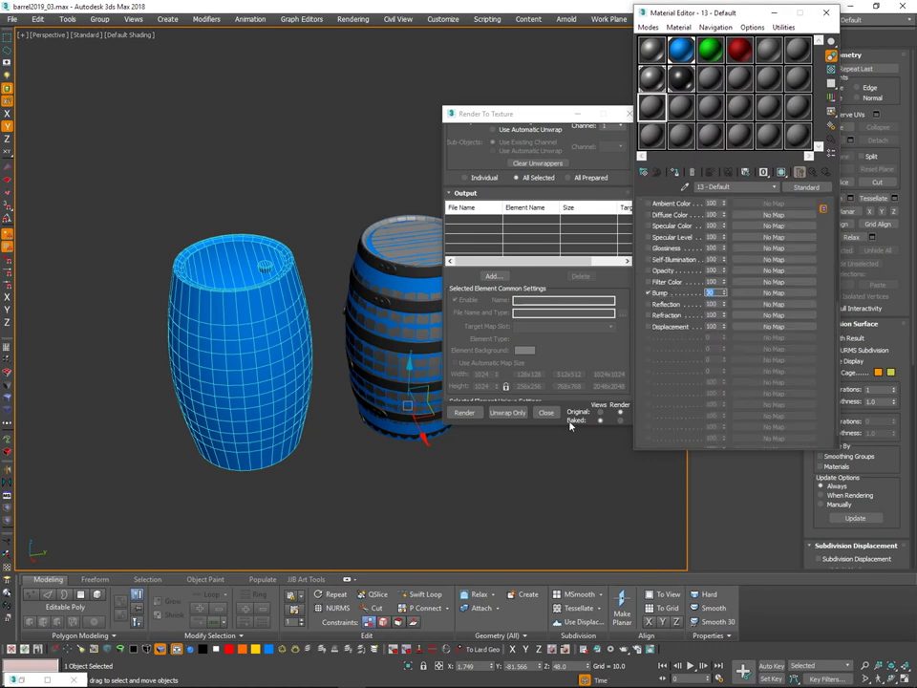
{"action": "left_click", "coordinate": [772, 292]}
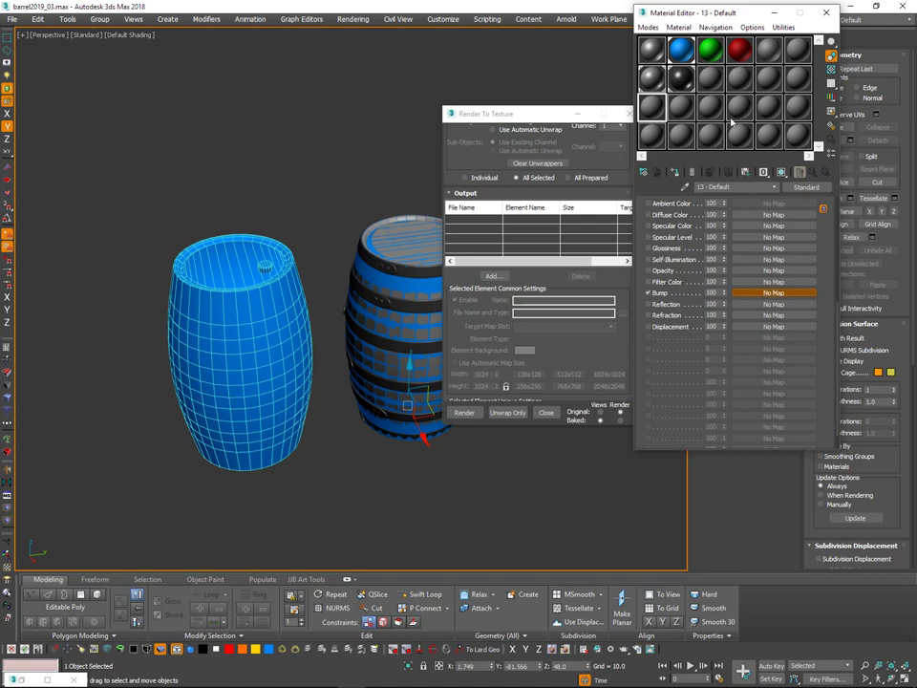
{"action": "double_click", "coordinate": [544, 474]}
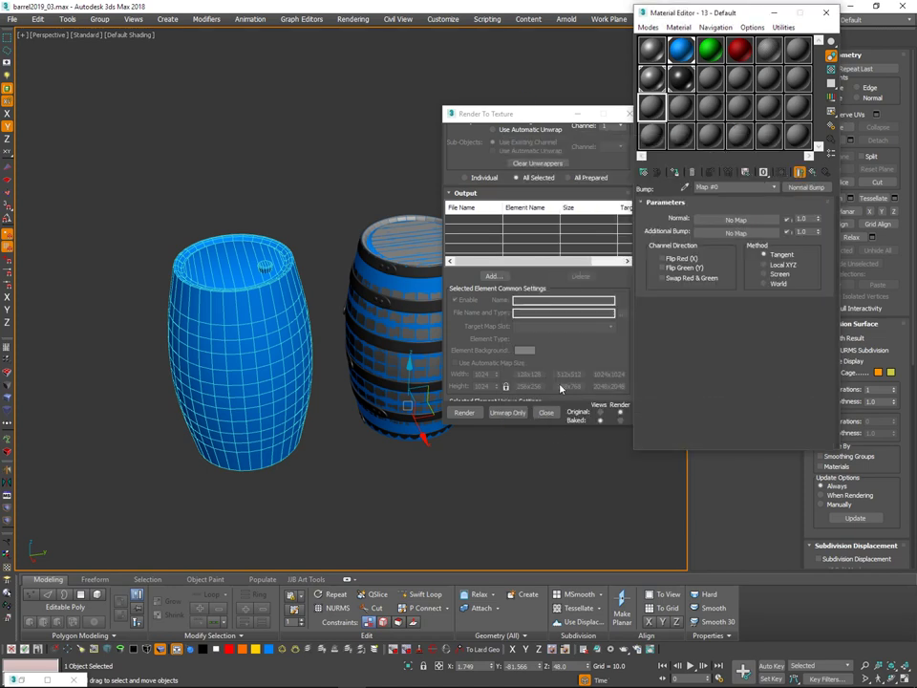
Add a Bitmap to the Normal slot and look through the barrel_2019\textures folder for the baked normal map.
{"action": "left_click", "coordinate": [760, 221]}
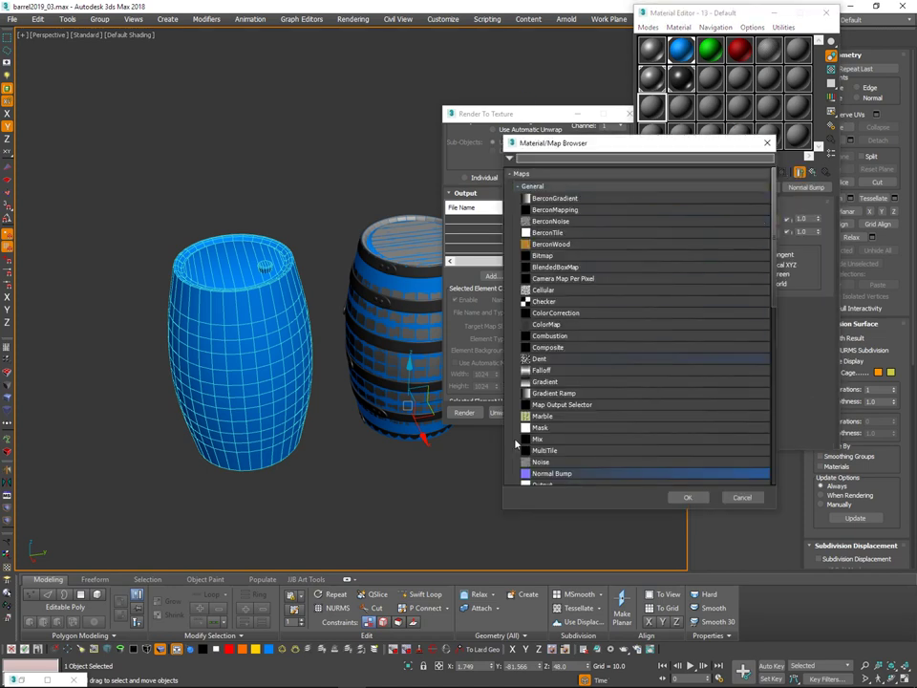
{"action": "double_click", "coordinate": [543, 256]}
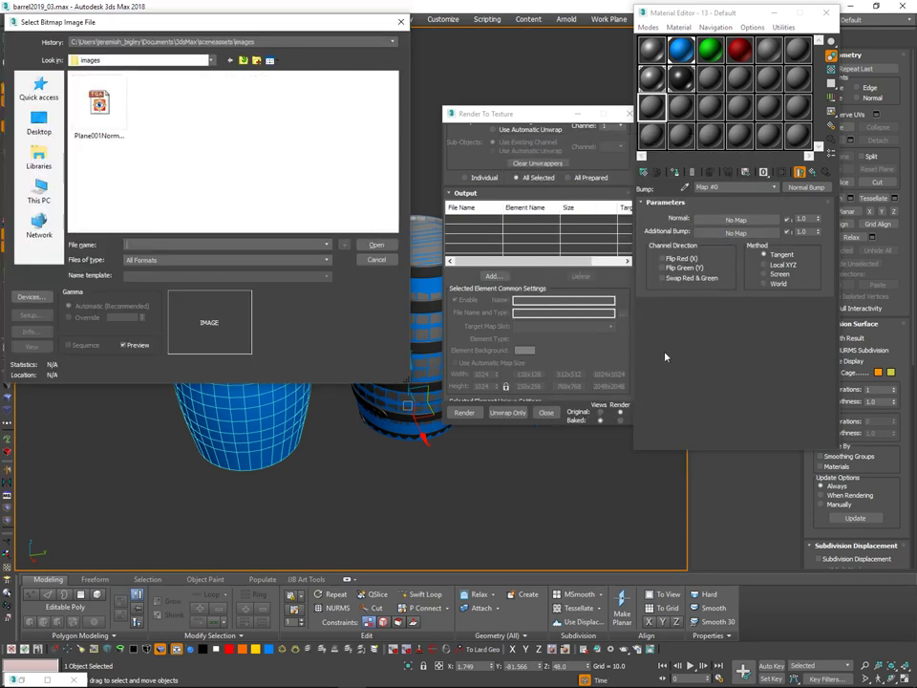
{"action": "left_click_drag", "start_coordinate": [201, 22], "coordinate": [464, 169]}
{"action": "left_click", "coordinate": [506, 189]}
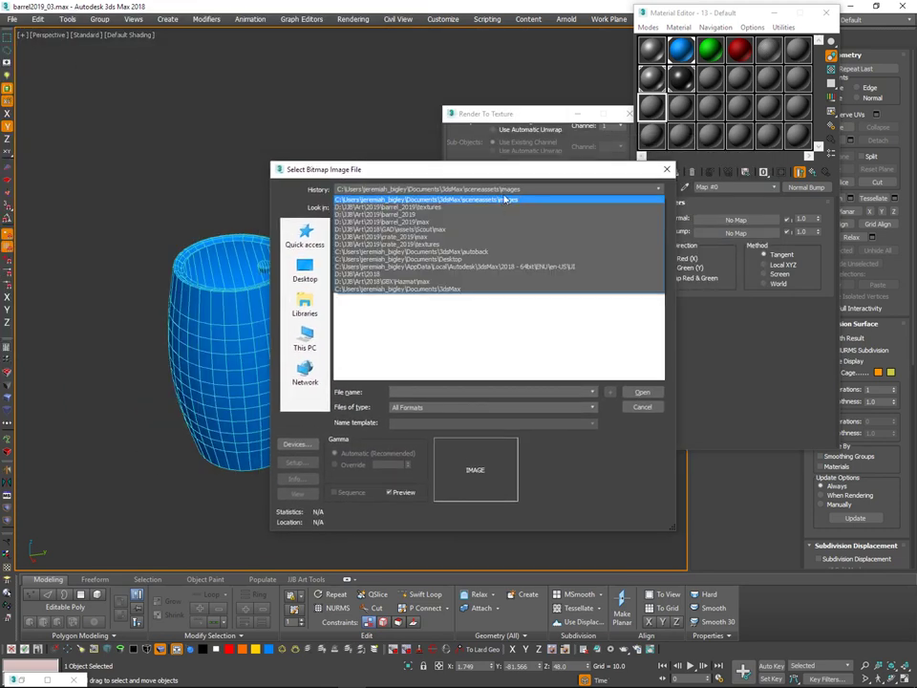
{"action": "left_click", "coordinate": [511, 204]}
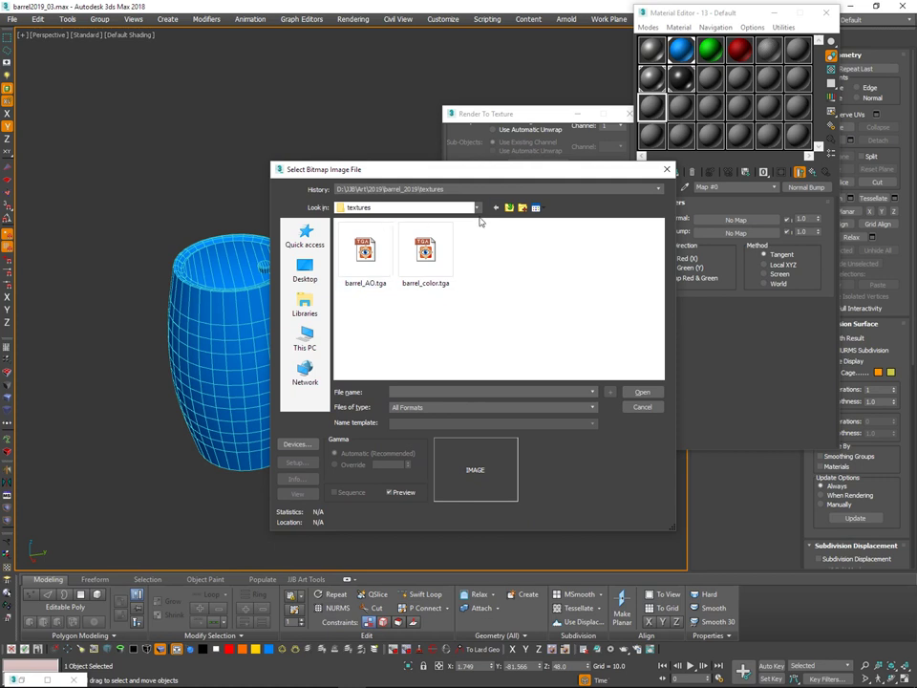
{"action": "left_click", "coordinate": [475, 190]}
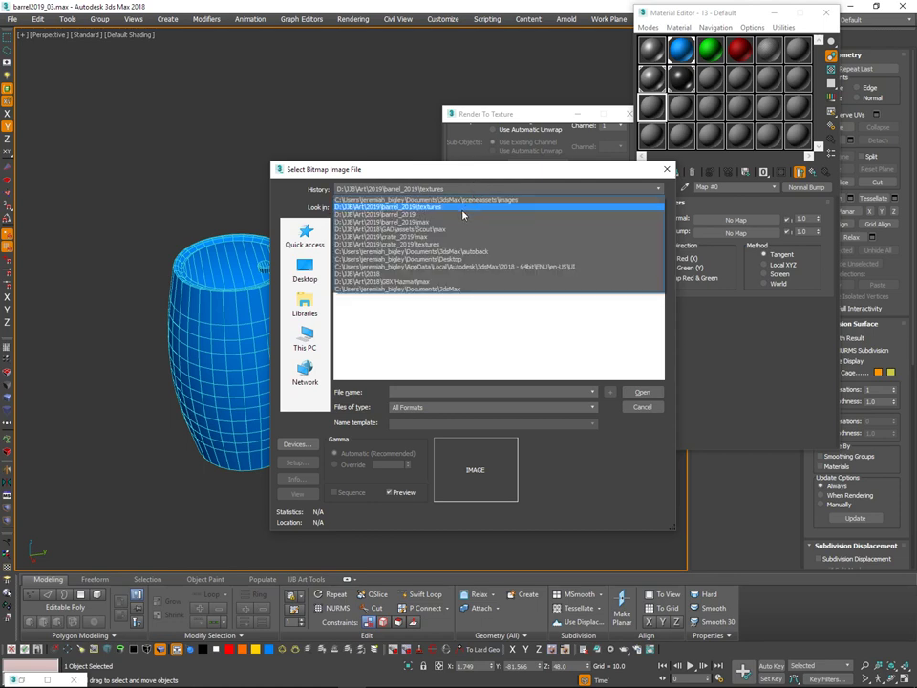
{"action": "left_click", "coordinate": [462, 209]}
{"action": "left_click", "coordinate": [667, 170]}
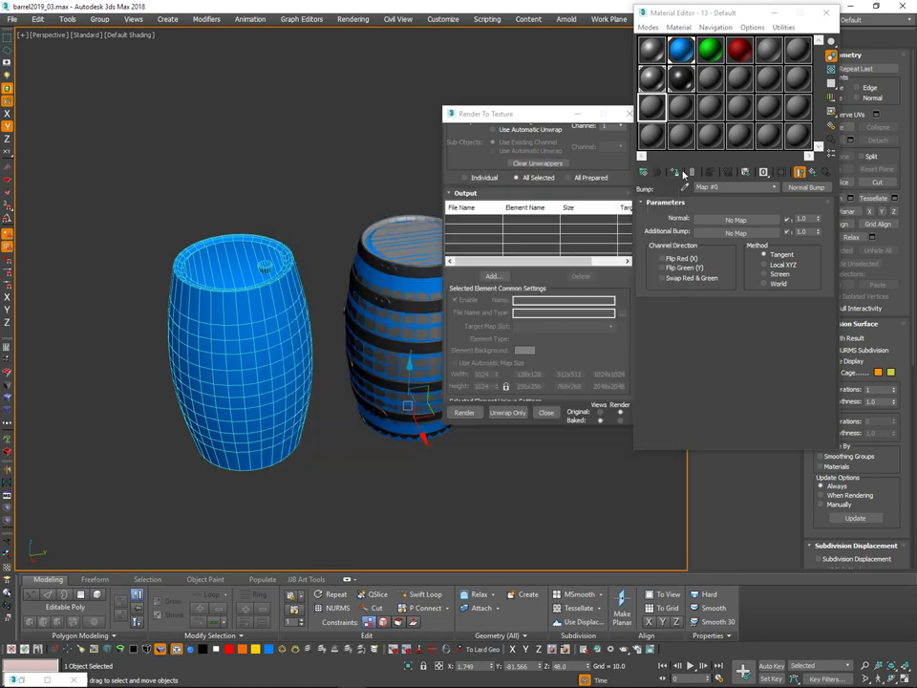
Move barrel_N.tga from the barrel_2019 folder into textures and set it there as the original barrel's NormalsMap output file.
{"action": "left_click_drag", "start_coordinate": [563, 122], "coordinate": [436, 198]}
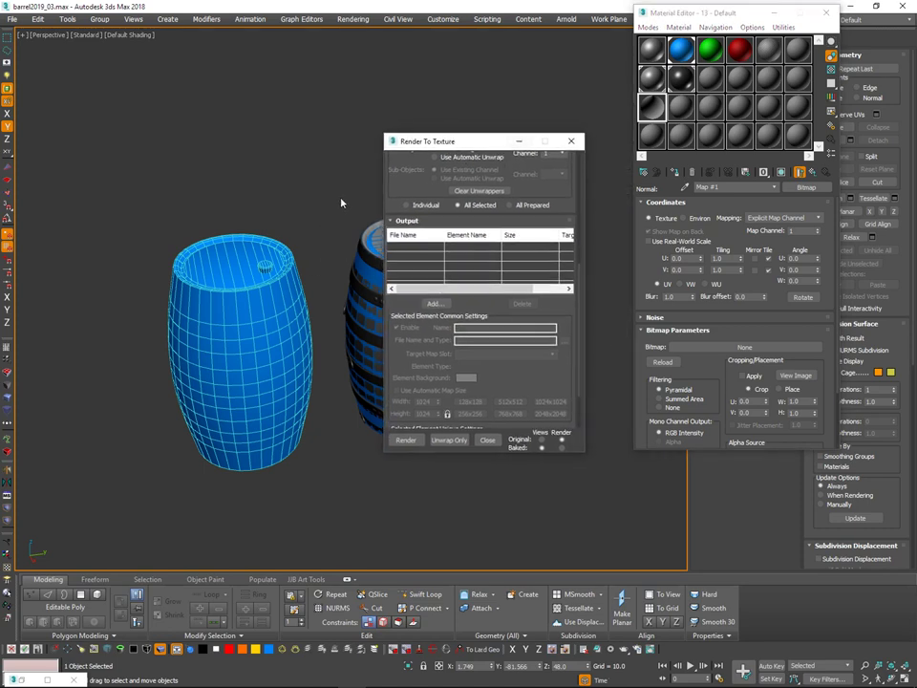
{"action": "left_click", "coordinate": [341, 203]}
{"action": "left_click", "coordinate": [372, 262]}
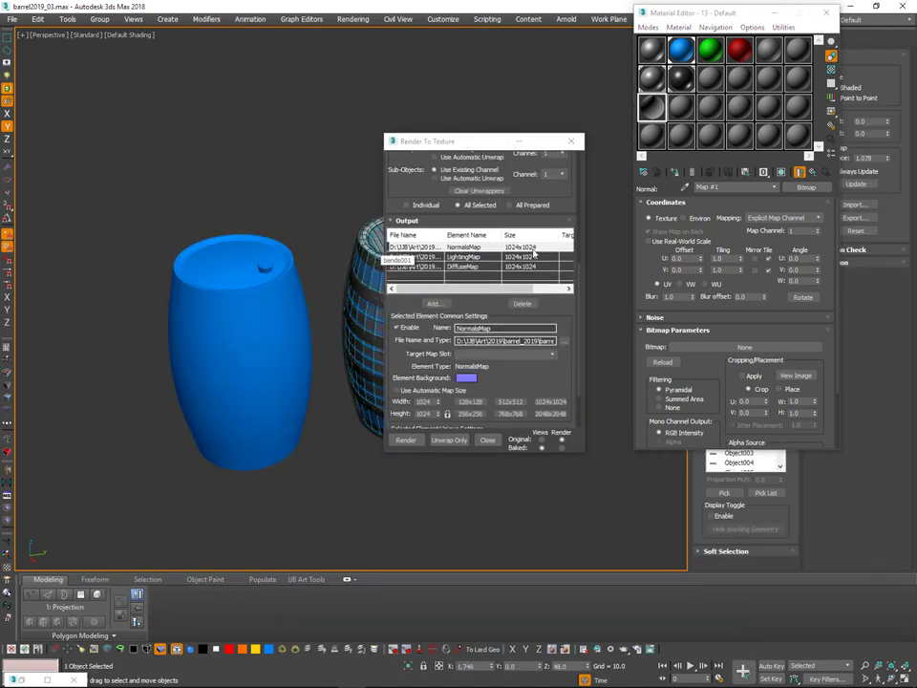
{"action": "left_click_drag", "start_coordinate": [531, 340], "coordinate": [565, 341]}
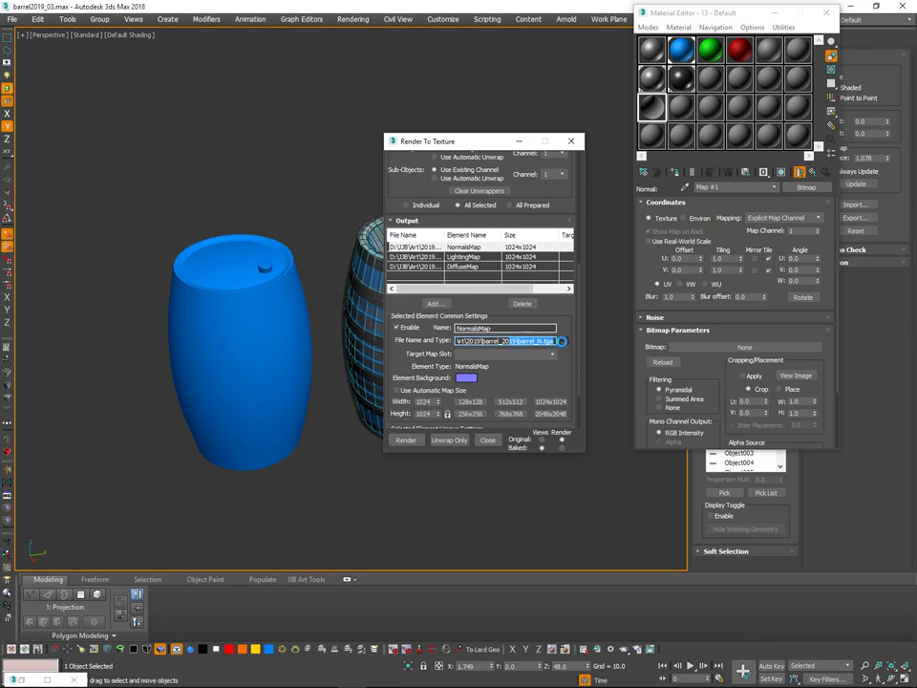
{"action": "left_click", "coordinate": [562, 341]}
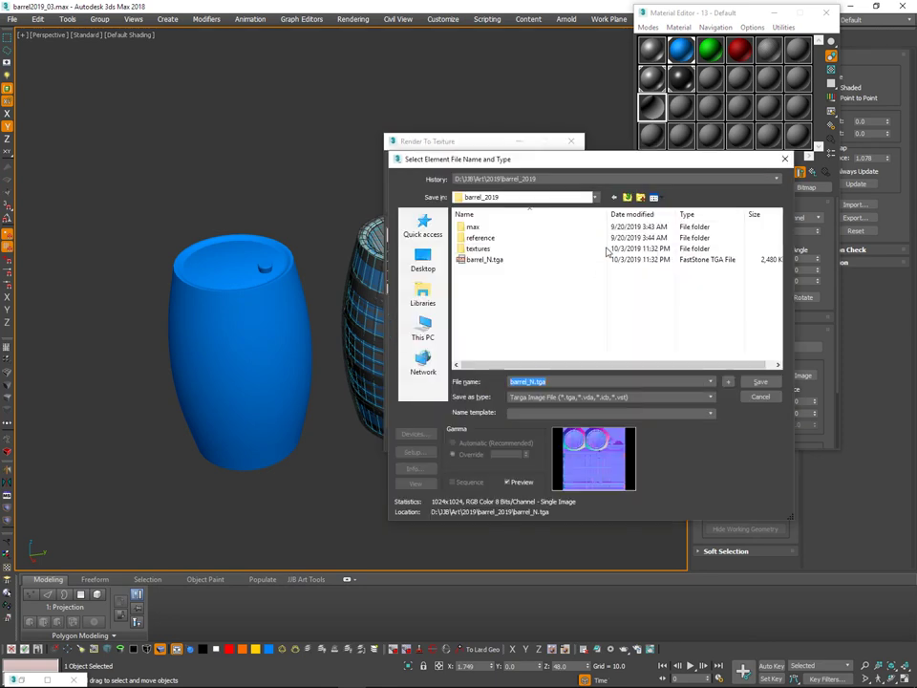
{"action": "right_click", "coordinate": [495, 260]}
{"action": "left_click", "coordinate": [366, 395]}
{"action": "double_click", "coordinate": [483, 248]}
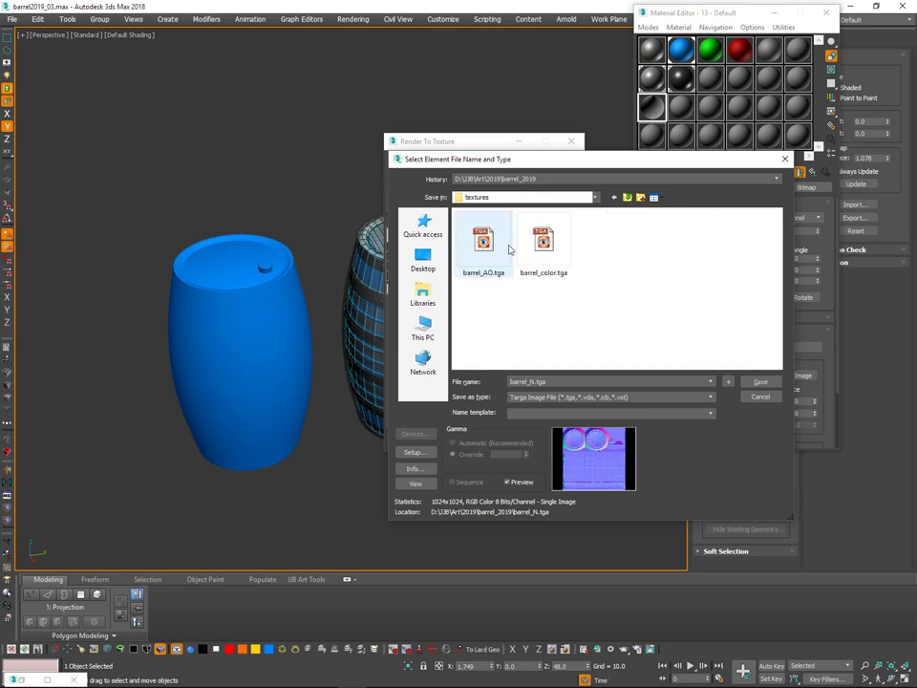
{"action": "right_click", "coordinate": [517, 298]}
{"action": "left_click", "coordinate": [436, 360]}
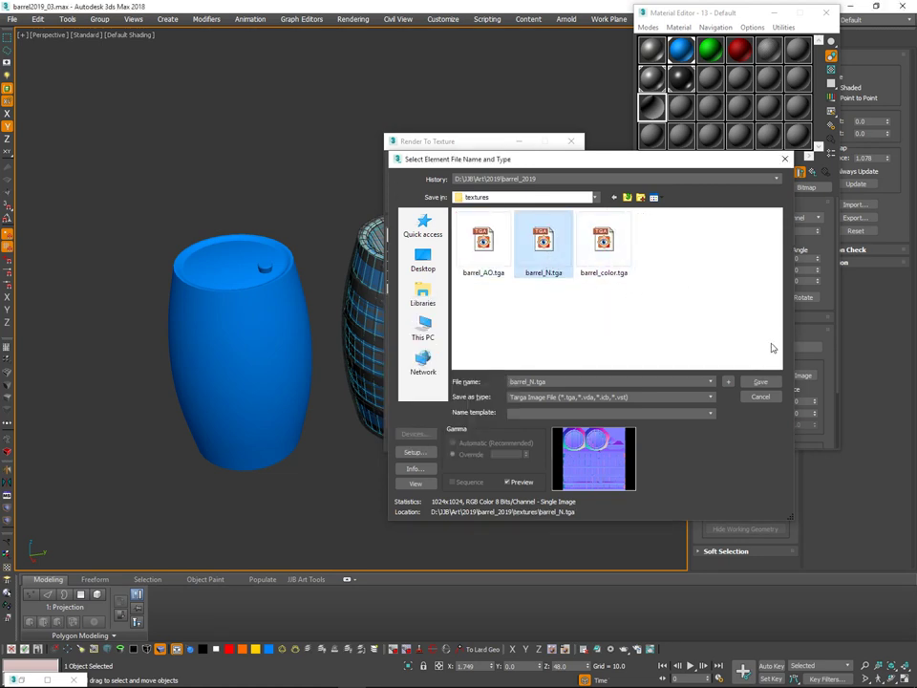
{"action": "left_click", "coordinate": [761, 381]}
{"action": "left_click", "coordinate": [485, 392]}
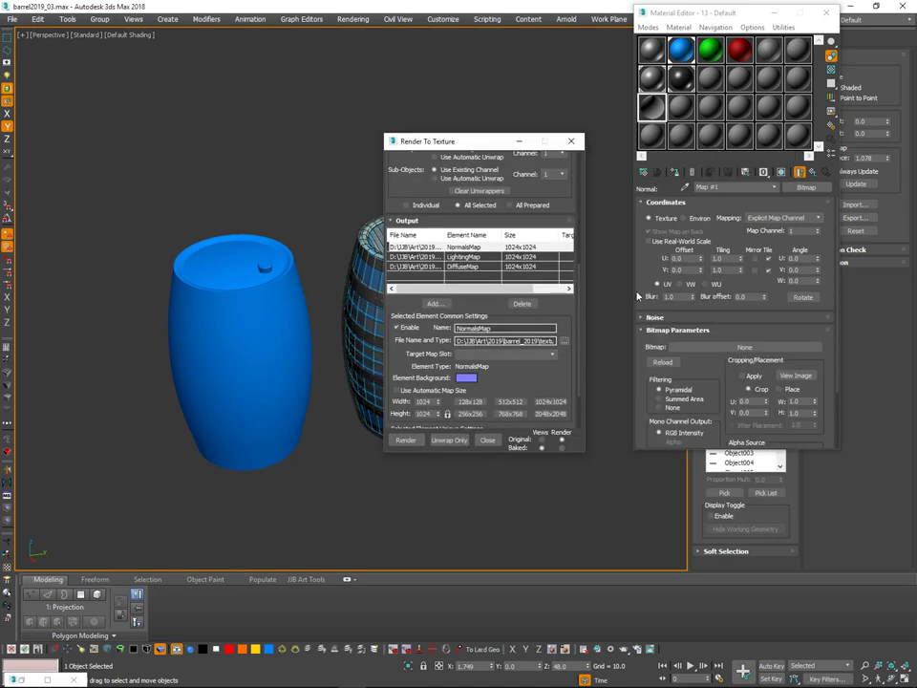
Load barrel_N.tga from the textures folder into the normal bitmap and return to the material's main parameters.
{"action": "left_click", "coordinate": [744, 347]}
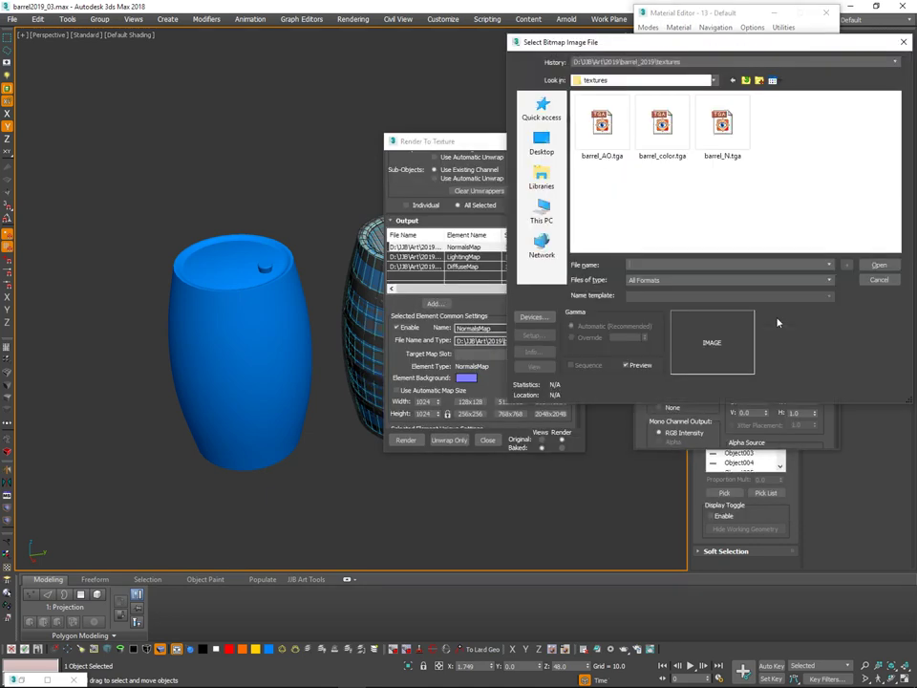
{"action": "left_click", "coordinate": [724, 129]}
{"action": "left_click", "coordinate": [875, 264]}
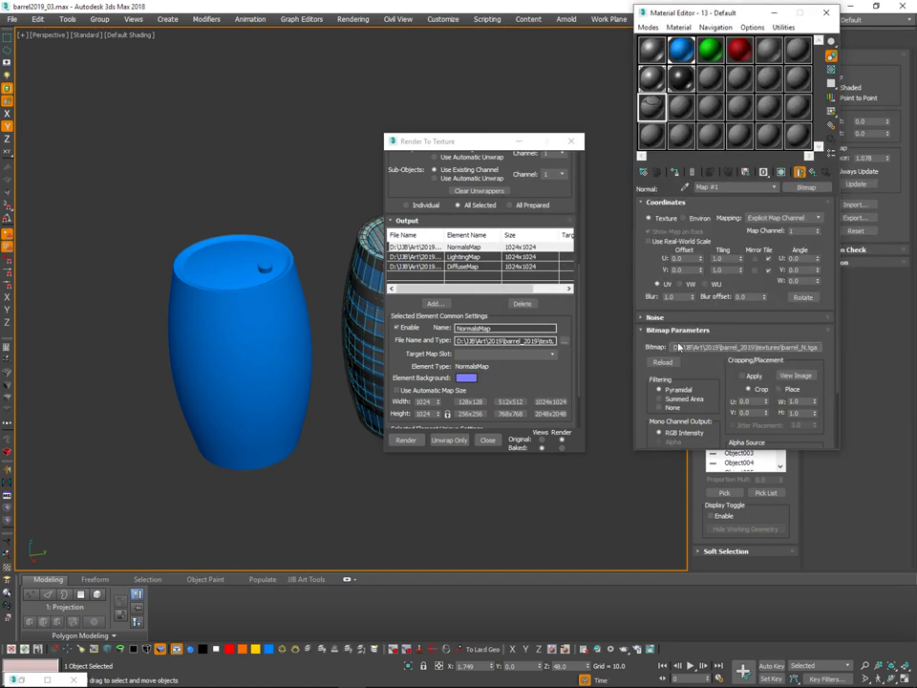
{"action": "left_click", "coordinate": [812, 172]}
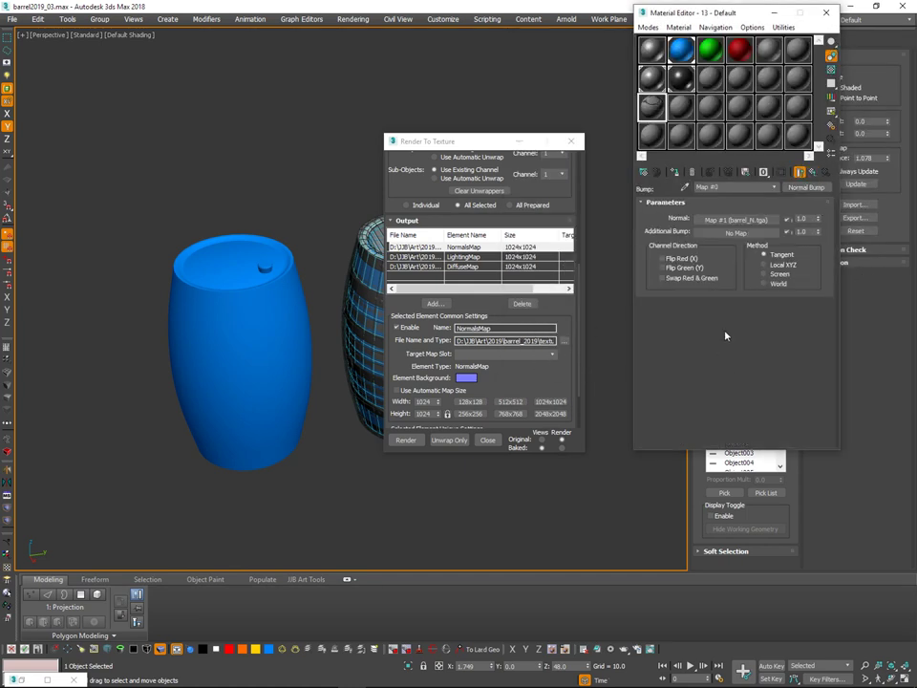
{"action": "left_click", "coordinate": [813, 173]}
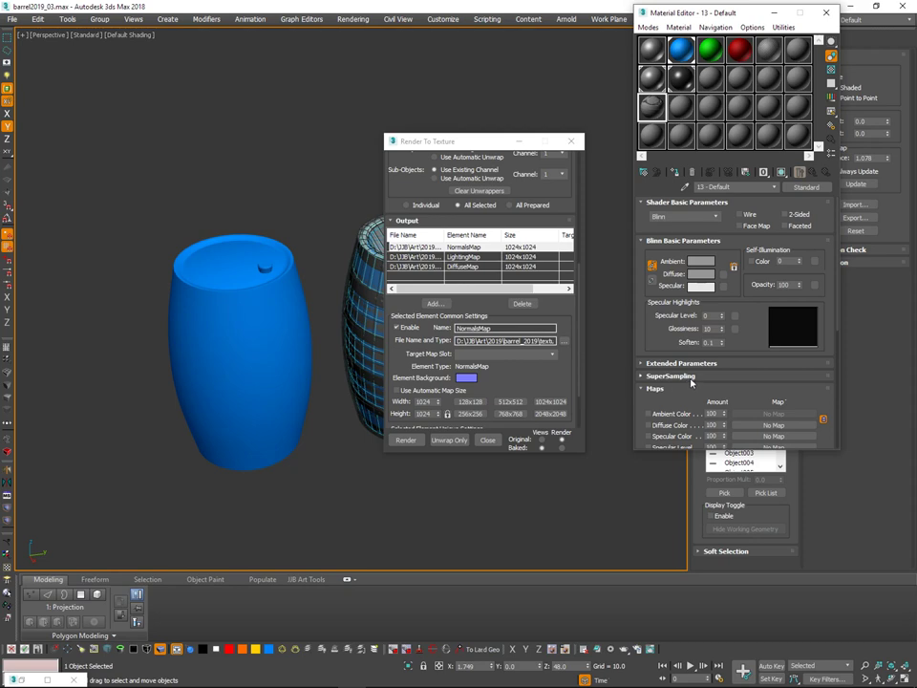
Assign barrel_color.tga from the textures folder as the material's Diffuse Color bitmap and return to the main parameters.
{"action": "left_click", "coordinate": [772, 425]}
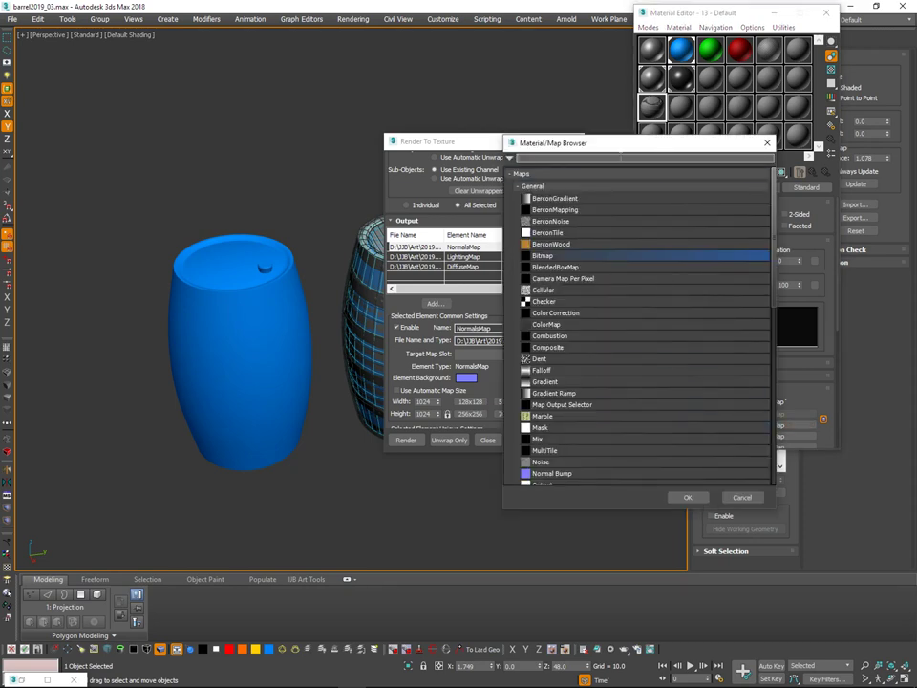
{"action": "double_click", "coordinate": [550, 256]}
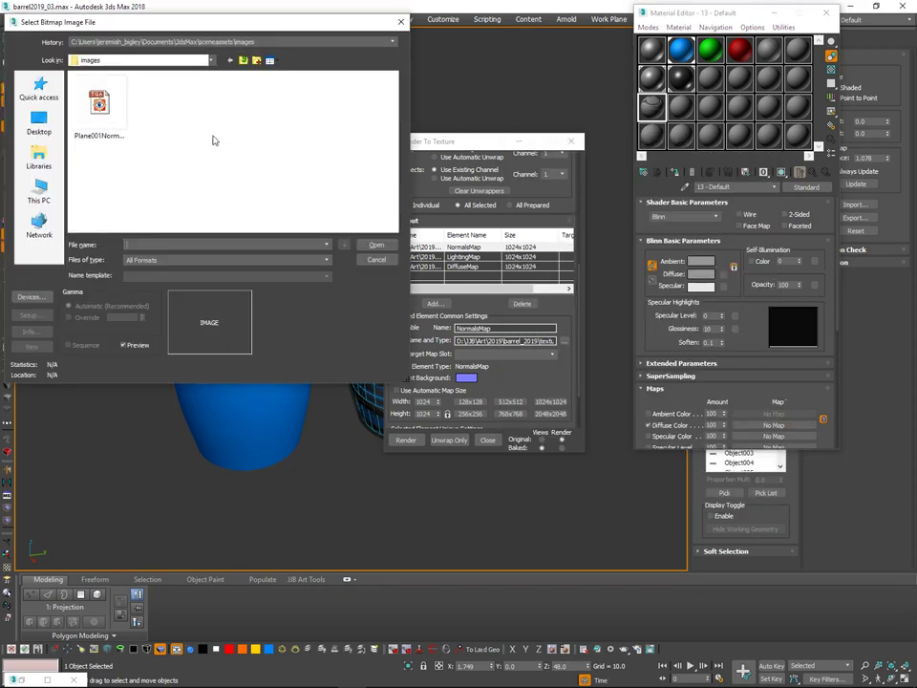
{"action": "left_click", "coordinate": [224, 43]}
{"action": "left_click", "coordinate": [223, 60]}
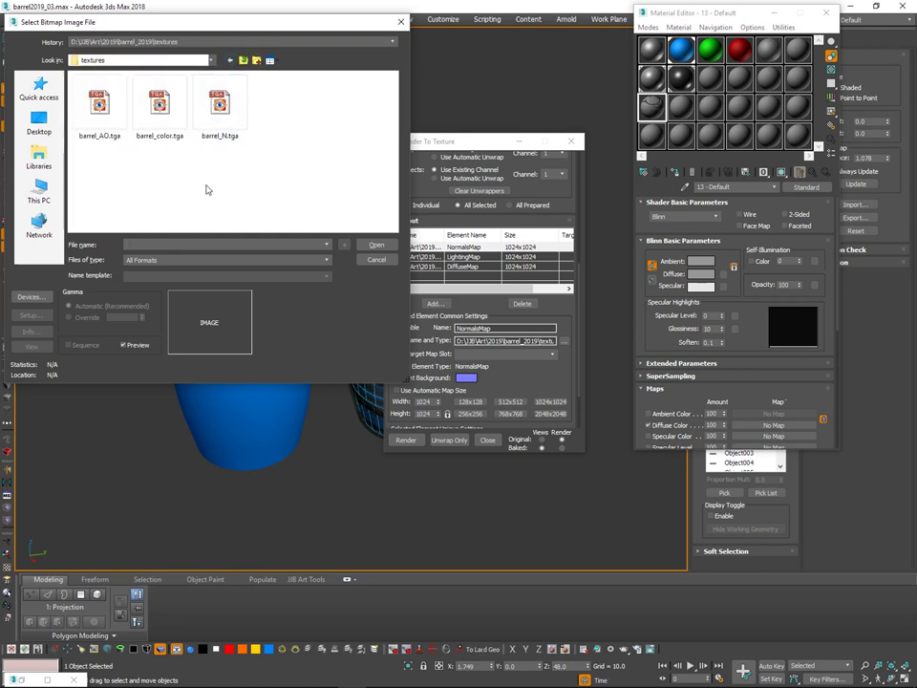
{"action": "left_click", "coordinate": [218, 116]}
{"action": "left_click", "coordinate": [164, 122]}
{"action": "left_click", "coordinate": [376, 247]}
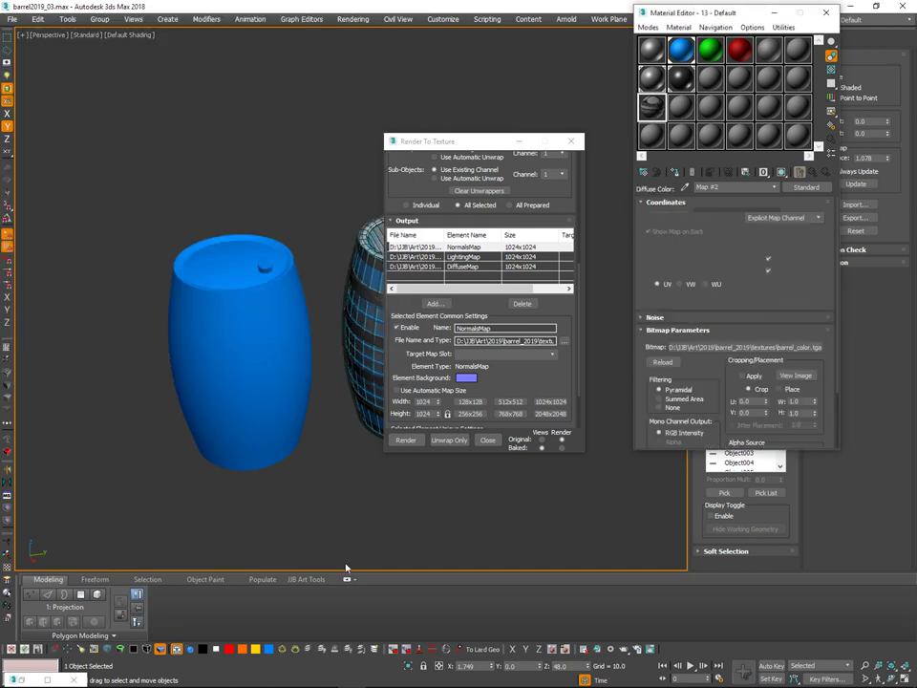
{"action": "left_click", "coordinate": [813, 173]}
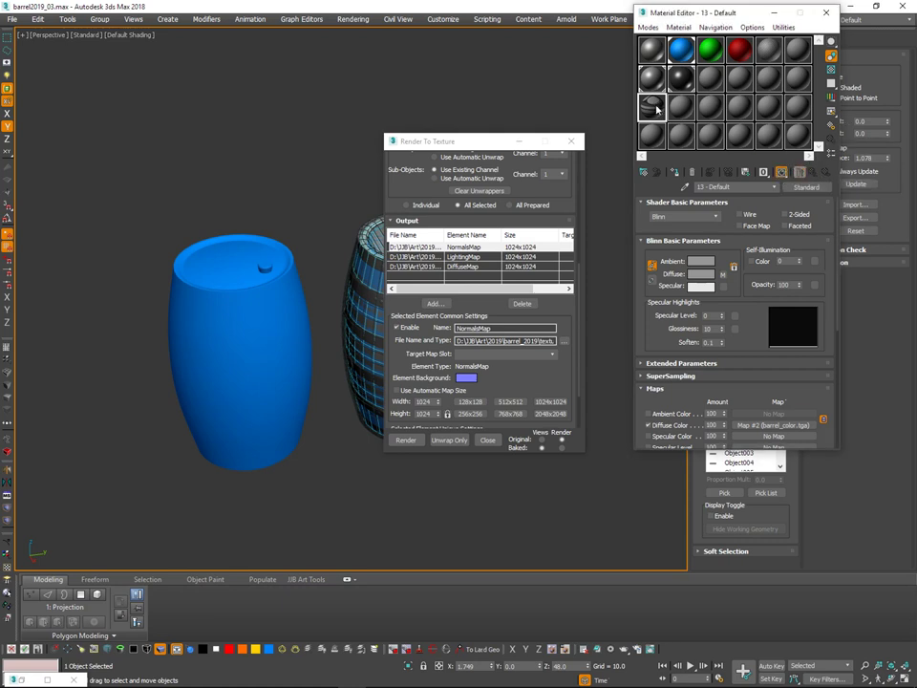
Apply the 13 - Default material to the cloned barrel, close Render To Texture and select the clone to inspect its baked surface.
{"action": "left_click_drag", "start_coordinate": [656, 110], "coordinate": [234, 307]}
{"action": "left_click", "coordinate": [571, 141]}
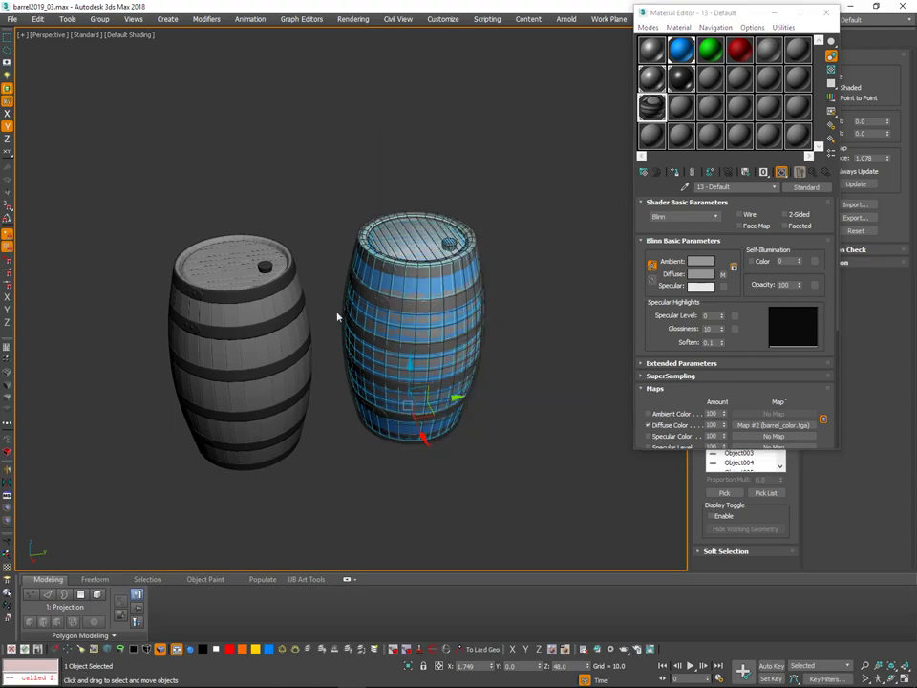
{"action": "middle_click_drag", "start_coordinate": [338, 317], "coordinate": [350, 270], "text": "alt"}
{"action": "scroll", "coordinate": [299, 281], "scroll_direction": "up", "scroll_amount": 8}
{"action": "scroll", "coordinate": [301, 270], "scroll_direction": "down", "scroll_amount": 5}
{"action": "left_click", "coordinate": [351, 306]}
{"action": "scroll", "coordinate": [350, 307], "scroll_direction": "down", "scroll_amount": 2}
{"action": "middle_click_drag", "start_coordinate": [378, 344], "coordinate": [541, 281], "text": "alt"}
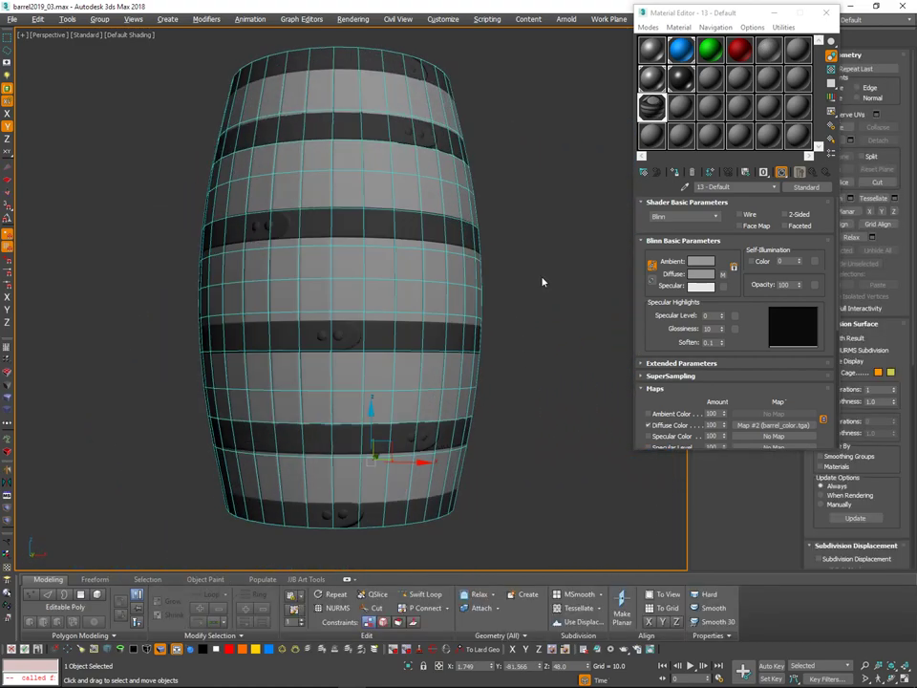
Set the material's Specular Level to 45 and Glossiness to 36, check the barrel's highlights and turn off edged faces.
{"action": "left_click_drag", "start_coordinate": [750, 371], "coordinate": [749, 353]}
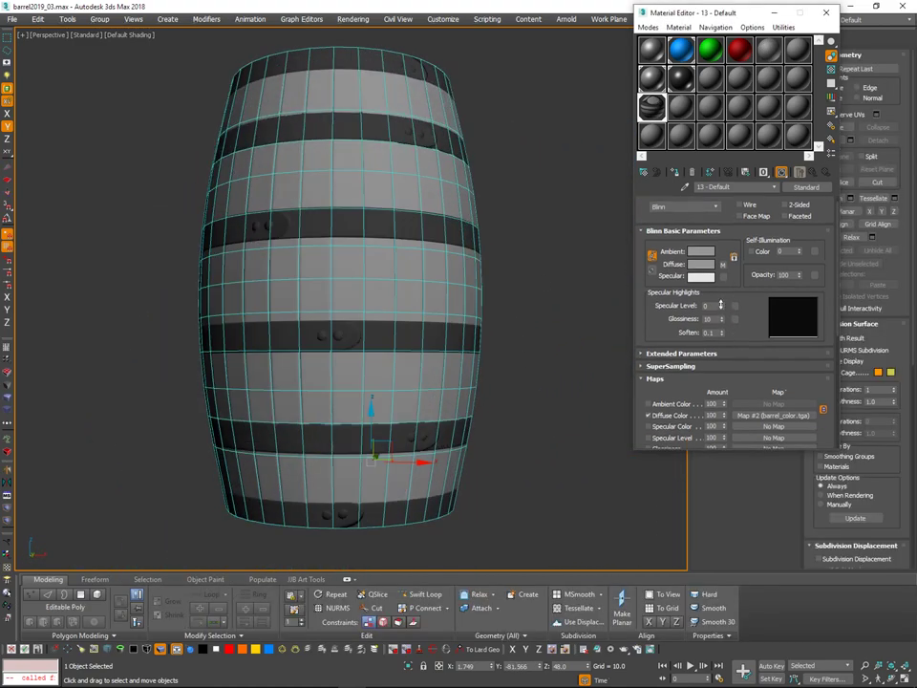
{"action": "left_click_drag", "start_coordinate": [722, 305], "coordinate": [720, 318]}
{"action": "middle_click_drag", "start_coordinate": [505, 348], "coordinate": [513, 378], "text": "alt"}
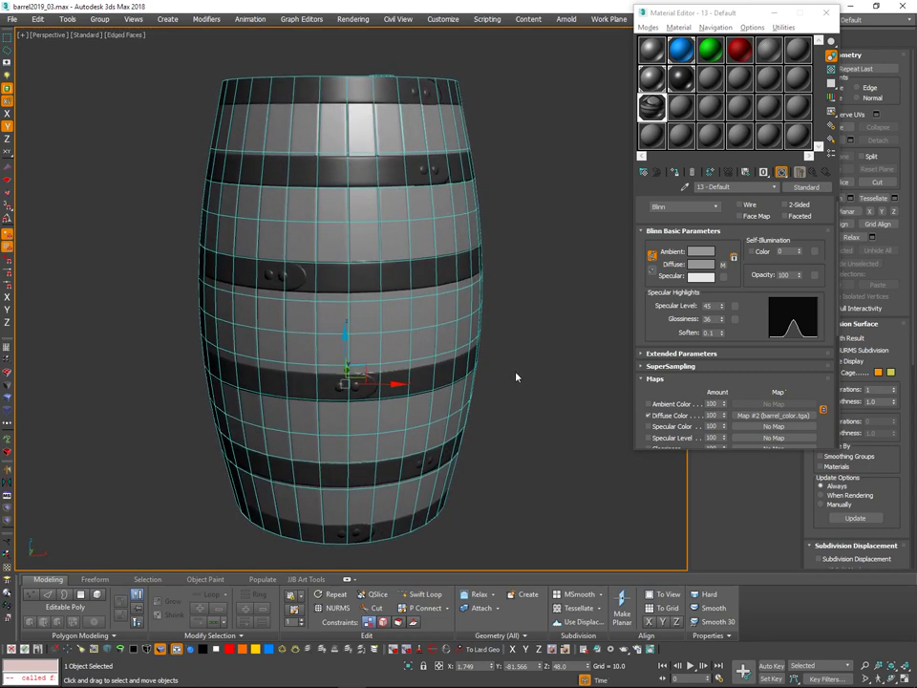
{"action": "key", "text": "F3"}
{"action": "key", "text": "F3"}
{"action": "left_click", "coordinate": [542, 335]}
{"action": "mouse_move", "coordinate": [541, 335]}
{"action": "middle_mouse_down", "text": "alt"}
{"action": "mouse_move", "coordinate": [527, 346]}
{"action": "mouse_move", "coordinate": [473, 340]}
{"action": "middle_mouse_up", "text": "alt"}
{"action": "key", "text": "F4"}
{"action": "scroll", "coordinate": [545, 334], "scroll_direction": "down", "scroll_amount": 3}
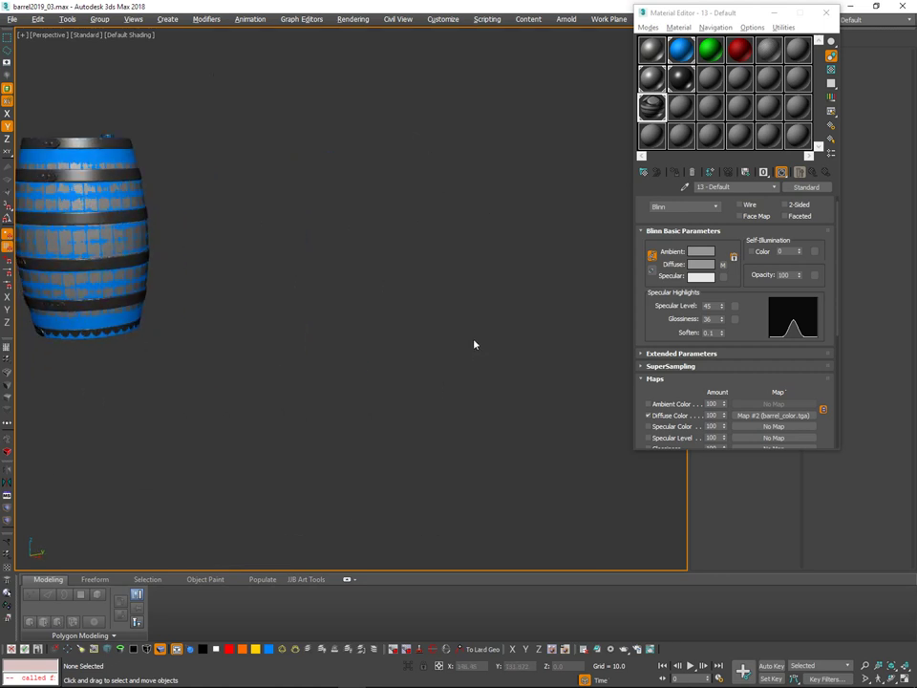
Hide the blue low-poly barrel over the high-poly model and compare the clone's baked bands, rivets and staves with it.
{"action": "middle_click_drag", "start_coordinate": [144, 379], "coordinate": [409, 372]}
{"action": "mouse_move", "coordinate": [297, 413]}
{"action": "left_mouse_down"}
{"action": "mouse_move", "coordinate": [294, 307]}
{"action": "mouse_move", "coordinate": [292, 387]}
{"action": "left_mouse_up"}
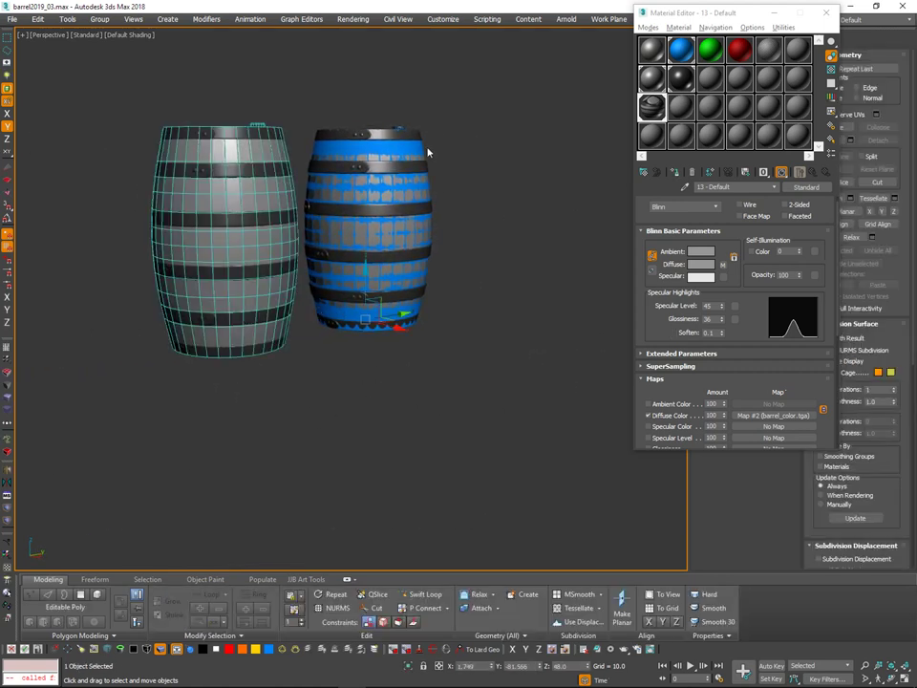
{"action": "left_click", "coordinate": [460, 135]}
{"action": "left_click", "coordinate": [402, 183]}
{"action": "middle_click_drag", "start_coordinate": [457, 201], "coordinate": [524, 203]}
{"action": "left_click", "coordinate": [468, 232]}
{"action": "middle_click_drag", "start_coordinate": [524, 202], "coordinate": [572, 189]}
{"action": "scroll", "coordinate": [459, 242], "scroll_direction": "up", "scroll_amount": 3}
{"action": "scroll", "coordinate": [459, 242], "scroll_direction": "up", "scroll_amount": 1}
{"action": "scroll", "coordinate": [493, 213], "scroll_direction": "up", "scroll_amount": 3}
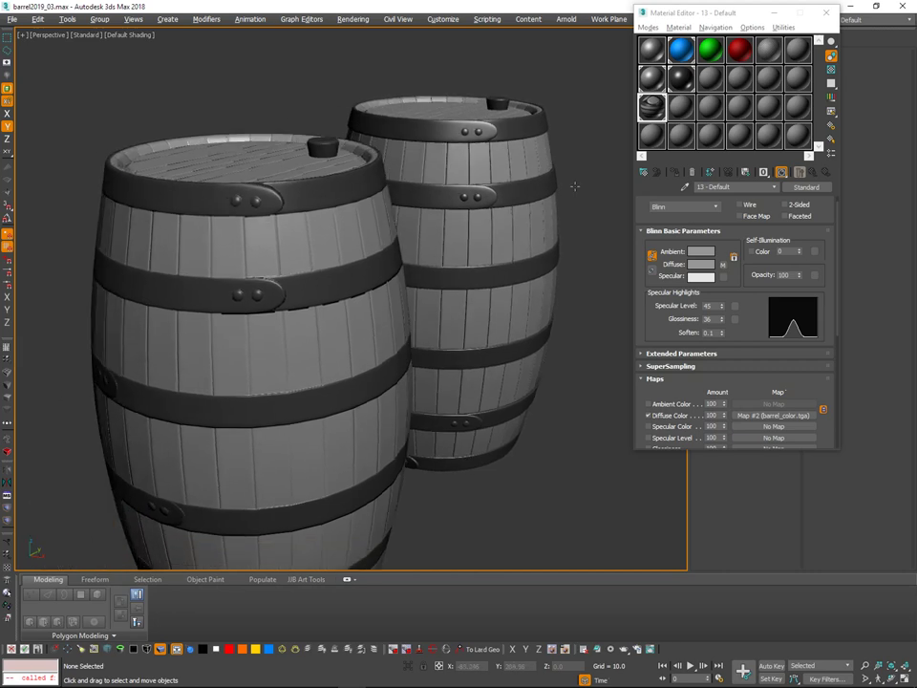
{"action": "middle_click_drag", "start_coordinate": [411, 261], "coordinate": [477, 287]}
{"action": "scroll", "coordinate": [349, 229], "scroll_direction": "up", "scroll_amount": 4}
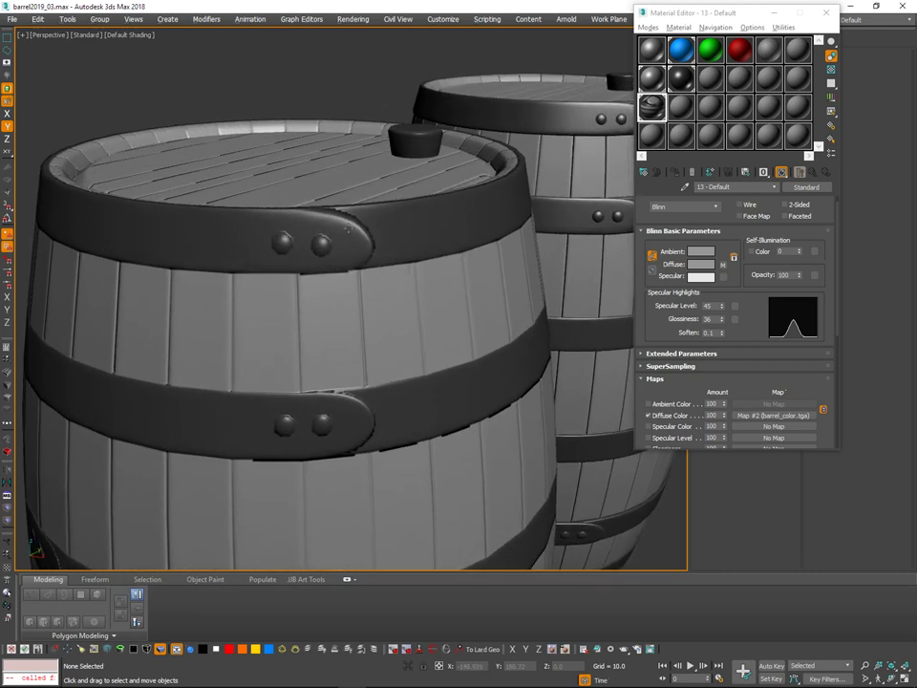
Compare the clone with the high-poly barrel from several angles, close the Material Editor and check the clone's wireframe.
{"action": "middle_click_drag", "start_coordinate": [440, 432], "coordinate": [394, 462], "text": "alt"}
{"action": "scroll", "coordinate": [421, 438], "scroll_direction": "down", "scroll_amount": 4}
{"action": "middle_click_drag", "start_coordinate": [473, 431], "coordinate": [552, 436]}
{"action": "middle_click_drag", "start_coordinate": [401, 511], "coordinate": [405, 198], "text": "alt"}
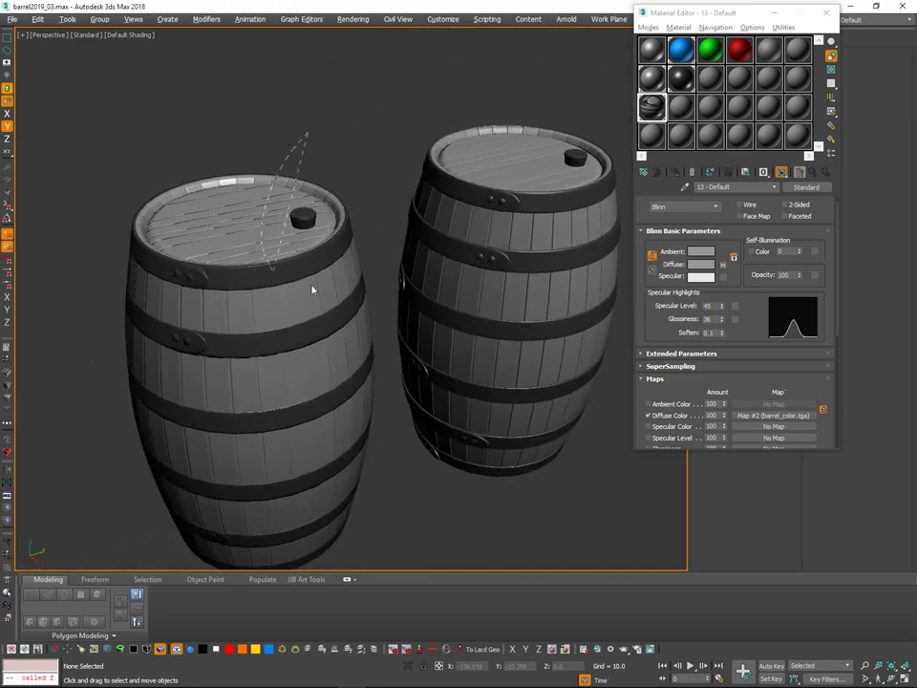
{"action": "left_click_drag", "start_coordinate": [312, 289], "coordinate": [326, 283]}
{"action": "mouse_move", "coordinate": [374, 195]}
{"action": "middle_mouse_down", "text": "alt"}
{"action": "mouse_move", "coordinate": [411, 203]}
{"action": "mouse_move", "coordinate": [354, 199]}
{"action": "mouse_move", "coordinate": [424, 195]}
{"action": "mouse_move", "coordinate": [433, 214]}
{"action": "mouse_move", "coordinate": [412, 212]}
{"action": "mouse_move", "coordinate": [419, 210]}
{"action": "middle_mouse_up", "text": "alt"}
{"action": "left_click", "coordinate": [827, 14]}
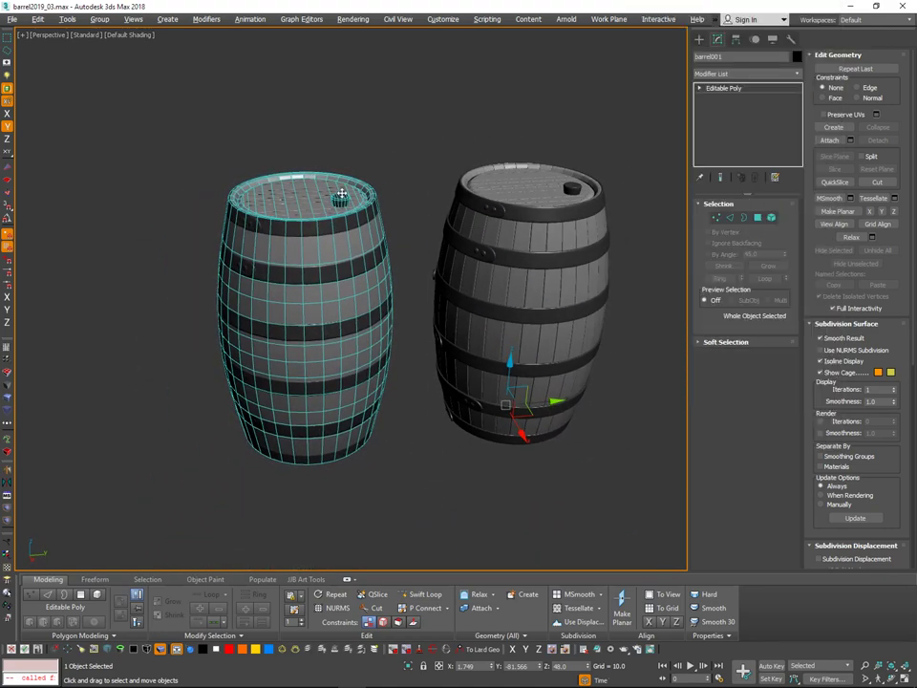
{"action": "middle_click_drag", "start_coordinate": [342, 193], "coordinate": [390, 176], "text": "alt"}
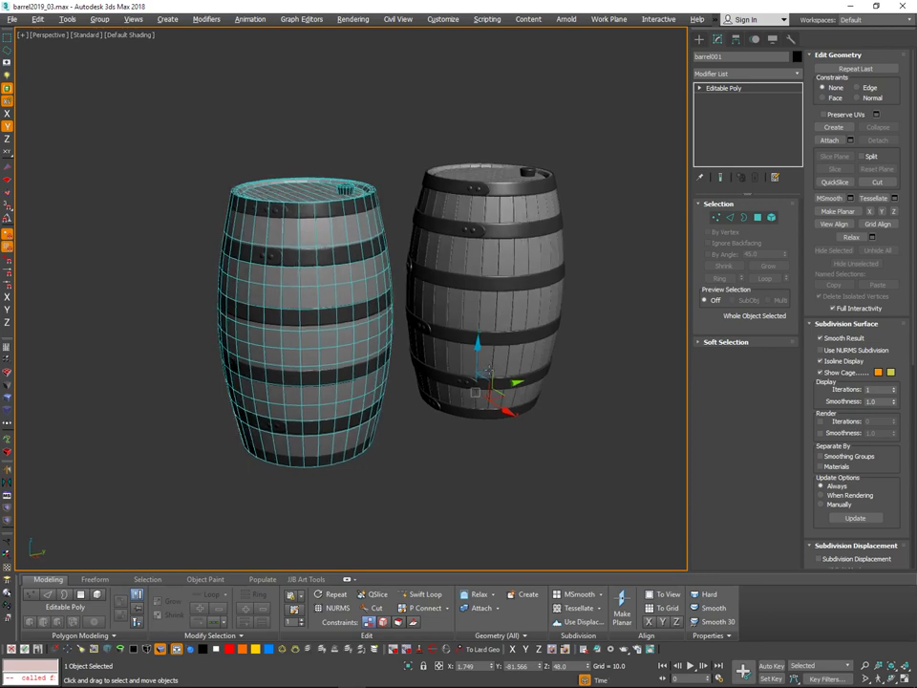
{"action": "middle_click_drag", "start_coordinate": [489, 370], "coordinate": [606, 221], "text": "alt"}
{"action": "left_click", "coordinate": [605, 222]}
Examine the plank grooves and rim on the clone's barrel end up close against the same area of the high-poly barrel.
{"action": "scroll", "coordinate": [330, 304], "scroll_direction": "up", "scroll_amount": 6}
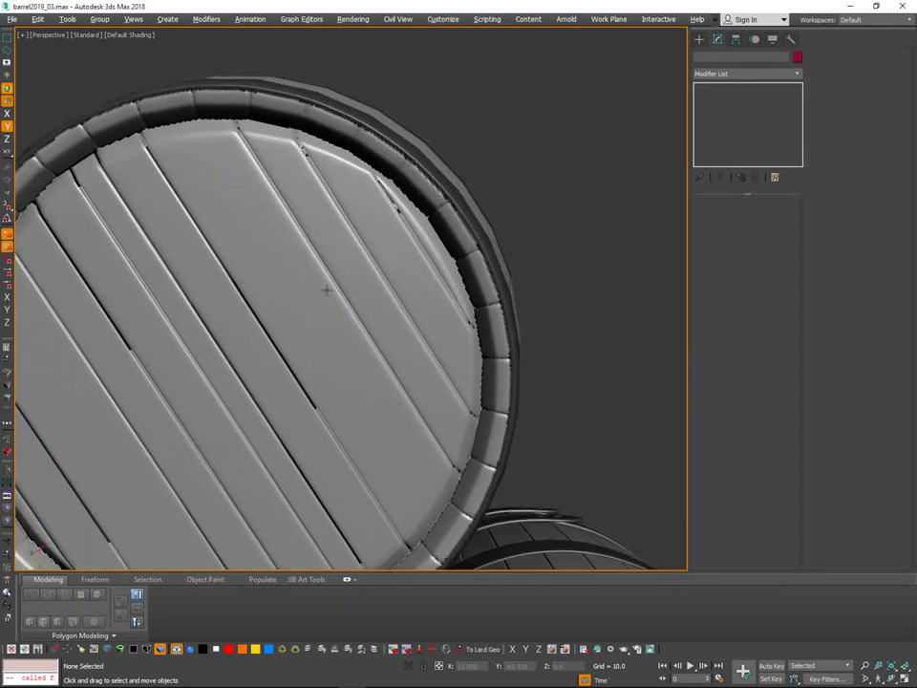
{"action": "scroll", "coordinate": [325, 289], "scroll_direction": "down", "scroll_amount": 6}
{"action": "mouse_move", "coordinate": [330, 325]}
{"action": "middle_mouse_down", "text": "alt"}
{"action": "mouse_move", "coordinate": [329, 313]}
{"action": "mouse_move", "coordinate": [338, 322]}
{"action": "middle_mouse_up", "text": "alt"}
{"action": "scroll", "coordinate": [330, 256], "scroll_direction": "up", "scroll_amount": 6}
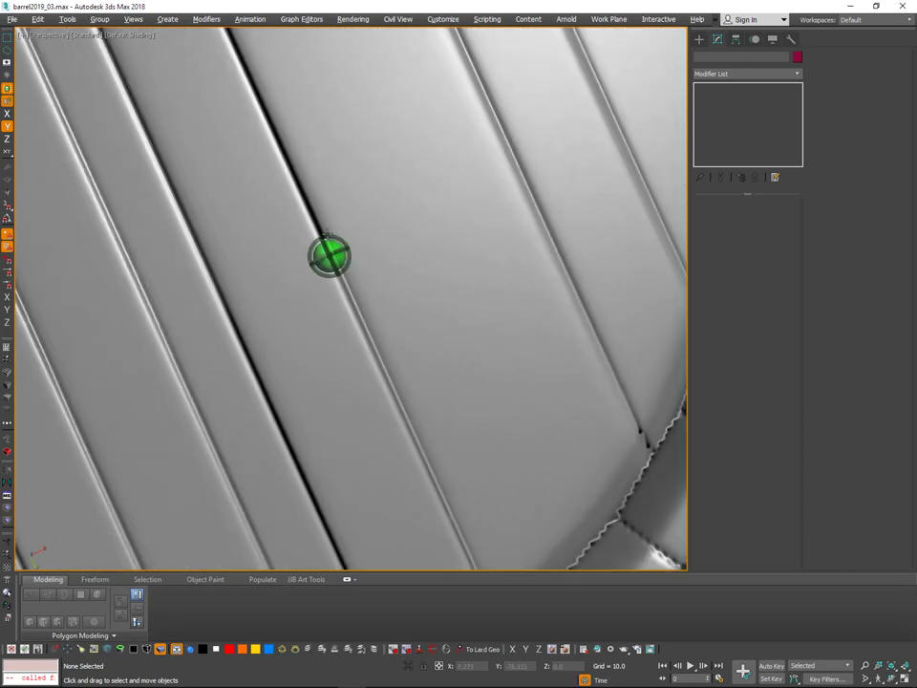
{"action": "scroll", "coordinate": [322, 231], "scroll_direction": "down", "scroll_amount": 10}
{"action": "middle_click_drag", "start_coordinate": [440, 301], "coordinate": [428, 242]}
{"action": "scroll", "coordinate": [375, 313], "scroll_direction": "up", "scroll_amount": 6}
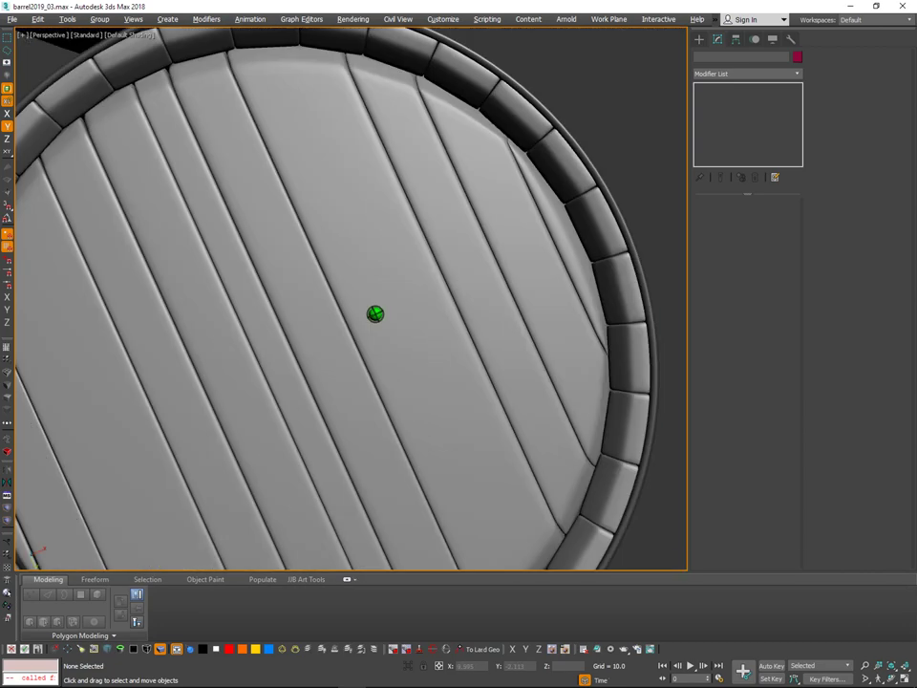
{"action": "middle_click_drag", "start_coordinate": [374, 314], "coordinate": [390, 350]}
{"action": "middle_click_drag", "start_coordinate": [389, 307], "coordinate": [394, 367]}
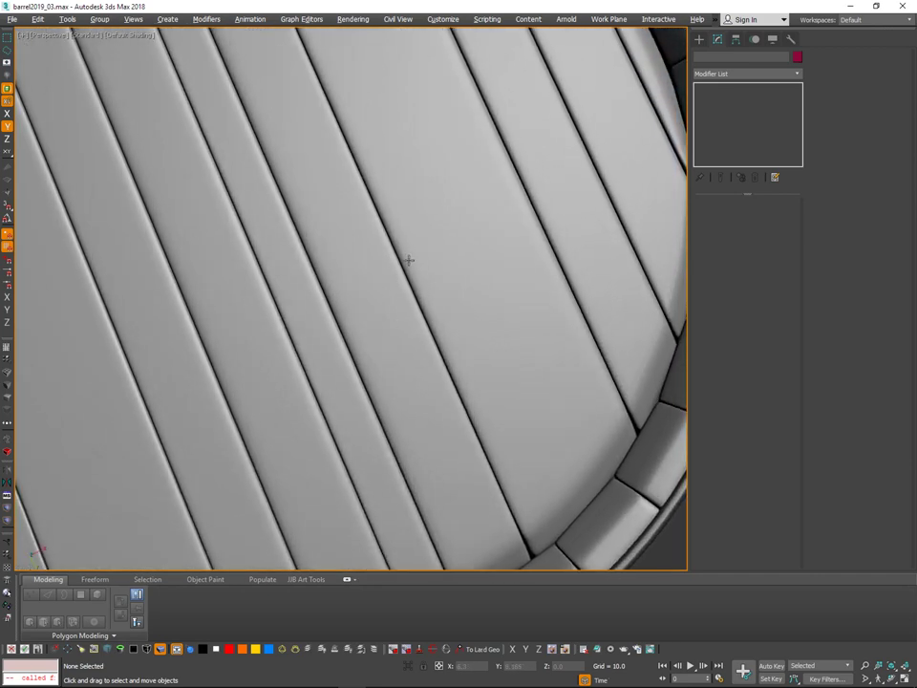
{"action": "scroll", "coordinate": [410, 260], "scroll_direction": "up", "scroll_amount": 3}
{"action": "scroll", "coordinate": [411, 242], "scroll_direction": "up", "scroll_amount": 5}
{"action": "scroll", "coordinate": [413, 244], "scroll_direction": "down", "scroll_amount": 10}
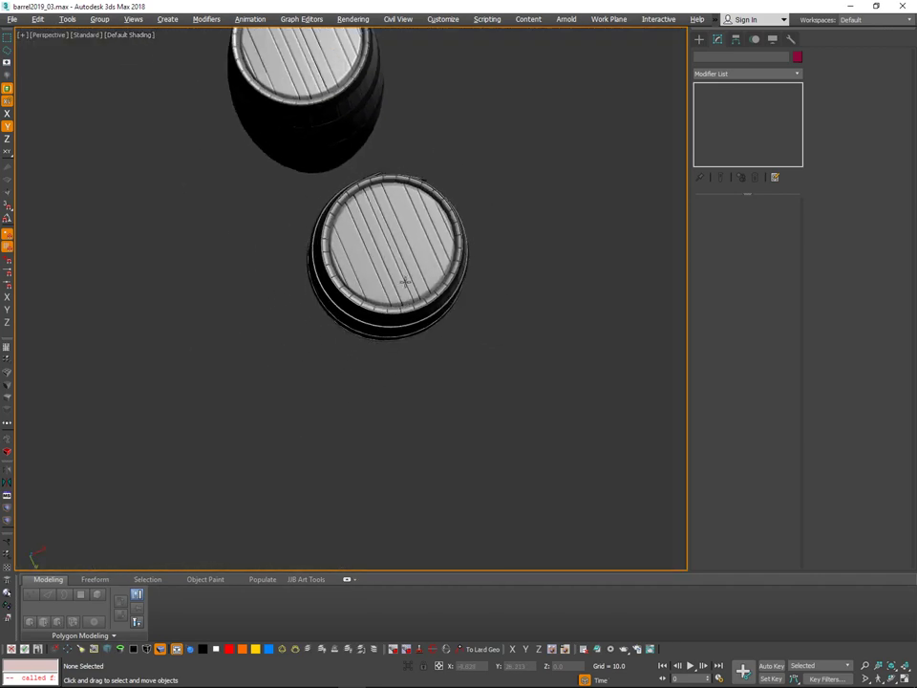
{"action": "mouse_move", "coordinate": [403, 282]}
{"action": "middle_mouse_down", "text": "alt"}
{"action": "mouse_move", "coordinate": [411, 326]}
{"action": "mouse_move", "coordinate": [414, 249]}
{"action": "mouse_move", "coordinate": [401, 289]}
{"action": "mouse_move", "coordinate": [411, 274]}
{"action": "middle_mouse_up", "text": "alt"}
Reopen the Material Editor and cut the barrel_color.tga map from the Diffuse slot of 13 - Default.
{"action": "scroll", "coordinate": [411, 326], "scroll_direction": "down", "scroll_amount": 4}
{"action": "key", "text": "m"}
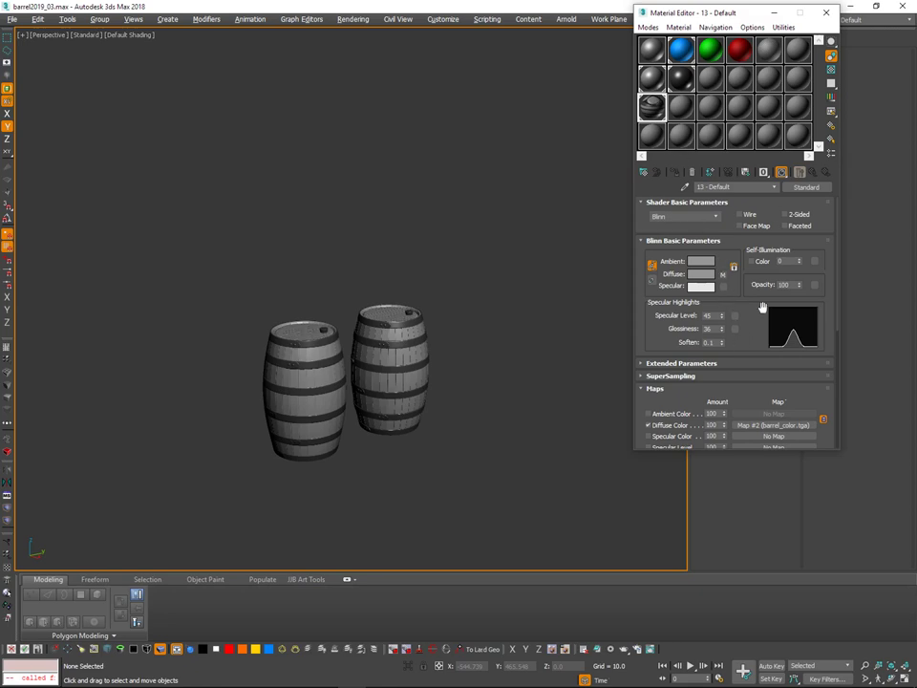
{"action": "right_click", "coordinate": [722, 274]}
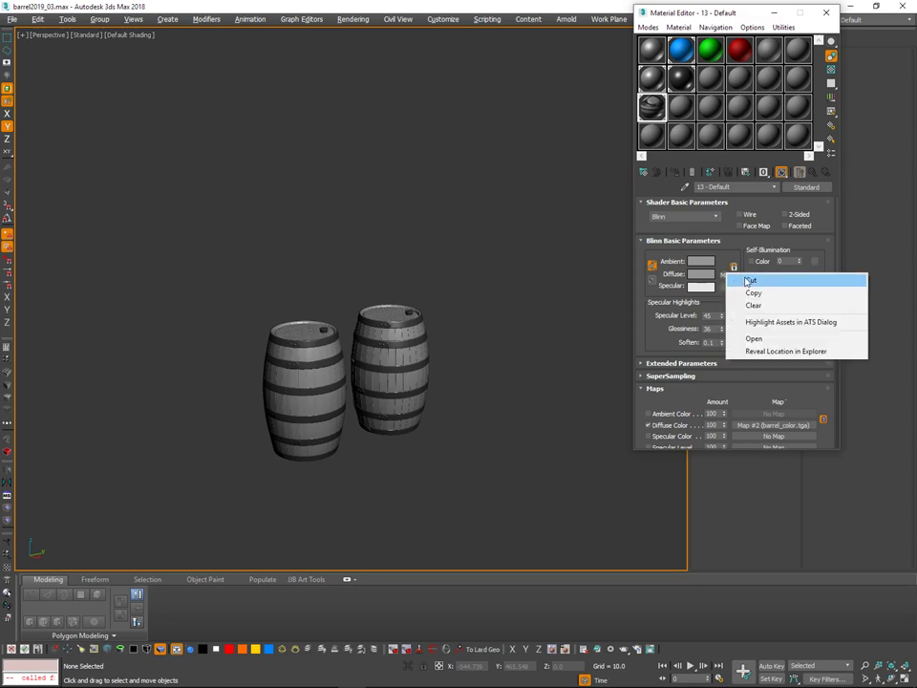
{"action": "left_click", "coordinate": [750, 280]}
Examine the clone's lid planks, rim and plug with only the normal map shaping the surface.
{"action": "scroll", "coordinate": [309, 413], "scroll_direction": "up", "scroll_amount": 4}
{"action": "middle_click_drag", "start_coordinate": [321, 333], "coordinate": [442, 154], "text": "alt"}
{"action": "scroll", "coordinate": [369, 203], "scroll_direction": "up", "scroll_amount": 5}
{"action": "scroll", "coordinate": [380, 152], "scroll_direction": "up", "scroll_amount": 8}
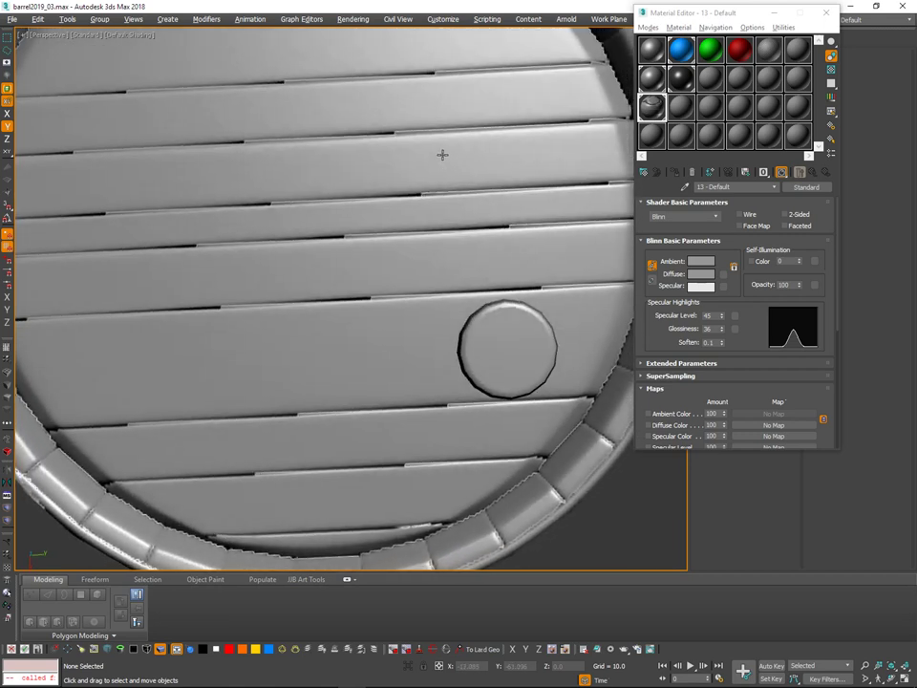
{"action": "scroll", "coordinate": [442, 154], "scroll_direction": "down", "scroll_amount": 5}
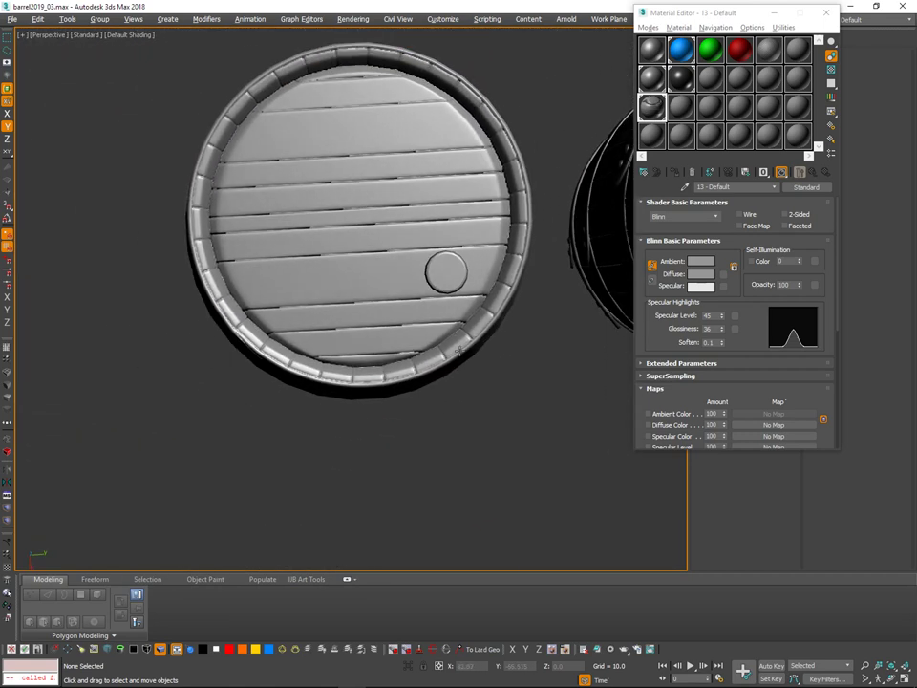
{"action": "middle_click_drag", "start_coordinate": [457, 210], "coordinate": [454, 240]}
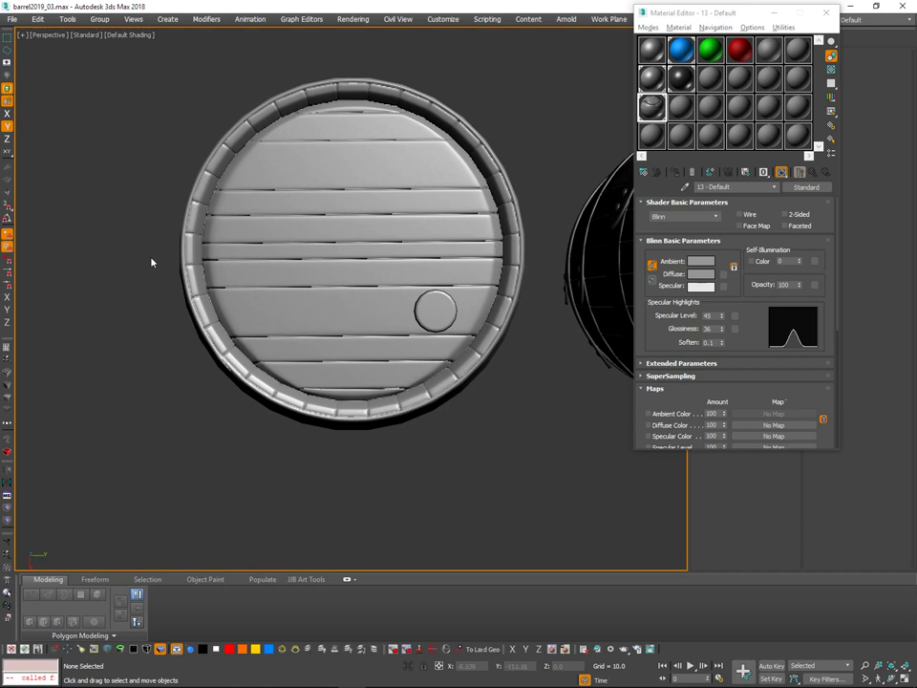
{"action": "middle_click_drag", "start_coordinate": [441, 389], "coordinate": [480, 284], "text": "alt"}
{"action": "scroll", "coordinate": [464, 386], "scroll_direction": "down", "scroll_amount": 1}
{"action": "middle_click_drag", "start_coordinate": [463, 387], "coordinate": [449, 432], "text": "alt"}
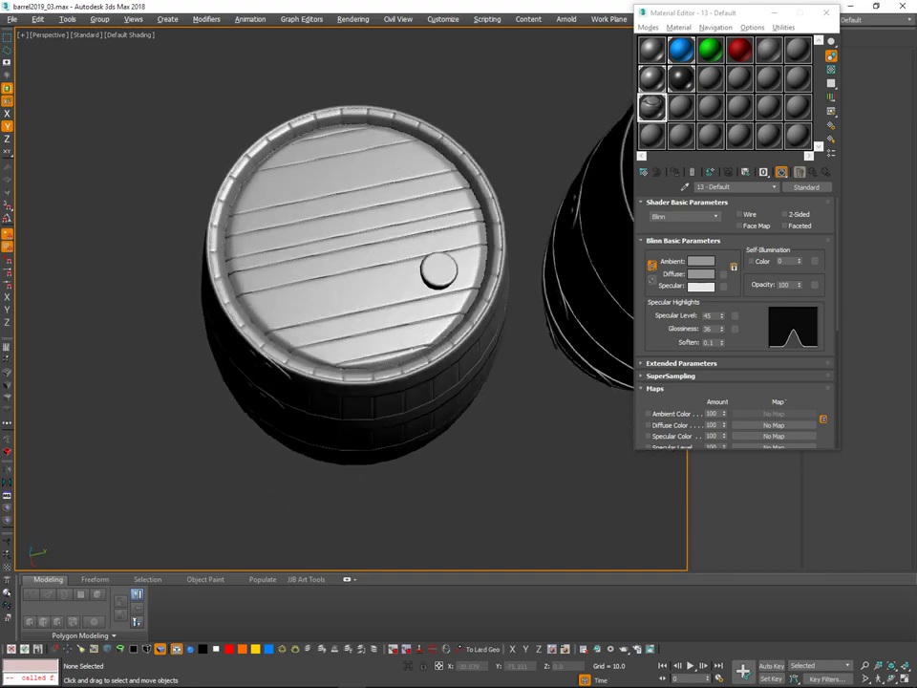
Inspect the clone's lid edge, staves, bands and rivets without the diffuse map, and close the Material Editor.
{"action": "scroll", "coordinate": [385, 262], "scroll_direction": "up", "scroll_amount": 4}
{"action": "middle_click_drag", "start_coordinate": [385, 261], "coordinate": [363, 348], "text": "alt"}
{"action": "scroll", "coordinate": [377, 250], "scroll_direction": "down", "scroll_amount": 3}
{"action": "scroll", "coordinate": [194, 230], "scroll_direction": "up", "scroll_amount": 5}
{"action": "middle_click_drag", "start_coordinate": [195, 230], "coordinate": [310, 162], "text": "alt"}
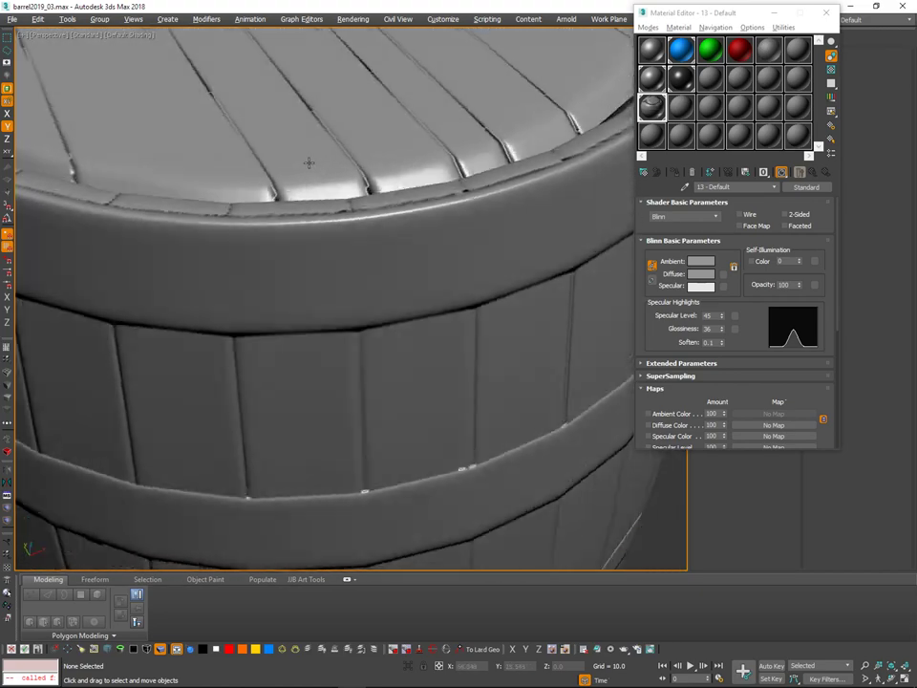
{"action": "scroll", "coordinate": [309, 161], "scroll_direction": "down", "scroll_amount": 3}
{"action": "mouse_move", "coordinate": [309, 277]}
{"action": "middle_mouse_down", "text": "alt"}
{"action": "mouse_move", "coordinate": [307, 358]}
{"action": "mouse_move", "coordinate": [309, 286]}
{"action": "middle_mouse_up", "text": "alt"}
{"action": "scroll", "coordinate": [307, 358], "scroll_direction": "down", "scroll_amount": 2}
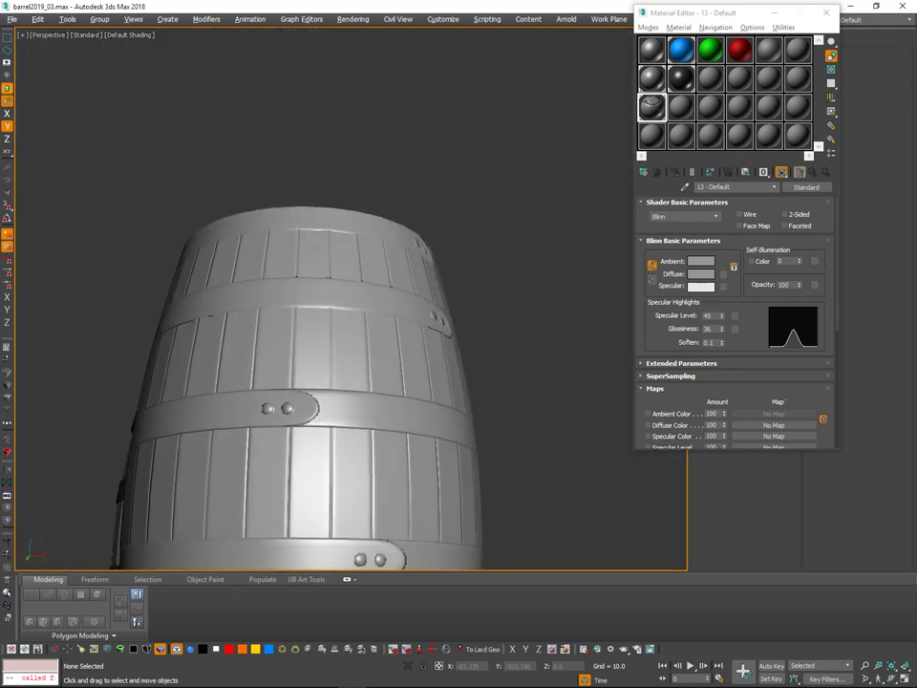
{"action": "scroll", "coordinate": [406, 411], "scroll_direction": "down", "scroll_amount": 4}
{"action": "middle_click_drag", "start_coordinate": [406, 411], "coordinate": [357, 381], "text": "alt"}
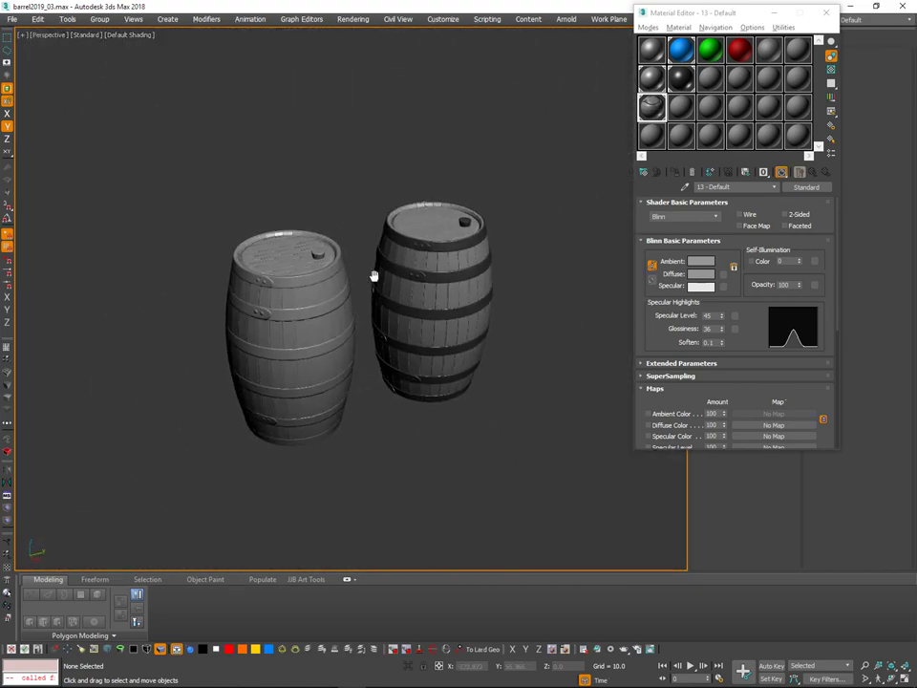
{"action": "middle_click_drag", "start_coordinate": [374, 276], "coordinate": [349, 362]}
{"action": "right_click", "coordinate": [459, 238]}
{"action": "middle_click_drag", "start_coordinate": [343, 287], "coordinate": [385, 259], "text": "alt"}
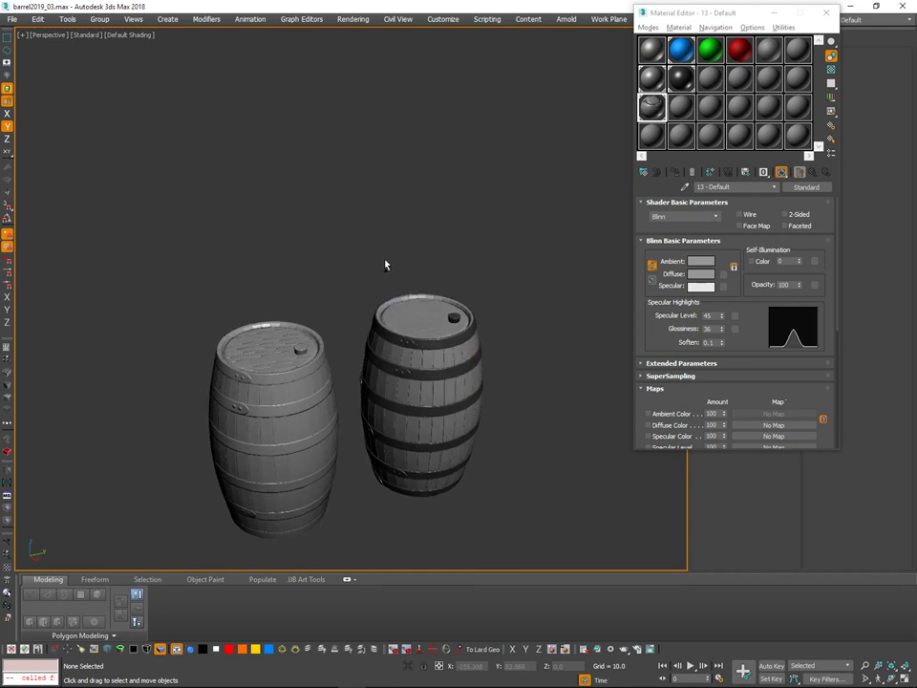
{"action": "left_click", "coordinate": [826, 12]}
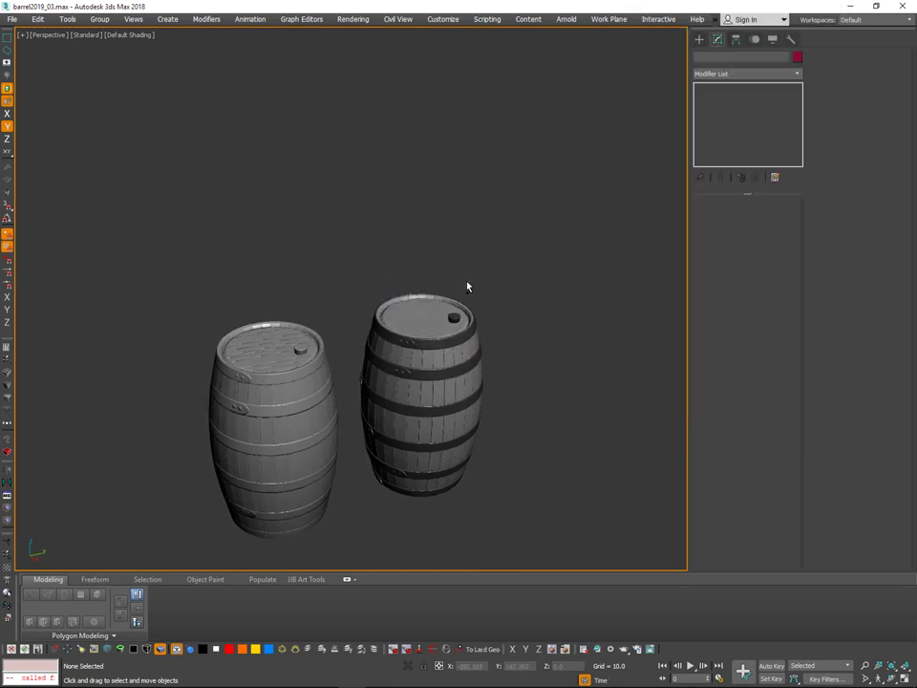
{"action": "middle_click_drag", "start_coordinate": [468, 282], "coordinate": [446, 241]}
{"action": "scroll", "coordinate": [476, 277], "scroll_direction": "up", "scroll_amount": 1}
{"action": "key", "text": "alt+Tab"}
{"action": "key", "text": "alt+Tab"}
{"action": "key", "text": "alt+Tab"}
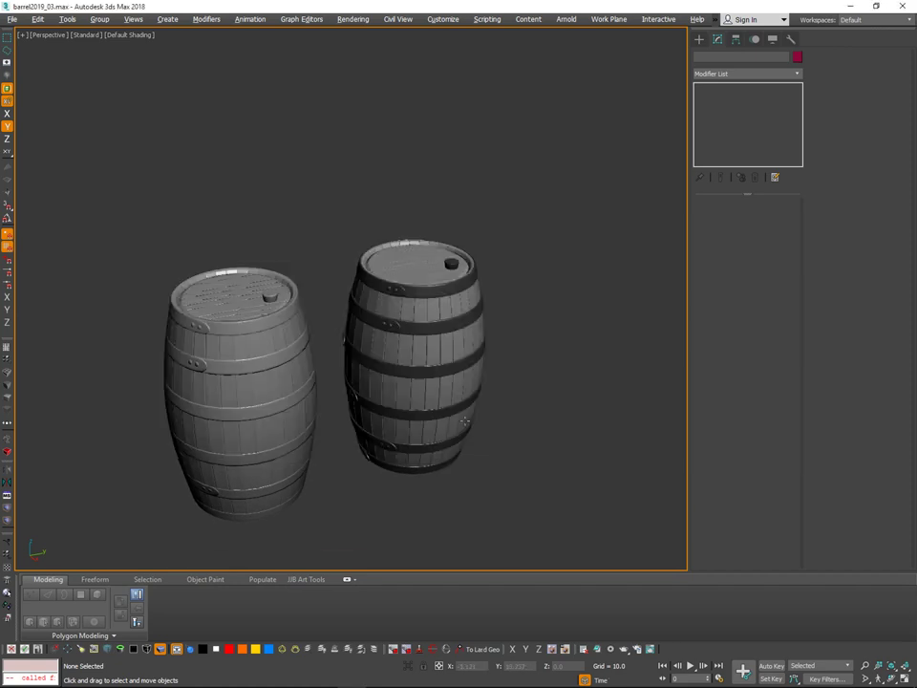
{"action": "left_click_drag", "start_coordinate": [248, 354], "coordinate": [293, 219]}
{"action": "middle_click_drag", "start_coordinate": [475, 288], "coordinate": [479, 292]}
{"action": "key", "text": "4"}
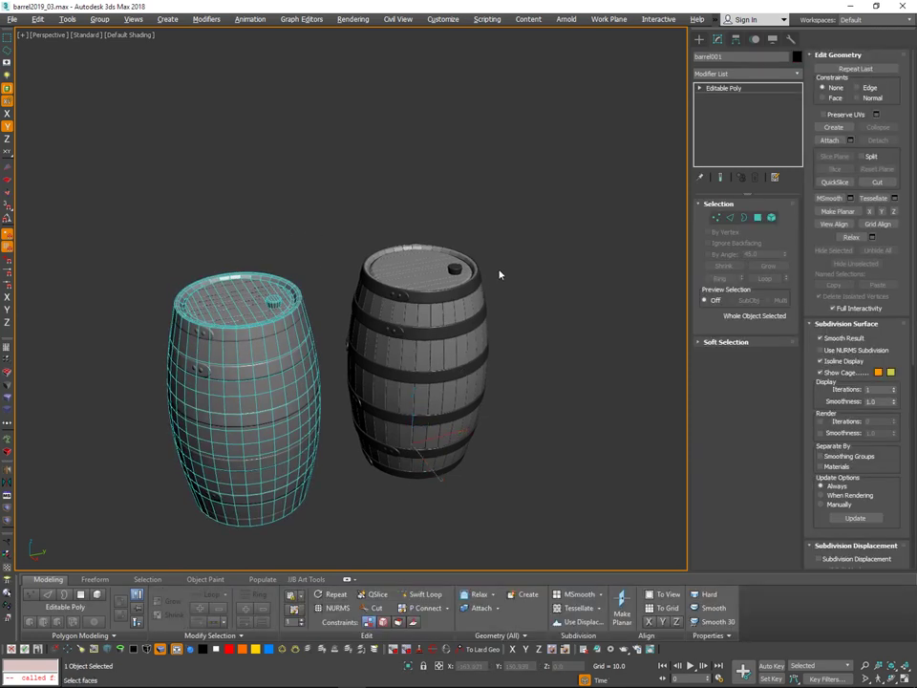
{"action": "middle_click_drag", "start_coordinate": [514, 258], "coordinate": [514, 272]}
{"action": "left_click", "coordinate": [507, 278]}
Bring the low-poly barrel back over the high-poly model and hide the cloned barrel.
{"action": "key", "text": "alt+q"}
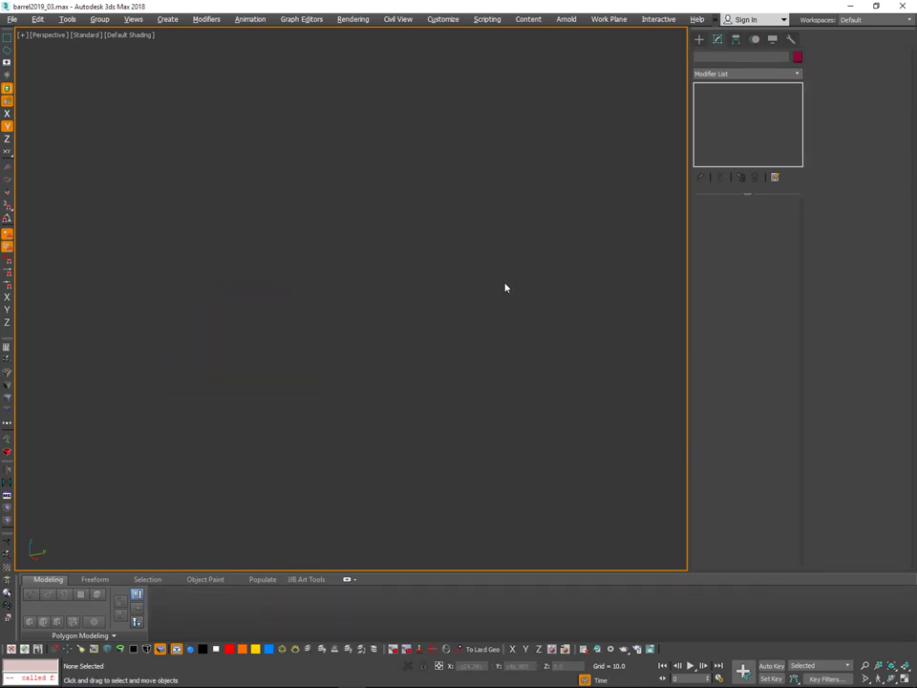
{"action": "key", "text": "alt+q"}
{"action": "left_click", "coordinate": [462, 319]}
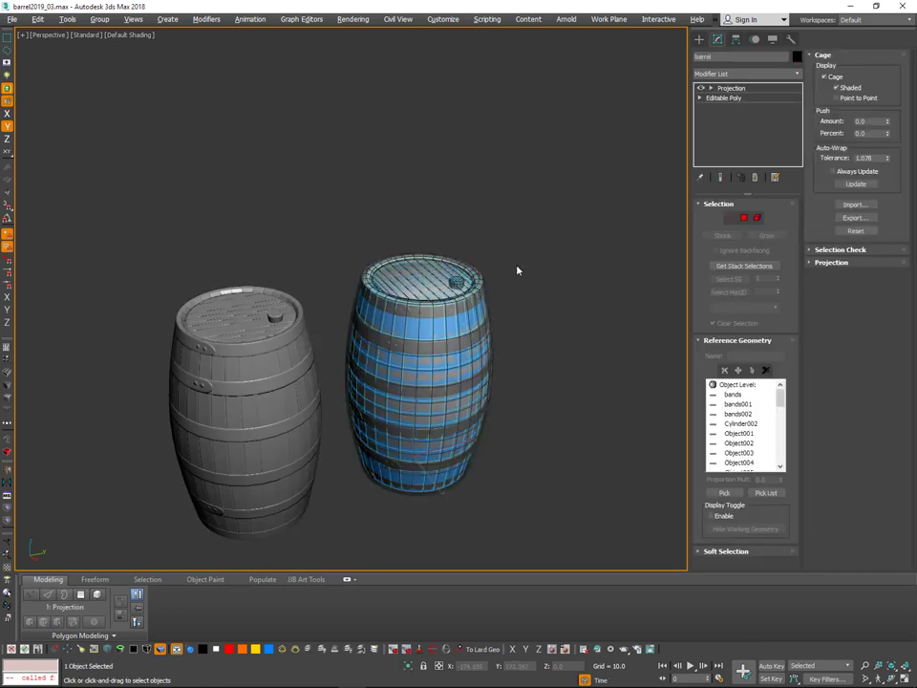
{"action": "left_click_drag", "start_coordinate": [305, 235], "coordinate": [259, 373]}
{"action": "key", "text": "w"}
{"action": "middle_click_drag", "start_coordinate": [315, 430], "coordinate": [342, 310]}
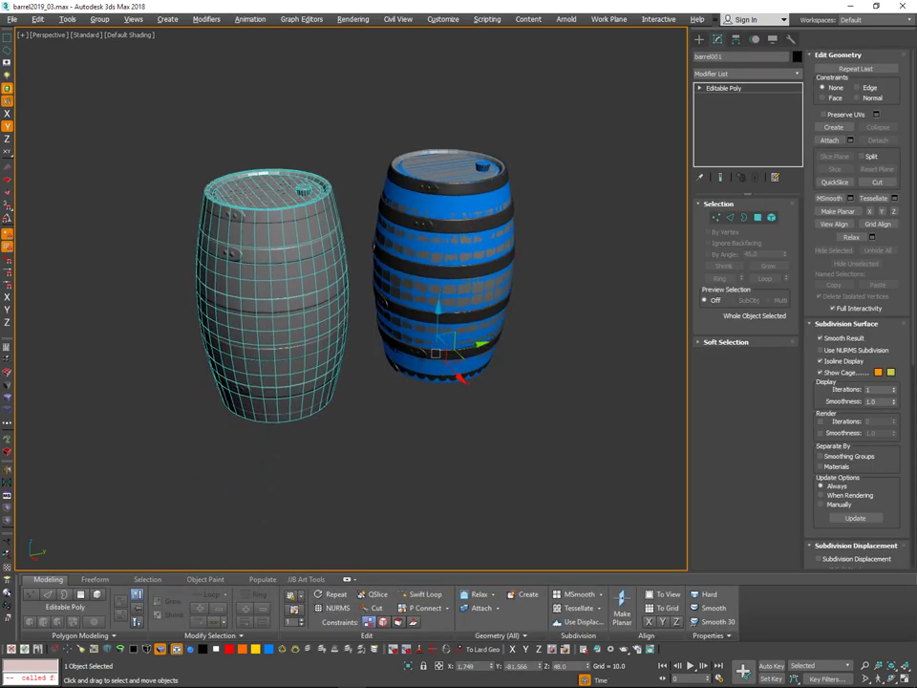
{"action": "scroll", "coordinate": [342, 309], "scroll_direction": "down", "scroll_amount": 2}
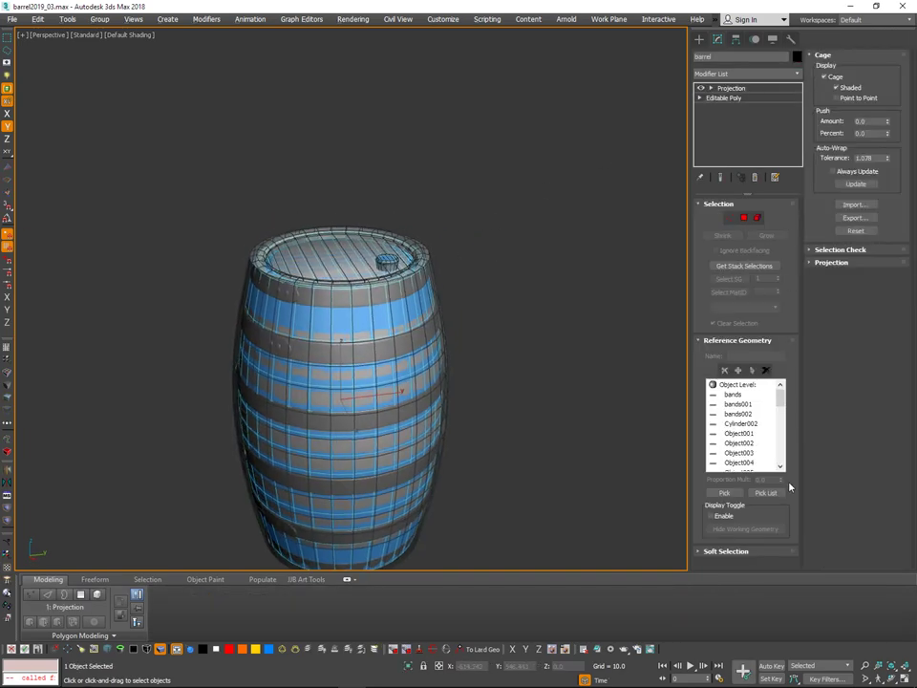
Open Render To Texture for the low-poly barrel carrying the Projection modifier and place the dialog clear of the model.
{"action": "middle_click_drag", "start_coordinate": [425, 292], "coordinate": [388, 332], "text": "alt"}
{"action": "scroll", "coordinate": [387, 330], "scroll_direction": "up", "scroll_amount": 1}
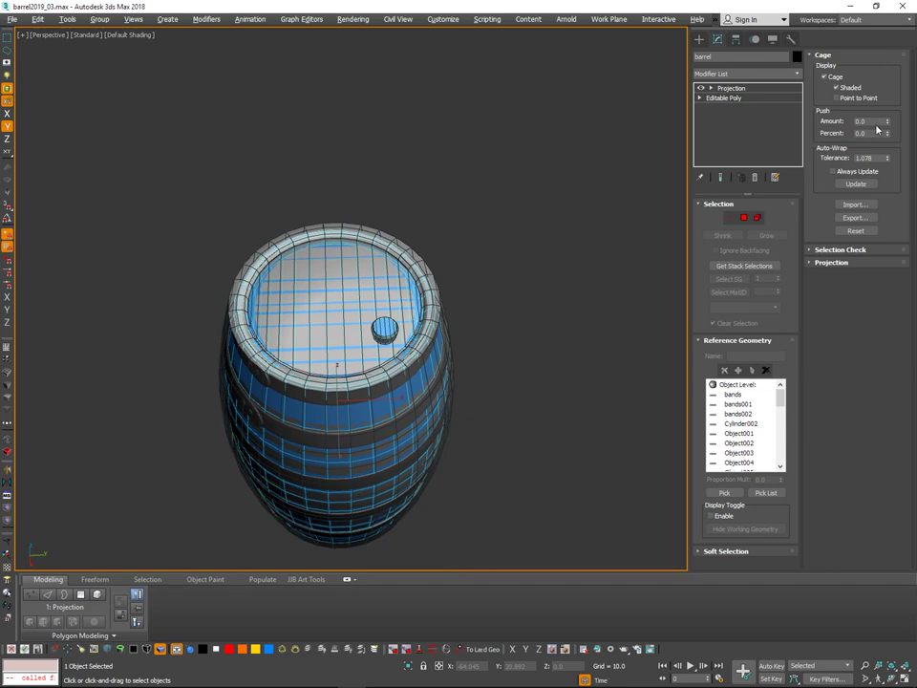
{"action": "middle_click_drag", "start_coordinate": [510, 345], "coordinate": [488, 359], "text": "alt"}
{"action": "key", "text": "0"}
{"action": "left_click_drag", "start_coordinate": [485, 145], "coordinate": [216, 64]}
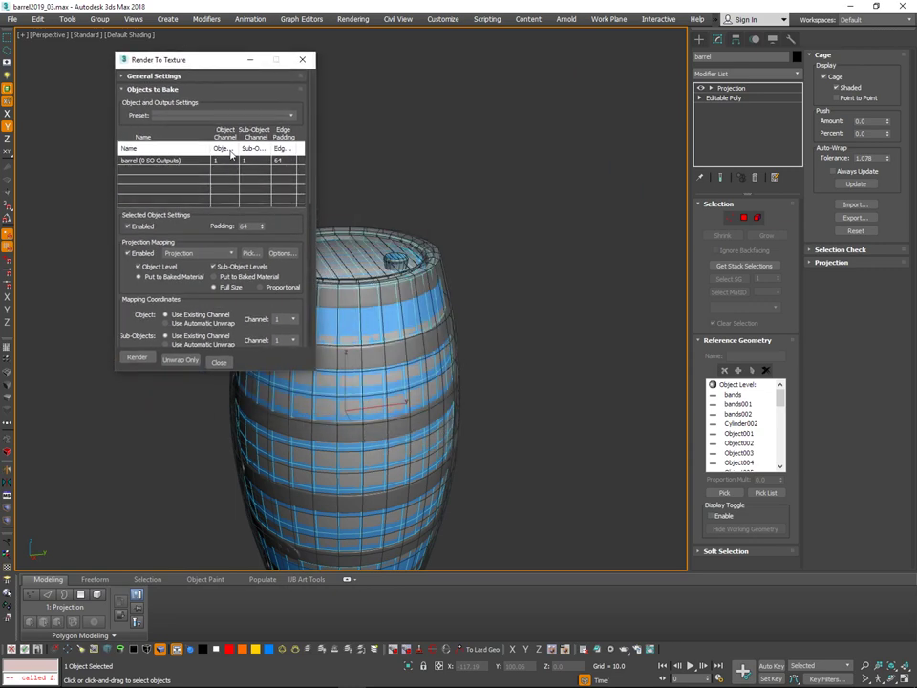
Set the NormalsMap output size to 2048x2048 in Render To Texture.
{"action": "left_click_drag", "start_coordinate": [262, 235], "coordinate": [305, 35]}
{"action": "scroll", "coordinate": [257, 199], "scroll_direction": "down", "scroll_amount": 4}
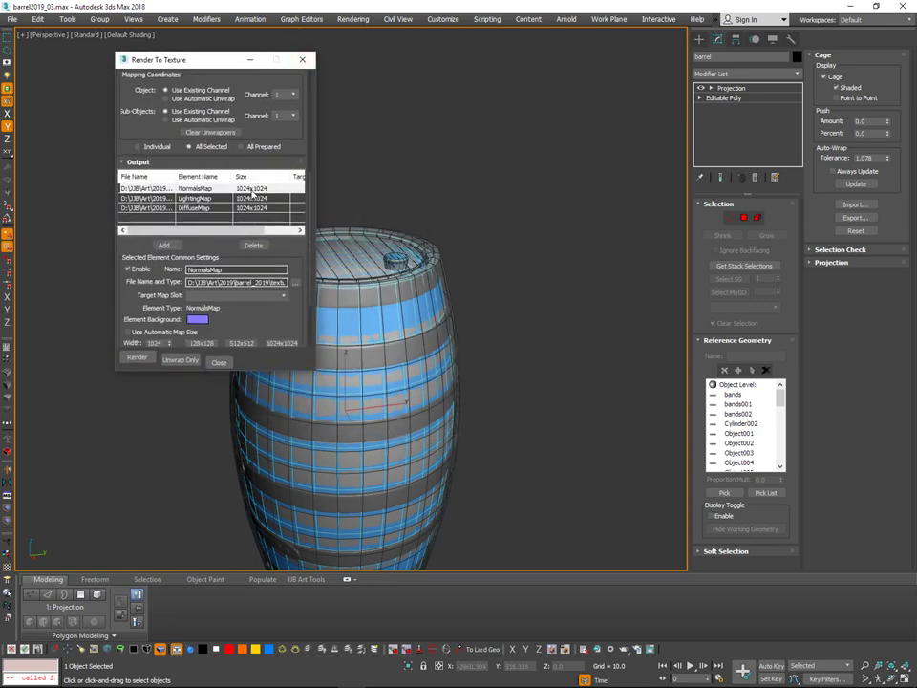
{"action": "left_click", "coordinate": [256, 198]}
{"action": "left_click", "coordinate": [265, 190]}
{"action": "left_click_drag", "start_coordinate": [284, 288], "coordinate": [294, 204]}
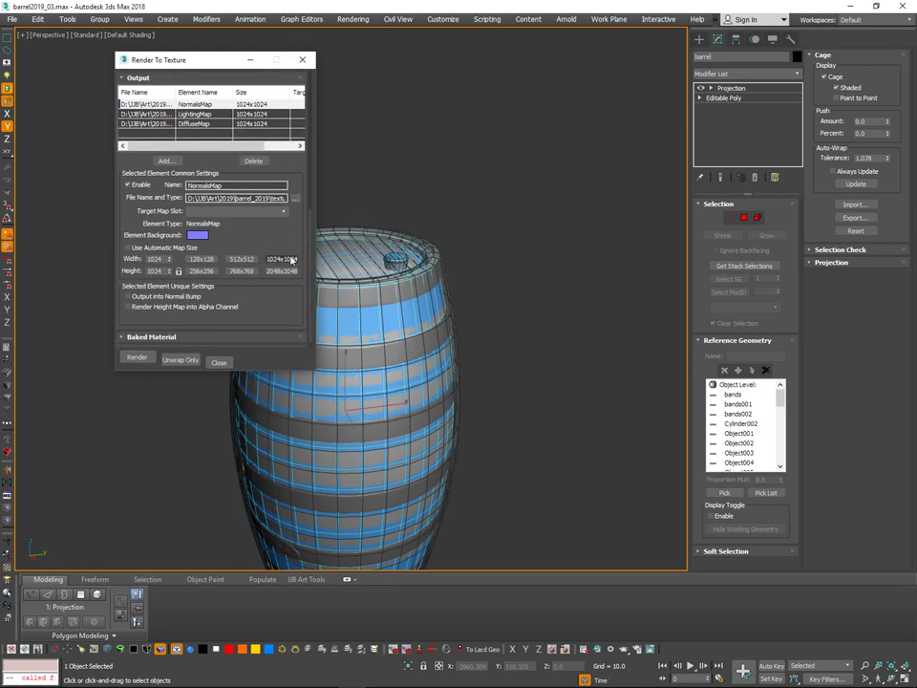
{"action": "left_click", "coordinate": [282, 270]}
{"action": "left_click", "coordinate": [269, 124]}
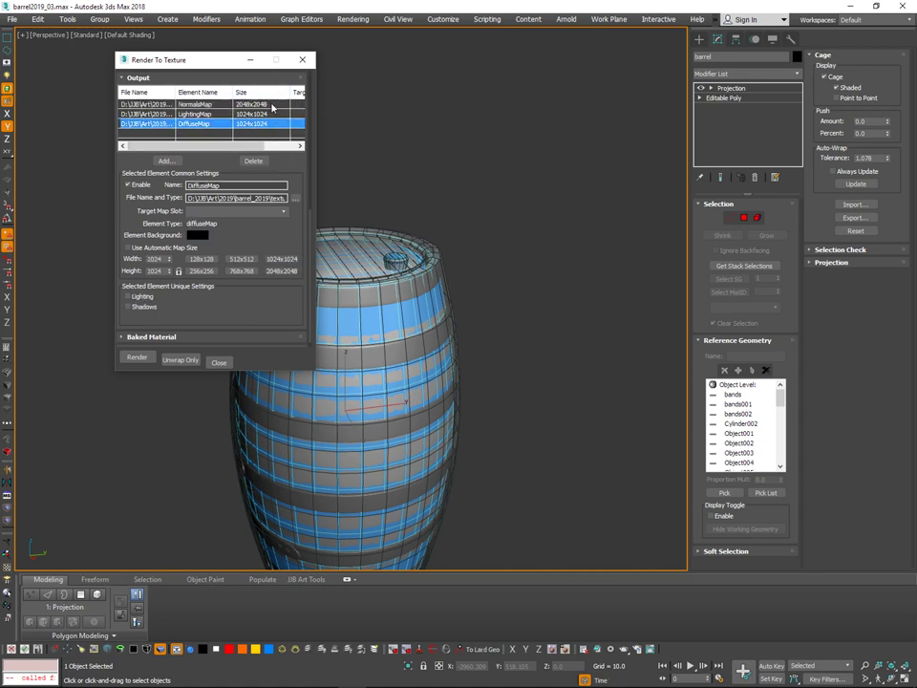
{"action": "left_click", "coordinate": [275, 105]}
Return the NormalsMap output size to 1024x1024.
{"action": "left_click_drag", "start_coordinate": [303, 272], "coordinate": [290, 456]}
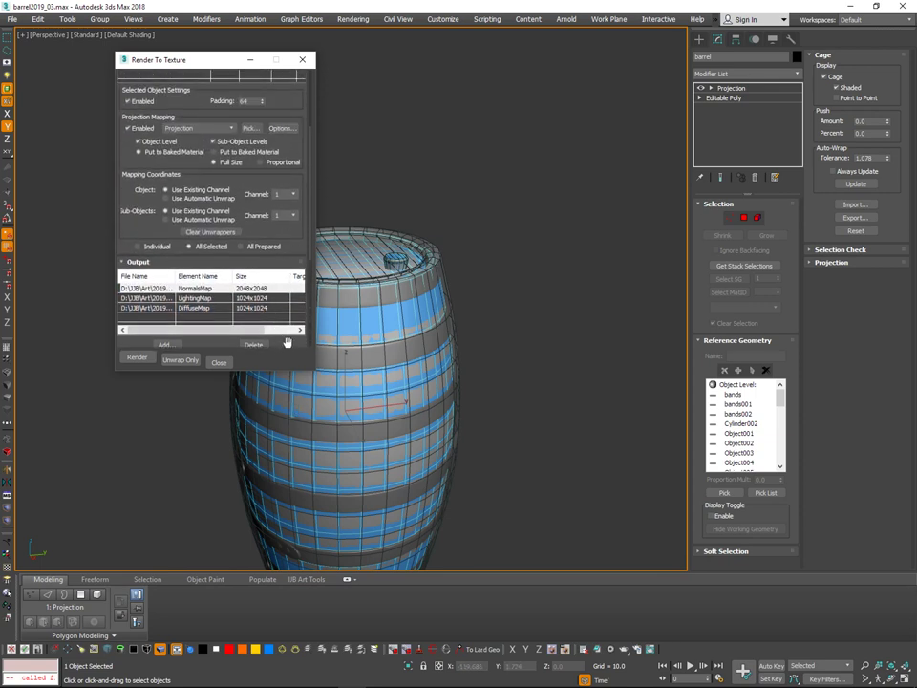
{"action": "scroll", "coordinate": [286, 342], "scroll_direction": "down", "scroll_amount": 2}
{"action": "scroll", "coordinate": [285, 305], "scroll_direction": "down", "scroll_amount": 6}
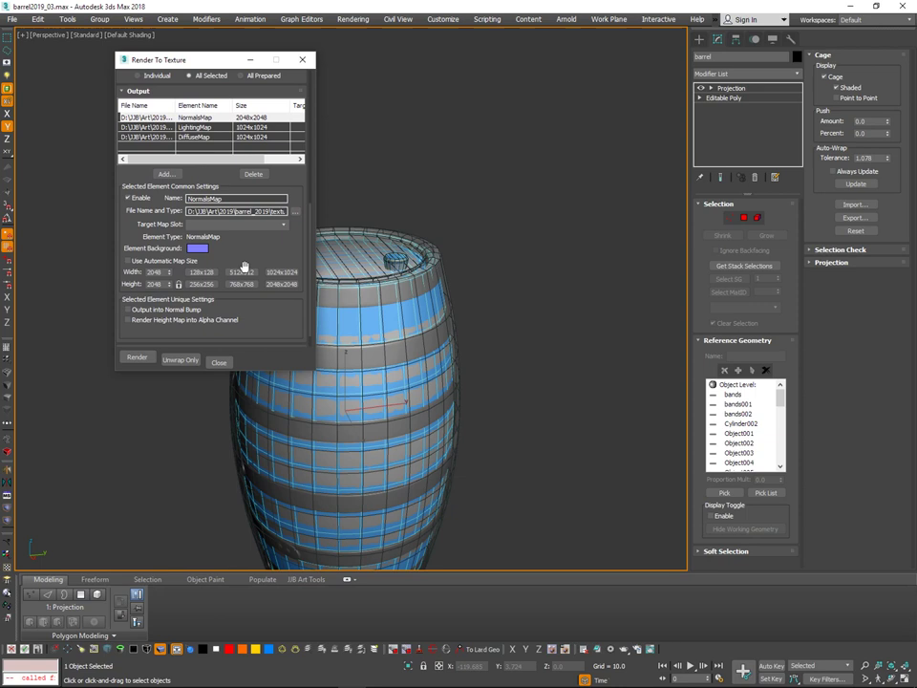
{"action": "left_click", "coordinate": [282, 272]}
{"action": "scroll", "coordinate": [286, 191], "scroll_direction": "up", "scroll_amount": 9}
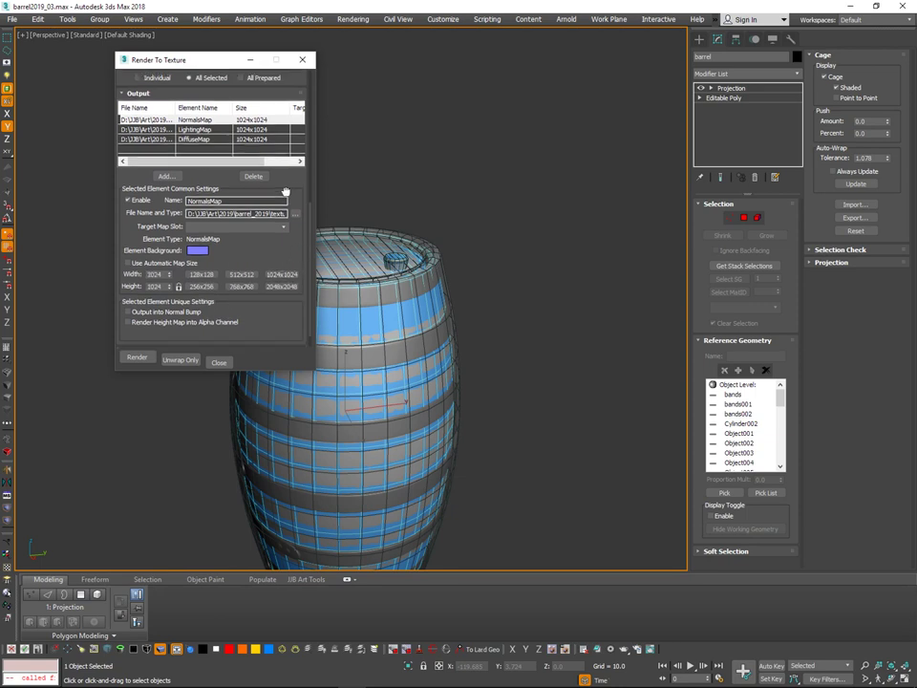
Open the supersampler setup from the barrel's projection options and set the Scanline antialiasing filter to Catmull-Rom.
{"action": "left_click", "coordinate": [281, 144]}
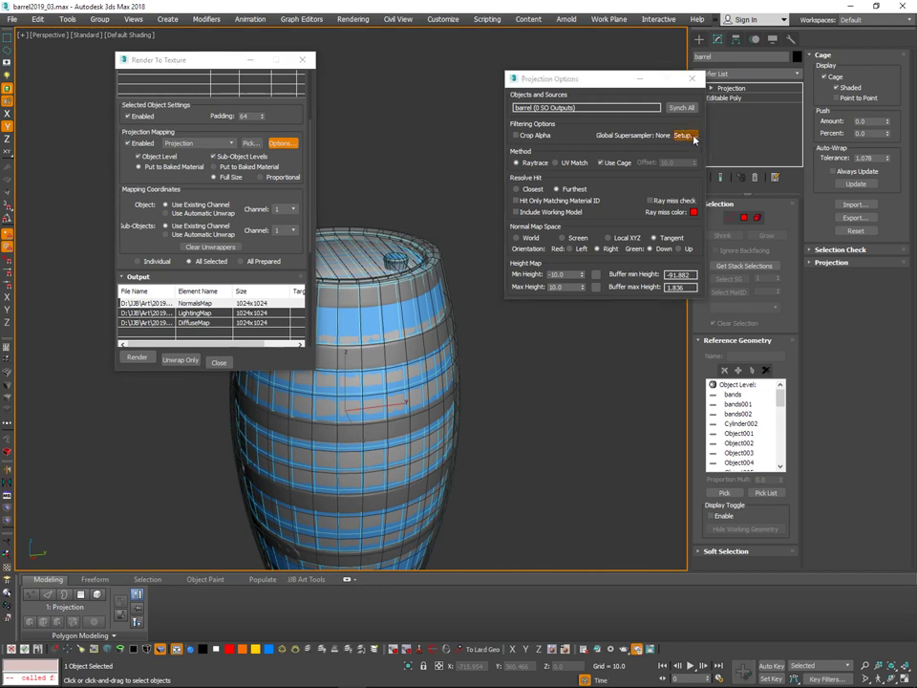
{"action": "left_click", "coordinate": [684, 135]}
{"action": "left_click_drag", "start_coordinate": [102, 221], "coordinate": [344, 148]}
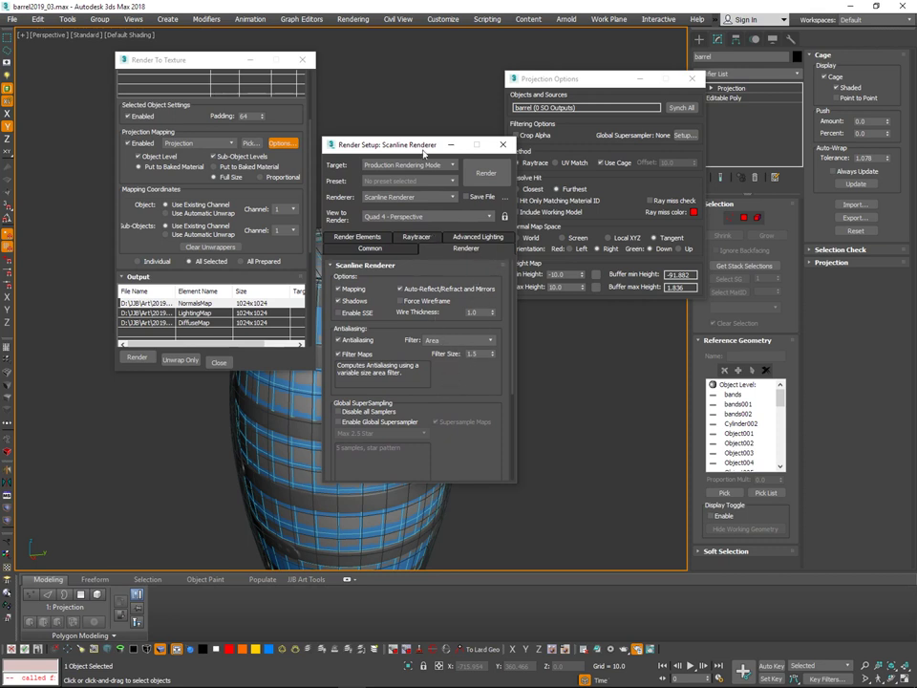
{"action": "left_click_drag", "start_coordinate": [476, 380], "coordinate": [474, 355]}
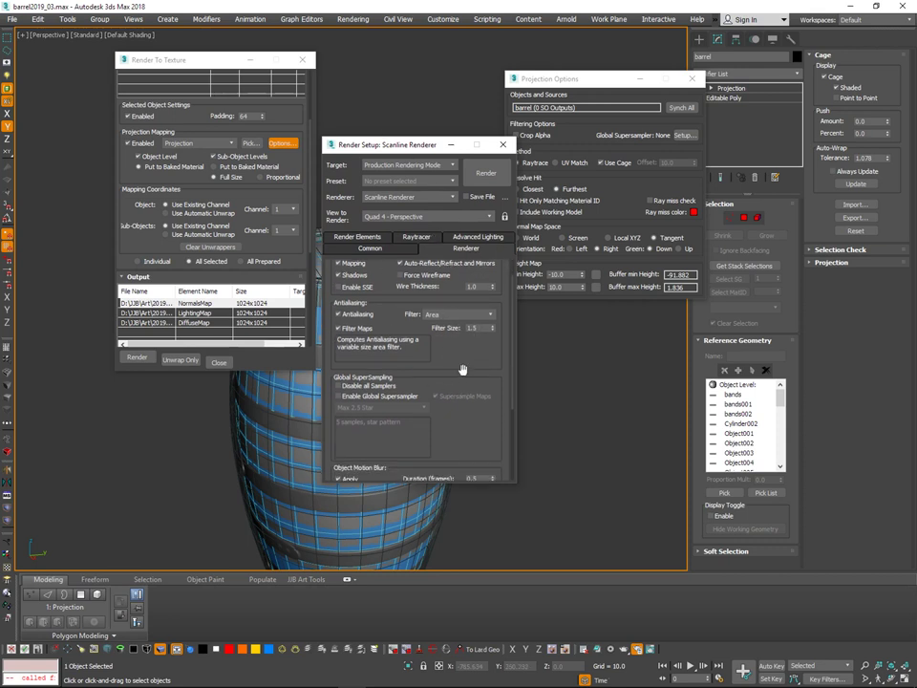
{"action": "scroll", "coordinate": [468, 359], "scroll_direction": "down", "scroll_amount": 1}
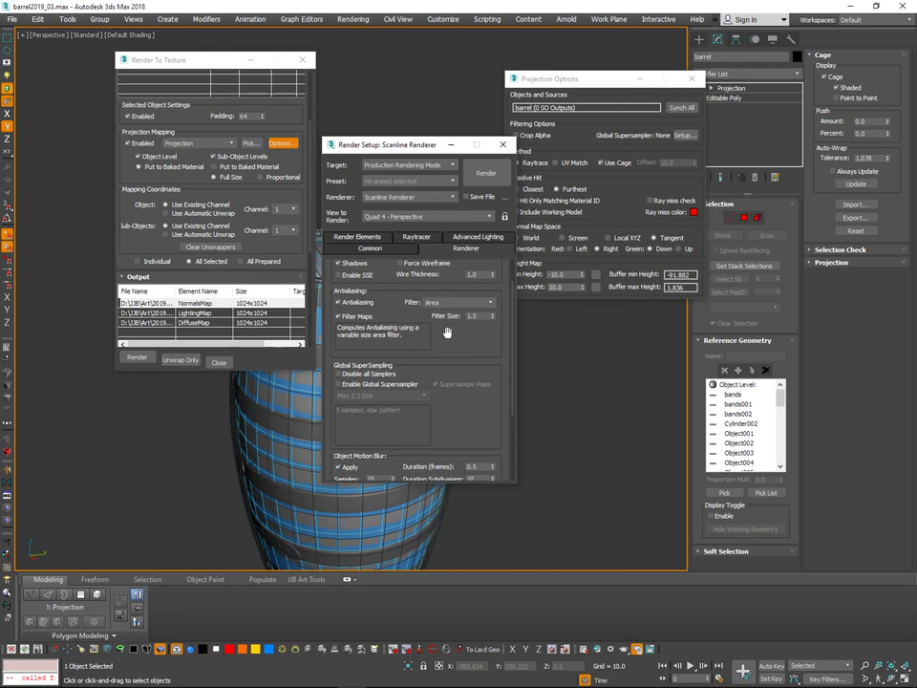
{"action": "scroll", "coordinate": [447, 329], "scroll_direction": "down", "scroll_amount": 1}
{"action": "left_click", "coordinate": [460, 296]}
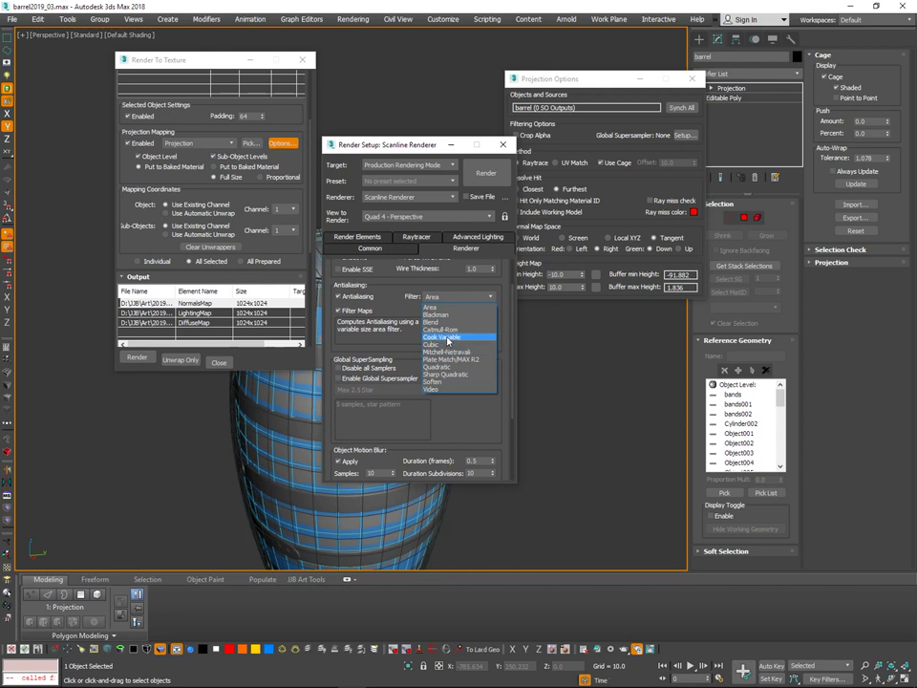
{"action": "left_click", "coordinate": [446, 330]}
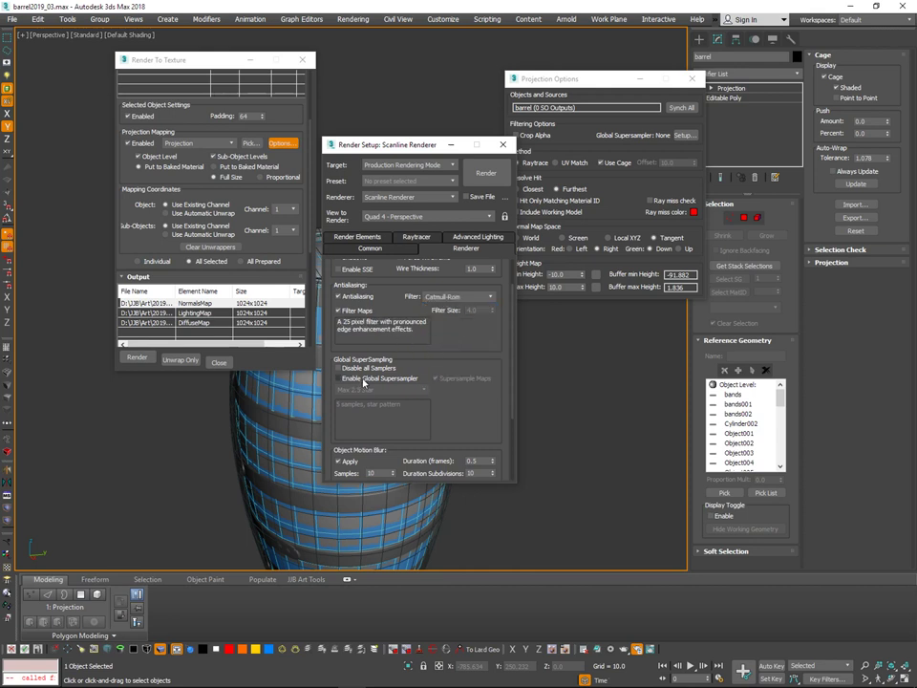
Enable the global supersampler with the Max 2.5 Star method.
{"action": "left_click", "coordinate": [382, 378]}
{"action": "left_click", "coordinate": [423, 391]}
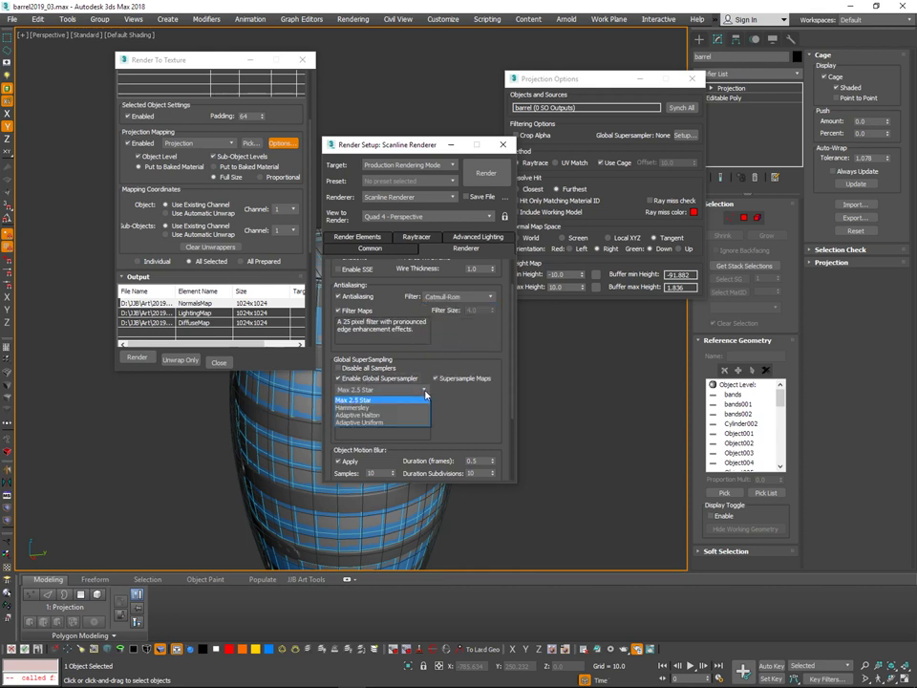
{"action": "left_click", "coordinate": [417, 395]}
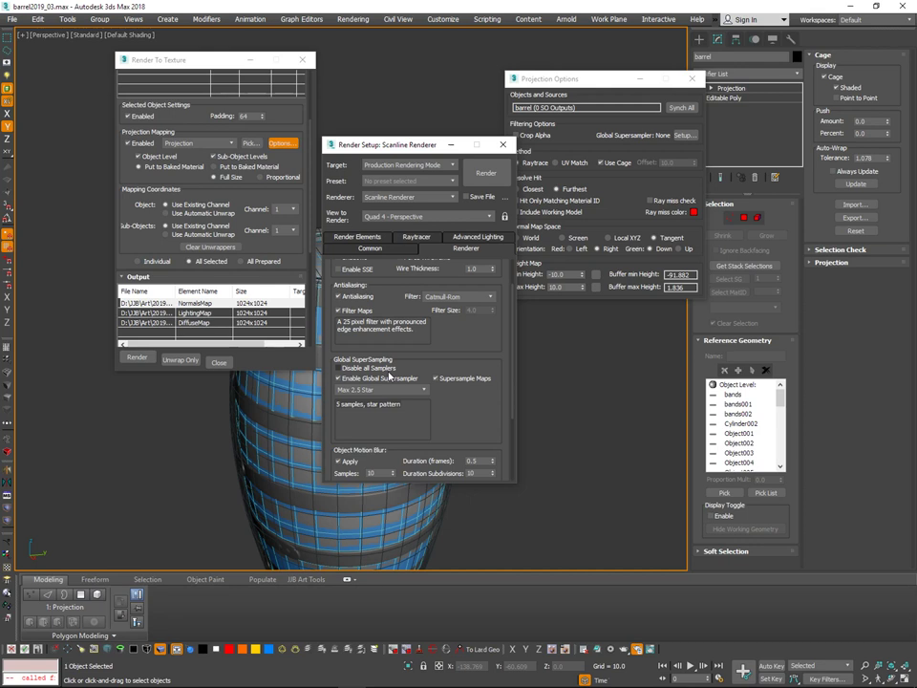
Bake the barrel's maps over the existing texture files, minimize the rendered frame and close the render dialogs.
{"action": "left_click", "coordinate": [136, 356]}
{"action": "left_click", "coordinate": [412, 434]}
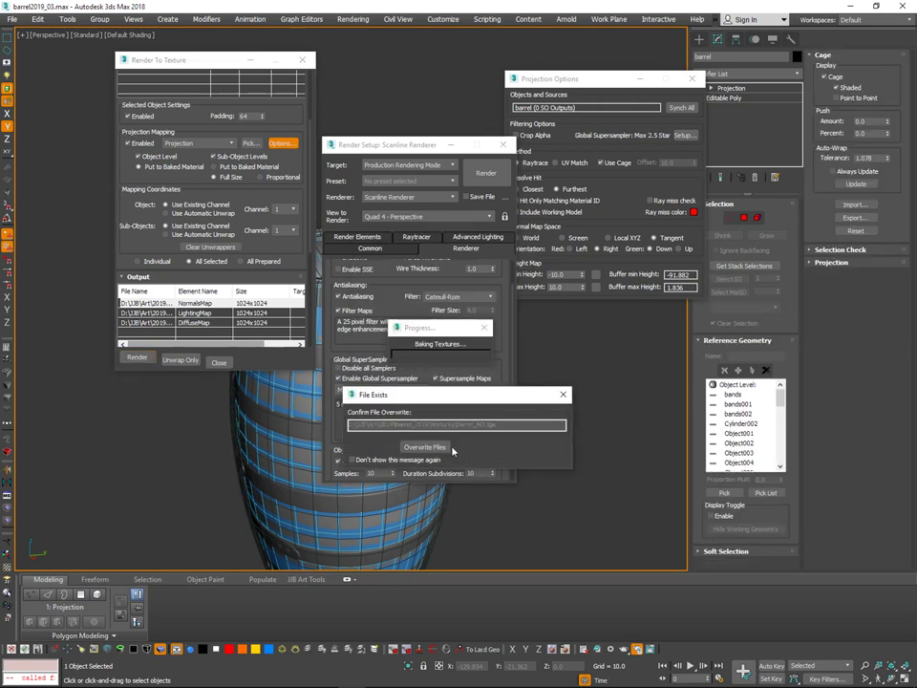
{"action": "left_click", "coordinate": [427, 446]}
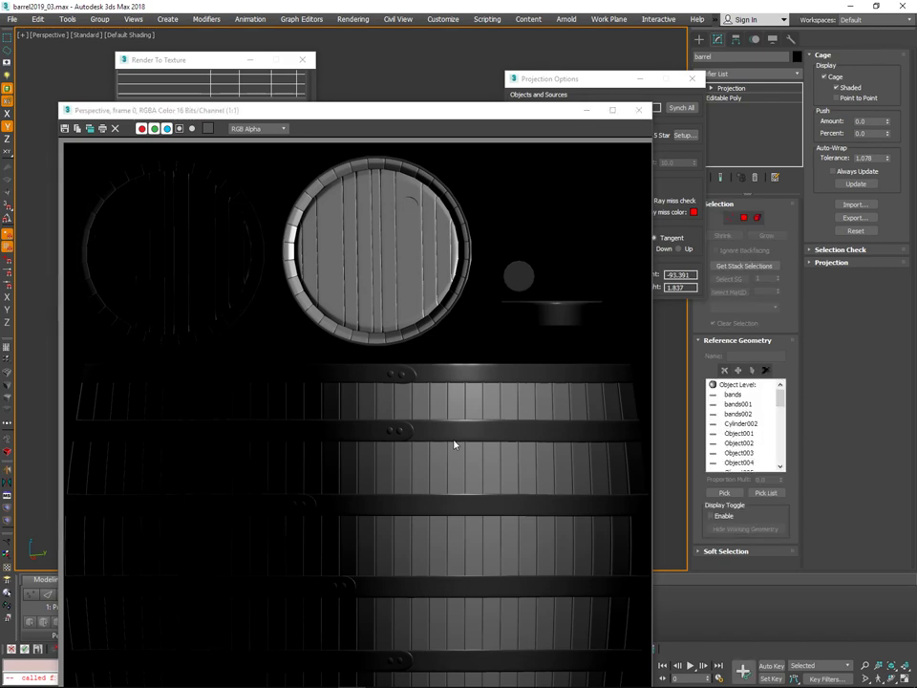
{"action": "left_click", "coordinate": [587, 113]}
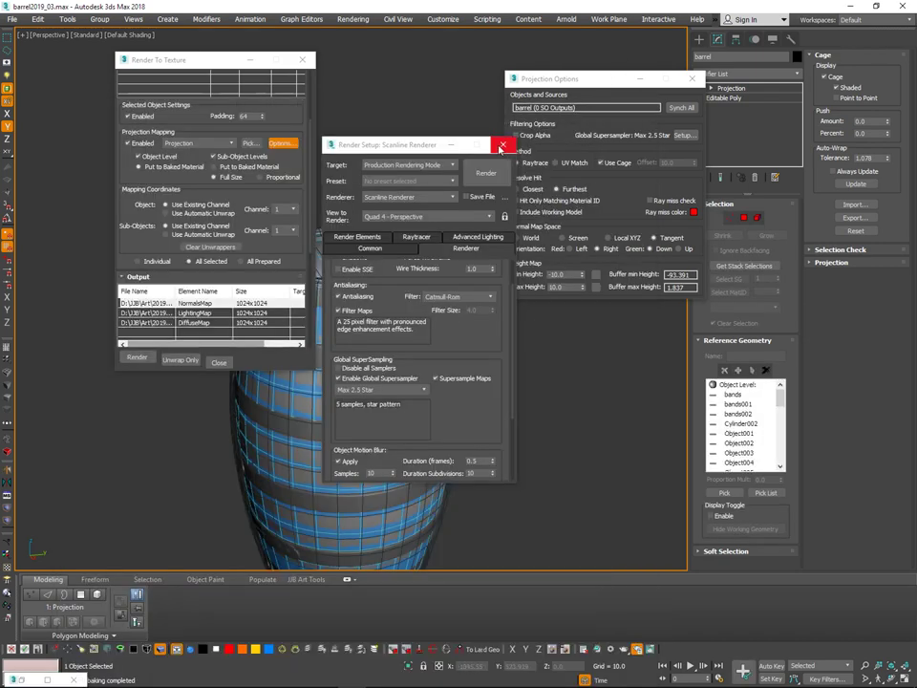
{"action": "left_click", "coordinate": [501, 147]}
{"action": "left_click", "coordinate": [305, 63]}
Examine the rebaked maps on the cloned barrel, looking closely at the planks and rim of its lid.
{"action": "left_click", "coordinate": [507, 278]}
{"action": "middle_click_drag", "start_coordinate": [507, 278], "coordinate": [544, 235]}
{"action": "scroll", "coordinate": [545, 234], "scroll_direction": "down", "scroll_amount": 4}
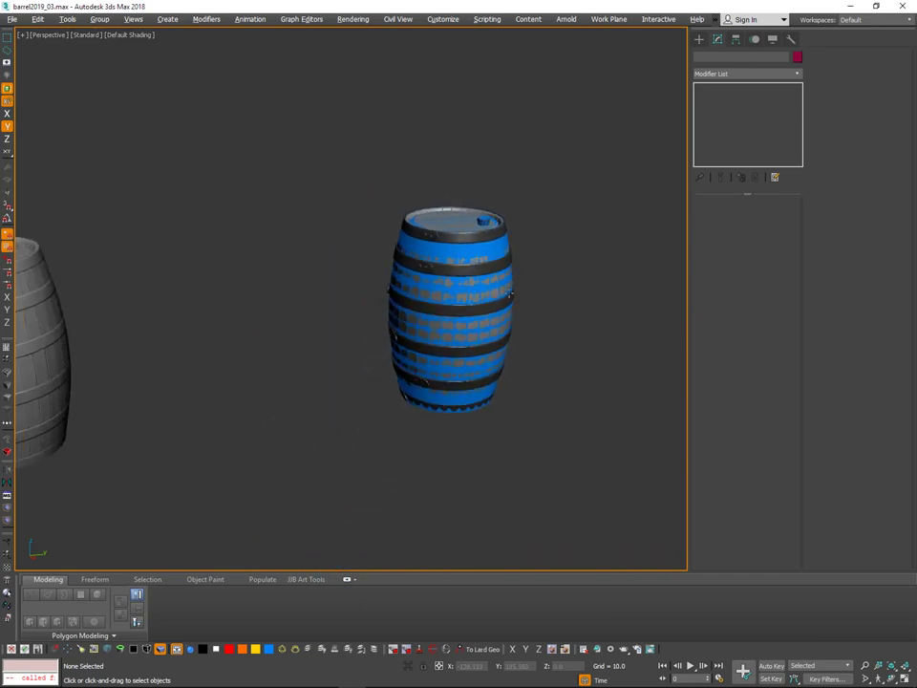
{"action": "middle_click_drag", "start_coordinate": [158, 301], "coordinate": [482, 308]}
{"action": "left_click", "coordinate": [369, 332]}
{"action": "scroll", "coordinate": [374, 261], "scroll_direction": "up", "scroll_amount": 6}
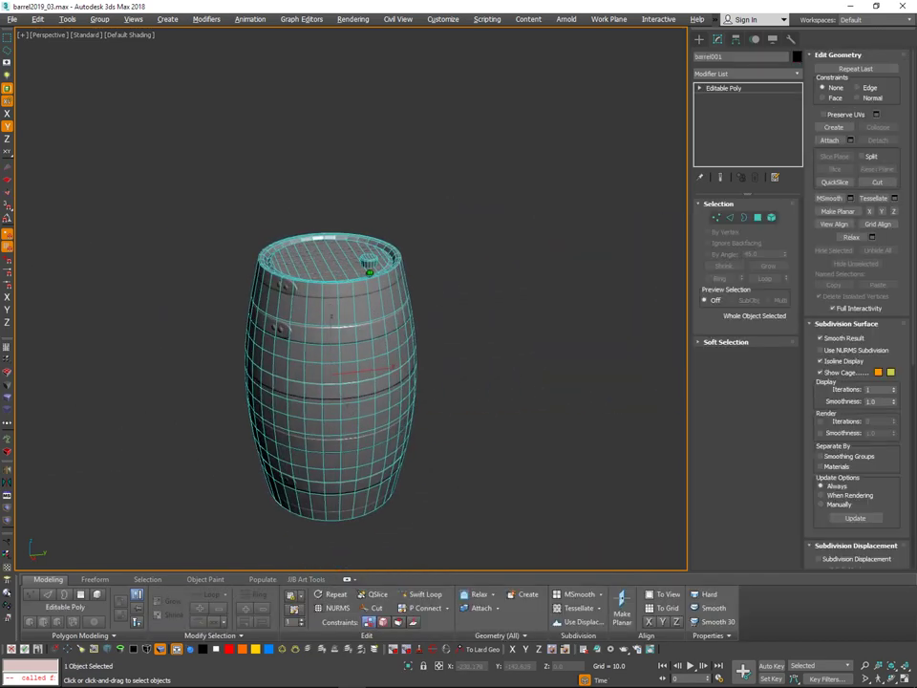
{"action": "middle_click_drag", "start_coordinate": [377, 260], "coordinate": [430, 302], "text": "alt"}
{"action": "left_click", "coordinate": [395, 273]}
{"action": "scroll", "coordinate": [449, 305], "scroll_direction": "up", "scroll_amount": 4}
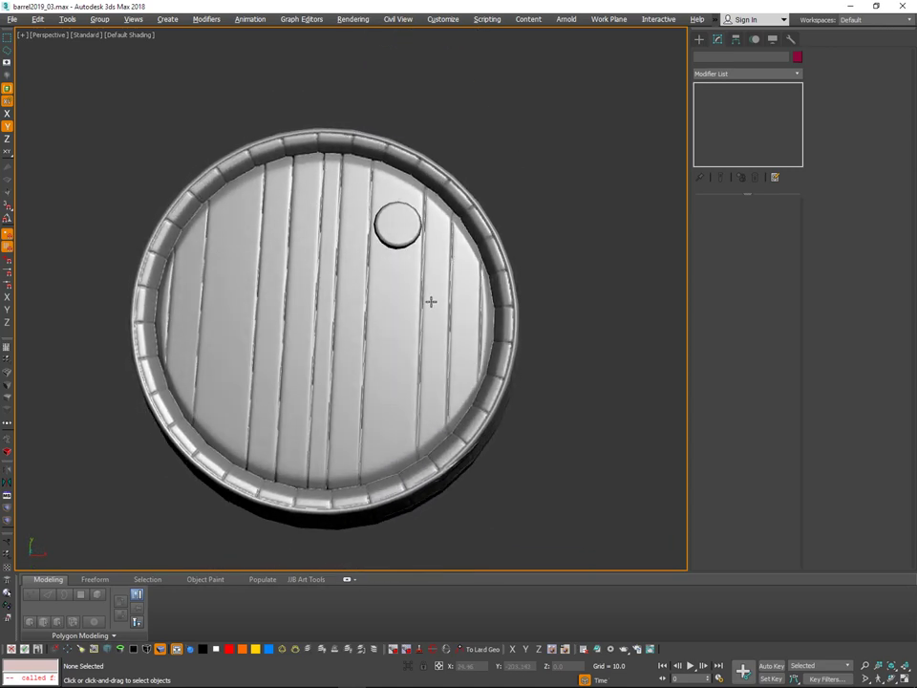
{"action": "left_click", "coordinate": [438, 291]}
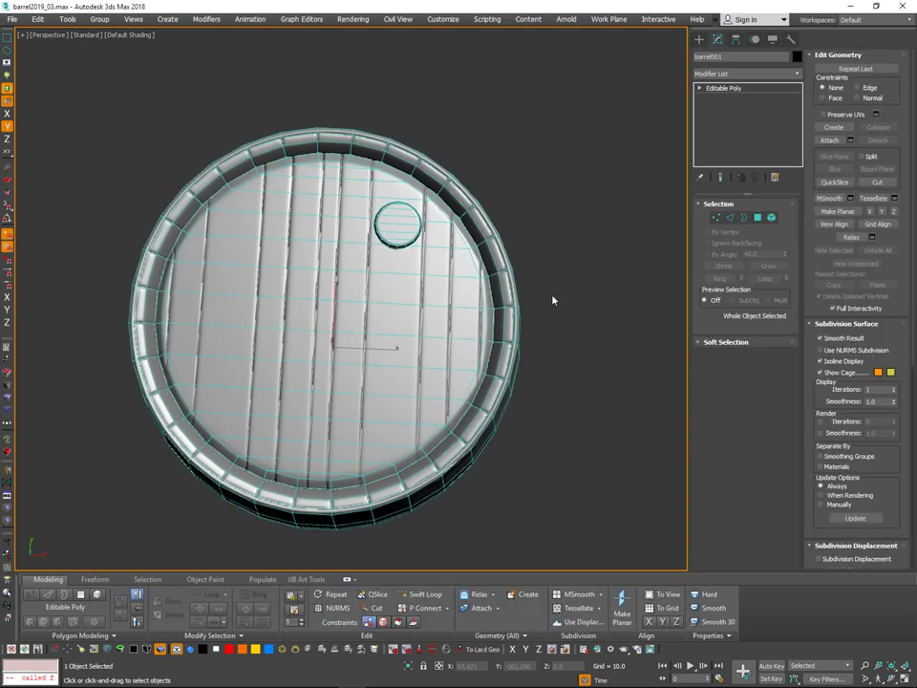
{"action": "mouse_move", "coordinate": [536, 306]}
{"action": "middle_mouse_down", "text": "alt"}
{"action": "mouse_move", "coordinate": [541, 313]}
{"action": "mouse_move", "coordinate": [538, 300]}
{"action": "mouse_move", "coordinate": [521, 293]}
{"action": "middle_mouse_up", "text": "alt"}
{"action": "scroll", "coordinate": [538, 308], "scroll_direction": "down", "scroll_amount": 3}
{"action": "middle_click_drag", "start_coordinate": [520, 293], "coordinate": [395, 336]}
{"action": "scroll", "coordinate": [381, 331], "scroll_direction": "down", "scroll_amount": 3}
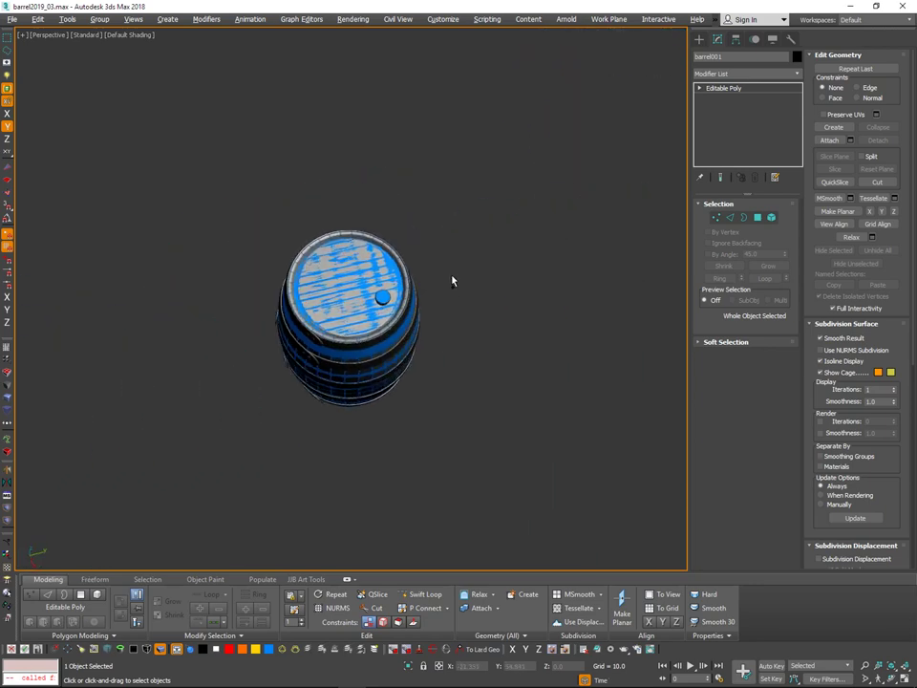
{"action": "scroll", "coordinate": [455, 280], "scroll_direction": "up", "scroll_amount": 3}
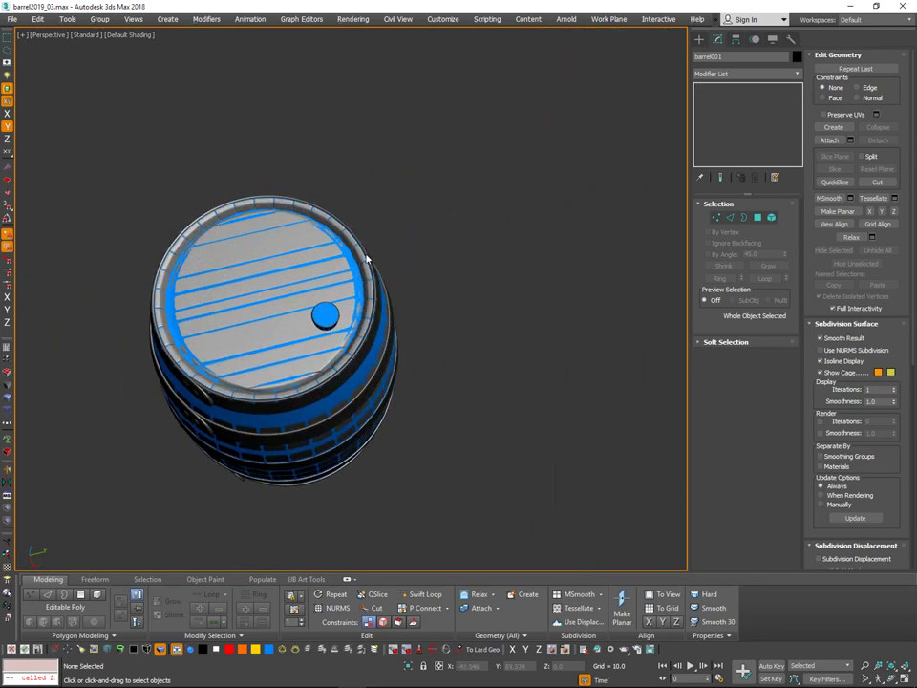
{"action": "left_click", "coordinate": [369, 256]}
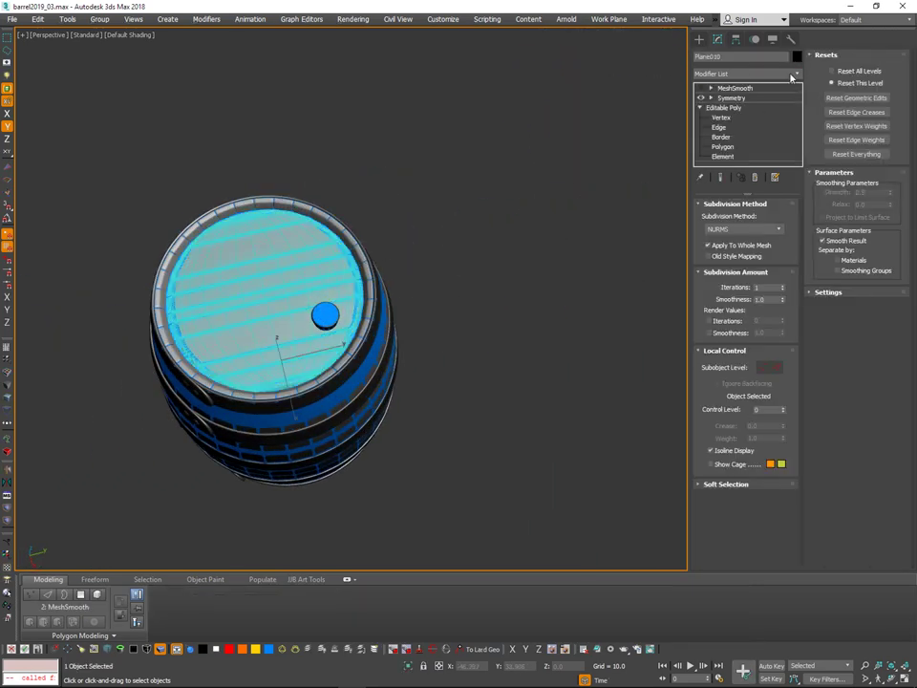
{"action": "left_click", "coordinate": [795, 76]}
{"action": "left_click_drag", "start_coordinate": [798, 106], "coordinate": [781, 413]}
{"action": "left_click", "coordinate": [731, 516]}
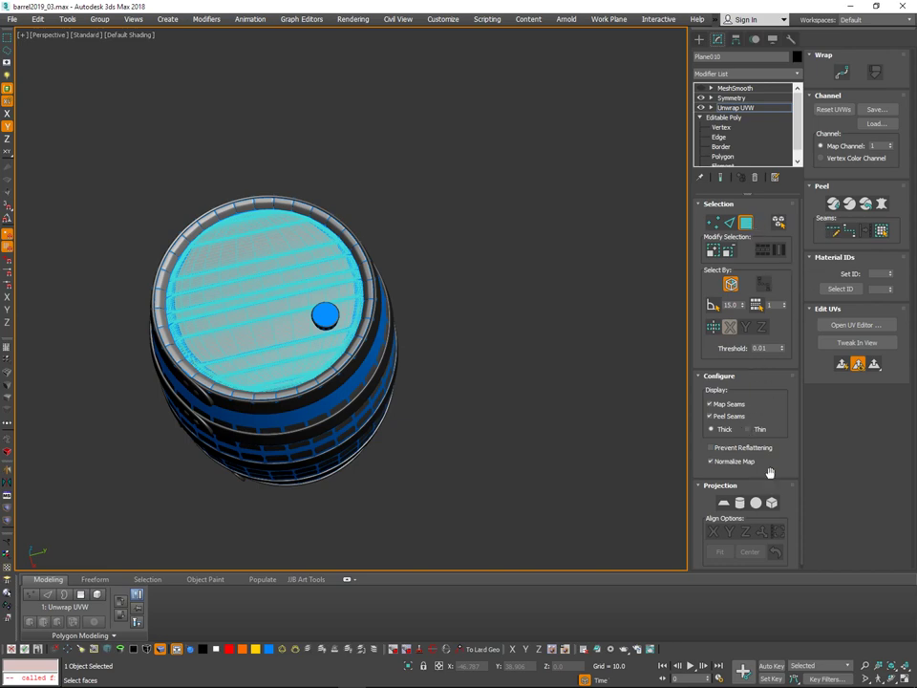
{"action": "left_click", "coordinate": [840, 324]}
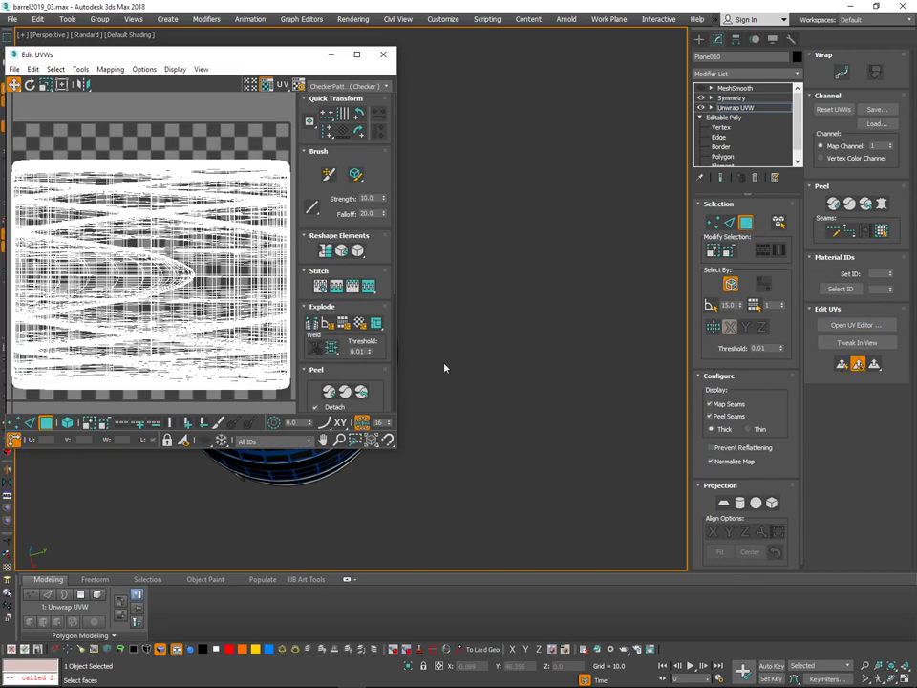
{"action": "left_click", "coordinate": [386, 56]}
{"action": "left_click", "coordinate": [754, 177]}
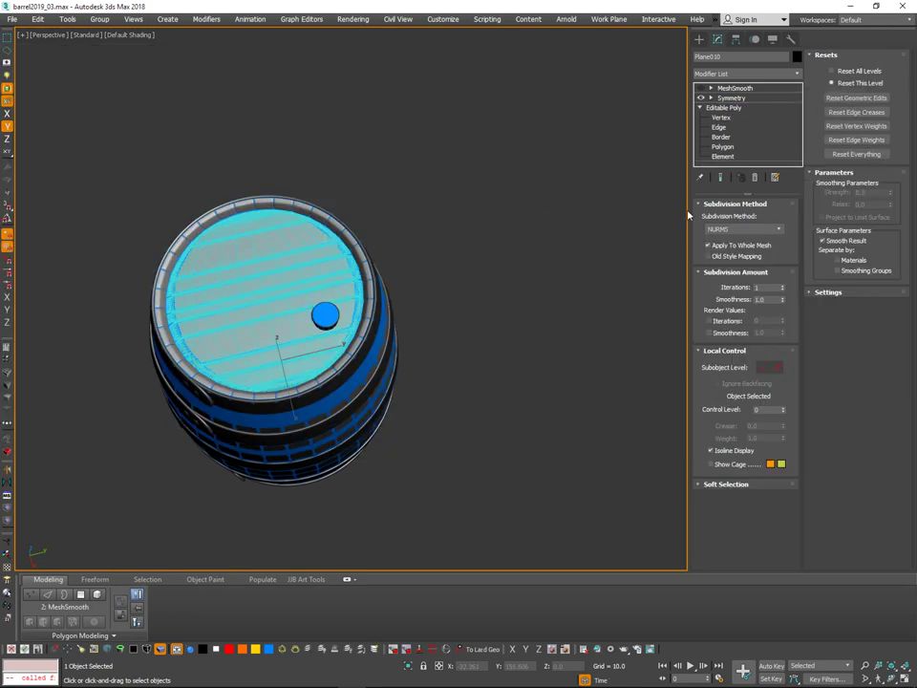
Add an Unwrap UVW modifier between Editable Poly and Projection on the low-poly barrel and open its UV editor.
{"action": "left_click", "coordinate": [432, 246]}
{"action": "left_click", "coordinate": [357, 294]}
{"action": "left_click", "coordinate": [436, 281]}
{"action": "left_click", "coordinate": [392, 288]}
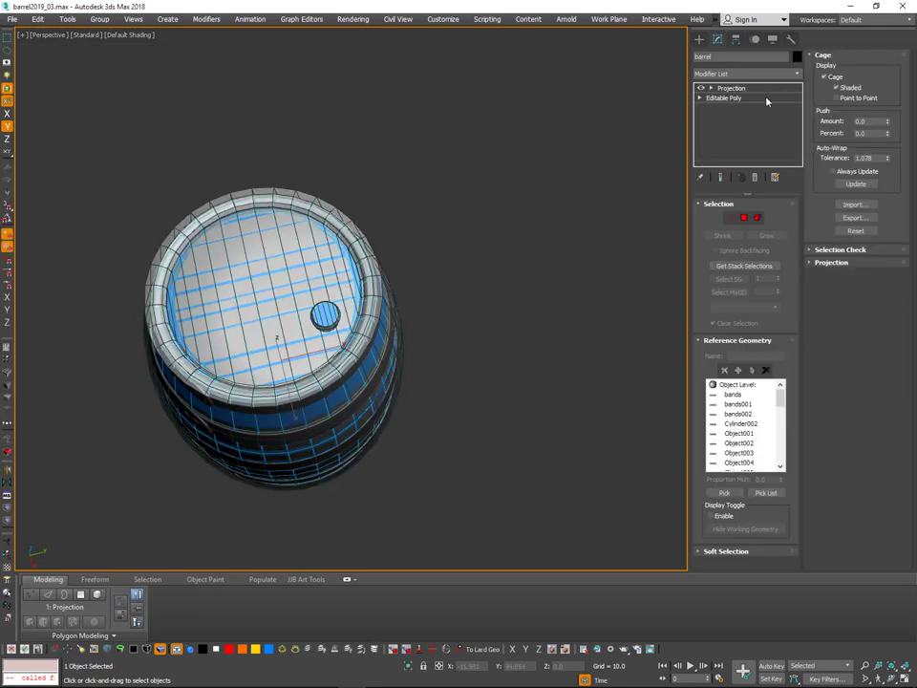
{"action": "left_click", "coordinate": [764, 98]}
{"action": "left_click", "coordinate": [797, 74]}
{"action": "scroll", "coordinate": [777, 272], "scroll_direction": "down", "scroll_amount": 10}
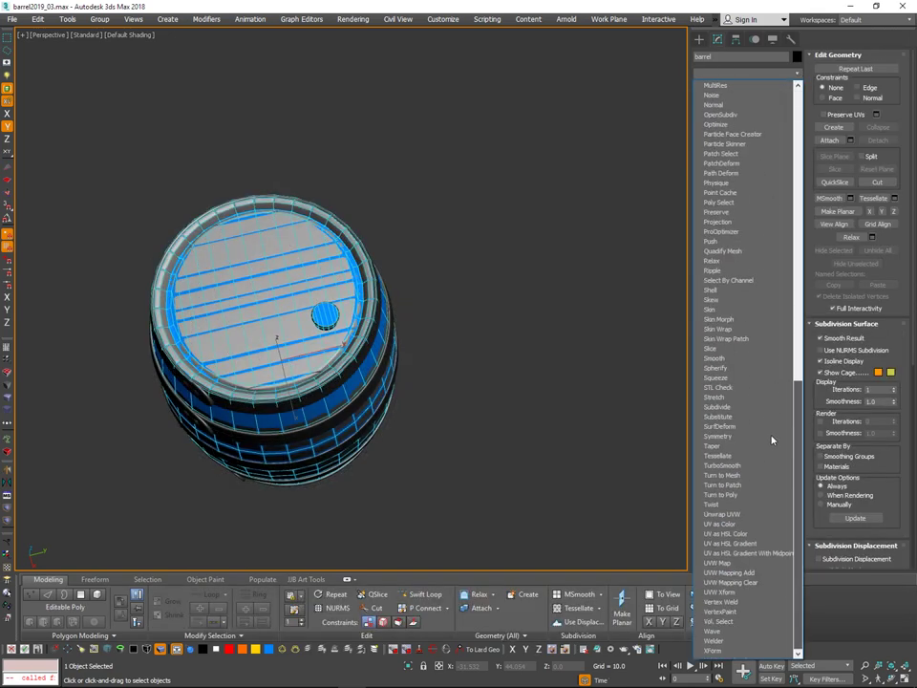
{"action": "left_click", "coordinate": [732, 514]}
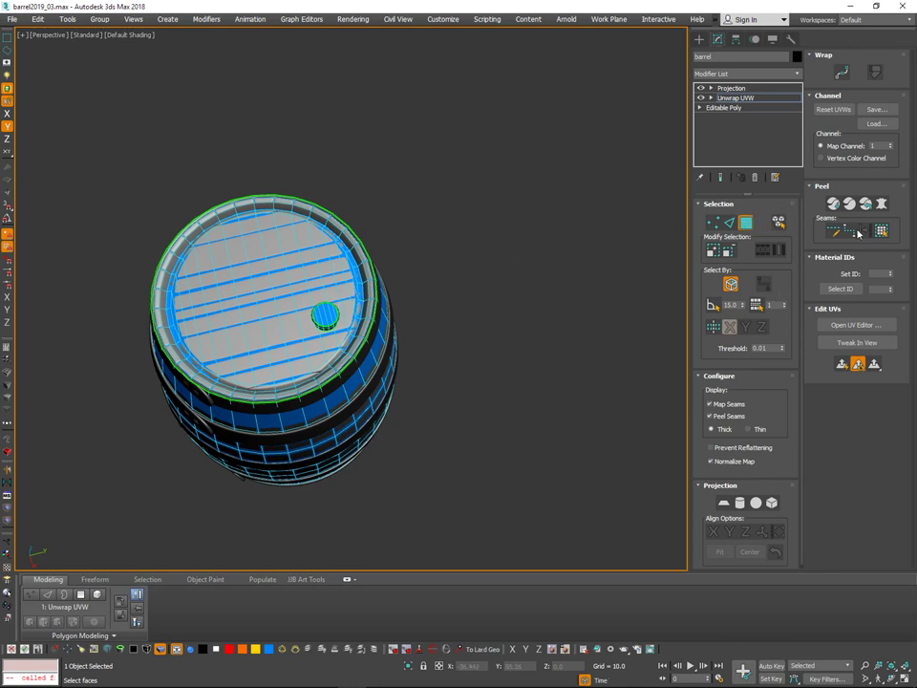
{"action": "left_click", "coordinate": [856, 324]}
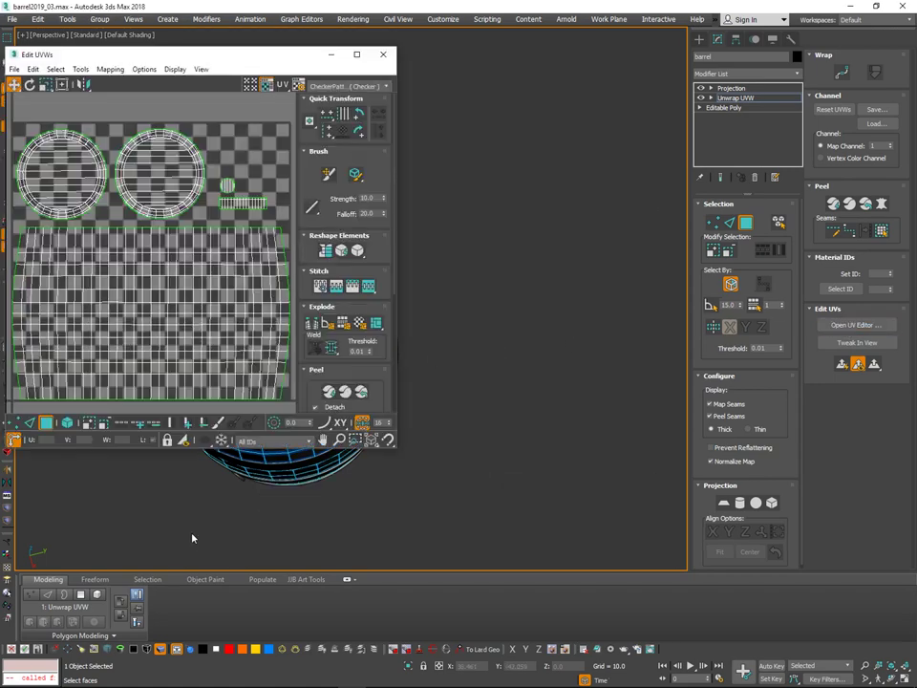
Select the whole second round lid shell in the UV layout using element selection.
{"action": "middle_click_drag", "start_coordinate": [178, 153], "coordinate": [201, 170]}
{"action": "scroll", "coordinate": [201, 170], "scroll_direction": "up", "scroll_amount": 3}
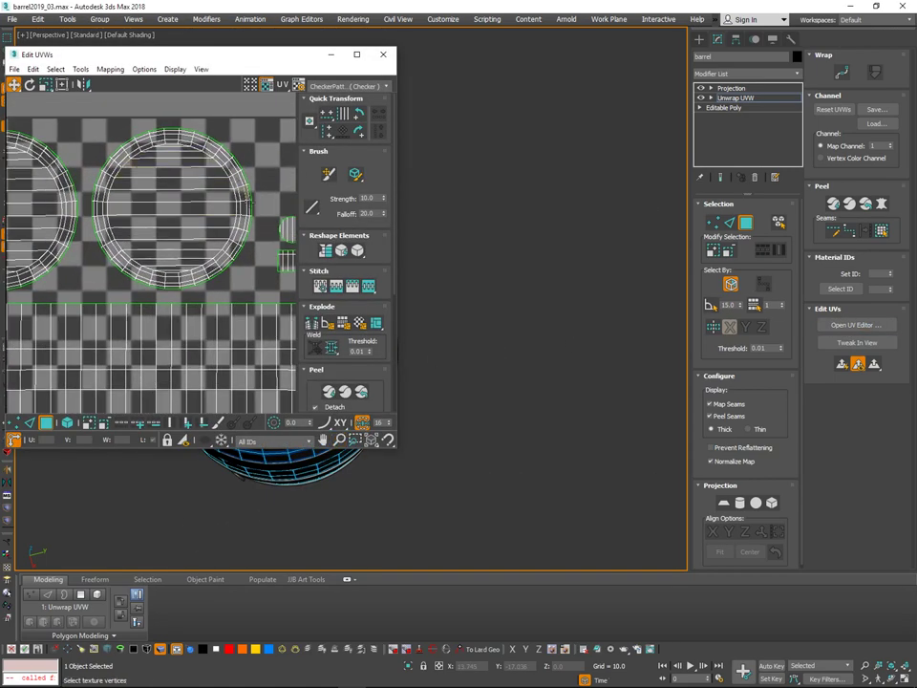
{"action": "middle_click_drag", "start_coordinate": [242, 206], "coordinate": [254, 219]}
{"action": "scroll", "coordinate": [243, 198], "scroll_direction": "up", "scroll_amount": 3}
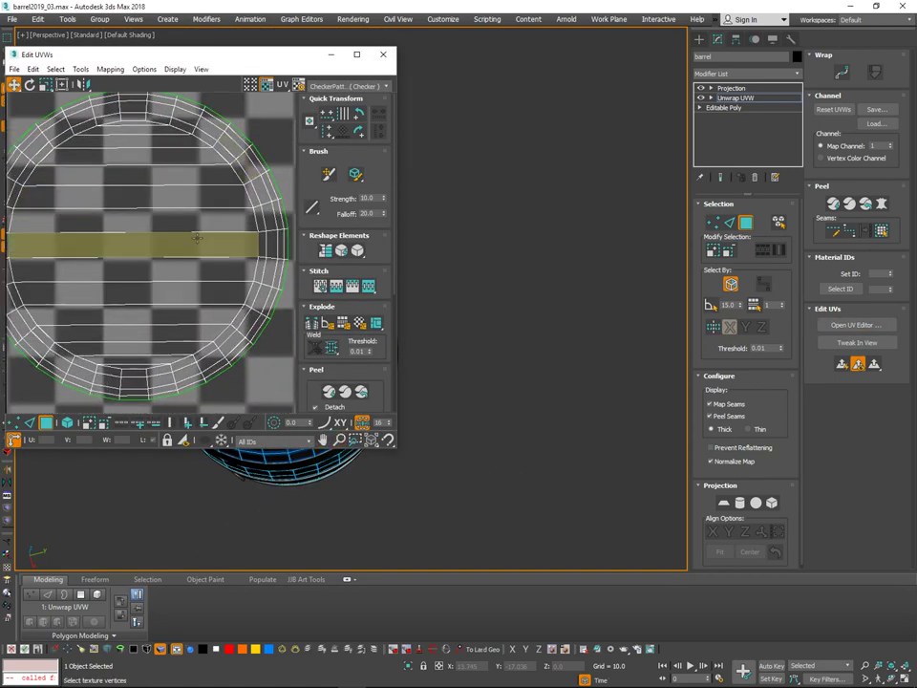
{"action": "middle_click_drag", "start_coordinate": [155, 250], "coordinate": [201, 254]}
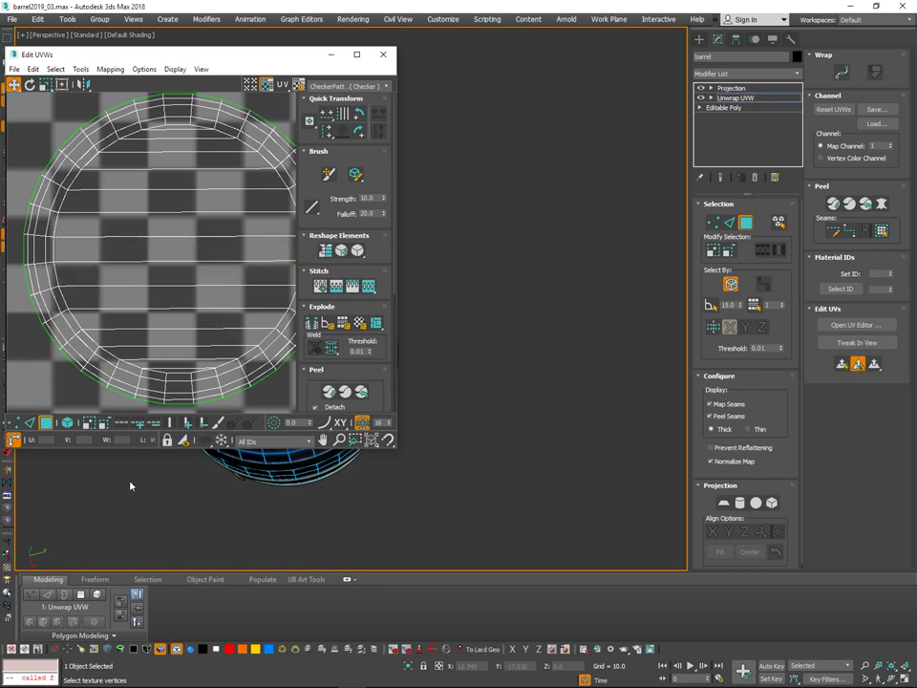
{"action": "middle_click_drag", "start_coordinate": [263, 192], "coordinate": [240, 213]}
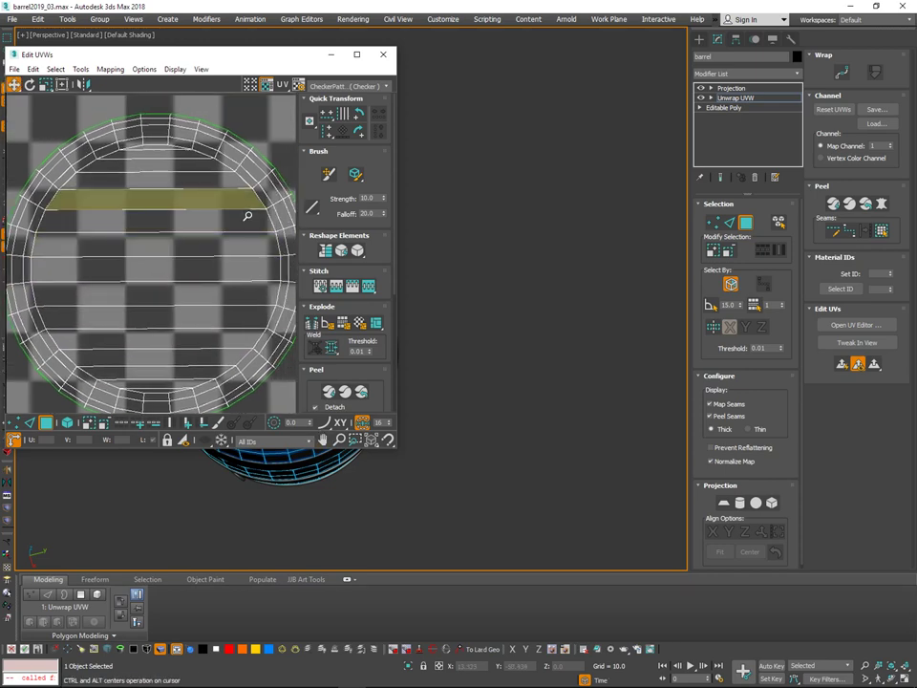
{"action": "scroll", "coordinate": [247, 211], "scroll_direction": "down", "scroll_amount": 1}
{"action": "left_click_drag", "start_coordinate": [276, 120], "coordinate": [168, 282]}
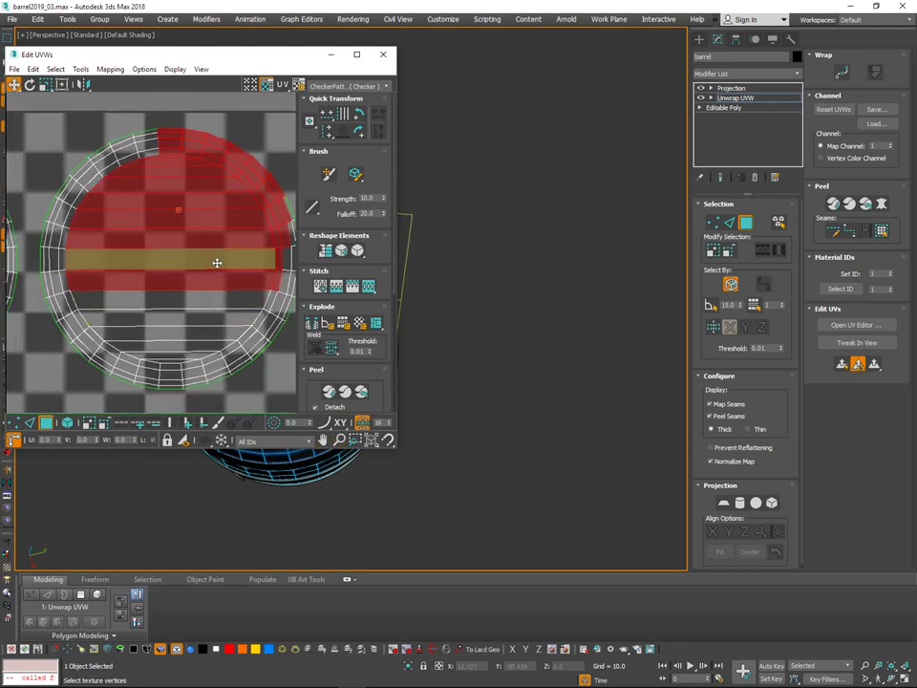
{"action": "key", "text": "5"}
{"action": "left_click", "coordinate": [257, 216]}
{"action": "scroll", "coordinate": [254, 212], "scroll_direction": "up", "scroll_amount": 2}
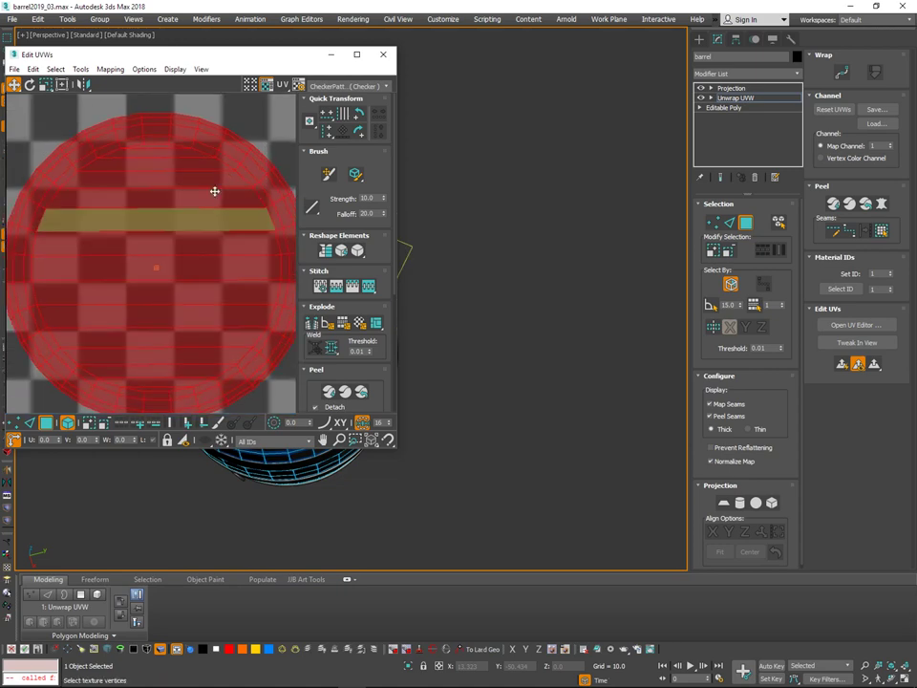
Rotate the selected lid shell slightly so its plank lines run level with the checker rows.
{"action": "left_click_drag", "start_coordinate": [124, 59], "coordinate": [165, 62]}
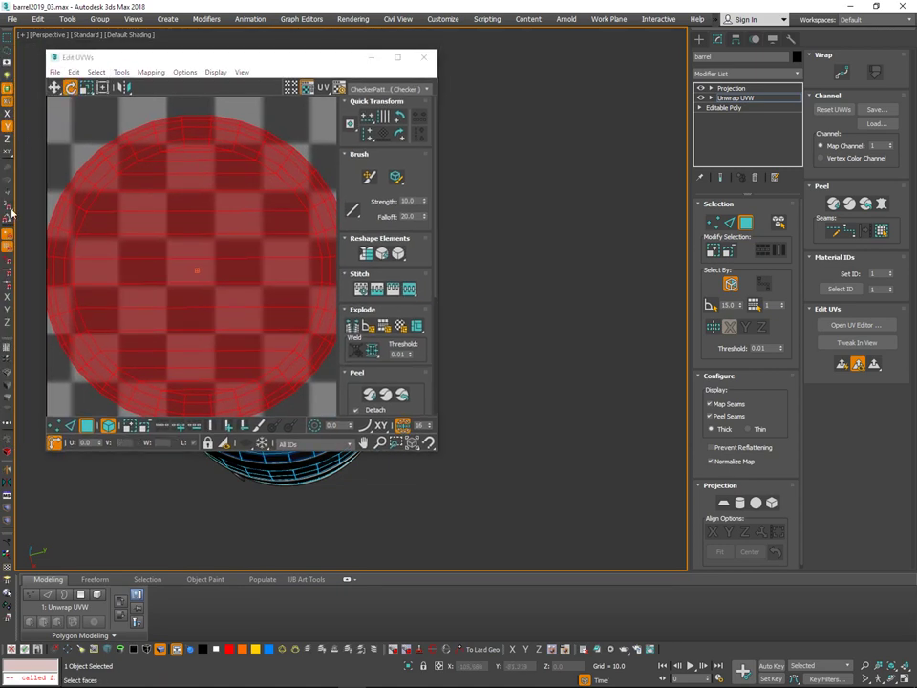
{"action": "mouse_move", "coordinate": [299, 161]}
{"action": "left_mouse_down"}
{"action": "mouse_move", "coordinate": [303, 175]}
{"action": "mouse_move", "coordinate": [303, 158]}
{"action": "left_mouse_up"}
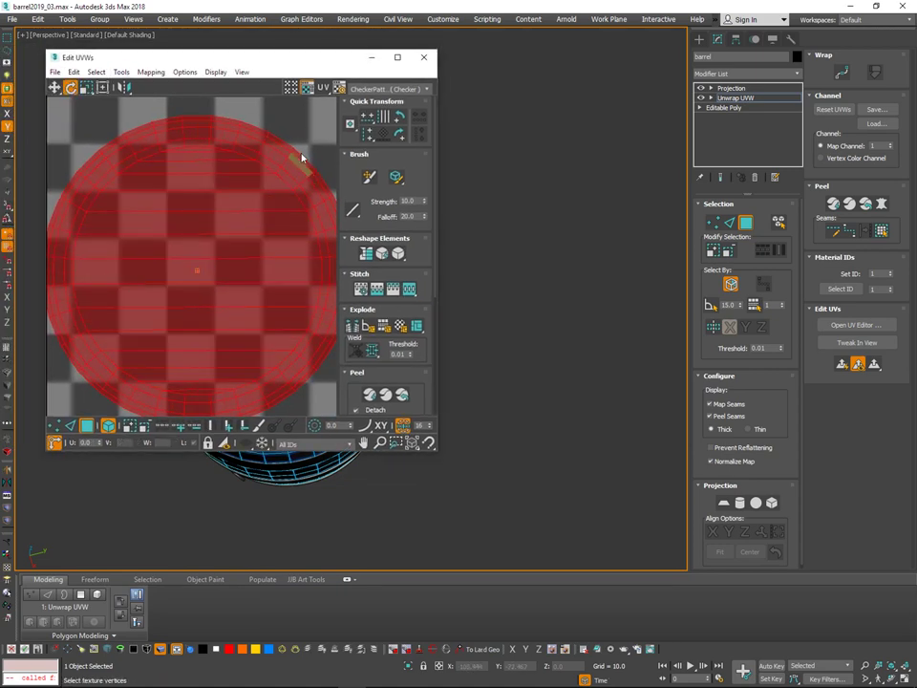
{"action": "scroll", "coordinate": [306, 167], "scroll_direction": "up", "scroll_amount": 1}
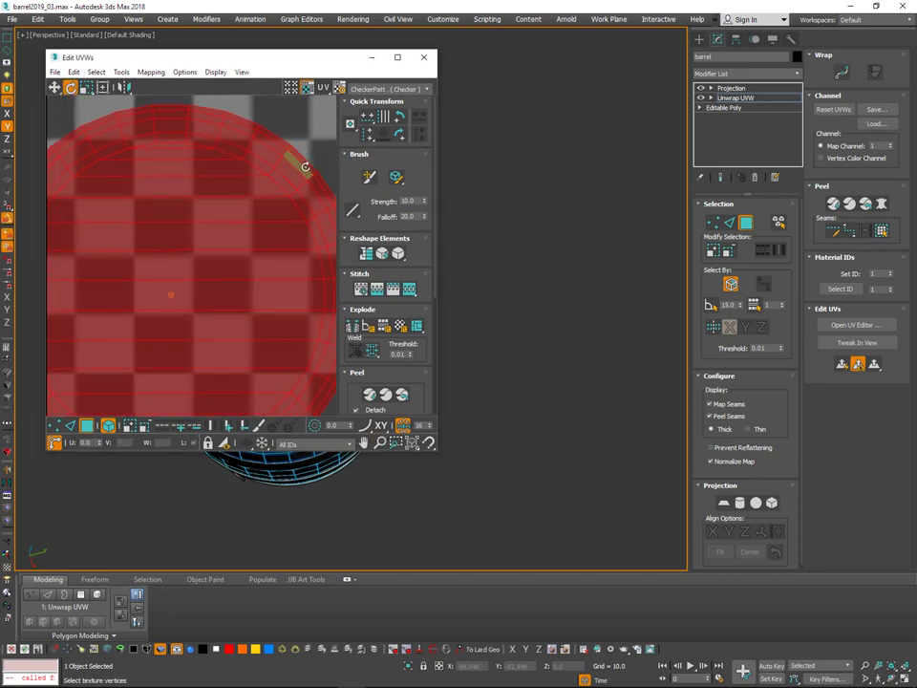
{"action": "left_click_drag", "start_coordinate": [306, 166], "coordinate": [309, 165]}
{"action": "left_click_drag", "start_coordinate": [309, 164], "coordinate": [310, 162]}
{"action": "scroll", "coordinate": [298, 178], "scroll_direction": "down", "scroll_amount": 1}
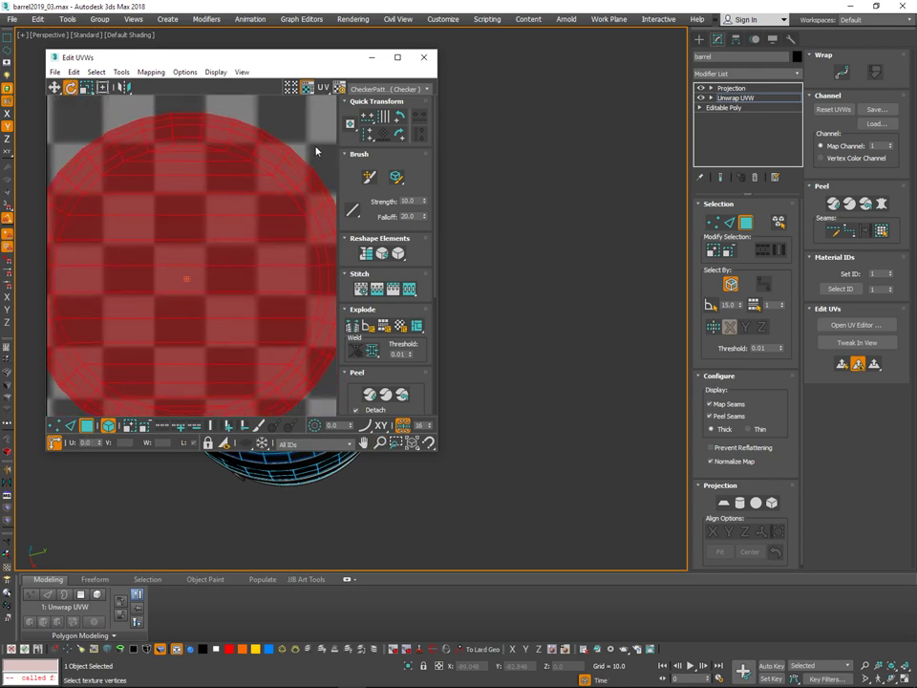
Fine-tune the same lid shell's rotation by about -0.04 degrees and deselect it.
{"action": "middle_click_drag", "start_coordinate": [316, 147], "coordinate": [309, 138]}
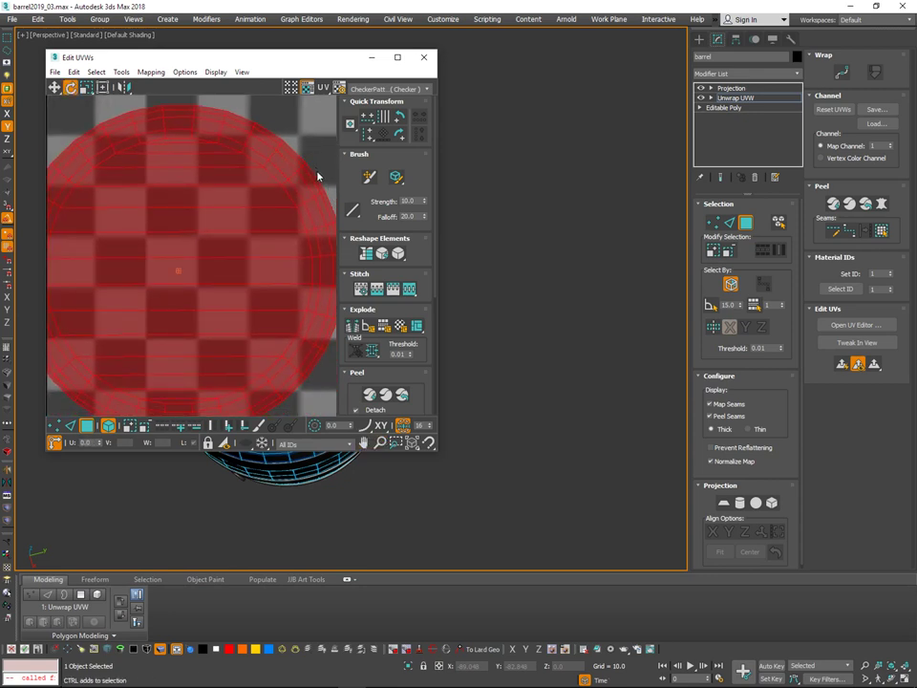
{"action": "scroll", "coordinate": [316, 174], "scroll_direction": "up", "scroll_amount": 2}
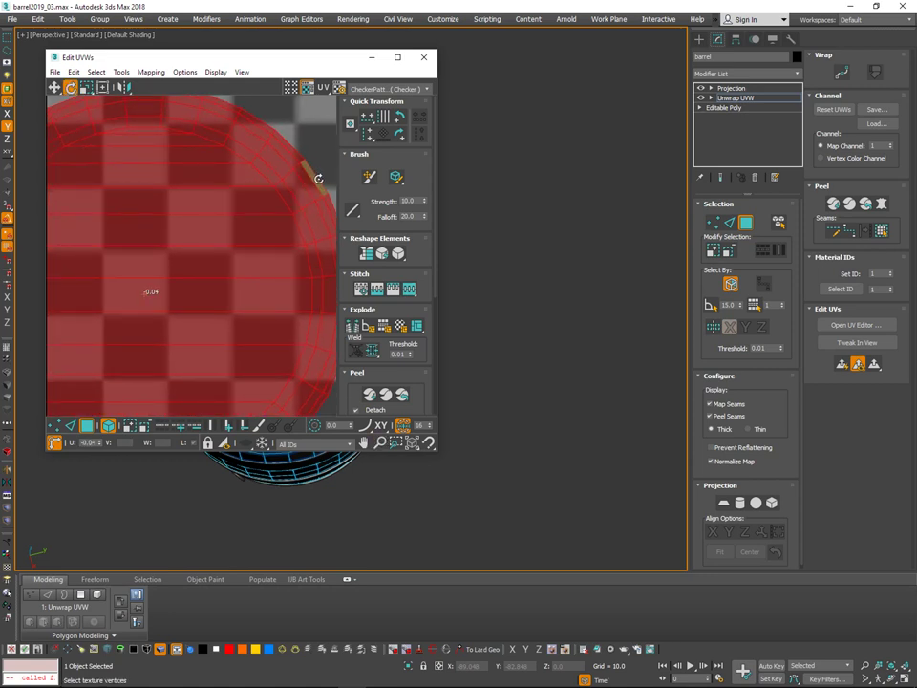
{"action": "middle_click_drag", "start_coordinate": [320, 182], "coordinate": [355, 160]}
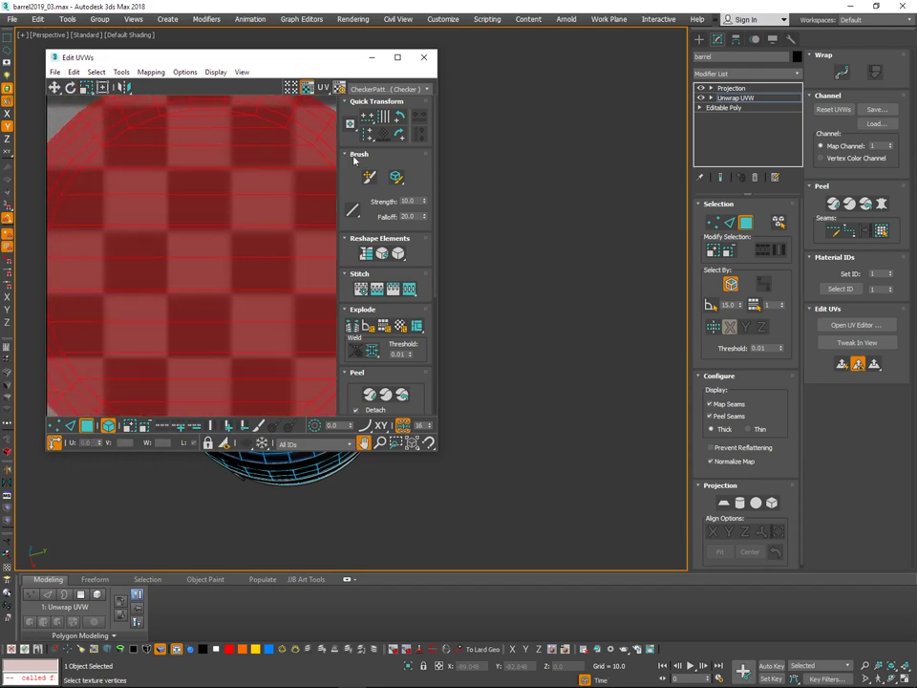
{"action": "middle_click_drag", "start_coordinate": [286, 184], "coordinate": [299, 181]}
{"action": "scroll", "coordinate": [302, 186], "scroll_direction": "down", "scroll_amount": 5}
{"action": "left_click", "coordinate": [334, 127]}
{"action": "middle_click_drag", "start_coordinate": [313, 134], "coordinate": [280, 144]}
{"action": "scroll", "coordinate": [294, 138], "scroll_direction": "up", "scroll_amount": 3}
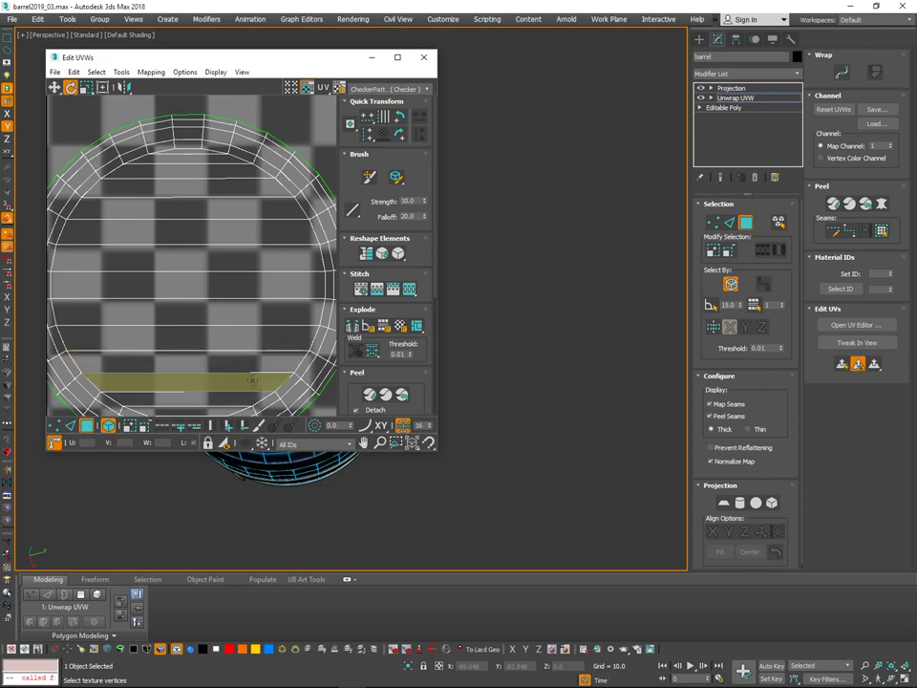
Select the other round lid shell, whose plank lines are slightly tilted, and rotate it a little towards horizontal.
{"action": "middle_click_drag", "start_coordinate": [285, 229], "coordinate": [287, 141]}
{"action": "scroll", "coordinate": [280, 333], "scroll_direction": "up", "scroll_amount": 1}
{"action": "middle_click_drag", "start_coordinate": [292, 300], "coordinate": [280, 373]}
{"action": "scroll", "coordinate": [281, 340], "scroll_direction": "down", "scroll_amount": 1}
{"action": "scroll", "coordinate": [280, 371], "scroll_direction": "down", "scroll_amount": 1}
{"action": "middle_click_drag", "start_coordinate": [271, 320], "coordinate": [238, 260]}
{"action": "scroll", "coordinate": [229, 279], "scroll_direction": "up", "scroll_amount": 1}
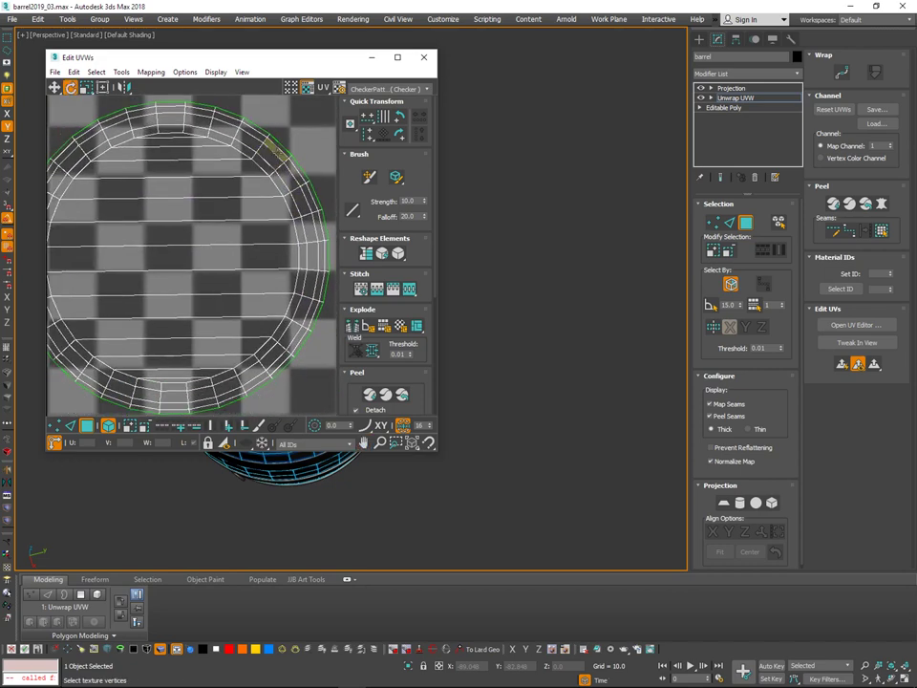
{"action": "left_click_drag", "start_coordinate": [277, 150], "coordinate": [280, 151]}
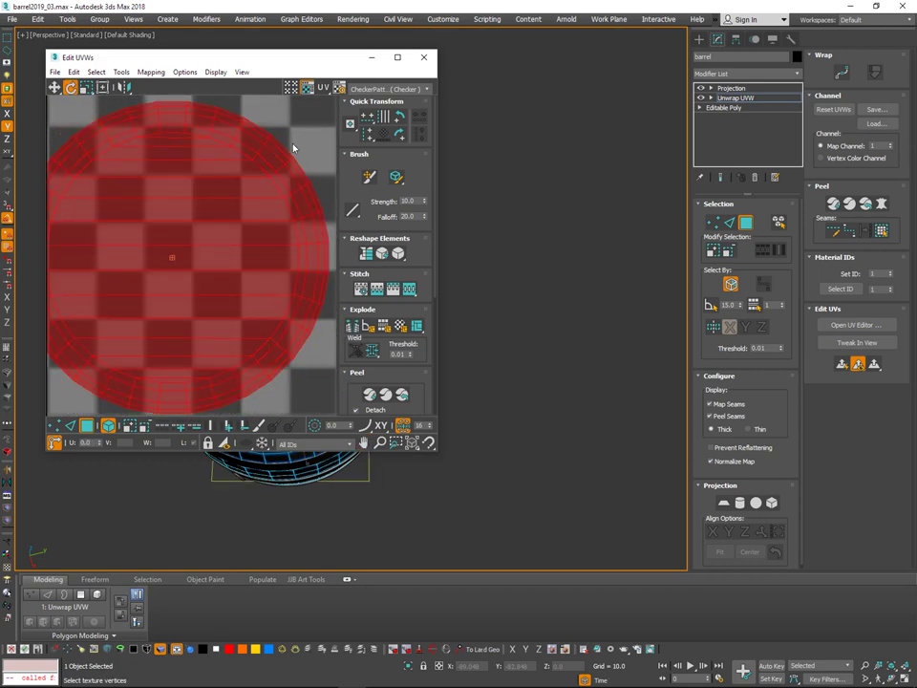
{"action": "left_click", "coordinate": [300, 122]}
Level the other lid shell's plank lines further, rotating it in small amounts of up to about 0.41 degrees.
{"action": "scroll", "coordinate": [266, 153], "scroll_direction": "up", "scroll_amount": 1}
{"action": "mouse_move", "coordinate": [267, 151]}
{"action": "middle_mouse_down"}
{"action": "mouse_move", "coordinate": [293, 145]}
{"action": "mouse_move", "coordinate": [260, 146]}
{"action": "middle_mouse_up"}
{"action": "scroll", "coordinate": [260, 146], "scroll_direction": "up", "scroll_amount": 1}
{"action": "left_click_drag", "start_coordinate": [297, 161], "coordinate": [300, 159]}
{"action": "mouse_move", "coordinate": [275, 161]}
{"action": "middle_mouse_down"}
{"action": "mouse_move", "coordinate": [305, 161]}
{"action": "mouse_move", "coordinate": [282, 162]}
{"action": "middle_mouse_up"}
{"action": "scroll", "coordinate": [275, 191], "scroll_direction": "down", "scroll_amount": 2}
{"action": "scroll", "coordinate": [281, 160], "scroll_direction": "up", "scroll_amount": 1}
{"action": "left_click_drag", "start_coordinate": [291, 142], "coordinate": [291, 141]}
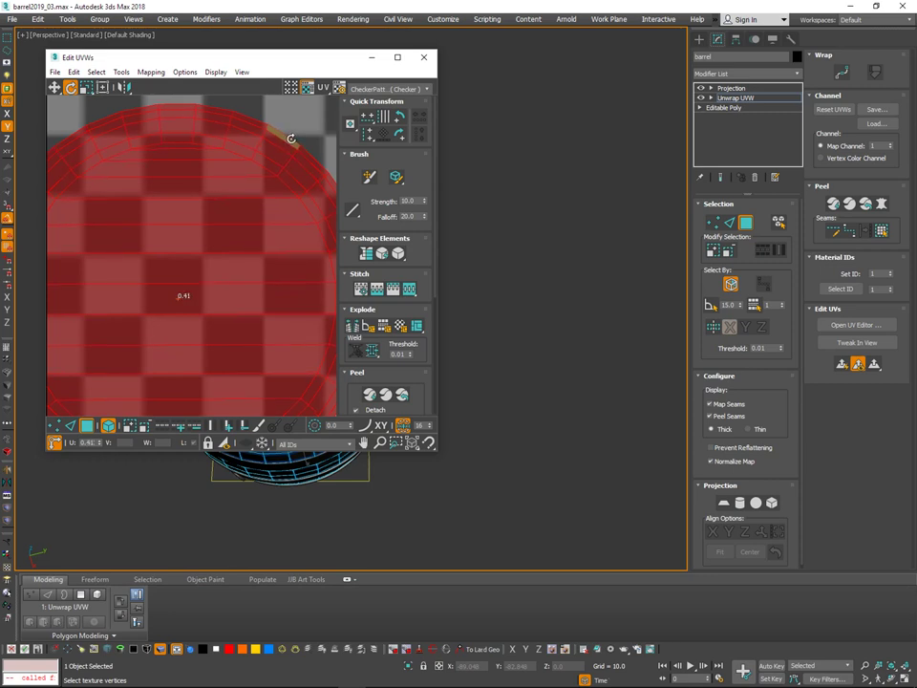
{"action": "left_click_drag", "start_coordinate": [292, 139], "coordinate": [288, 138]}
Refine the other lid shell's angle against the checker rows with tiny rotations, finishing with about 0.02 degrees.
{"action": "scroll", "coordinate": [284, 149], "scroll_direction": "up", "scroll_amount": 1}
{"action": "scroll", "coordinate": [286, 143], "scroll_direction": "down", "scroll_amount": 2}
{"action": "scroll", "coordinate": [286, 155], "scroll_direction": "up", "scroll_amount": 1}
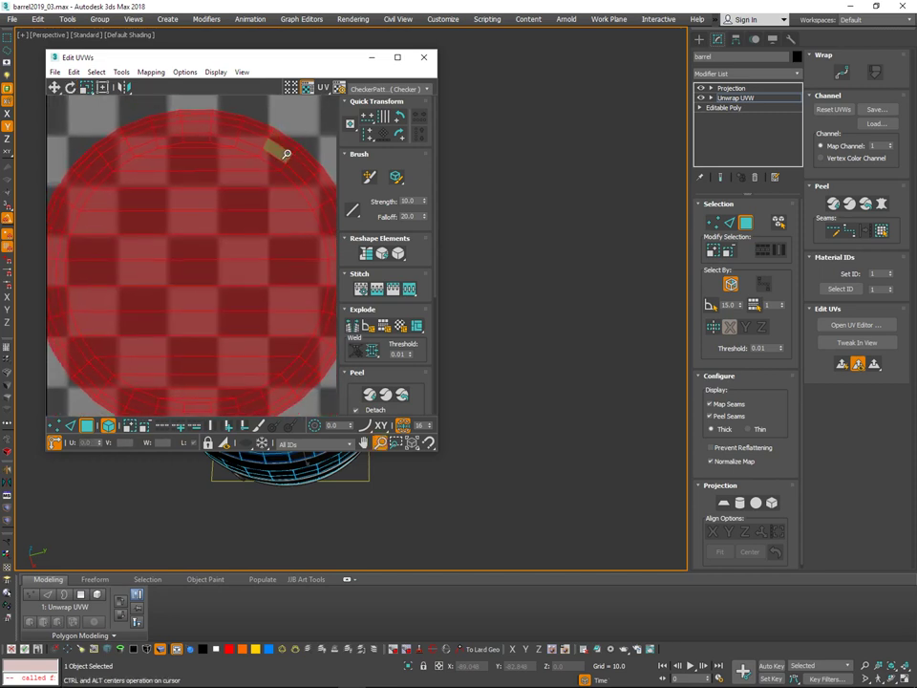
{"action": "left_click_drag", "start_coordinate": [293, 144], "coordinate": [299, 147]}
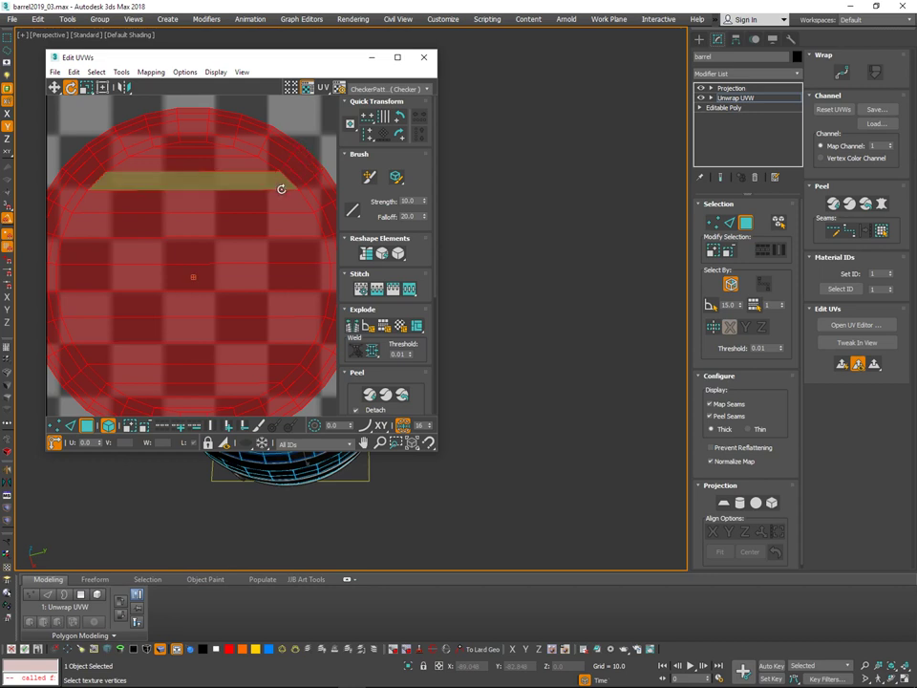
{"action": "scroll", "coordinate": [281, 185], "scroll_direction": "up", "scroll_amount": 2}
{"action": "middle_click_drag", "start_coordinate": [278, 227], "coordinate": [299, 184]}
{"action": "scroll", "coordinate": [300, 158], "scroll_direction": "up", "scroll_amount": 1}
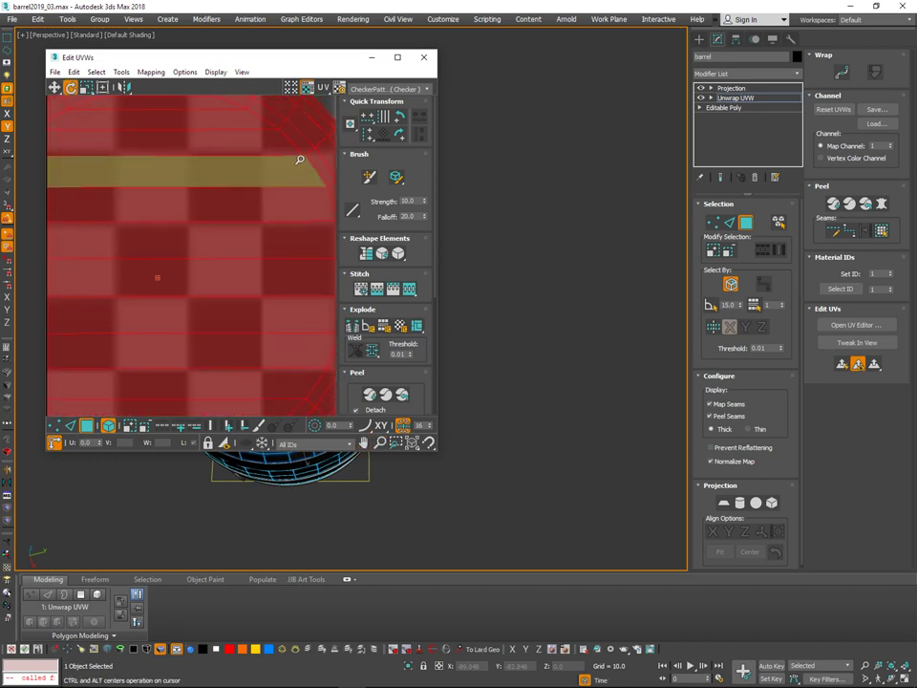
{"action": "scroll", "coordinate": [299, 158], "scroll_direction": "up", "scroll_amount": 1}
{"action": "left_click_drag", "start_coordinate": [140, 291], "coordinate": [141, 289]}
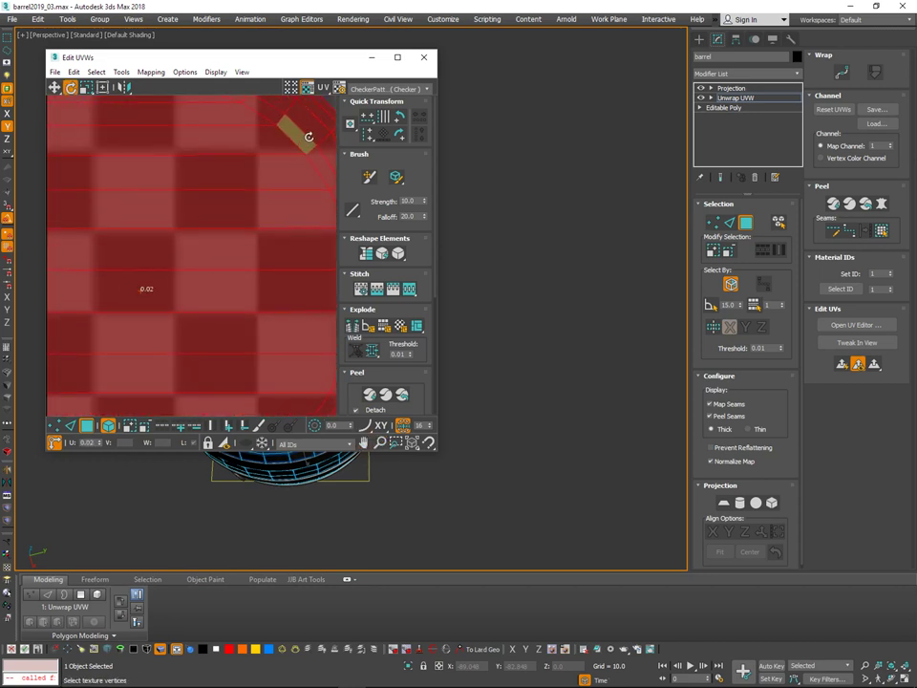
Maximize the UV editor, rotate the selected lid shell by about -0.12 degrees and deselect it.
{"action": "left_click", "coordinate": [398, 59]}
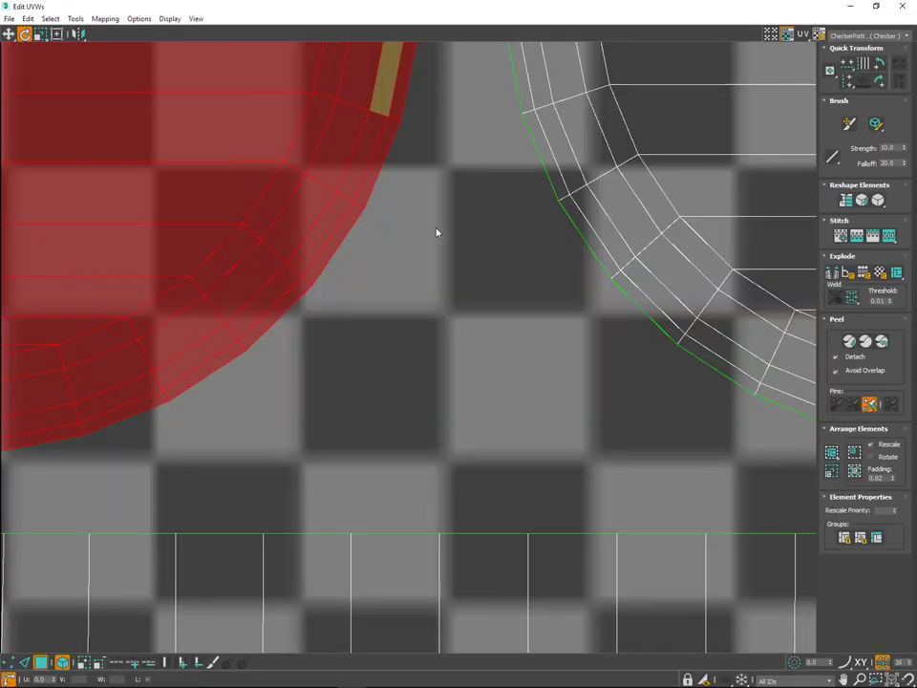
{"action": "middle_click_drag", "start_coordinate": [409, 242], "coordinate": [592, 359]}
{"action": "middle_click_drag", "start_coordinate": [491, 381], "coordinate": [529, 437]}
{"action": "scroll", "coordinate": [567, 438], "scroll_direction": "down", "scroll_amount": 2}
{"action": "left_click_drag", "start_coordinate": [517, 415], "coordinate": [732, 590]}
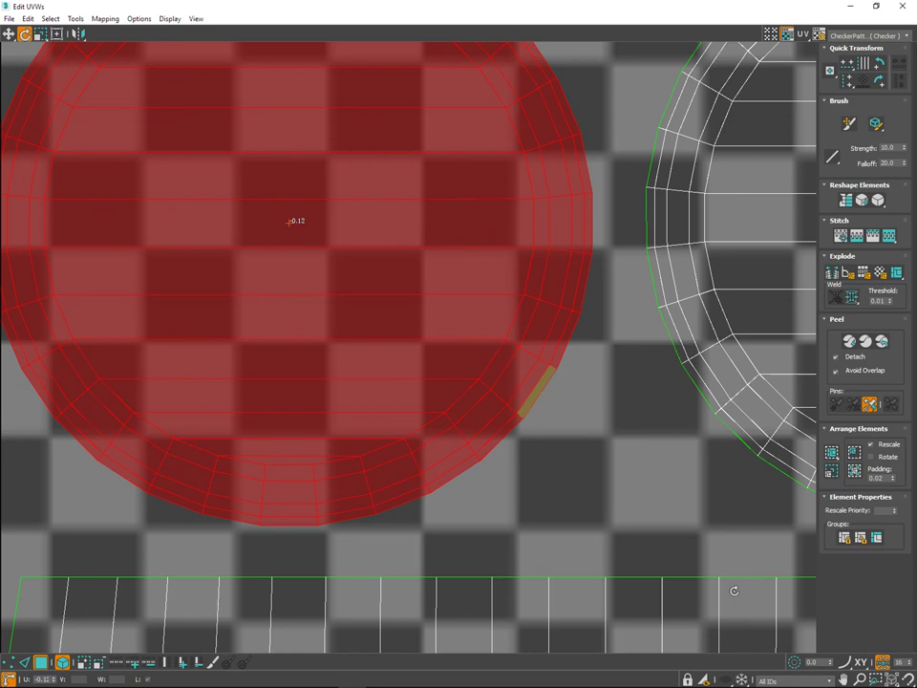
{"action": "left_click_drag", "start_coordinate": [734, 590], "coordinate": [734, 590]}
{"action": "scroll", "coordinate": [537, 411], "scroll_direction": "down", "scroll_amount": 1}
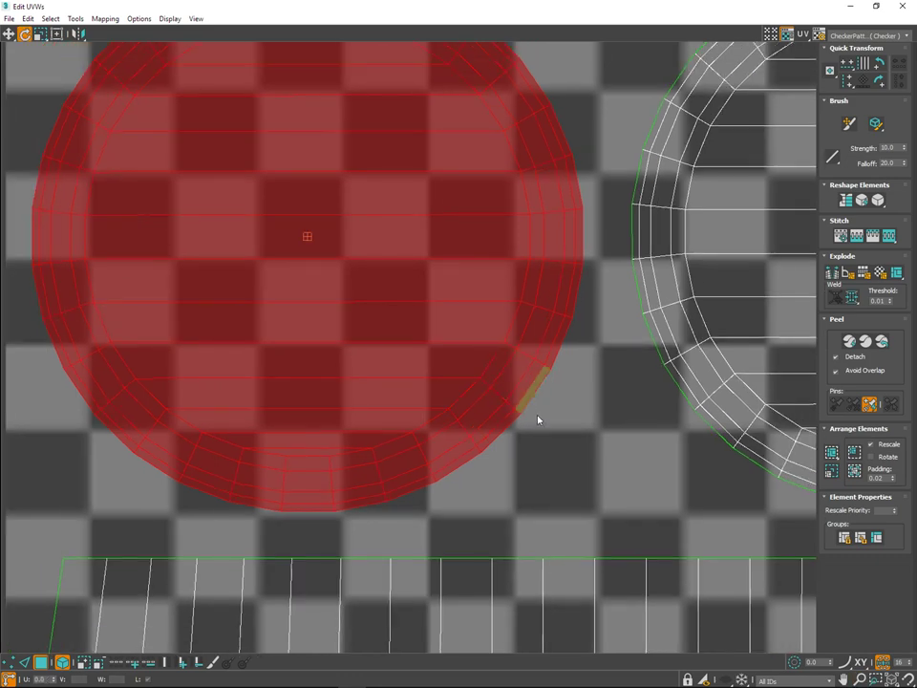
{"action": "left_click", "coordinate": [564, 420]}
Reselect the lid shell nearest the layout's edge and rotate it by about -0.09 degrees to straighten its planks.
{"action": "middle_click_drag", "start_coordinate": [592, 412], "coordinate": [307, 455]}
{"action": "scroll", "coordinate": [555, 452], "scroll_direction": "down", "scroll_amount": 3}
{"action": "scroll", "coordinate": [455, 542], "scroll_direction": "down", "scroll_amount": 4}
{"action": "middle_click_drag", "start_coordinate": [549, 445], "coordinate": [603, 530]}
{"action": "scroll", "coordinate": [480, 484], "scroll_direction": "up", "scroll_amount": 3}
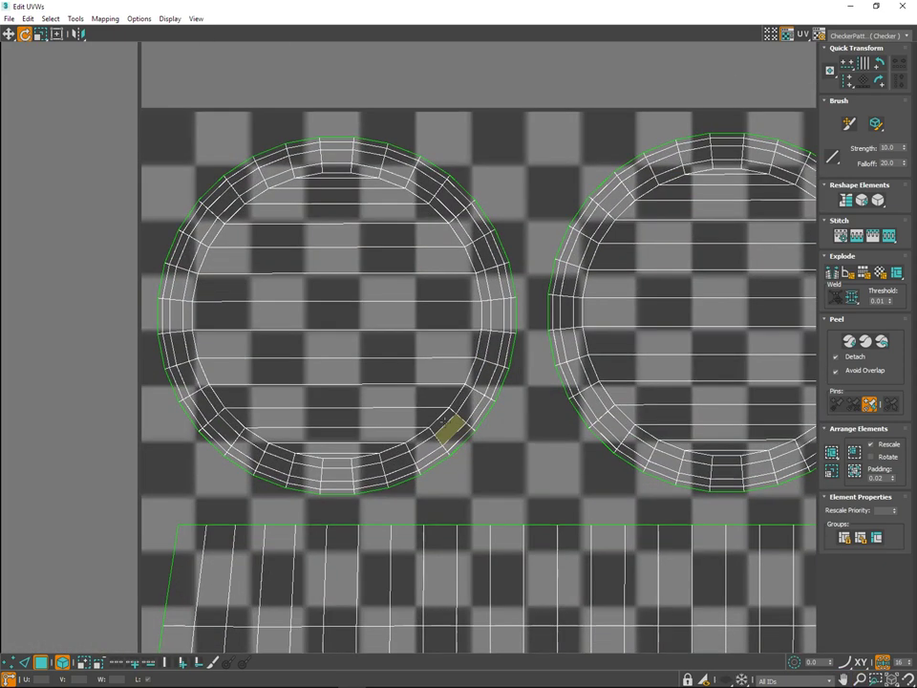
{"action": "scroll", "coordinate": [447, 431], "scroll_direction": "up", "scroll_amount": 2}
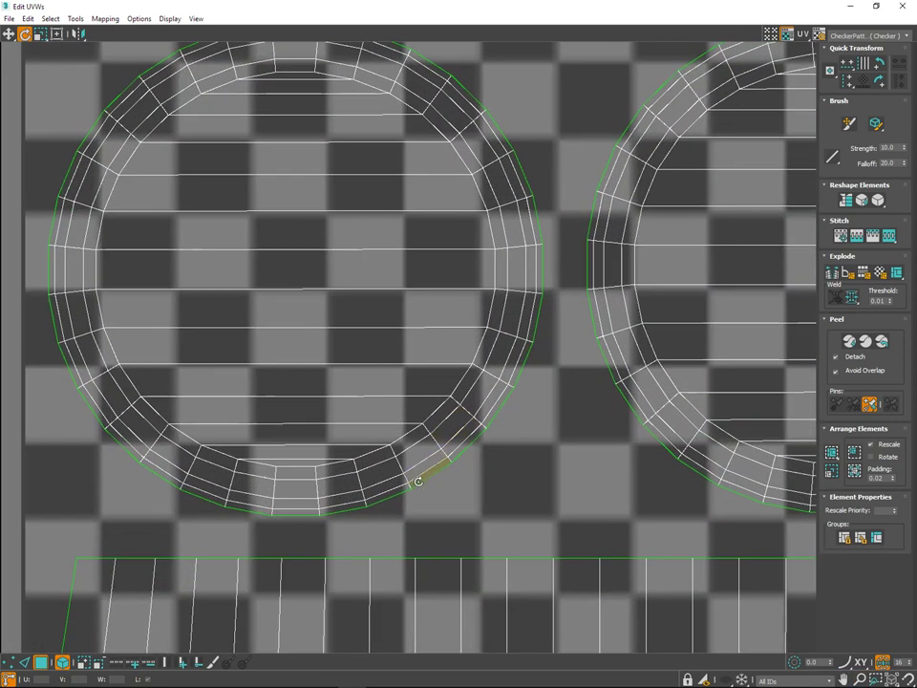
{"action": "left_click_drag", "start_coordinate": [418, 481], "coordinate": [517, 657]}
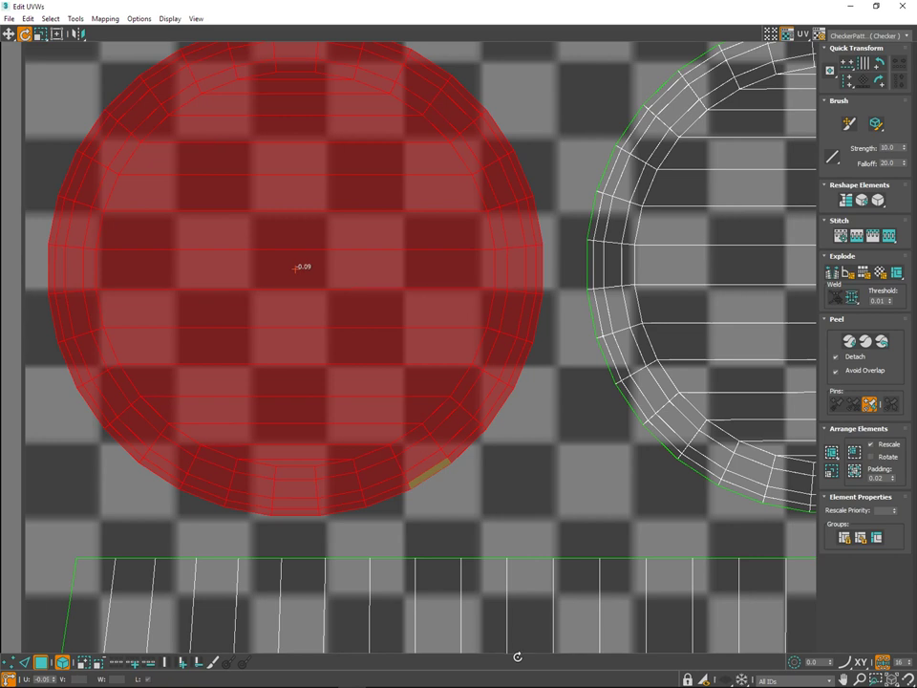
{"action": "left_click_drag", "start_coordinate": [518, 656], "coordinate": [518, 655]}
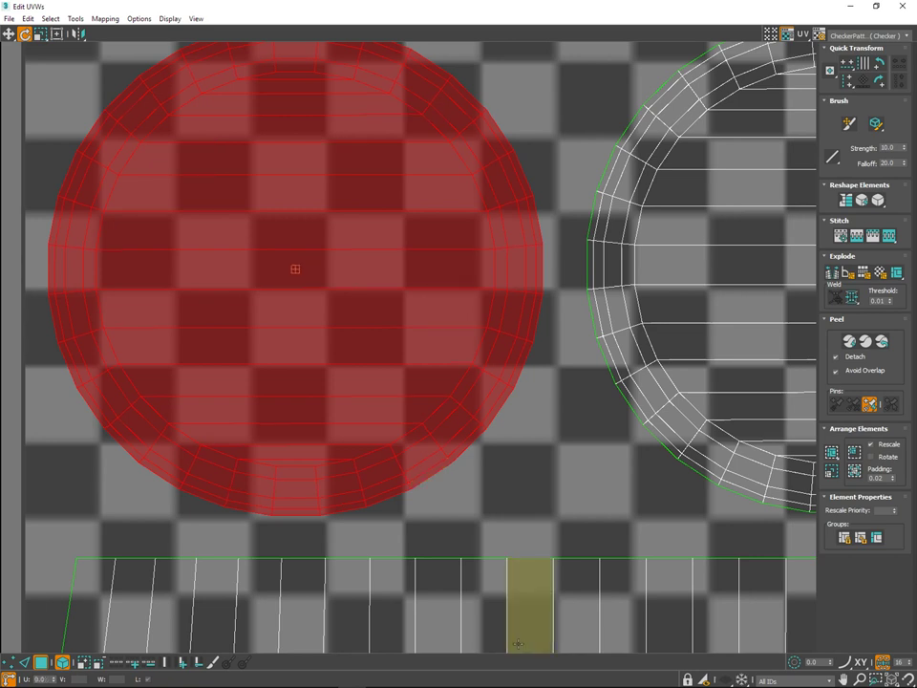
Correct the selected lid shell's rotation by about 0.04 degrees, make the last small adjustments and clear the selection.
{"action": "left_click_drag", "start_coordinate": [423, 477], "coordinate": [516, 646]}
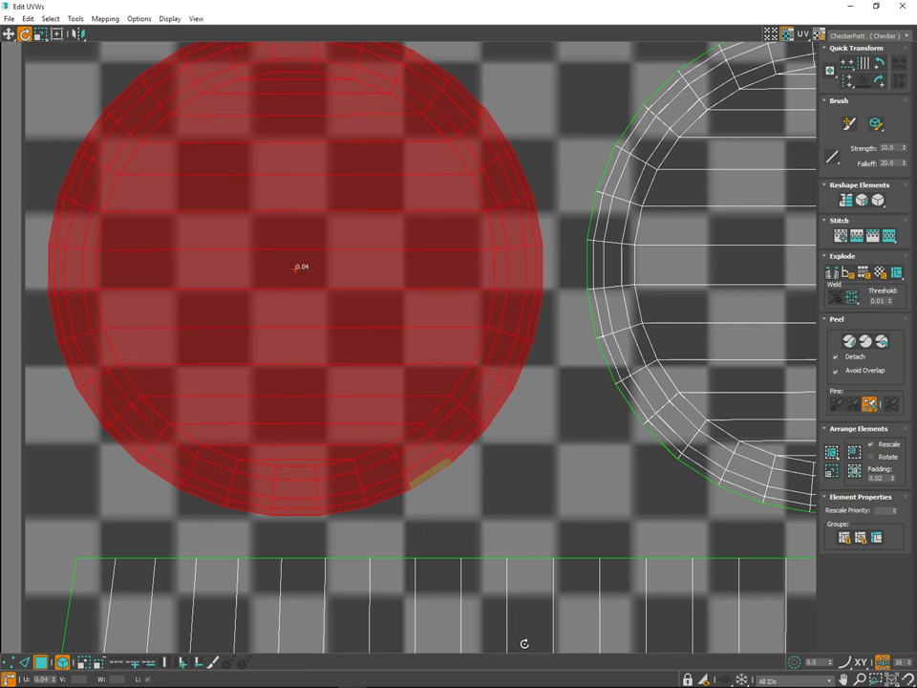
{"action": "left_click_drag", "start_coordinate": [524, 644], "coordinate": [524, 643]}
{"action": "left_click_drag", "start_coordinate": [539, 235], "coordinate": [541, 247]}
{"action": "left_click_drag", "start_coordinate": [541, 248], "coordinate": [545, 241]}
{"action": "left_click", "coordinate": [570, 453]}
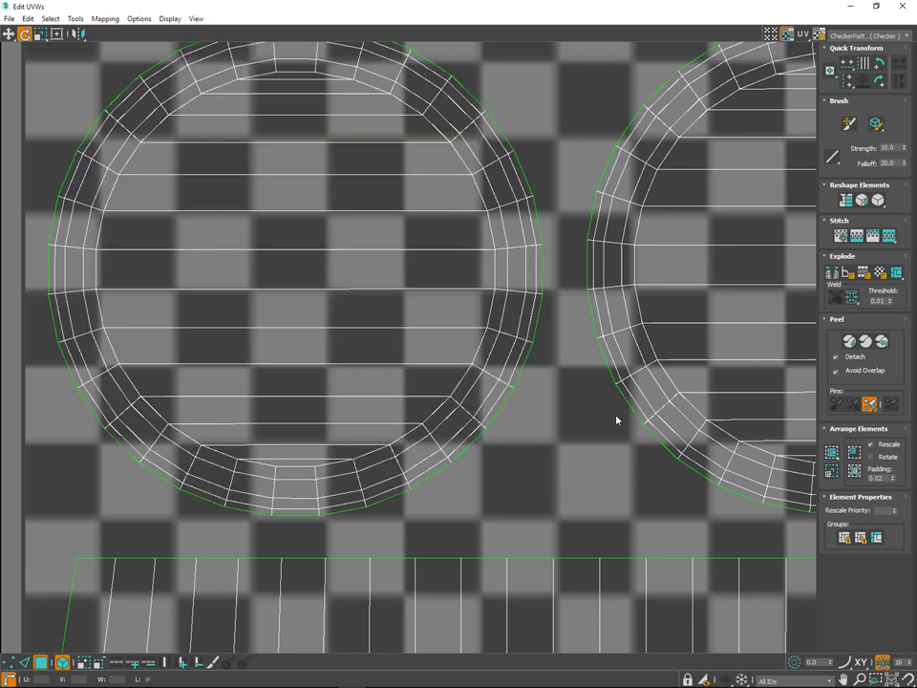
Check both lid shells in the layout, close the UV editor and return to the barrel's Projection modifier.
{"action": "middle_click_drag", "start_coordinate": [625, 477], "coordinate": [520, 507]}
{"action": "scroll", "coordinate": [521, 507], "scroll_direction": "down", "scroll_amount": 5}
{"action": "middle_click_drag", "start_coordinate": [542, 416], "coordinate": [538, 399]}
{"action": "scroll", "coordinate": [459, 312], "scroll_direction": "up", "scroll_amount": 2}
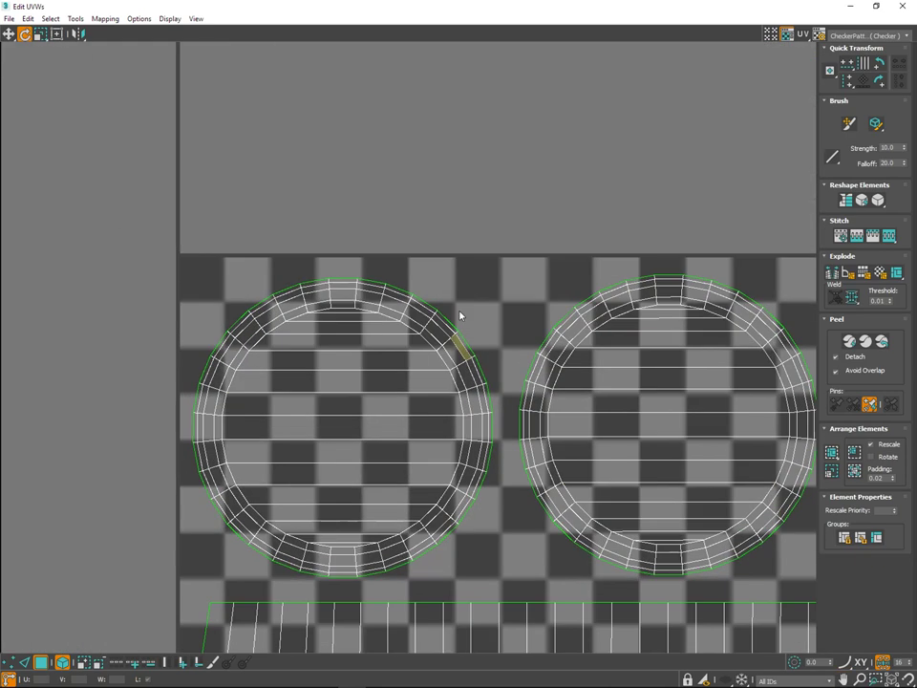
{"action": "middle_click_drag", "start_coordinate": [581, 286], "coordinate": [351, 227]}
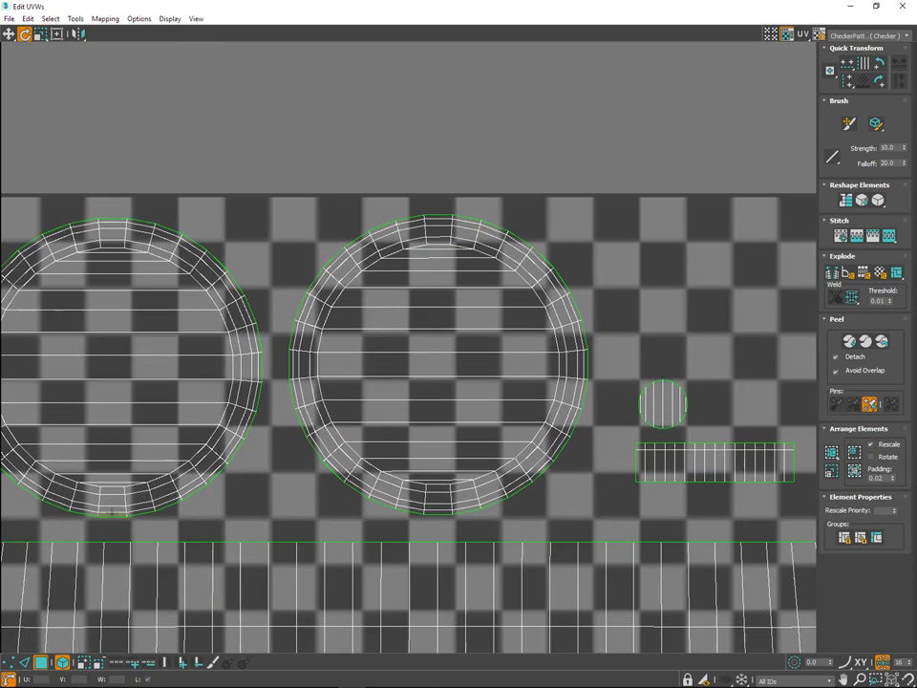
{"action": "left_click", "coordinate": [904, 6]}
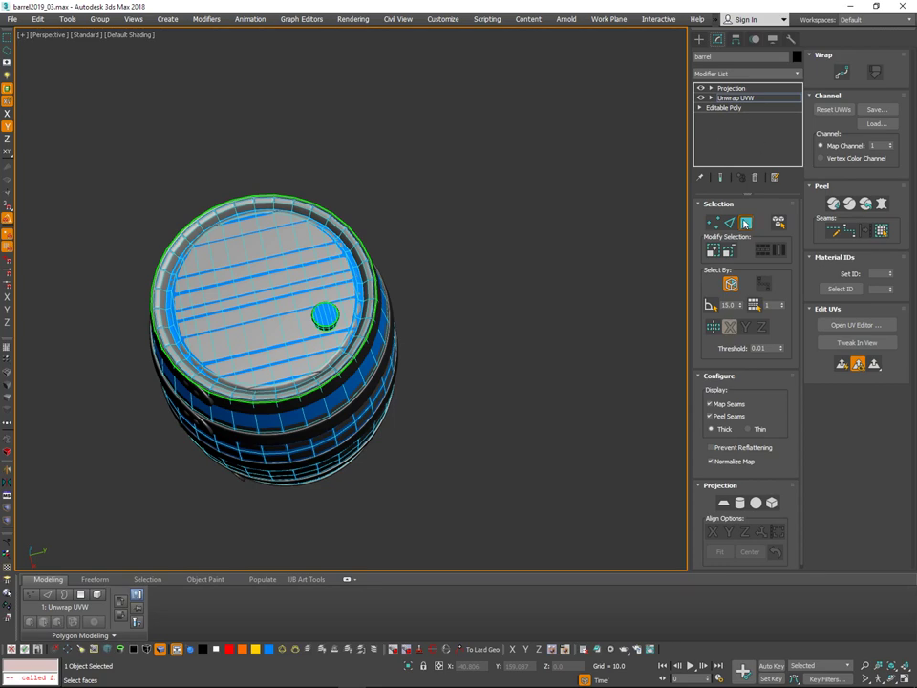
{"action": "left_click", "coordinate": [747, 224]}
{"action": "left_click", "coordinate": [749, 90]}
{"action": "middle_click_drag", "start_coordinate": [430, 420], "coordinate": [580, 343]}
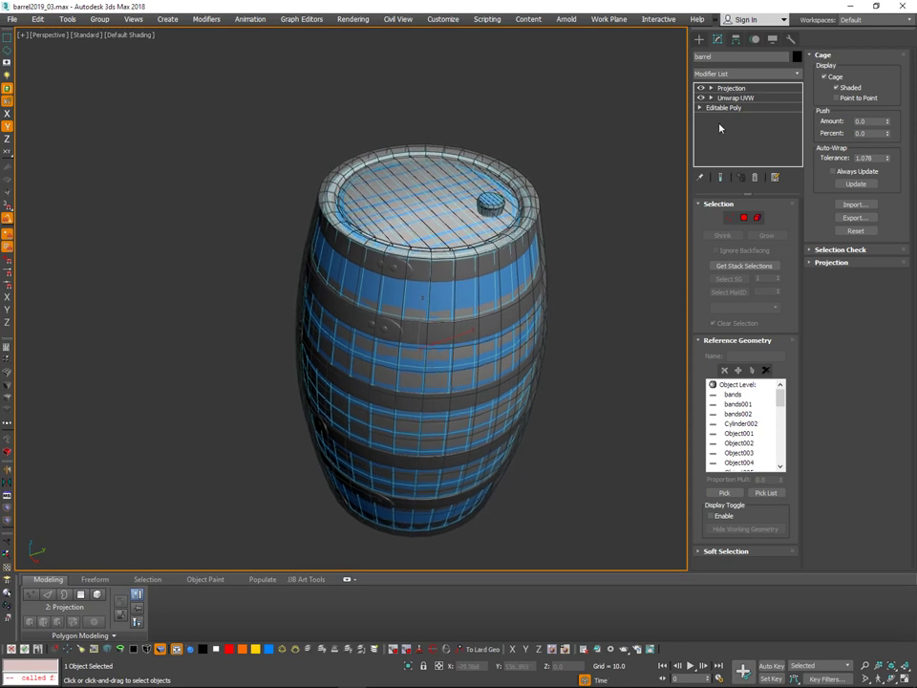
Open Render To Texture for the low-poly barrel with its projection settings and output maps in view.
{"action": "middle_click_drag", "start_coordinate": [591, 328], "coordinate": [547, 282]}
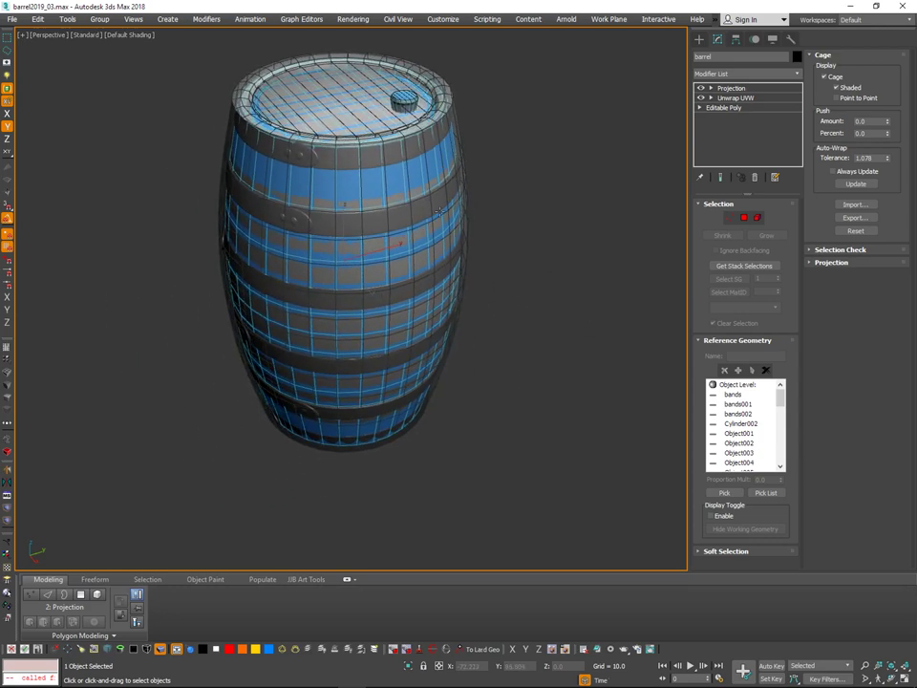
{"action": "scroll", "coordinate": [432, 235], "scroll_direction": "down", "scroll_amount": 1}
{"action": "scroll", "coordinate": [433, 236], "scroll_direction": "down", "scroll_amount": 1}
{"action": "middle_click_drag", "start_coordinate": [433, 236], "coordinate": [444, 284]}
{"action": "key", "text": "0"}
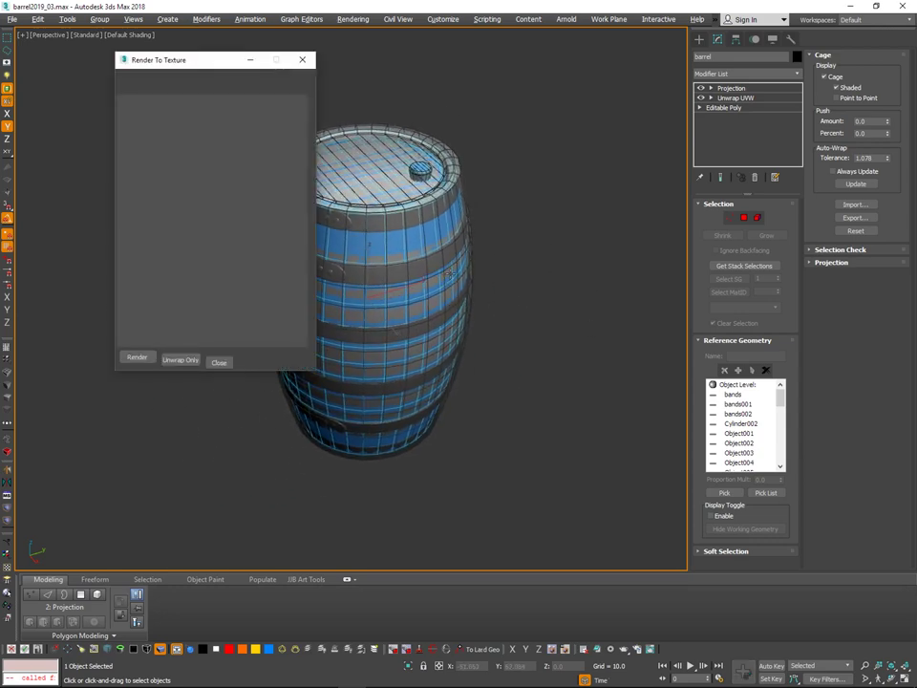
{"action": "scroll", "coordinate": [256, 208], "scroll_direction": "down", "scroll_amount": 3}
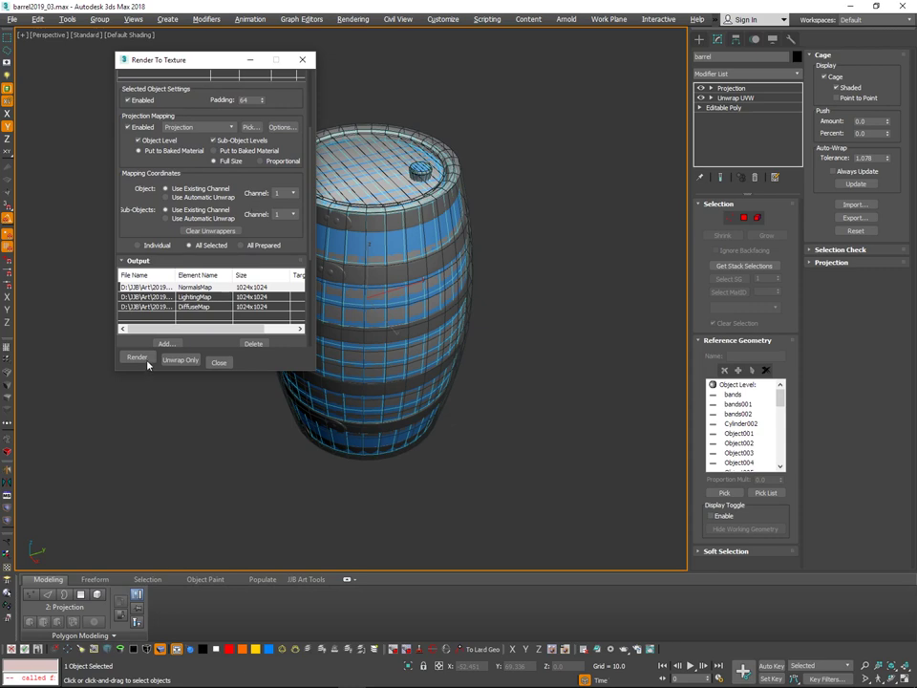
{"action": "middle_click_drag", "start_coordinate": [534, 261], "coordinate": [663, 269]}
{"action": "scroll", "coordinate": [664, 270], "scroll_direction": "down", "scroll_amount": 2}
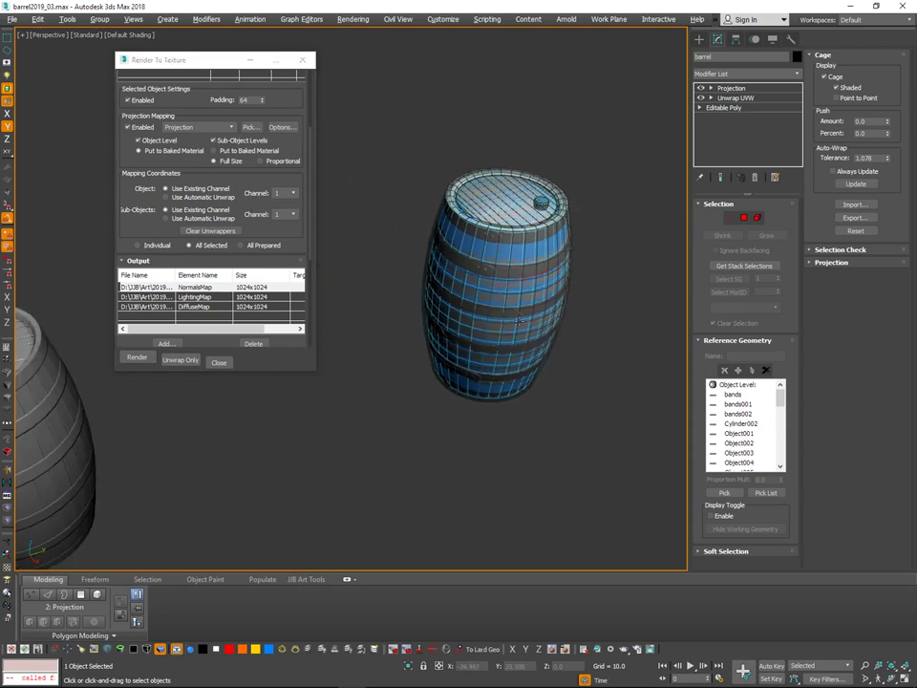
{"action": "mouse_move", "coordinate": [429, 373]}
{"action": "middle_mouse_down", "text": "alt"}
{"action": "mouse_move", "coordinate": [515, 392]}
{"action": "mouse_move", "coordinate": [429, 385]}
{"action": "middle_mouse_up", "text": "alt"}
{"action": "scroll", "coordinate": [516, 392], "scroll_direction": "down", "scroll_amount": 3}
Rebake the low-poly barrel's 1024x1024 normal, lighting and diffuse maps, overwriting the existing files, and close the rendered result.
{"action": "mouse_move", "coordinate": [389, 319]}
{"action": "left_mouse_down"}
{"action": "mouse_move", "coordinate": [346, 482]}
{"action": "mouse_move", "coordinate": [401, 438]}
{"action": "left_mouse_up"}
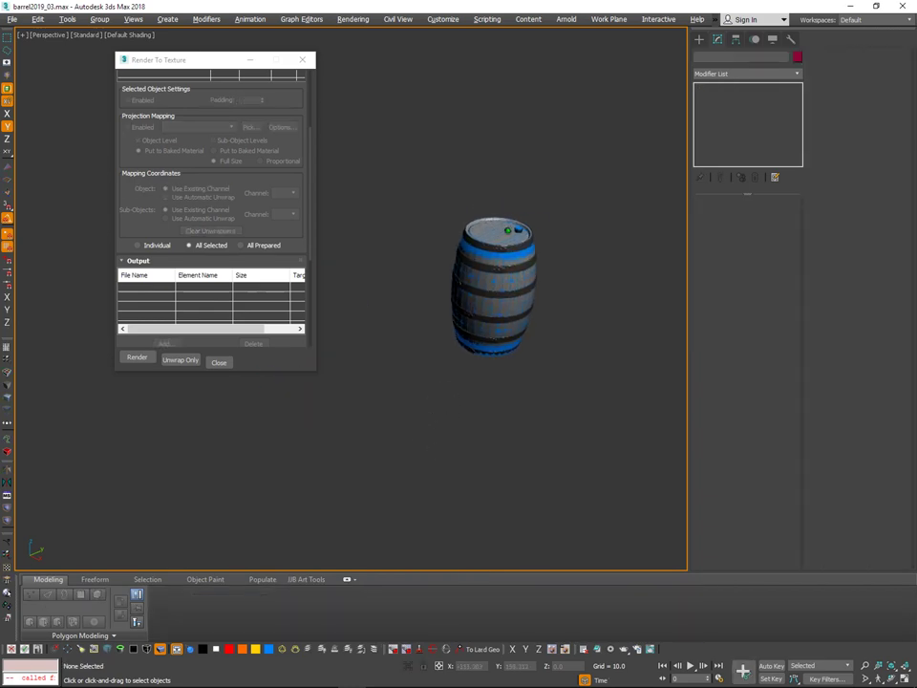
{"action": "scroll", "coordinate": [510, 229], "scroll_direction": "up", "scroll_amount": 3}
{"action": "left_click", "coordinate": [511, 231]}
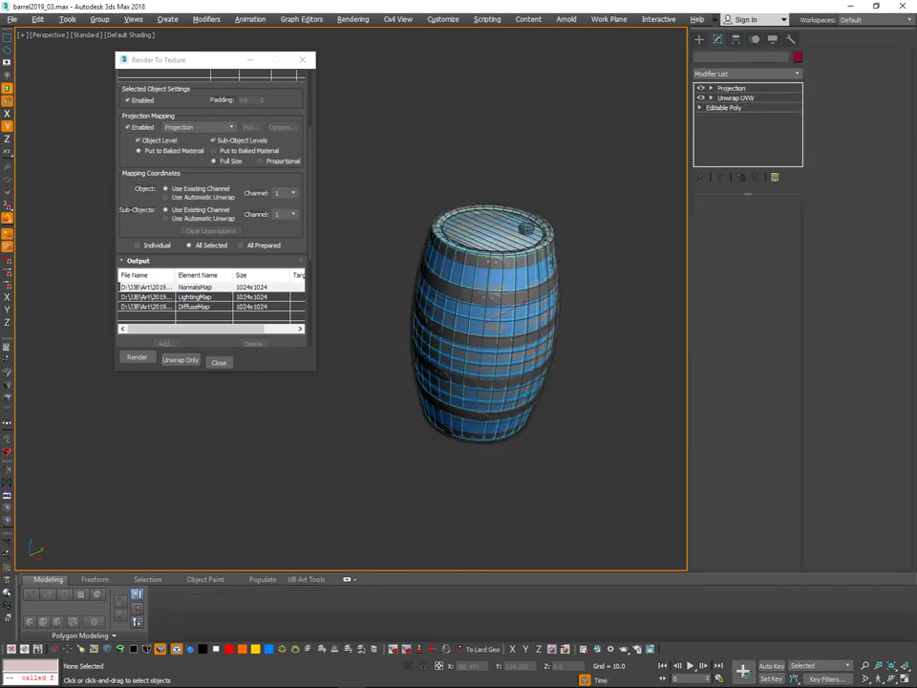
{"action": "middle_click_drag", "start_coordinate": [511, 231], "coordinate": [515, 303], "text": "alt"}
{"action": "left_click_drag", "start_coordinate": [270, 343], "coordinate": [269, 346]}
{"action": "left_click", "coordinate": [144, 362]}
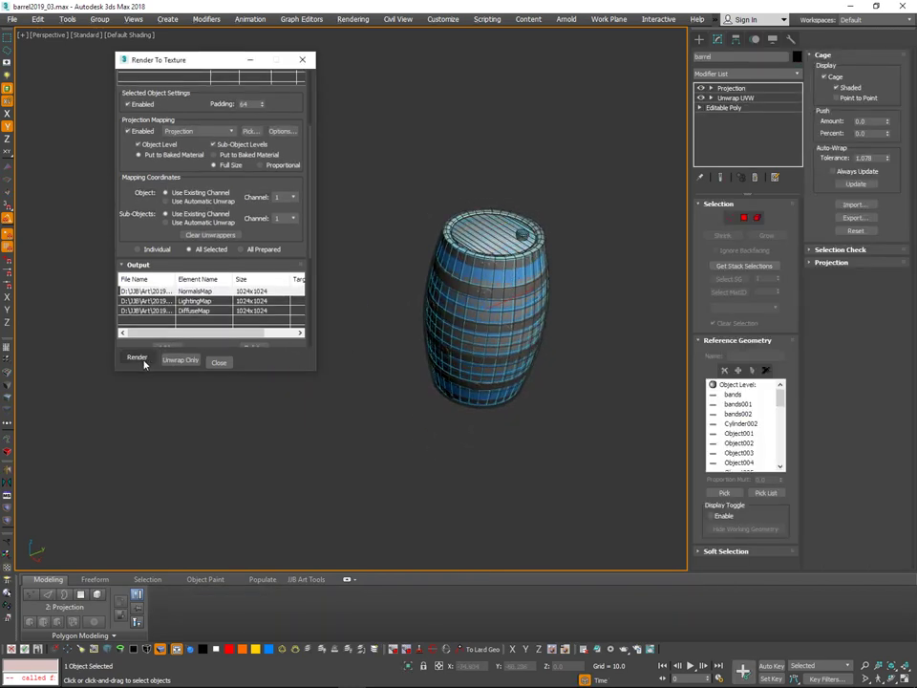
{"action": "left_click", "coordinate": [136, 356]}
{"action": "left_click", "coordinate": [401, 430]}
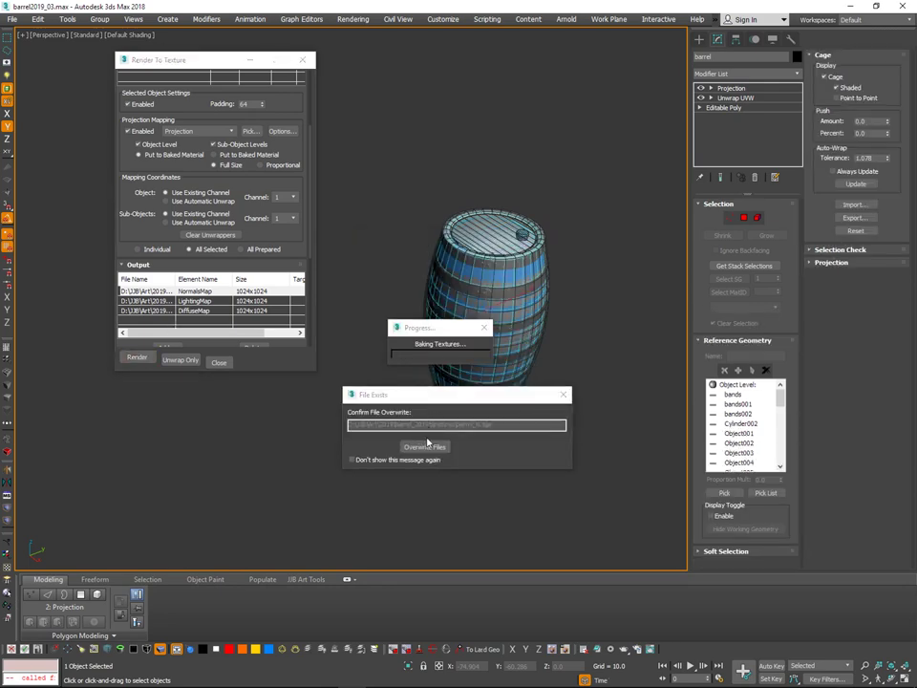
{"action": "left_click", "coordinate": [439, 447]}
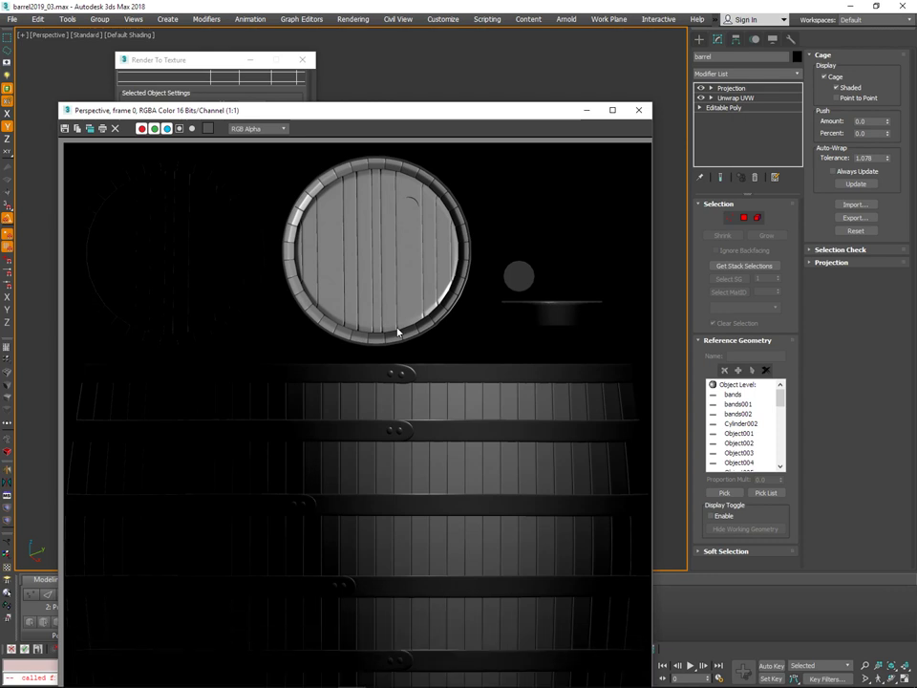
{"action": "left_click", "coordinate": [638, 112]}
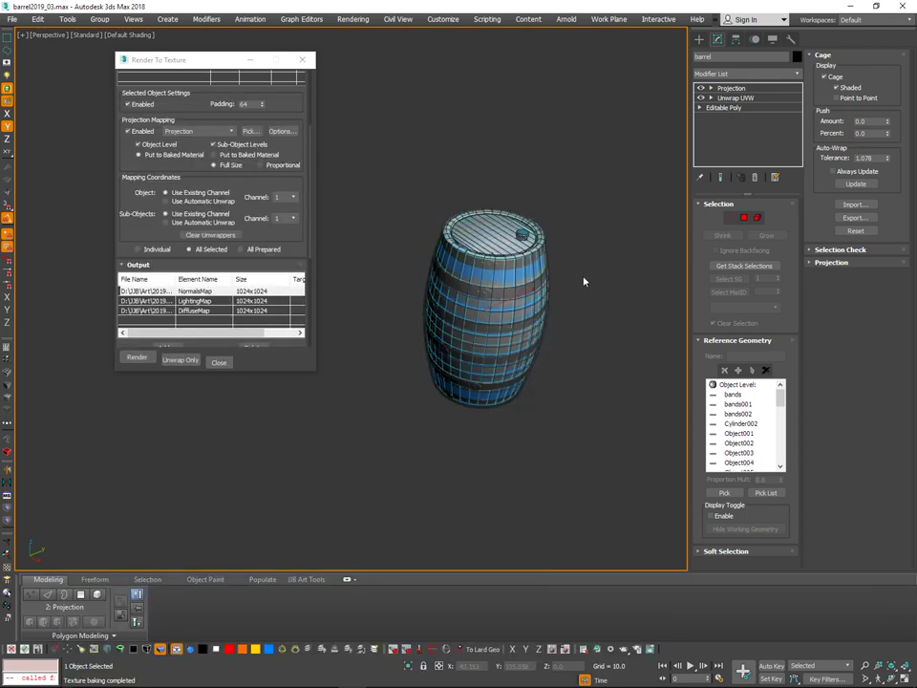
Clone the low-poly barrel along the Y axis to about Y -150, clear of the original.
{"action": "middle_click_drag", "start_coordinate": [567, 302], "coordinate": [531, 323], "text": "alt"}
{"action": "key", "text": "w"}
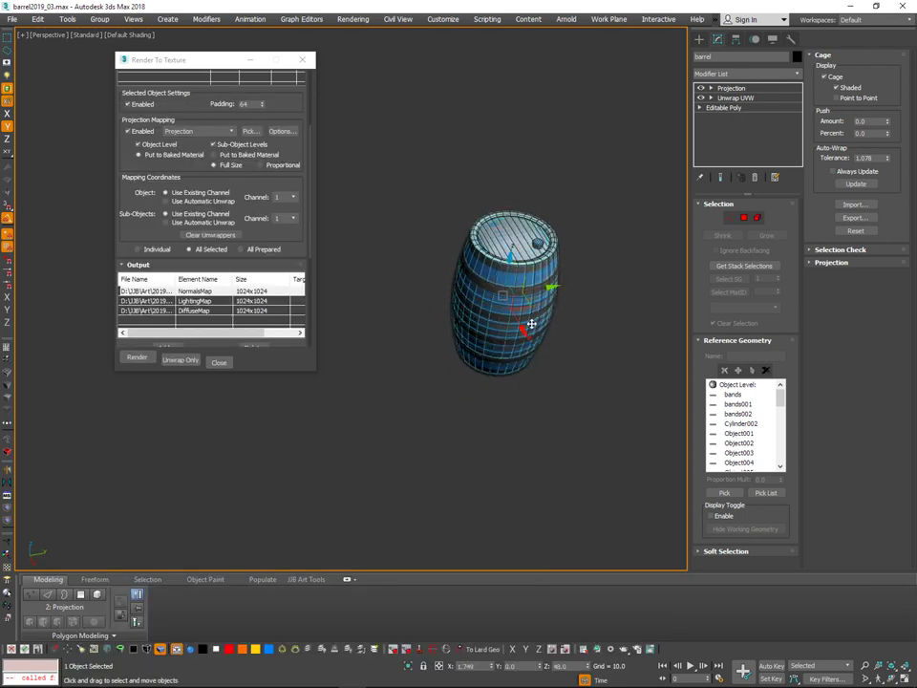
{"action": "key", "text": "alt+space"}
{"action": "key", "text": "Escape"}
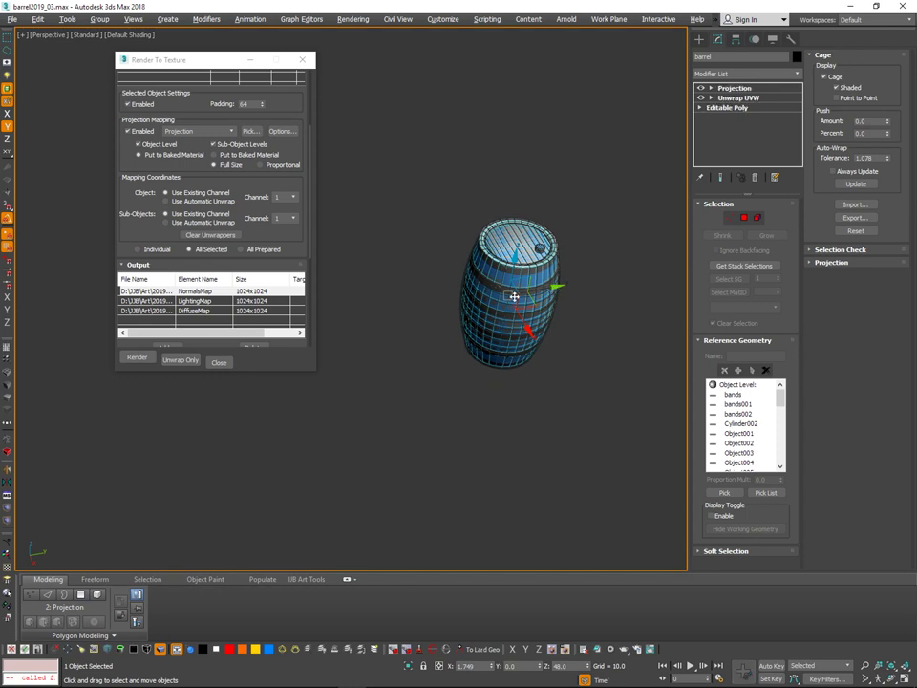
{"action": "mouse_move", "coordinate": [552, 289]}
{"action": "left_mouse_down", "text": "shift"}
{"action": "mouse_move", "coordinate": [358, 364]}
{"action": "mouse_move", "coordinate": [368, 355]}
{"action": "left_mouse_up", "text": "shift"}
{"action": "left_click", "coordinate": [454, 398]}
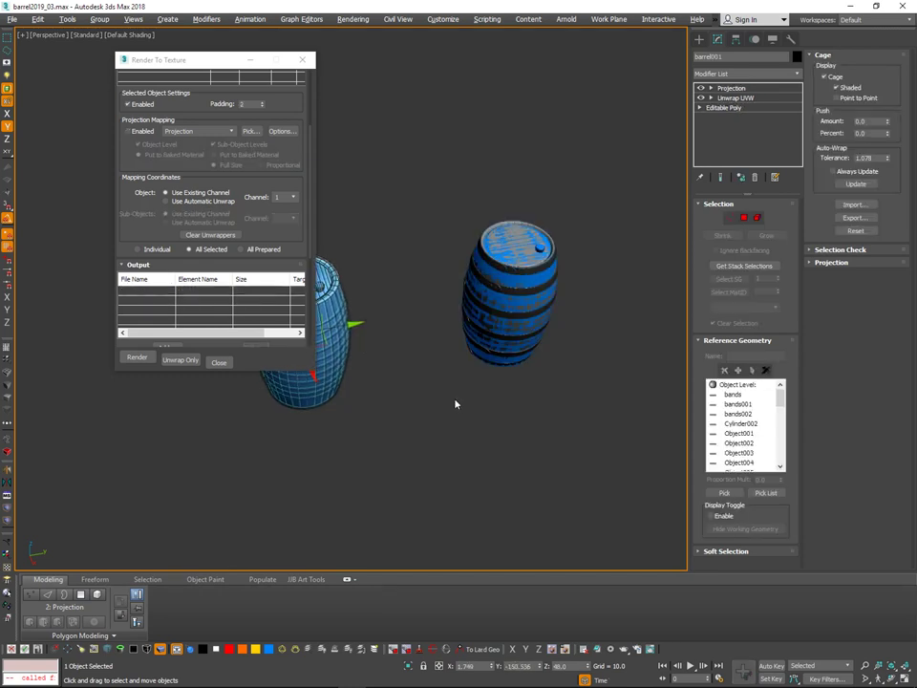
Assign the 13 - Default material with the barrel's baked normal map to the cloned barrel.
{"action": "scroll", "coordinate": [477, 406], "scroll_direction": "up", "scroll_amount": 2}
{"action": "key", "text": "m"}
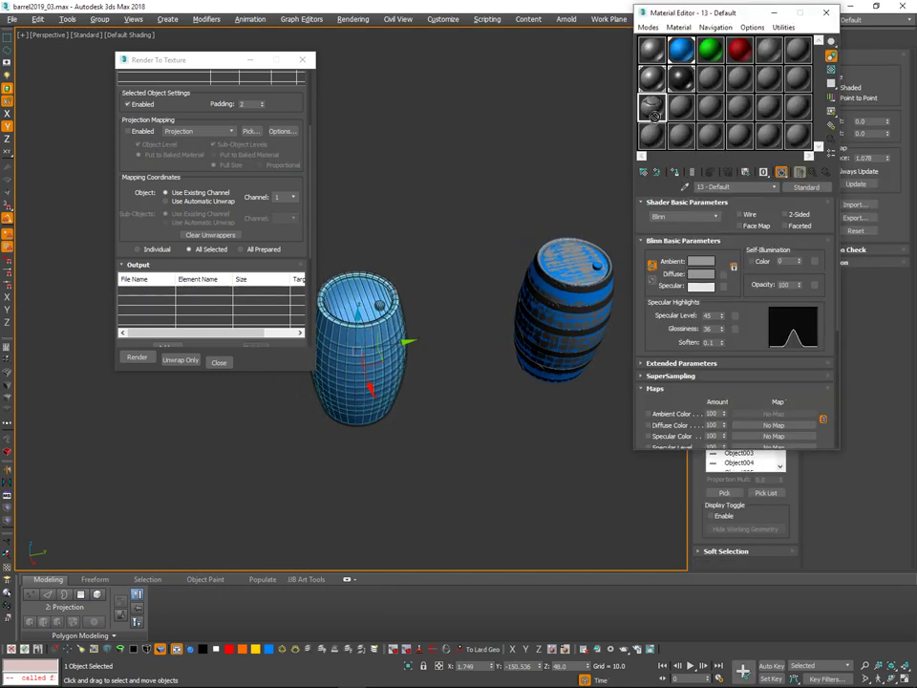
{"action": "left_click_drag", "start_coordinate": [654, 117], "coordinate": [375, 286]}
Examine the normal-mapped clone's staves, metal bands and lid from several angles for bake quality.
{"action": "middle_click_drag", "start_coordinate": [409, 276], "coordinate": [520, 279]}
{"action": "scroll", "coordinate": [473, 256], "scroll_direction": "up", "scroll_amount": 5}
{"action": "left_click", "coordinate": [470, 249]}
{"action": "middle_click_drag", "start_coordinate": [493, 293], "coordinate": [539, 208]}
{"action": "scroll", "coordinate": [499, 295], "scroll_direction": "up", "scroll_amount": 3}
{"action": "scroll", "coordinate": [538, 229], "scroll_direction": "down", "scroll_amount": 4}
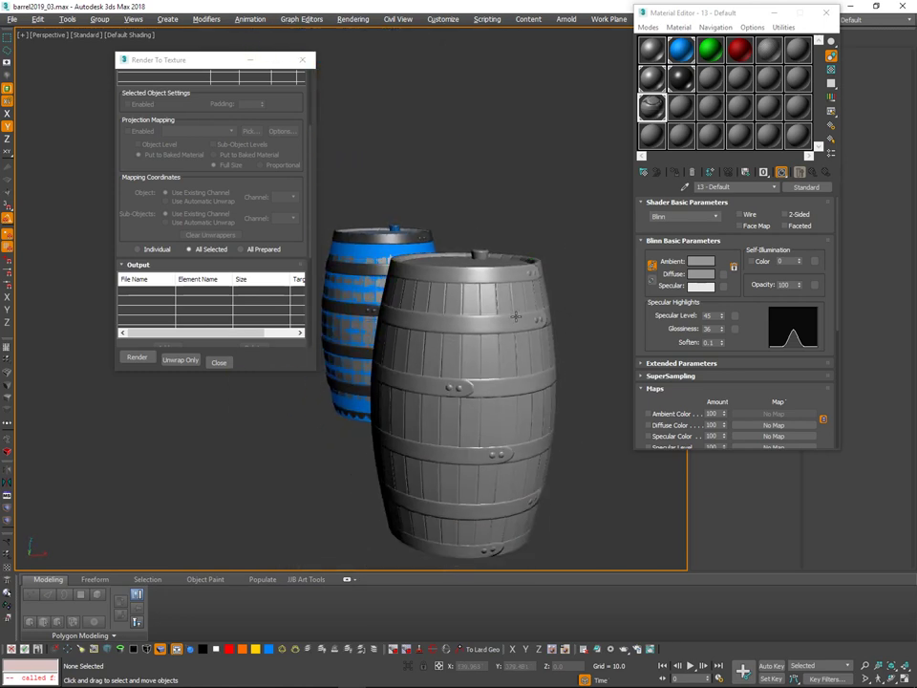
{"action": "middle_click_drag", "start_coordinate": [534, 363], "coordinate": [497, 371], "text": "alt"}
{"action": "middle_click_drag", "start_coordinate": [411, 359], "coordinate": [488, 286]}
{"action": "scroll", "coordinate": [509, 327], "scroll_direction": "up", "scroll_amount": 4}
{"action": "scroll", "coordinate": [509, 322], "scroll_direction": "up", "scroll_amount": 2}
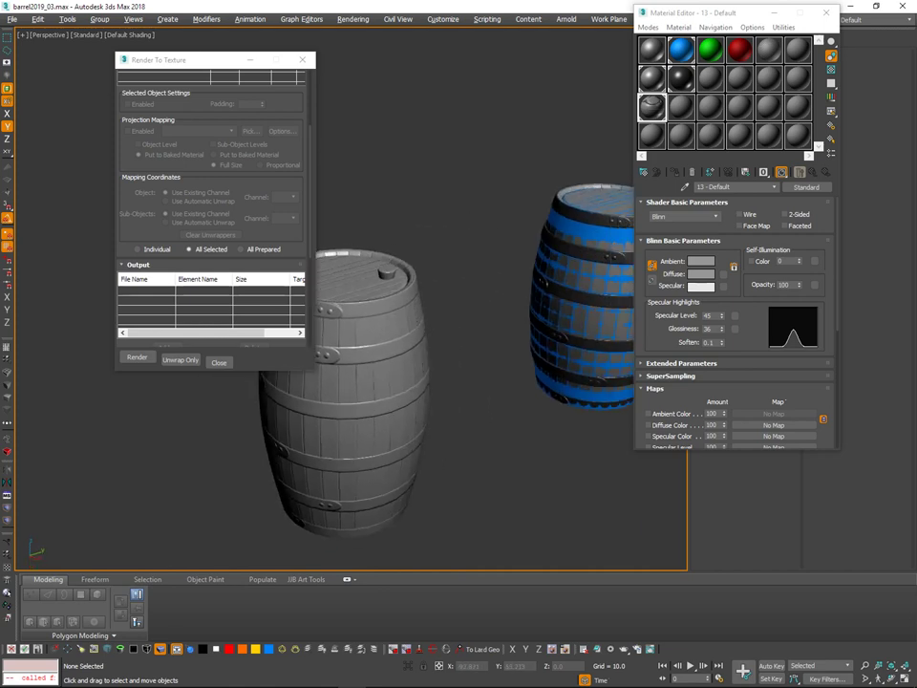
{"action": "scroll", "coordinate": [489, 284], "scroll_direction": "down", "scroll_amount": 2}
{"action": "left_click", "coordinate": [393, 325]}
{"action": "middle_click_drag", "start_coordinate": [394, 325], "coordinate": [409, 425], "text": "alt"}
{"action": "scroll", "coordinate": [403, 389], "scroll_direction": "down", "scroll_amount": 2}
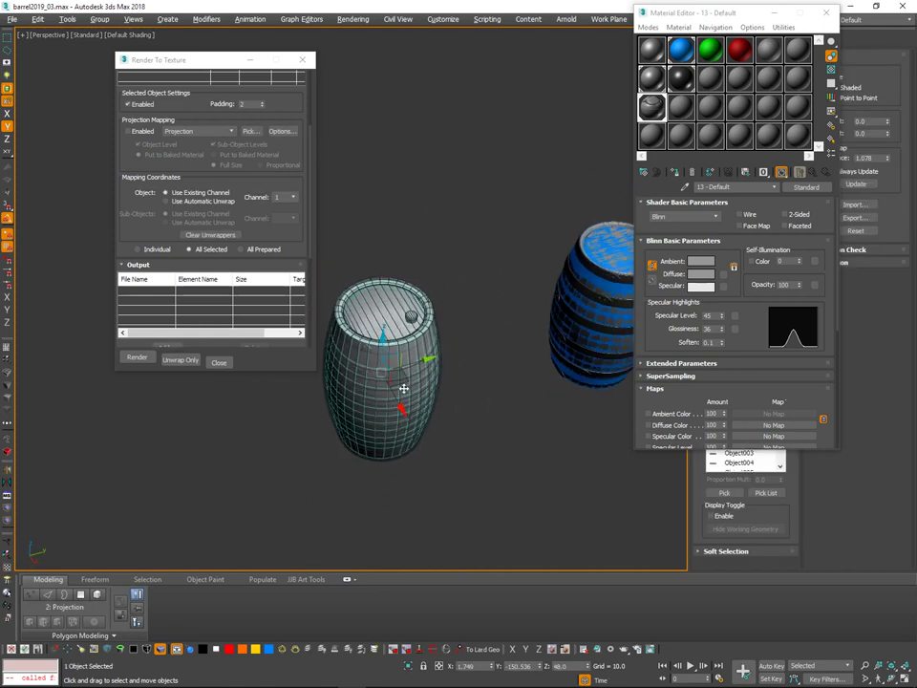
Reselect the original low-poly barrel and set its NormalsMap output size to 2048x2048.
{"action": "left_click", "coordinate": [428, 242]}
{"action": "scroll", "coordinate": [428, 241], "scroll_direction": "up", "scroll_amount": 3}
{"action": "left_click", "coordinate": [384, 294]}
{"action": "left_click_drag", "start_coordinate": [285, 235], "coordinate": [265, 217]}
{"action": "middle_click_drag", "start_coordinate": [480, 240], "coordinate": [330, 198]}
{"action": "scroll", "coordinate": [420, 315], "scroll_direction": "down", "scroll_amount": 3}
{"action": "middle_click_drag", "start_coordinate": [465, 422], "coordinate": [354, 449]}
{"action": "scroll", "coordinate": [491, 272], "scroll_direction": "up", "scroll_amount": 3}
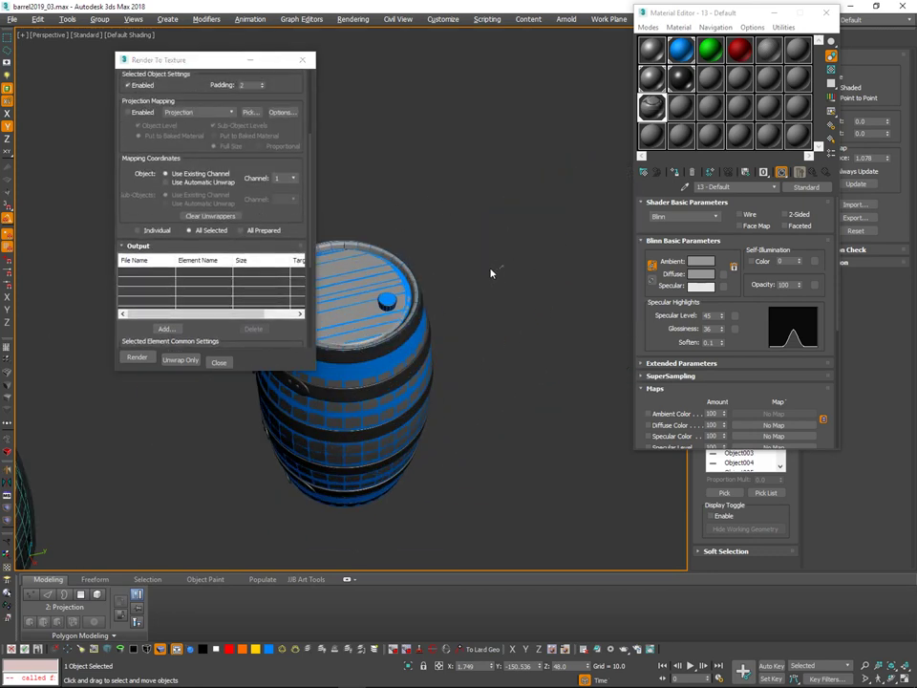
{"action": "left_click", "coordinate": [491, 272]}
{"action": "left_click", "coordinate": [401, 278]}
{"action": "middle_click_drag", "start_coordinate": [485, 258], "coordinate": [534, 255]}
{"action": "left_click", "coordinate": [533, 255]}
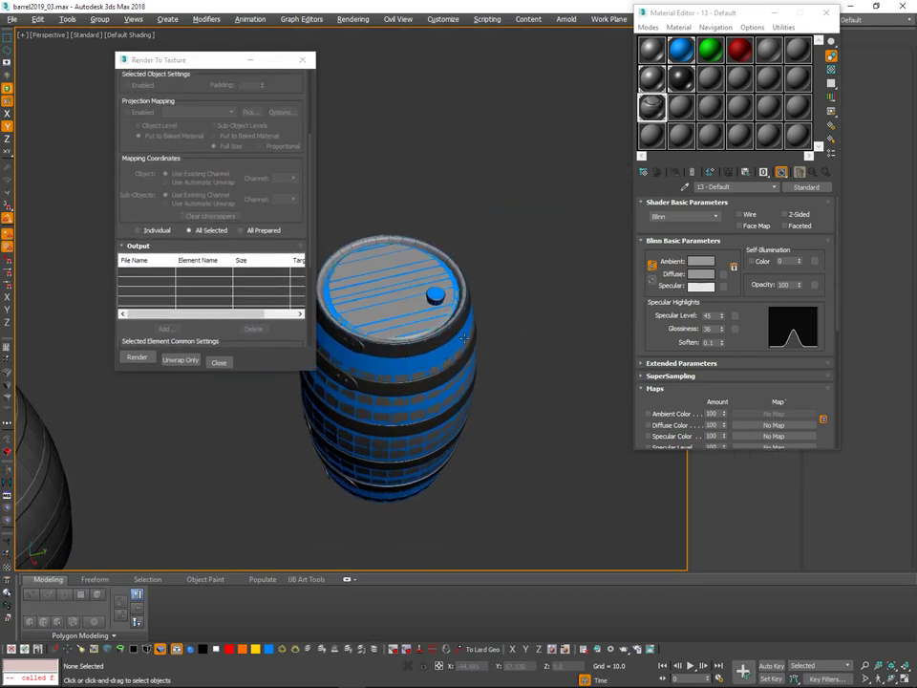
{"action": "left_click", "coordinate": [462, 336]}
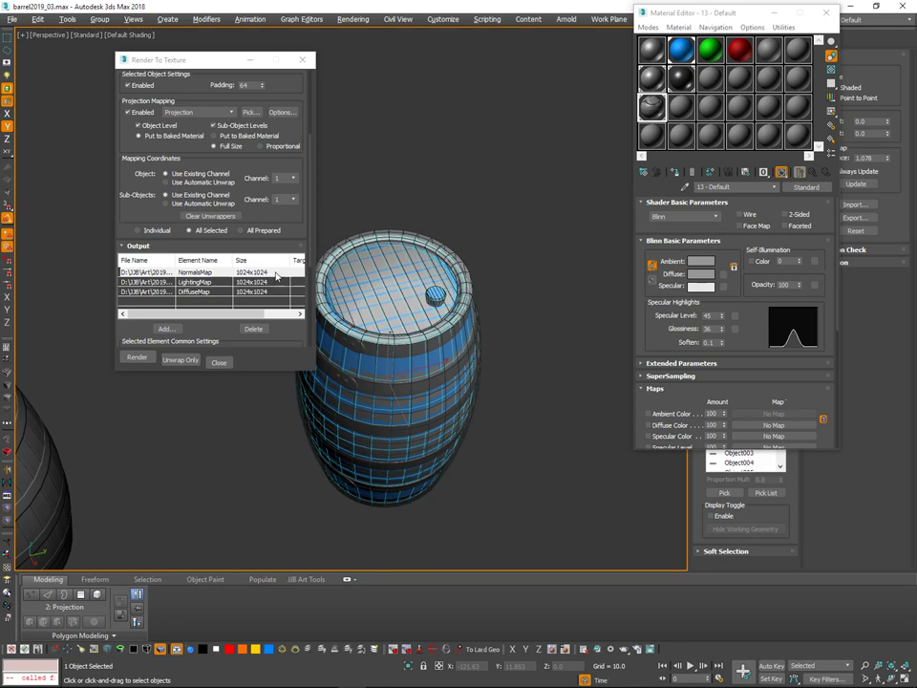
{"action": "left_click", "coordinate": [276, 275]}
{"action": "left_click_drag", "start_coordinate": [304, 297], "coordinate": [303, 187]}
{"action": "left_click", "coordinate": [282, 328]}
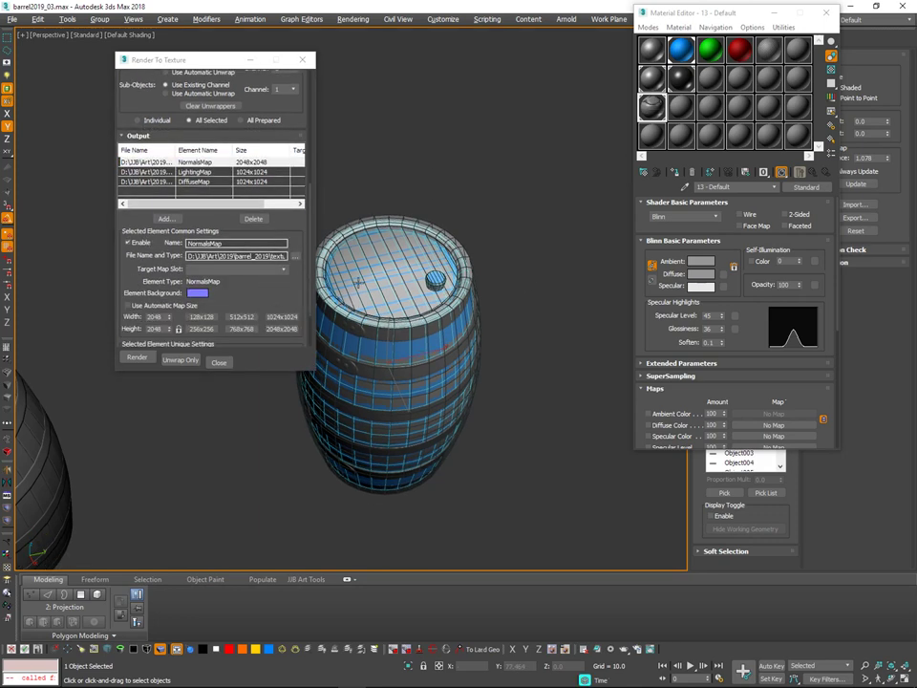
Bake the barrel's maps with the 2048x2048 normal map, overwriting the existing files, and minimize the rendered result.
{"action": "left_click", "coordinate": [138, 356]}
{"action": "left_click", "coordinate": [416, 431]}
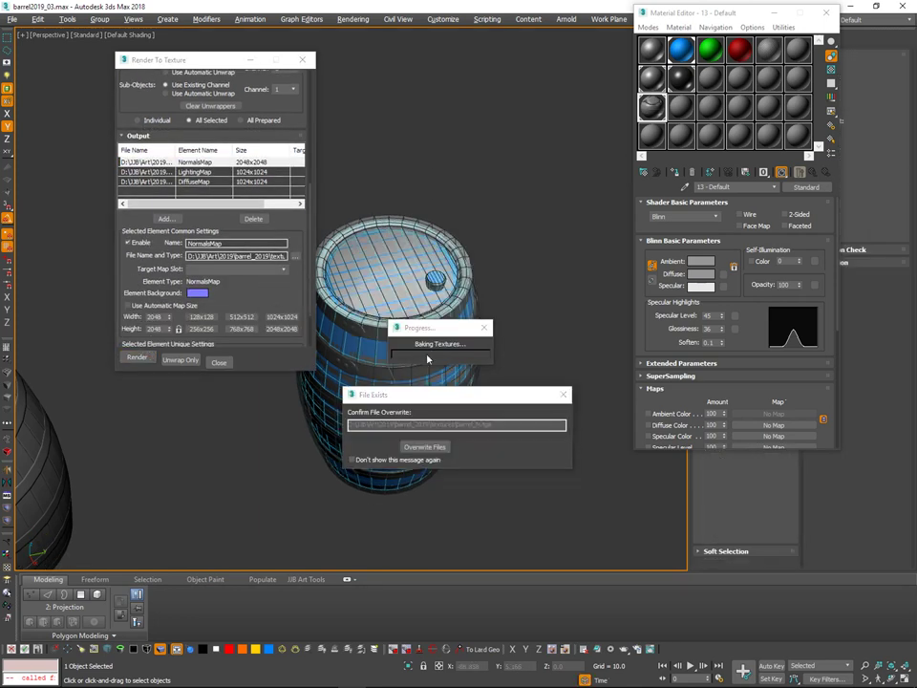
{"action": "left_click", "coordinate": [440, 446]}
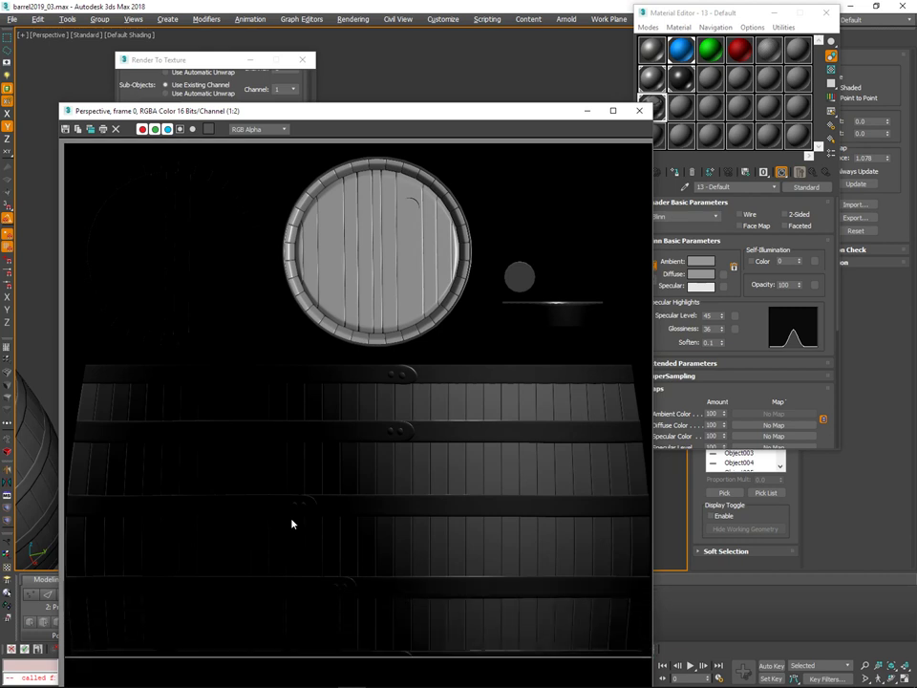
{"action": "left_click_drag", "start_coordinate": [539, 109], "coordinate": [568, 25]}
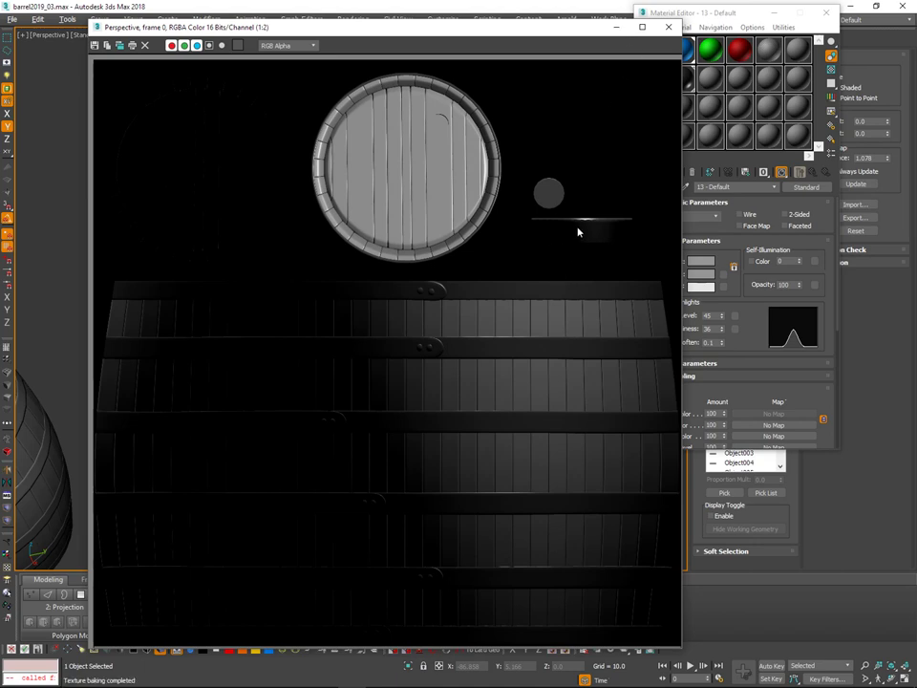
{"action": "left_click", "coordinate": [616, 28]}
Examine the cloned barrel's lid planks, rim and bung up close with the rebaked normal map.
{"action": "middle_click_drag", "start_coordinate": [205, 440], "coordinate": [510, 387]}
{"action": "middle_click_drag", "start_coordinate": [496, 347], "coordinate": [486, 364], "text": "alt"}
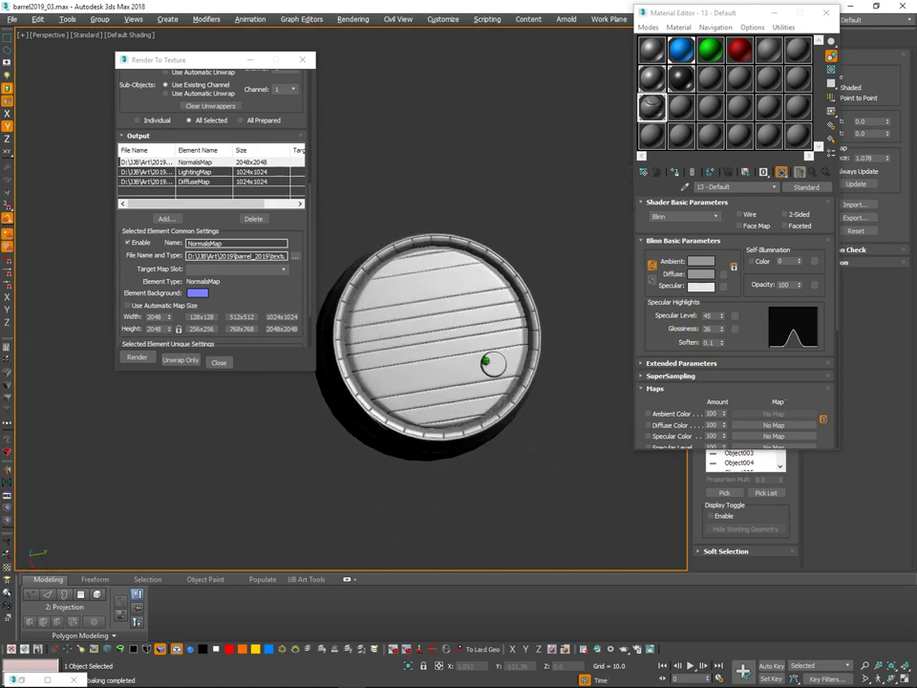
{"action": "scroll", "coordinate": [486, 364], "scroll_direction": "up", "scroll_amount": 8}
{"action": "mouse_move", "coordinate": [489, 318]}
{"action": "middle_mouse_down", "text": "alt"}
{"action": "mouse_move", "coordinate": [485, 311]}
{"action": "mouse_move", "coordinate": [486, 331]}
{"action": "middle_mouse_up", "text": "alt"}
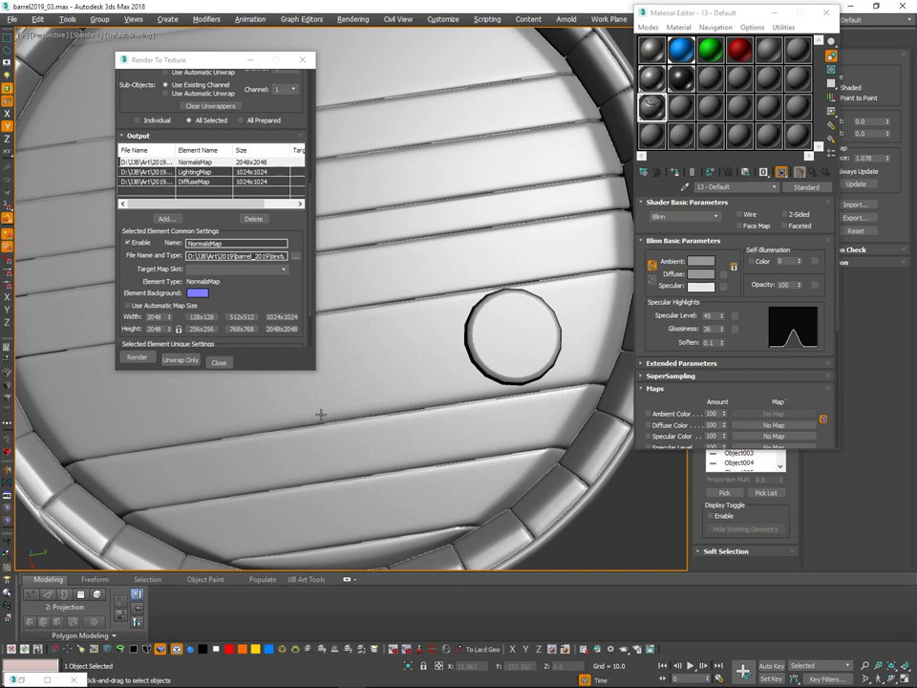
{"action": "middle_click_drag", "start_coordinate": [391, 425], "coordinate": [554, 407], "text": "alt"}
{"action": "middle_click_drag", "start_coordinate": [534, 354], "coordinate": [587, 420]}
{"action": "scroll", "coordinate": [487, 442], "scroll_direction": "down", "scroll_amount": 4}
Inspect the cloned barrel's underside and sides, closing Render To Texture on the way, and clear the selection.
{"action": "middle_click_drag", "start_coordinate": [412, 297], "coordinate": [391, 334], "text": "alt"}
{"action": "middle_click_drag", "start_coordinate": [391, 334], "coordinate": [456, 167]}
{"action": "scroll", "coordinate": [411, 291], "scroll_direction": "down", "scroll_amount": 4}
{"action": "mouse_move", "coordinate": [457, 167]}
{"action": "middle_mouse_down"}
{"action": "mouse_move", "coordinate": [460, 231]}
{"action": "mouse_move", "coordinate": [464, 186]}
{"action": "middle_mouse_up"}
{"action": "middle_click_drag", "start_coordinate": [464, 186], "coordinate": [518, 271]}
{"action": "mouse_move", "coordinate": [518, 271]}
{"action": "middle_mouse_down", "text": "alt"}
{"action": "mouse_move", "coordinate": [486, 165]}
{"action": "mouse_move", "coordinate": [456, 186]}
{"action": "mouse_move", "coordinate": [552, 187]}
{"action": "middle_mouse_up", "text": "alt"}
{"action": "scroll", "coordinate": [455, 188], "scroll_direction": "up", "scroll_amount": 6}
{"action": "scroll", "coordinate": [454, 188], "scroll_direction": "down", "scroll_amount": 5}
{"action": "scroll", "coordinate": [455, 188], "scroll_direction": "up", "scroll_amount": 4}
{"action": "mouse_move", "coordinate": [528, 86]}
{"action": "left_mouse_down"}
{"action": "mouse_move", "coordinate": [460, 114]}
{"action": "mouse_move", "coordinate": [467, 109]}
{"action": "left_mouse_up"}
{"action": "mouse_move", "coordinate": [466, 109]}
{"action": "middle_mouse_down", "text": "alt"}
{"action": "mouse_move", "coordinate": [503, 75]}
{"action": "mouse_move", "coordinate": [474, 87]}
{"action": "middle_mouse_up", "text": "alt"}
{"action": "left_click", "coordinate": [303, 60]}
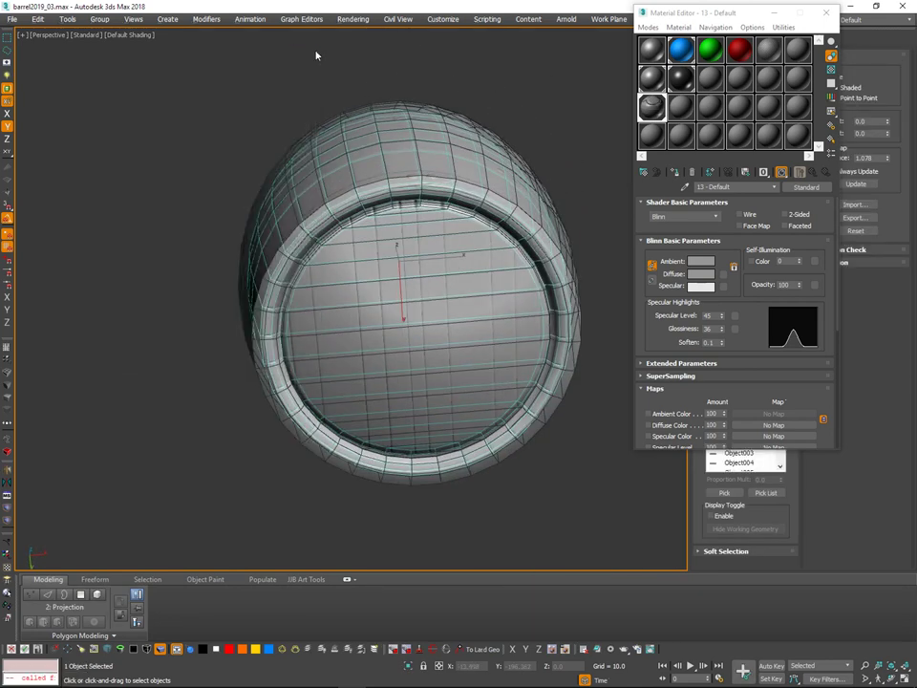
{"action": "middle_click_drag", "start_coordinate": [531, 164], "coordinate": [477, 182], "text": "alt"}
{"action": "left_click", "coordinate": [535, 208]}
{"action": "middle_click_drag", "start_coordinate": [536, 208], "coordinate": [488, 422], "text": "alt"}
{"action": "scroll", "coordinate": [436, 400], "scroll_direction": "down", "scroll_amount": 4}
{"action": "scroll", "coordinate": [421, 371], "scroll_direction": "up", "scroll_amount": 4}
{"action": "middle_click_drag", "start_coordinate": [488, 422], "coordinate": [371, 449]}
{"action": "scroll", "coordinate": [383, 459], "scroll_direction": "down", "scroll_amount": 3}
{"action": "left_click", "coordinate": [250, 328]}
{"action": "left_click", "coordinate": [377, 457]}
Reopen Render To Texture for the original barrel, select its LightingMap output and minimize the Material Editor.
{"action": "key", "text": "0"}
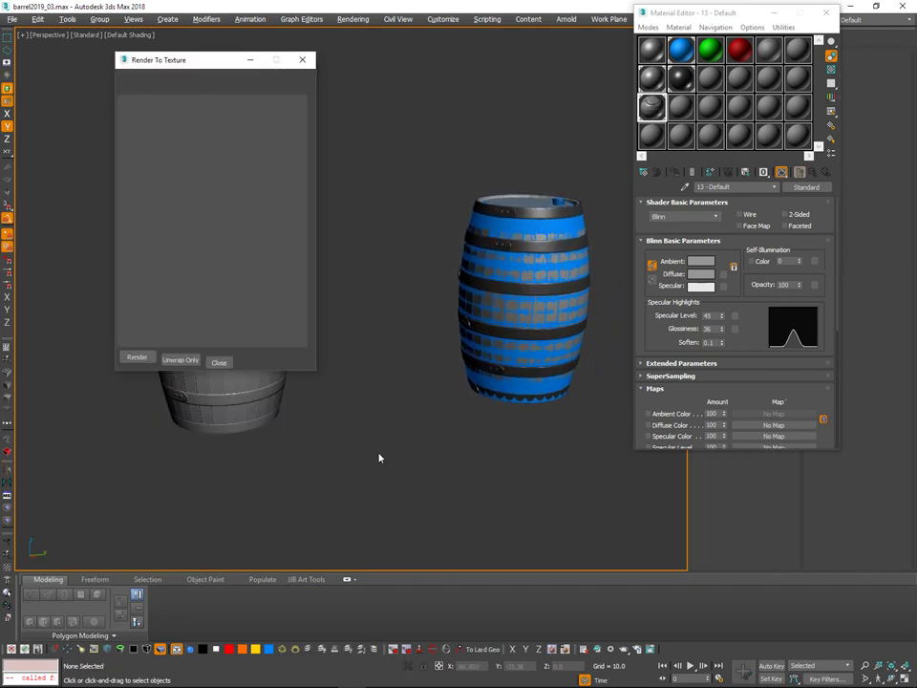
{"action": "left_click_drag", "start_coordinate": [229, 62], "coordinate": [357, 63]}
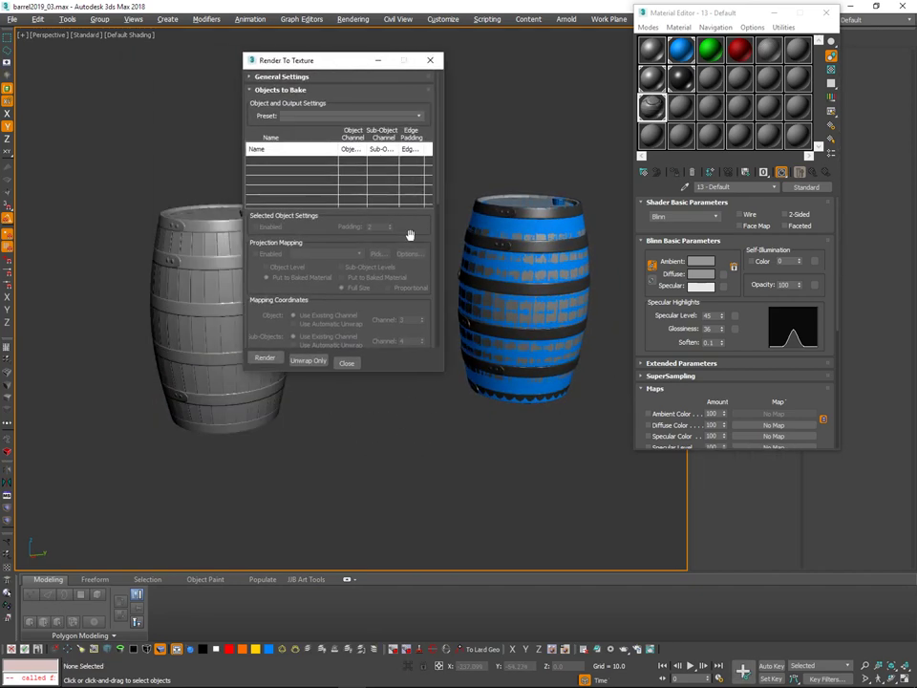
{"action": "left_click", "coordinate": [251, 408]}
{"action": "left_click", "coordinate": [562, 225]}
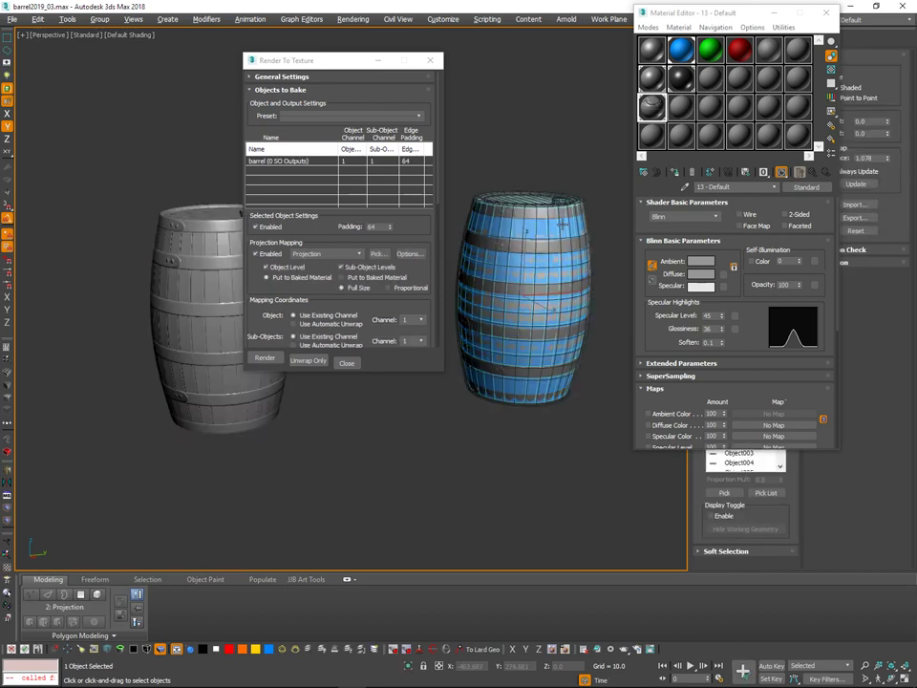
{"action": "left_click_drag", "start_coordinate": [420, 229], "coordinate": [429, 27]}
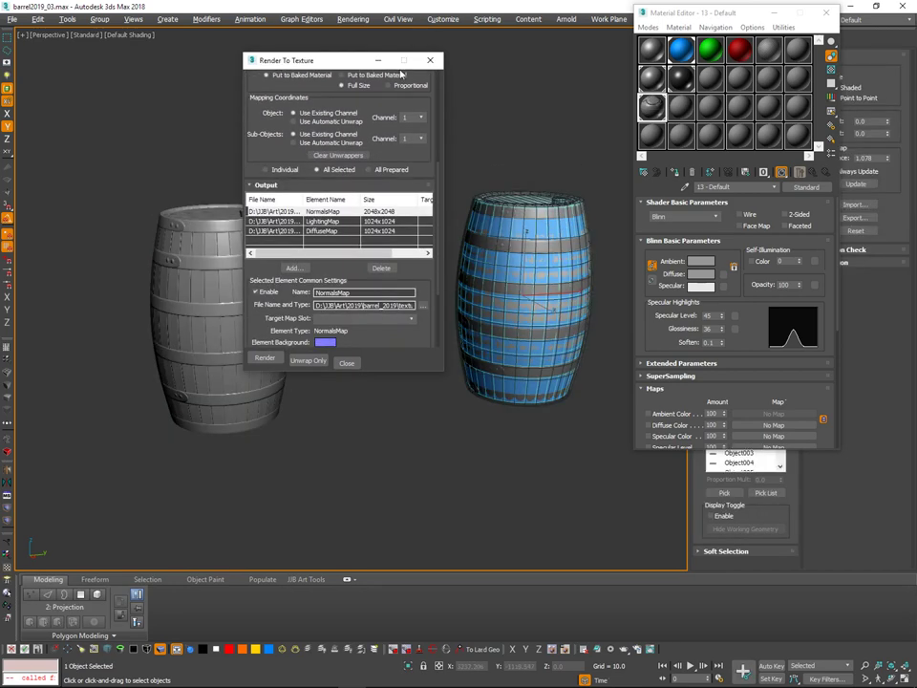
{"action": "left_click", "coordinate": [330, 226]}
{"action": "left_click", "coordinate": [774, 13]}
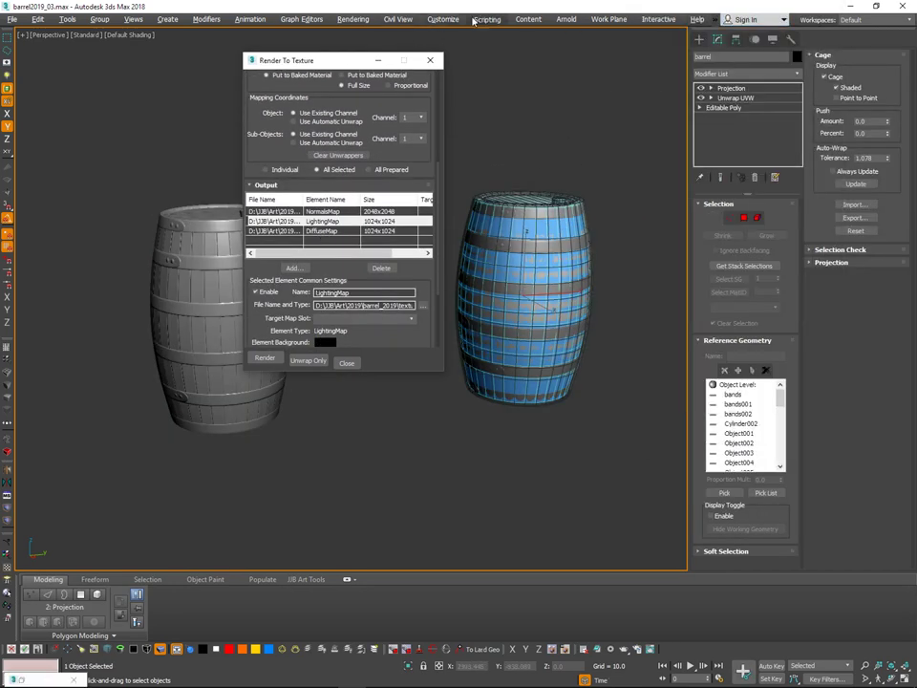
Set the Light Tracer's Rays/Sample to 500 and close the render setup.
{"action": "left_click", "coordinate": [444, 20]}
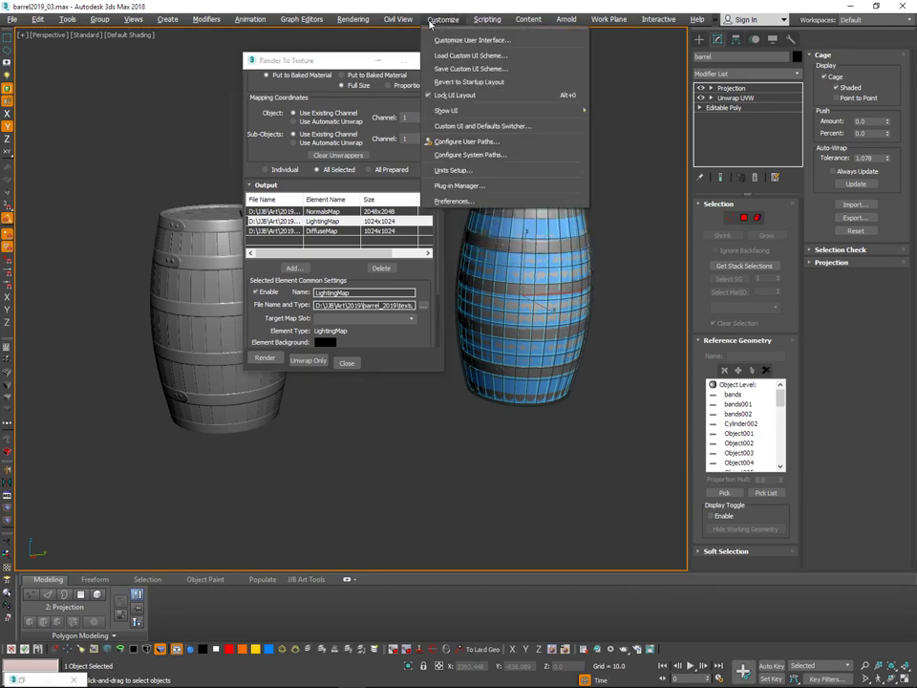
{"action": "mouse_move", "coordinate": [354, 19]}
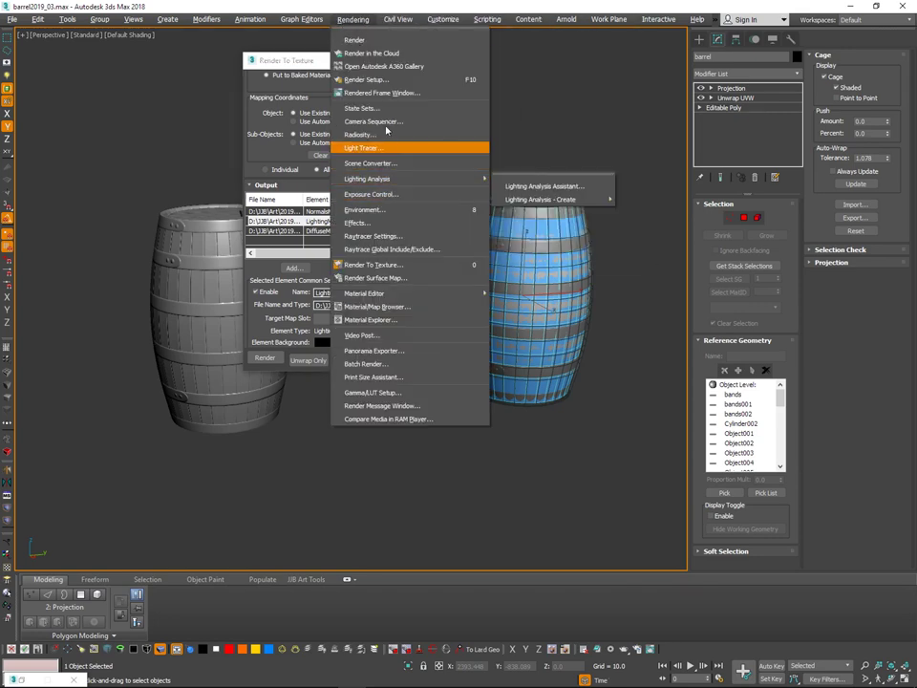
{"action": "left_click", "coordinate": [392, 146]}
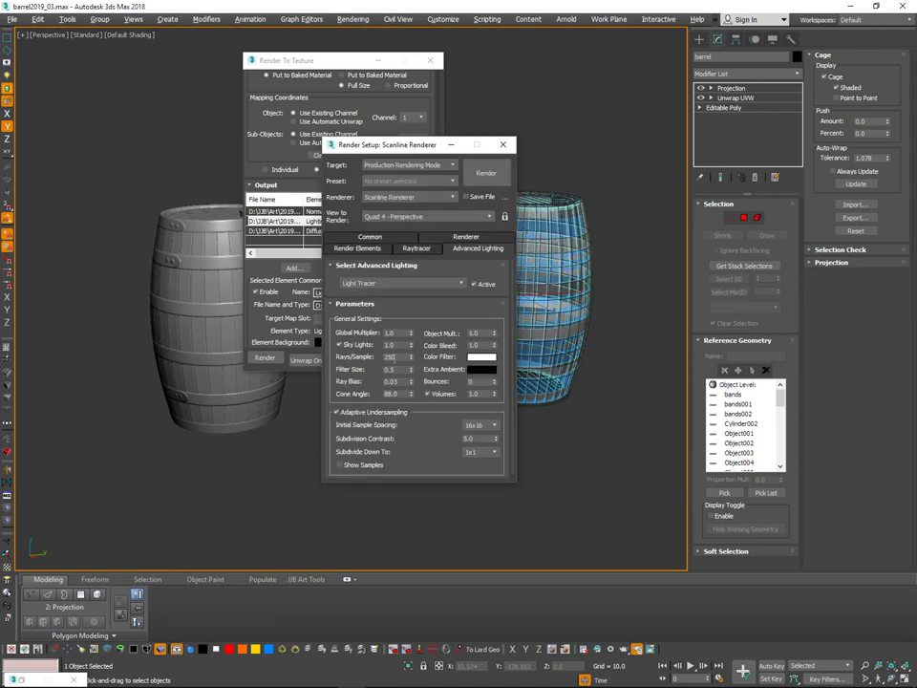
{"action": "middle_click_drag", "start_coordinate": [563, 382], "coordinate": [588, 396], "text": "alt"}
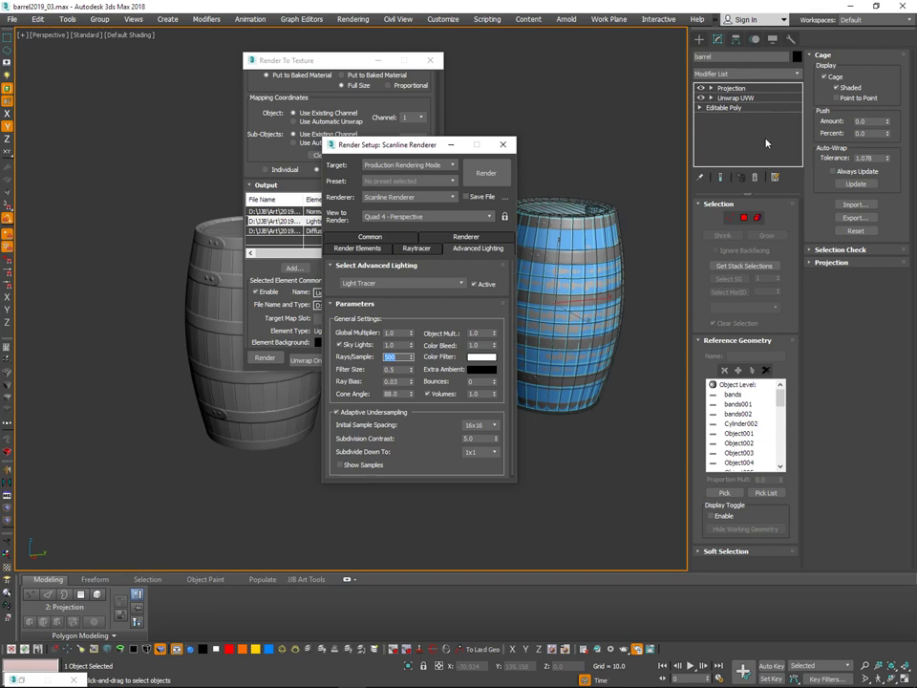
{"action": "left_click", "coordinate": [503, 145]}
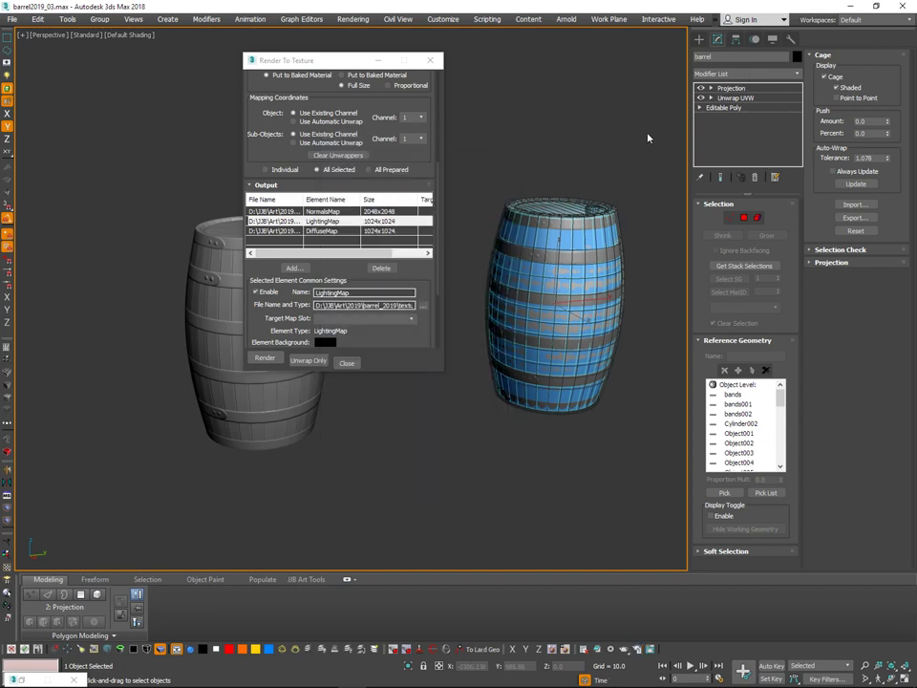
Place a Standard Skylight on the ground between the two barrels and accept its sky color.
{"action": "left_click", "coordinate": [699, 39]}
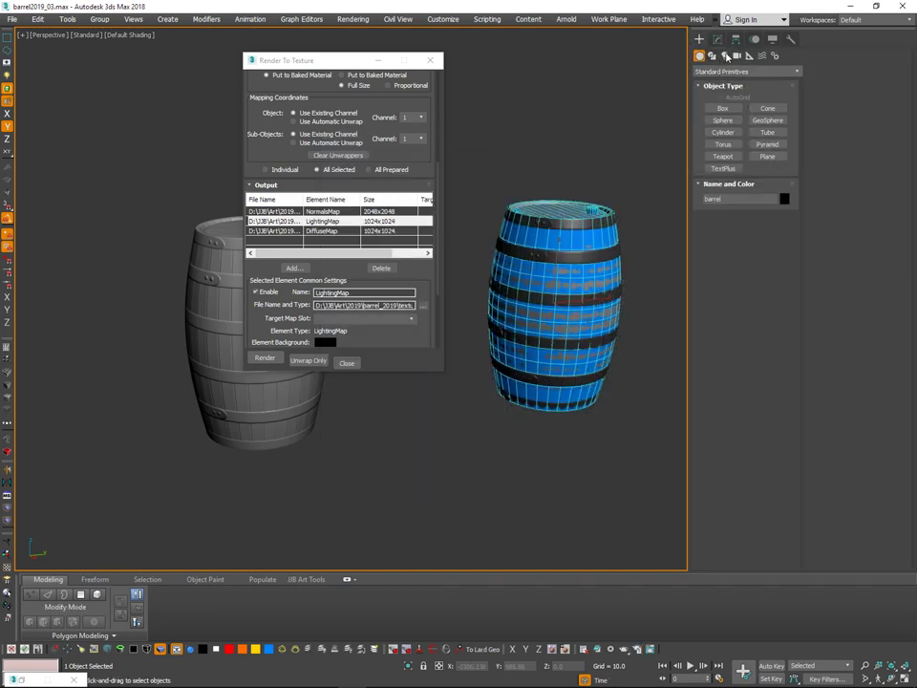
{"action": "left_click", "coordinate": [725, 56]}
{"action": "left_click", "coordinate": [745, 71]}
{"action": "left_click", "coordinate": [739, 91]}
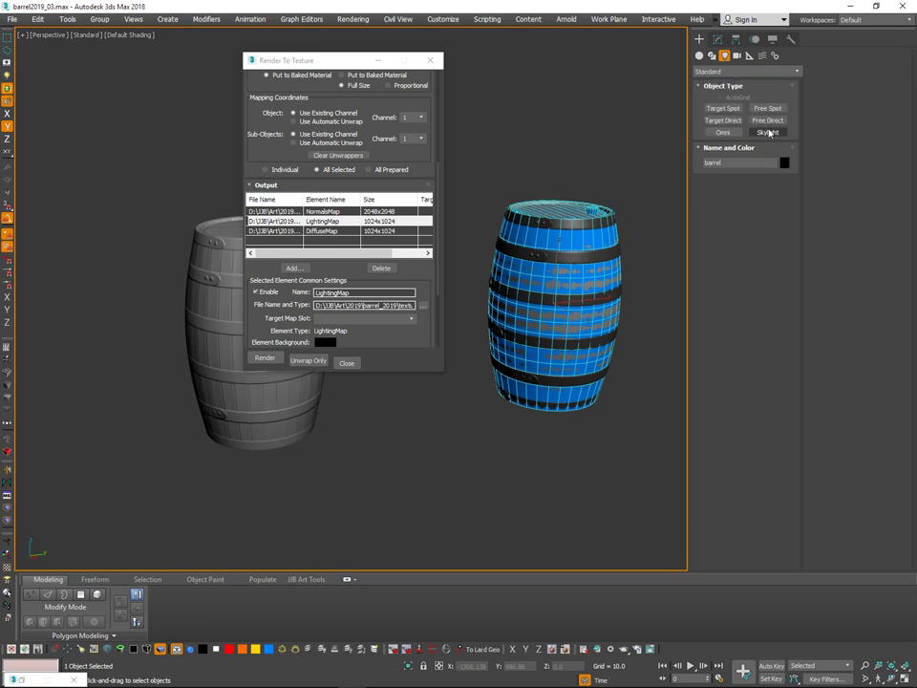
{"action": "left_click", "coordinate": [769, 133]}
{"action": "left_click", "coordinate": [449, 479]}
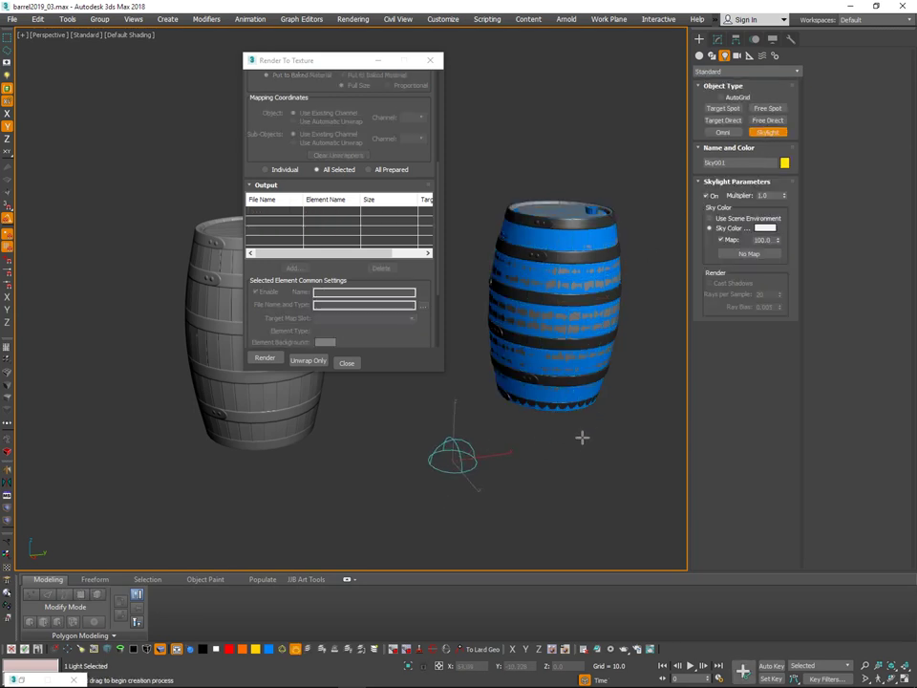
{"action": "left_click", "coordinate": [765, 228]}
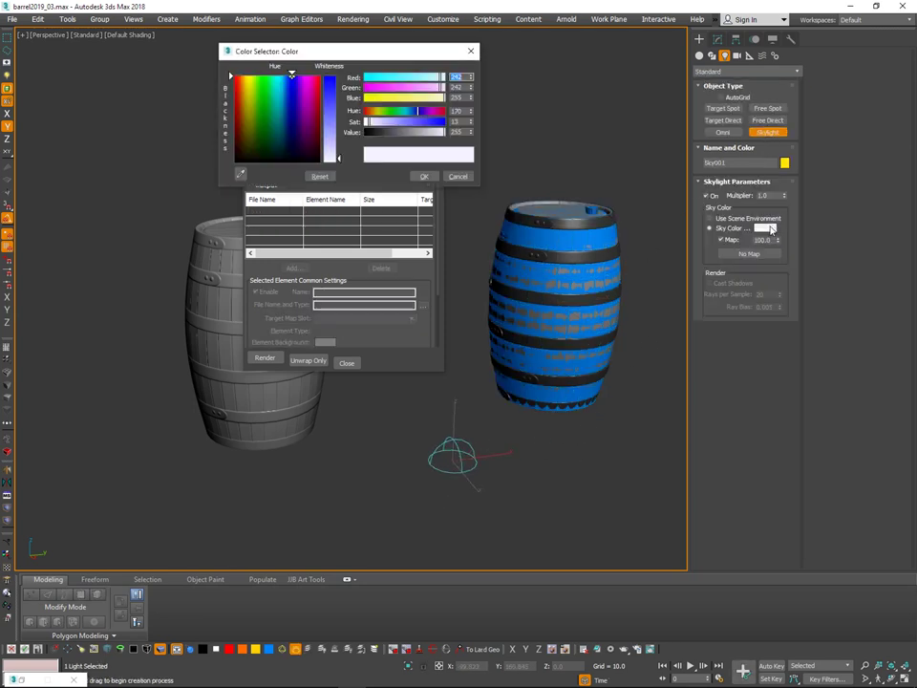
{"action": "left_click", "coordinate": [424, 176]}
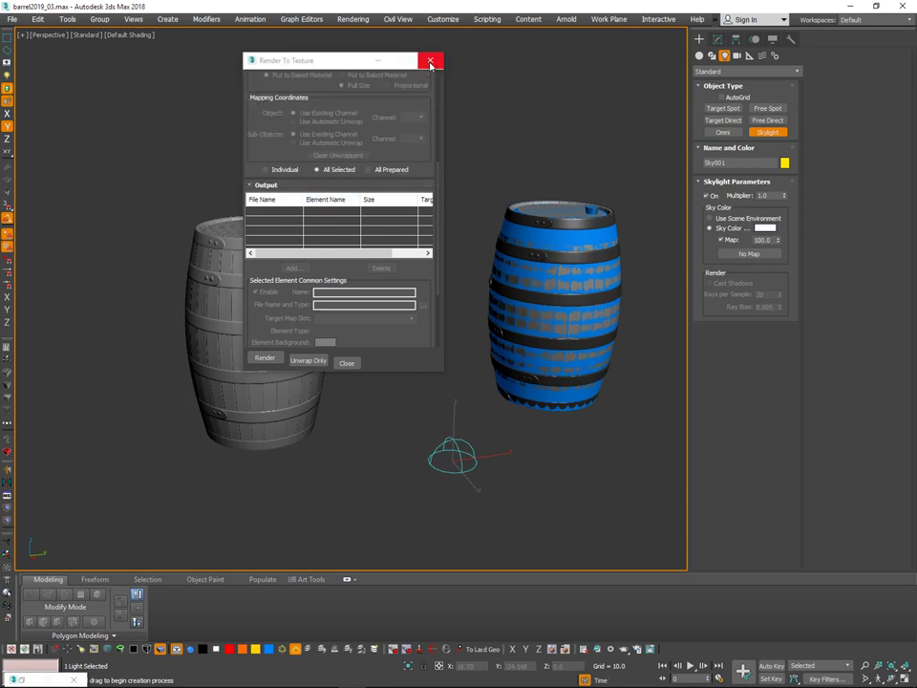
Close Render To Texture, end the light placement and select the blue low-poly barrel.
{"action": "left_click", "coordinate": [430, 62]}
{"action": "middle_click_drag", "start_coordinate": [428, 256], "coordinate": [424, 373], "text": "alt"}
{"action": "right_click", "coordinate": [425, 309]}
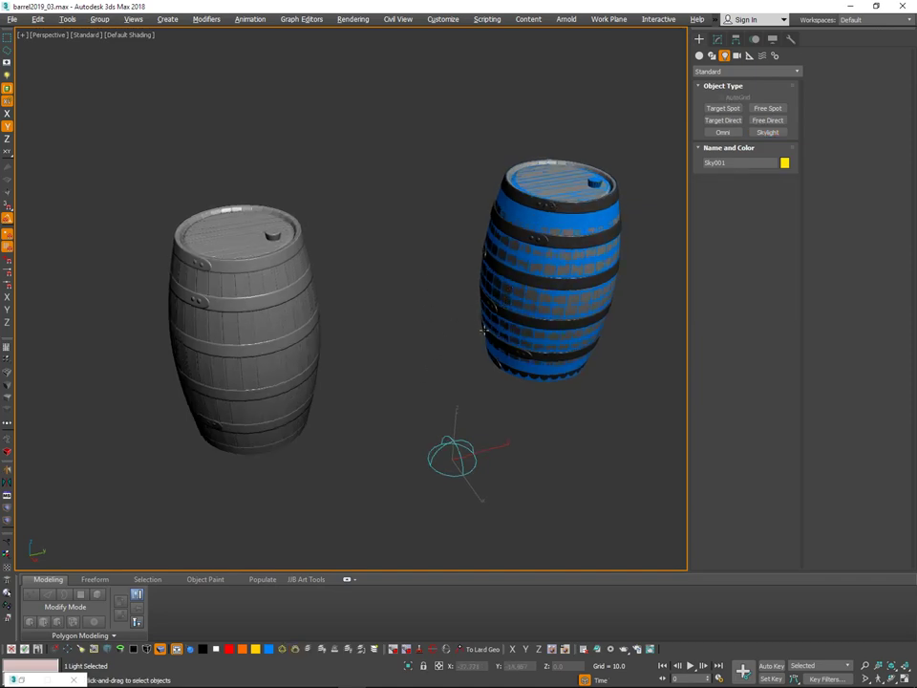
{"action": "middle_click_drag", "start_coordinate": [484, 330], "coordinate": [380, 446], "text": "alt"}
{"action": "left_click", "coordinate": [627, 260]}
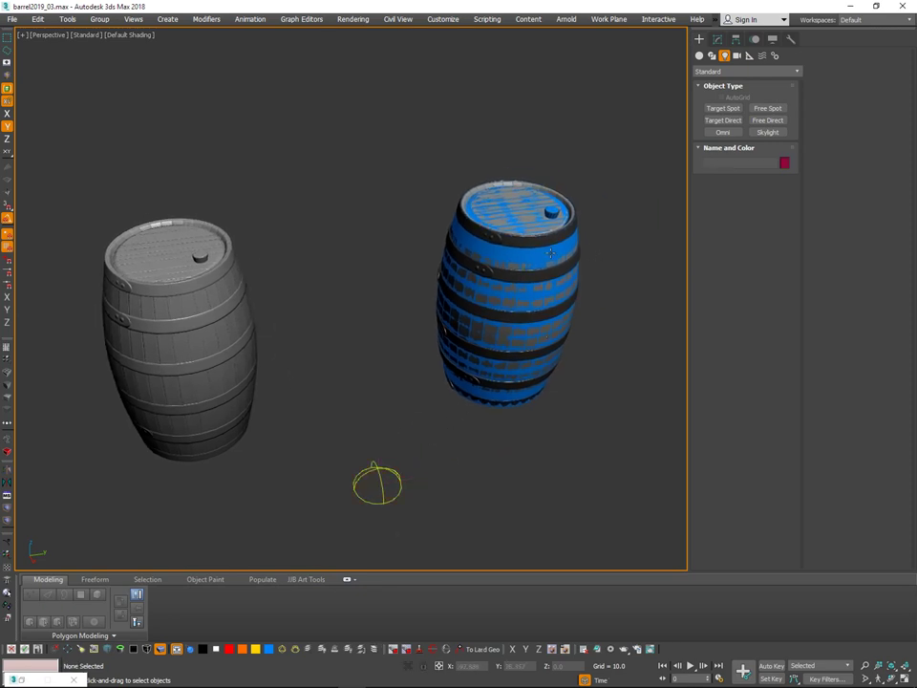
{"action": "left_click", "coordinate": [551, 253]}
{"action": "middle_click_drag", "start_coordinate": [602, 259], "coordinate": [575, 277], "text": "alt"}
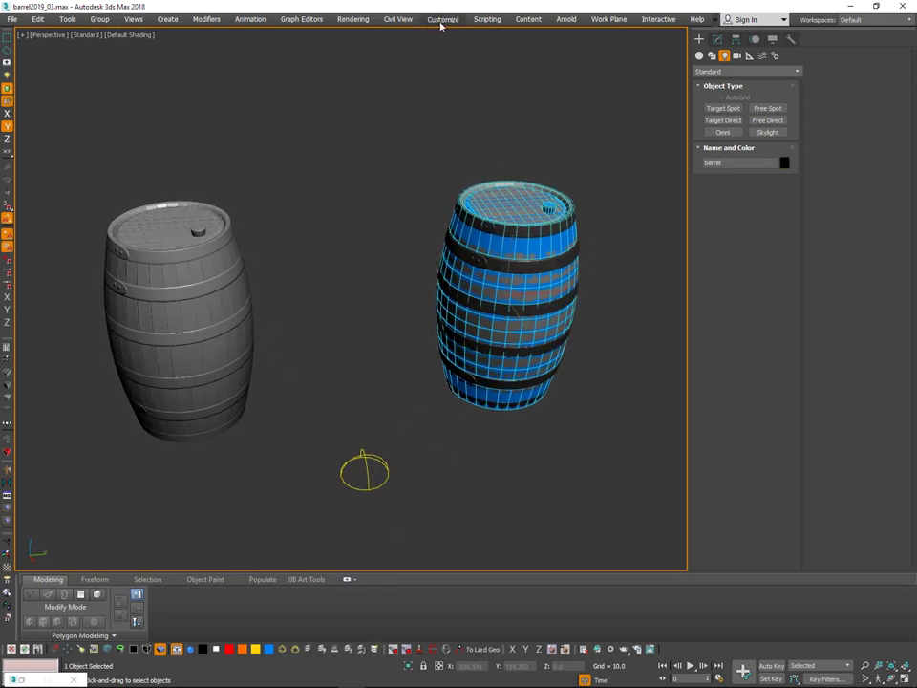
Reopen Render To Texture for the barrel and set its LightingMap and DiffuseMap outputs to 2048x2048.
{"action": "key", "text": "0"}
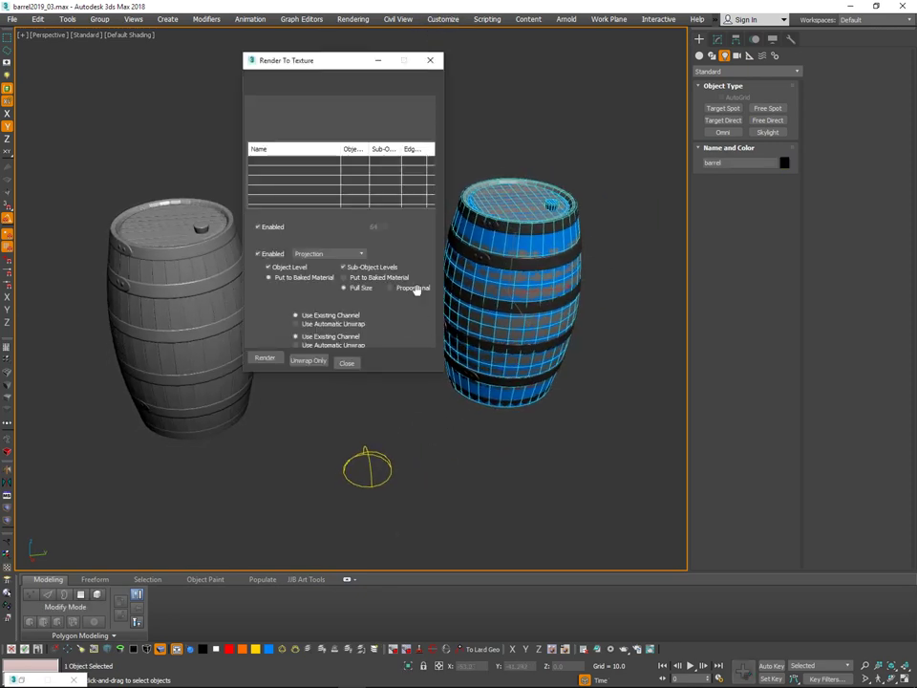
{"action": "scroll", "coordinate": [416, 230], "scroll_direction": "down", "scroll_amount": 5}
{"action": "left_click", "coordinate": [400, 271]}
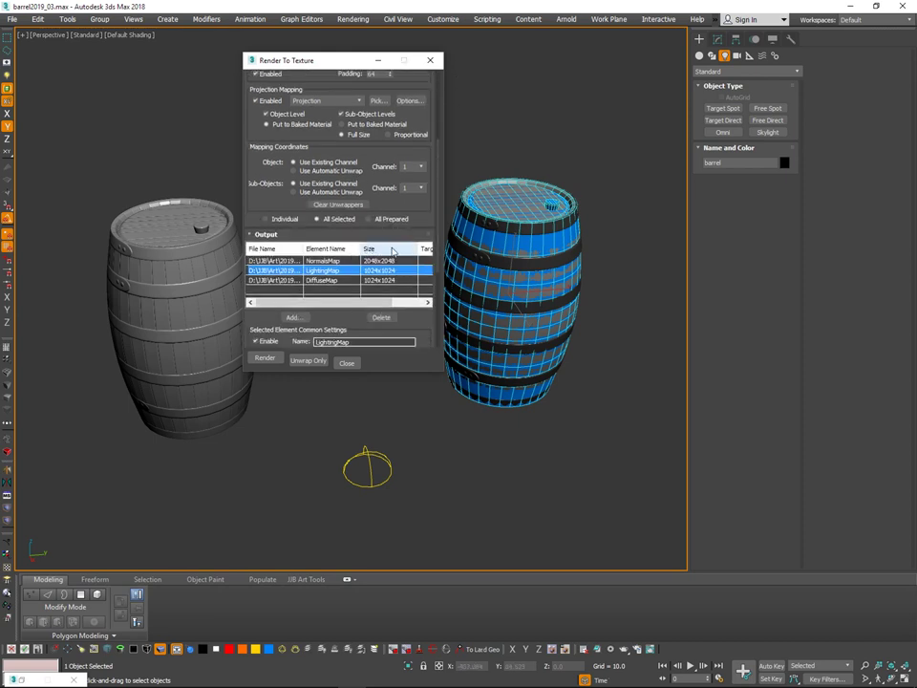
{"action": "scroll", "coordinate": [394, 289], "scroll_direction": "down", "scroll_amount": 5}
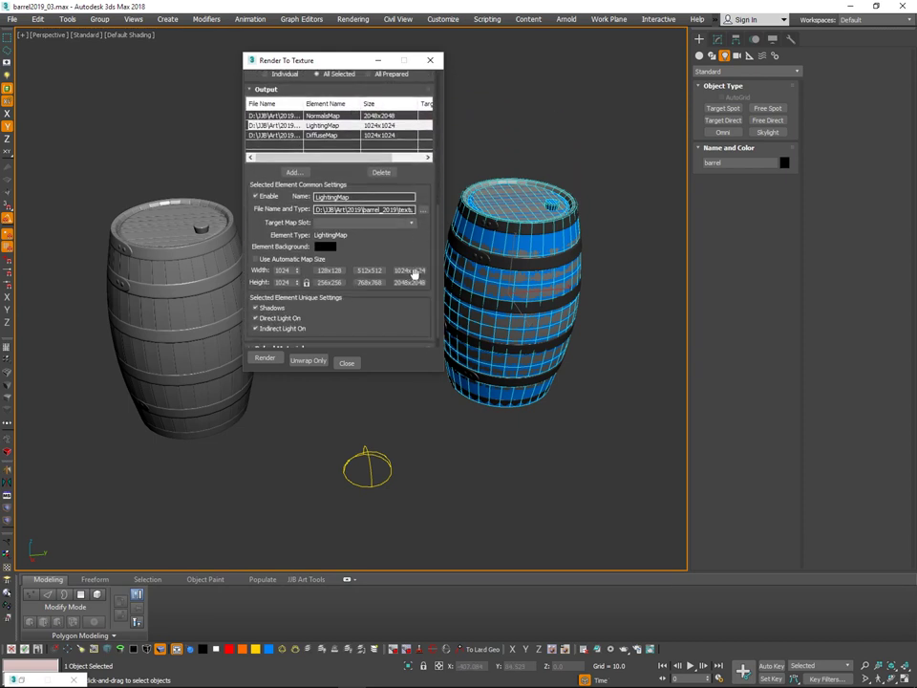
{"action": "left_click", "coordinate": [401, 135]}
{"action": "left_click", "coordinate": [410, 282]}
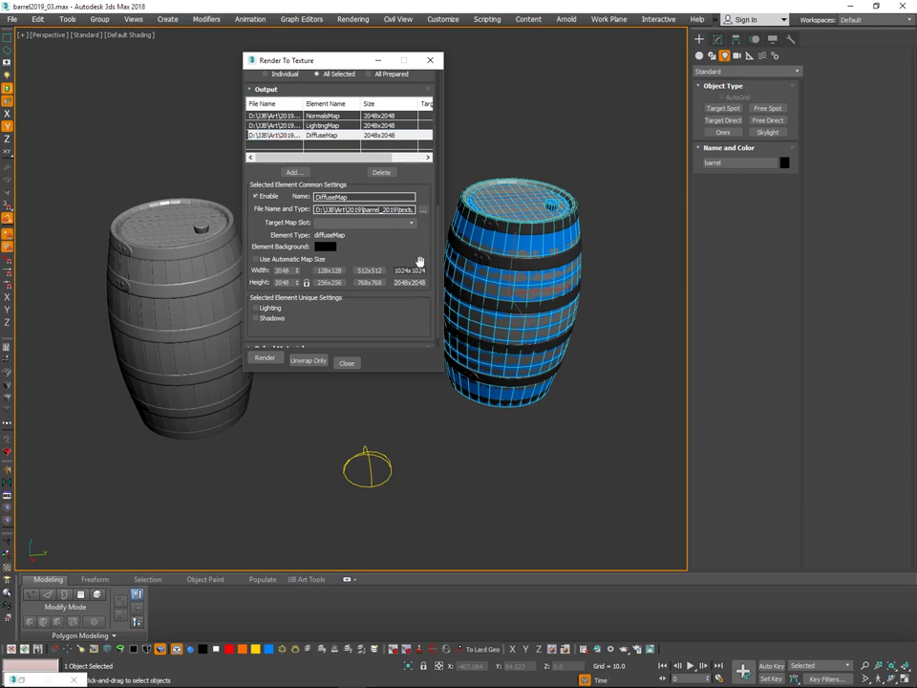
Render the barrel's normal, lighting and diffuse maps without target map slots, overwriting the existing texture files.
{"action": "scroll", "coordinate": [420, 195], "scroll_direction": "up", "scroll_amount": 5}
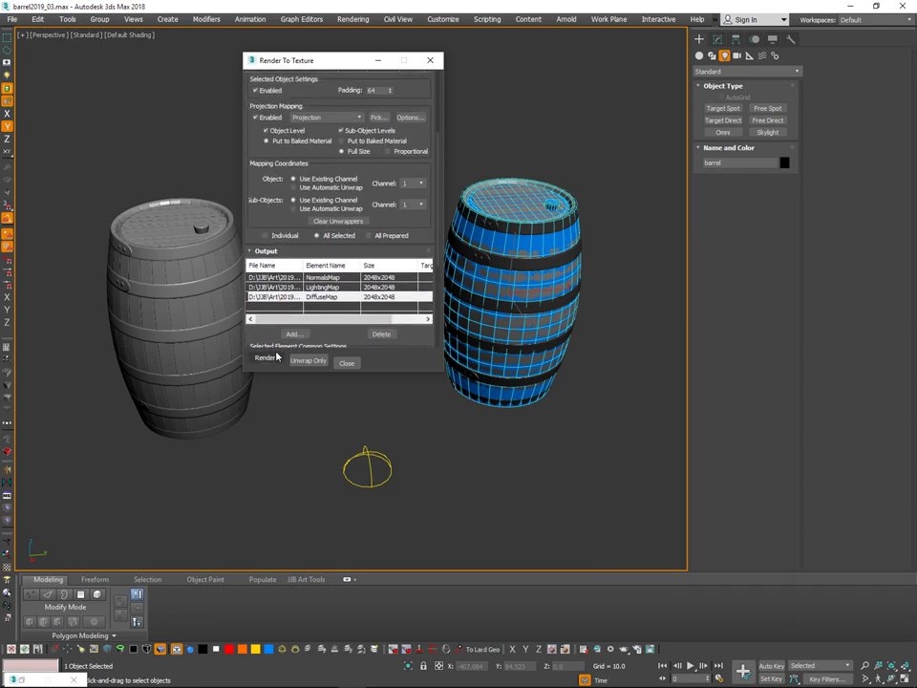
{"action": "left_click_drag", "start_coordinate": [340, 66], "coordinate": [342, 131]}
{"action": "left_click_drag", "start_coordinate": [345, 137], "coordinate": [382, 48]}
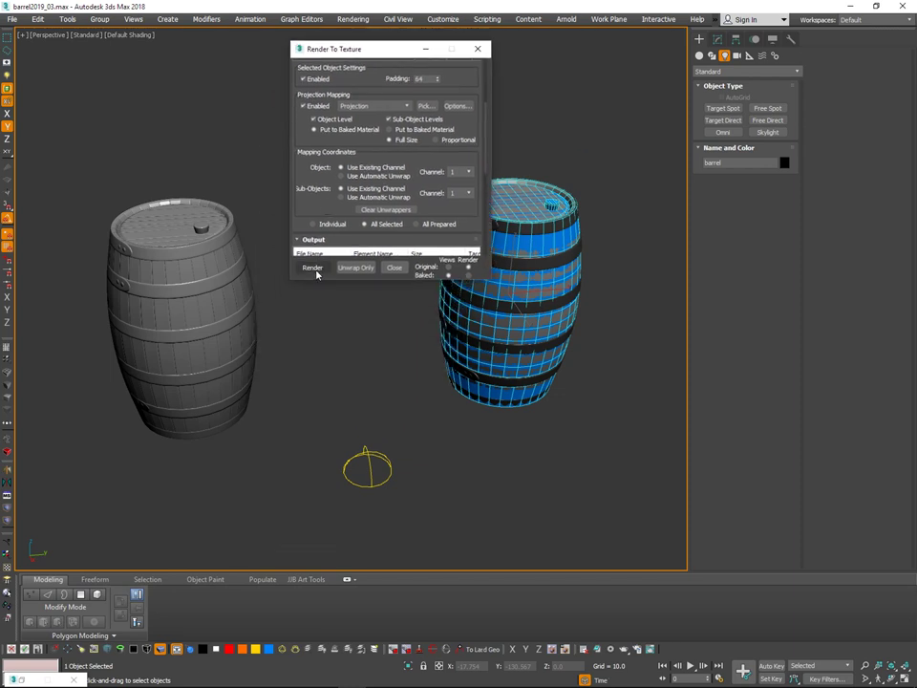
{"action": "left_click", "coordinate": [313, 267]}
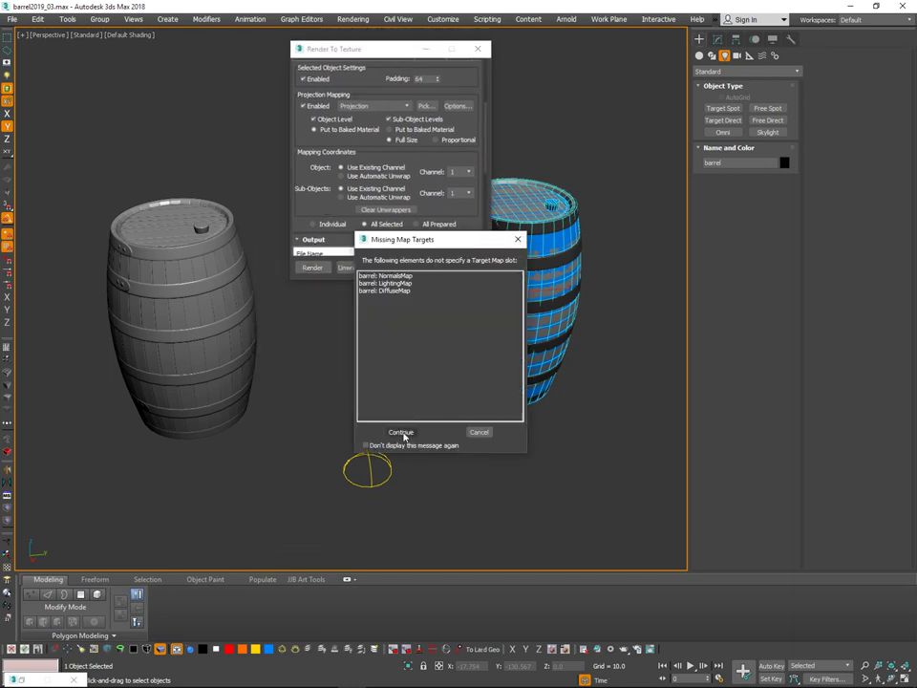
{"action": "left_click", "coordinate": [401, 432]}
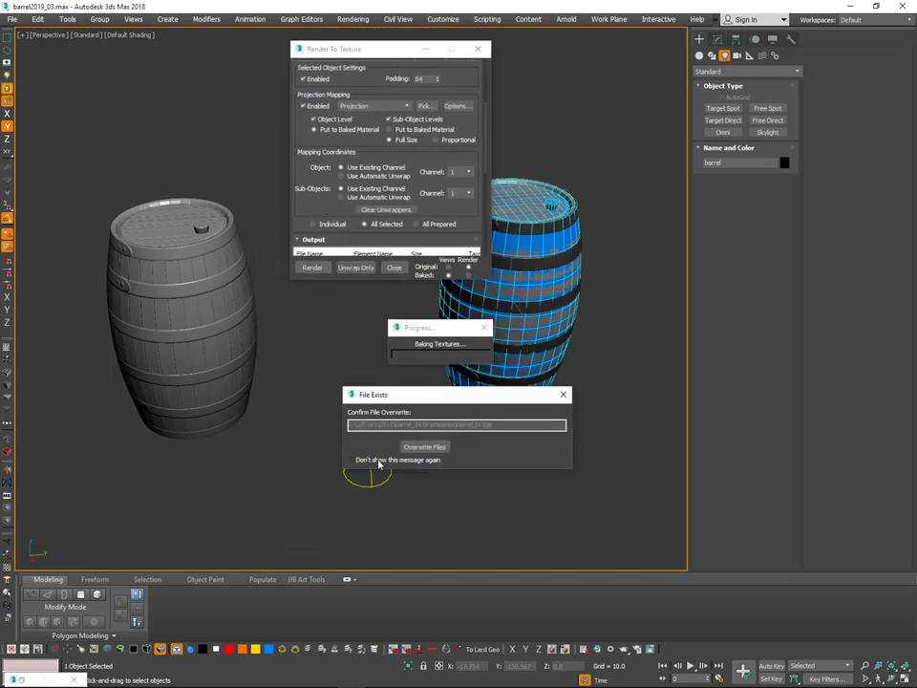
{"action": "left_click", "coordinate": [427, 453]}
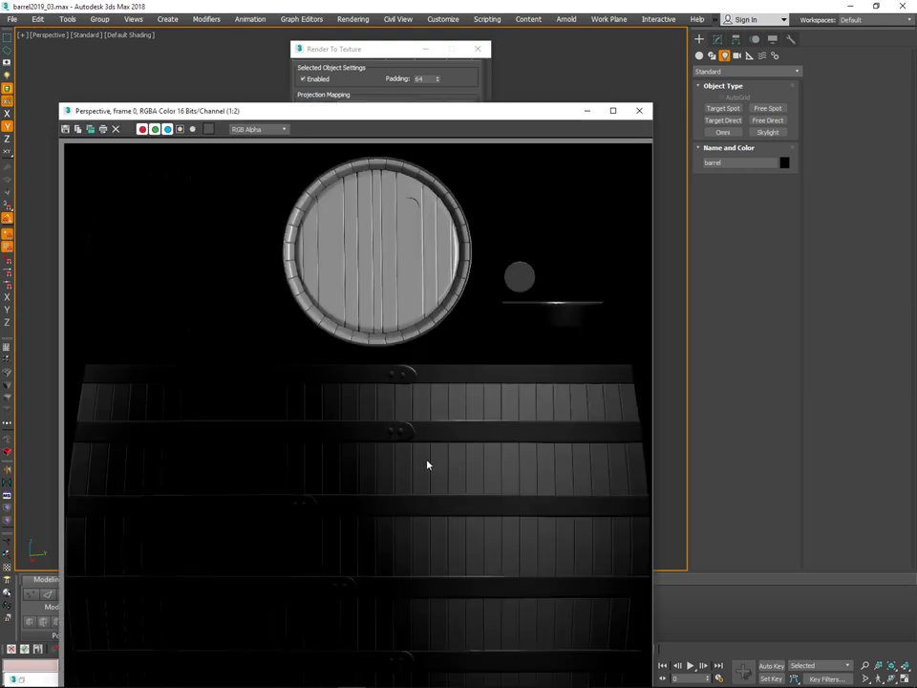